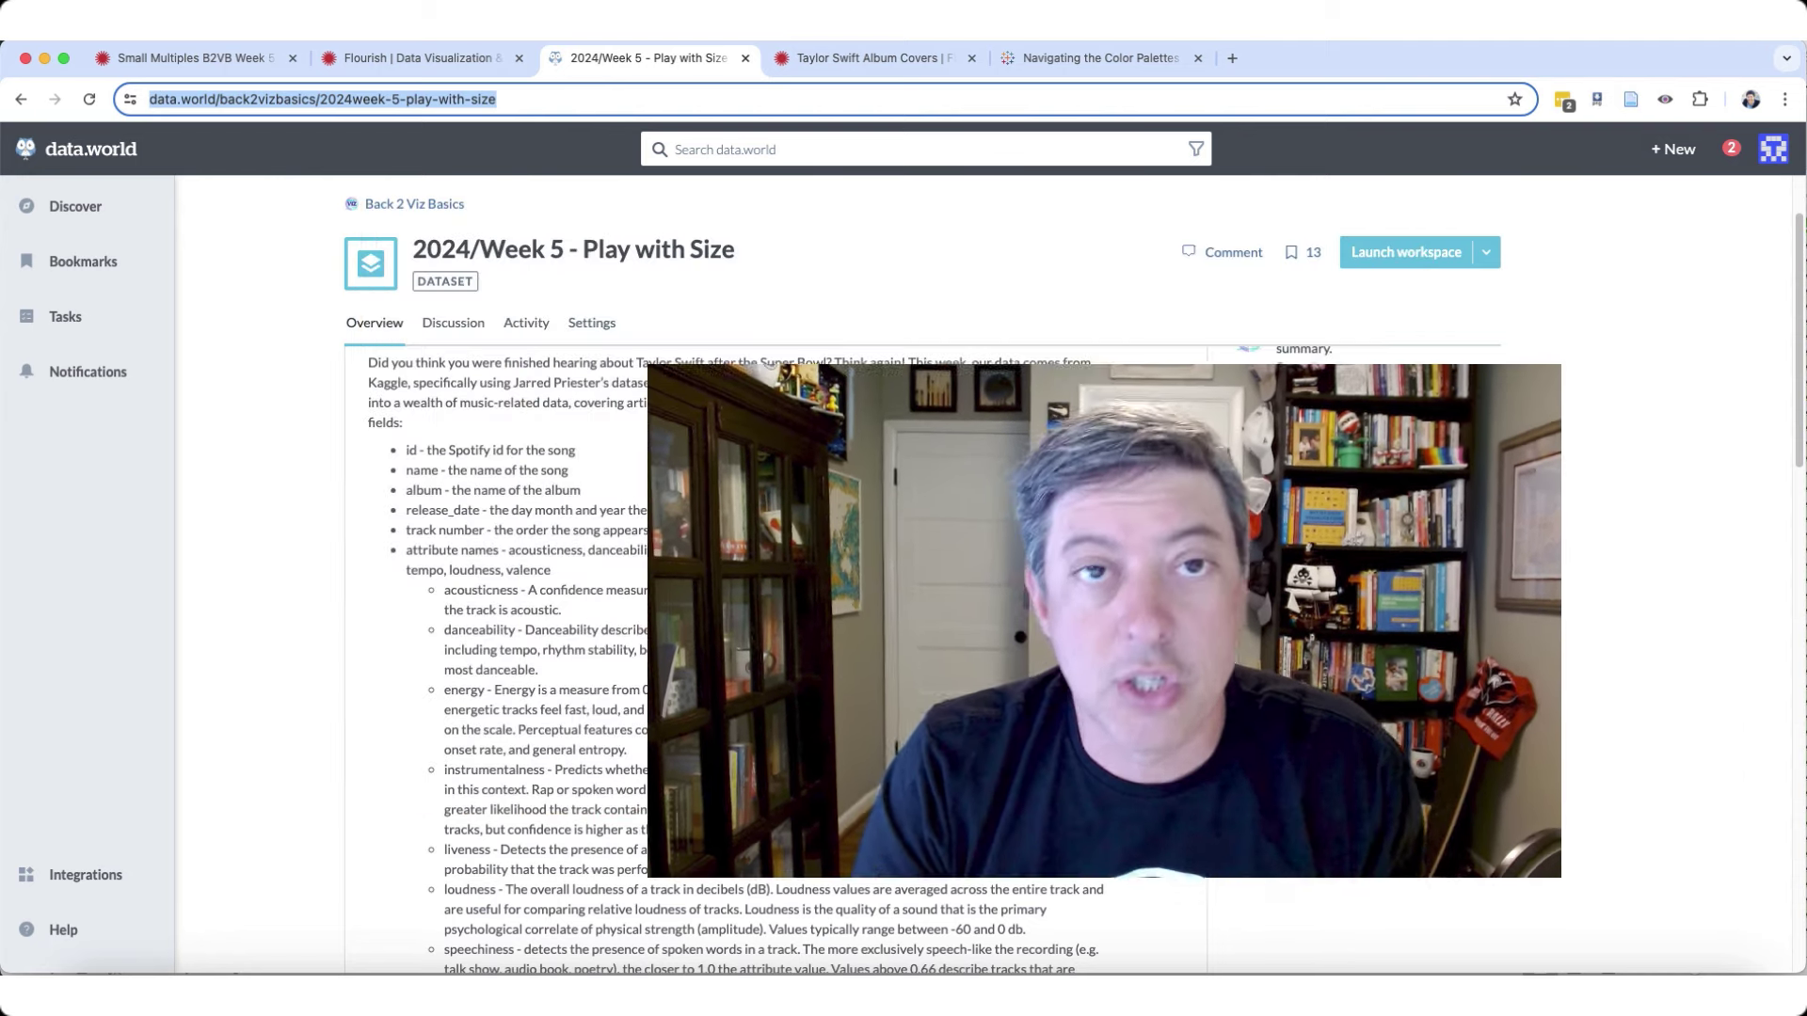
- Switch to Excel and examine the song detail columns from id to uri on the Taylor Swift Spotify (2) sheet
{"action": "key", "text": "super+Tab"}
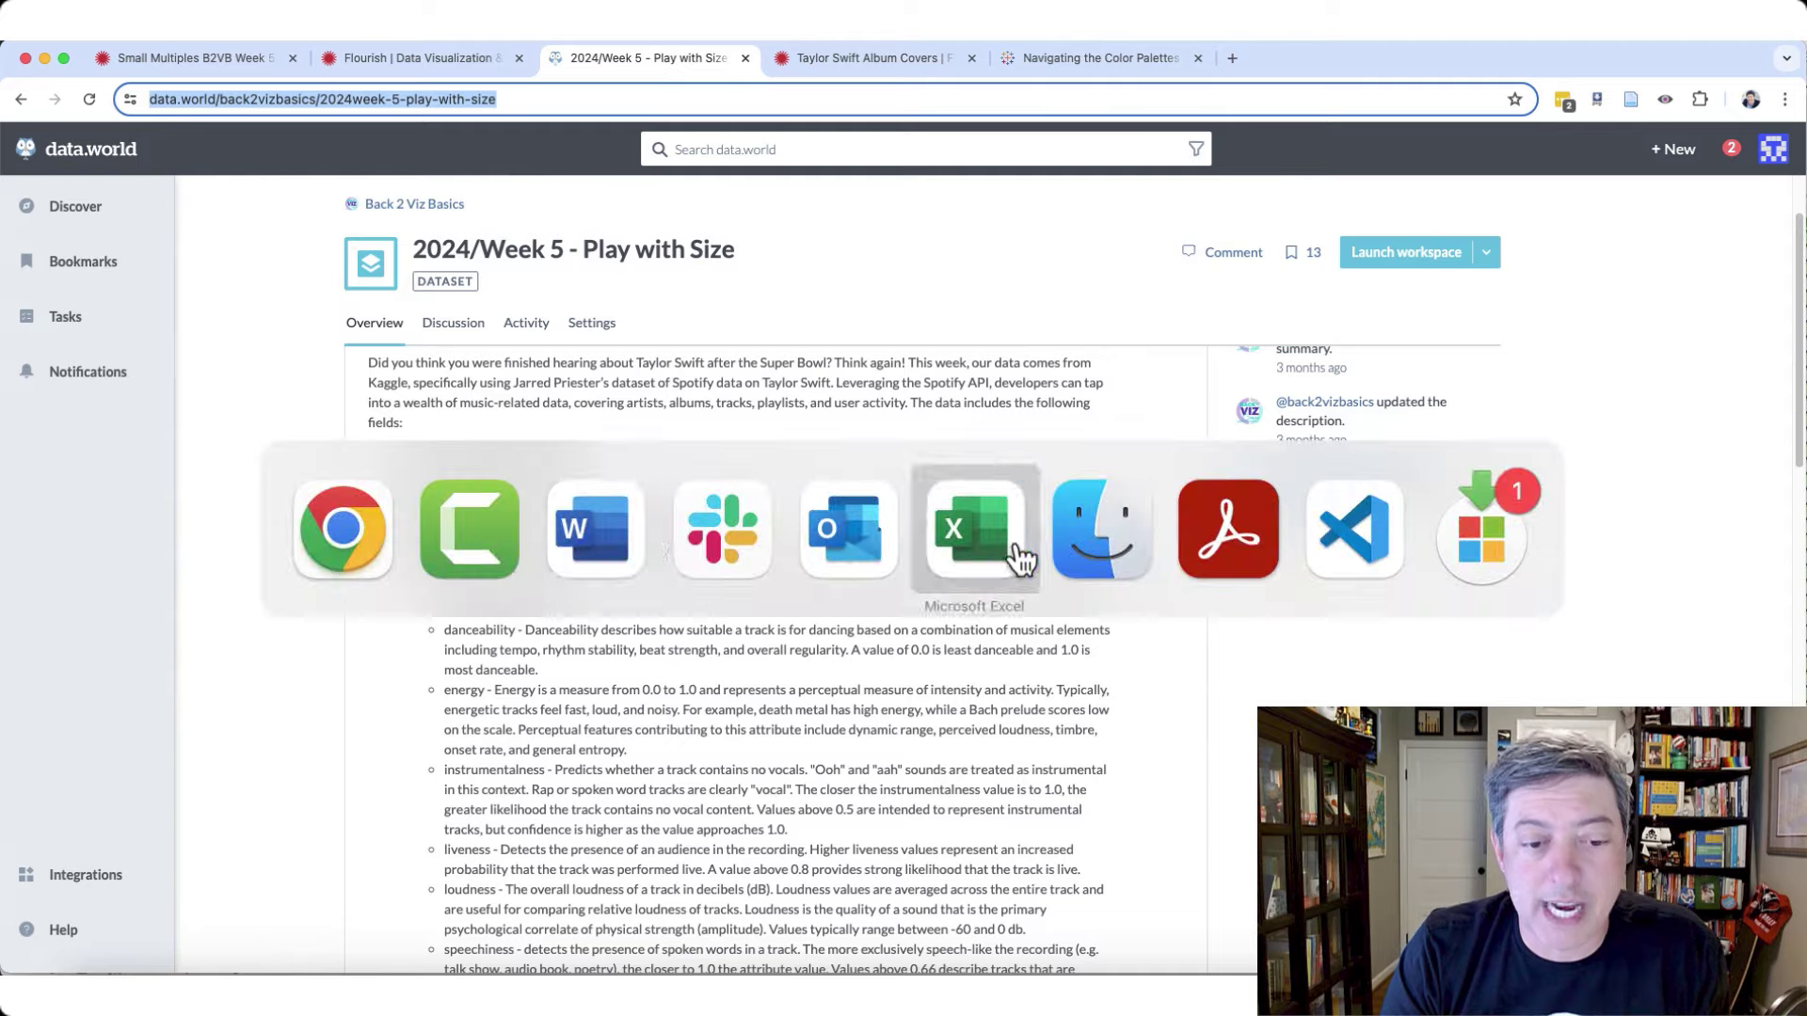
{"action": "left_click", "coordinate": [954, 546]}
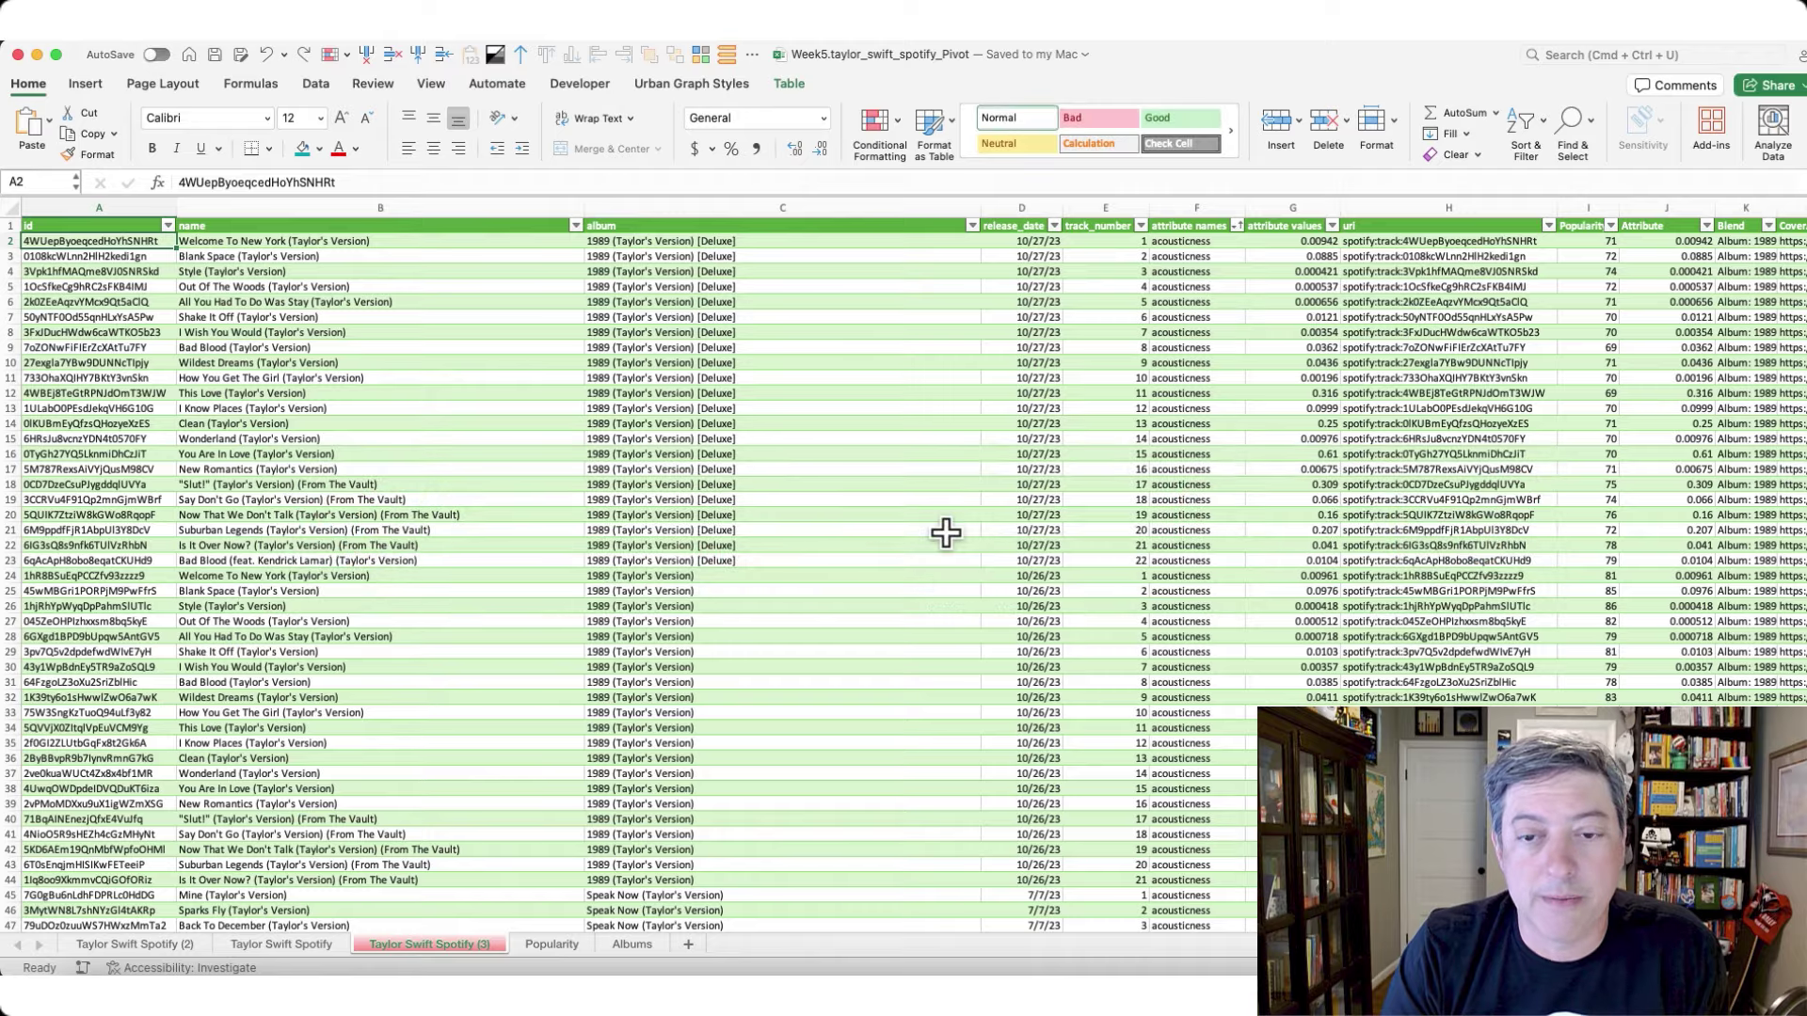
{"action": "left_click", "coordinate": [193, 945]}
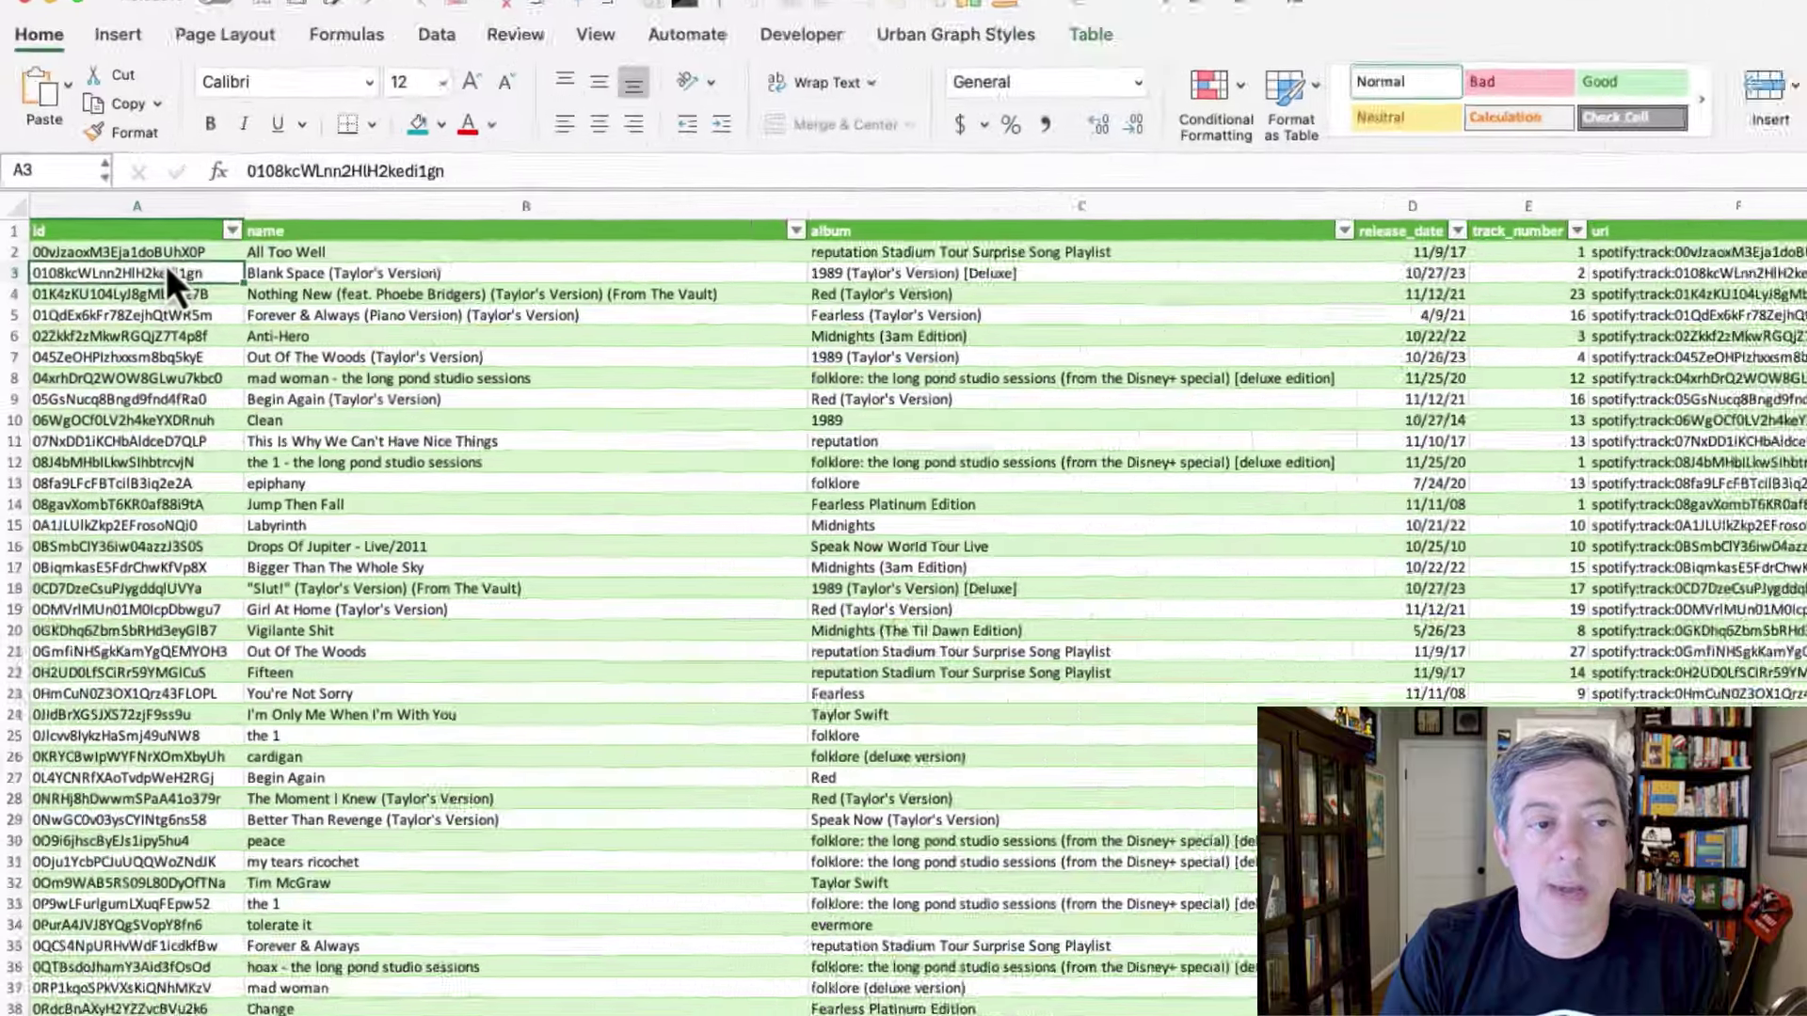
{"action": "left_click", "coordinate": [139, 242]}
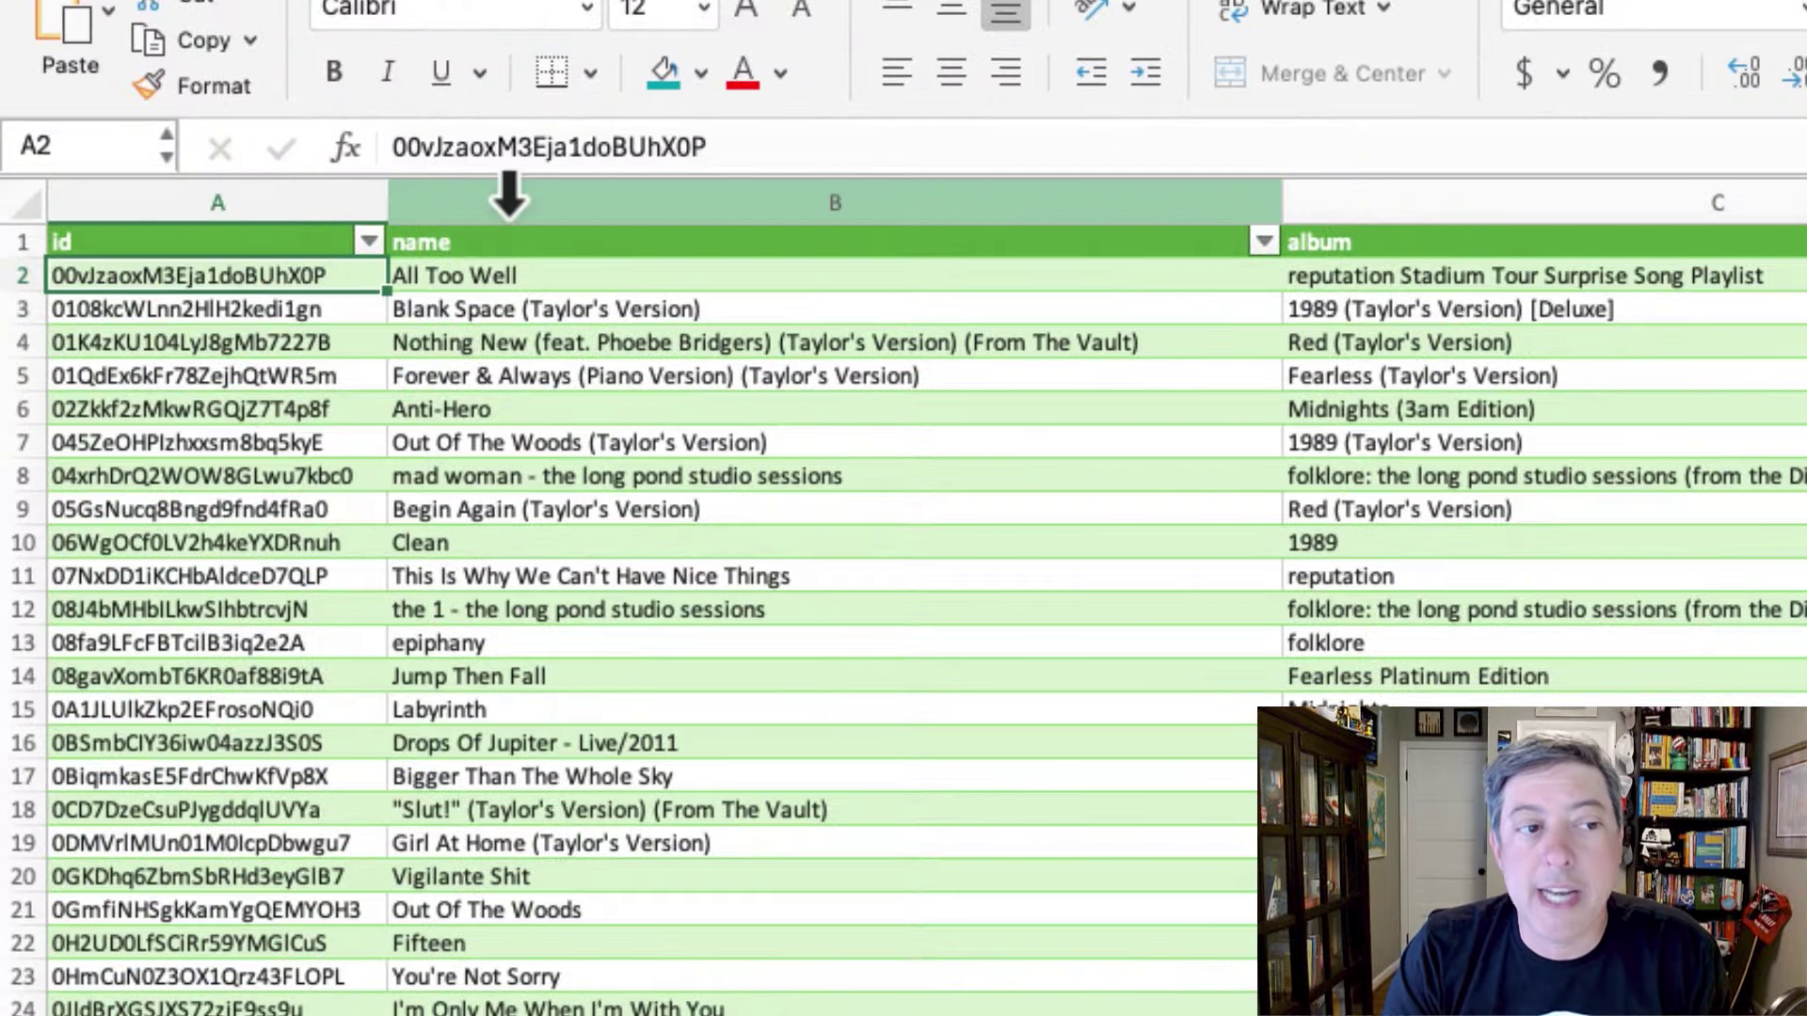
{"action": "left_click", "coordinate": [508, 193]}
{"action": "left_click", "coordinate": [1468, 205]}
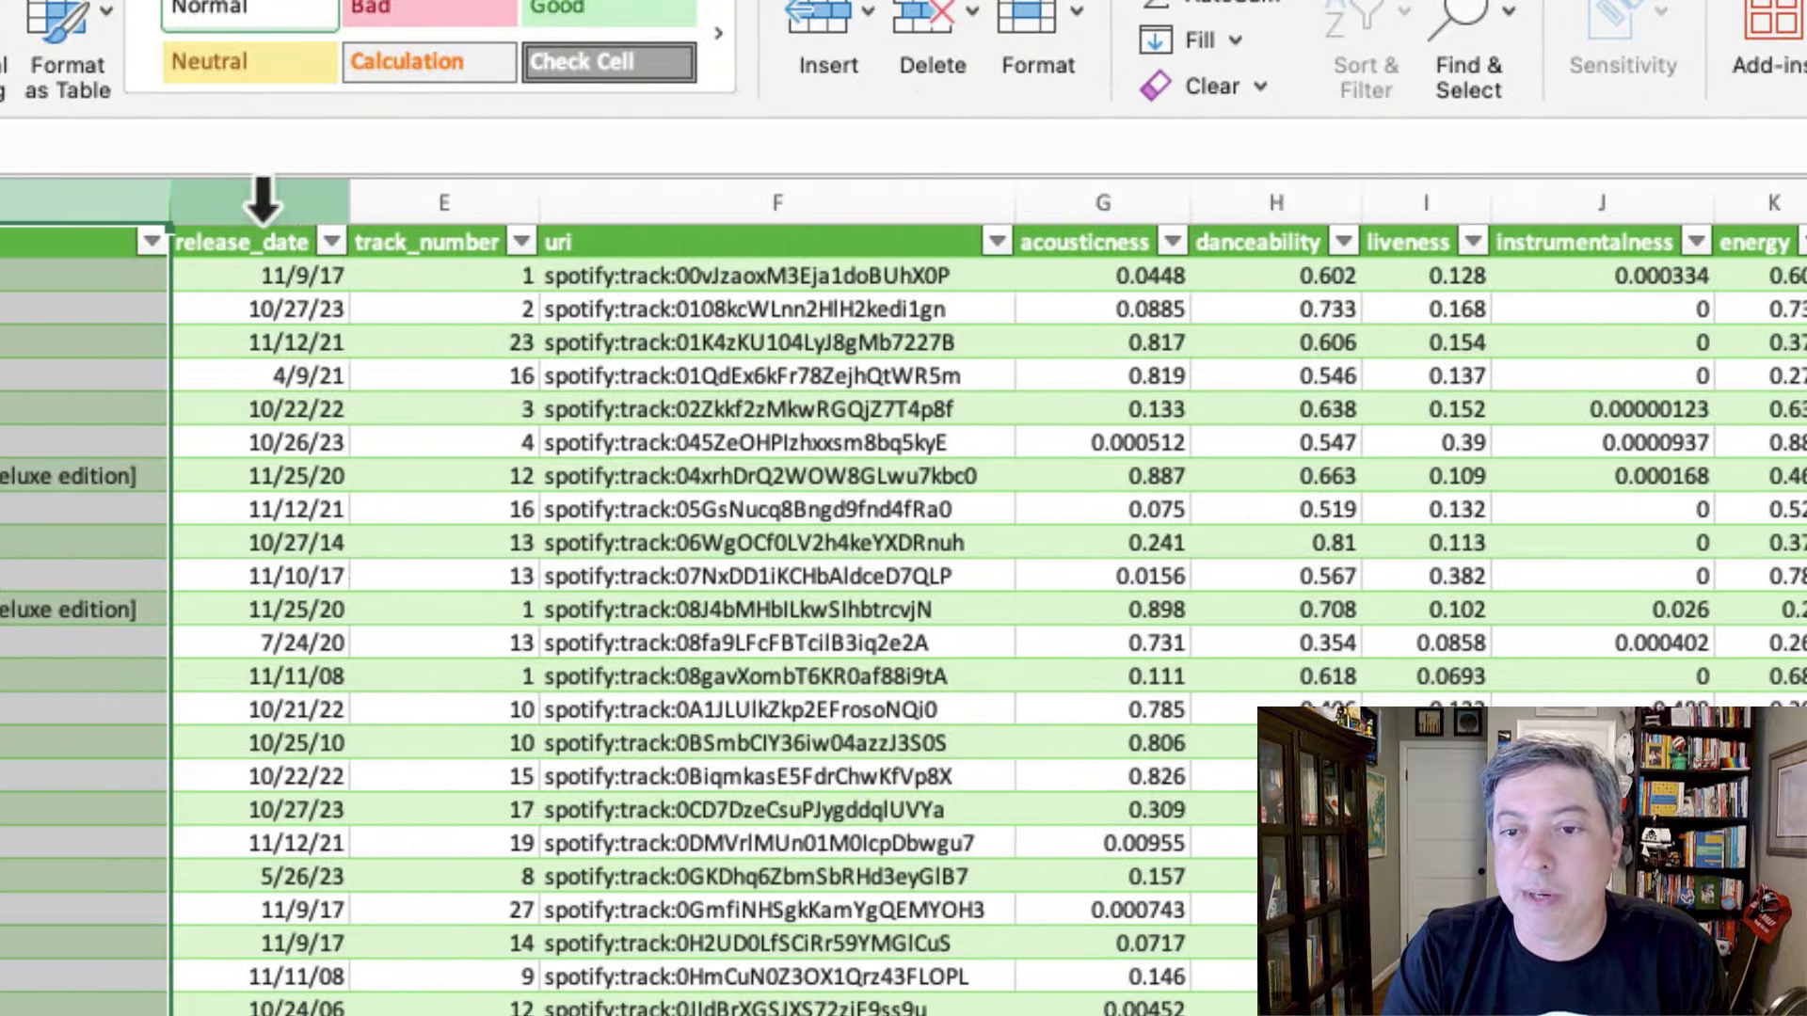
{"action": "left_click", "coordinate": [1806, 200]}
{"action": "left_click", "coordinate": [421, 207]}
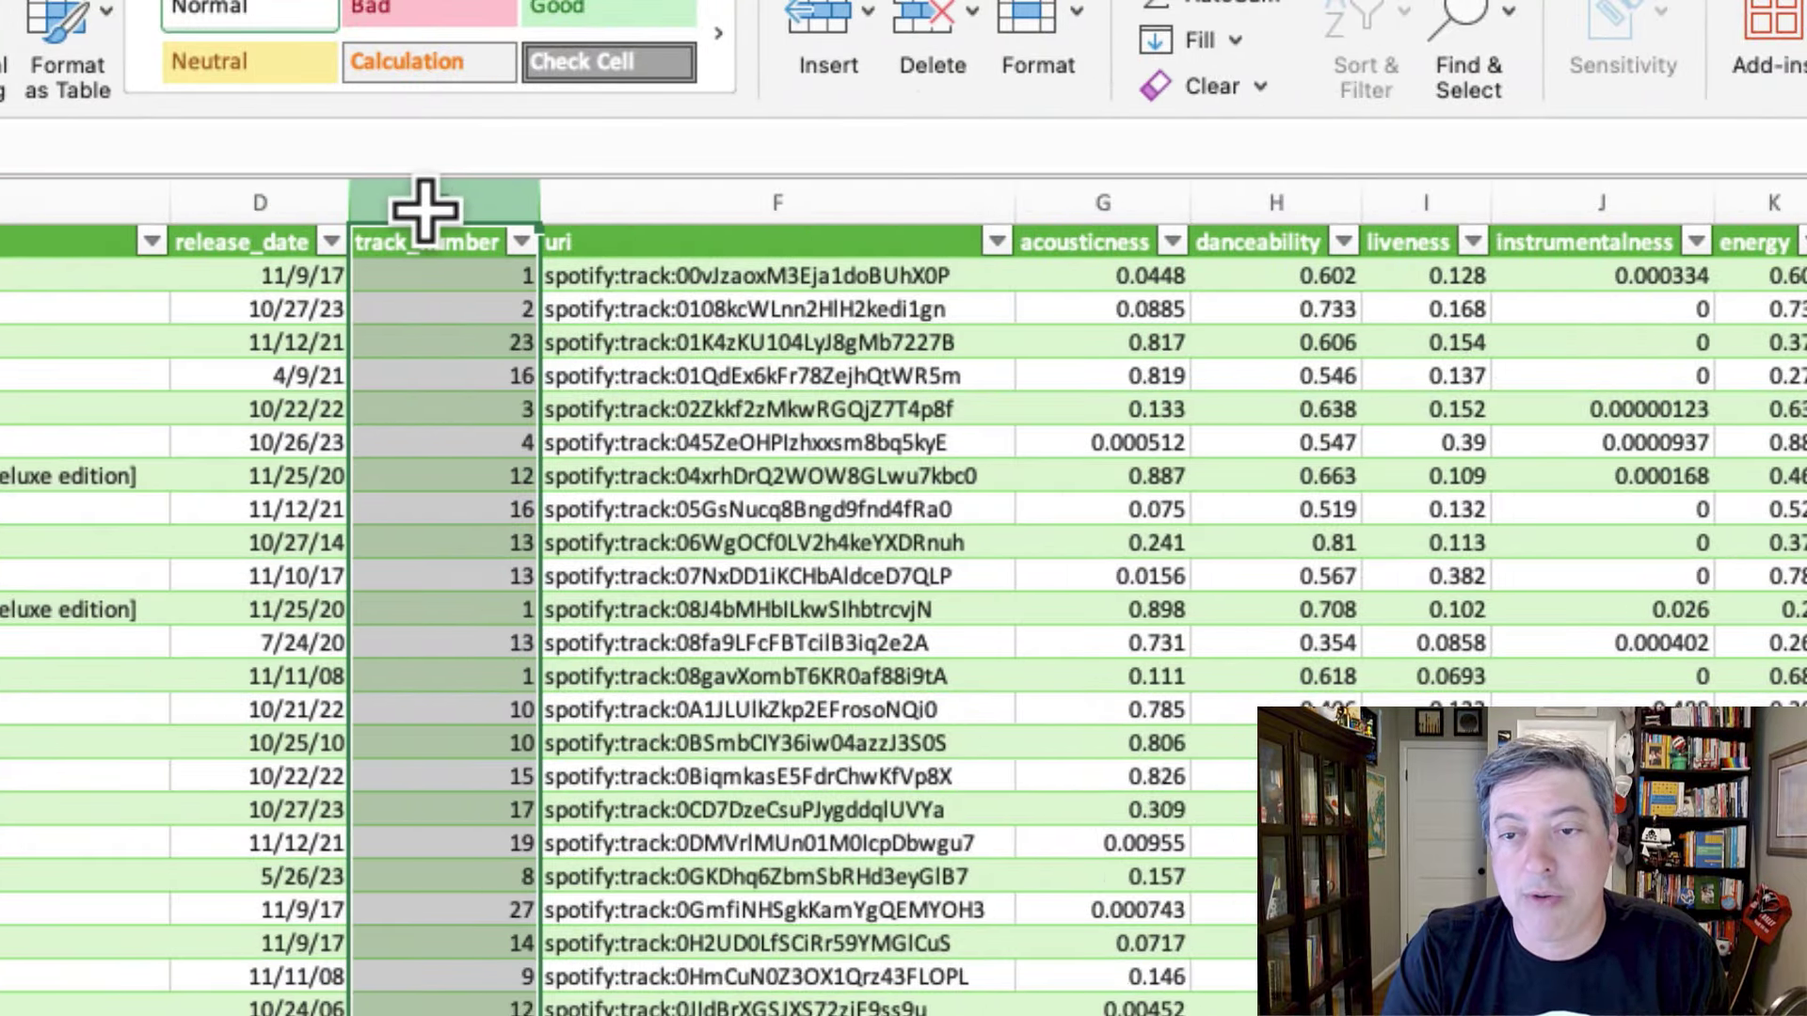
{"action": "left_click", "coordinate": [663, 207]}
- Look across the song attribute columns through valence, selecting the columns from danceability to valence
{"action": "key", "text": "Right"}
{"action": "key", "text": "Right"}
{"action": "key", "text": "Right"}
{"action": "key", "text": "Right"}
{"action": "key", "text": "Right"}
{"action": "key", "text": "Right"}
{"action": "key", "text": "Right"}
{"action": "key", "text": "Right"}
{"action": "key", "text": "Right"}
{"action": "key", "text": "Right"}
{"action": "key", "text": "Right"}
{"action": "key", "text": "Right"}
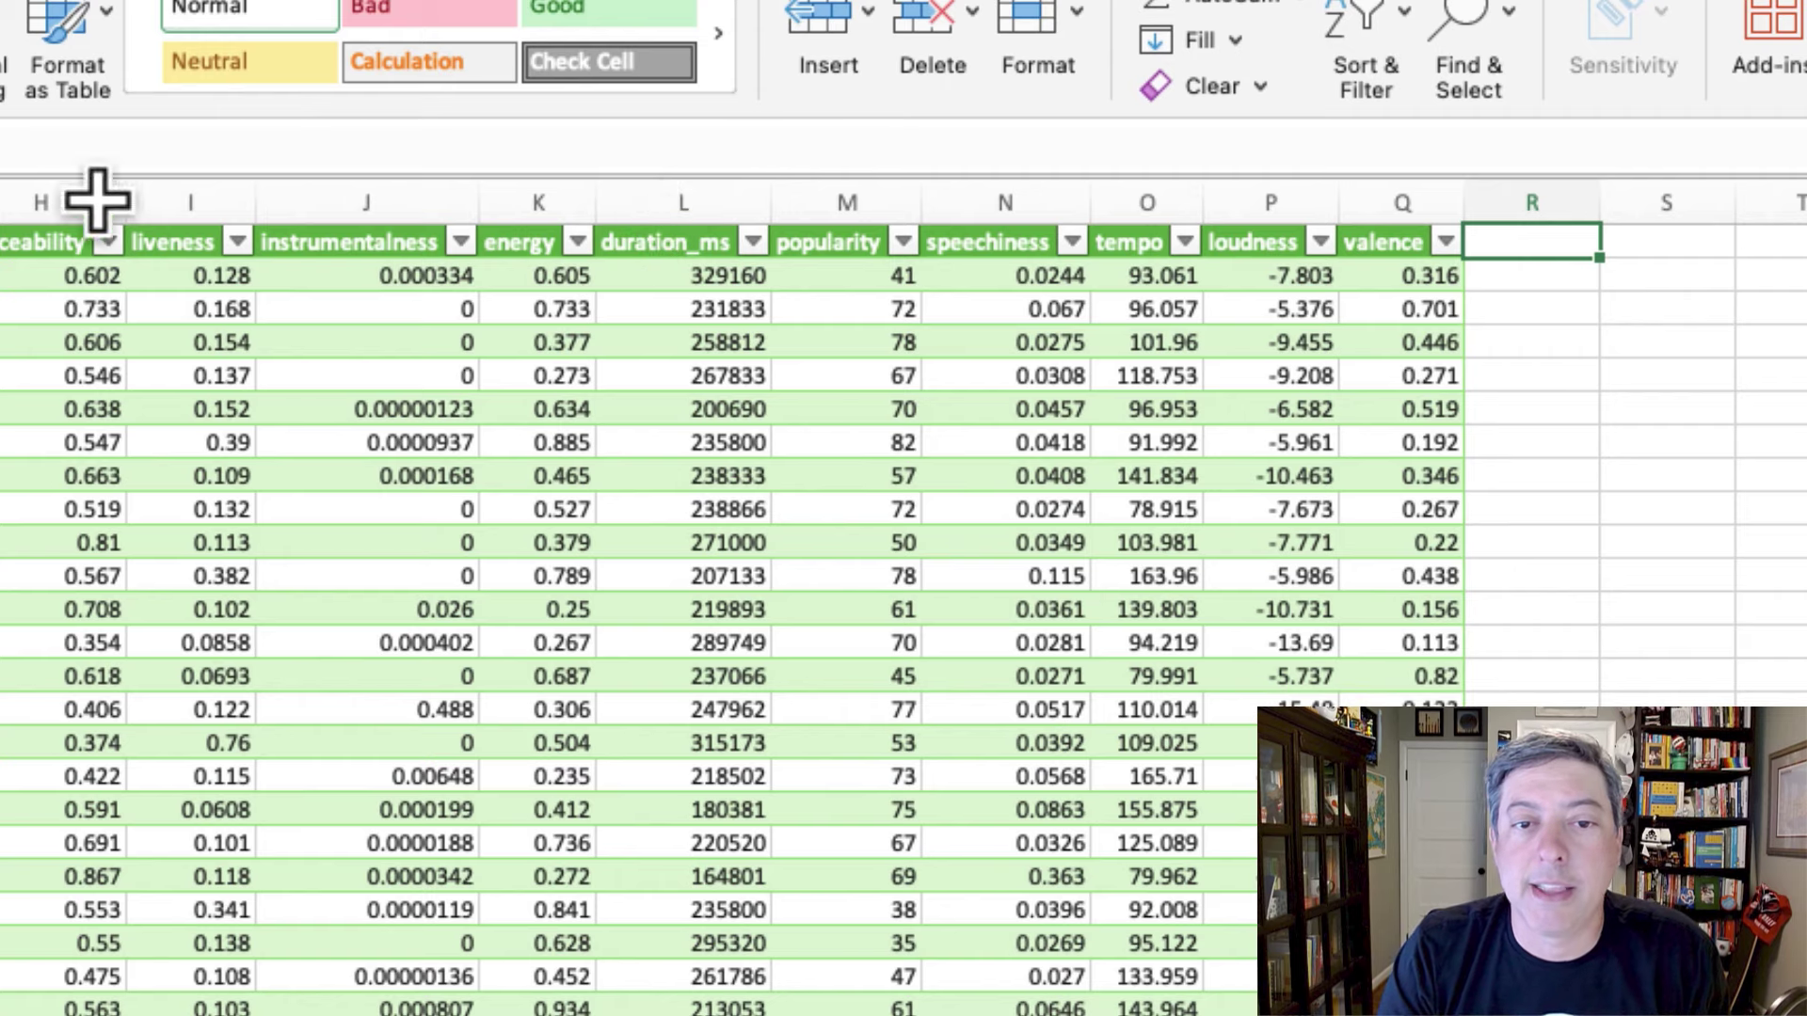
{"action": "left_click_drag", "start_coordinate": [38, 202], "coordinate": [1402, 207]}
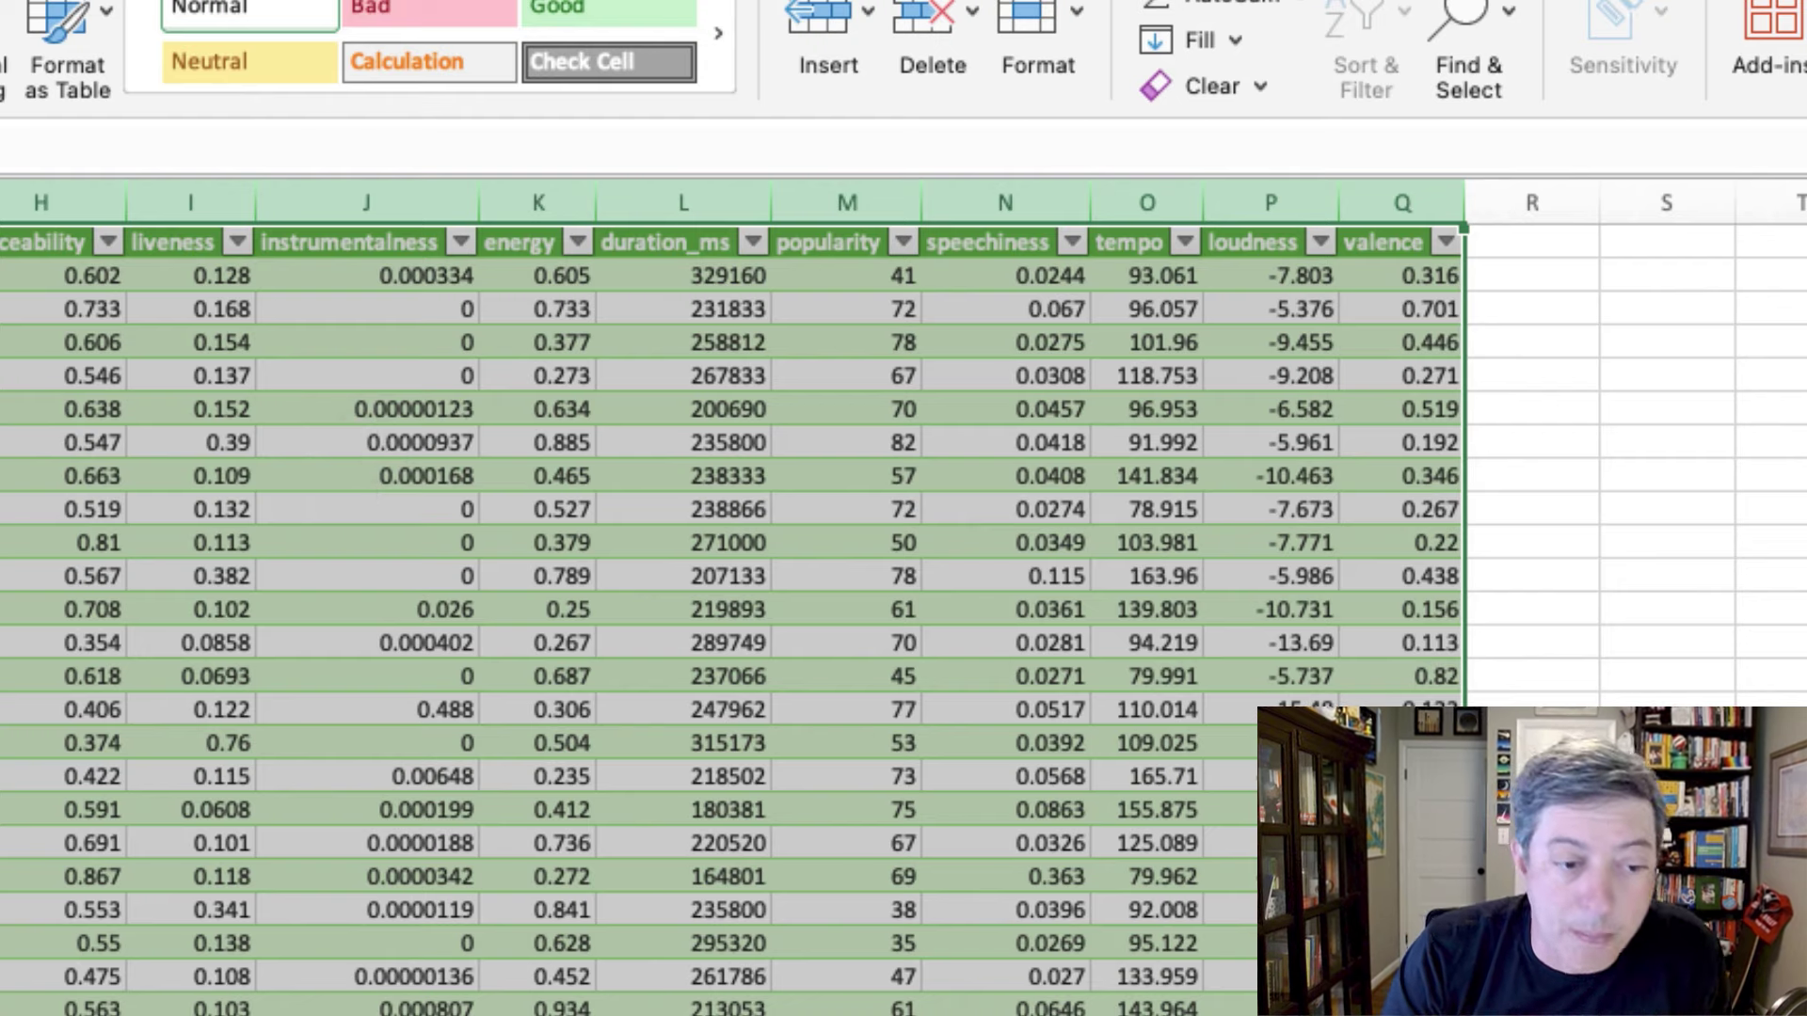
- Return to the data.world dataset page in the browser and read the attribute definitions, starting with acousticness
{"action": "left_click", "coordinate": [1249, 951]}
{"action": "scroll", "coordinate": [424, 912], "scroll_direction": "down", "scroll_amount": 5}
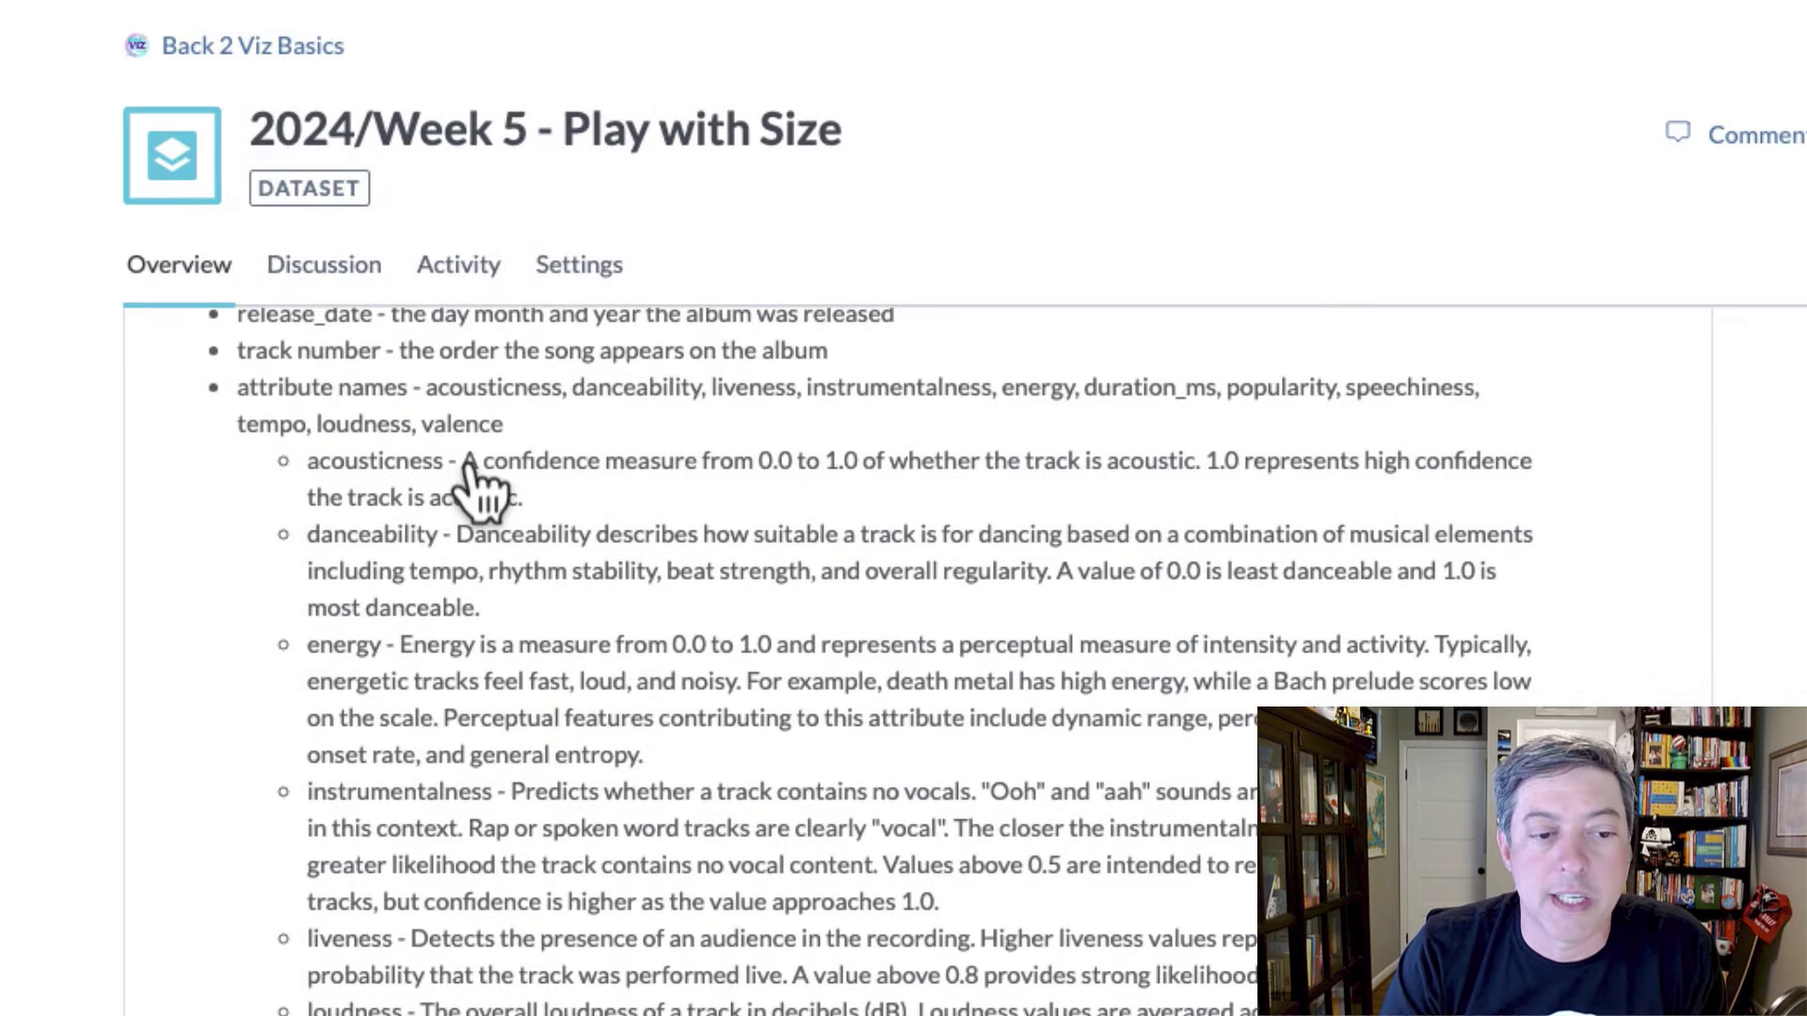
{"action": "left_click_drag", "start_coordinate": [461, 460], "coordinate": [524, 503]}
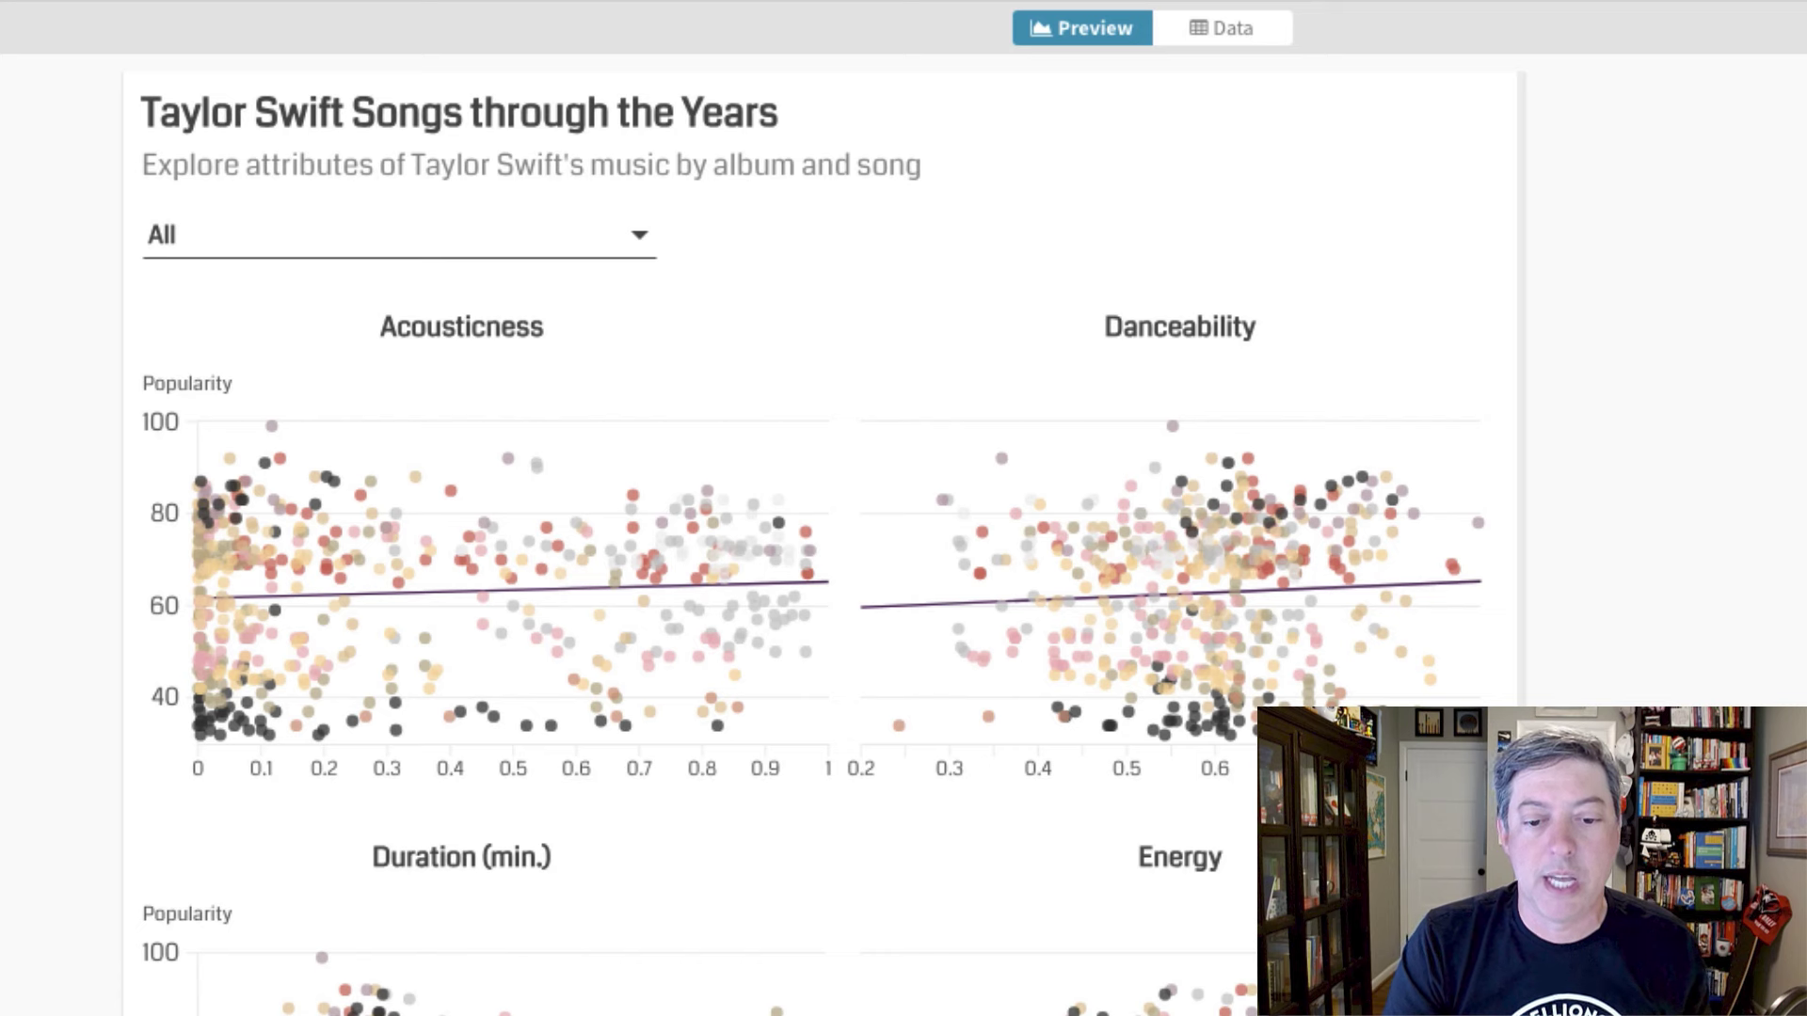
- Inspect album details of points in the Danceability chart and try the Midnights (The Til Dawn Edition) album link without launching Spotify
{"action": "mouse_move", "coordinate": [1276, 524]}
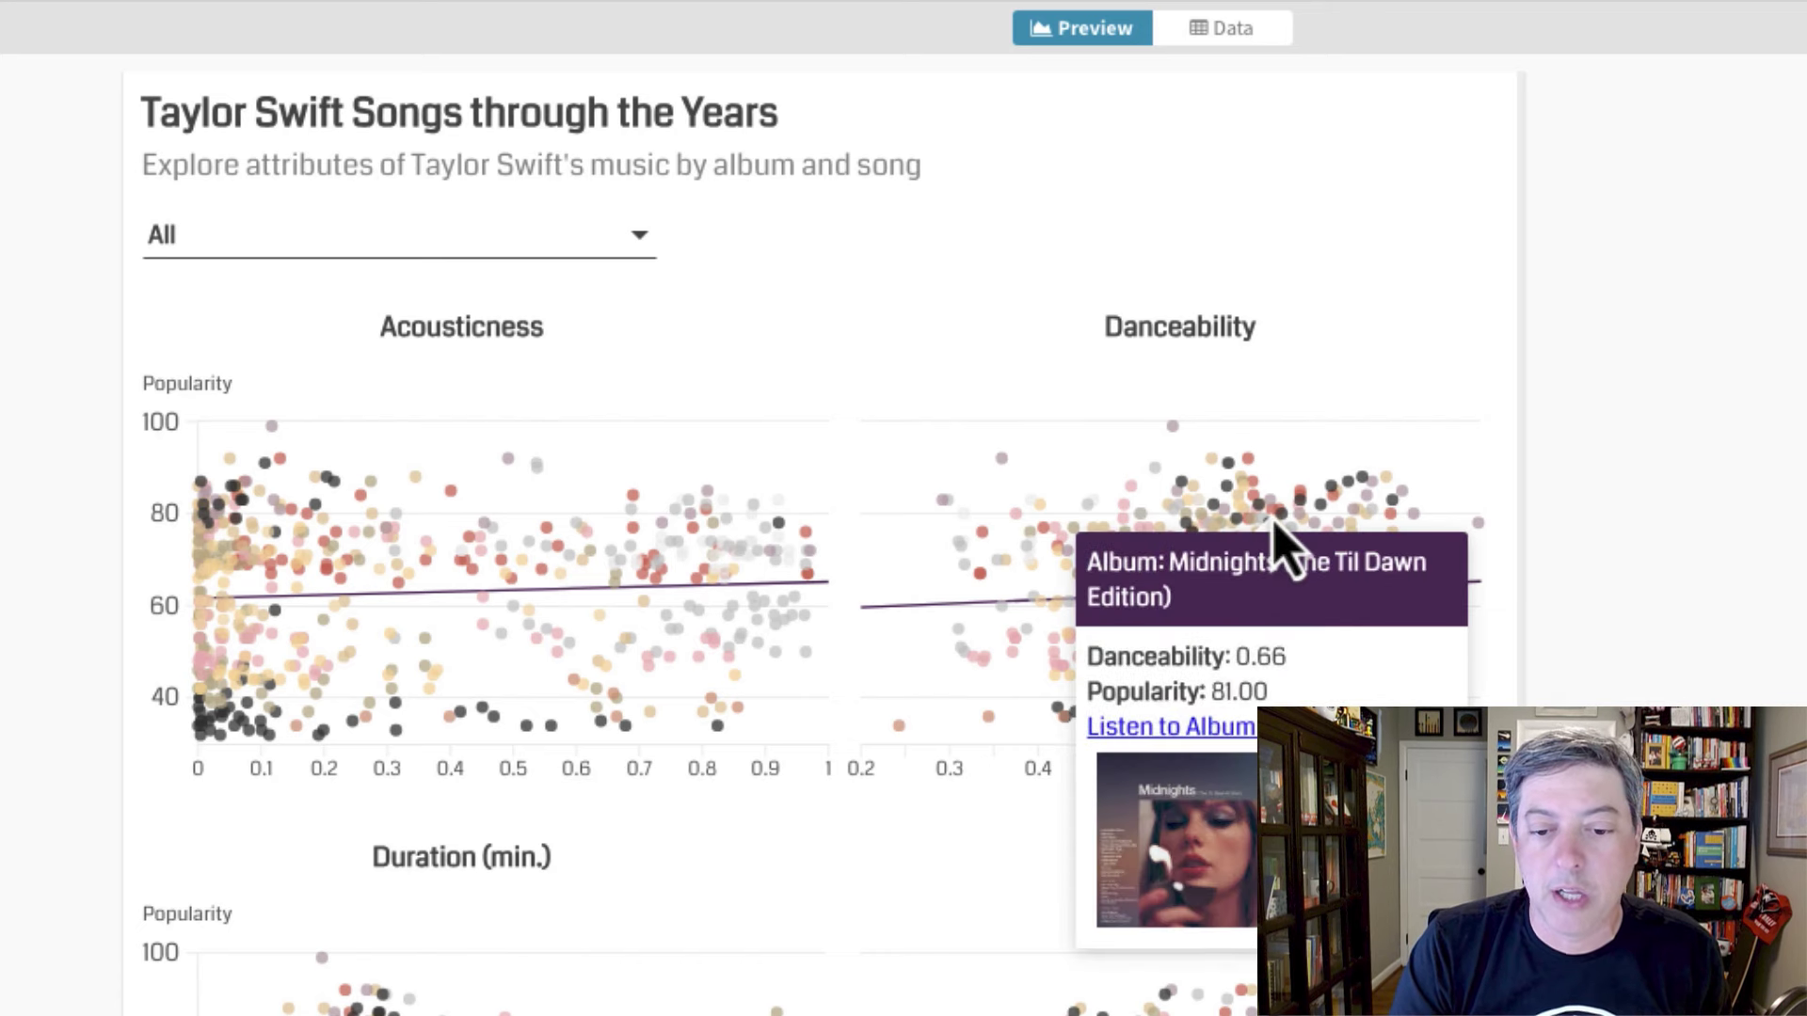
{"action": "mouse_move", "coordinate": [1229, 543]}
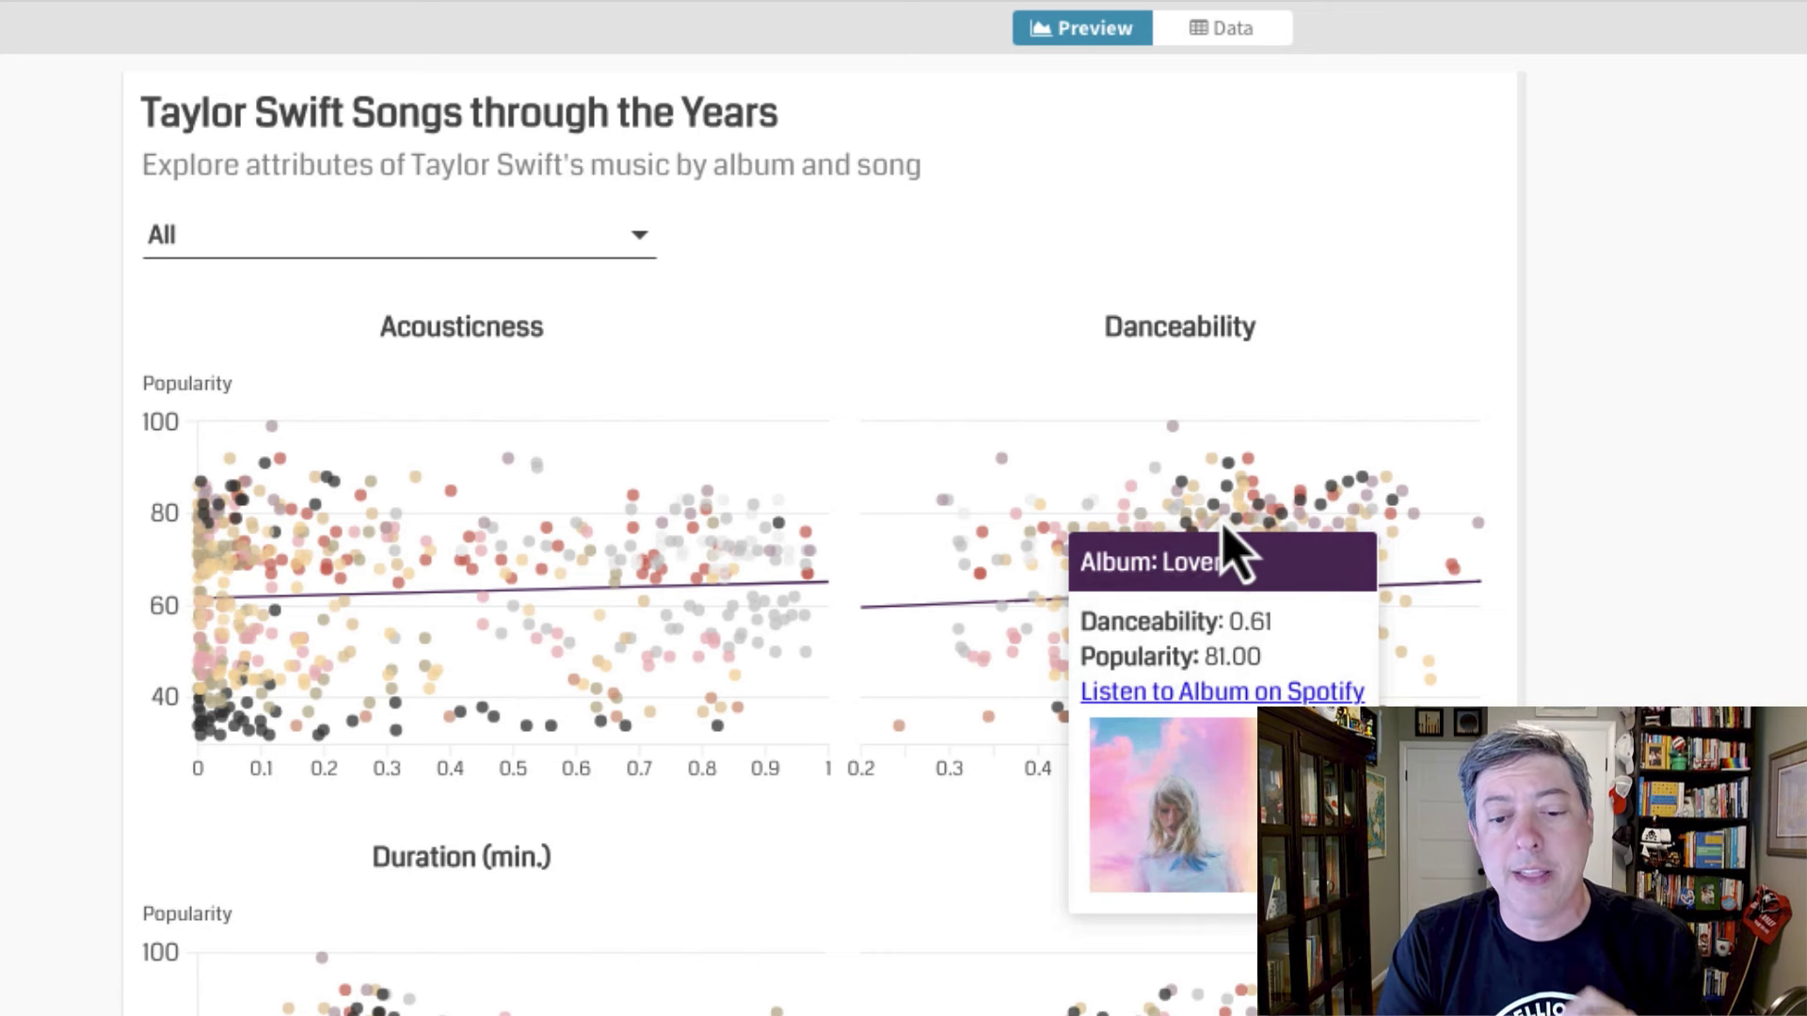
{"action": "mouse_move", "coordinate": [1230, 670]}
{"action": "mouse_move", "coordinate": [1193, 603]}
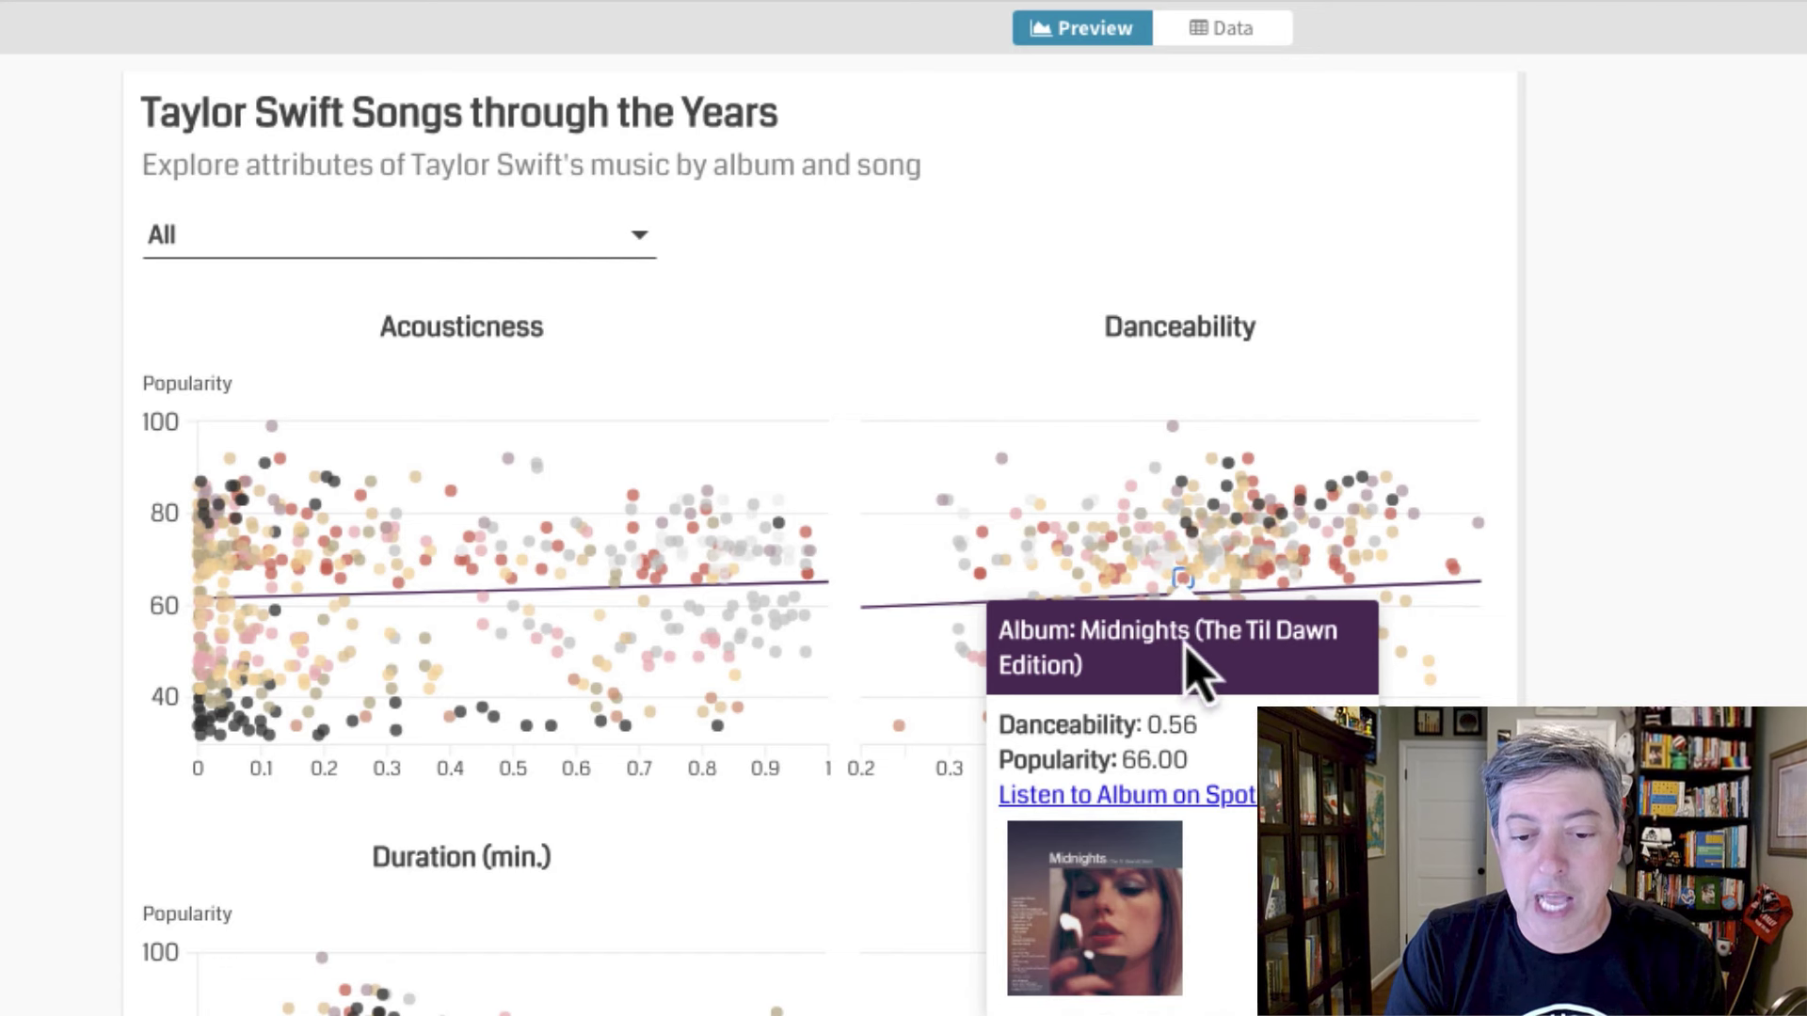
{"action": "right_click", "coordinate": [1178, 796]}
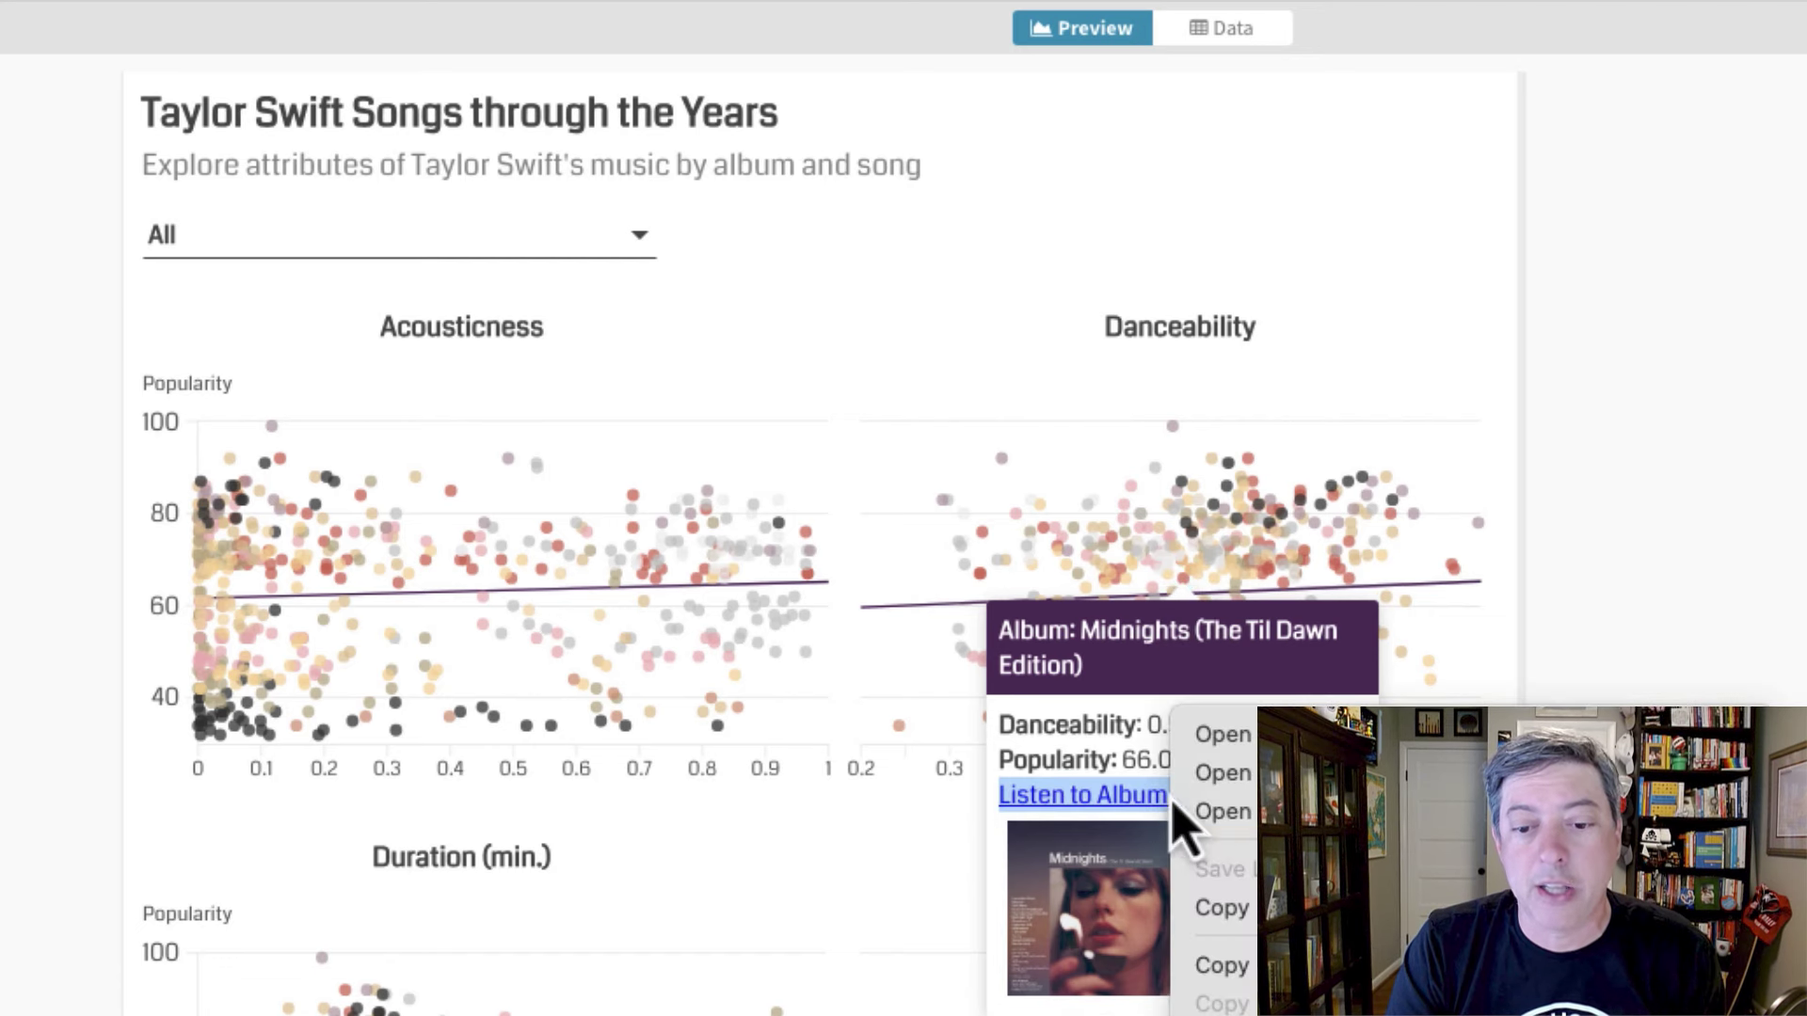
{"action": "left_click", "coordinate": [1229, 730]}
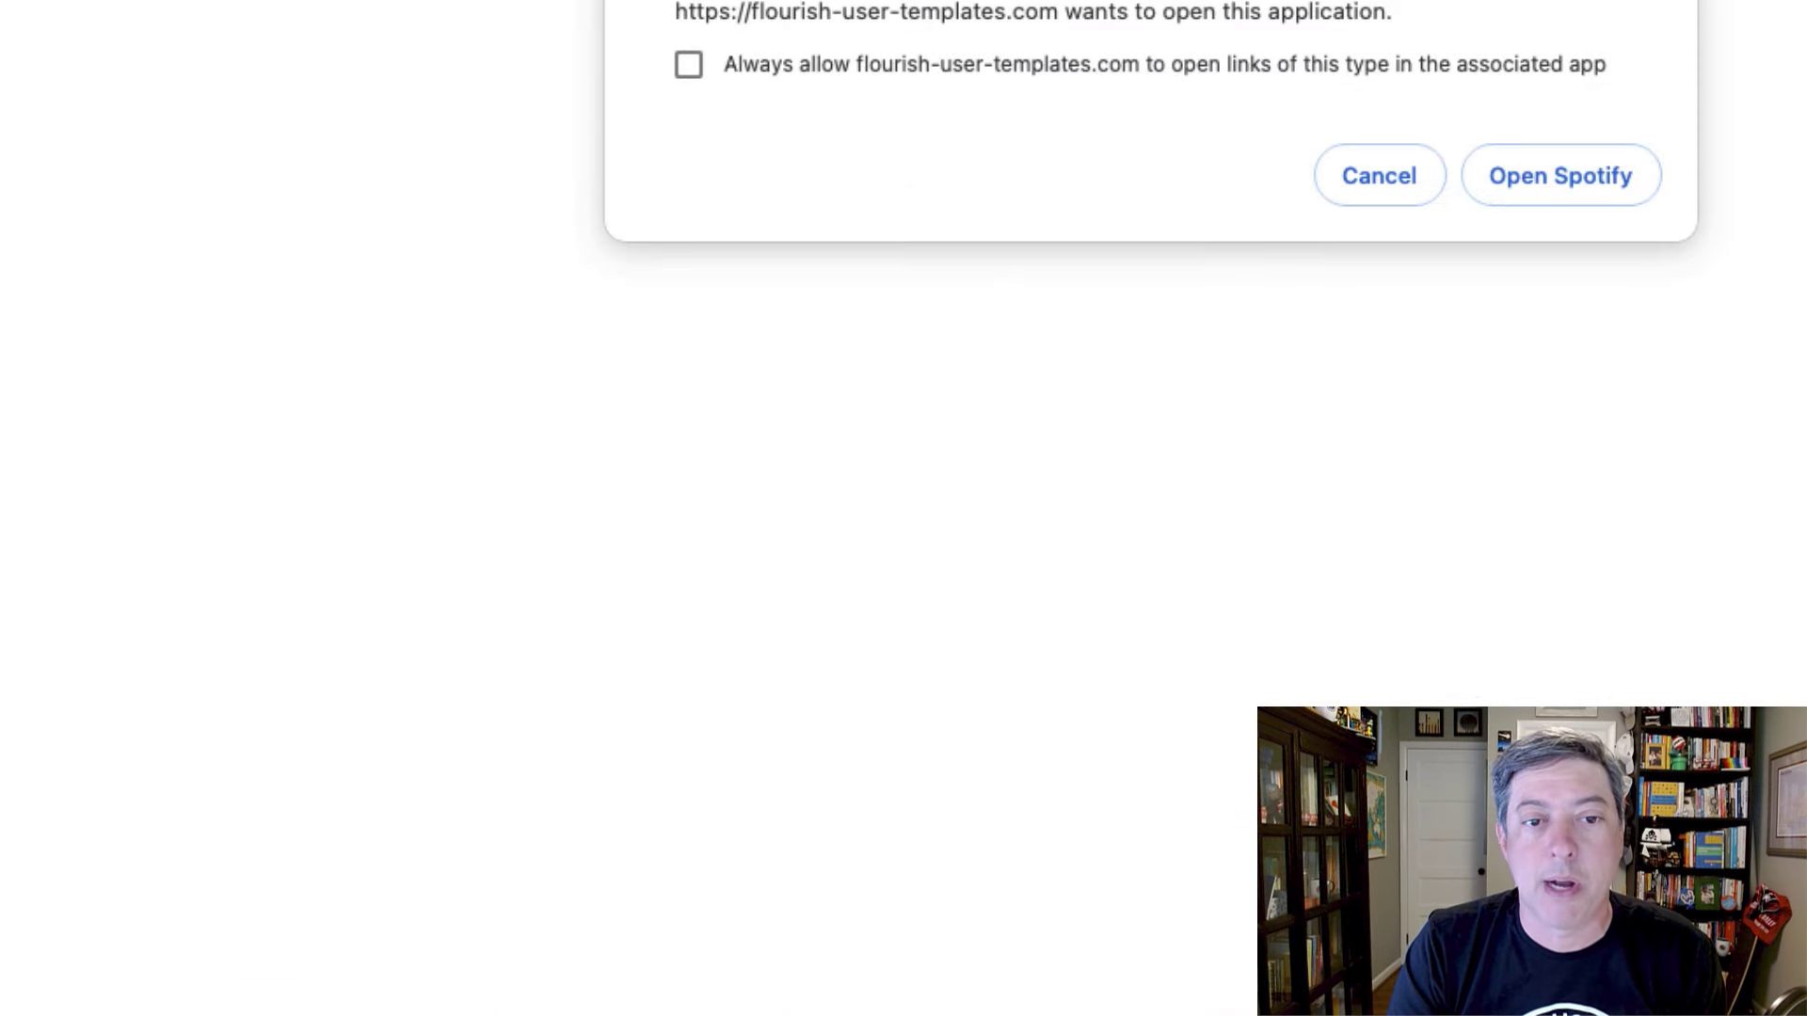
{"action": "left_click", "coordinate": [1378, 188]}
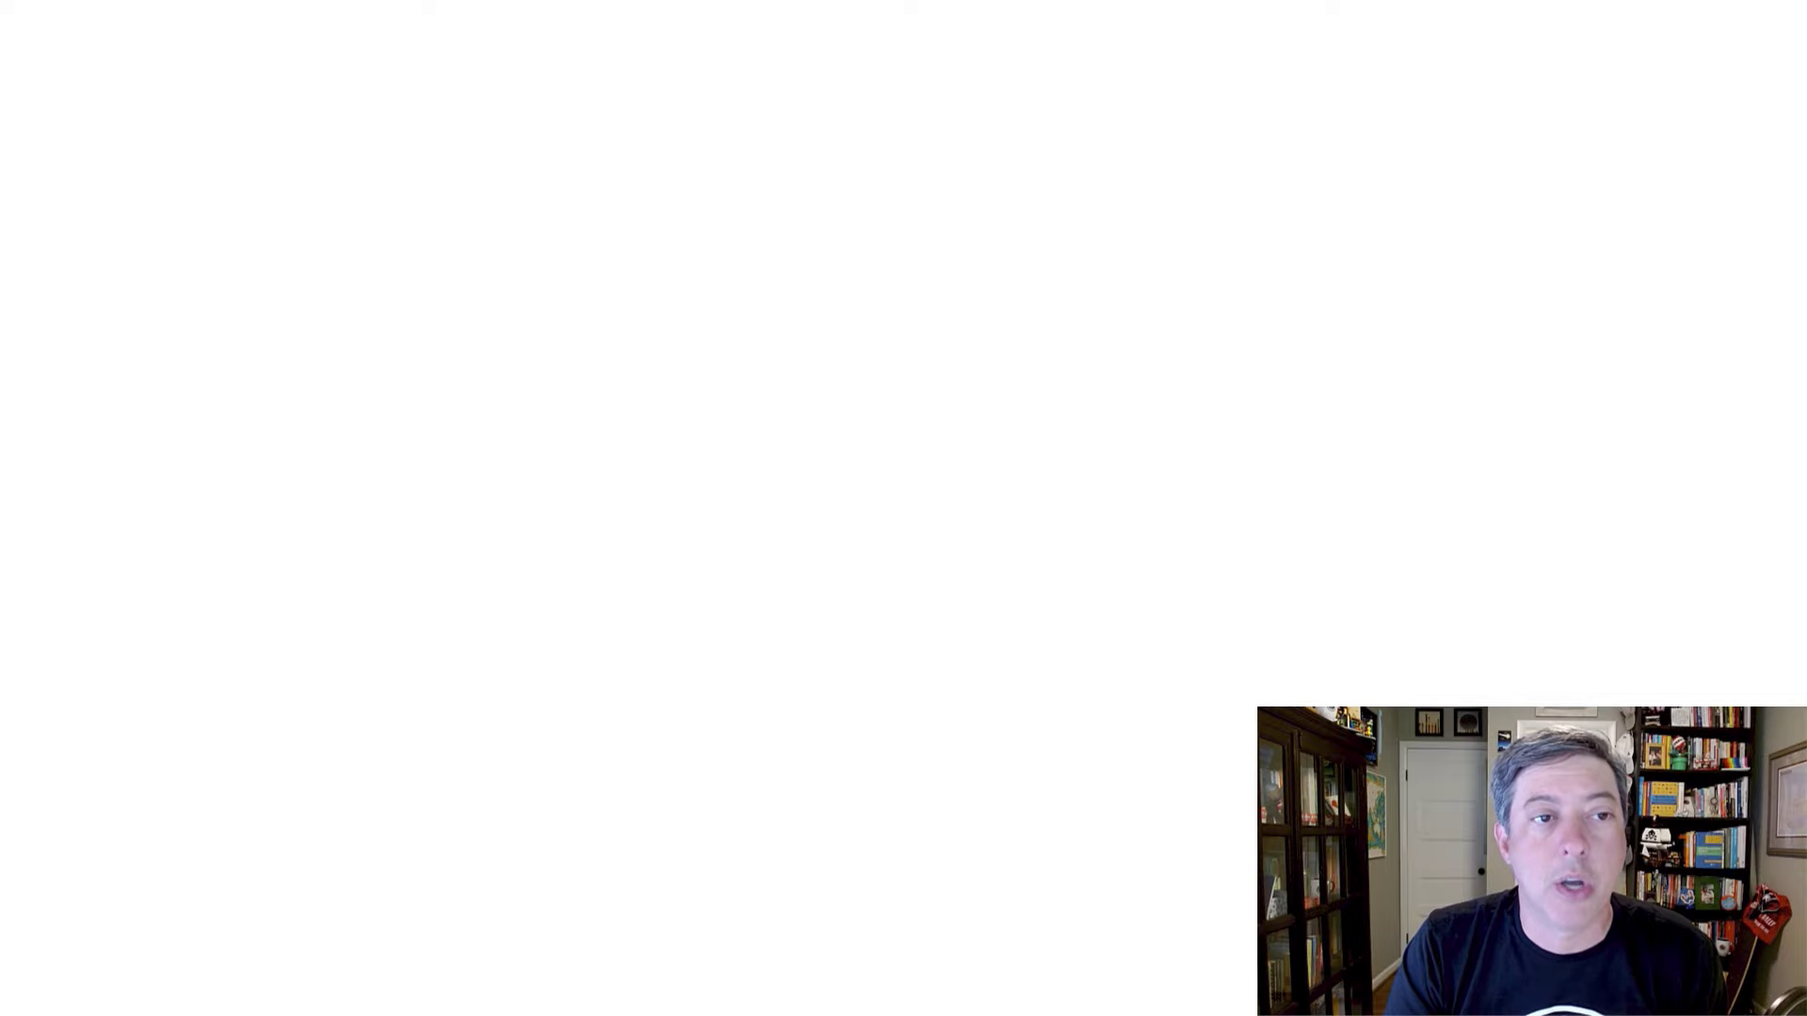
- Compare the scatter plots filtered to 1989 (Taylor's Version) [Deluxe] and 1989, and return the album filter to All
{"action": "left_click", "coordinate": [565, 243]}
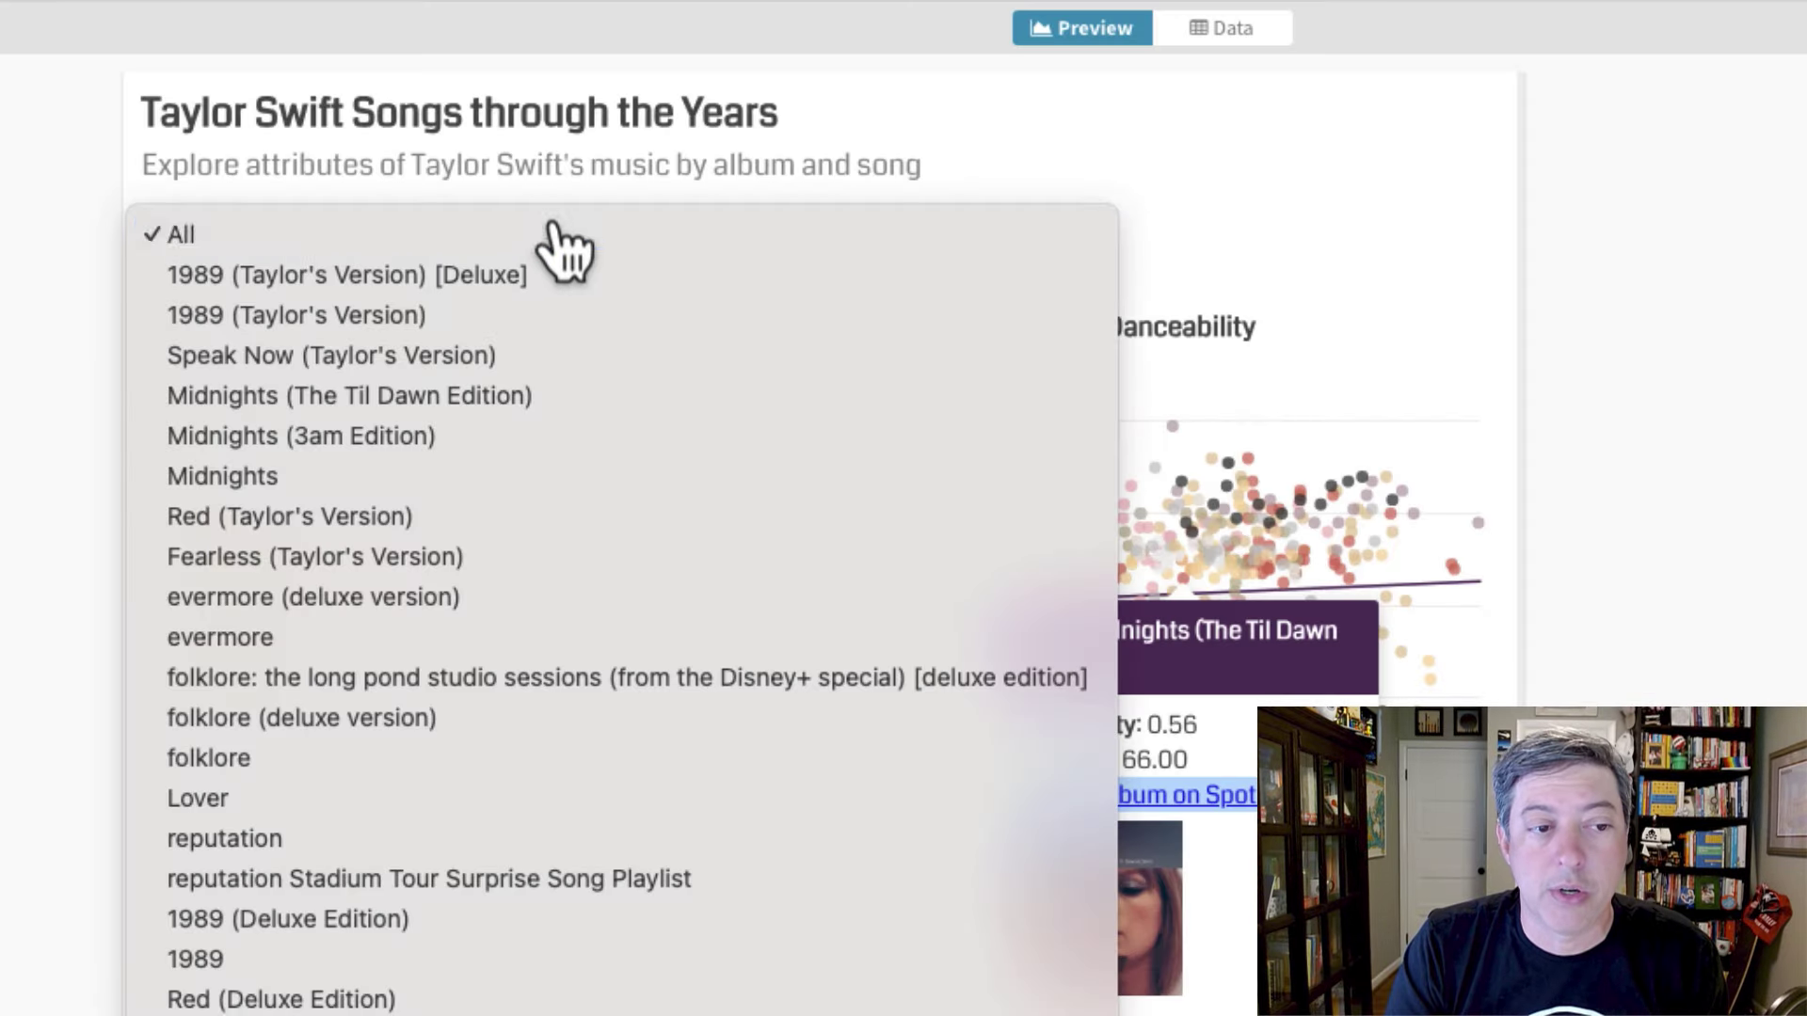
{"action": "left_click", "coordinate": [398, 276]}
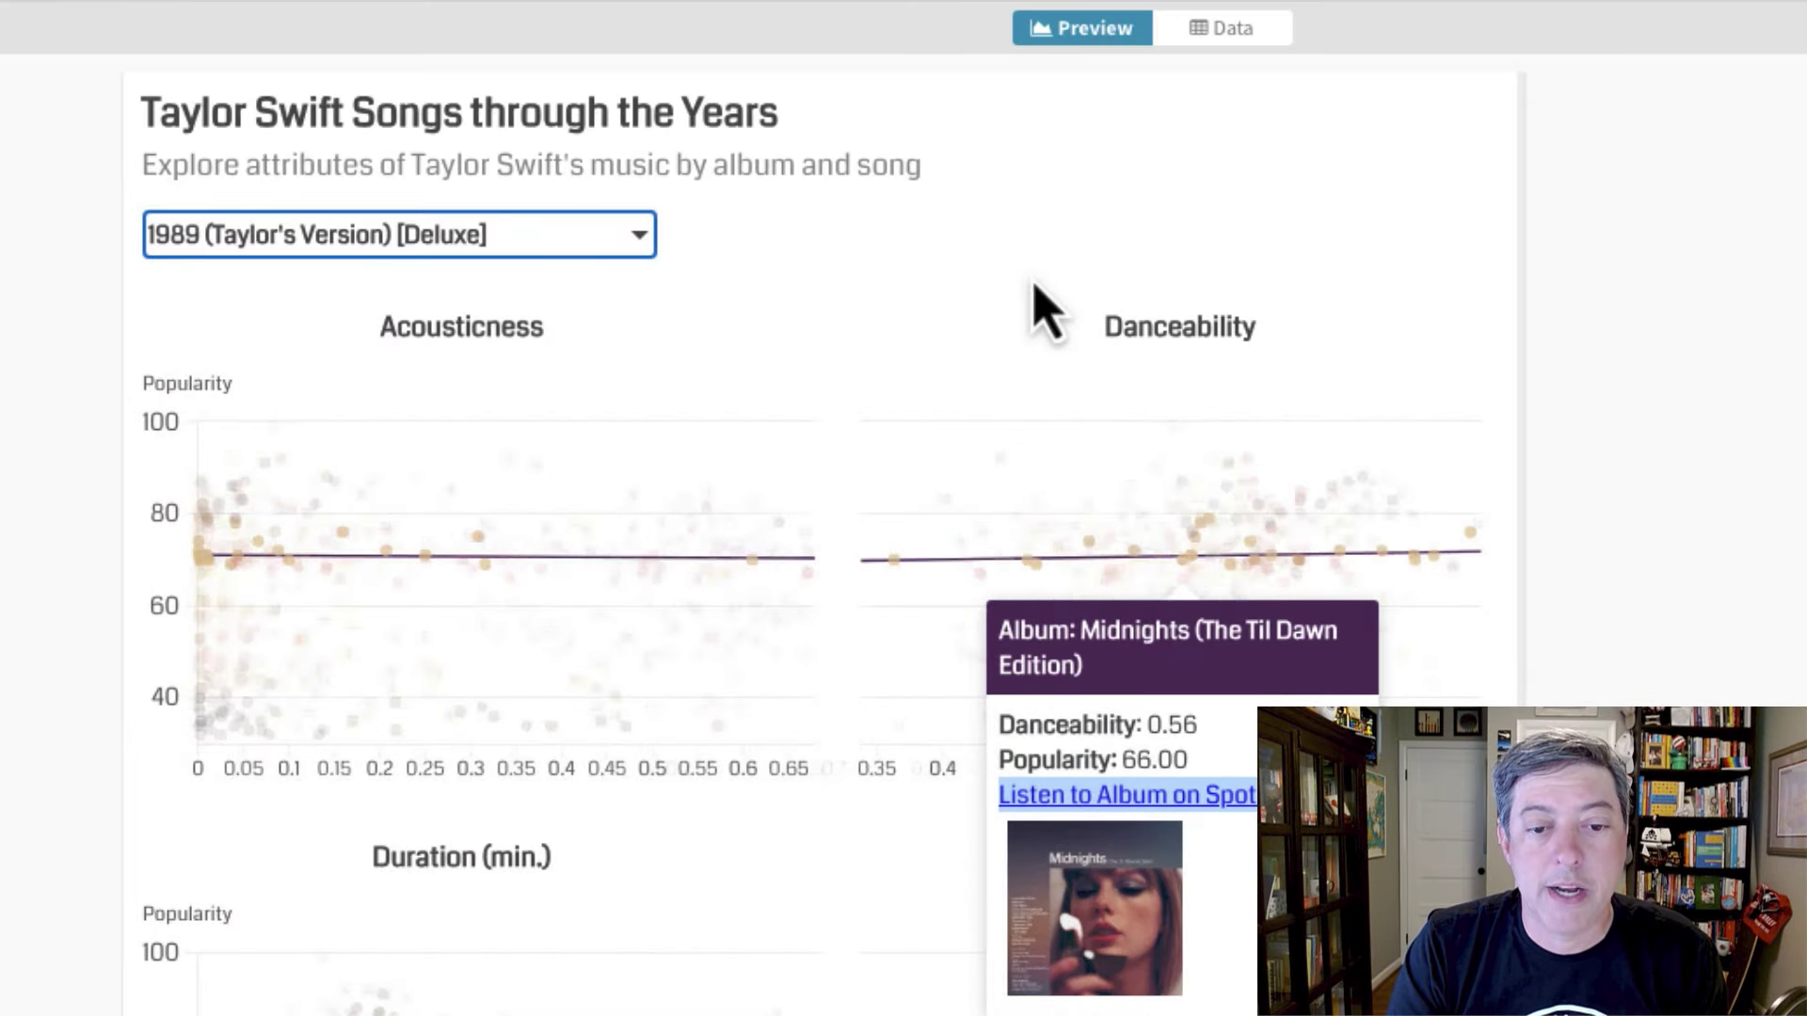
{"action": "left_click", "coordinate": [513, 243]}
{"action": "left_click", "coordinate": [392, 517]}
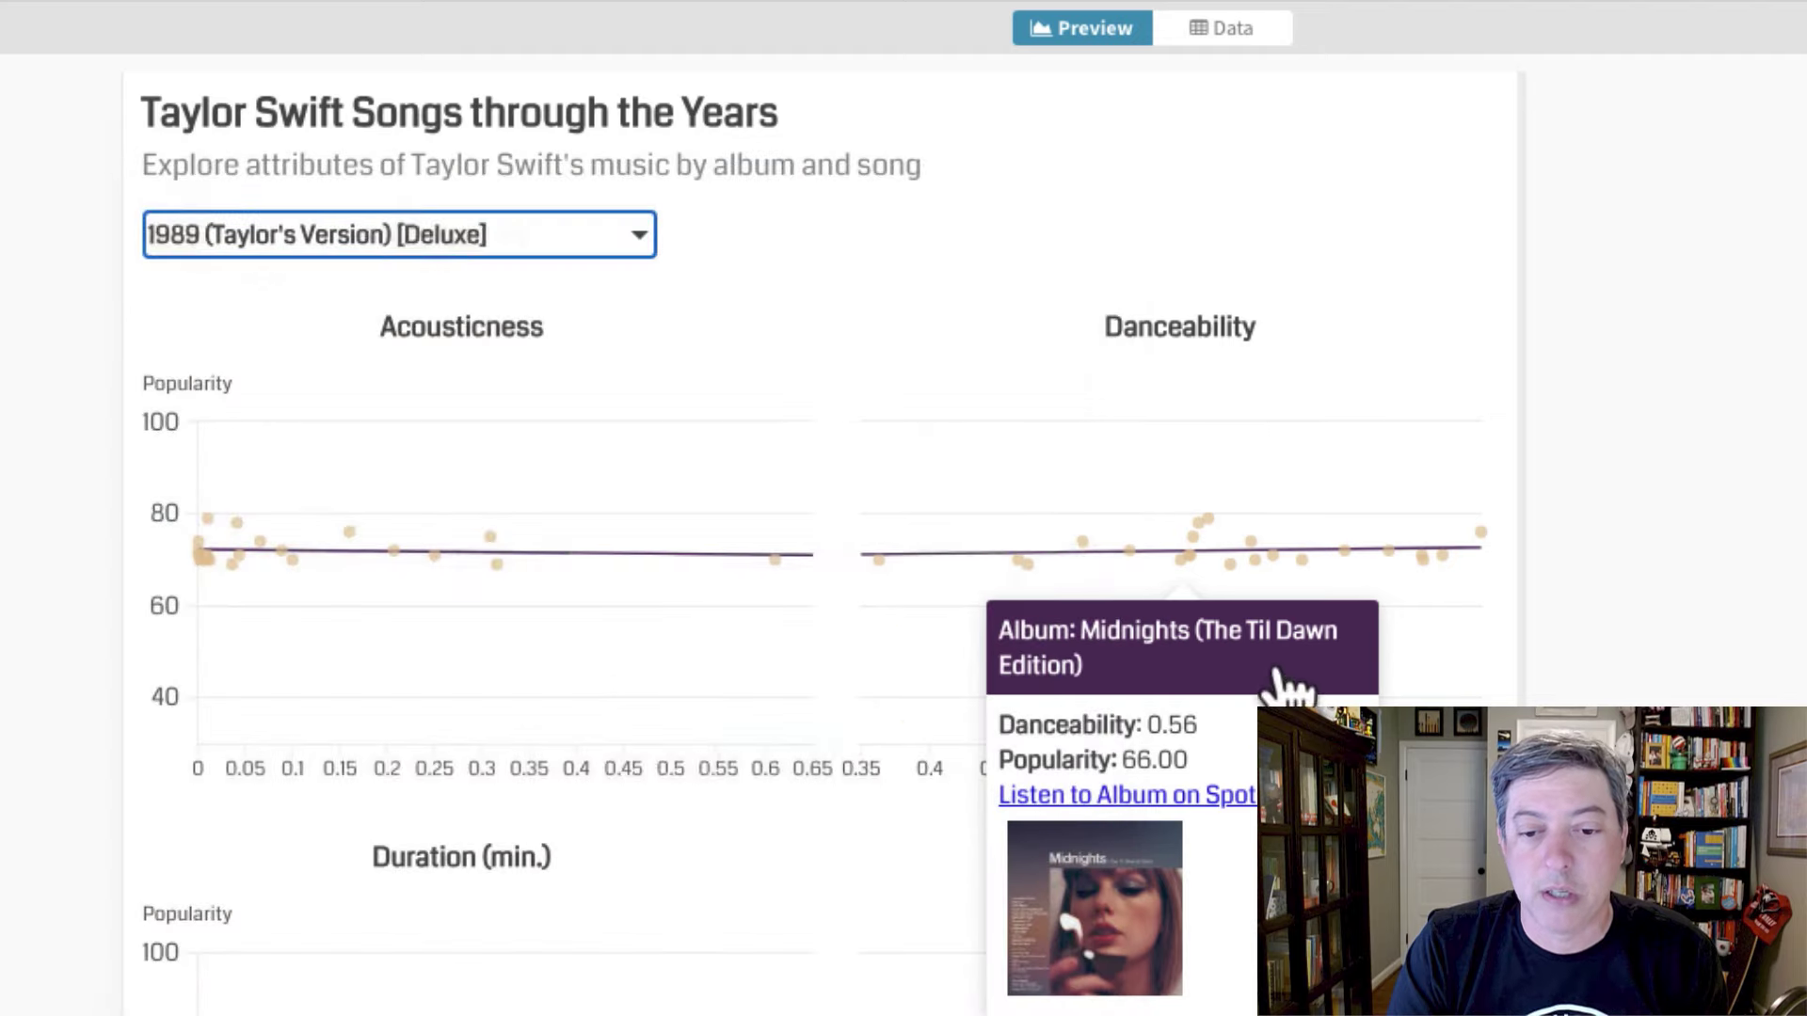
{"action": "left_click", "coordinate": [393, 241]}
{"action": "left_click", "coordinate": [391, 649]}
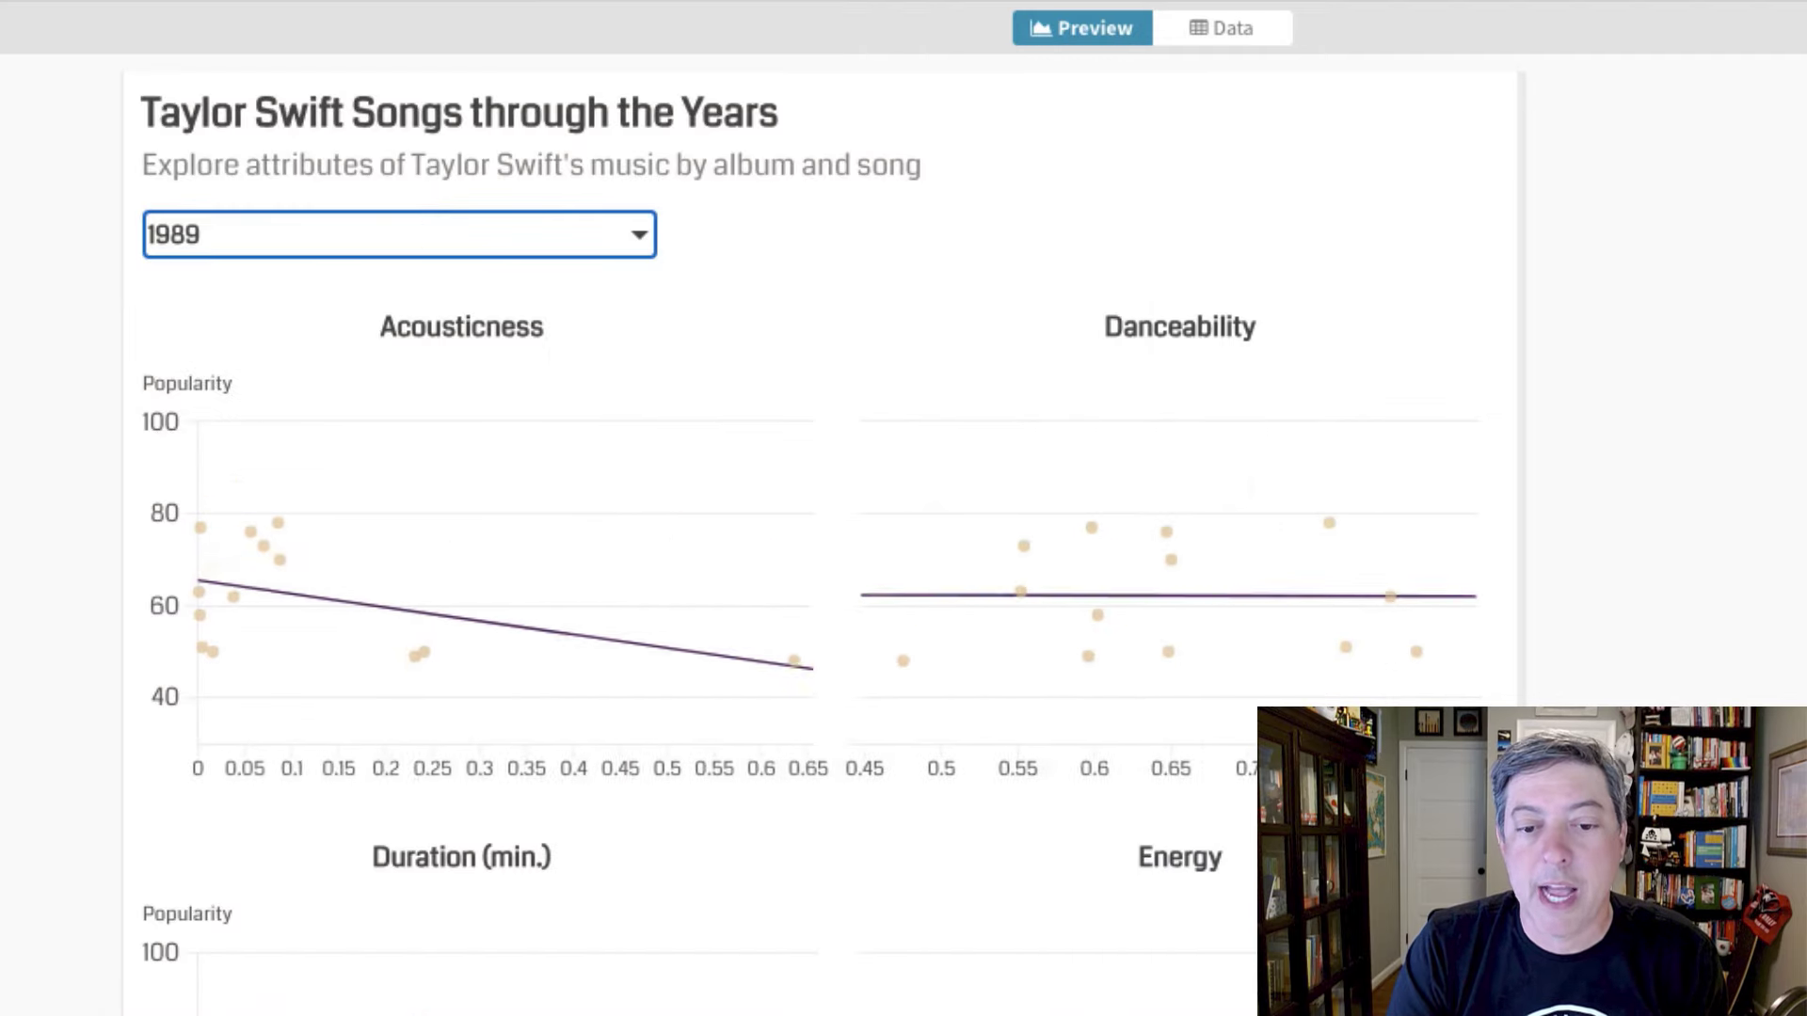
{"action": "left_click", "coordinate": [546, 237]}
{"action": "scroll", "coordinate": [423, 169], "scroll_direction": "up", "scroll_amount": 3}
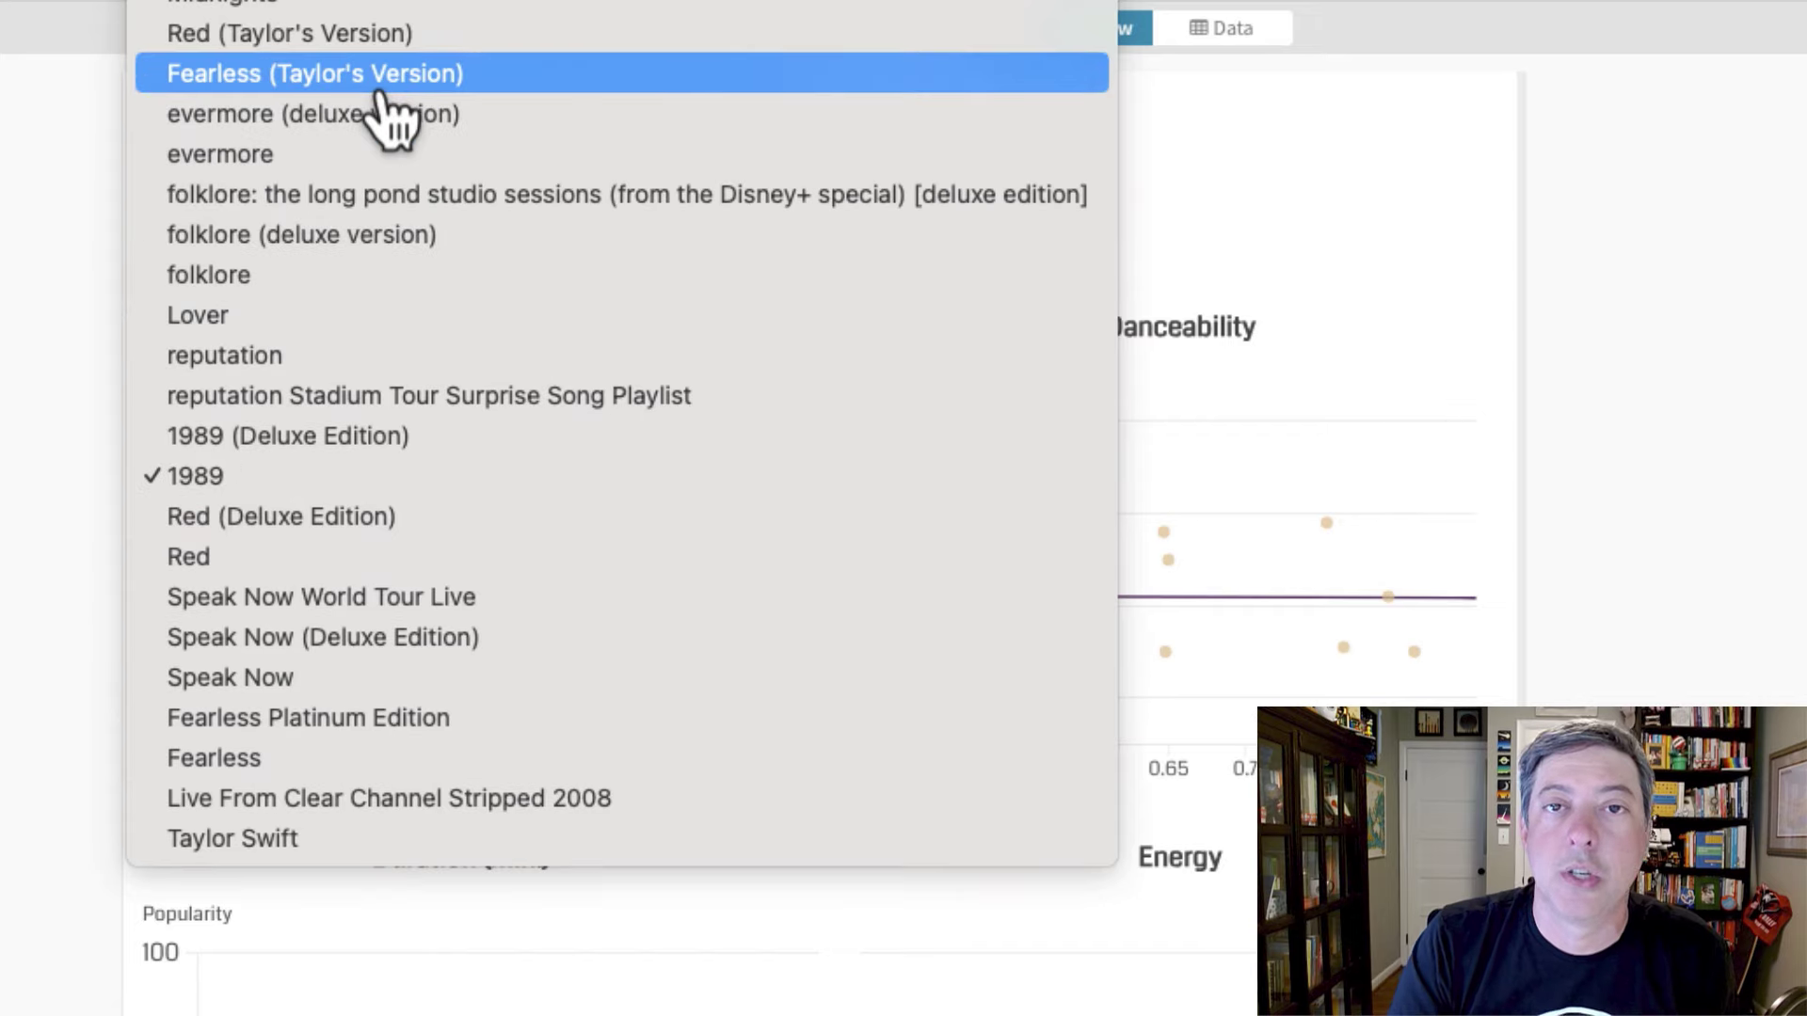
{"action": "left_click", "coordinate": [207, 3]}
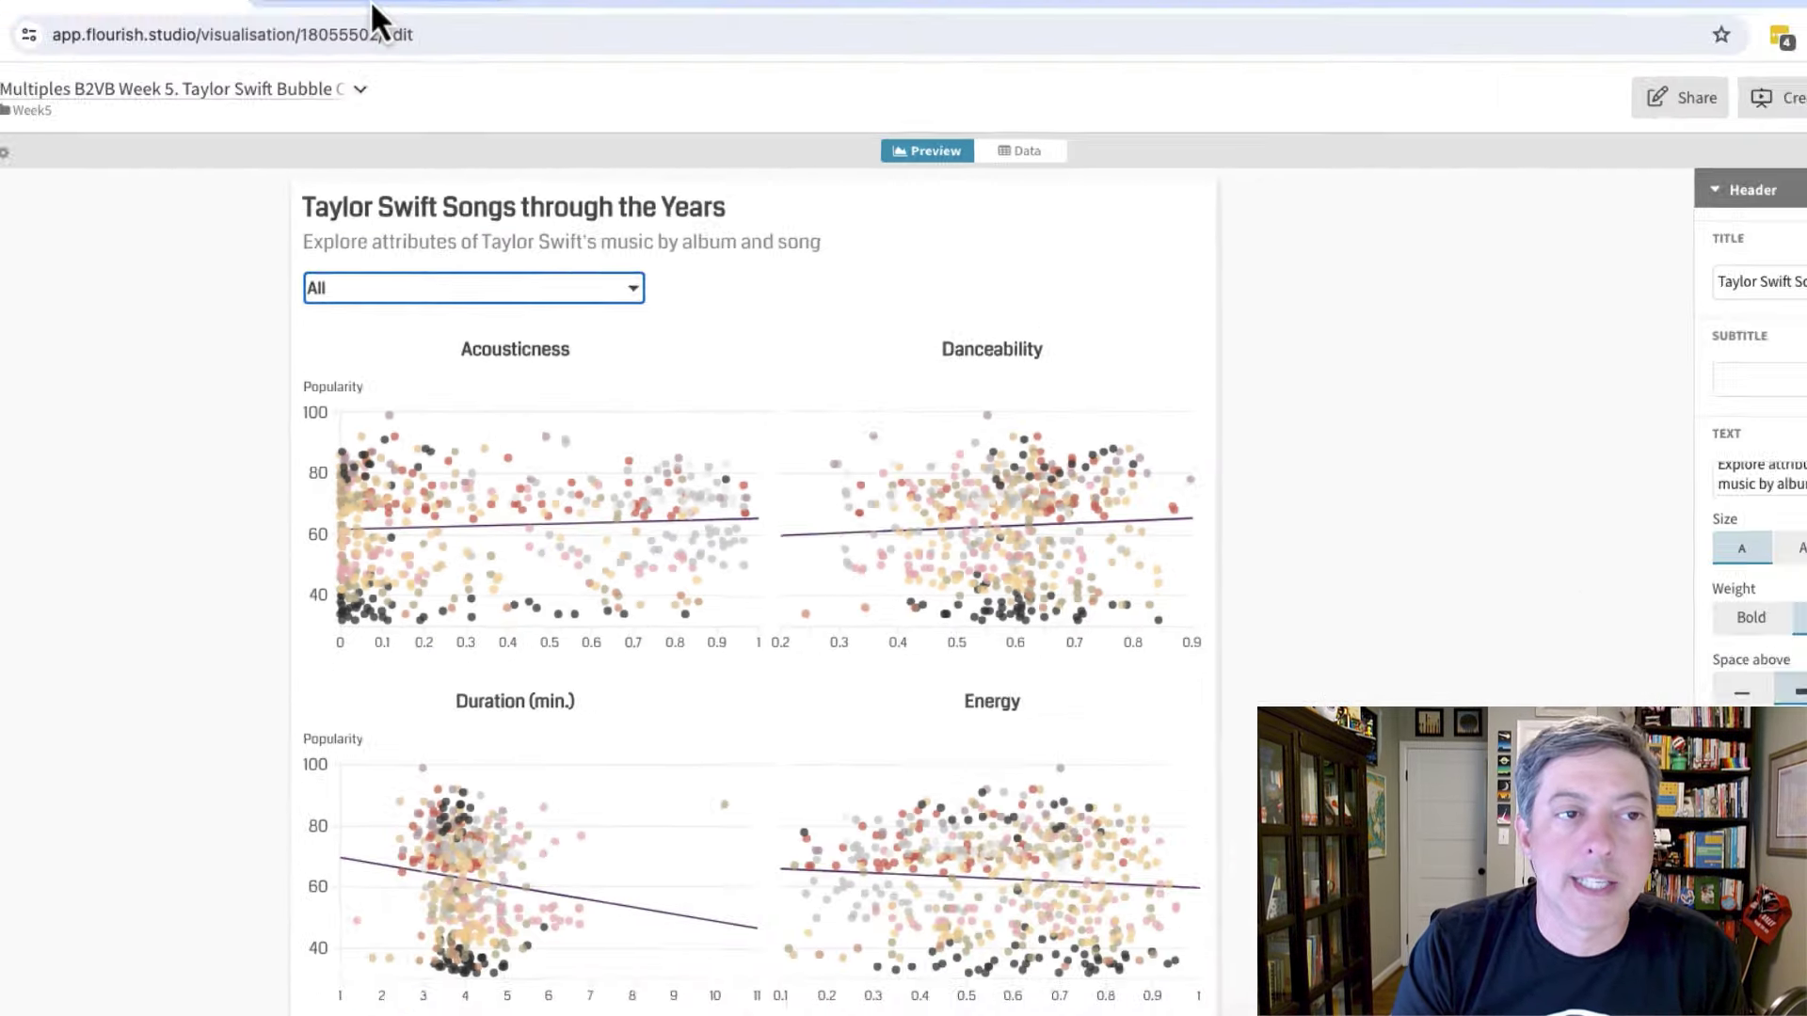
- View the untitled Flourish scatter chart, switch to Excel and look across the attribute headers from acousticness to valence
{"action": "left_click", "coordinate": [419, 62]}
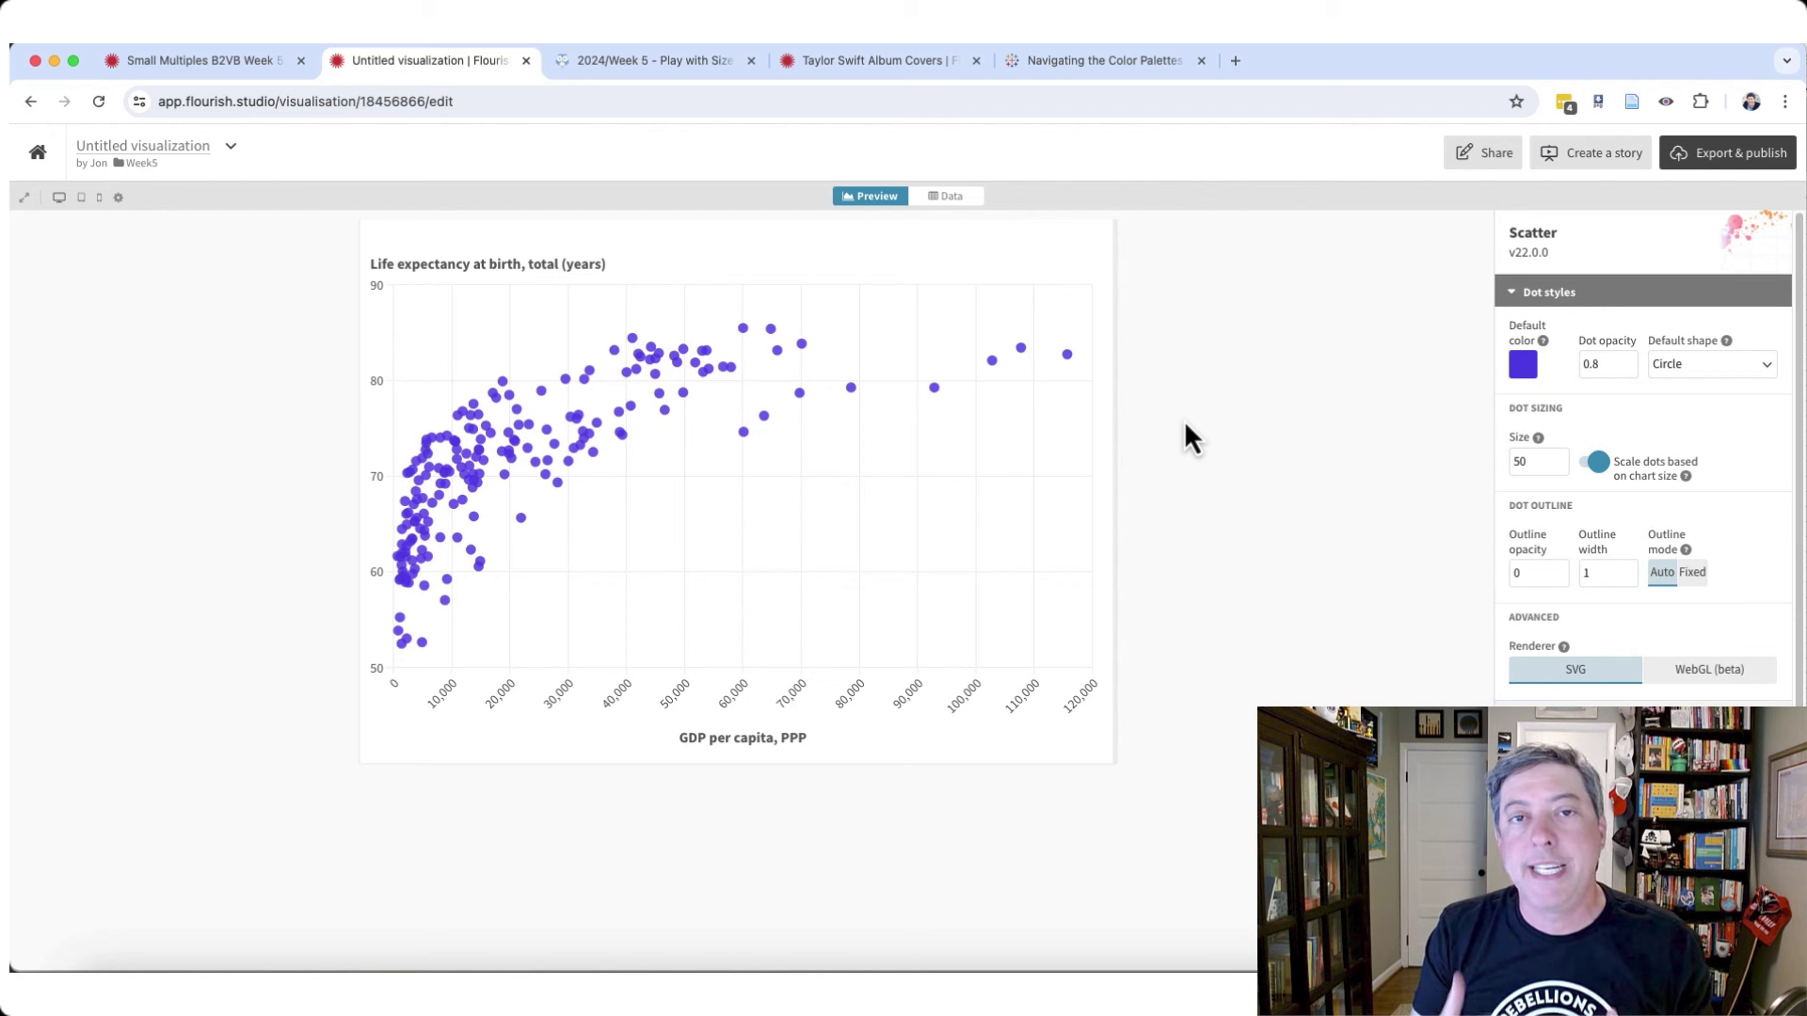
{"action": "key", "text": "super+Tab"}
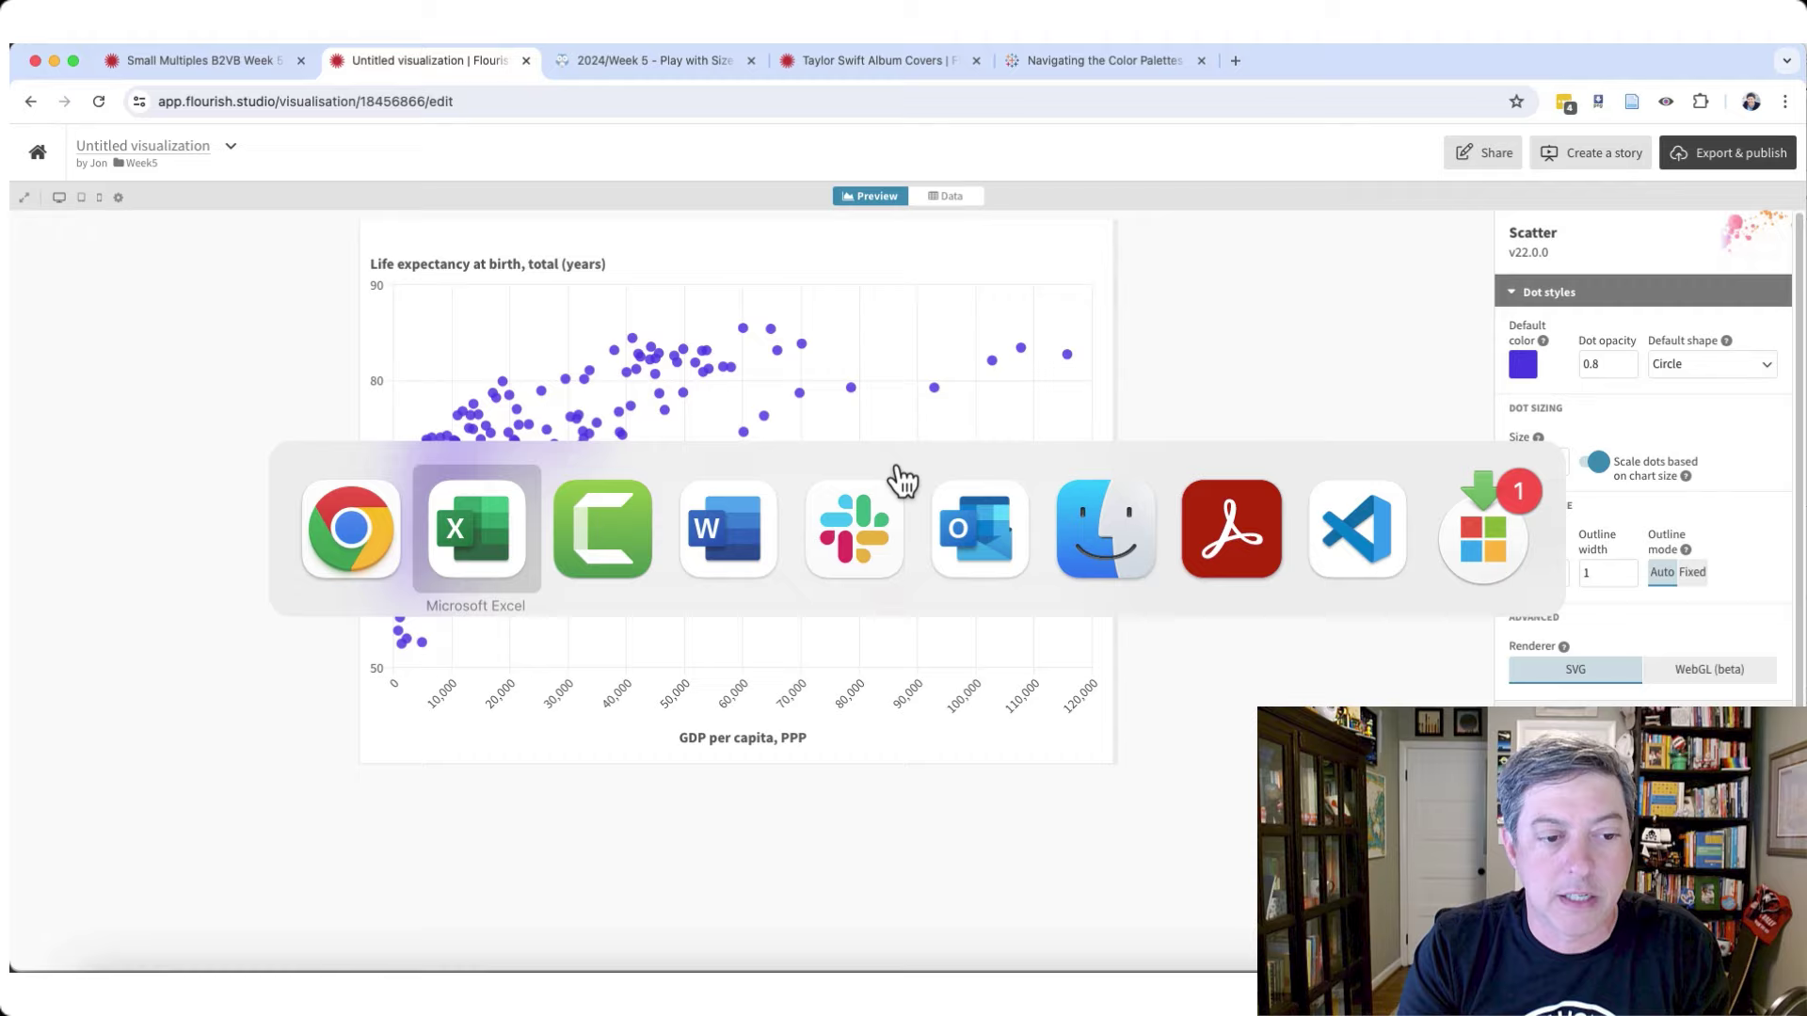
{"action": "left_click", "coordinate": [482, 541]}
{"action": "left_click", "coordinate": [858, 287]}
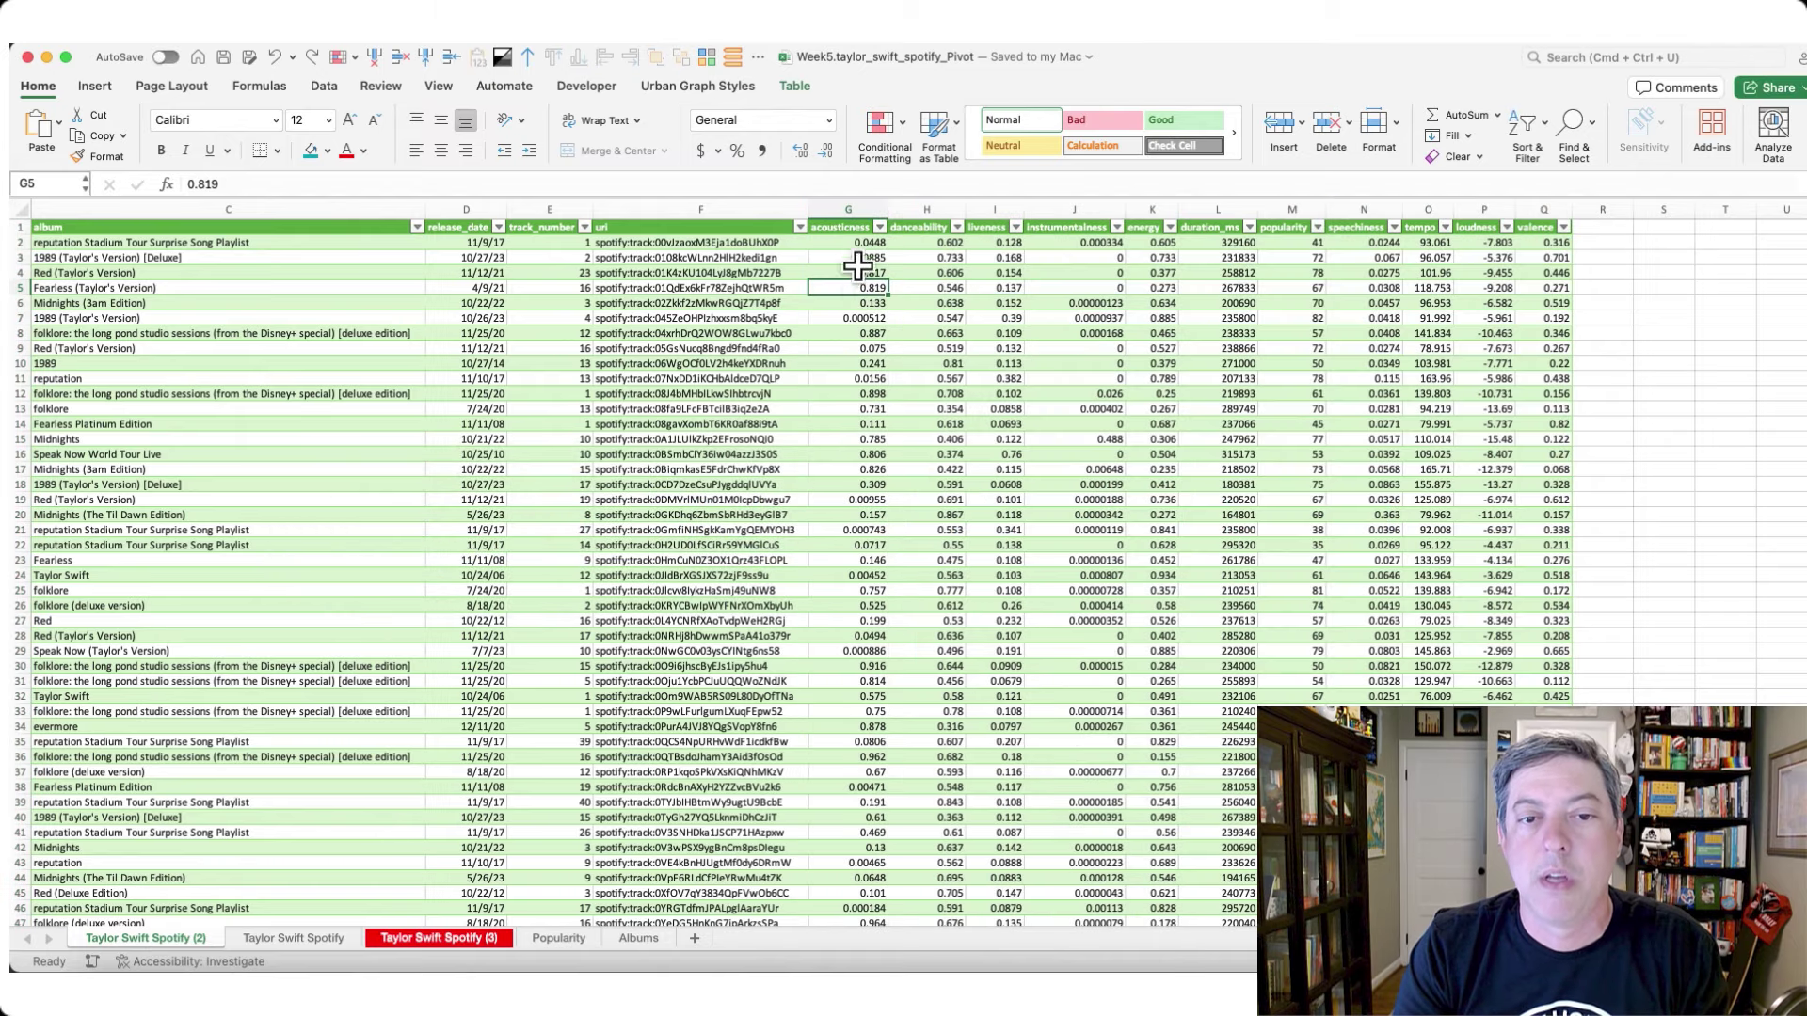
{"action": "left_click", "coordinate": [853, 242]}
{"action": "key", "text": "Left"}
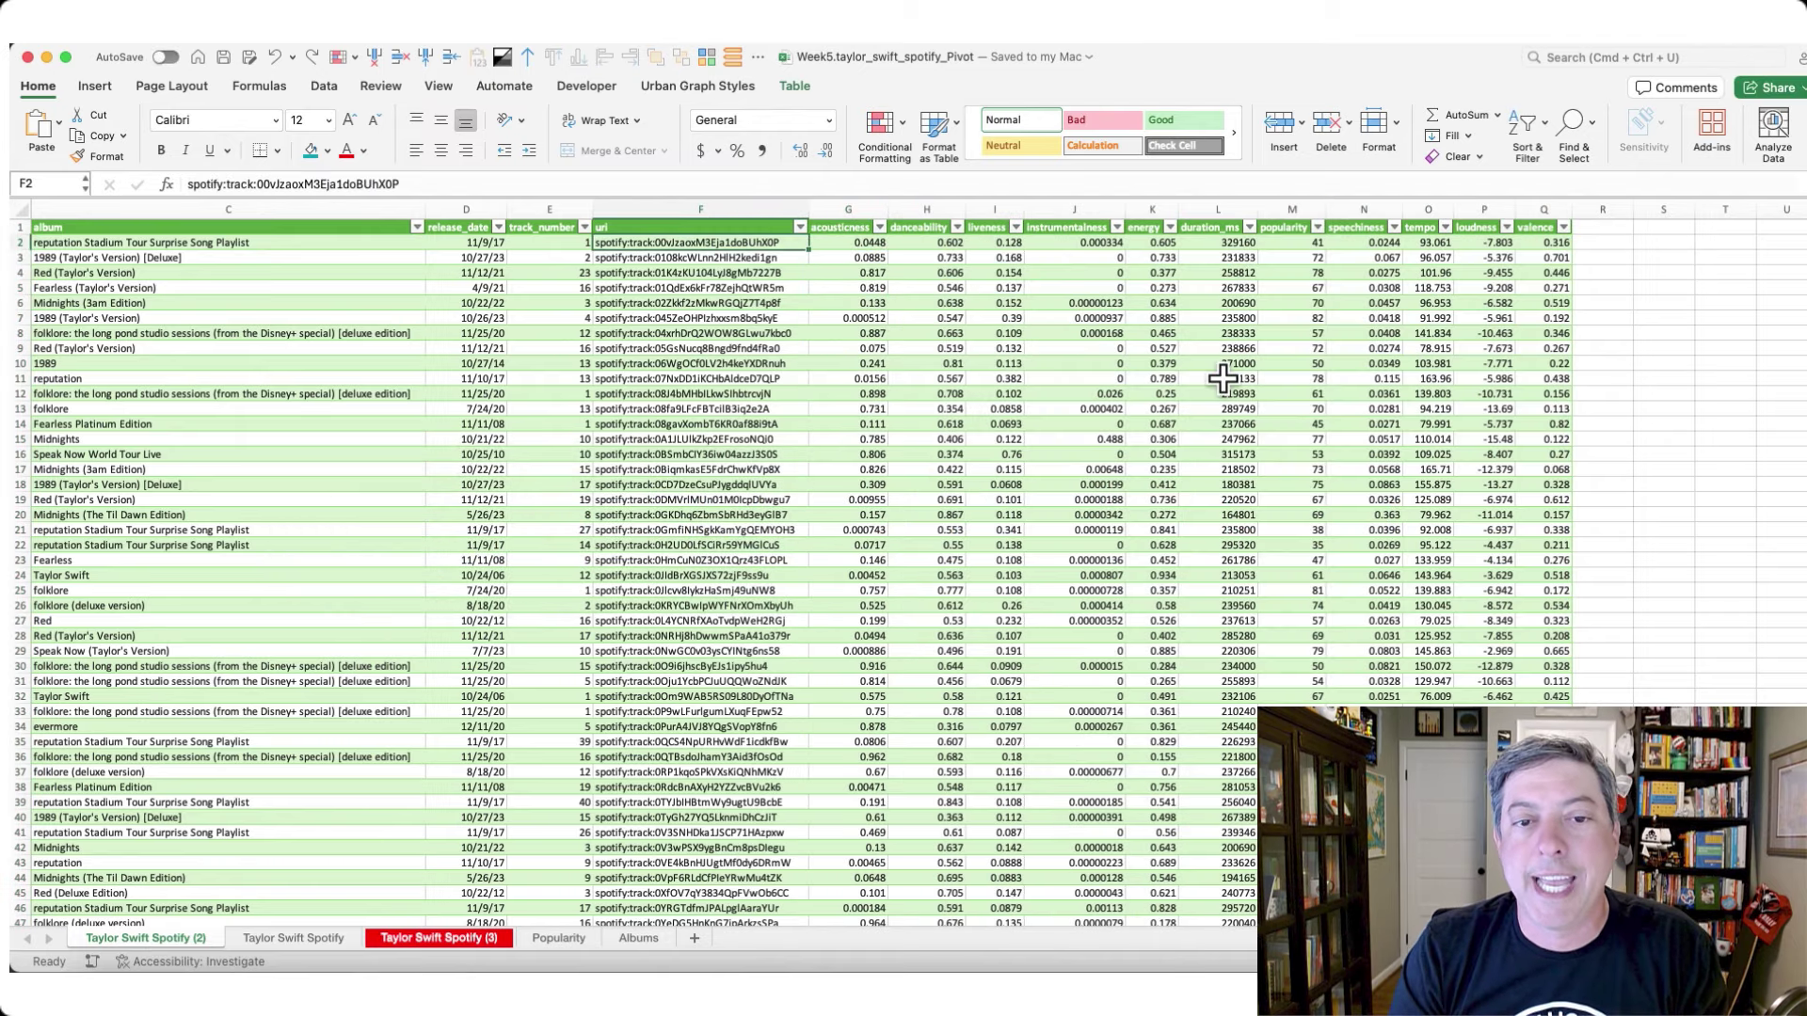
{"action": "key", "text": "Right"}
{"action": "key", "text": "Up"}
{"action": "key", "text": "Right"}
{"action": "key", "text": "ctrl+Right"}
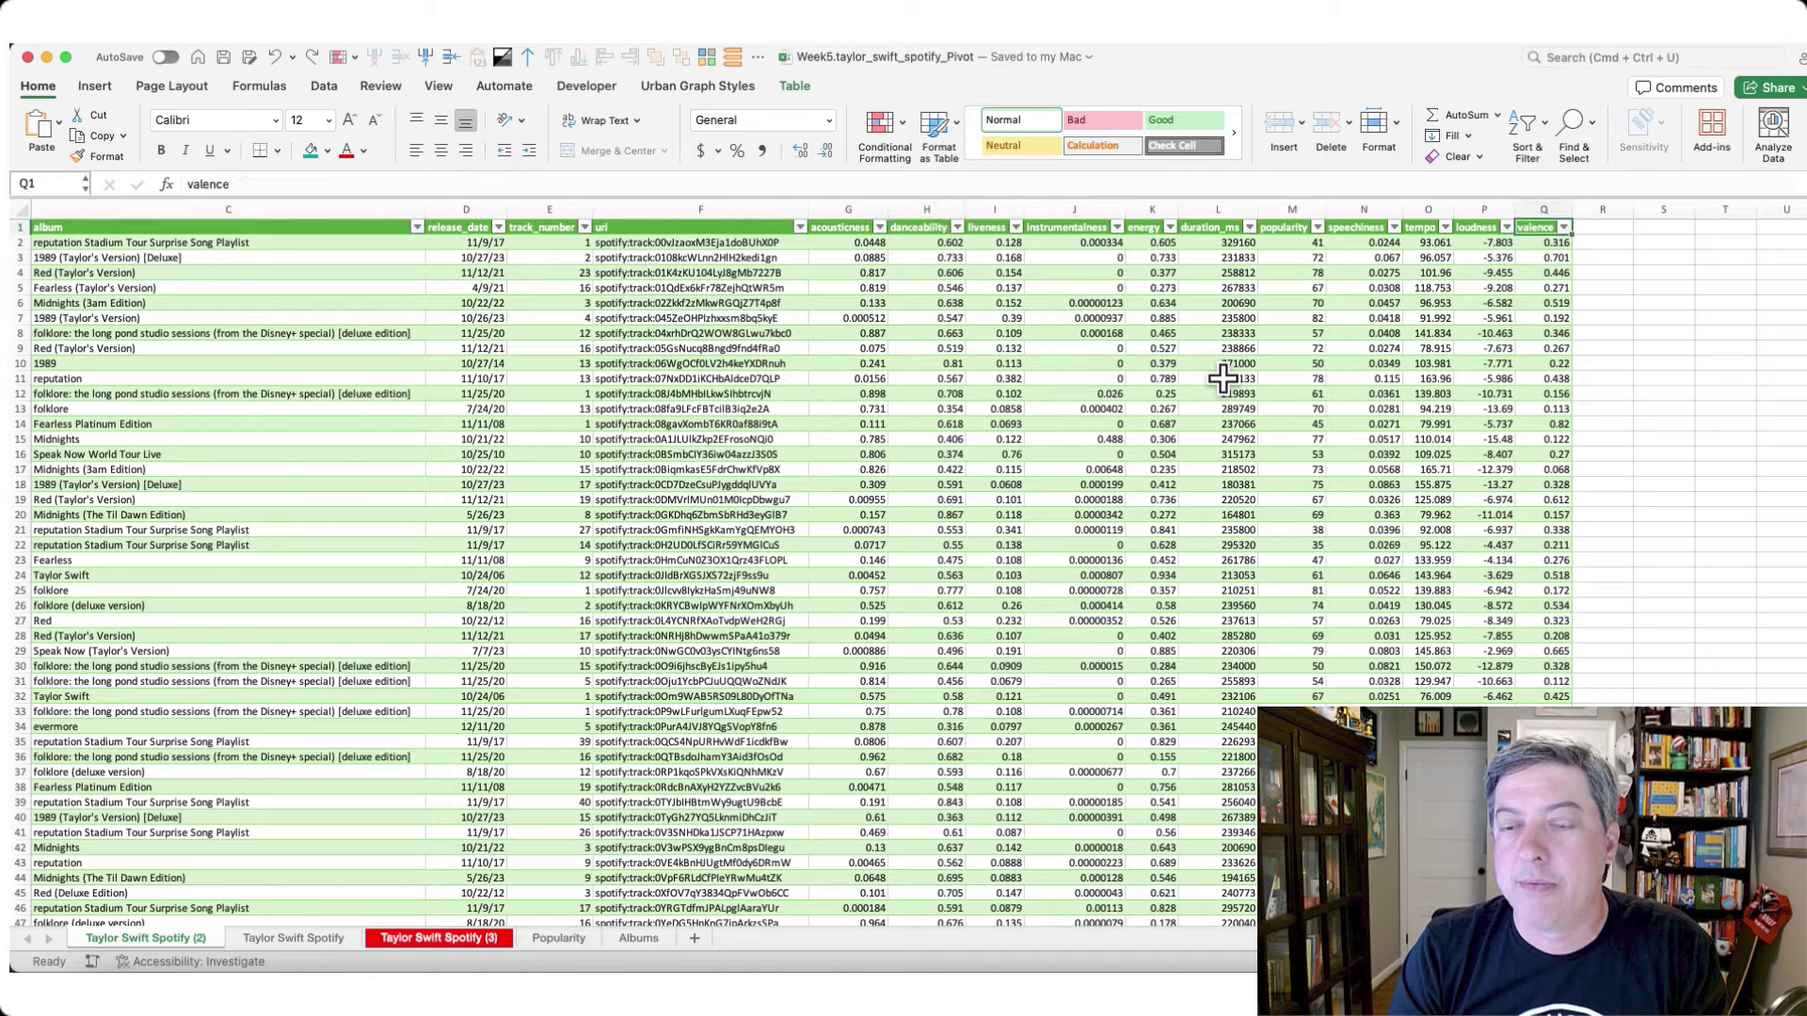
- Review the song detail columns and go back through the attribute headers from valence to acousticness
{"action": "scroll", "coordinate": [1223, 378], "scroll_direction": "left", "scroll_amount": 5}
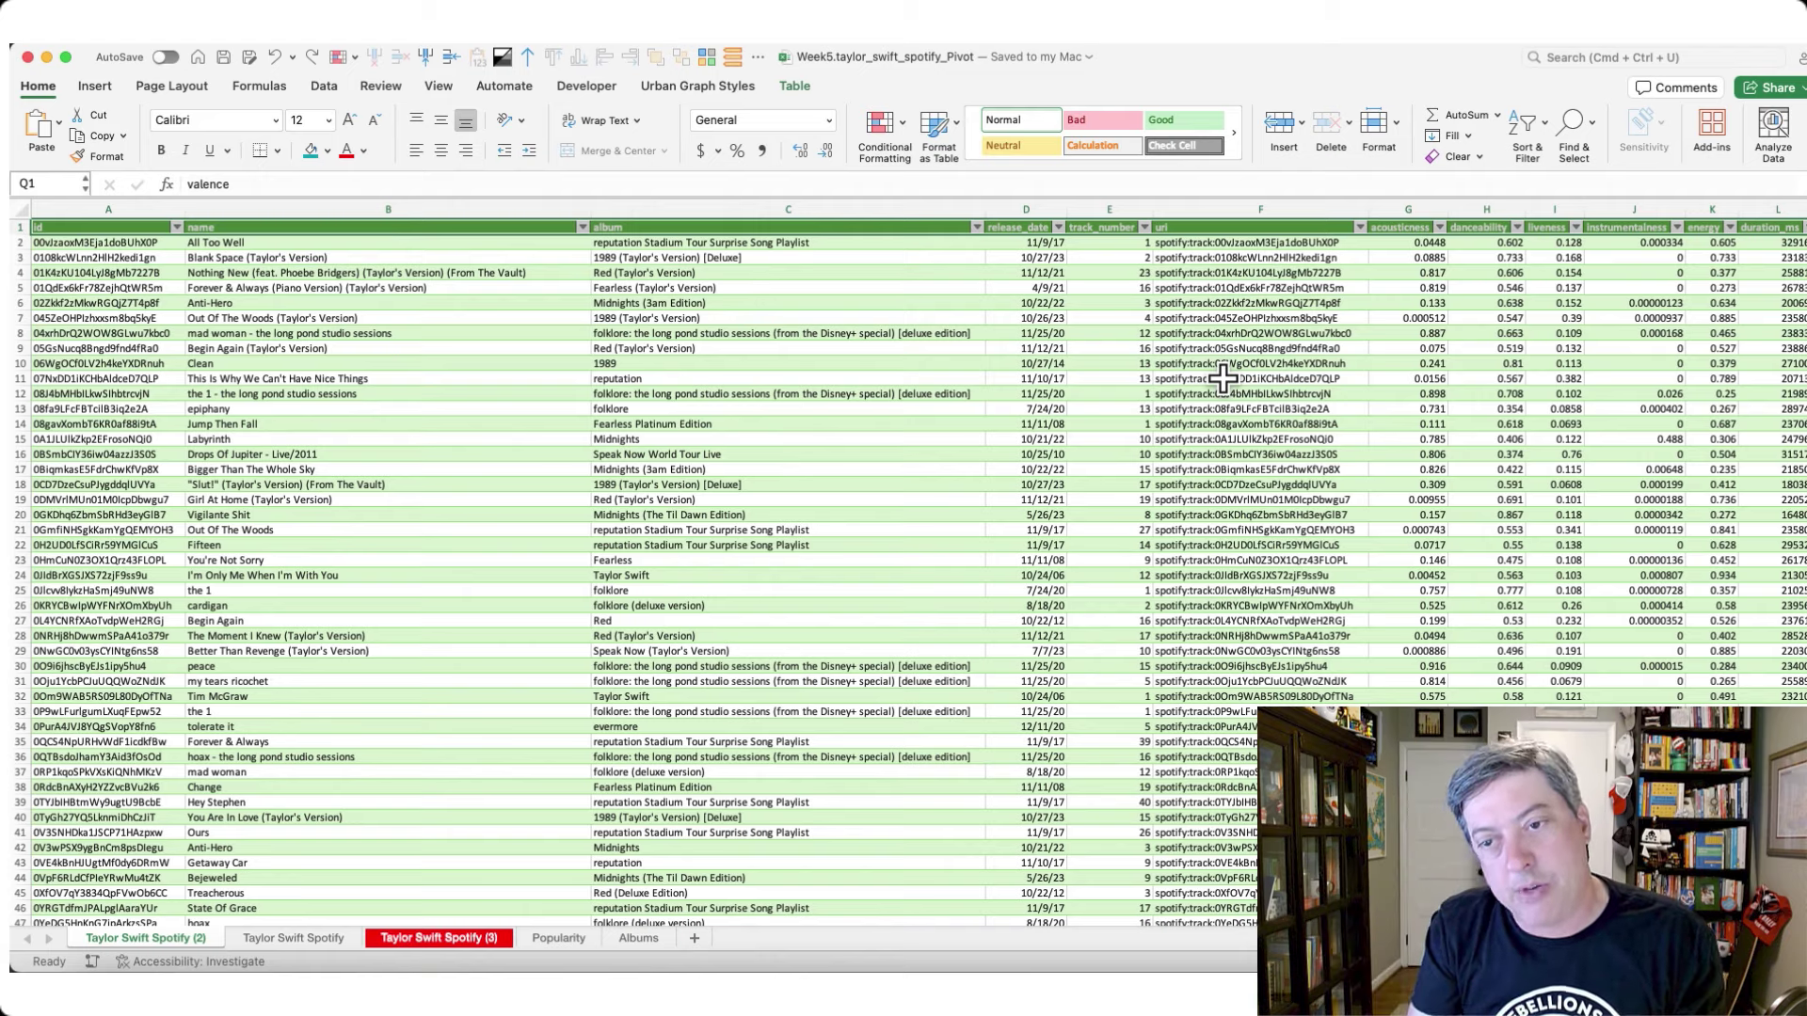
{"action": "key", "text": "Left"}
{"action": "key", "text": "Left"}
{"action": "key", "text": "Left"}
{"action": "key", "text": "Left"}
{"action": "key", "text": "Left"}
{"action": "key", "text": "Left"}
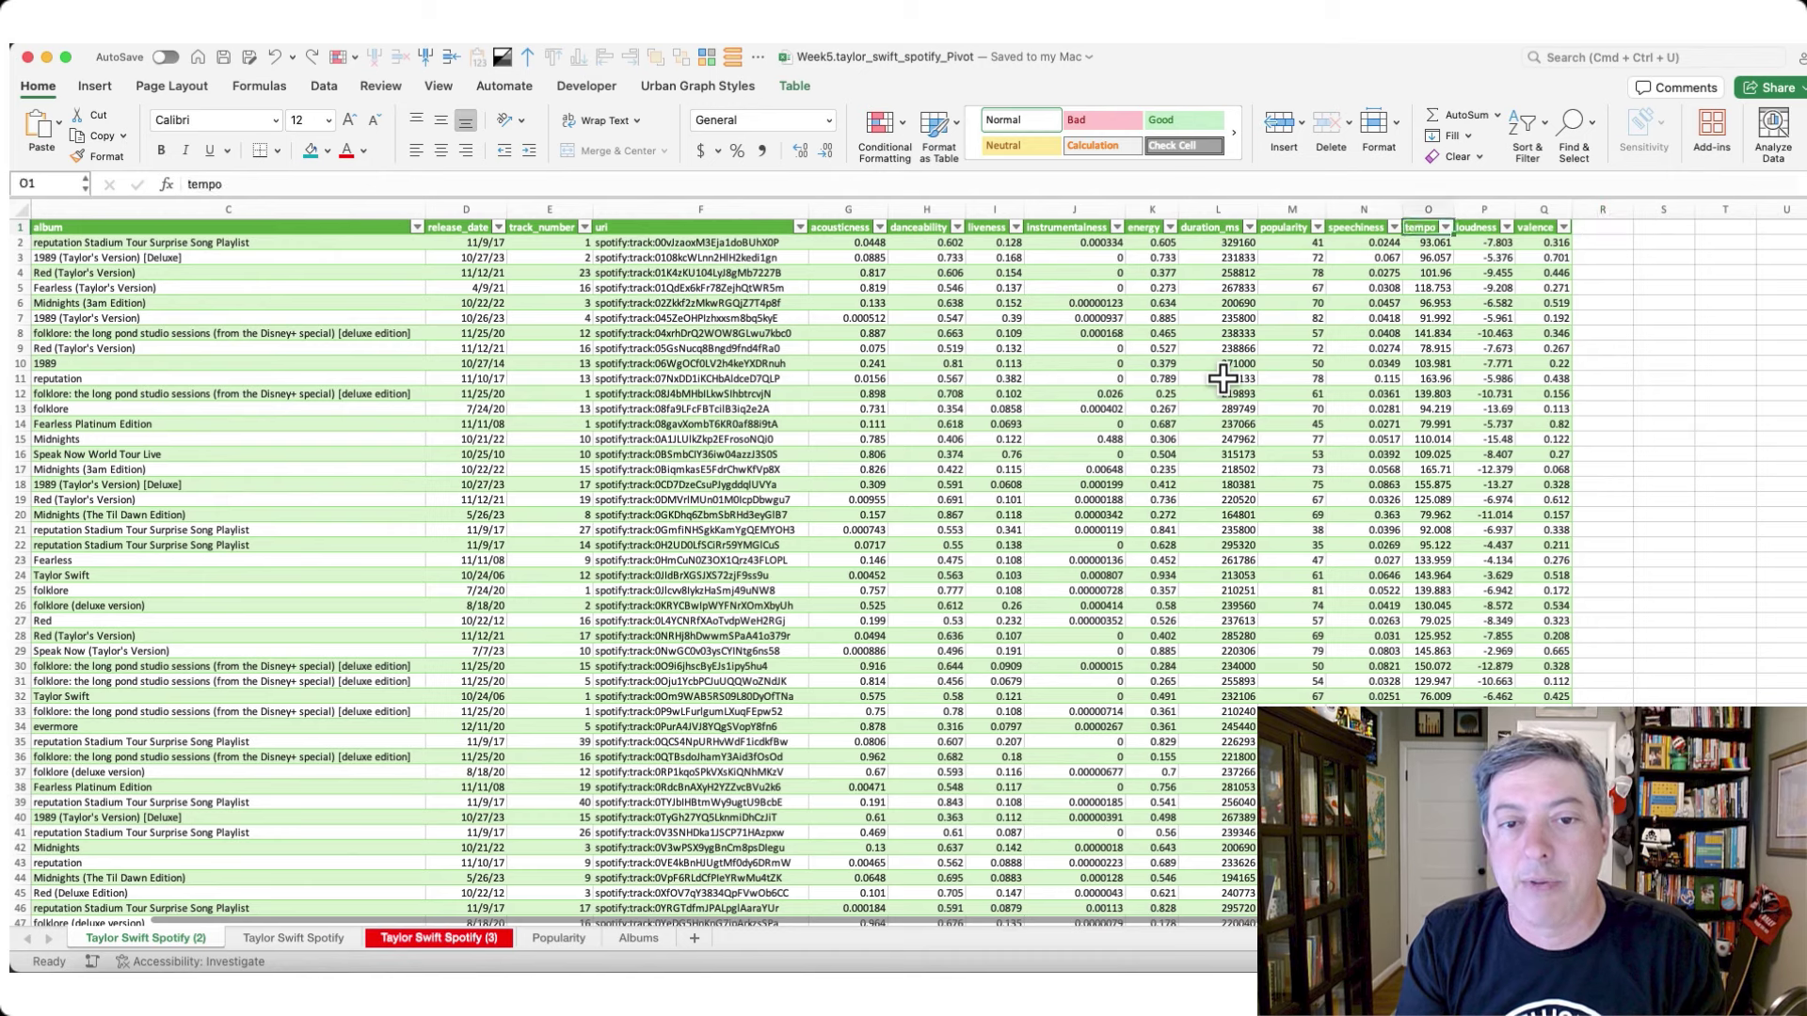
{"action": "key", "text": "Left"}
{"action": "key", "text": "Left"}
{"action": "key", "text": "Left"}
{"action": "key", "text": "Left"}
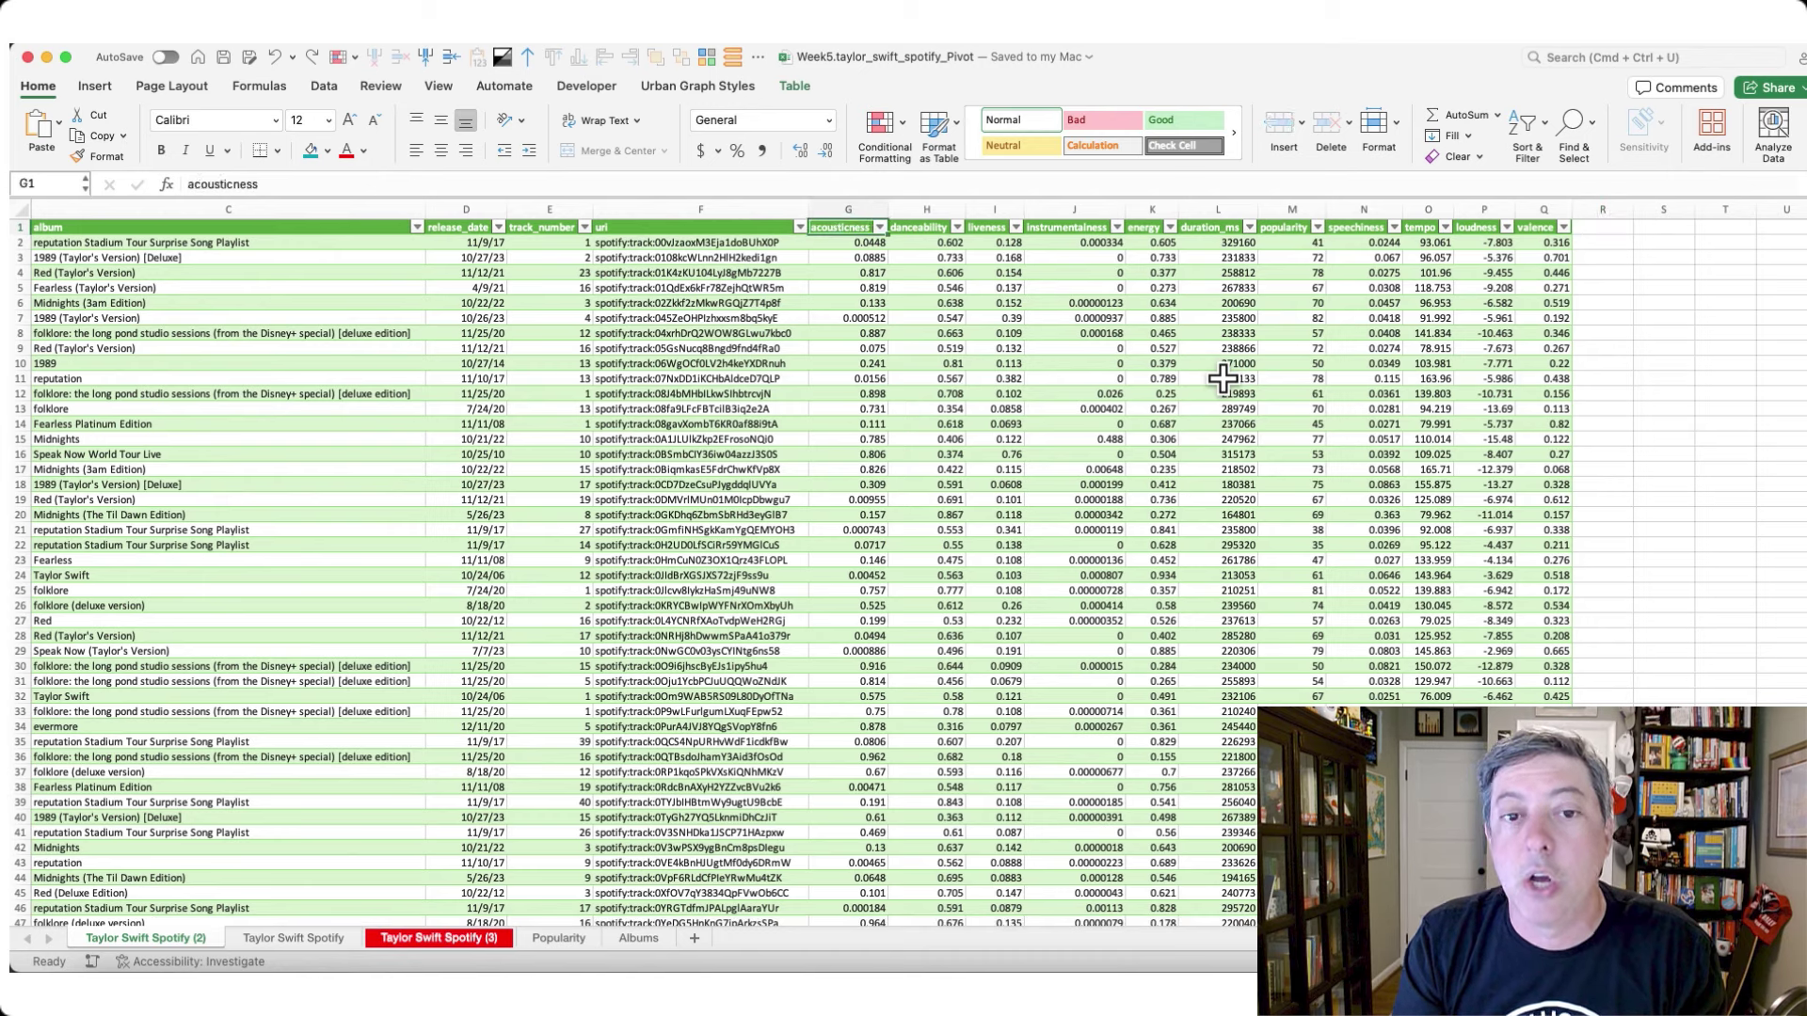
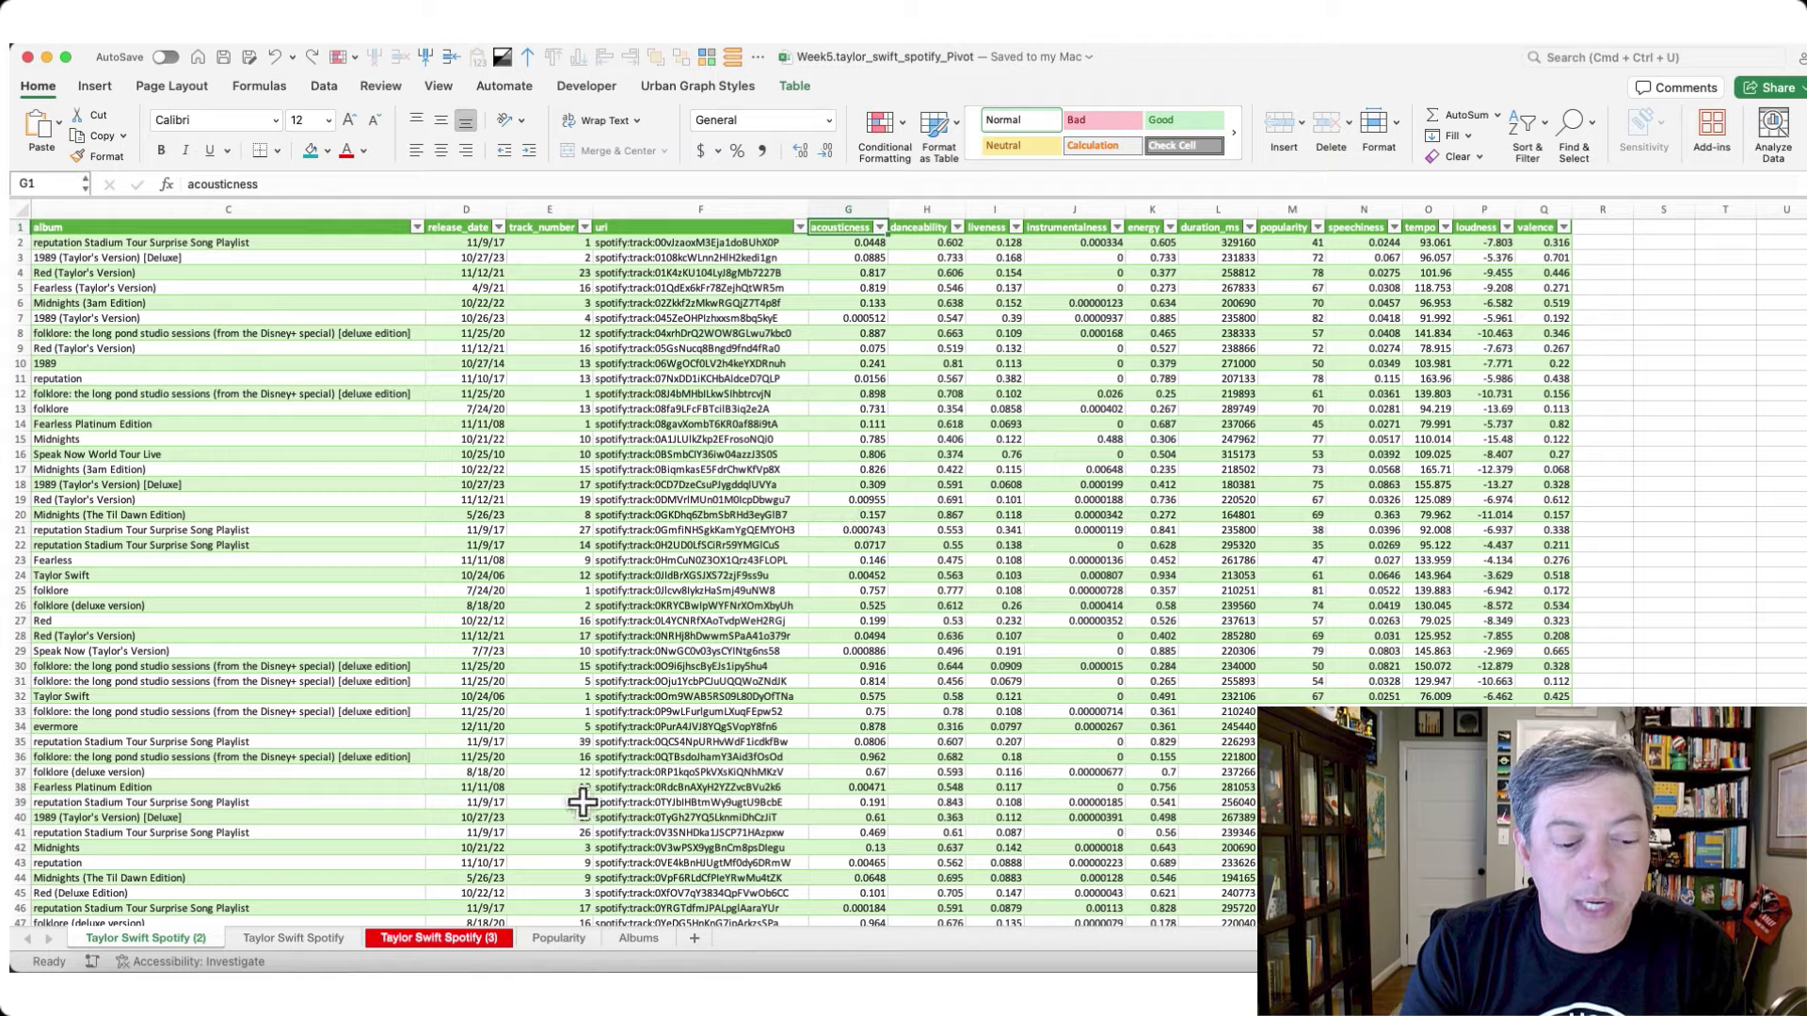
- View the Taylor Swift Spotify (3) sheet, then examine the attribute names and attribute values columns on the Popularity sheet
{"action": "left_click", "coordinate": [465, 941]}
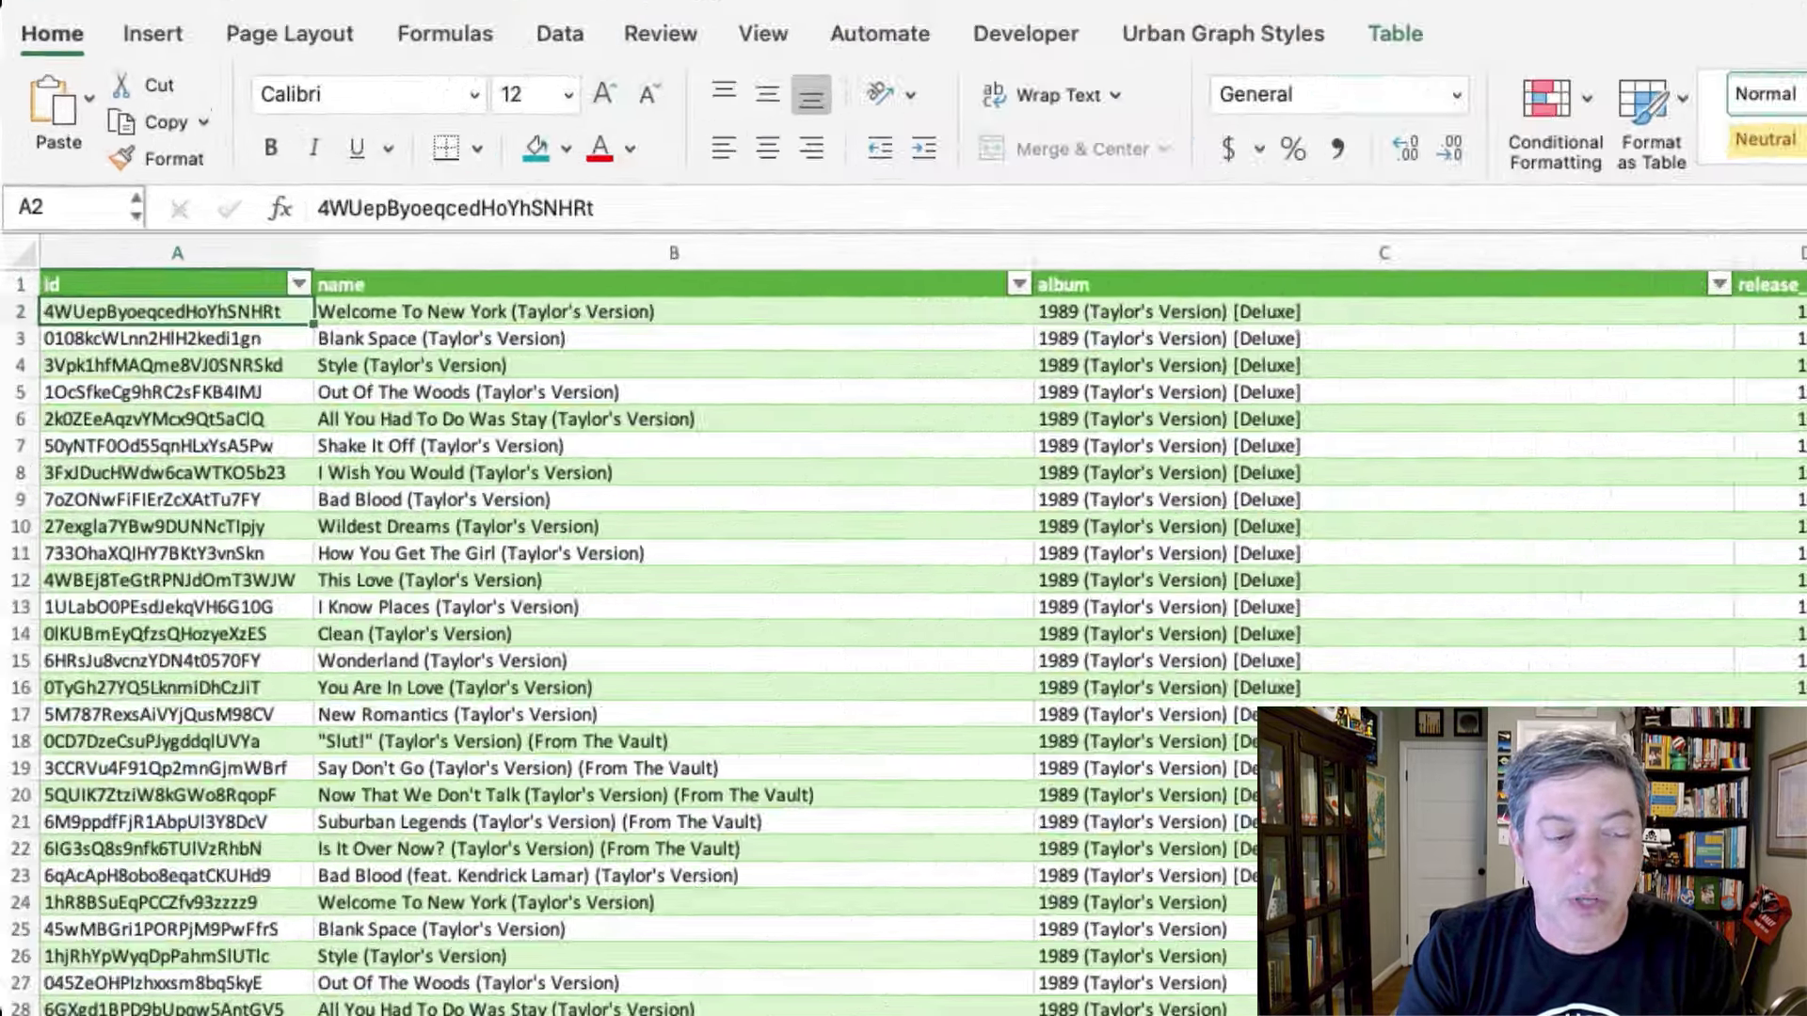
{"action": "left_click", "coordinate": [584, 979]}
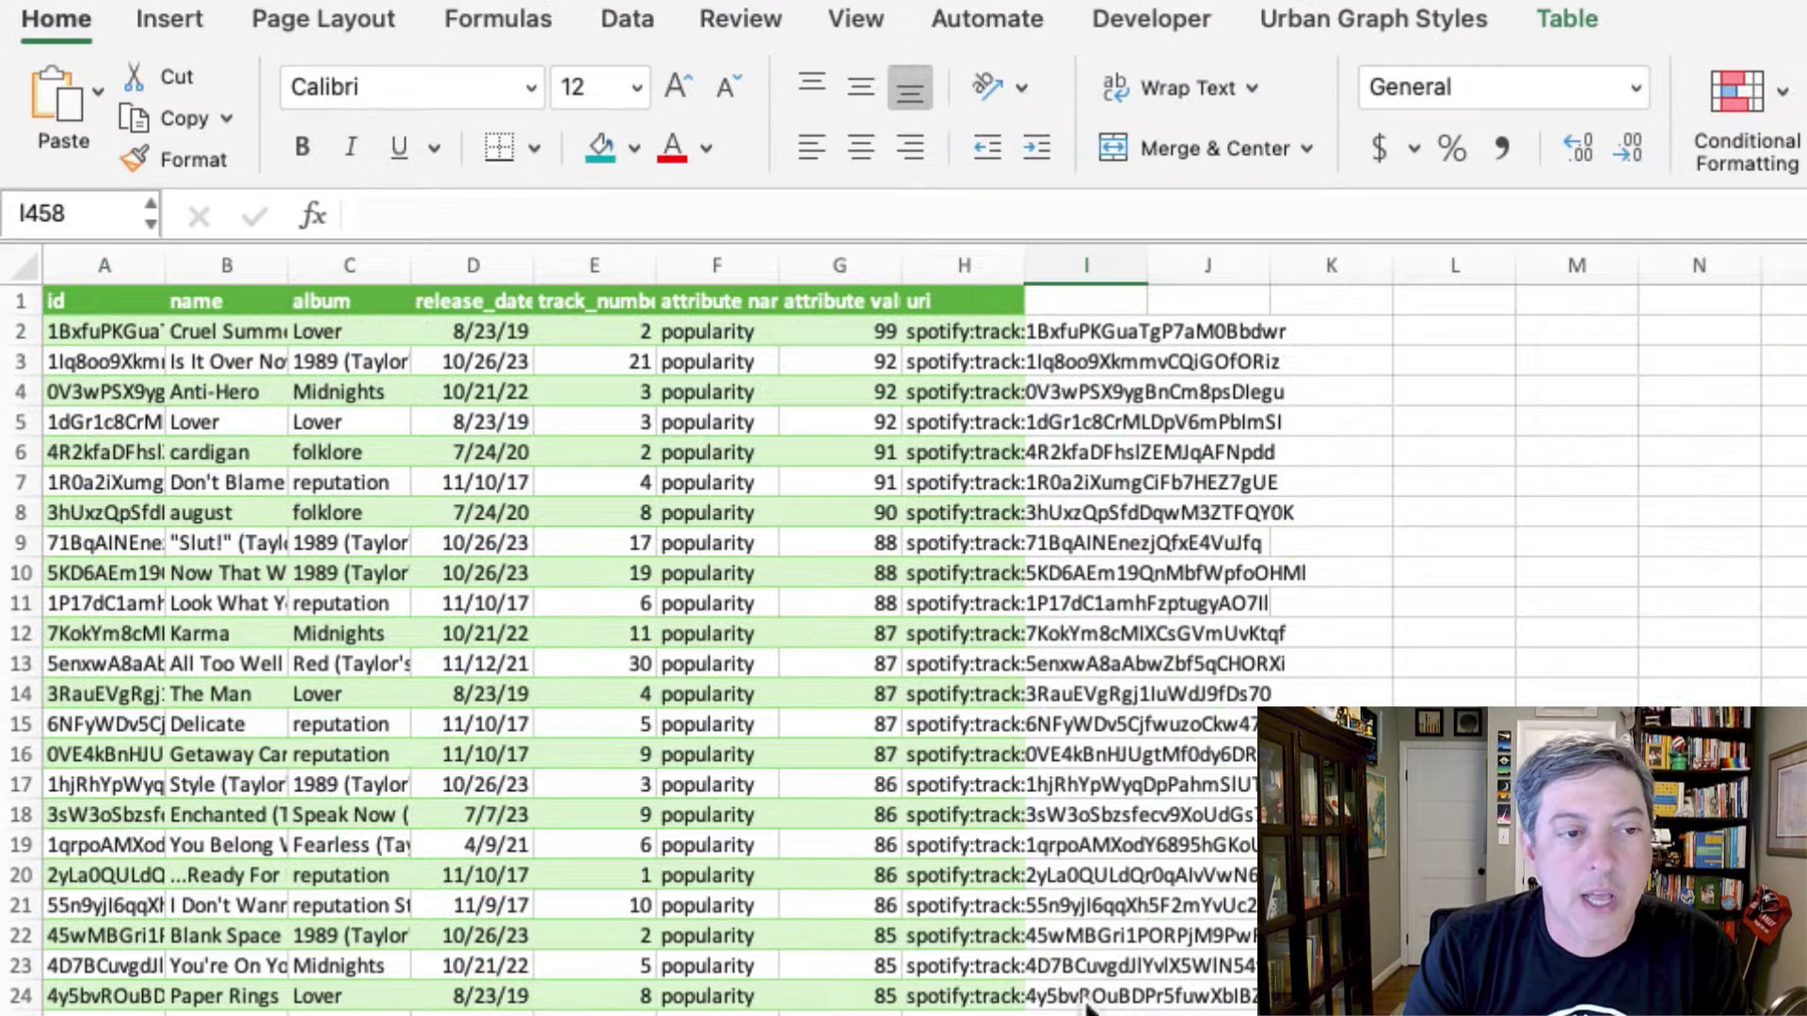
{"action": "left_click_drag", "start_coordinate": [738, 340], "coordinate": [725, 999]}
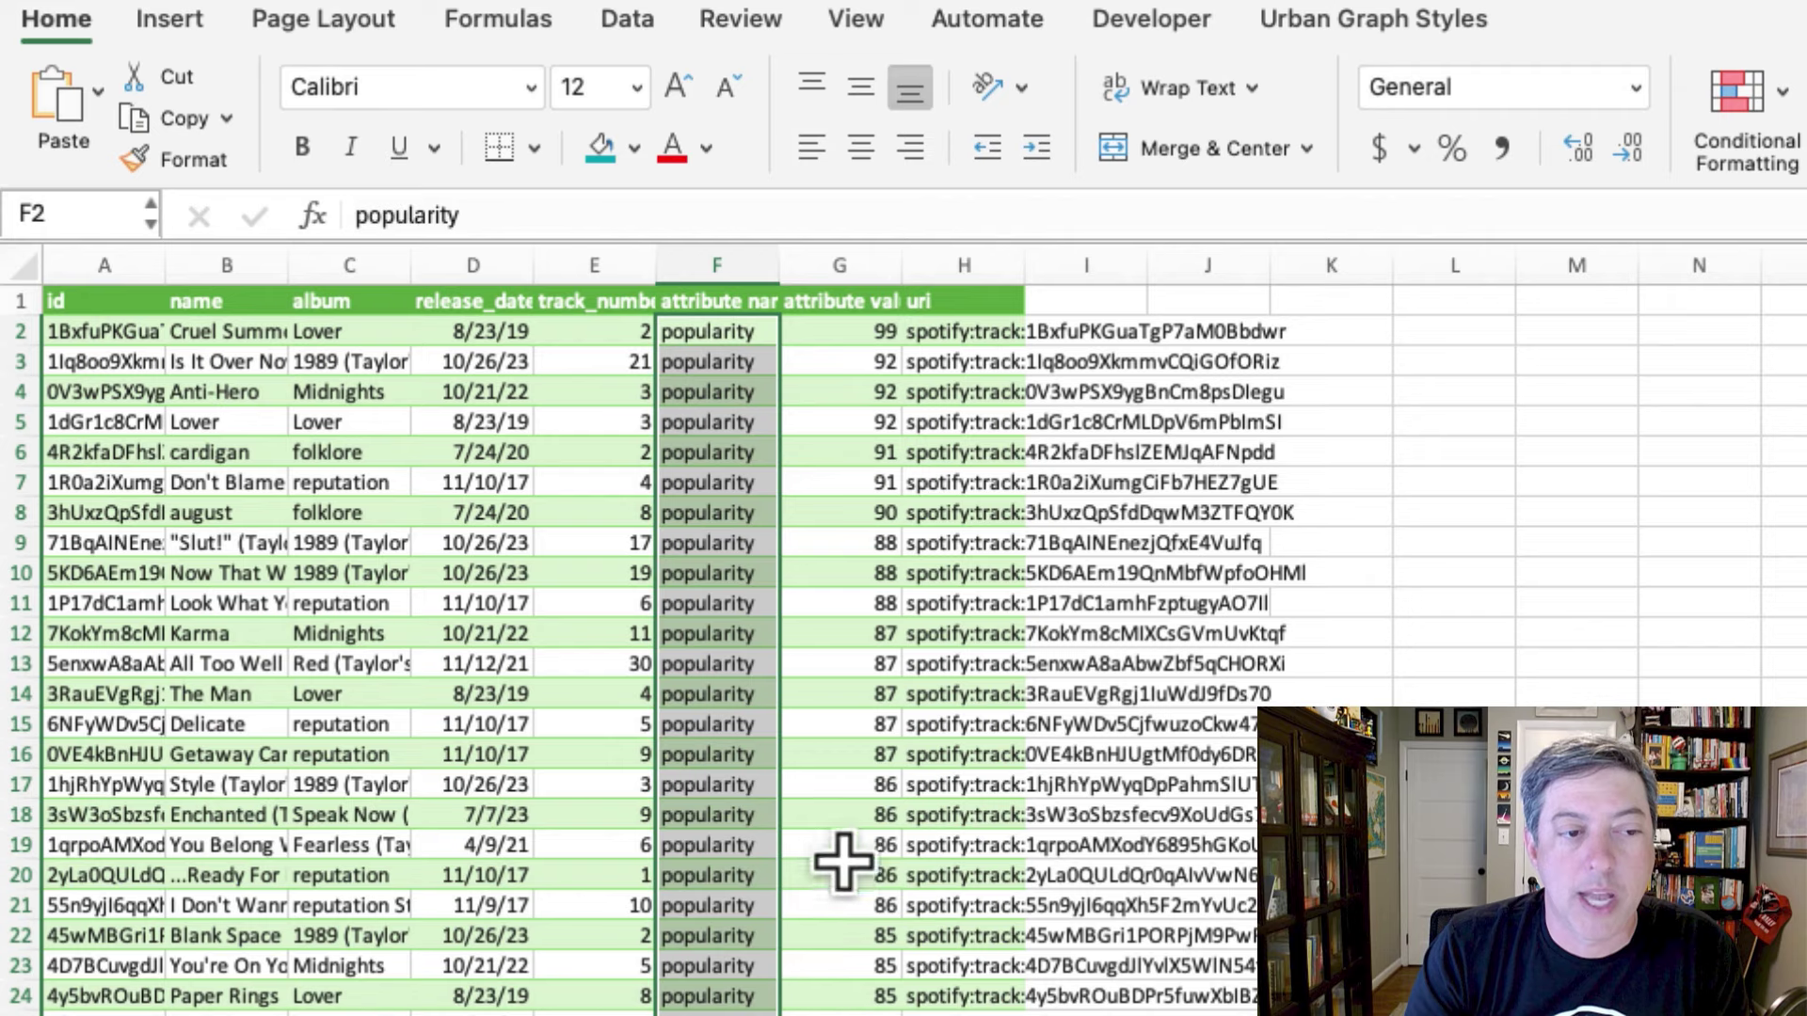
{"action": "left_click", "coordinate": [840, 870]}
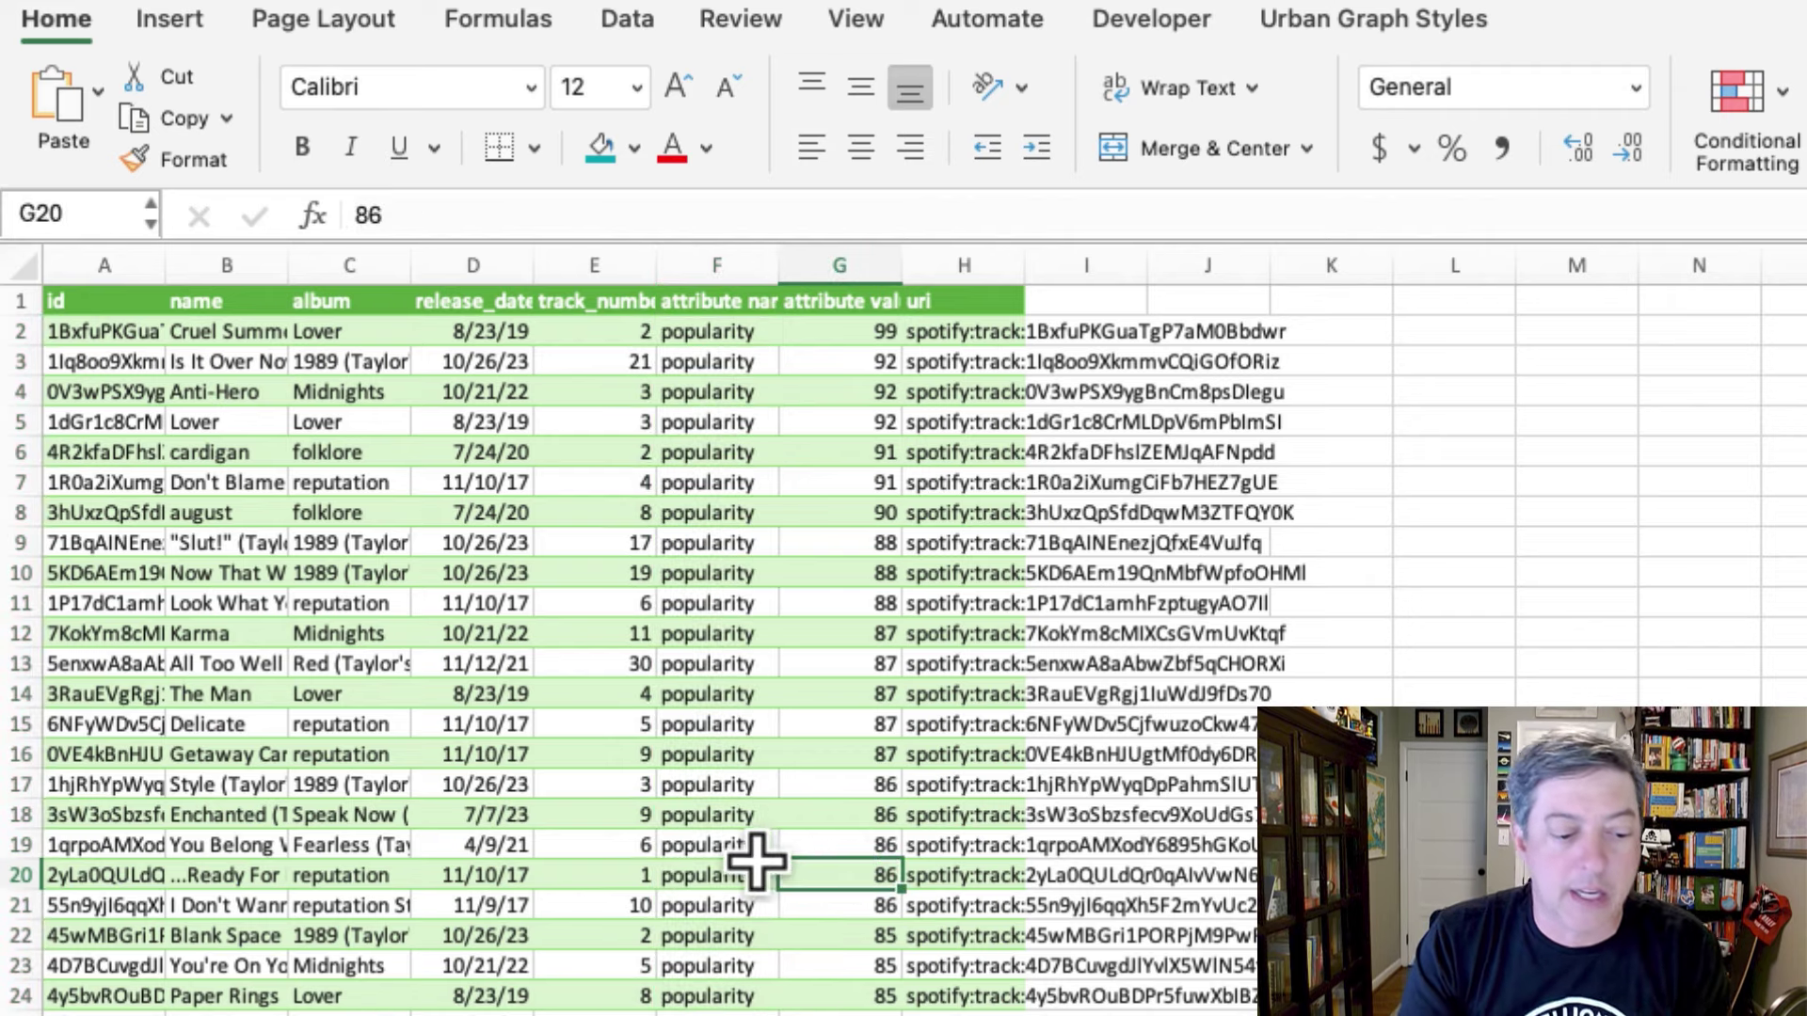
- View the Taylor Swift Spotify (3) sheet and examine its columns from id to attribute names, looking through the listed attributes
{"action": "key", "text": "ctrl+Page_Down"}
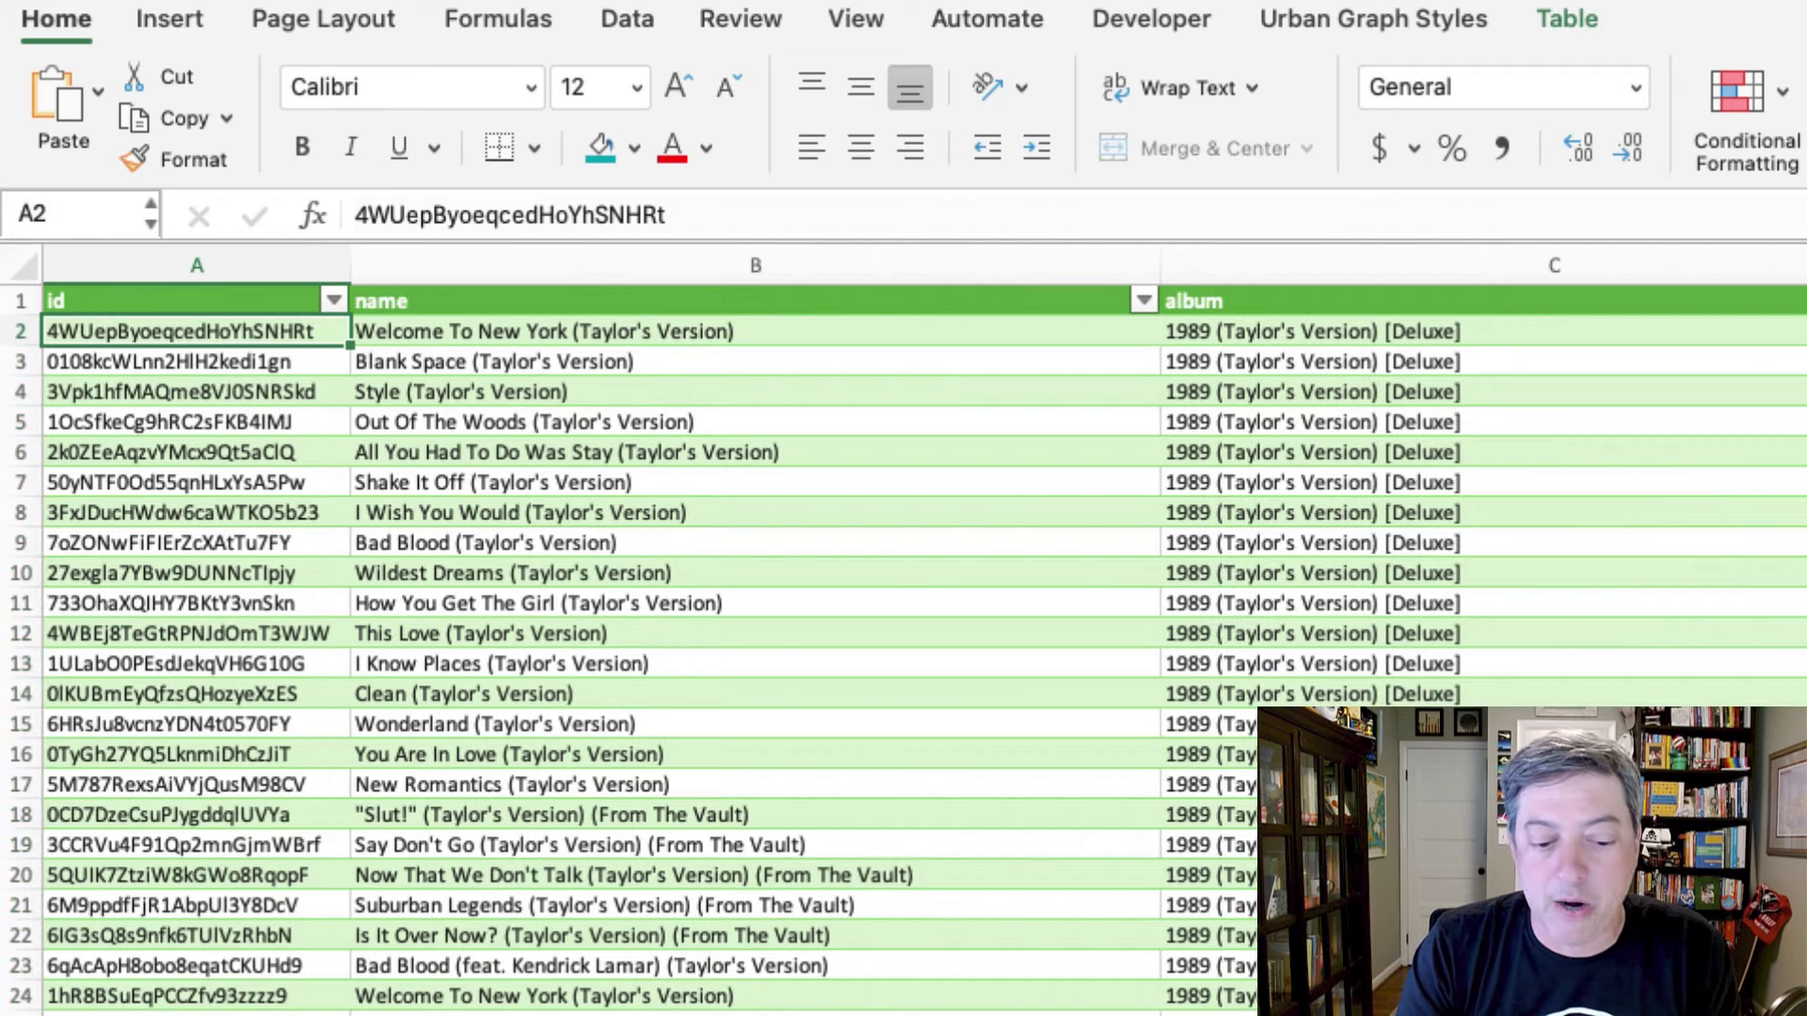
{"action": "scroll", "coordinate": [268, 315], "scroll_direction": "right", "scroll_amount": 10}
{"action": "scroll", "coordinate": [268, 315], "scroll_direction": "left", "scroll_amount": 10}
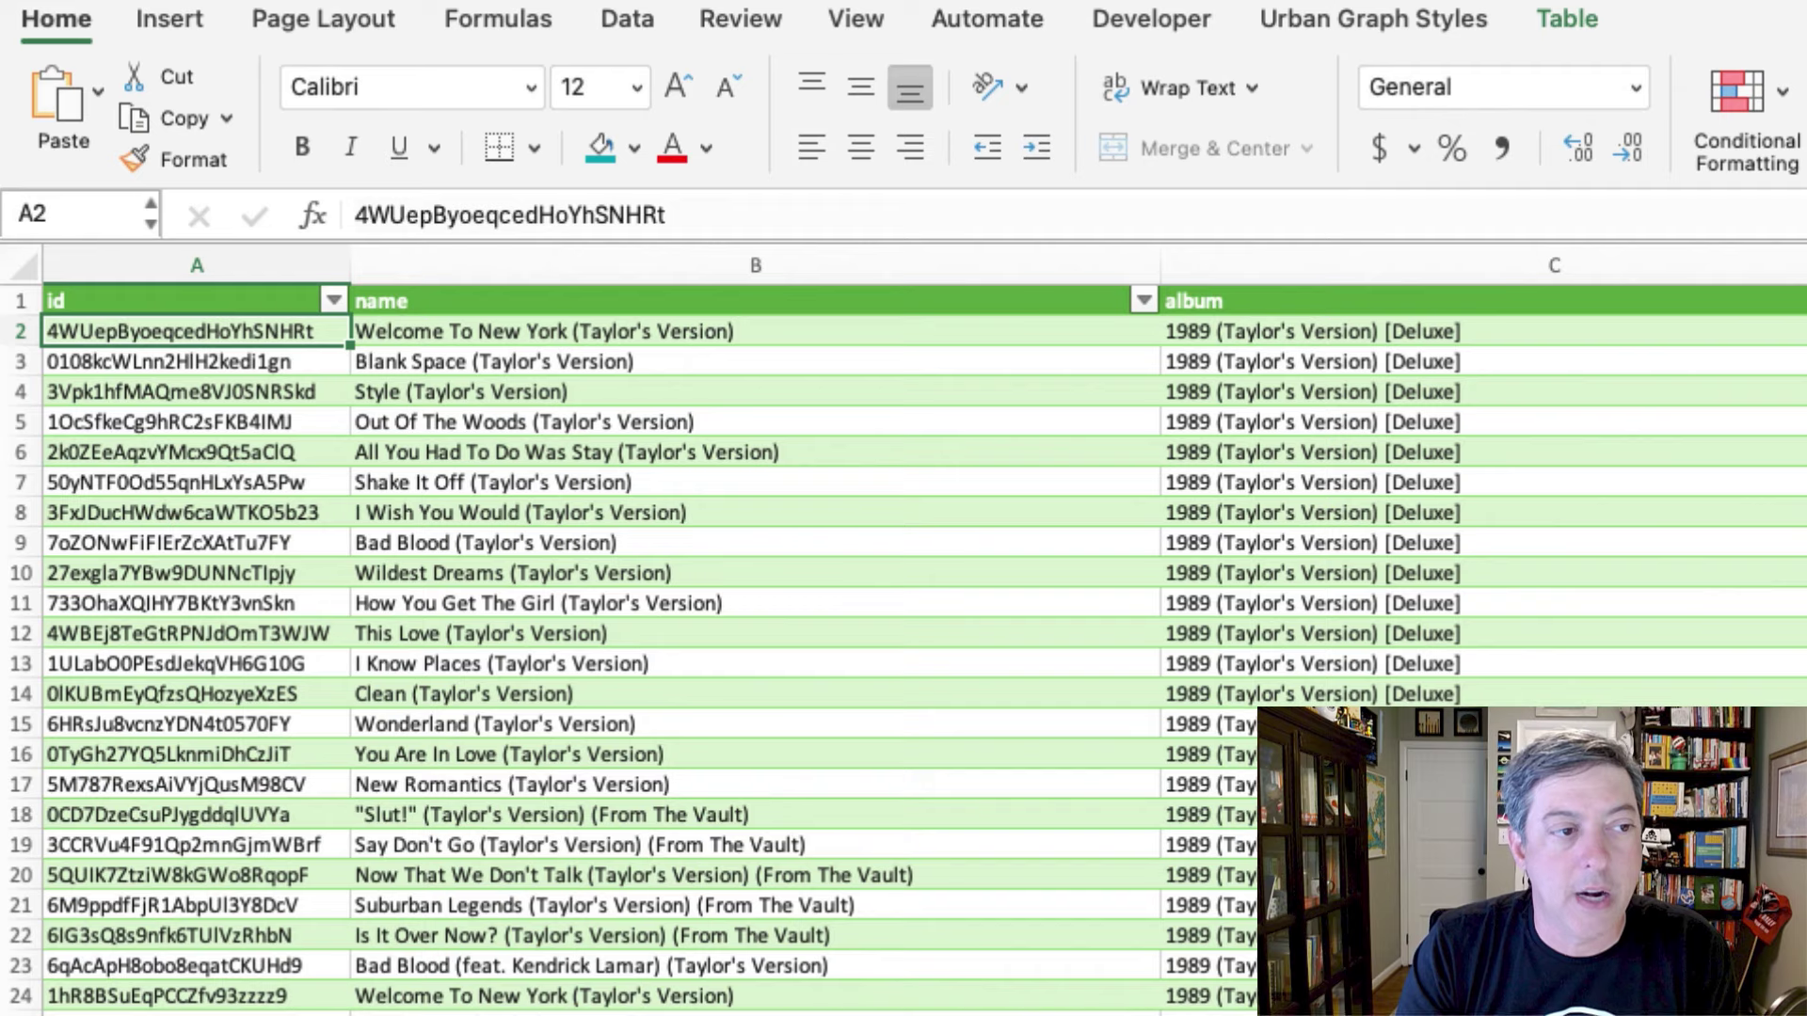
{"action": "left_click_drag", "start_coordinate": [250, 270], "coordinate": [1806, 261]}
{"action": "left_click_drag", "start_coordinate": [737, 260], "coordinate": [885, 251]}
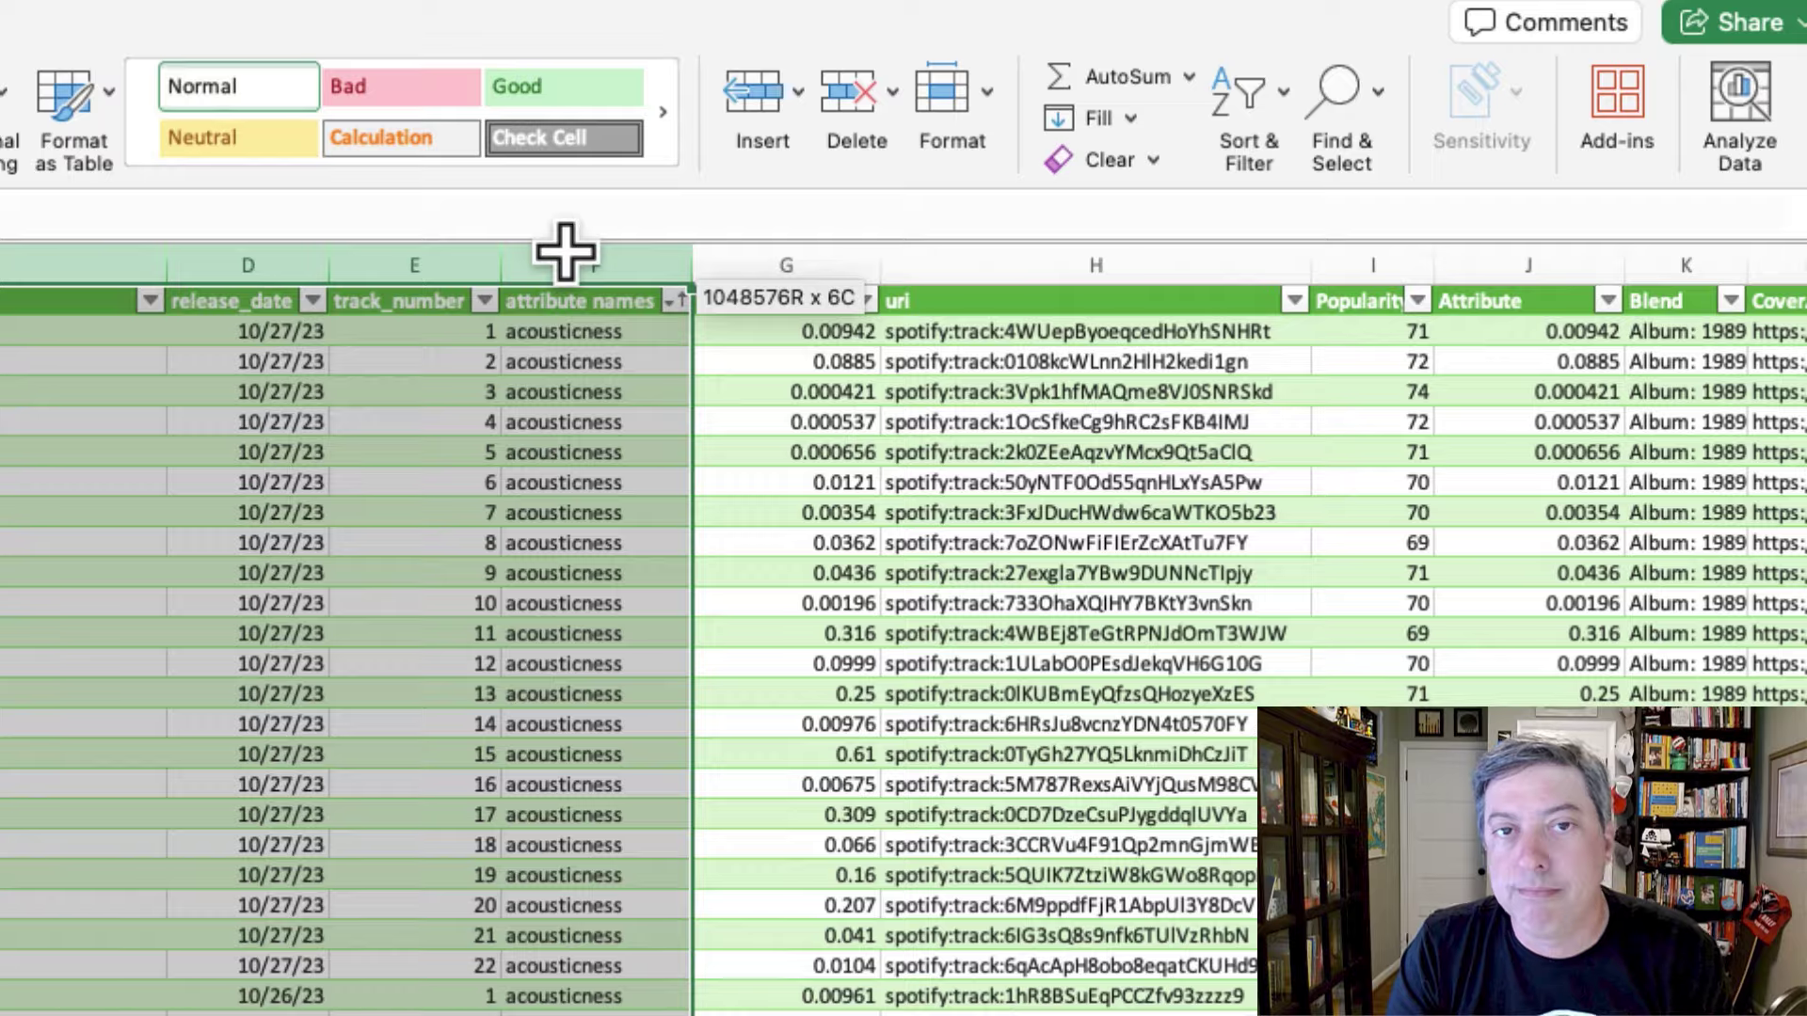
{"action": "mouse_move", "coordinate": [565, 252]}
{"action": "left_mouse_down"}
{"action": "mouse_move", "coordinate": [794, 250]}
{"action": "mouse_move", "coordinate": [580, 264]}
{"action": "left_mouse_up"}
{"action": "scroll", "coordinate": [565, 828], "scroll_direction": "down", "scroll_amount": 20}
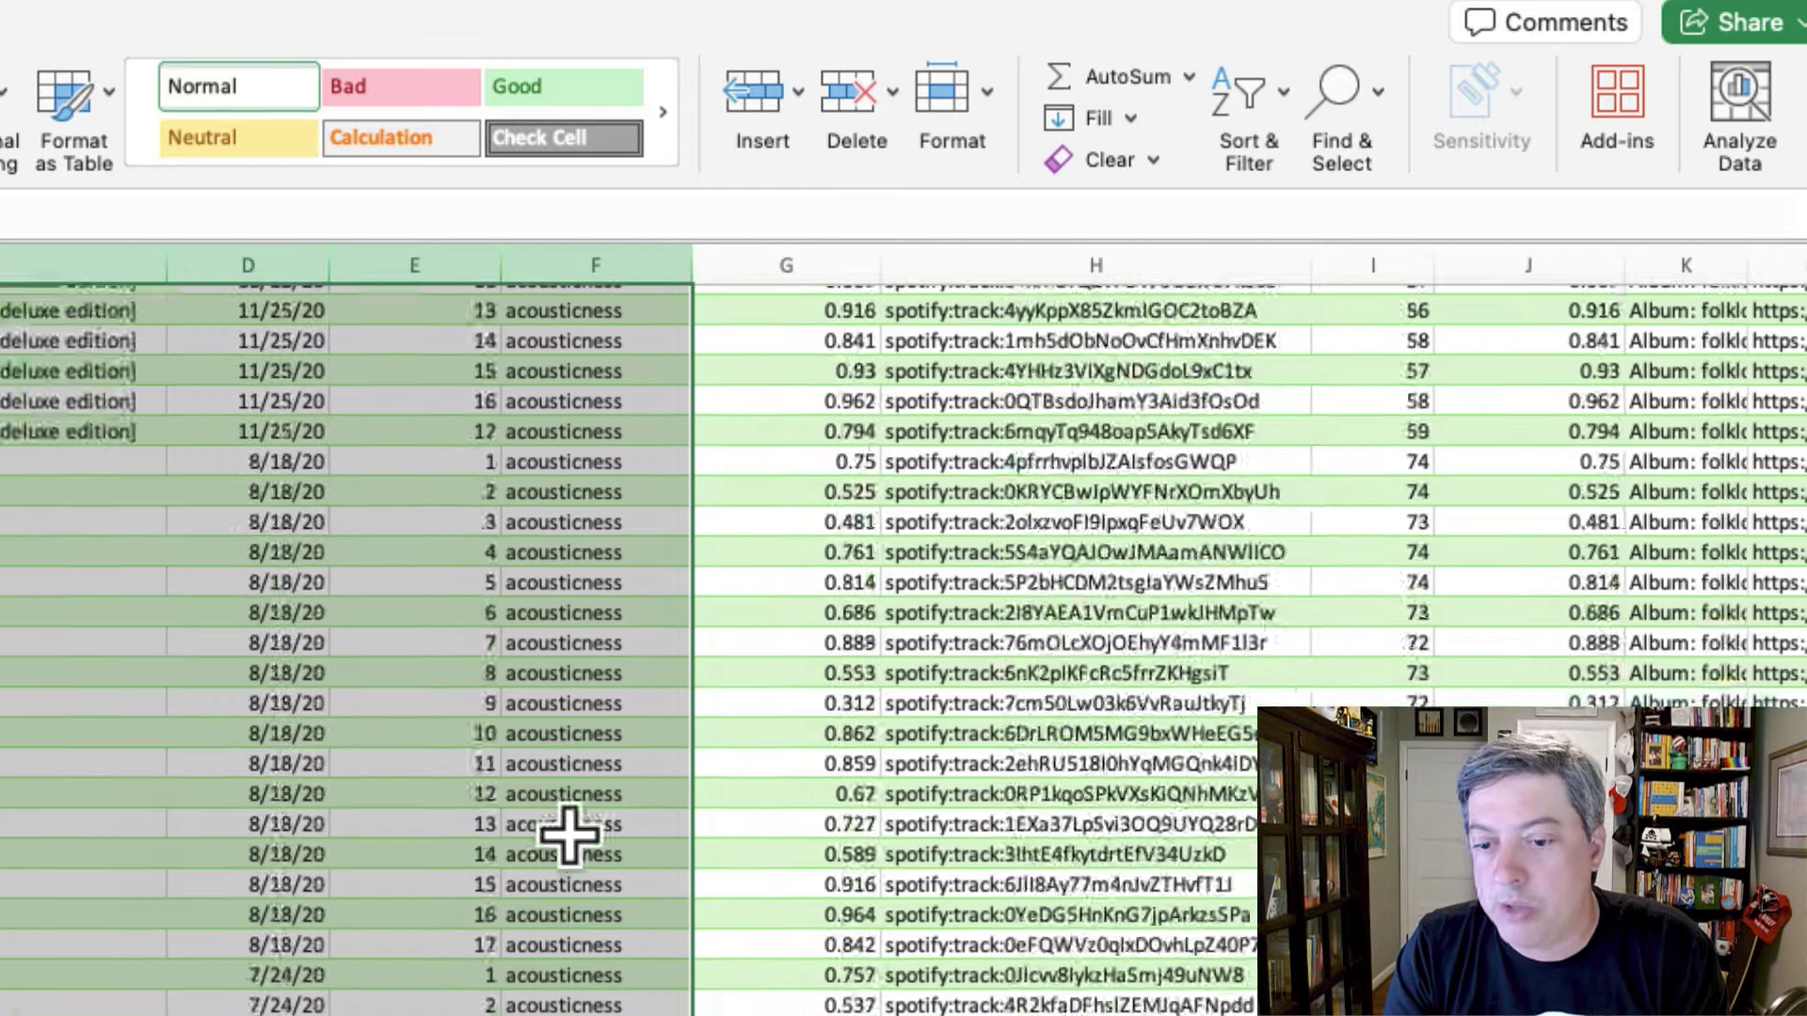
{"action": "scroll", "coordinate": [560, 844], "scroll_direction": "down", "scroll_amount": 20}
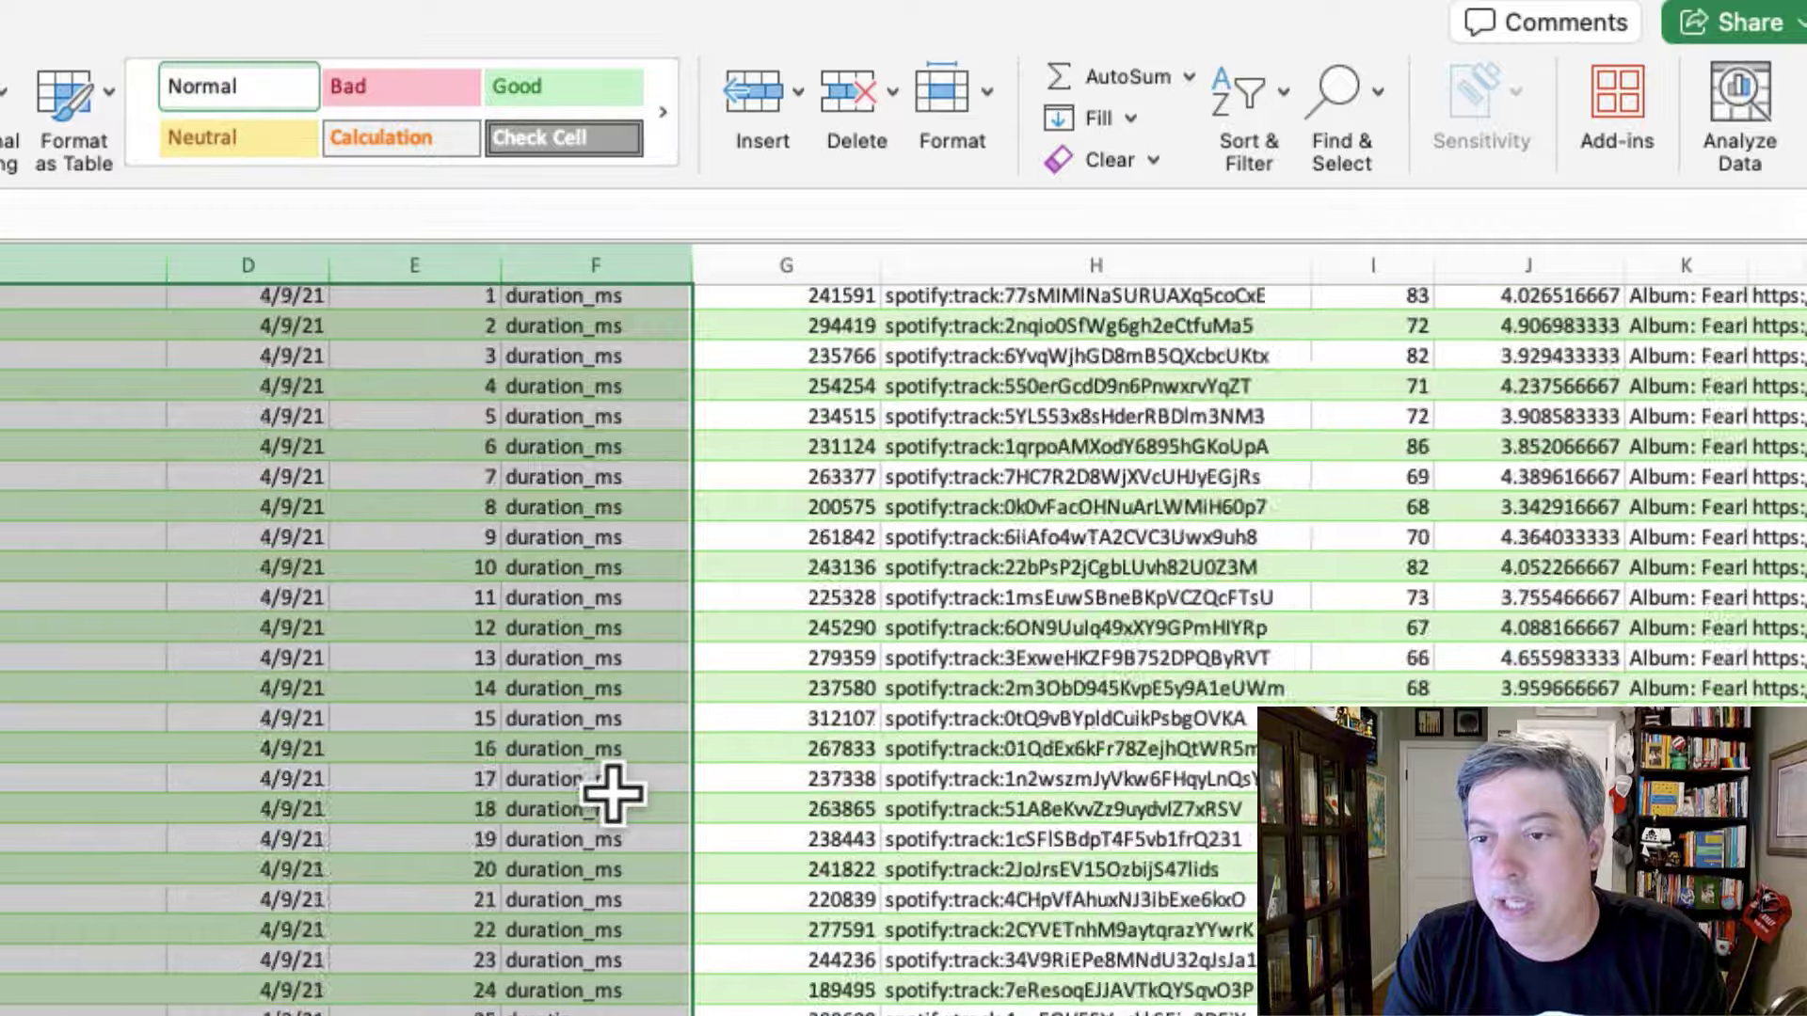
{"action": "scroll", "coordinate": [609, 803], "scroll_direction": "up", "scroll_amount": 20}
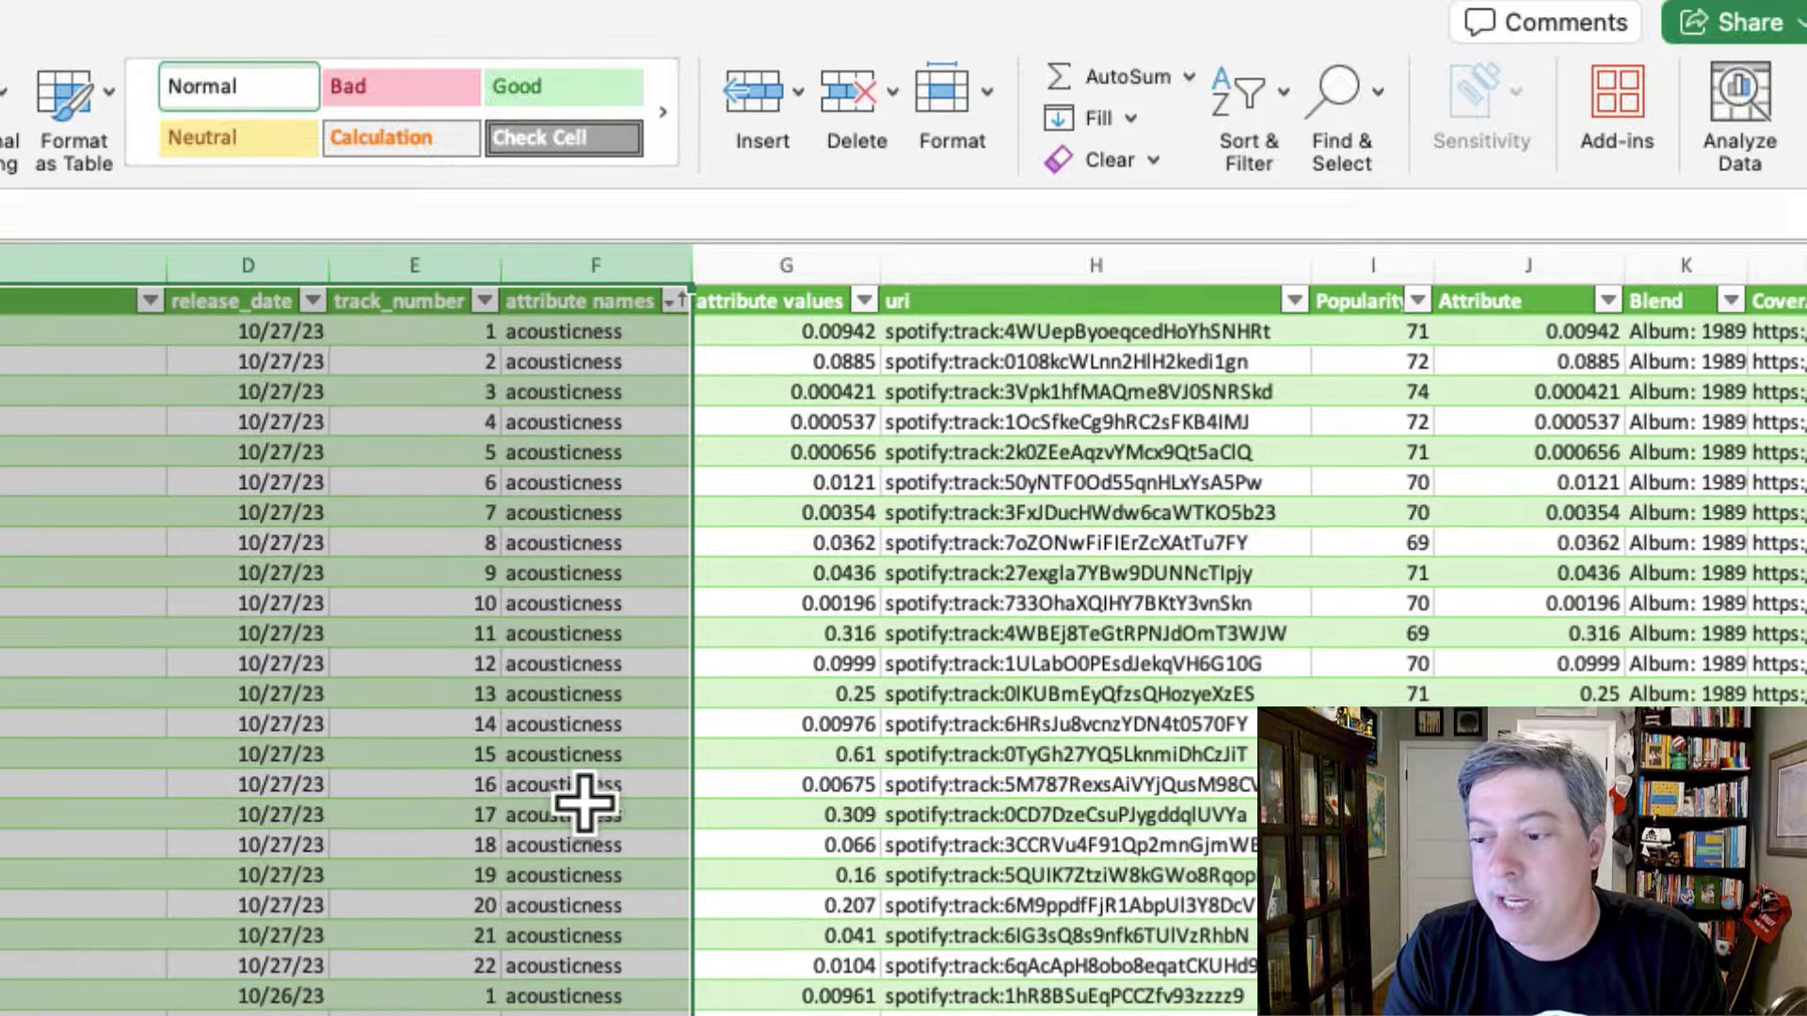
{"action": "left_click", "coordinate": [773, 453]}
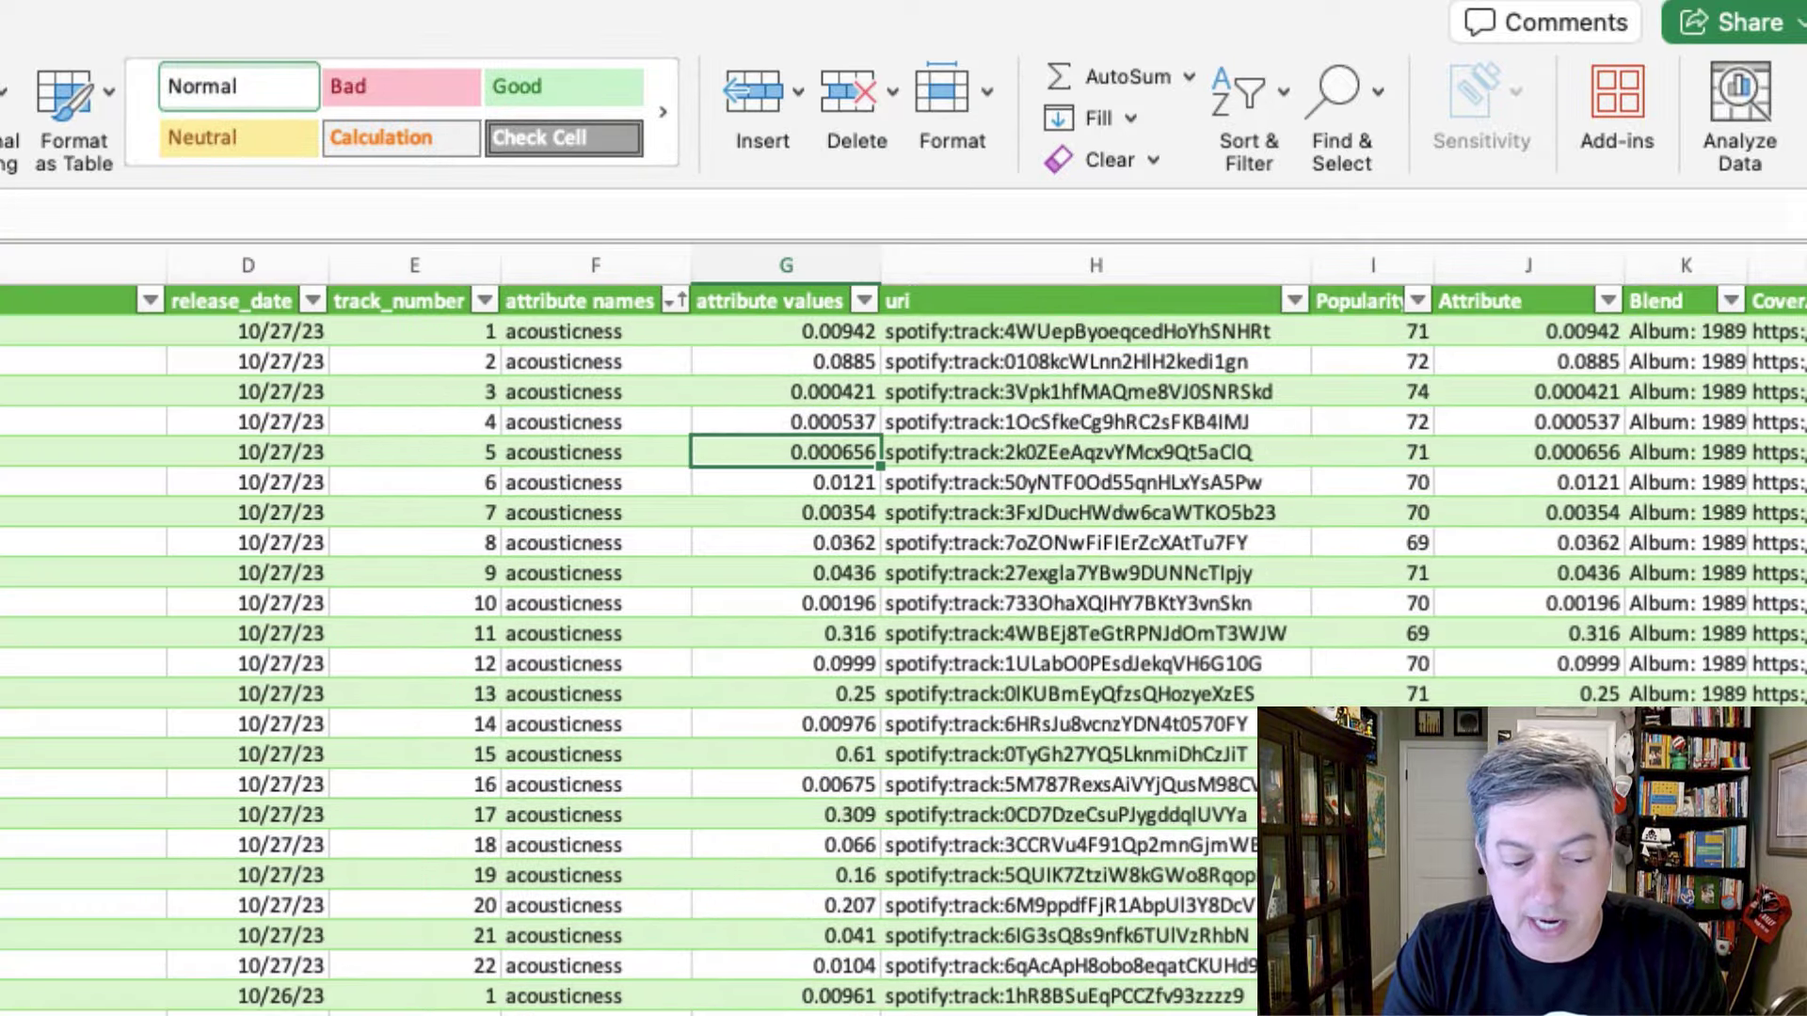
- Examine the Popularity, attribute values, Attribute, Blend and CoverArt columns of the song table
{"action": "scroll", "coordinate": [954, 627], "scroll_direction": "right", "scroll_amount": 8}
{"action": "left_click", "coordinate": [391, 266]}
{"action": "left_click", "coordinate": [567, 263]}
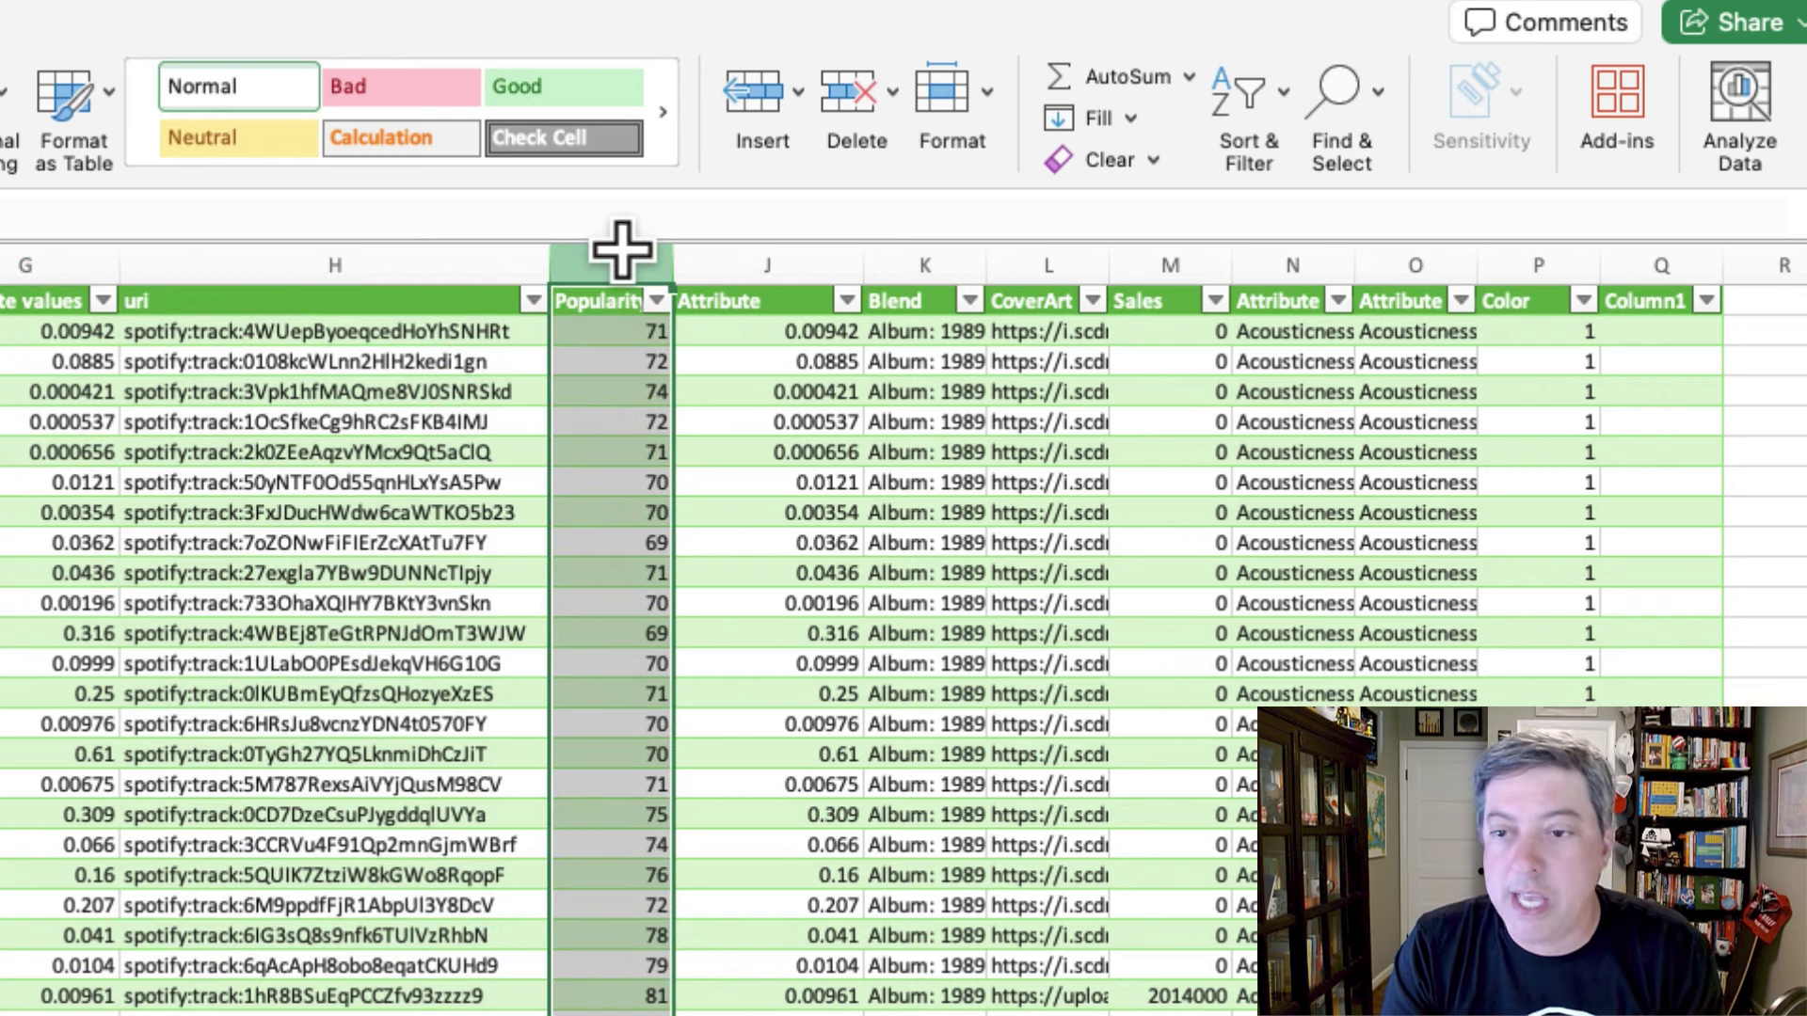
{"action": "left_click", "coordinate": [39, 266], "text": "super"}
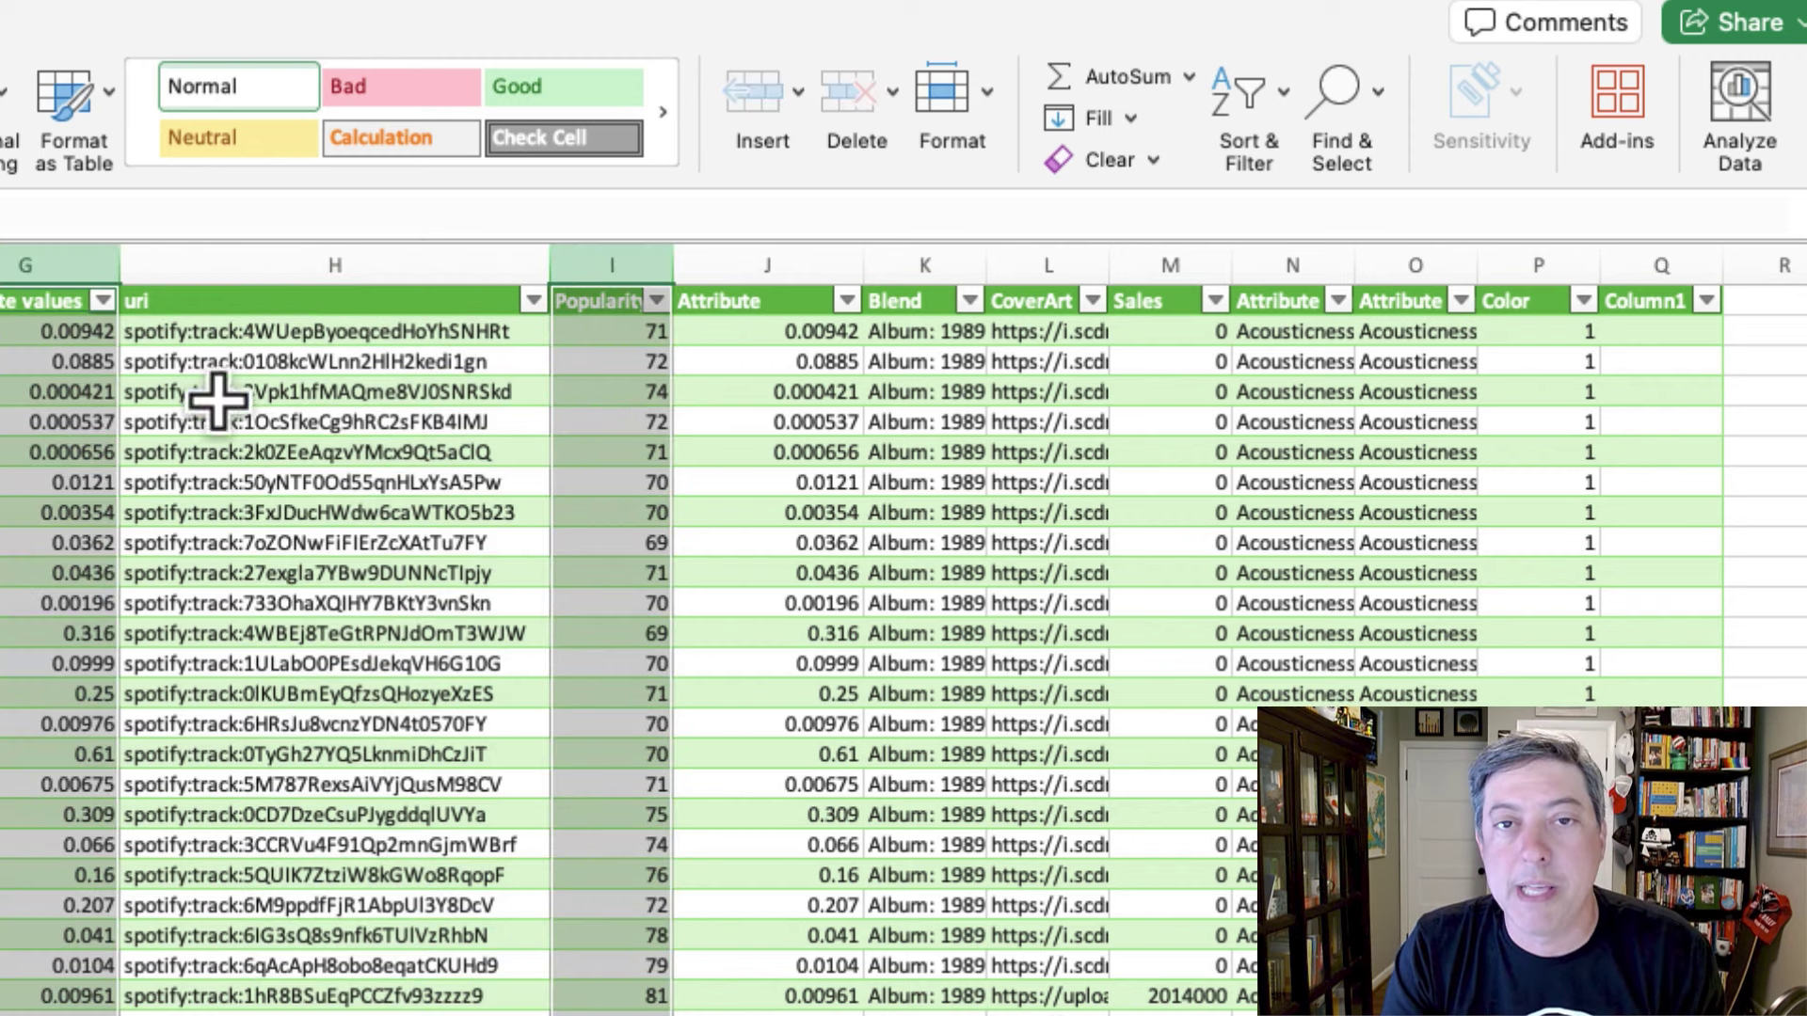
{"action": "left_click", "coordinate": [320, 331]}
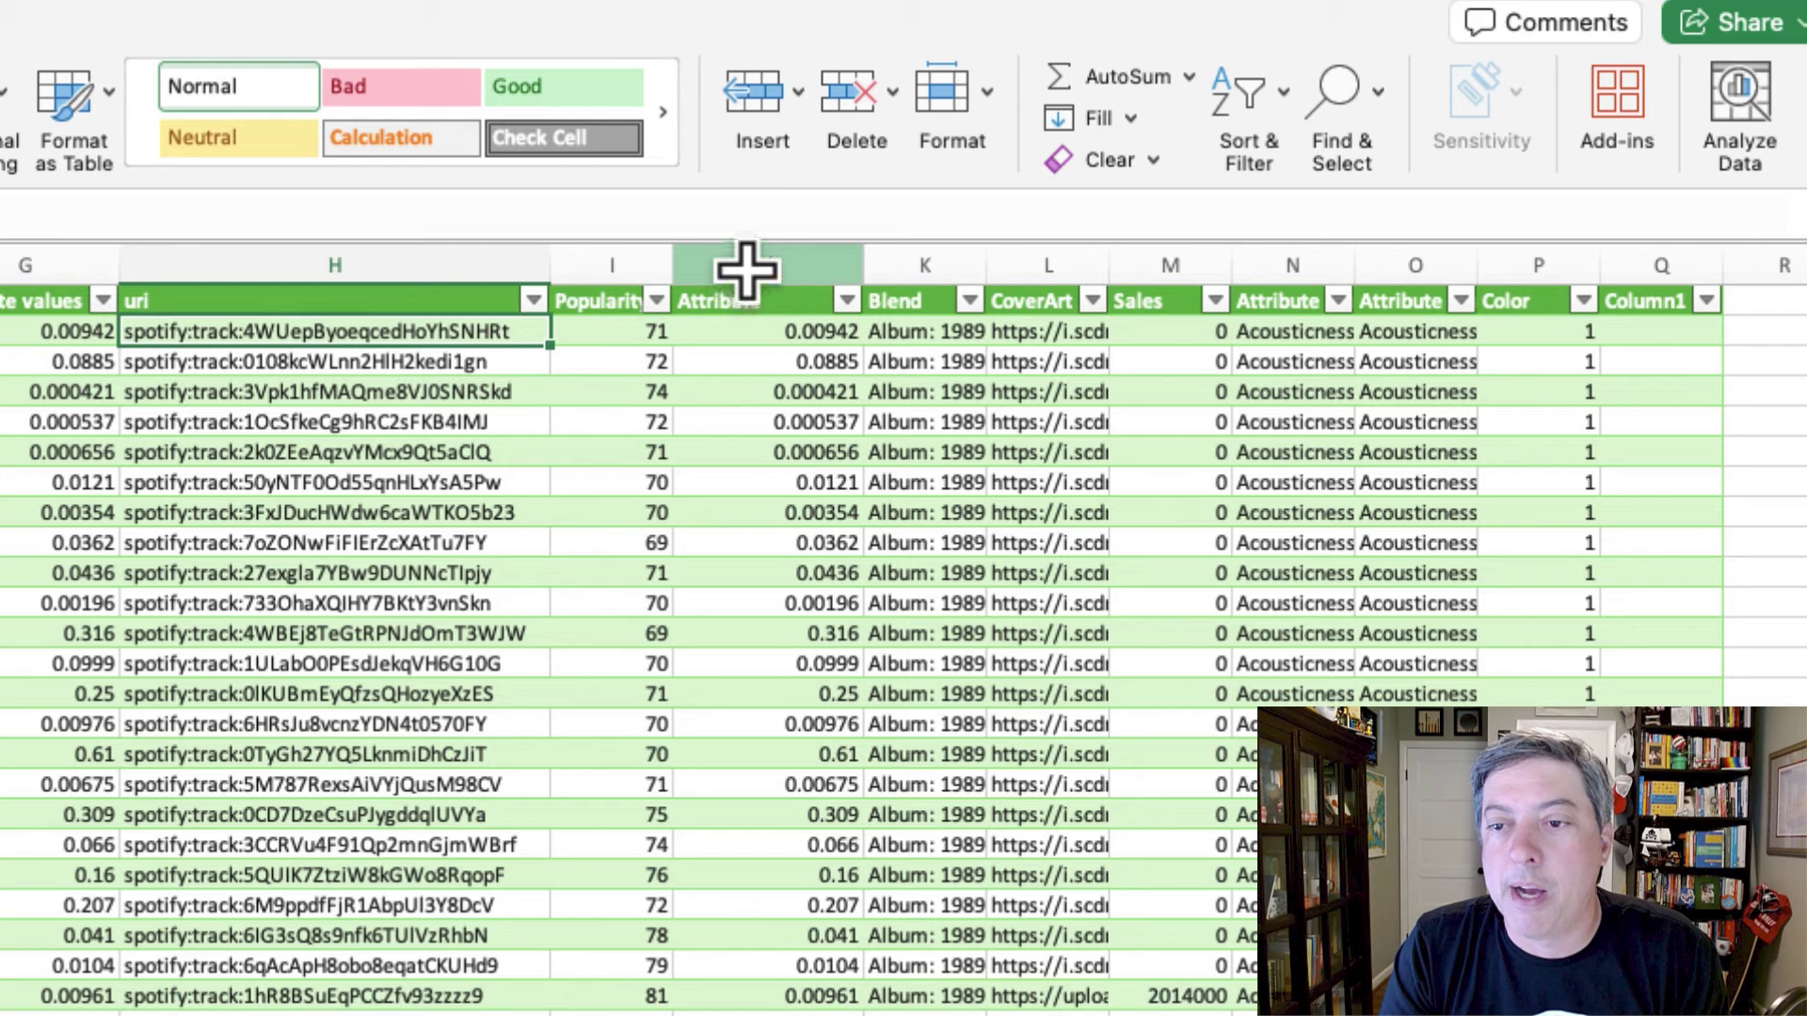
{"action": "left_click", "coordinate": [777, 270]}
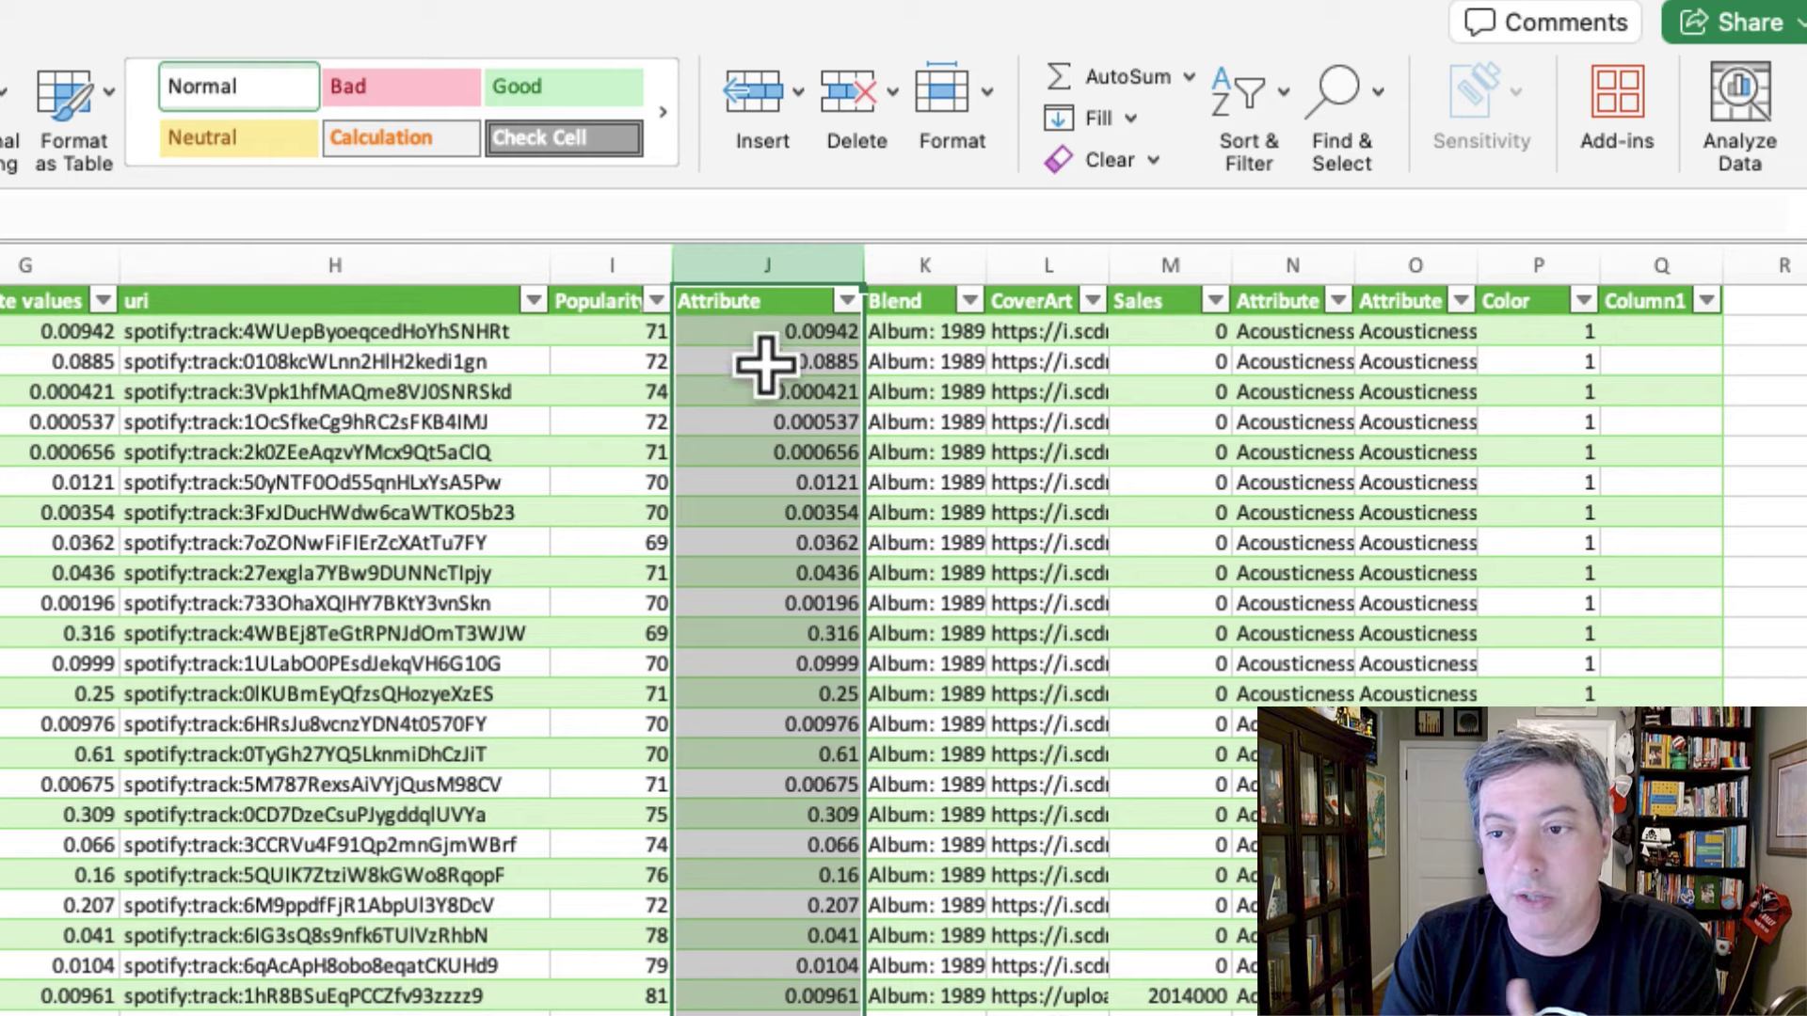
{"action": "left_click", "coordinate": [898, 254]}
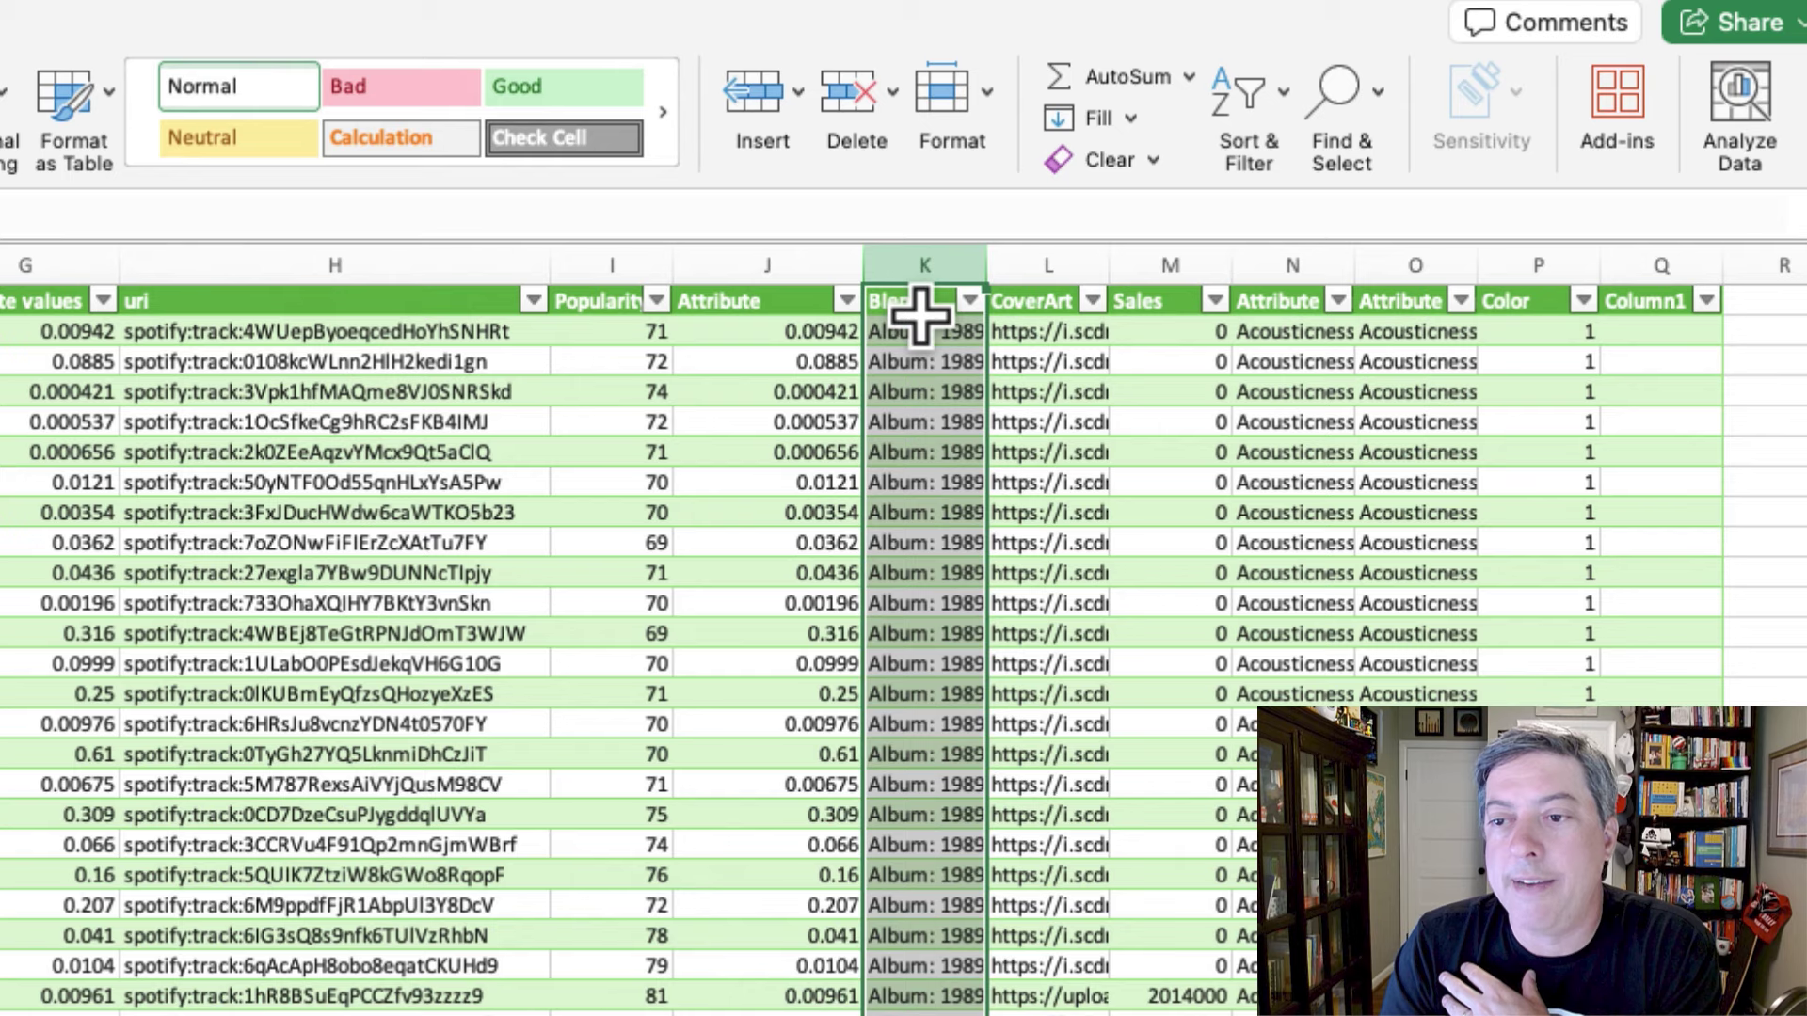
{"action": "left_click", "coordinate": [919, 330]}
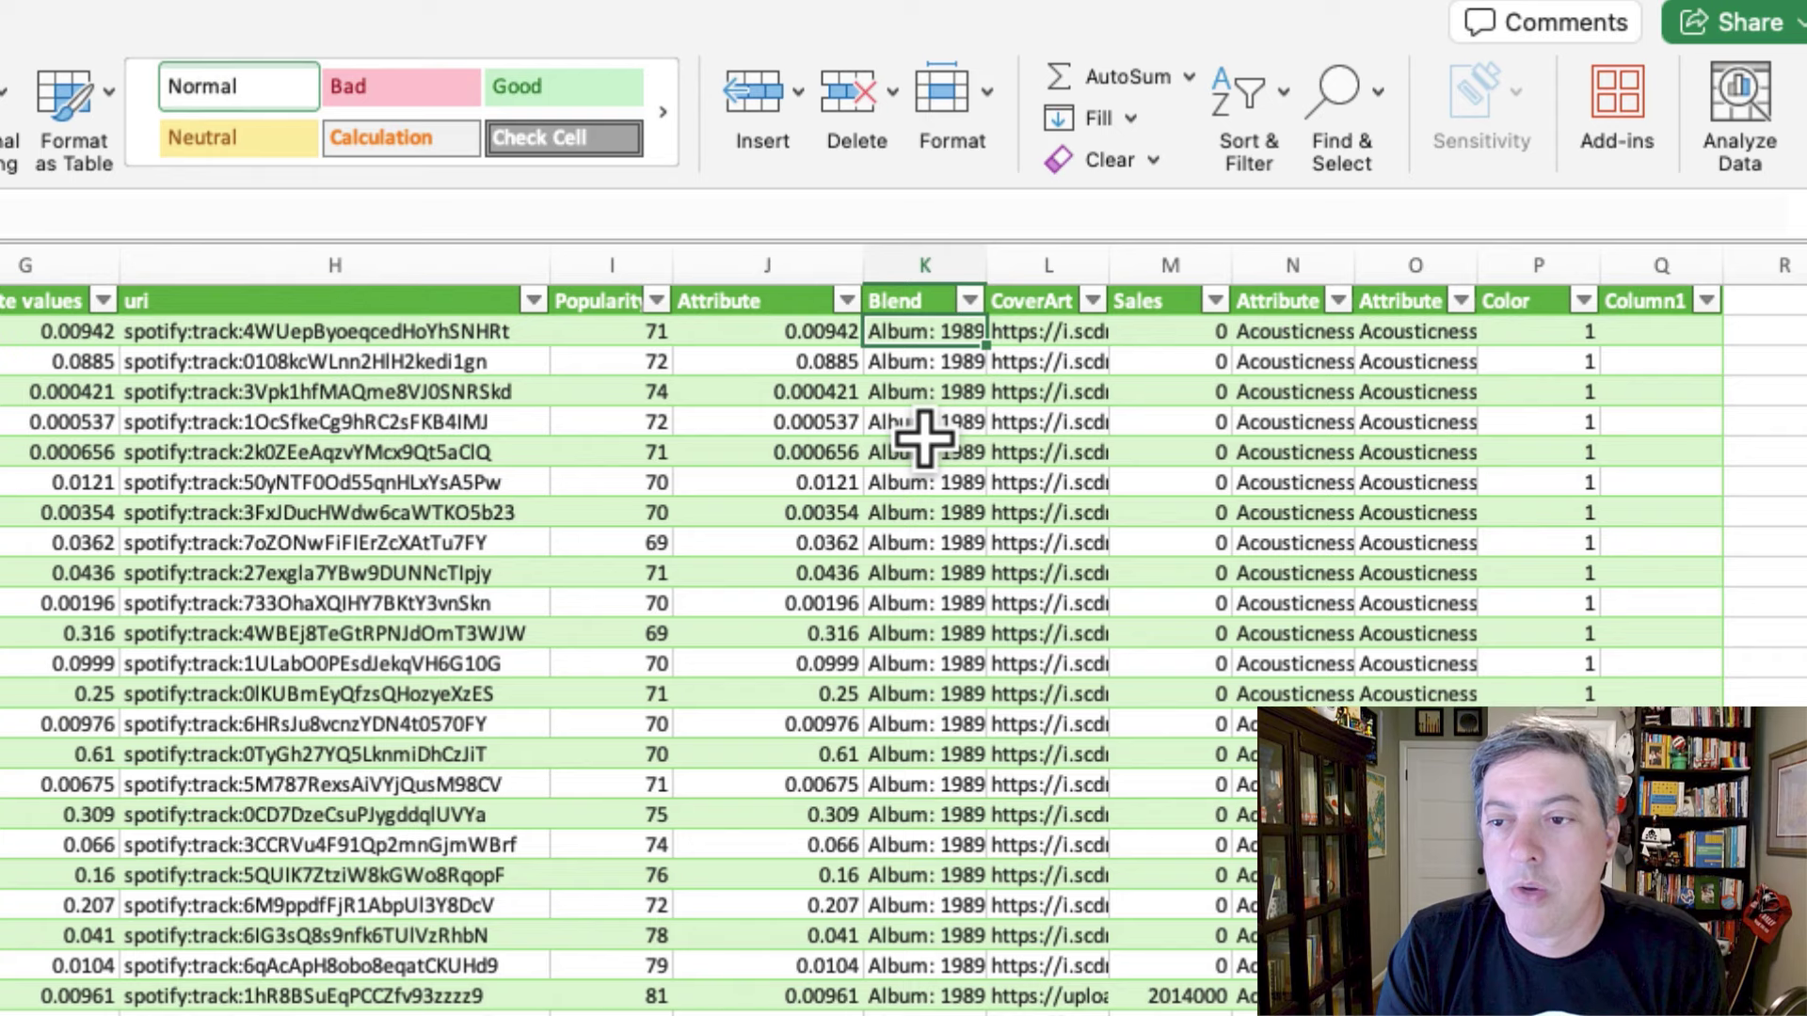
{"action": "key", "text": "Right"}
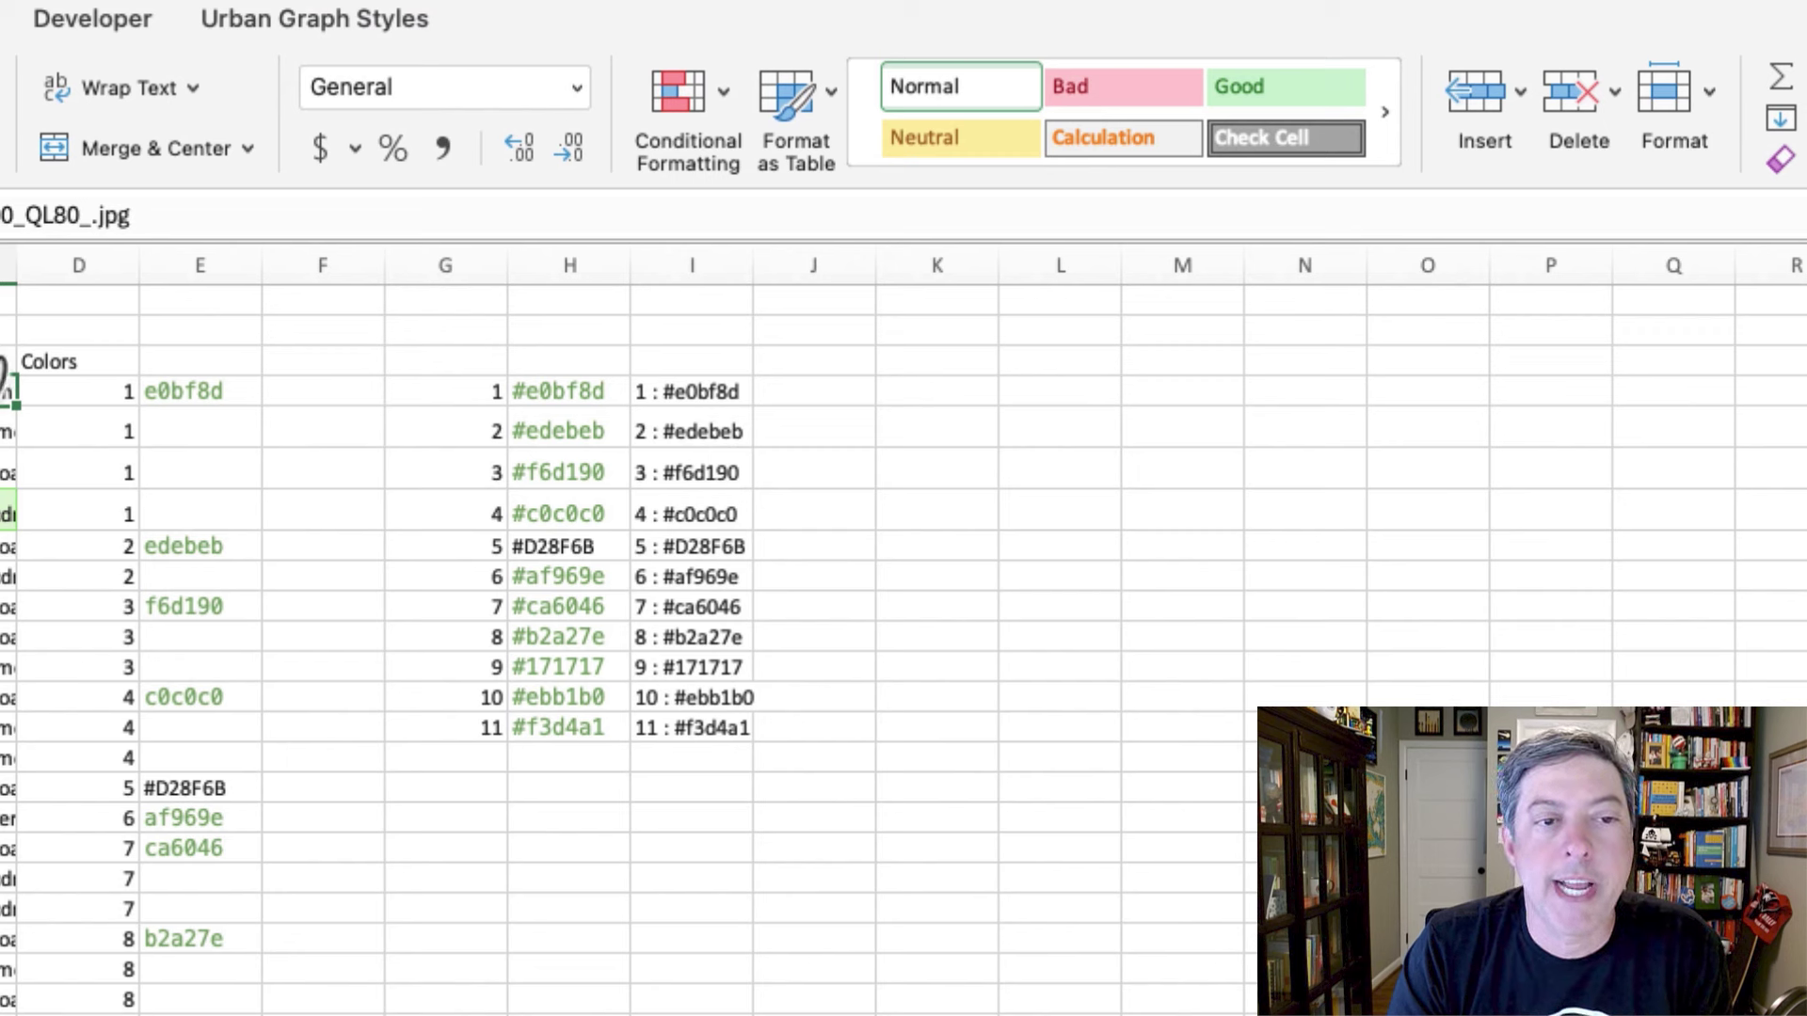
- Review the cover image links, album color numbers and numbered hex color list on the Albums sheet, and return to the CoverArt column
{"action": "left_click_drag", "start_coordinate": [160, 210], "coordinate": [0, 215]}
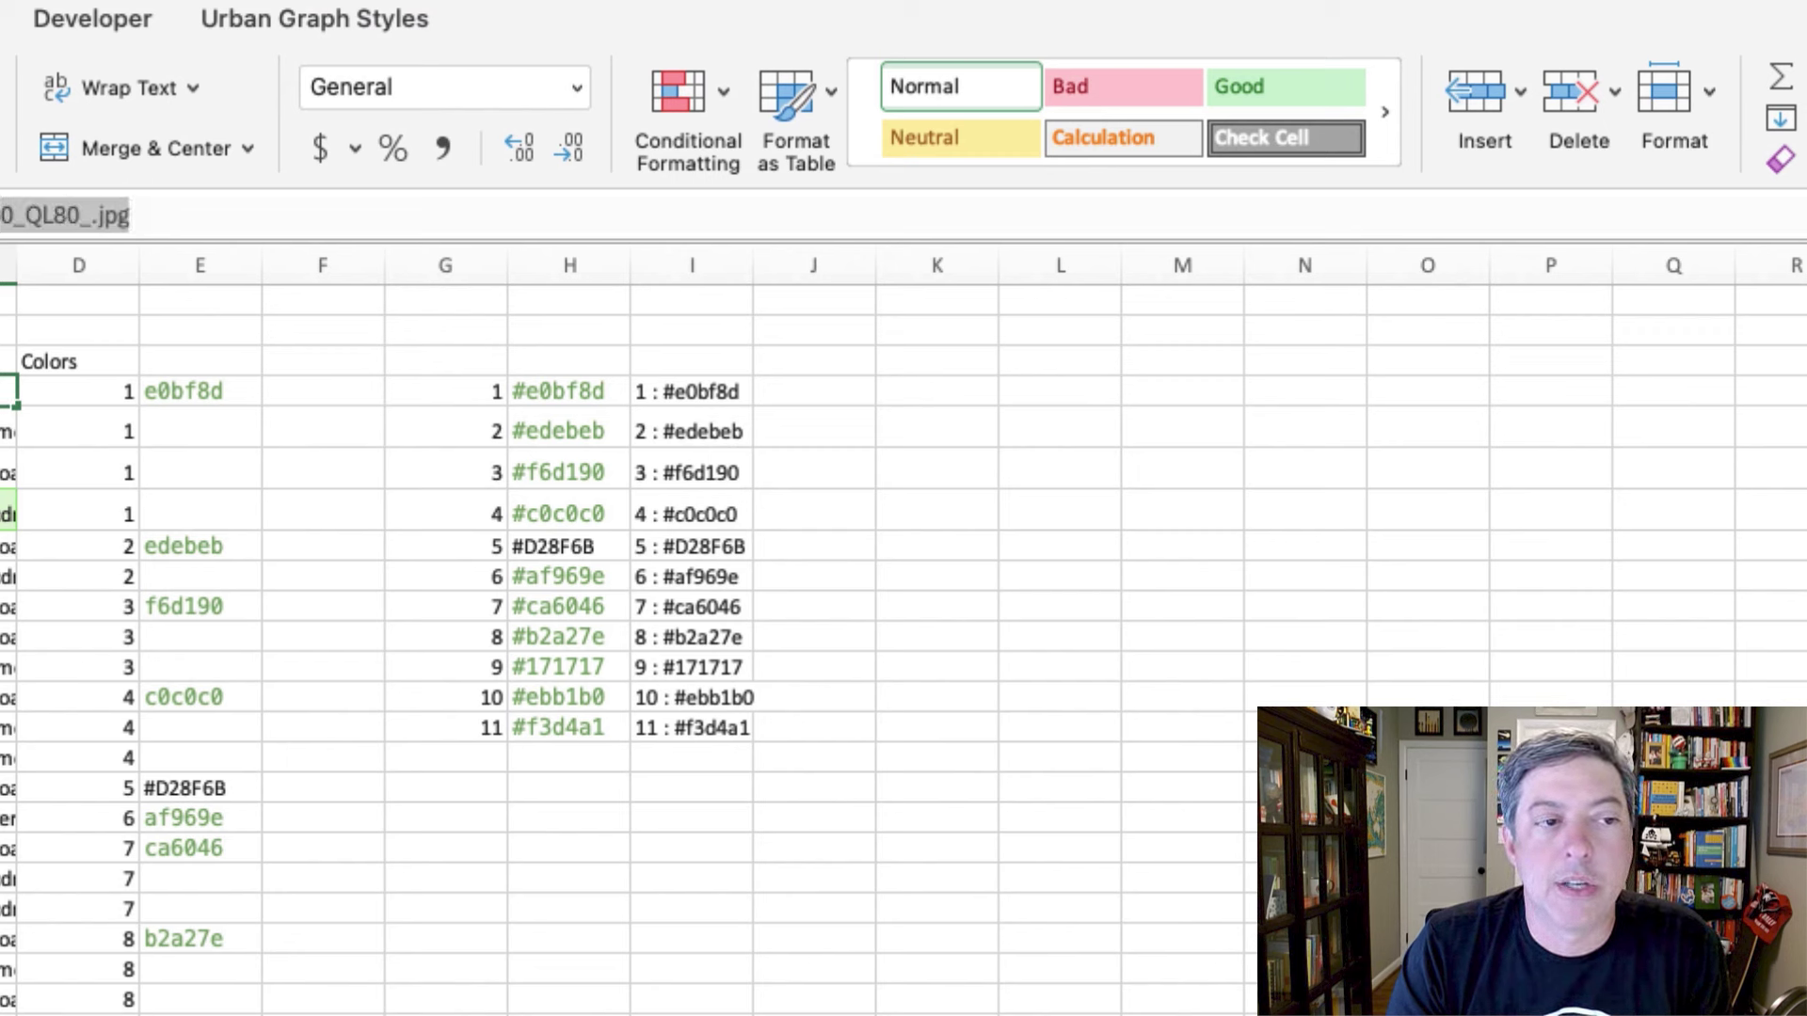
{"action": "left_click", "coordinate": [20, 476]}
{"action": "left_click_drag", "start_coordinate": [10, 392], "coordinate": [9, 1011]}
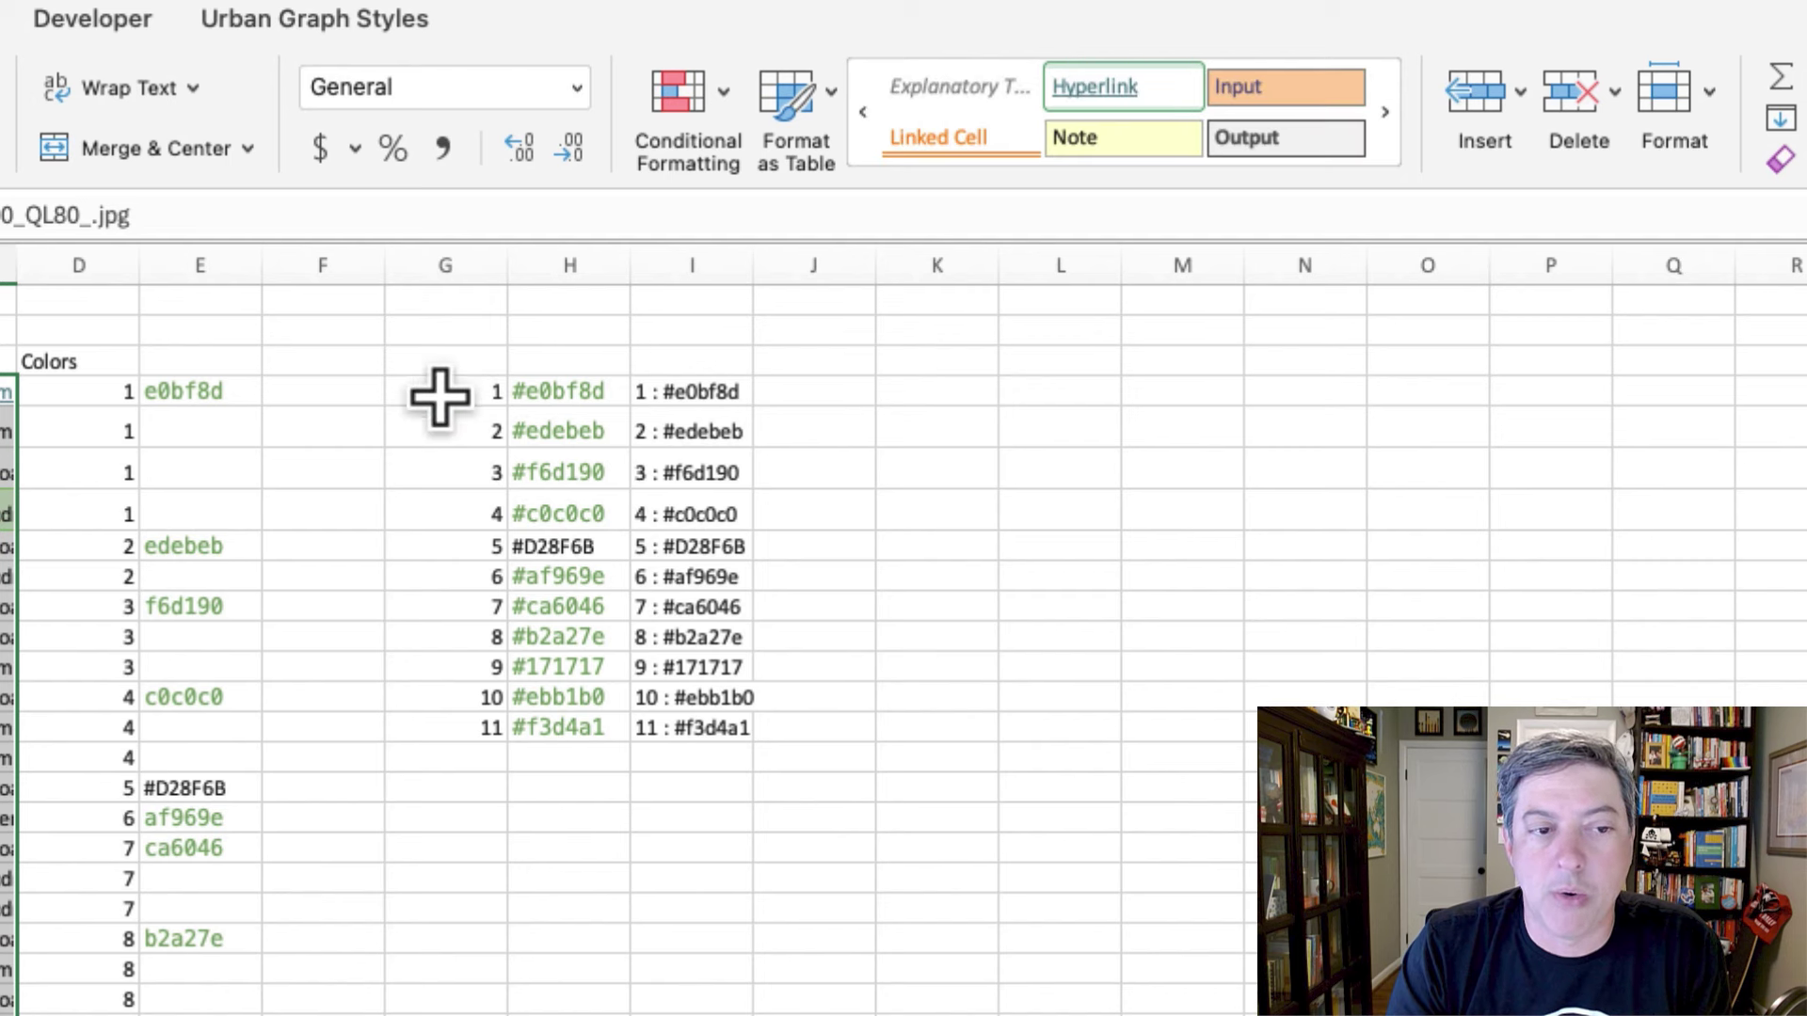
{"action": "left_click", "coordinate": [94, 437]}
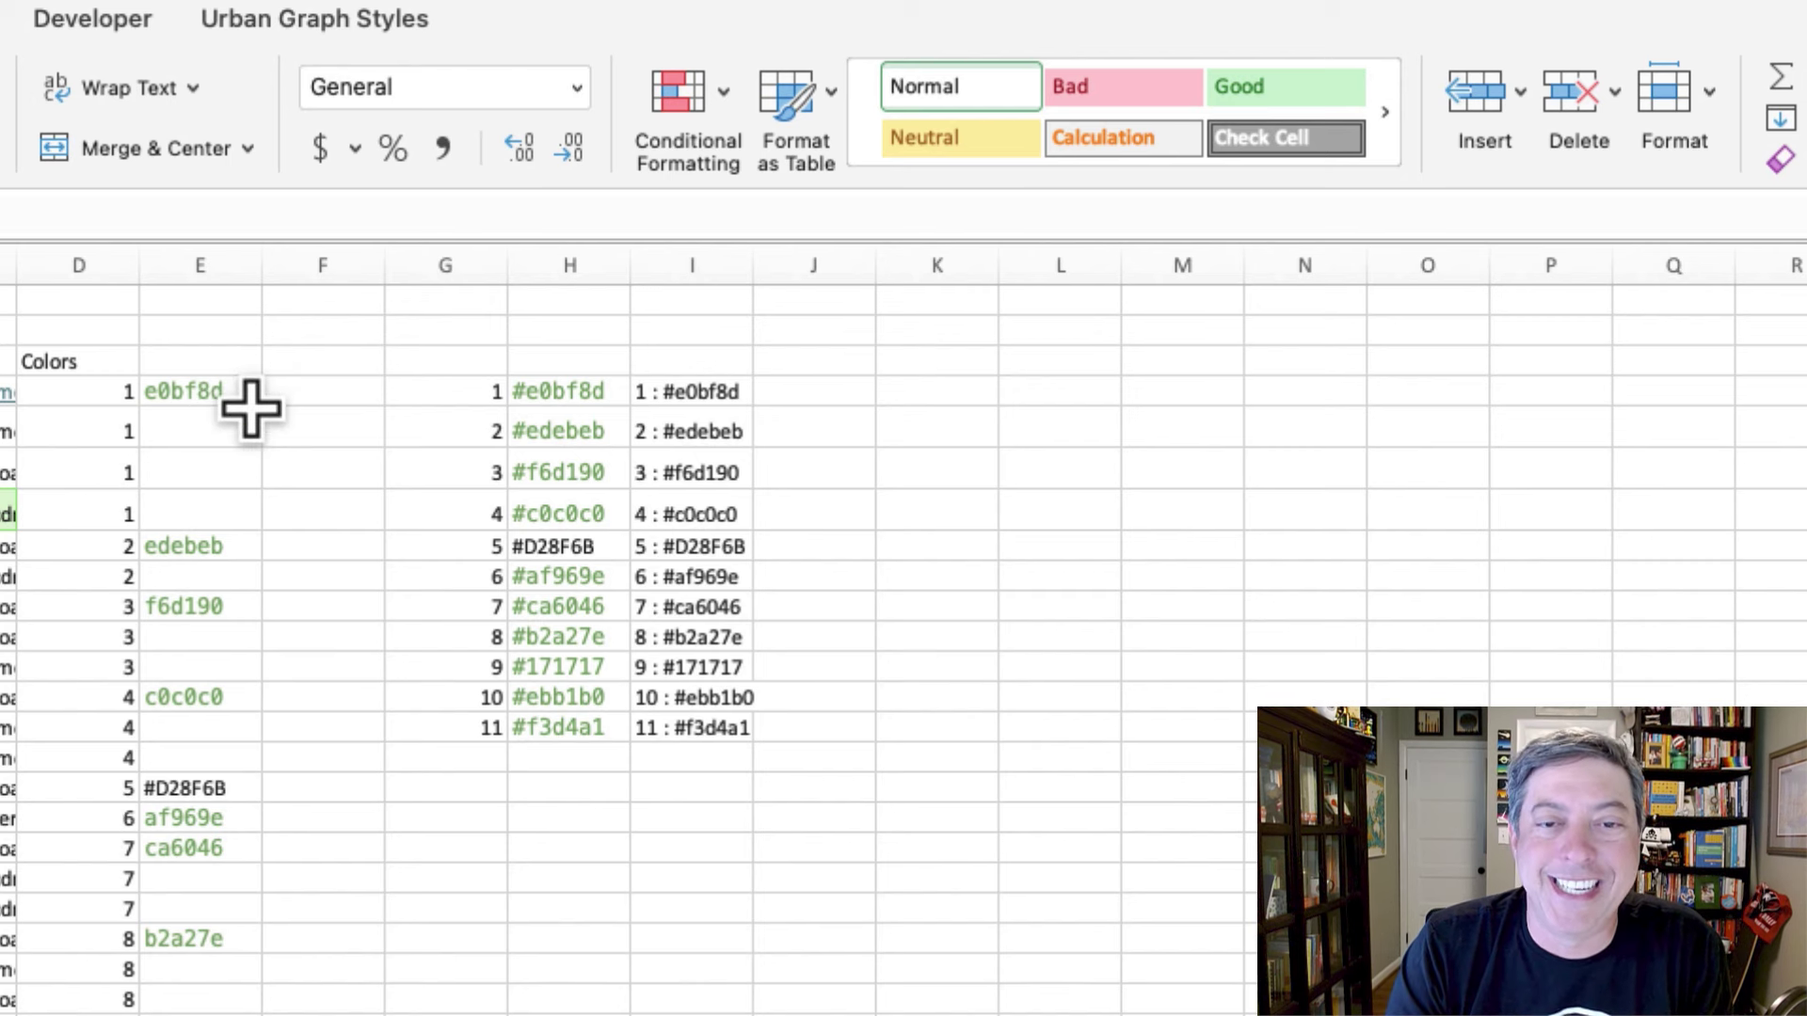
{"action": "left_click_drag", "start_coordinate": [96, 399], "coordinate": [75, 1011]}
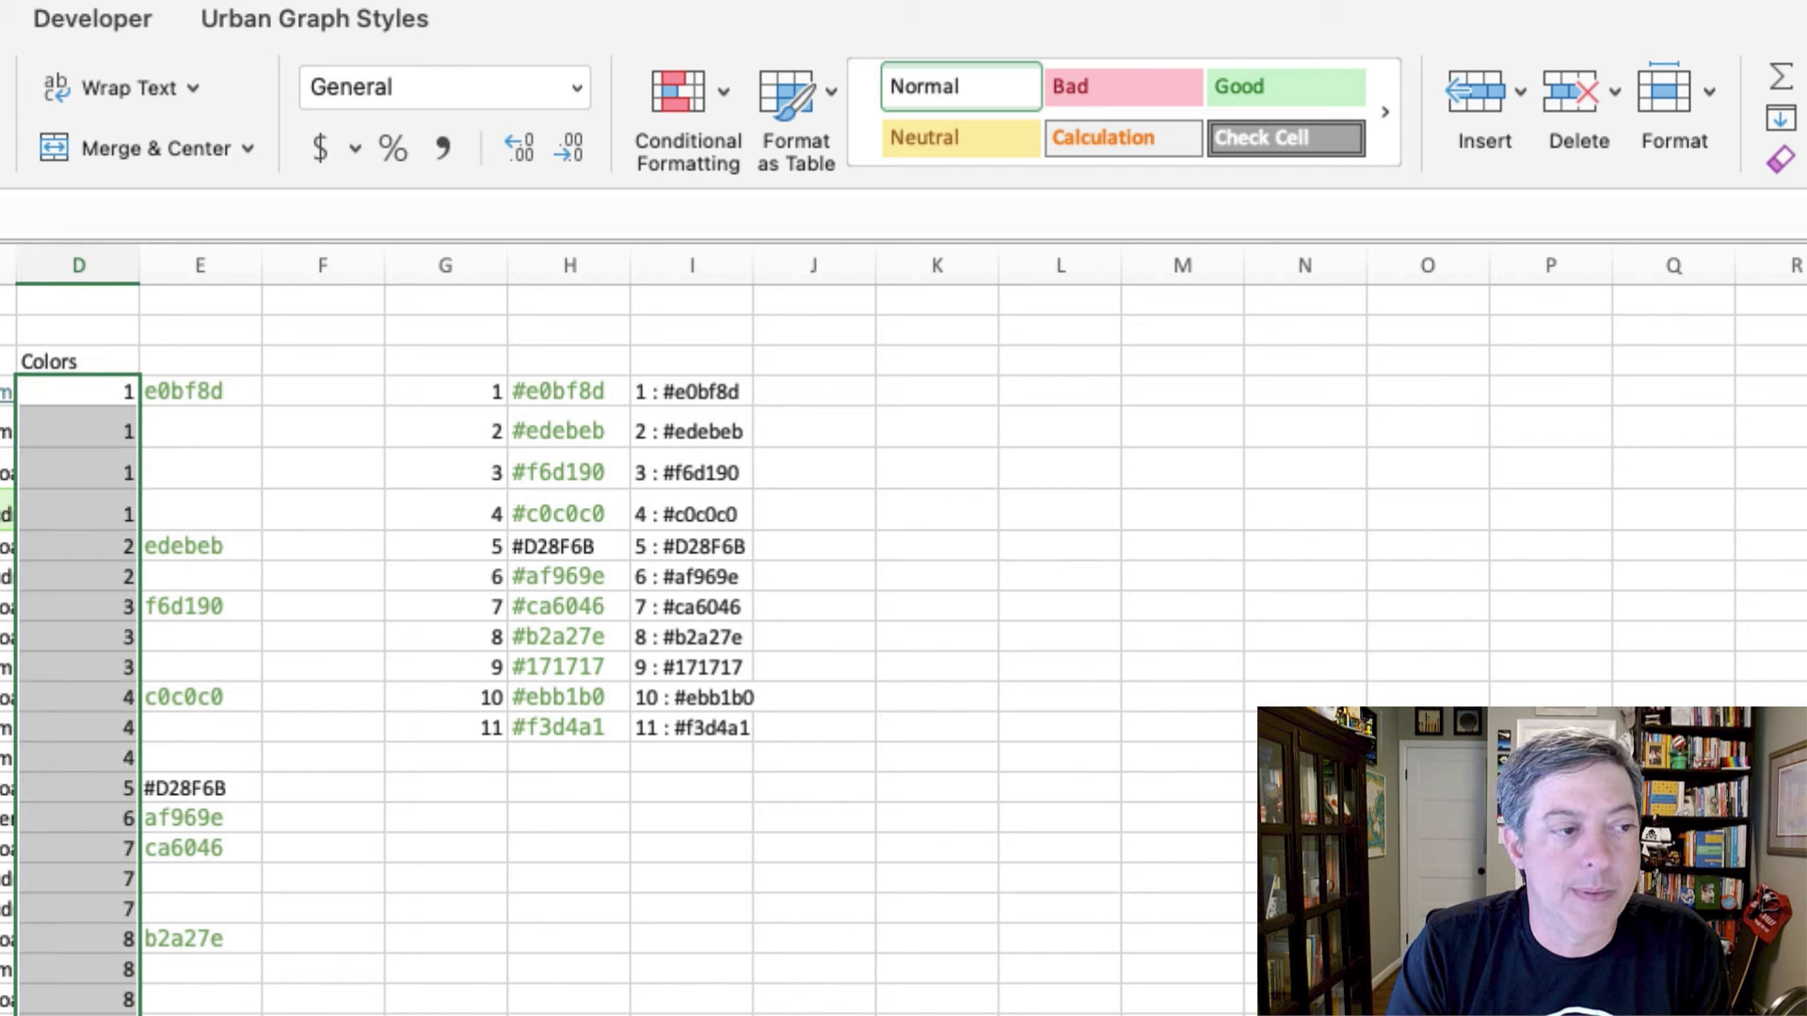
{"action": "left_click", "coordinate": [673, 637]}
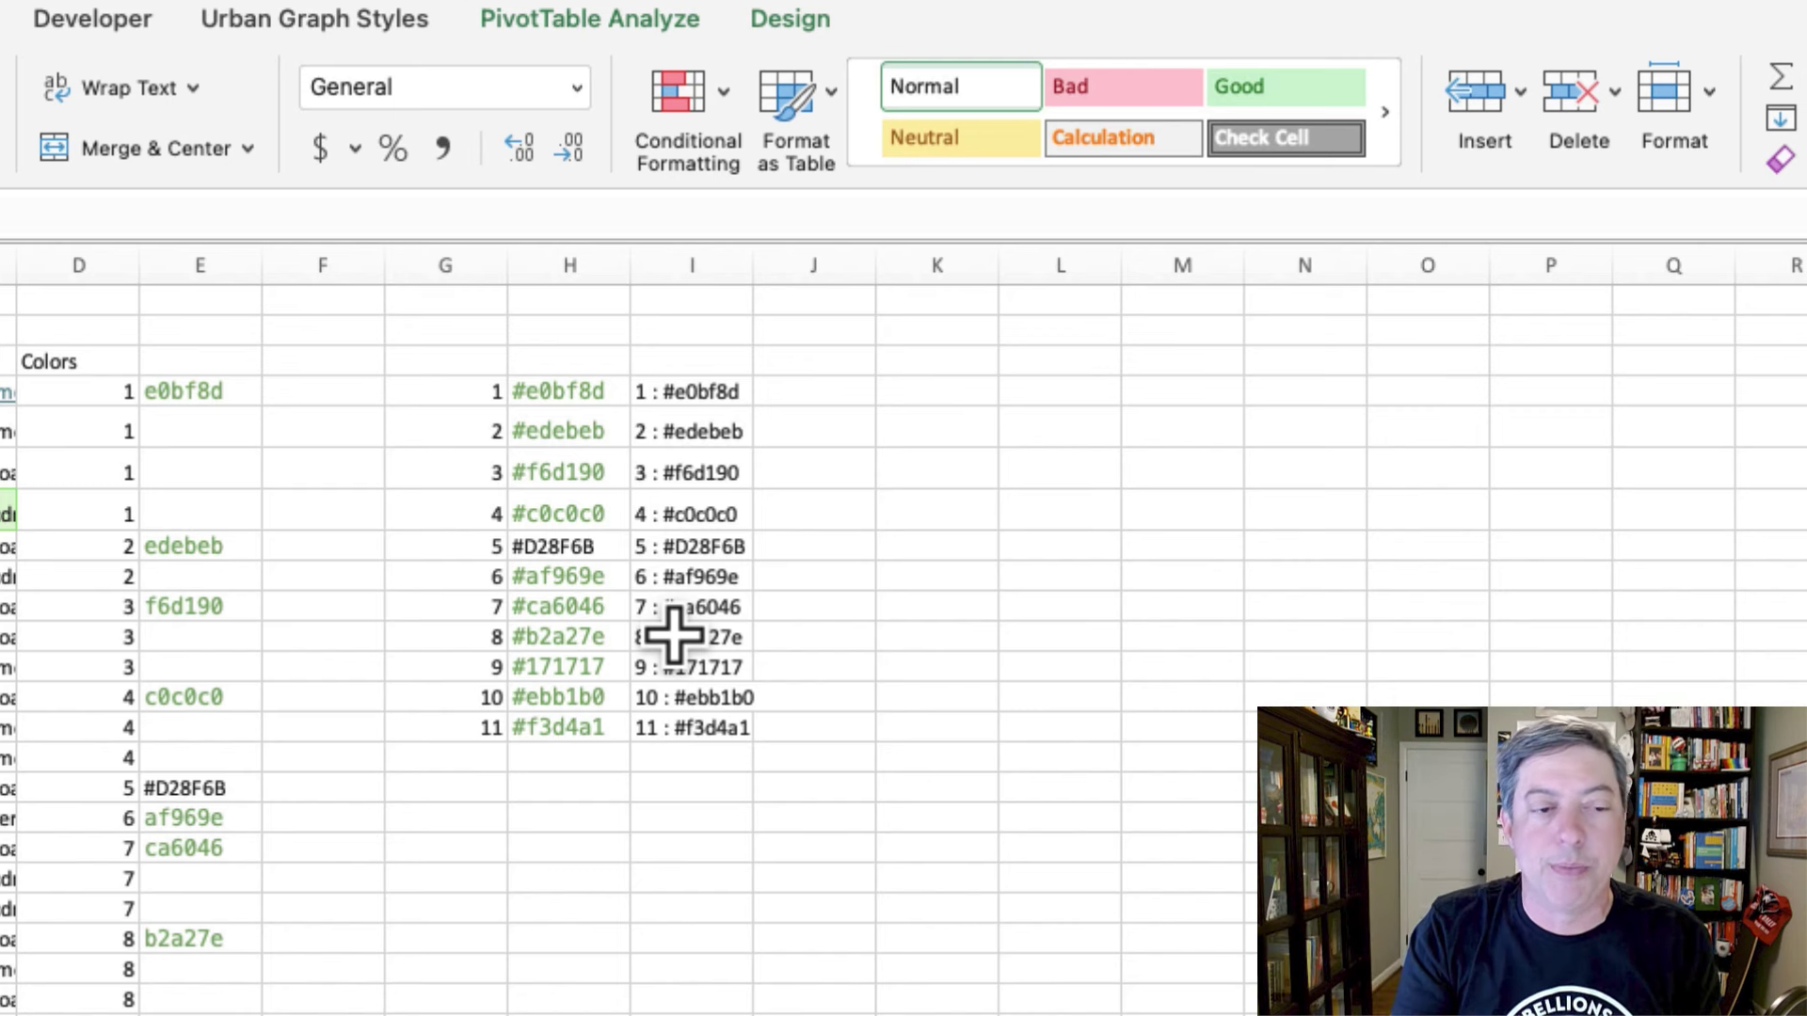
{"action": "left_click_drag", "start_coordinate": [94, 395], "coordinate": [89, 547]}
{"action": "left_click_drag", "start_coordinate": [476, 397], "coordinate": [633, 730]}
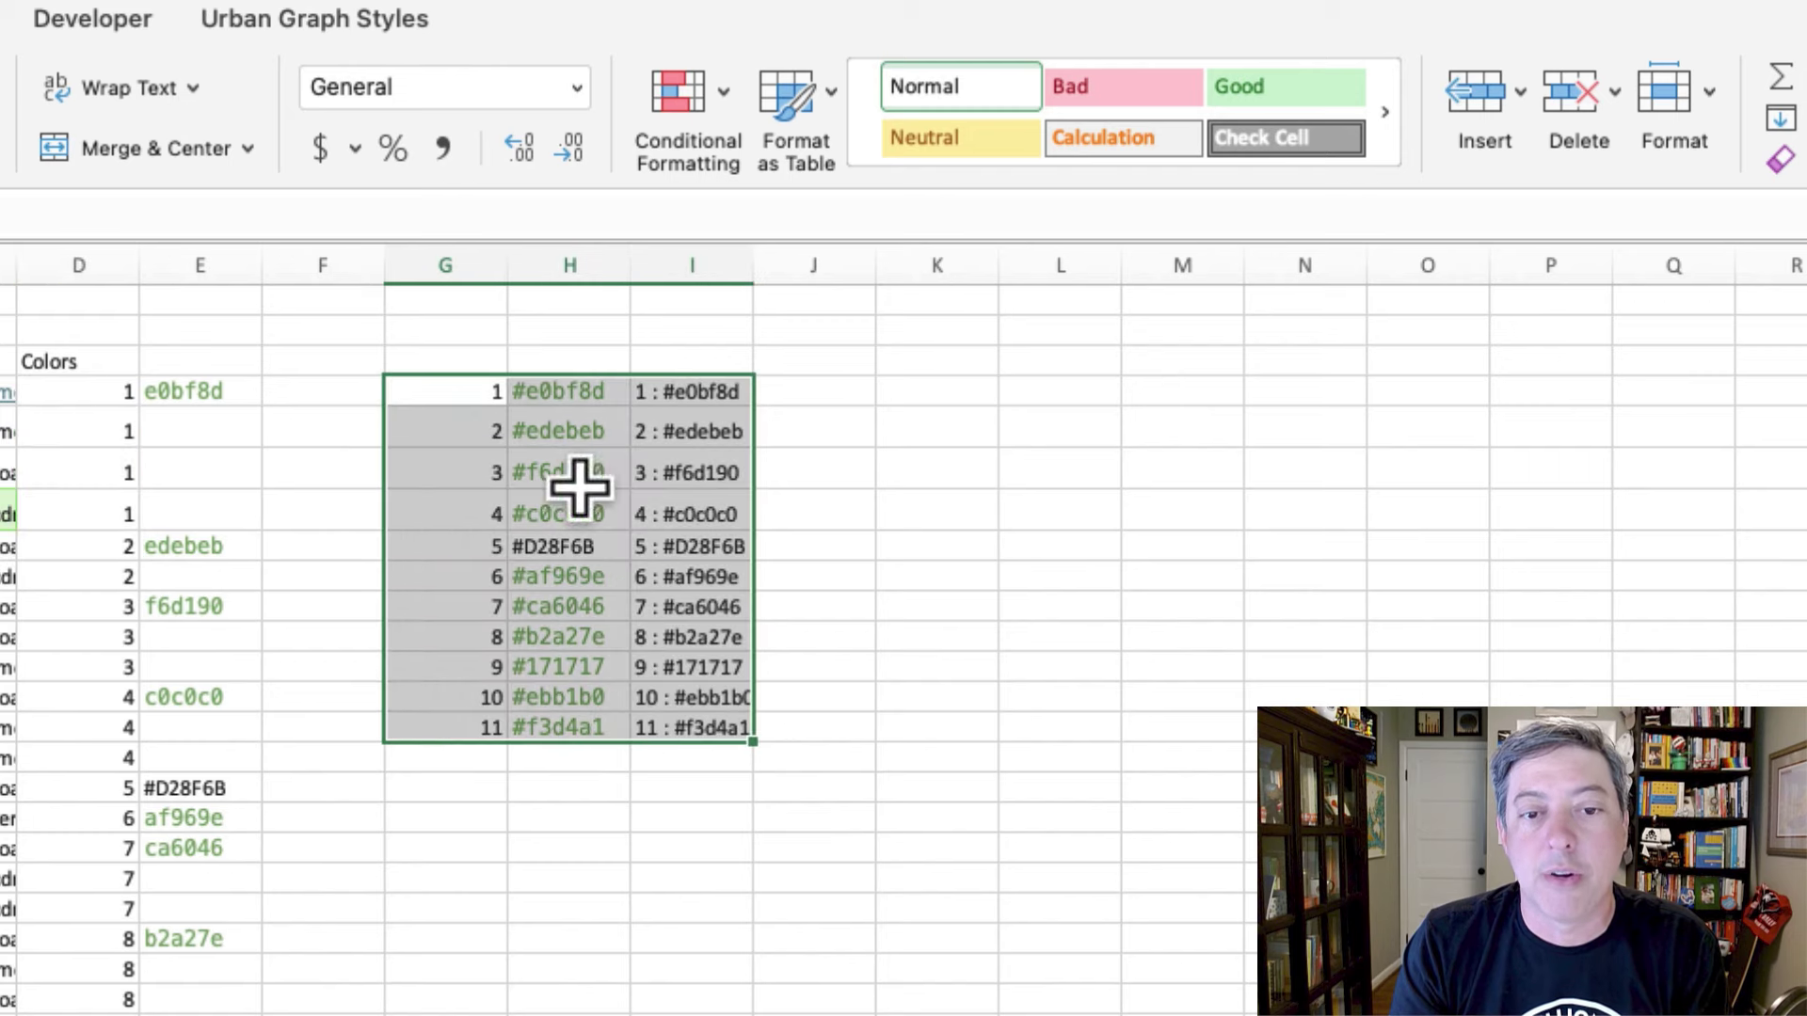
{"action": "left_click", "coordinate": [835, 599]}
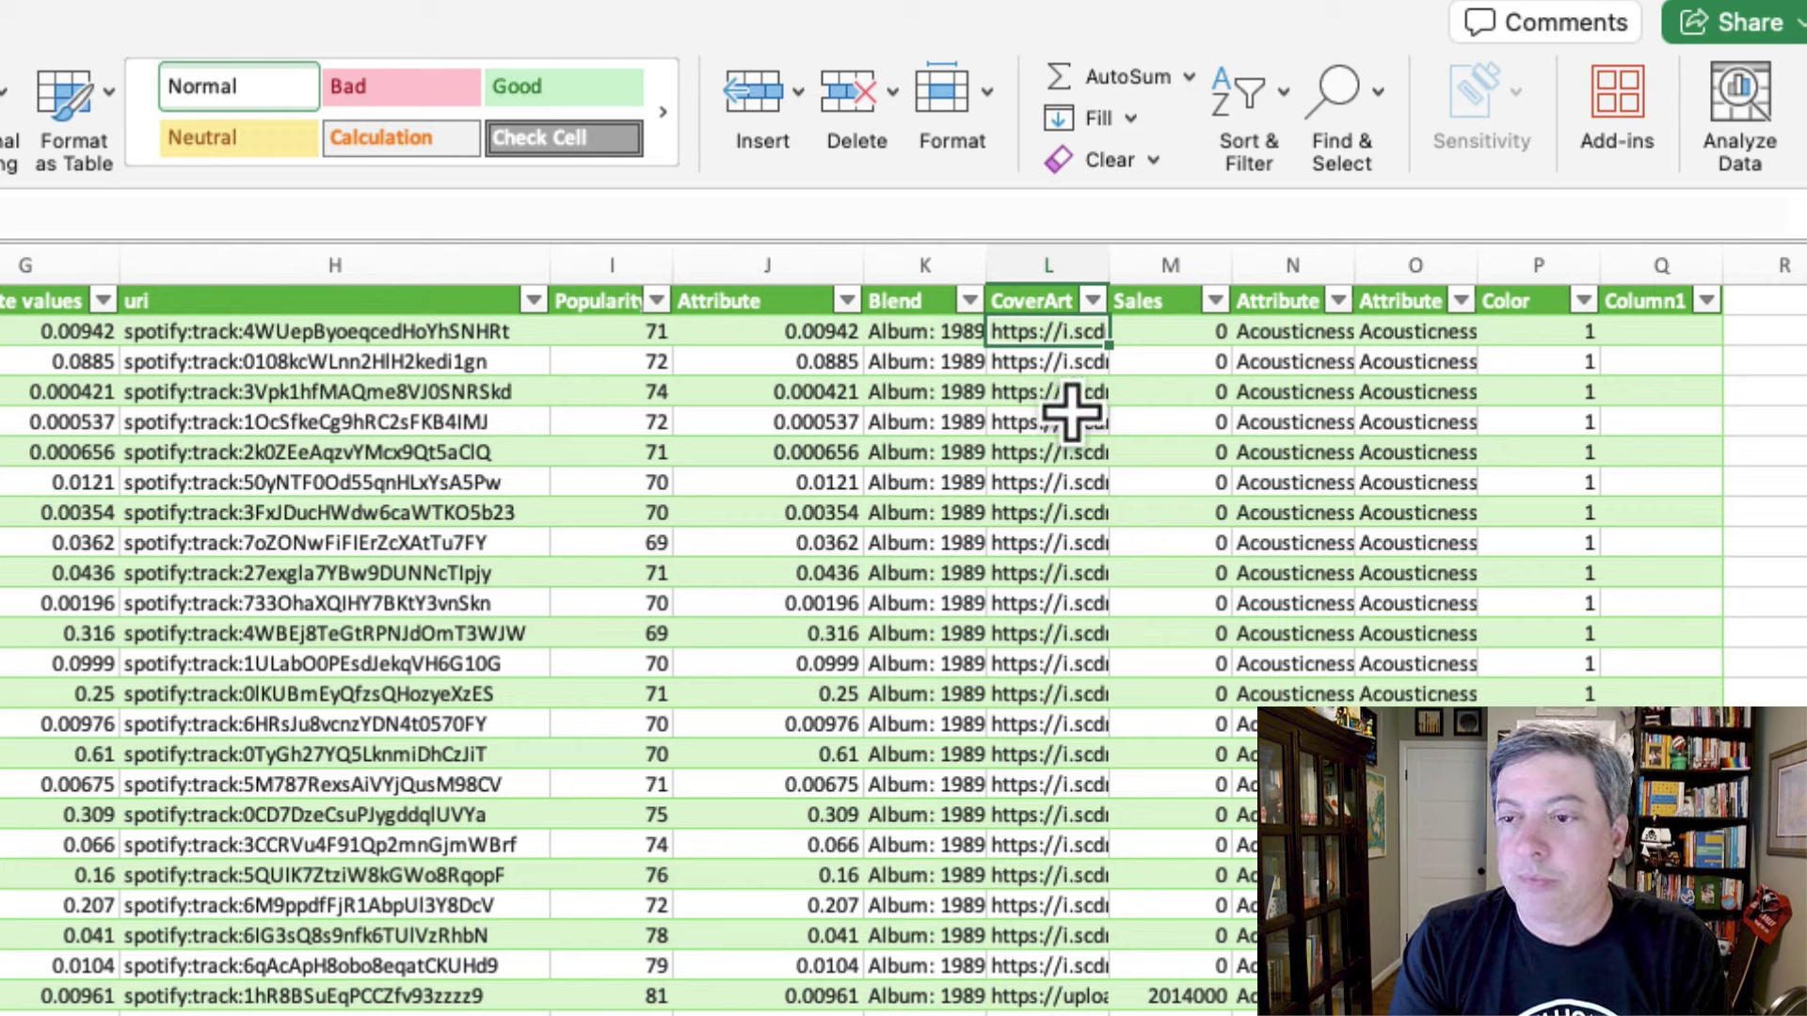
{"action": "type", "text": "=VLOOKUP([@album],Albums!$A$4:$C$30,3,0)"}
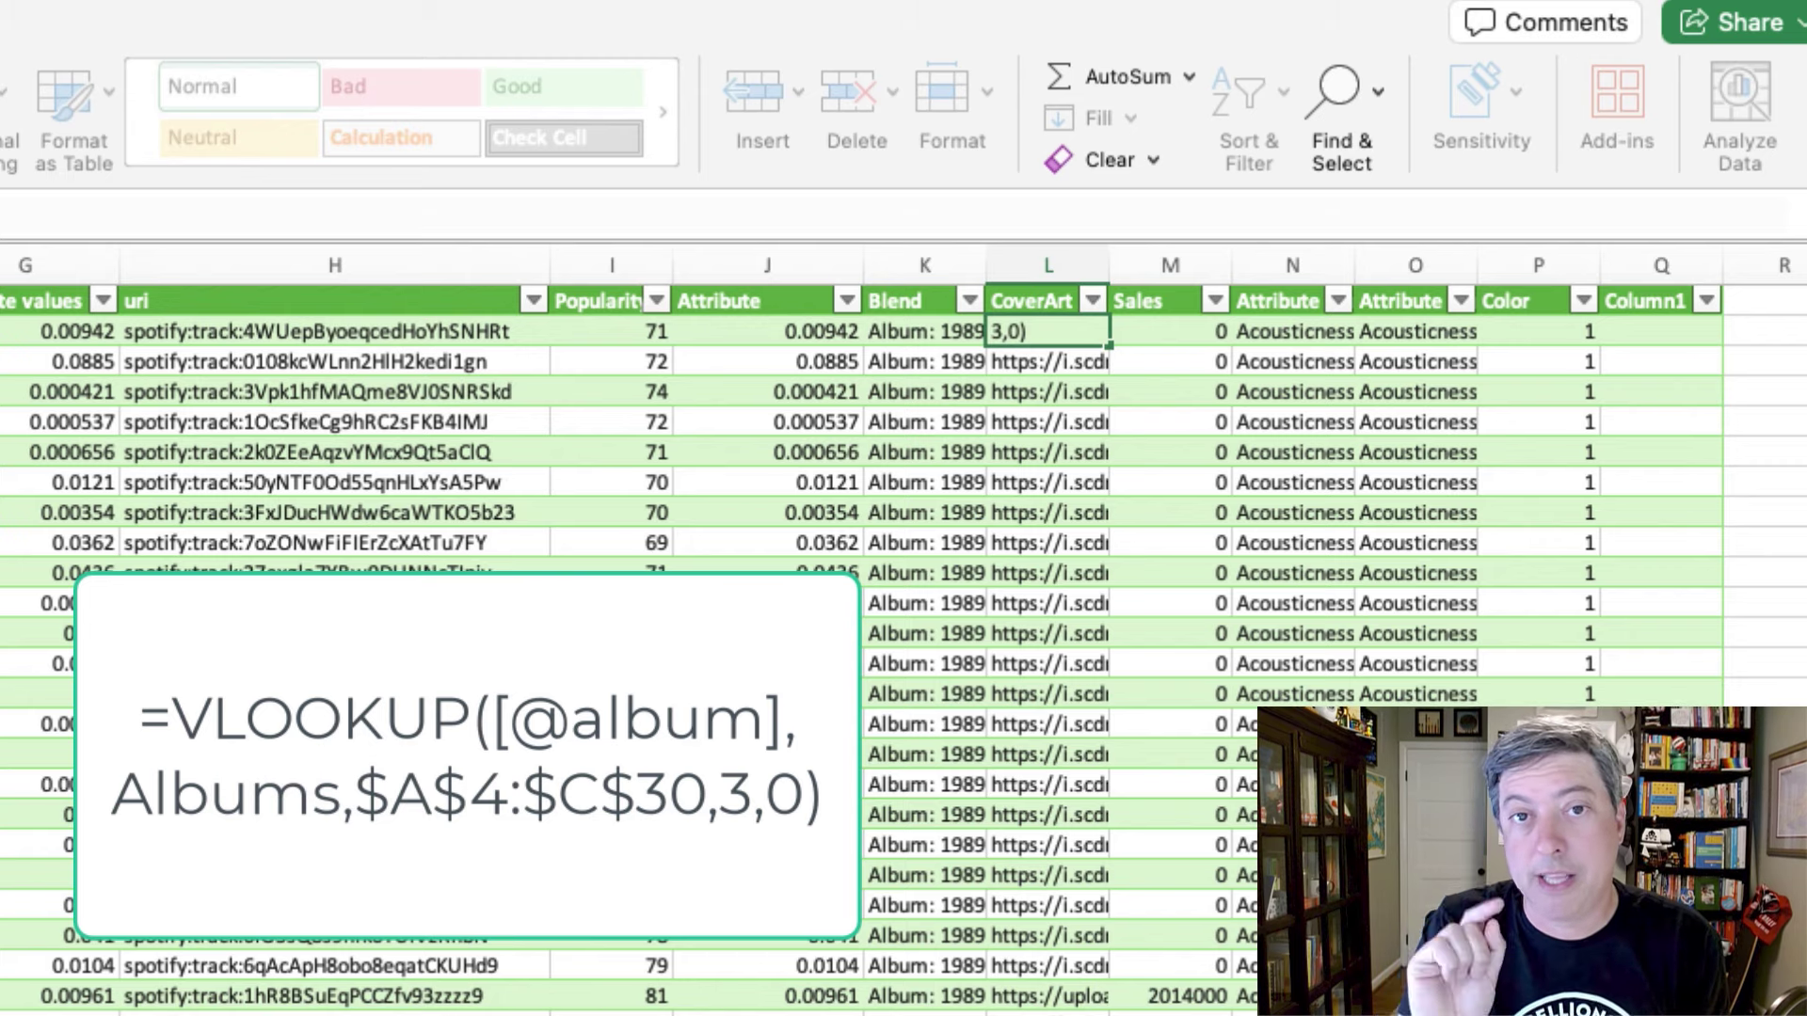
{"action": "key", "text": "Tab"}
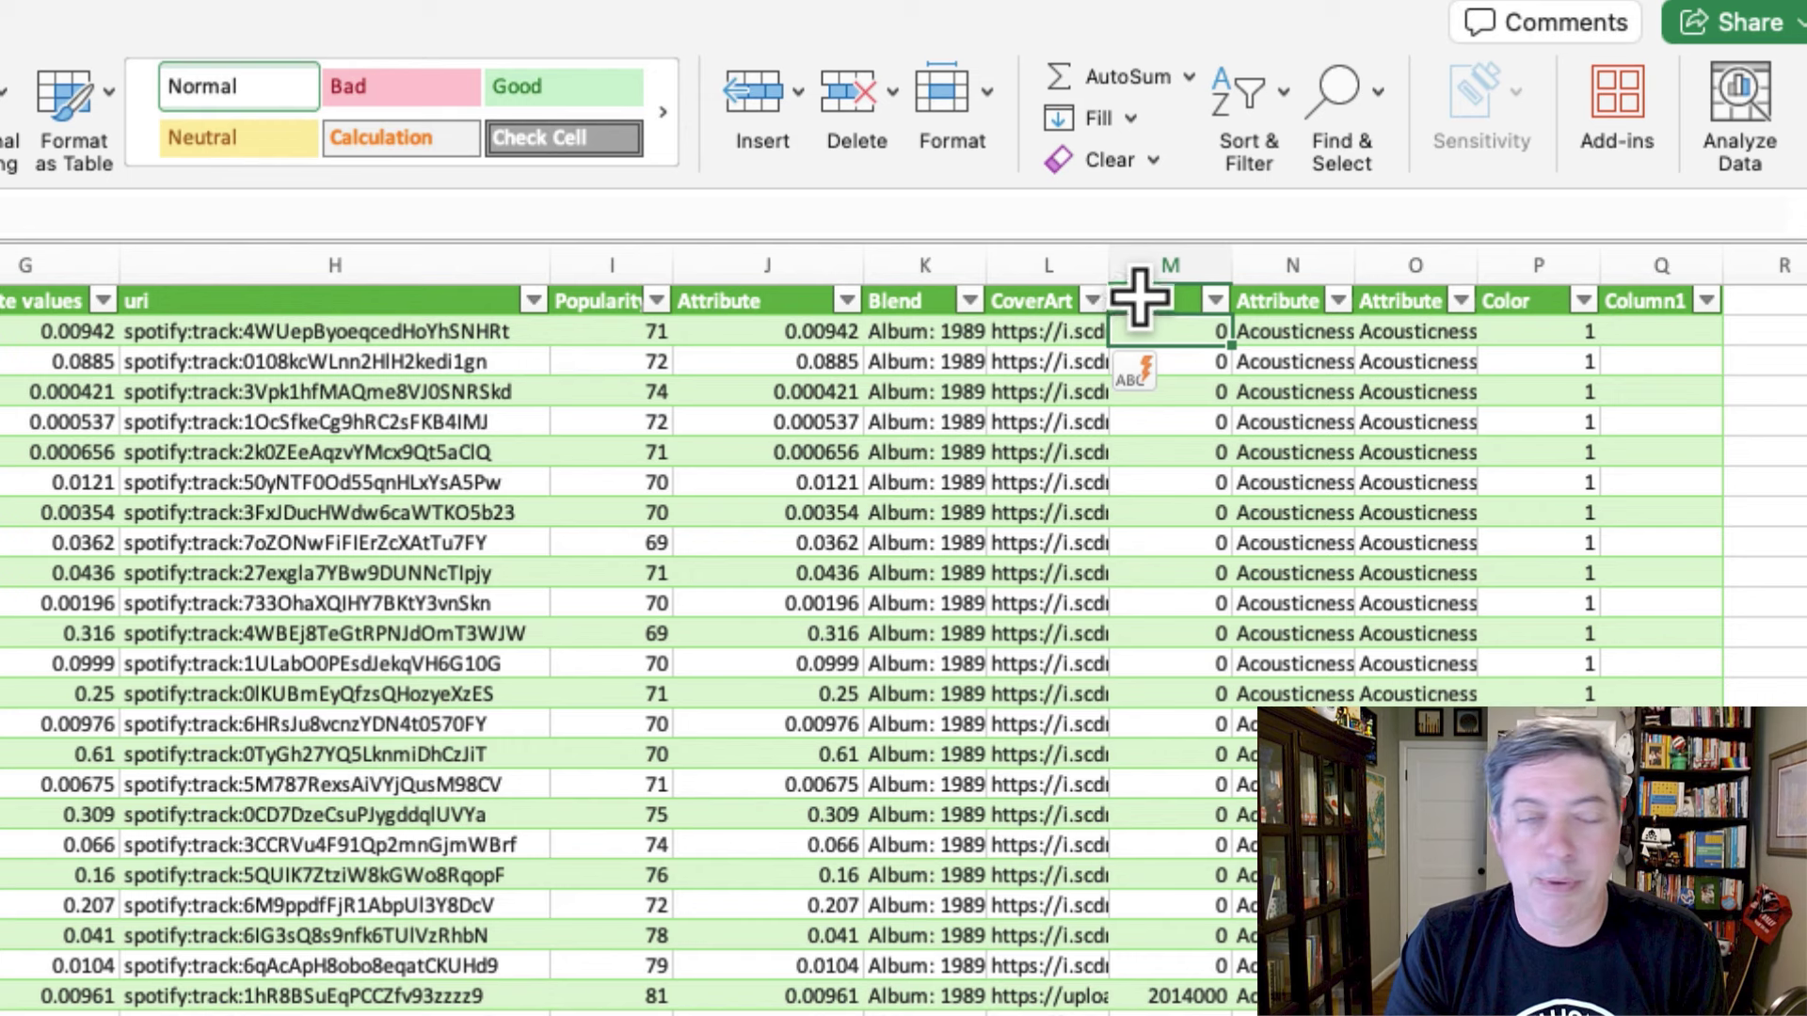
{"action": "key", "text": "Tab"}
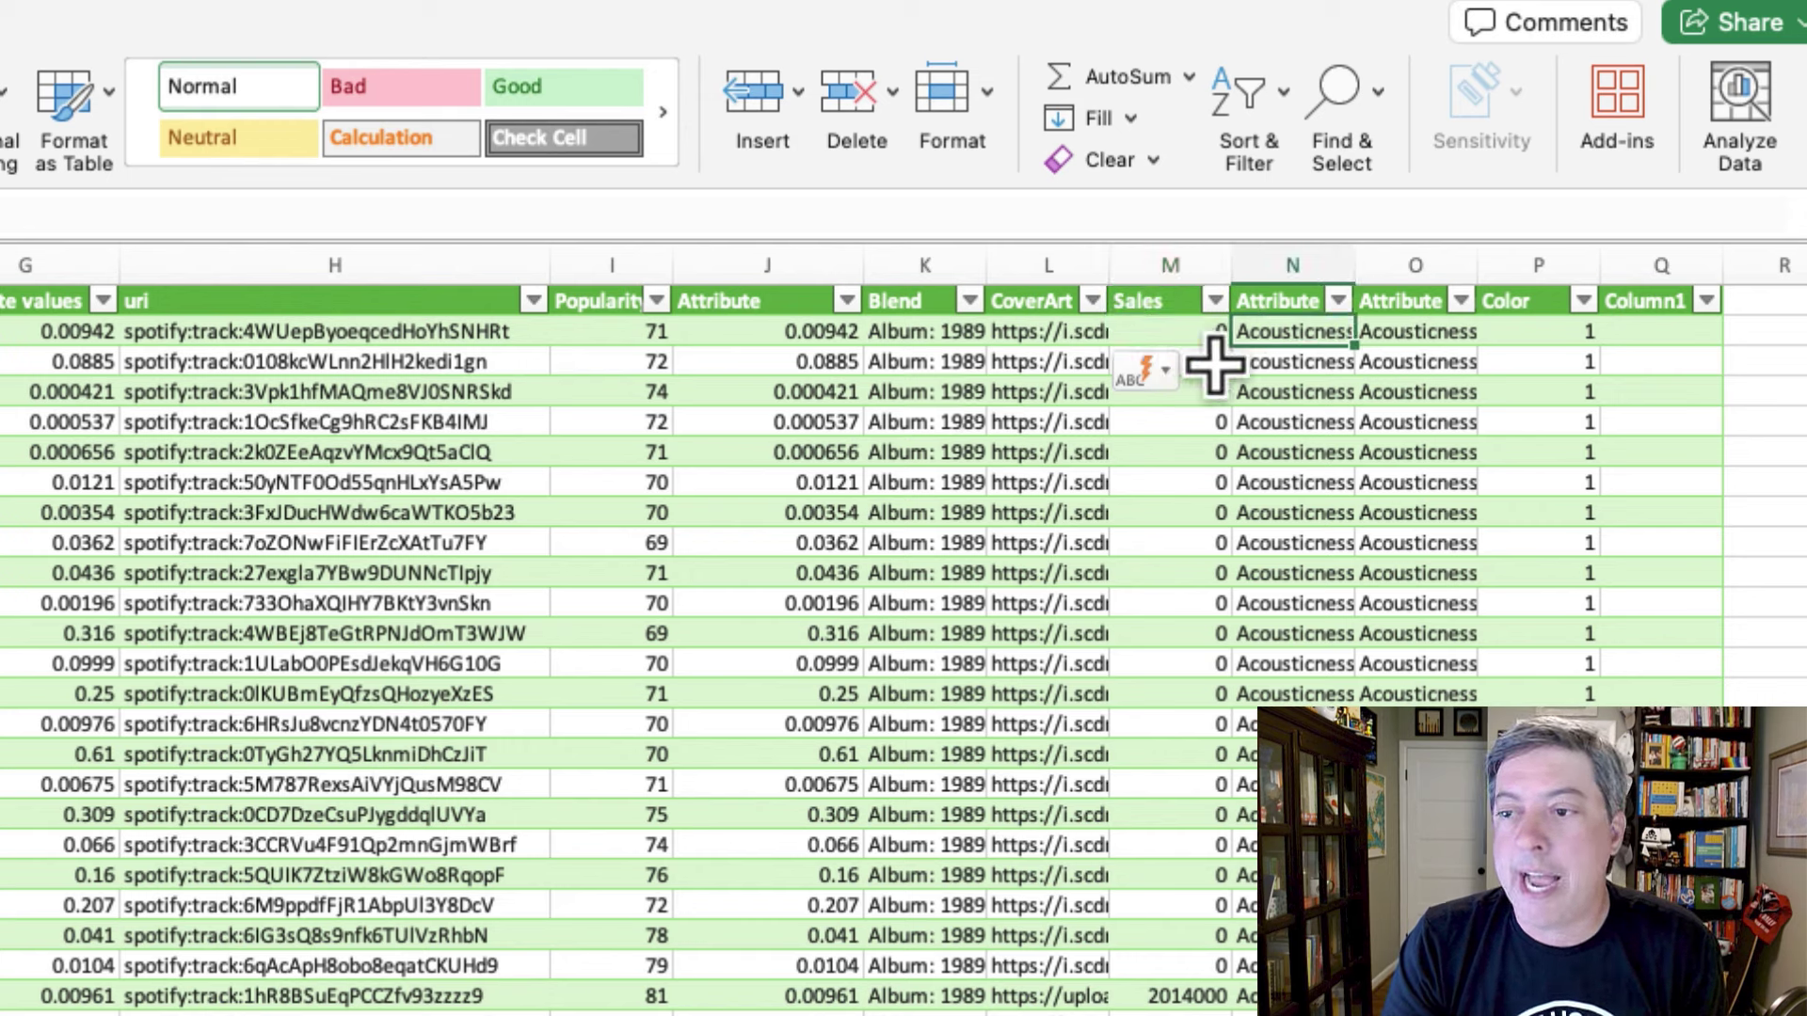
- Enter =PROPER([@[attribute names]]) in the Attribute column after Sales, and reference that cell in the adjacent Attribute column
{"action": "type", "text": "=PROPER("}
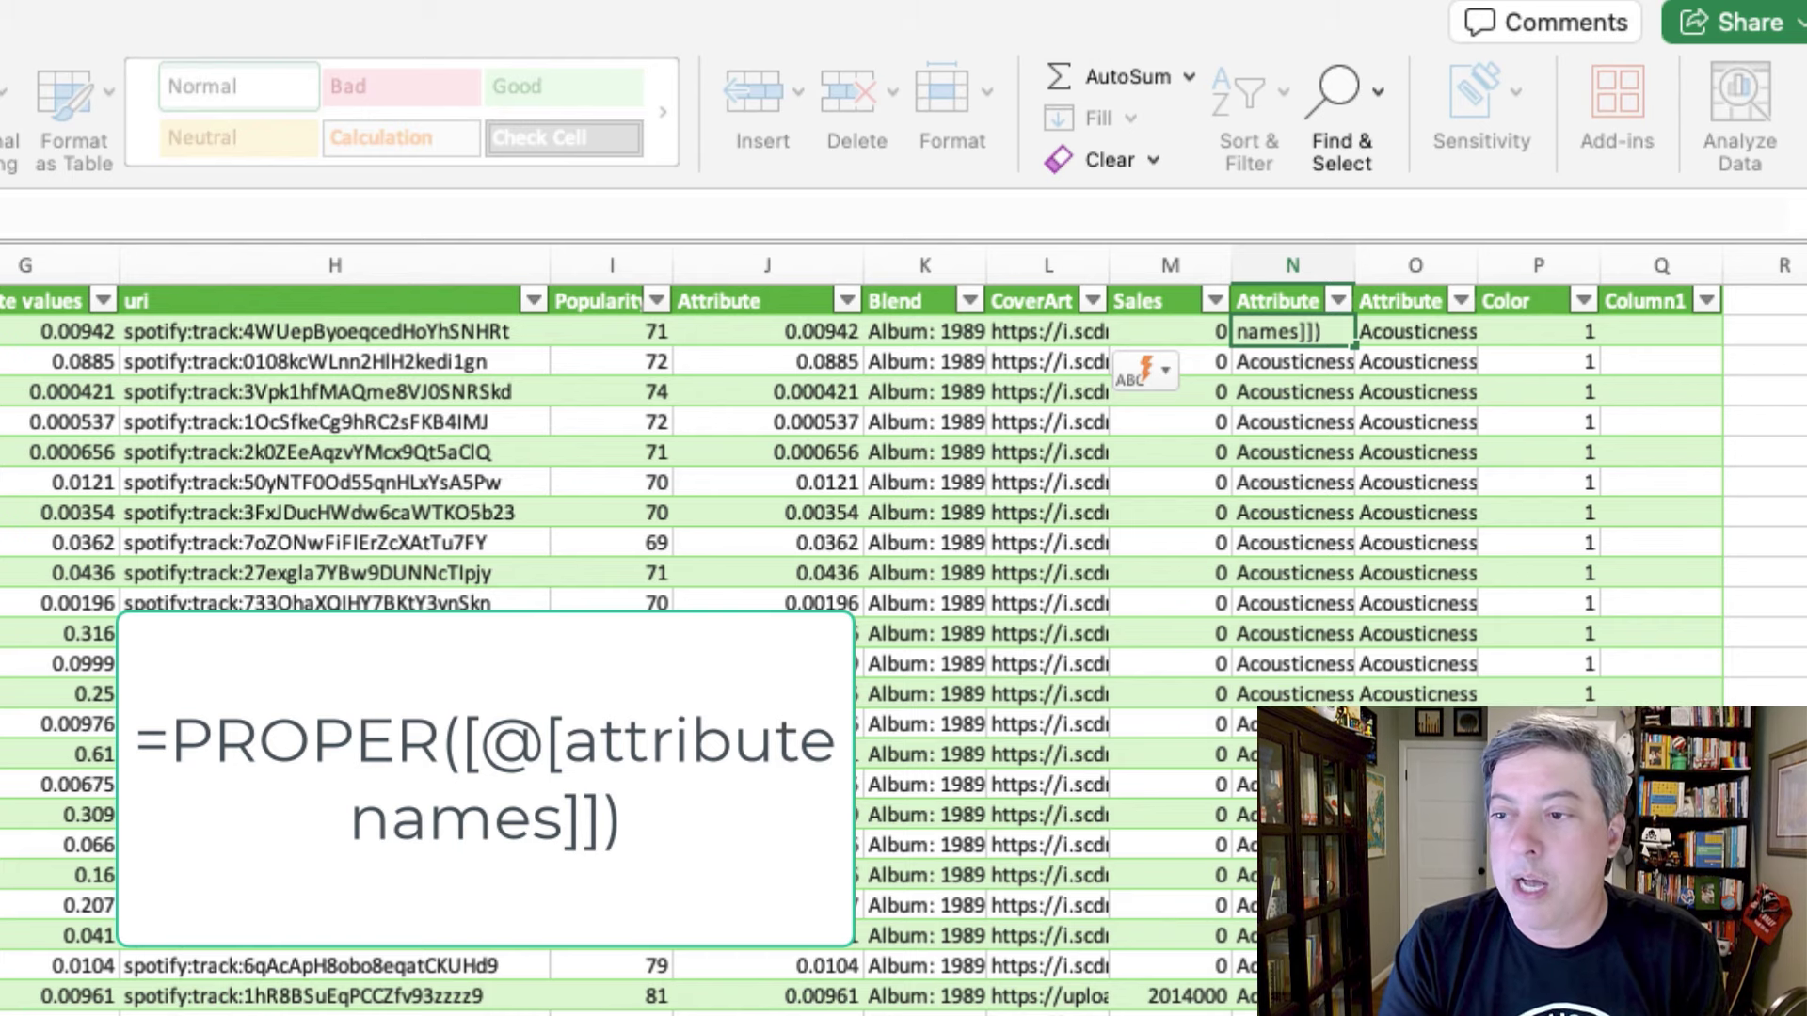
{"action": "key", "text": "Tab"}
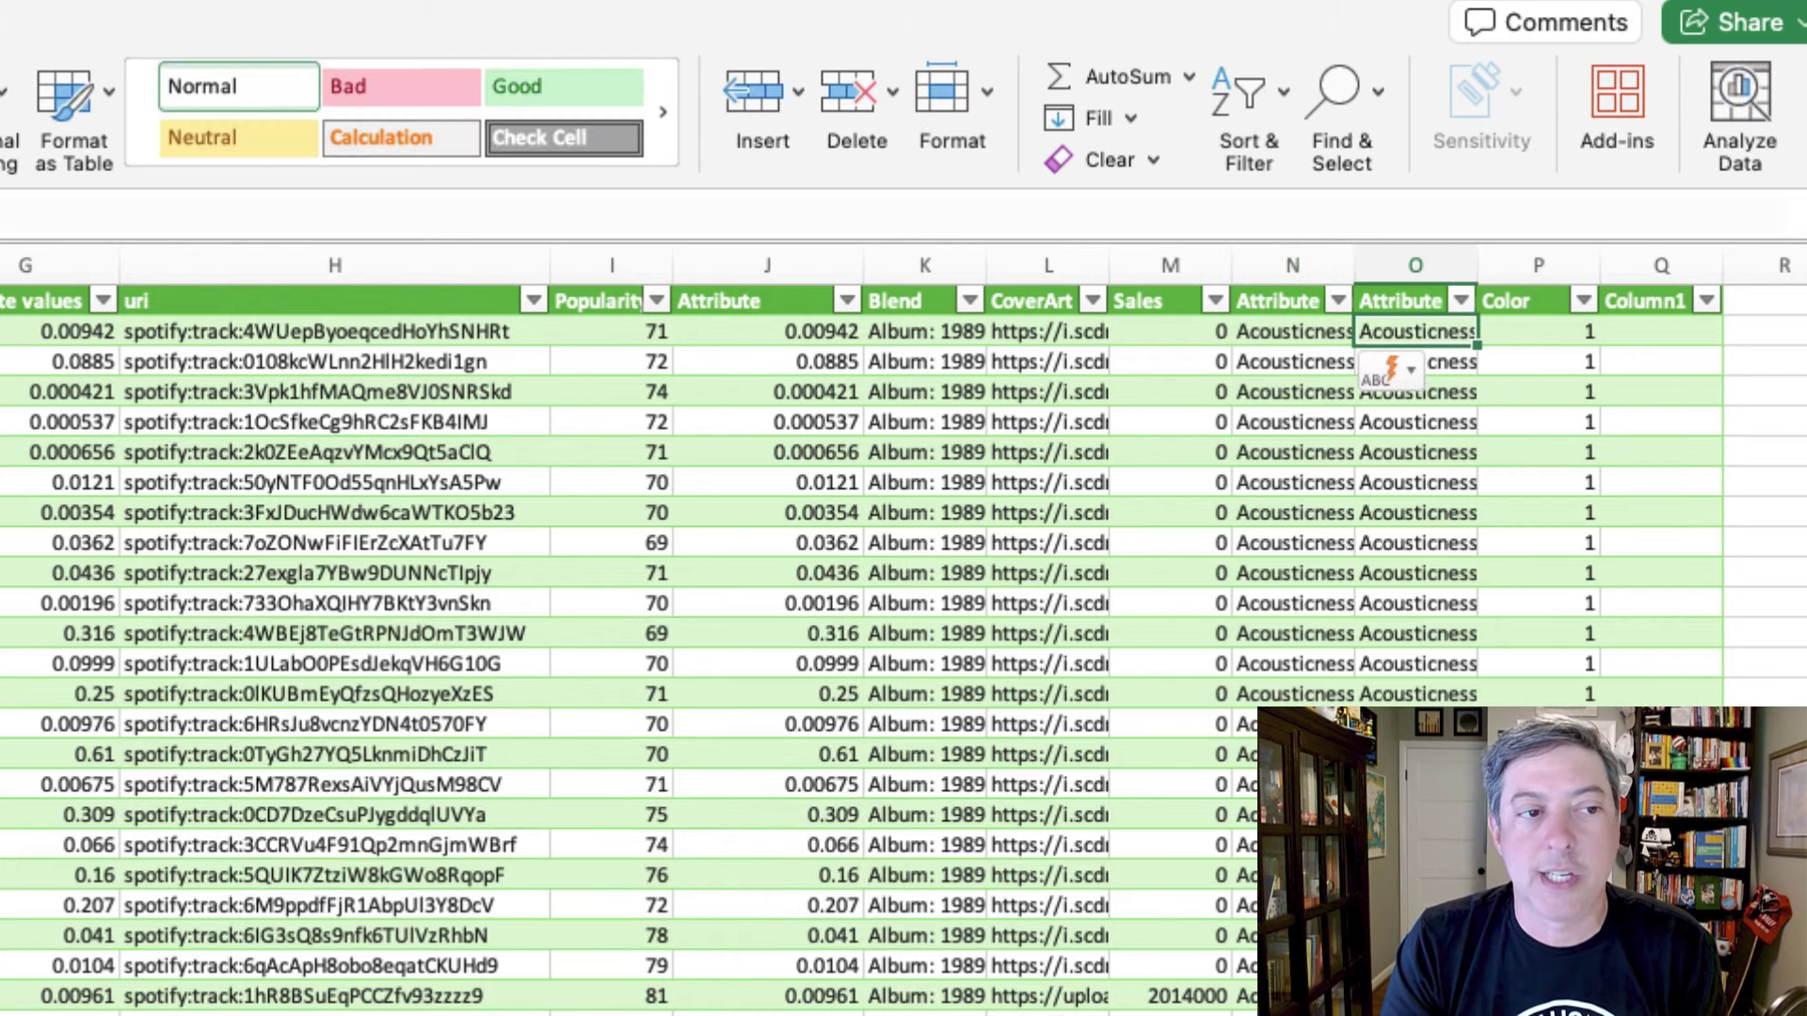
{"action": "type", "text": "="}
{"action": "key", "text": "Left"}
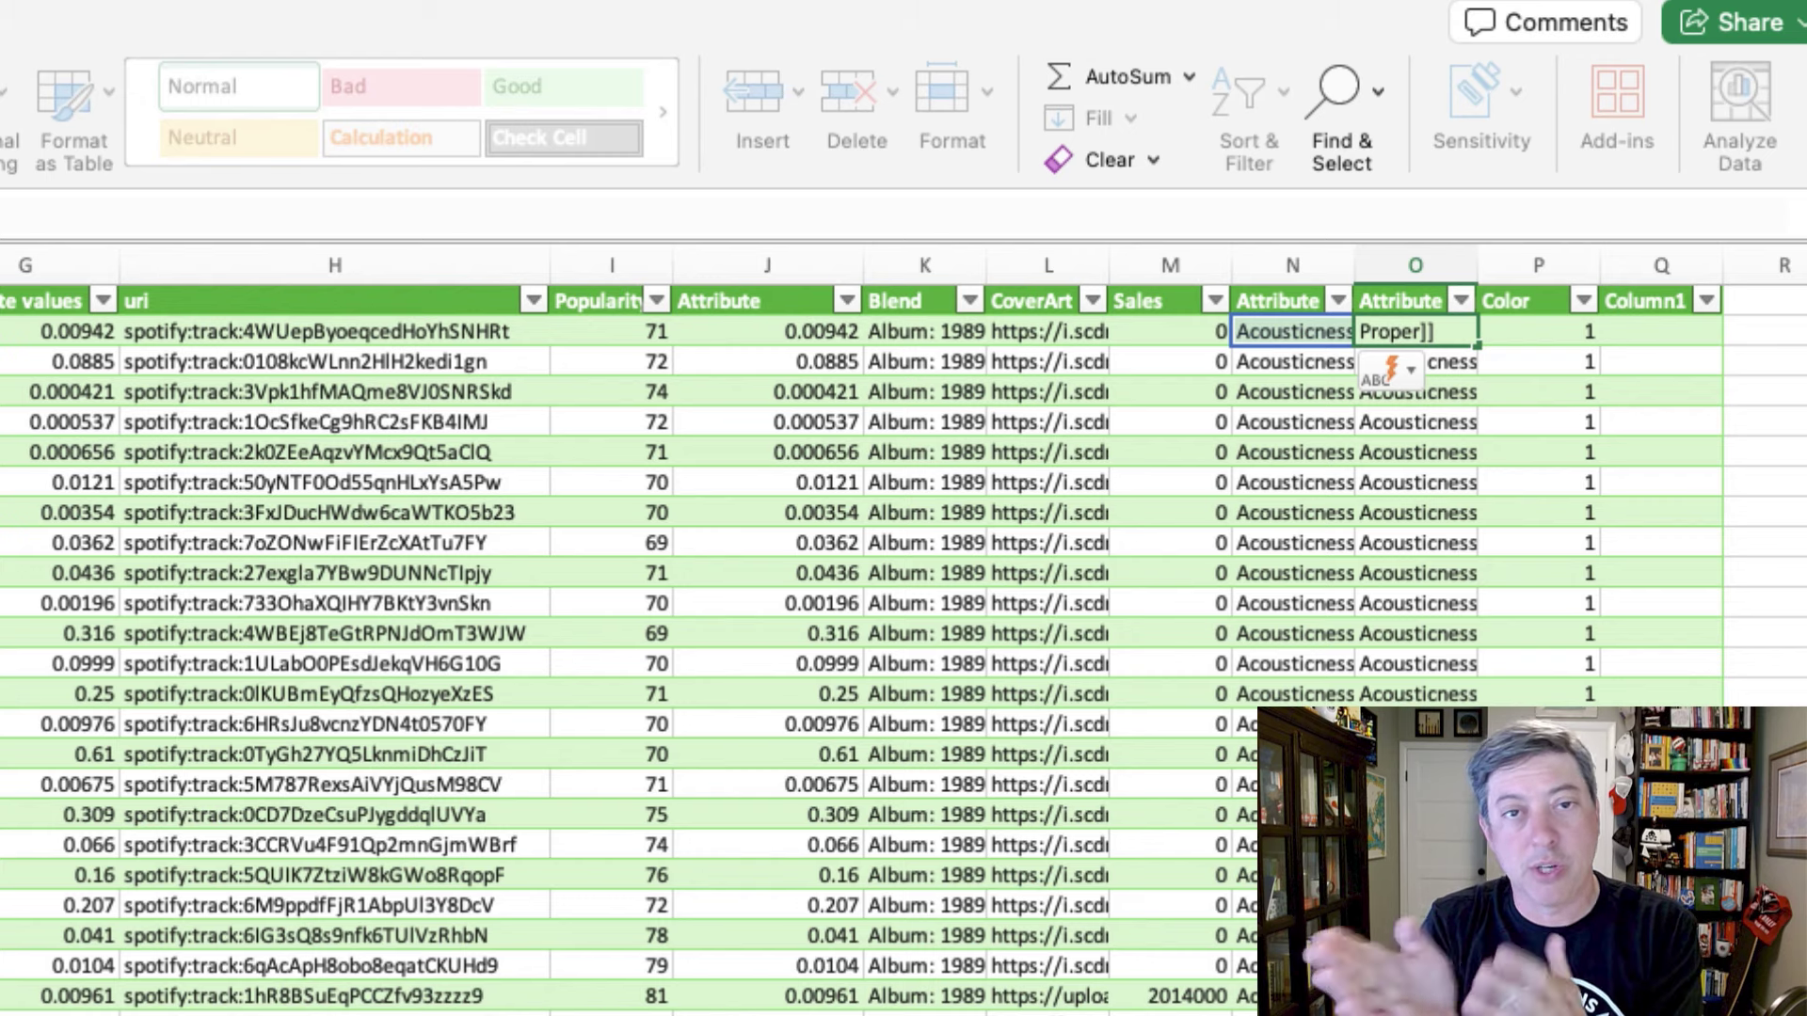
{"action": "key", "text": "Tab"}
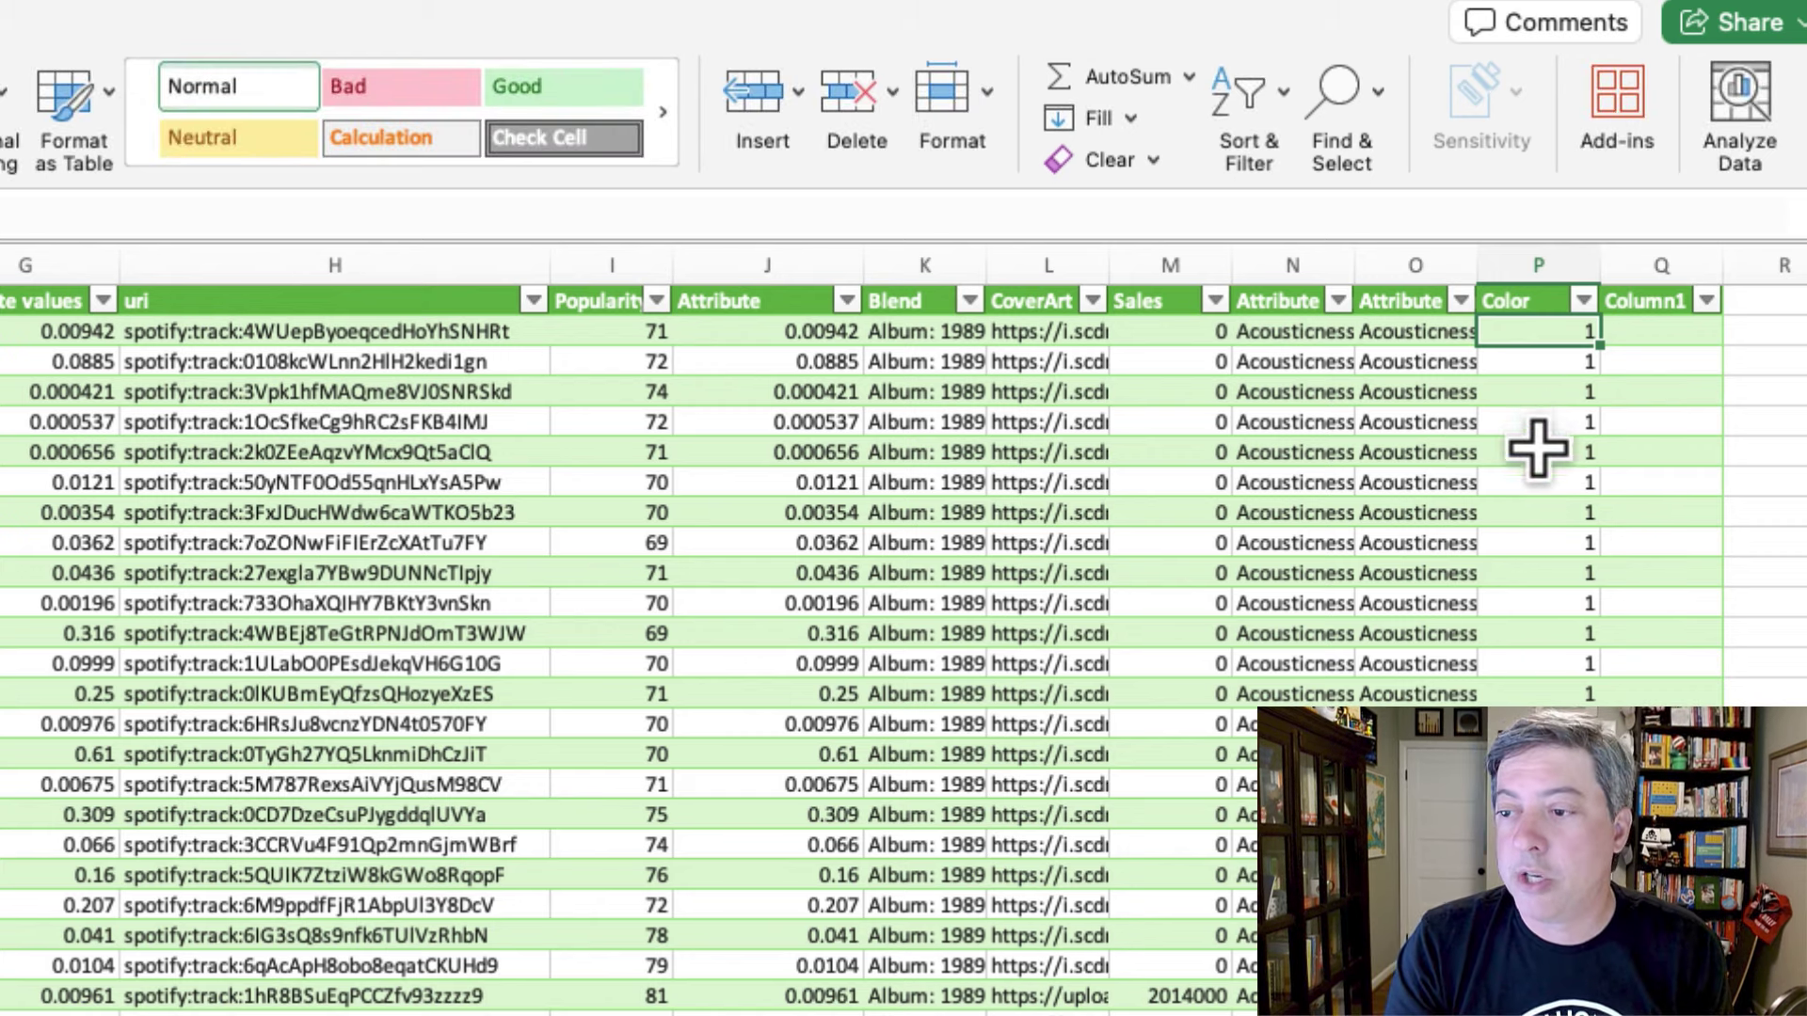
- Look through the album color numbers in the Color column and return to the start of the table
{"action": "scroll", "coordinate": [1536, 432], "scroll_direction": "down", "scroll_amount": 2}
{"action": "scroll", "coordinate": [1521, 427], "scroll_direction": "up", "scroll_amount": 1}
{"action": "scroll", "coordinate": [1371, 415], "scroll_direction": "up", "scroll_amount": 1}
{"action": "scroll", "coordinate": [1371, 415], "scroll_direction": "down", "scroll_amount": 20}
{"action": "scroll", "coordinate": [1468, 476], "scroll_direction": "up", "scroll_amount": 20}
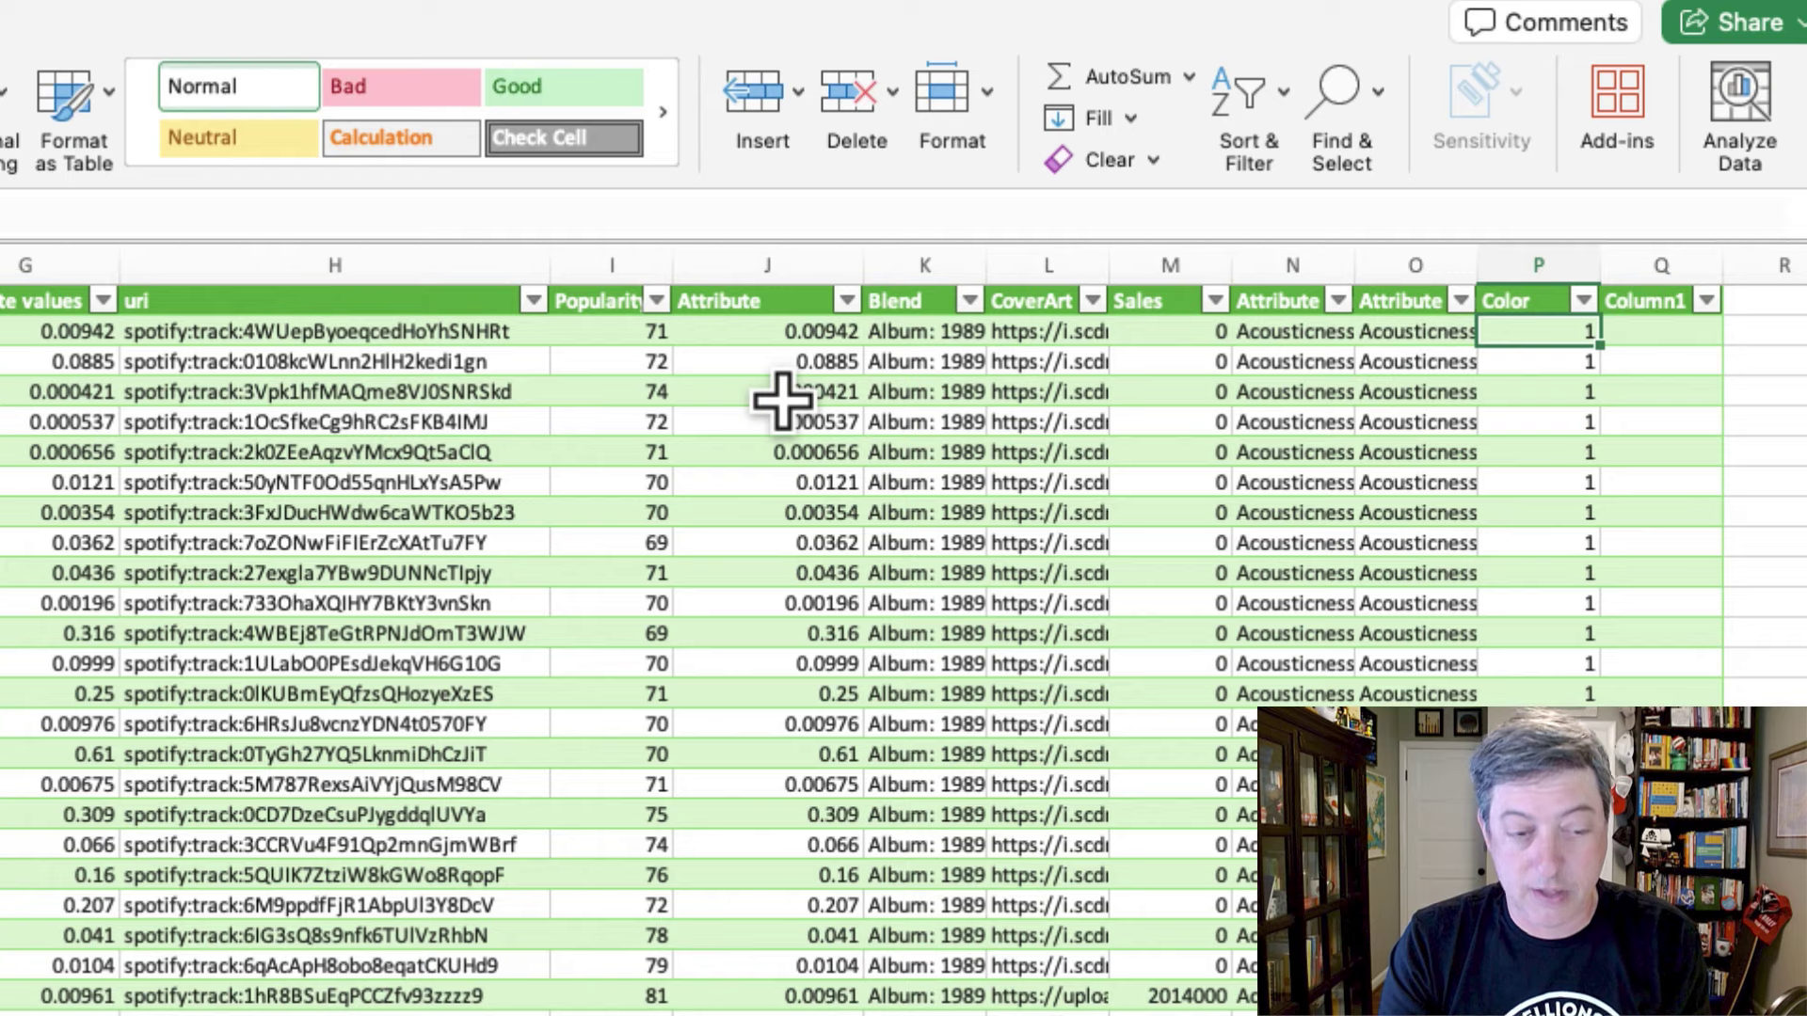
- Switch to the untitled Flourish scatter chart and view its sample data sheet
{"action": "mouse_move", "coordinate": [414, 1012]}
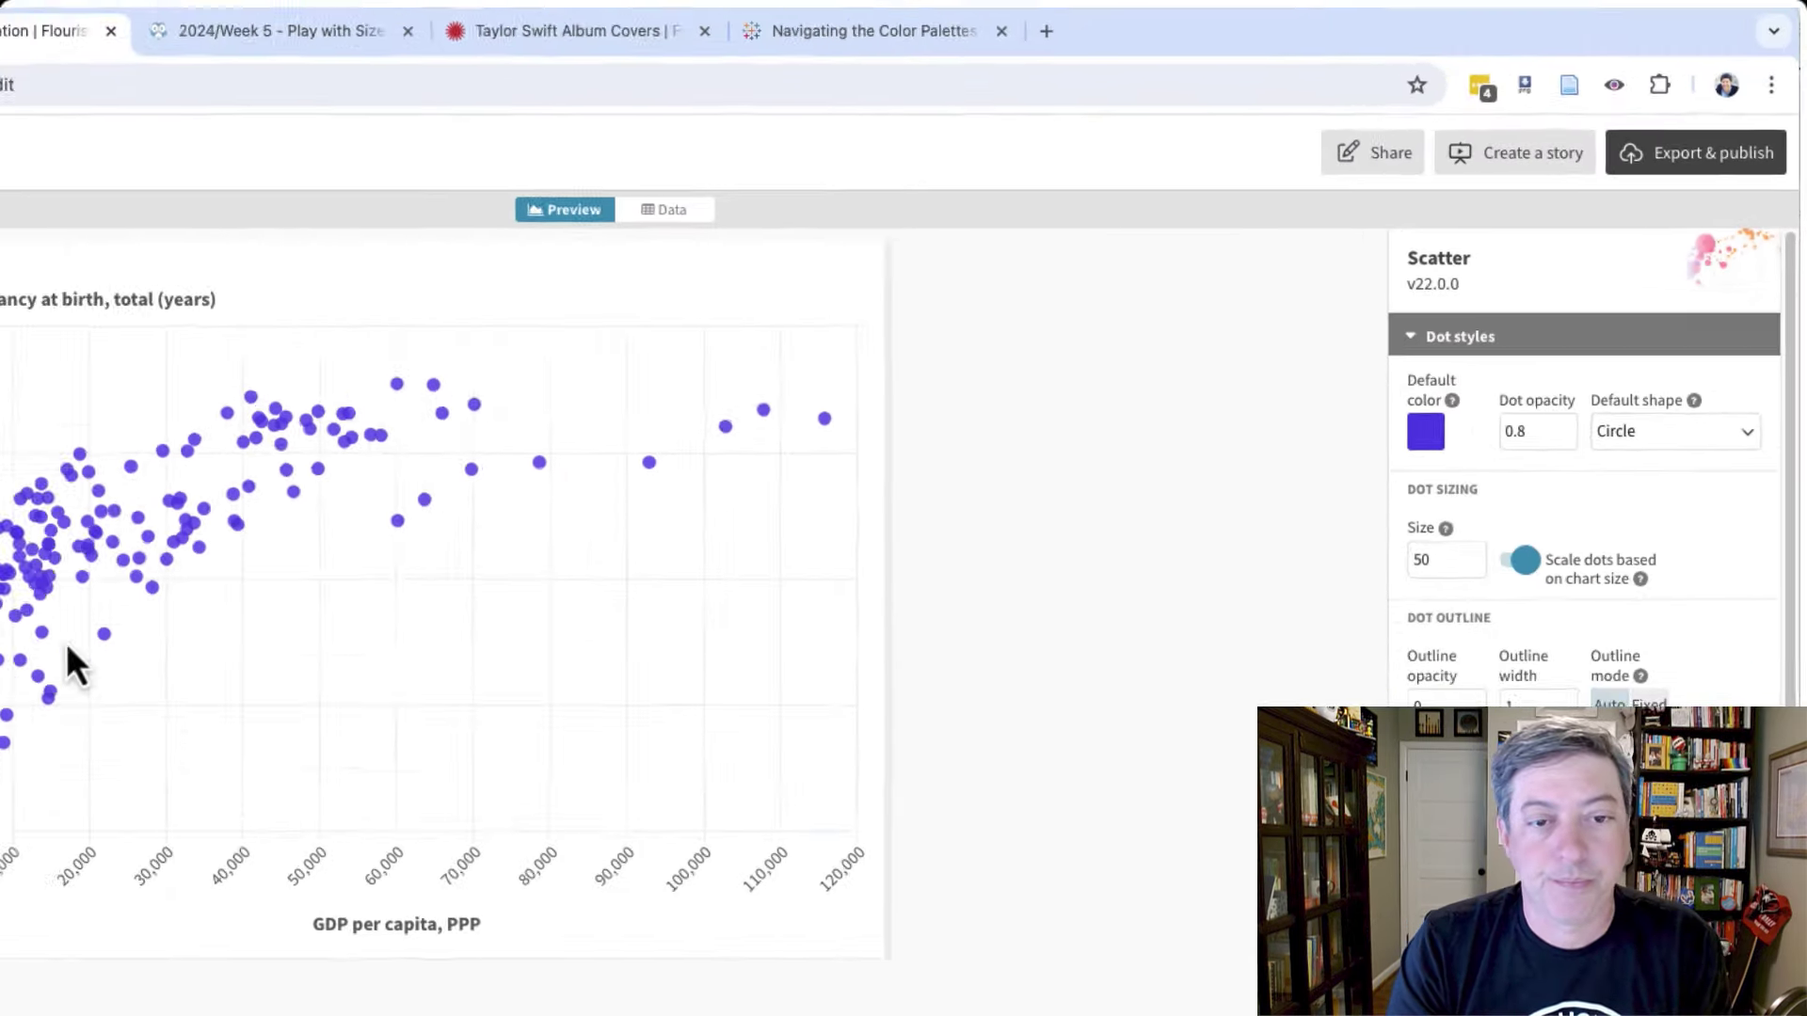
{"action": "left_click", "coordinate": [922, 199]}
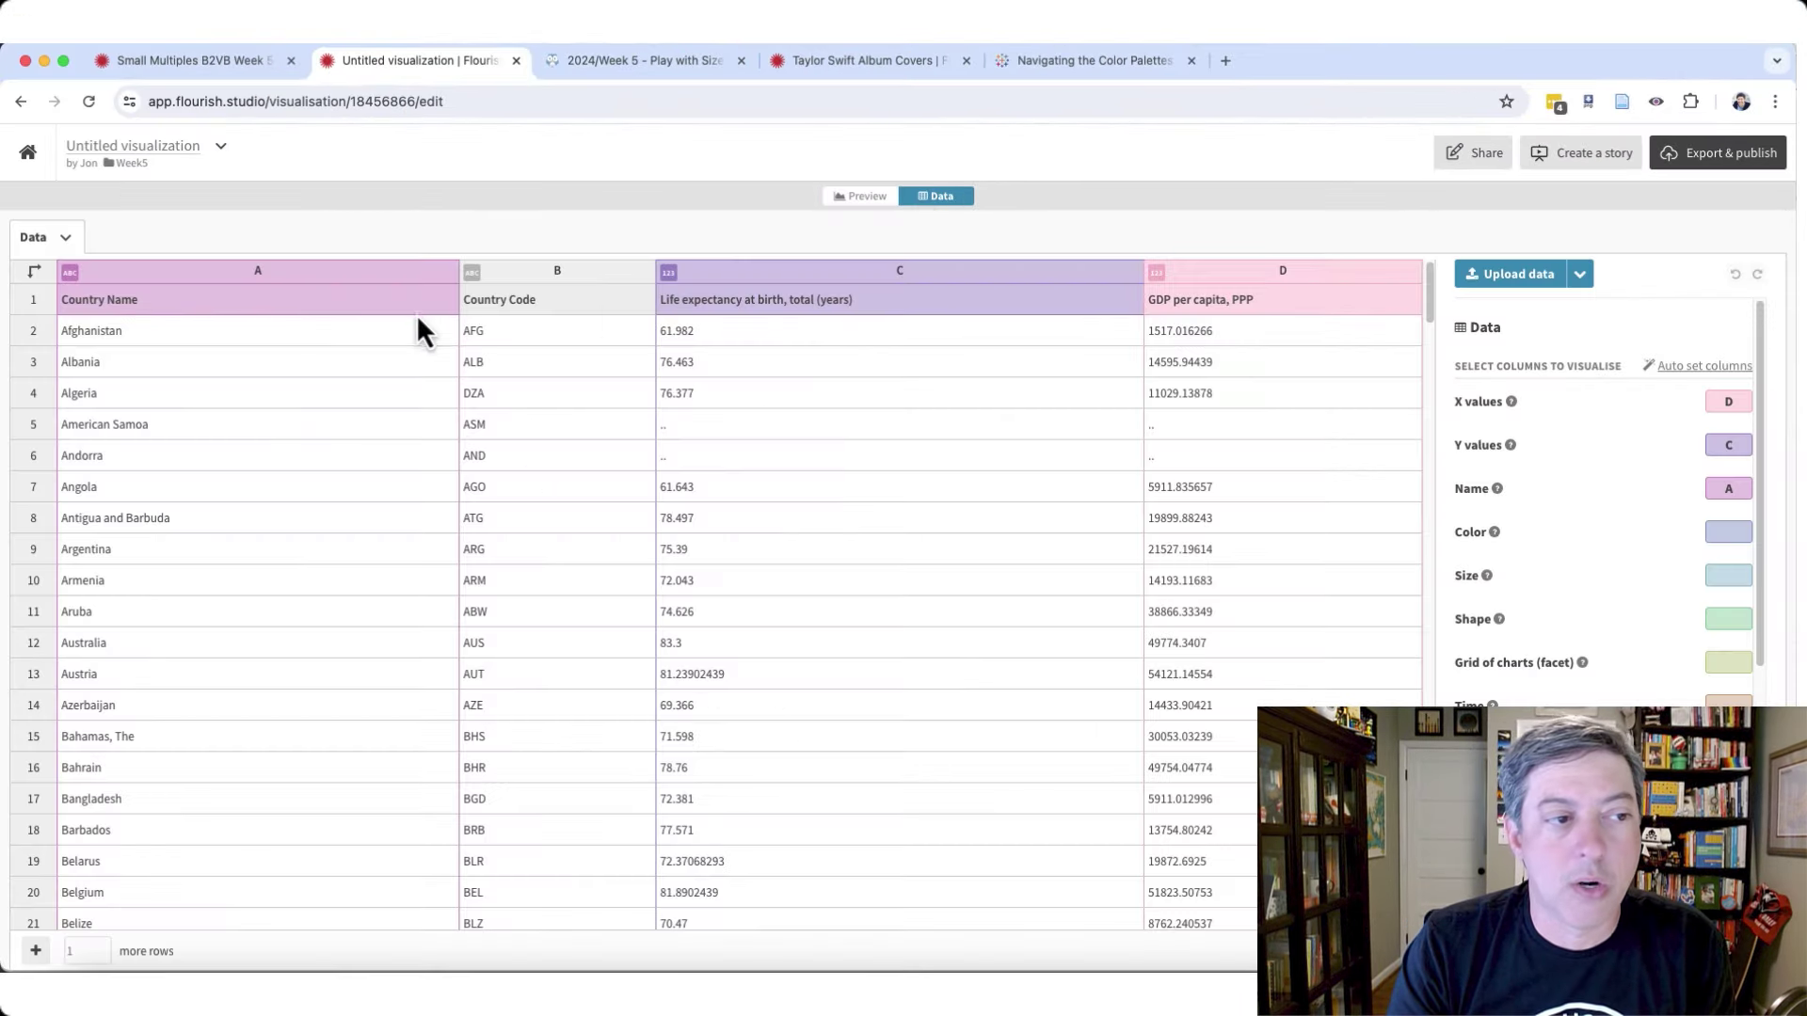
{"action": "left_click", "coordinate": [55, 246]}
{"action": "left_click", "coordinate": [84, 346]}
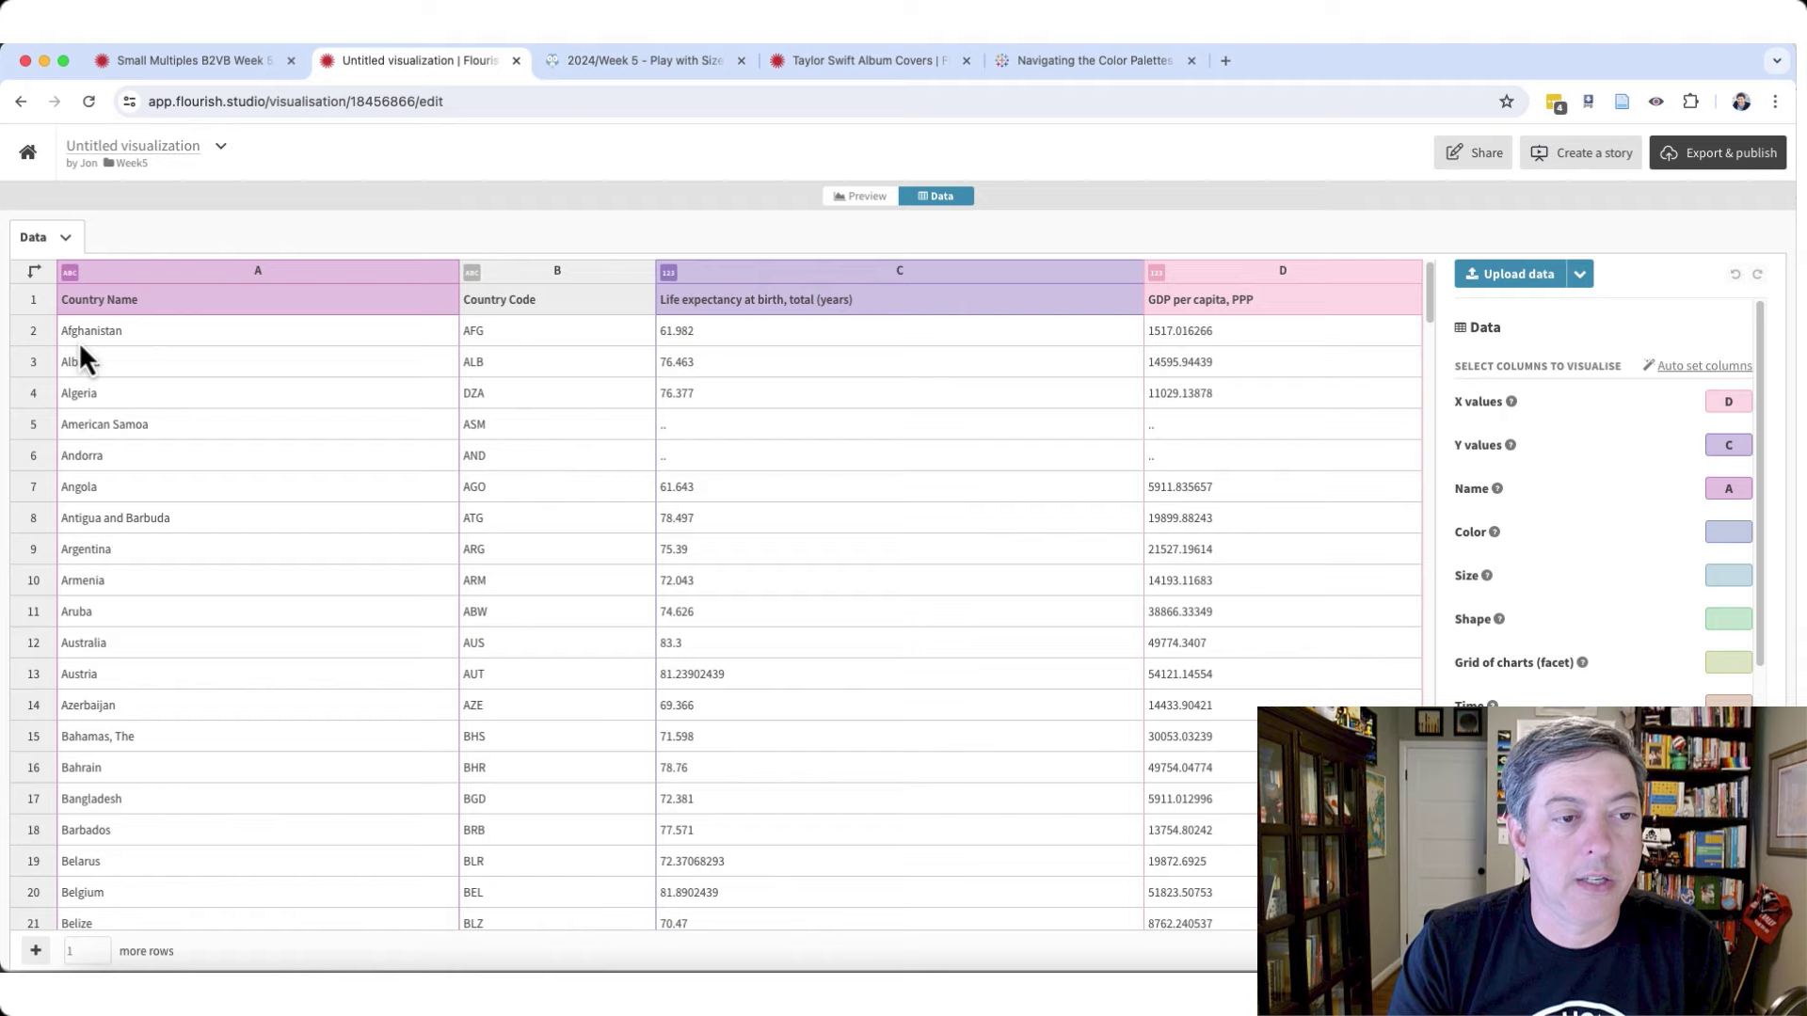
- Switch to the Excel workbook, delete the empty Column1 column after Color, and save the file from cell A1
{"action": "key", "text": "super+Tab"}
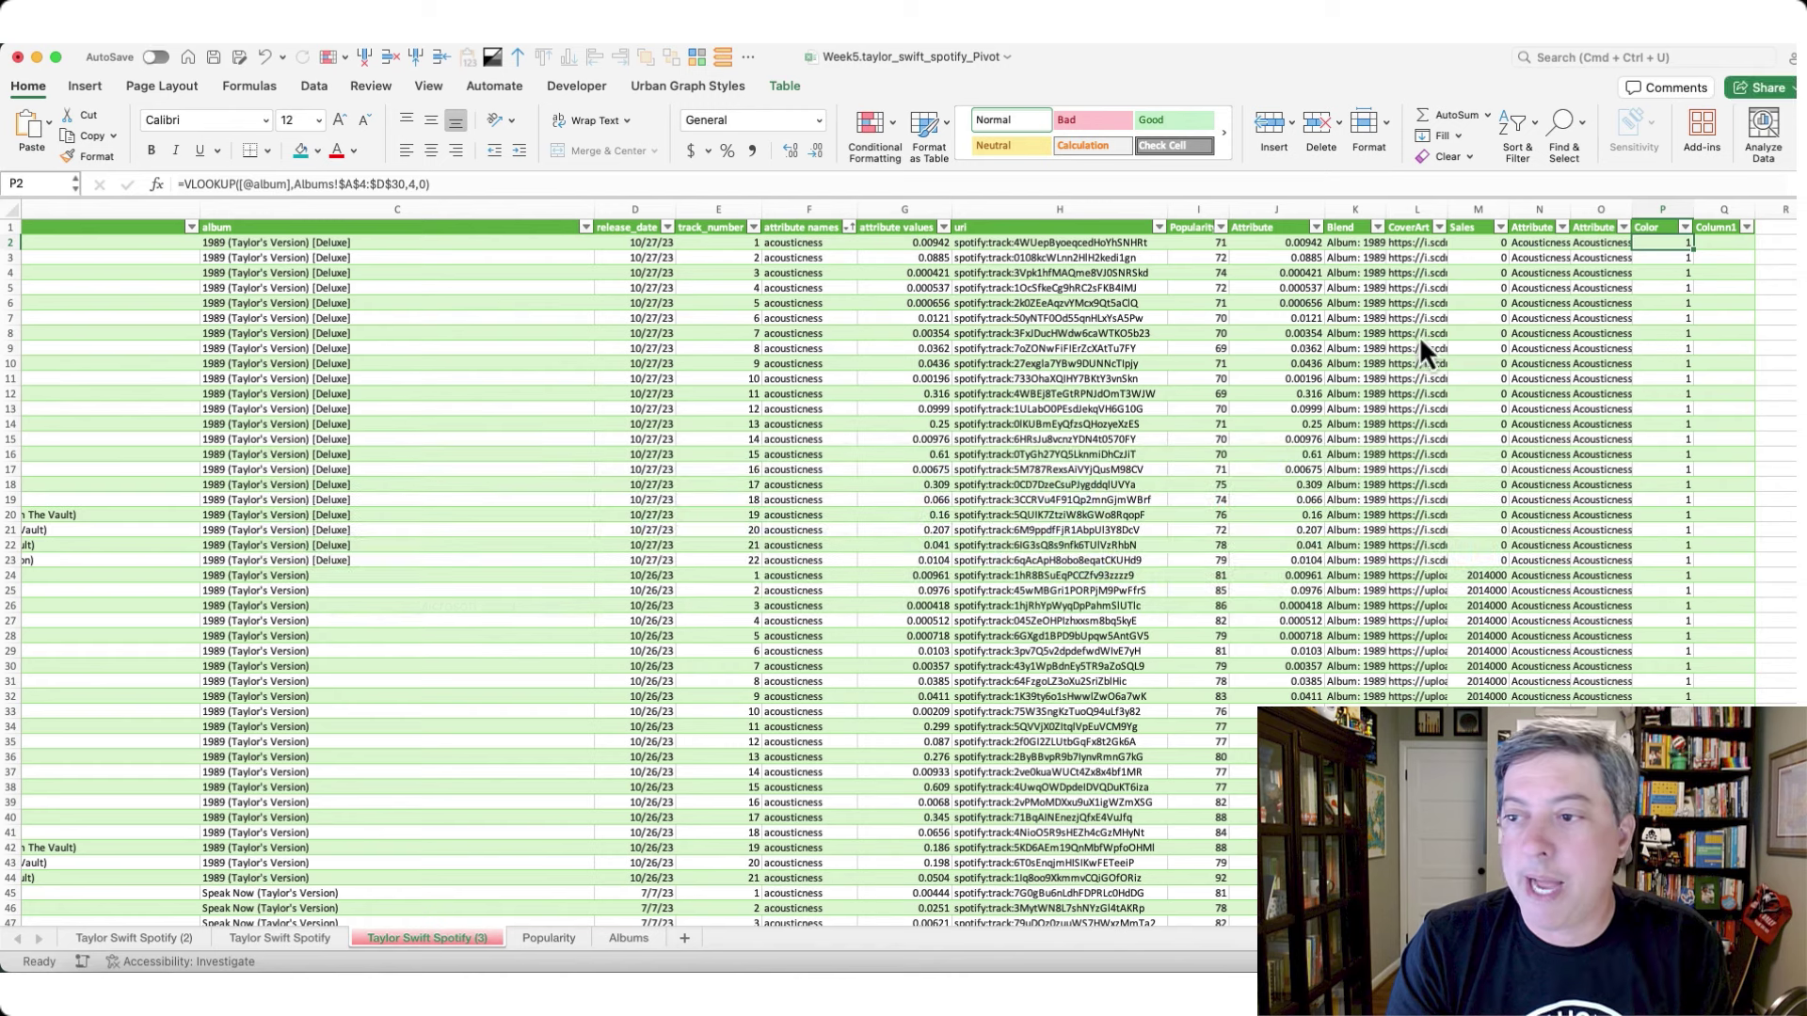
{"action": "left_click", "coordinate": [1711, 213]}
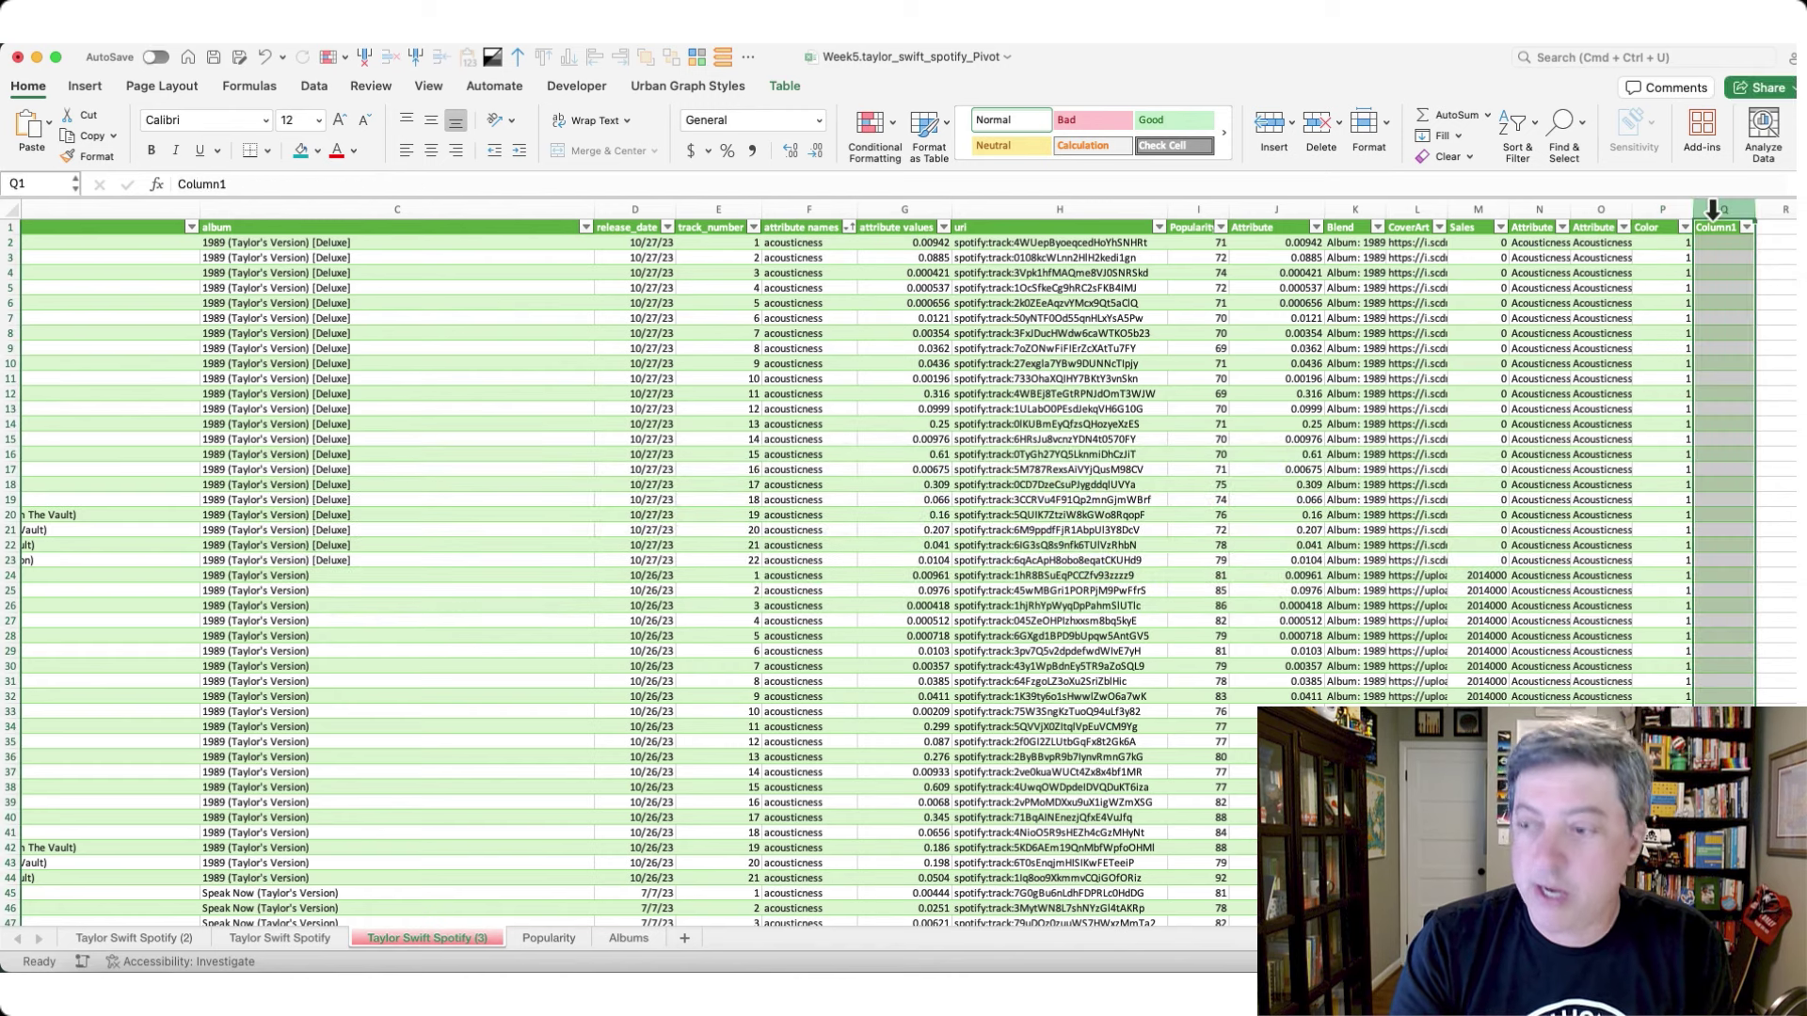
{"action": "right_click", "coordinate": [1721, 200]}
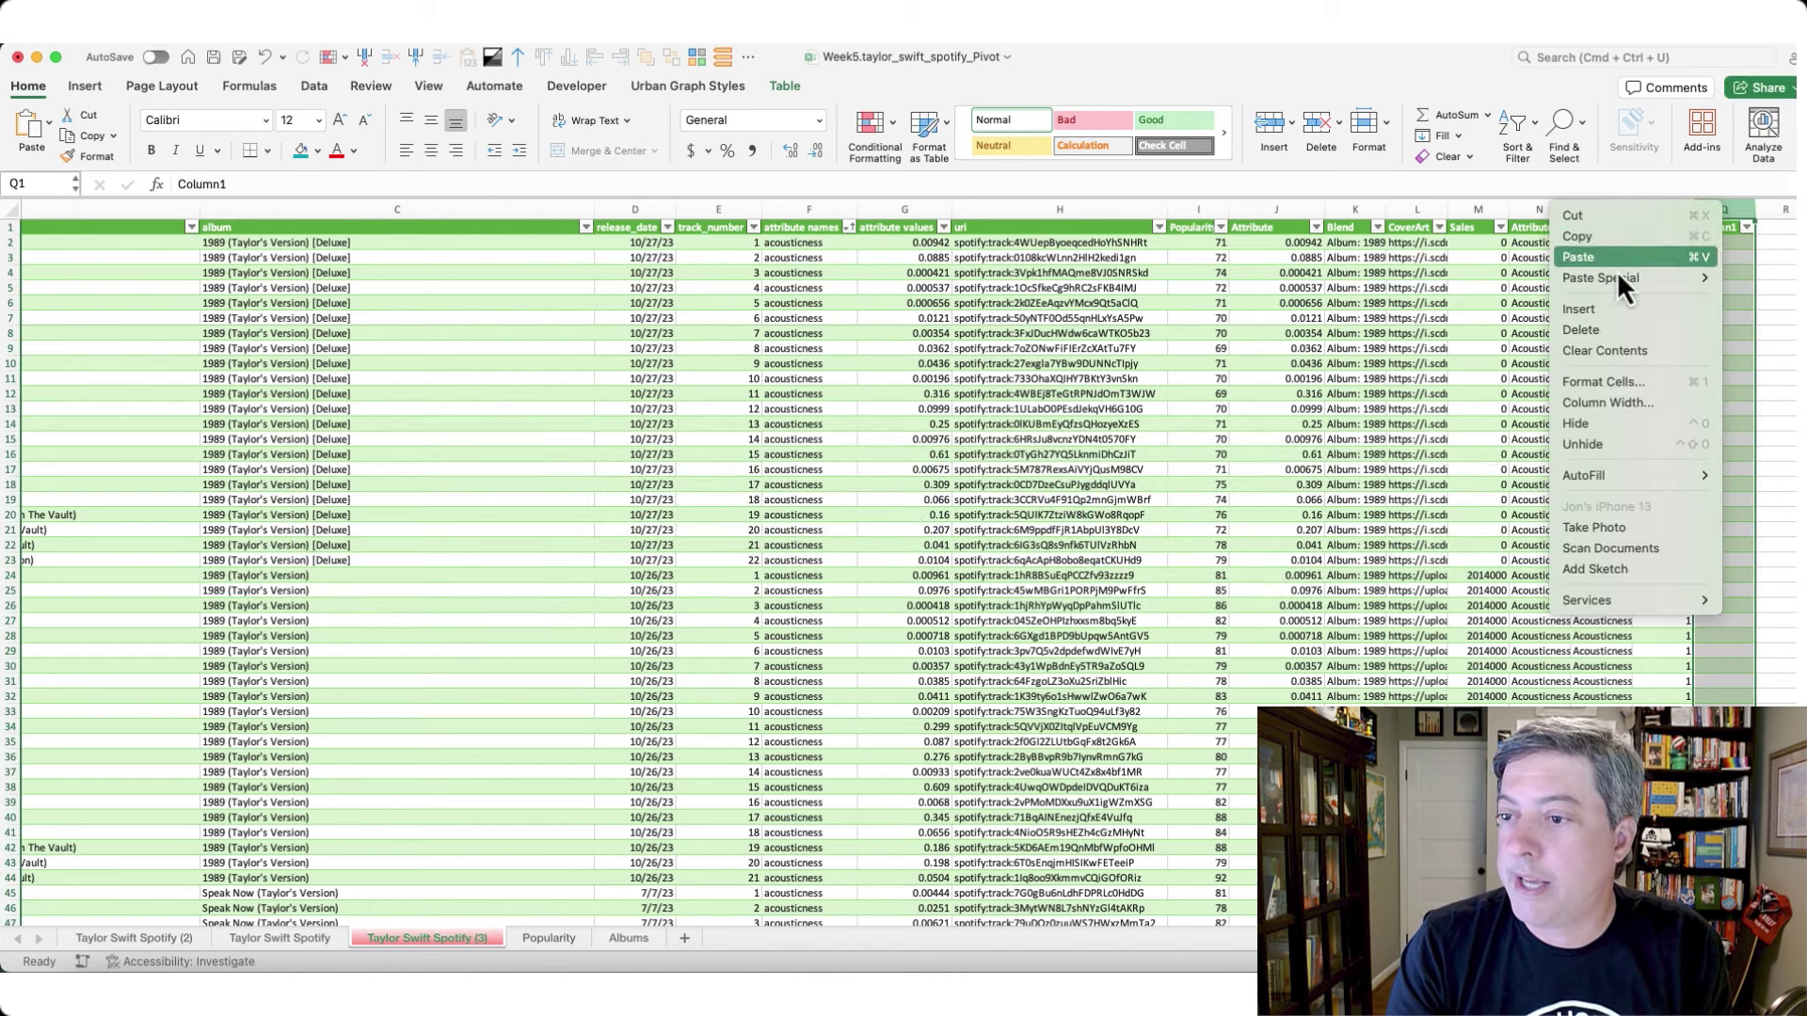
{"action": "left_click", "coordinate": [1591, 326]}
{"action": "key", "text": "ctrl+Home"}
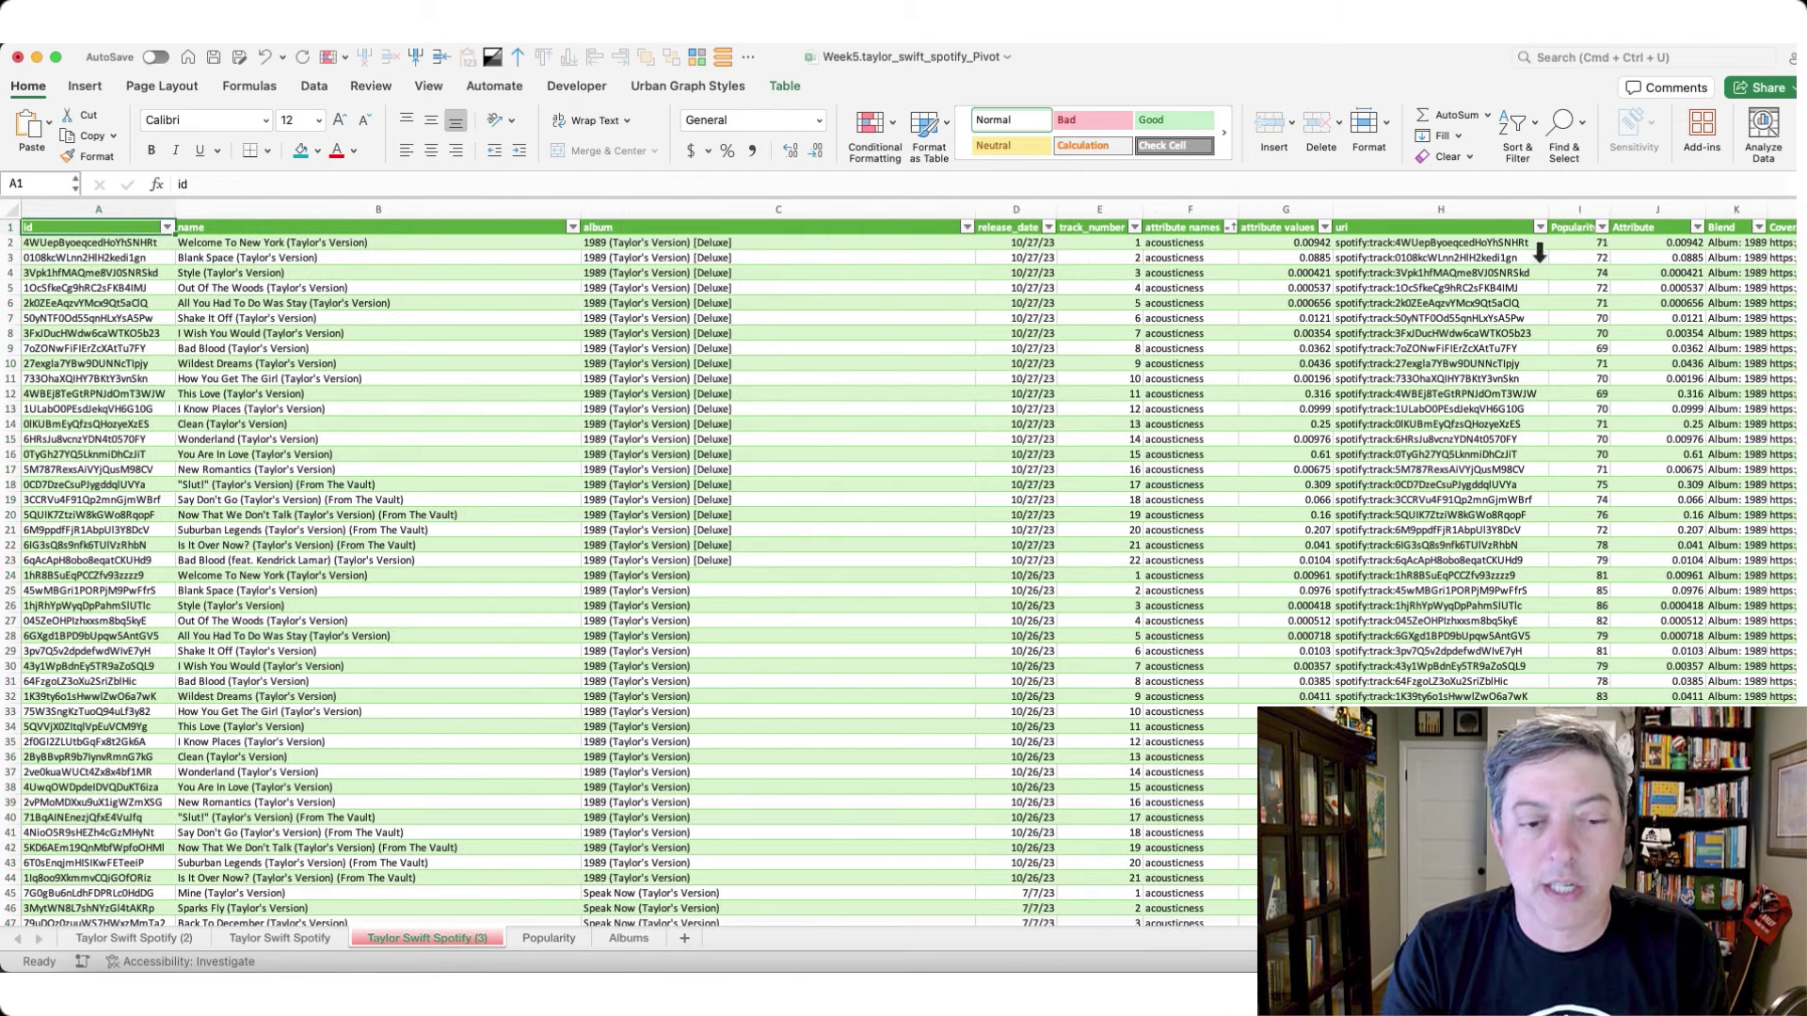
{"action": "key", "text": "super+s"}
- Switch back to Flourish, clear the sample data sheet, and upload Week5.taylor_swift_spotify_Pivot.xlsx from the B2VB folder
{"action": "key", "text": "super+Tab"}
{"action": "left_click", "coordinate": [491, 527]}
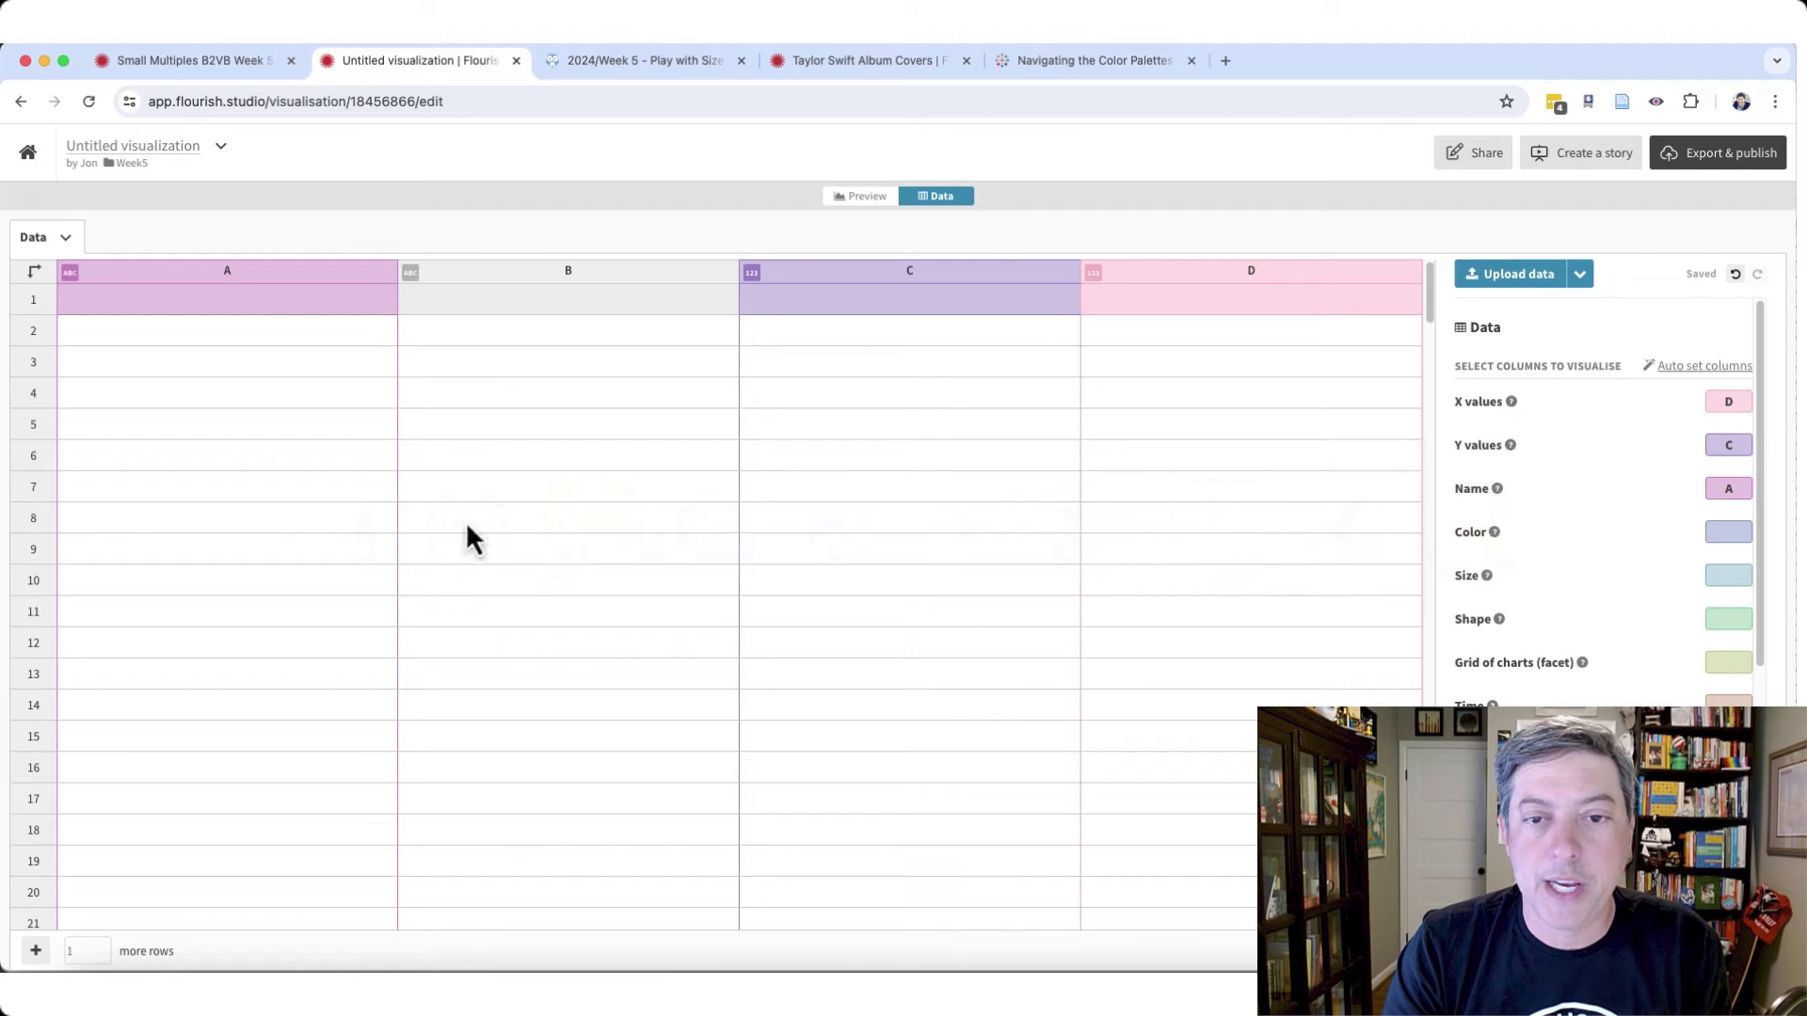
{"action": "left_click", "coordinate": [1519, 286]}
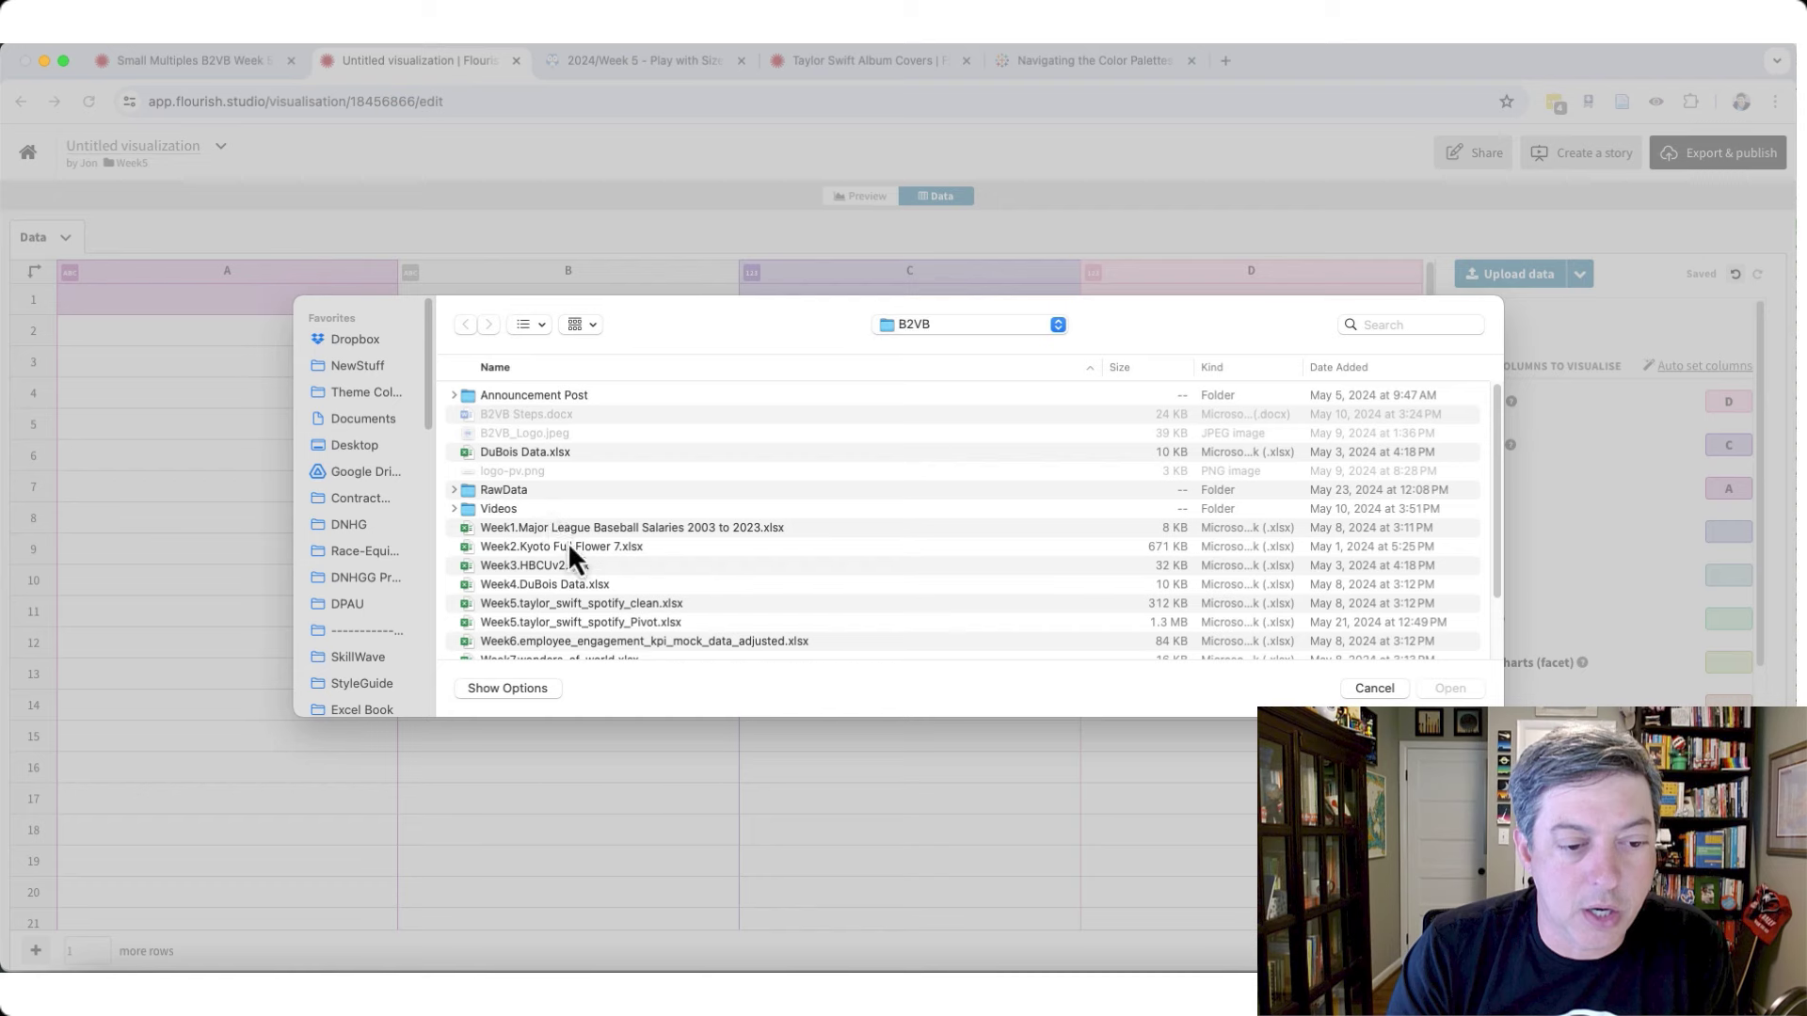
{"action": "scroll", "coordinate": [574, 556], "scroll_direction": "down", "scroll_amount": 3}
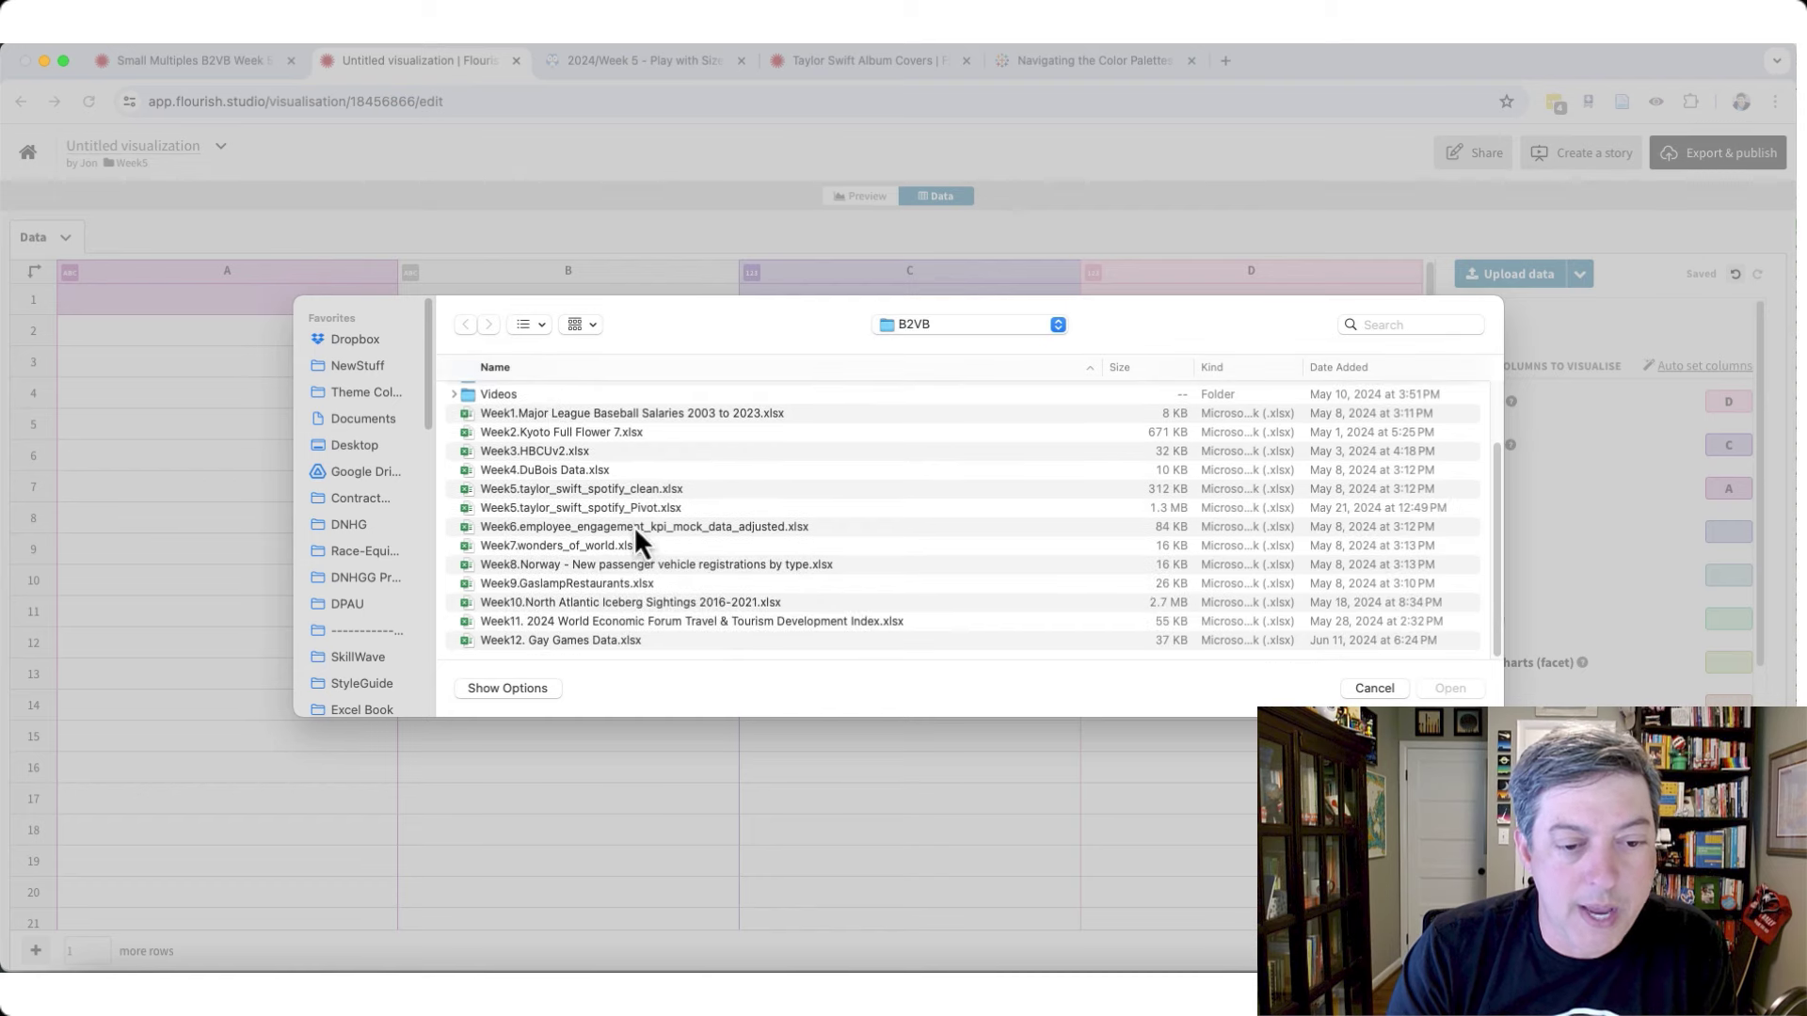
{"action": "left_click", "coordinate": [543, 509]}
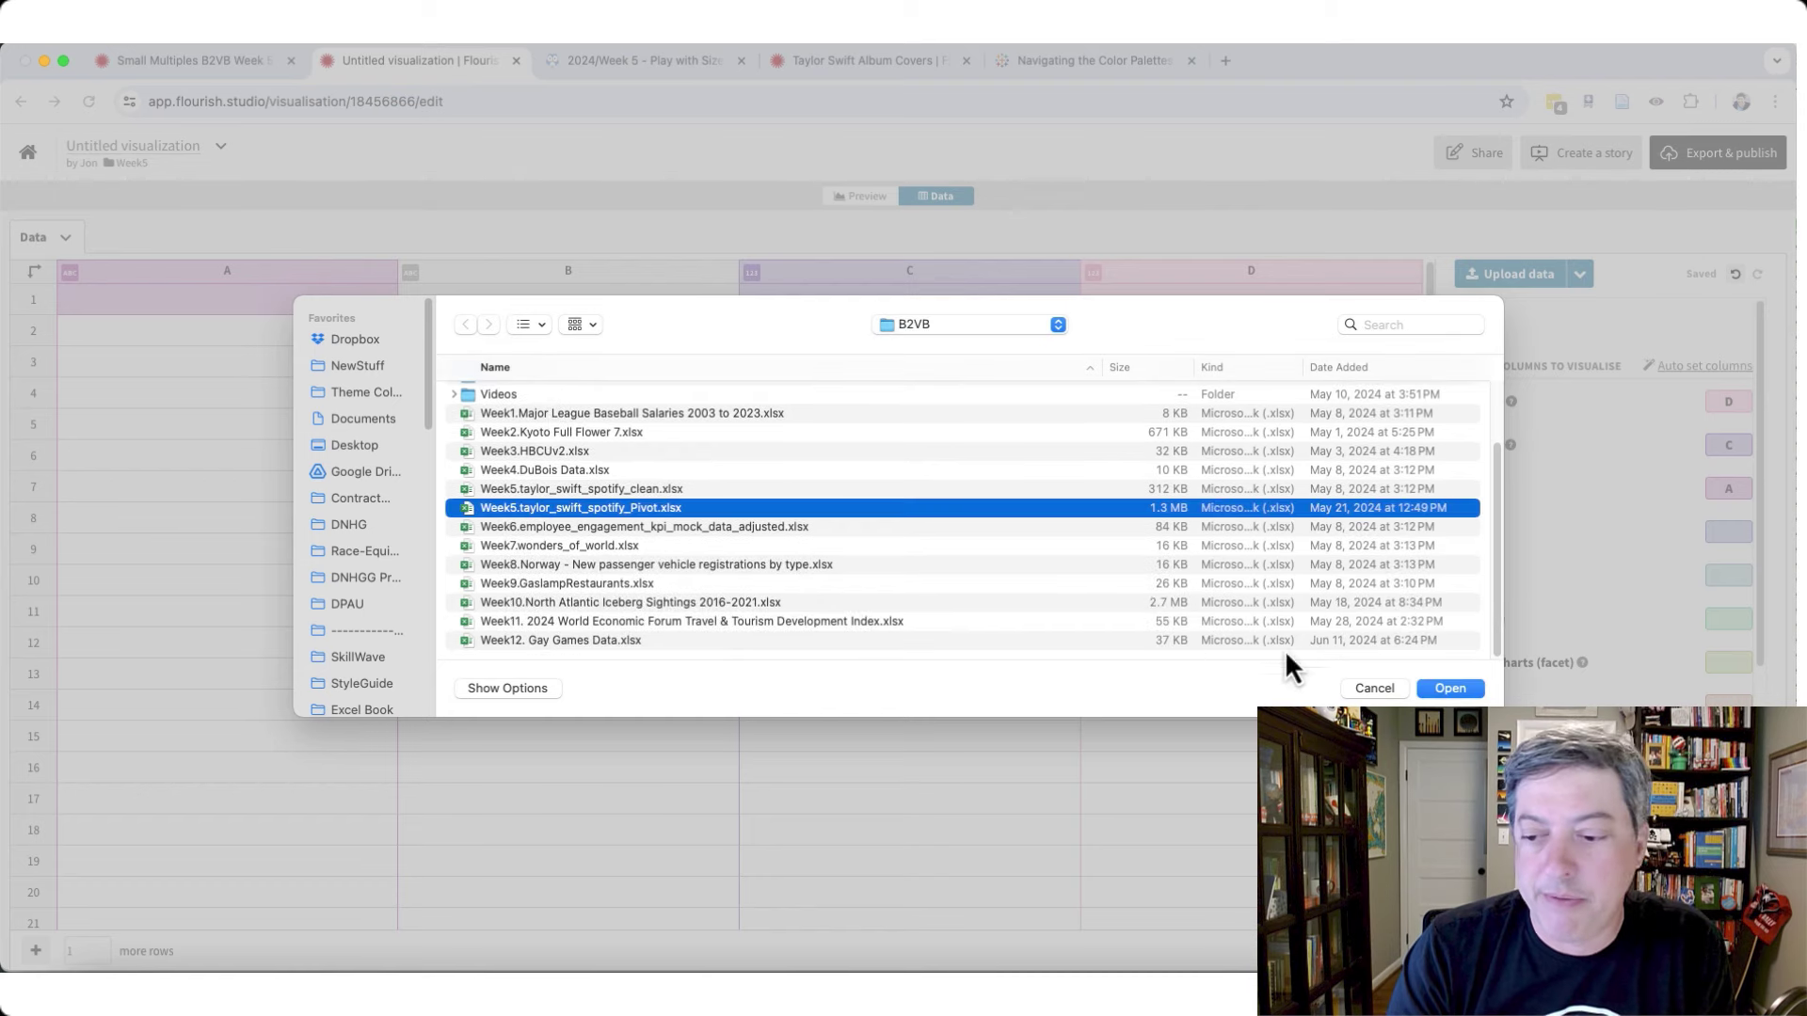
{"action": "left_click", "coordinate": [1439, 690]}
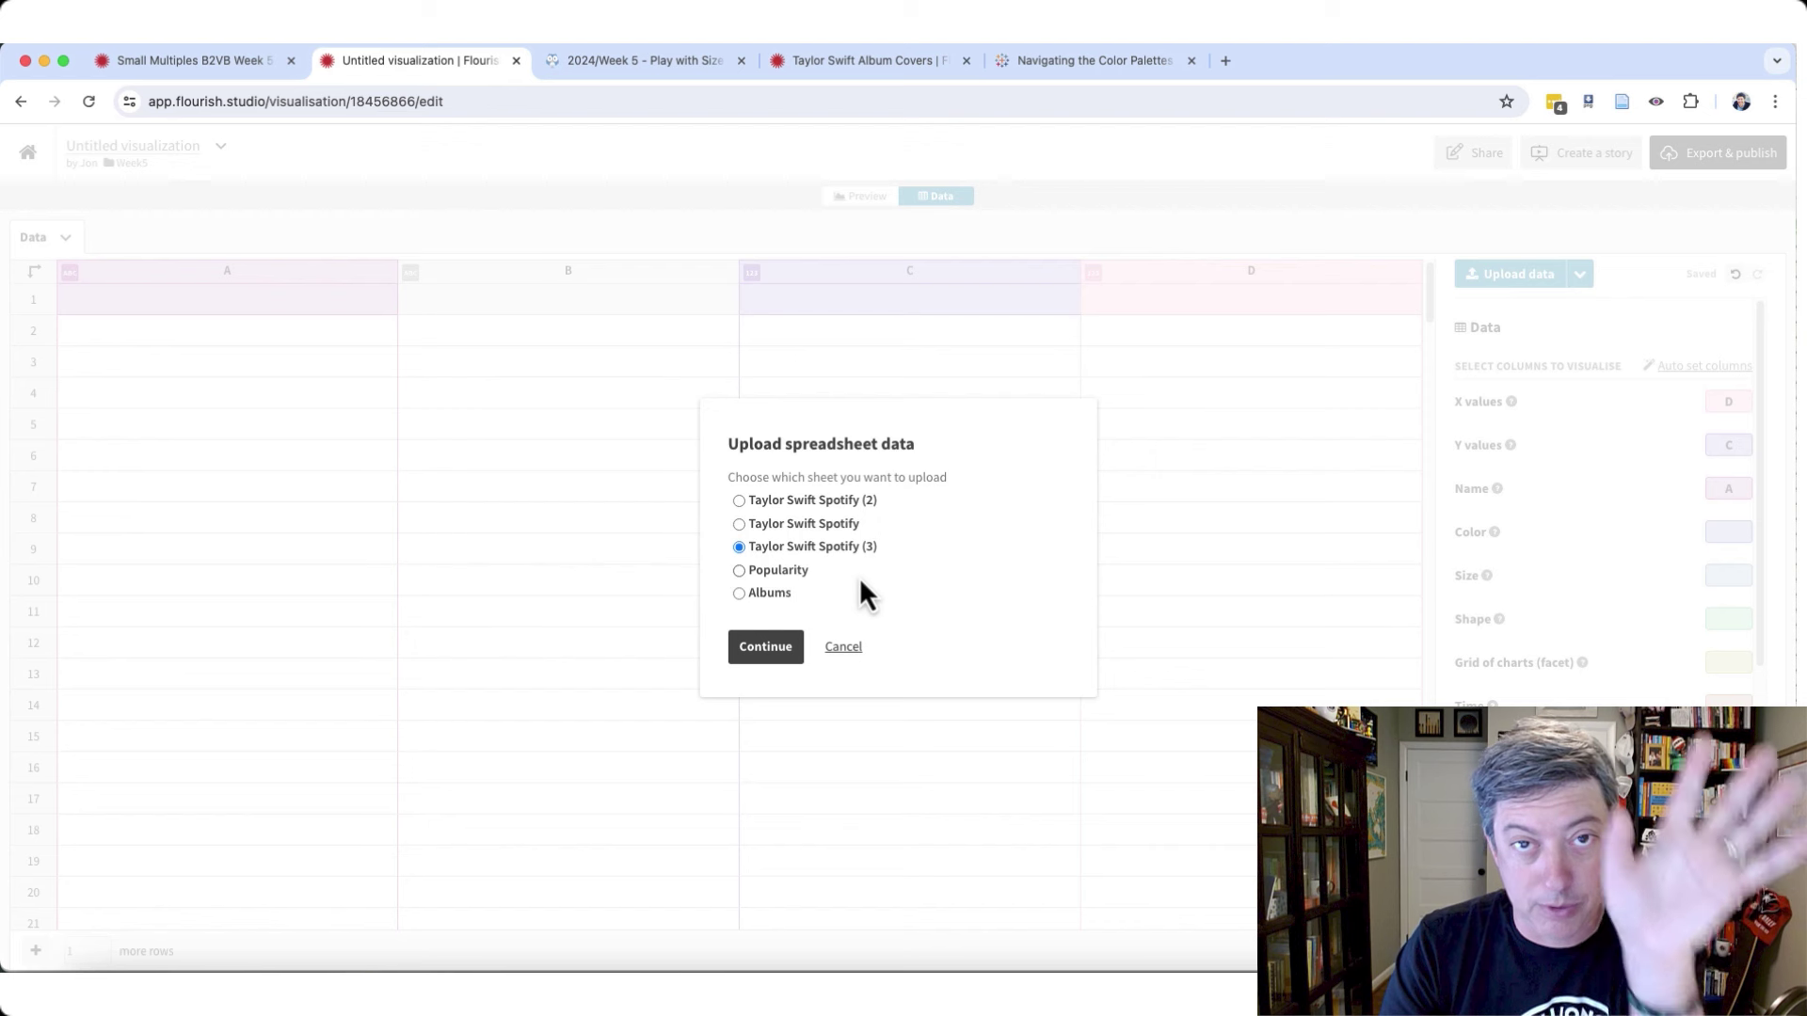
- Import the Taylor Swift Spotify (3) sheet, keeping data type interpretation and automatic column selection enabled
{"action": "left_click", "coordinate": [786, 647]}
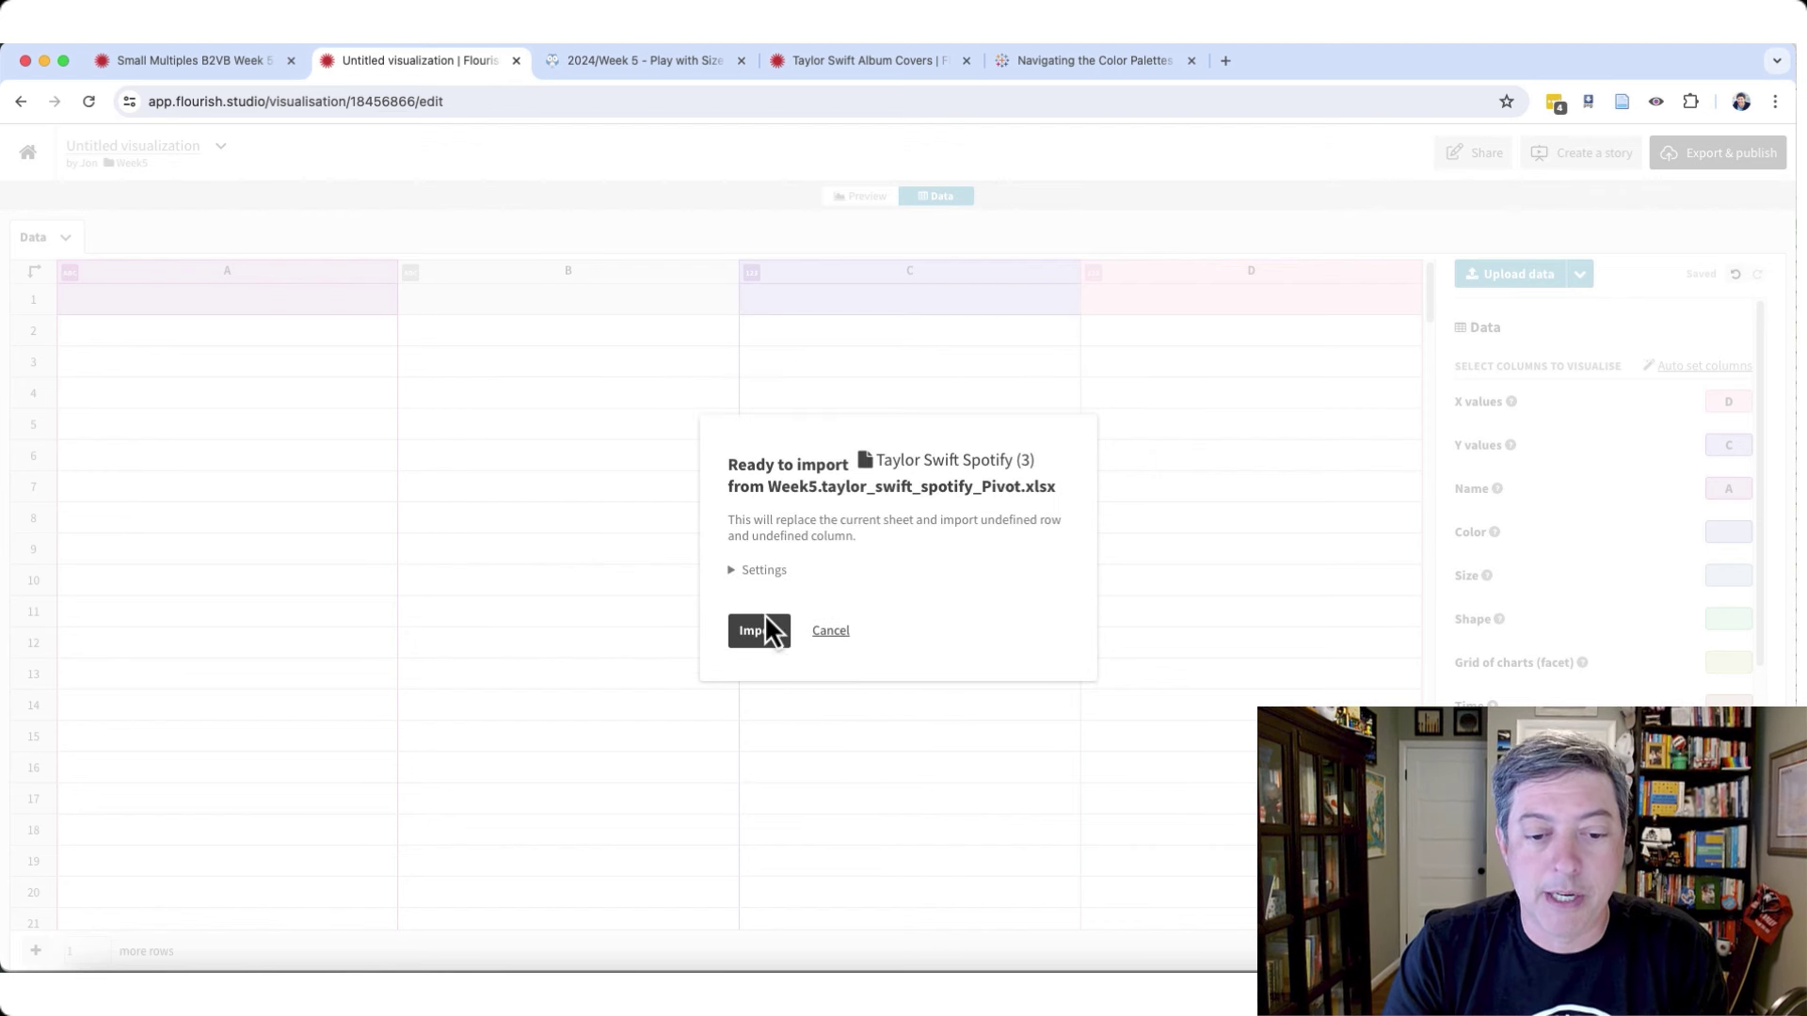
{"action": "left_click", "coordinate": [761, 570]}
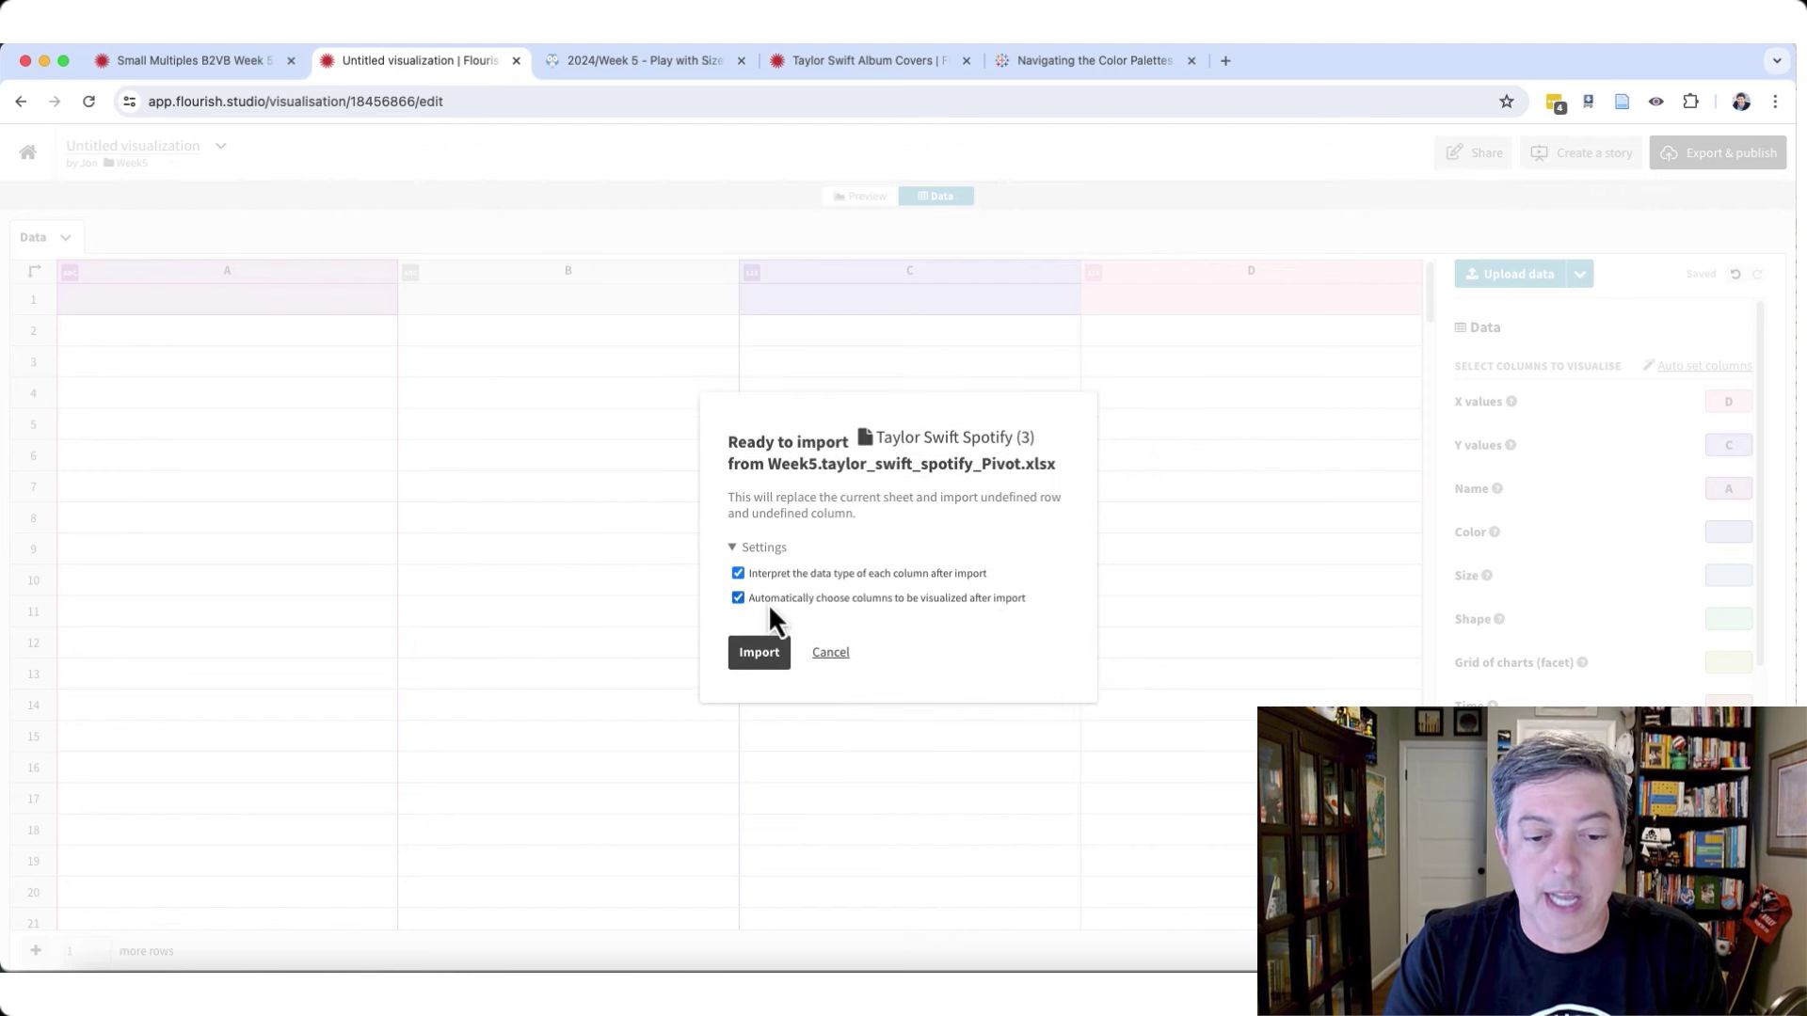
{"action": "left_click", "coordinate": [764, 656]}
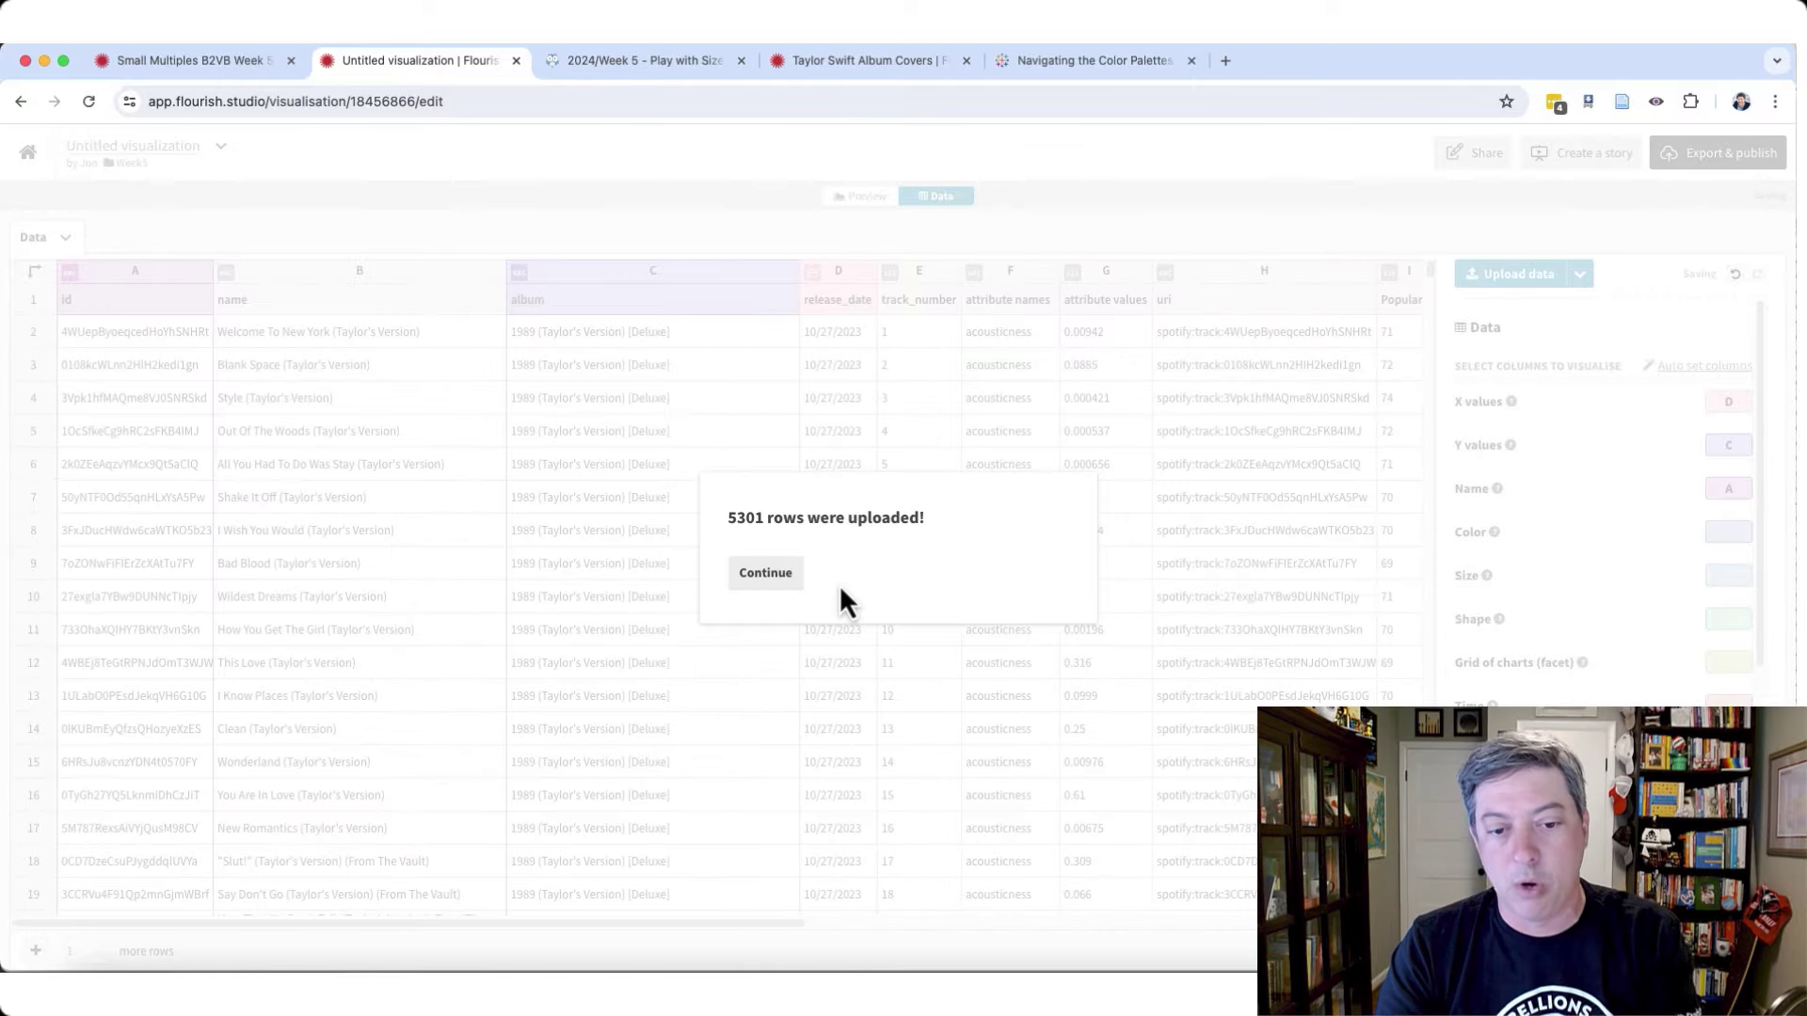
{"action": "left_click", "coordinate": [783, 578]}
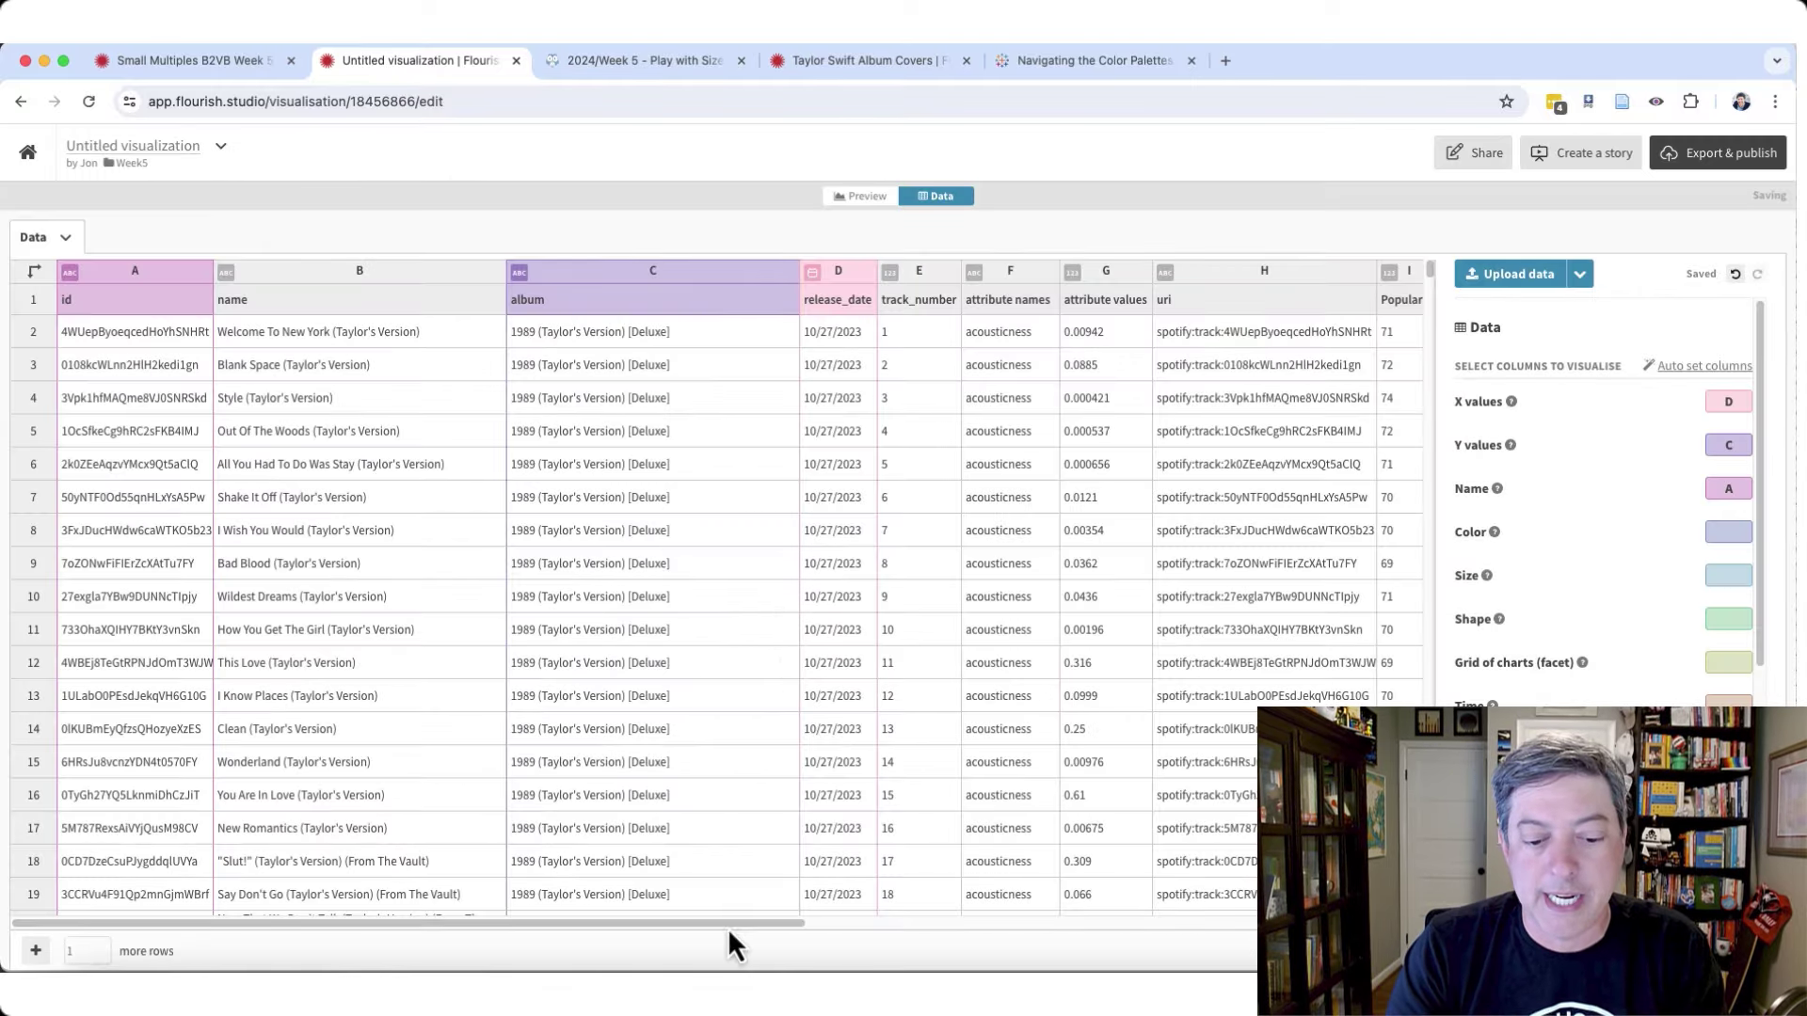
- Assign column J (Attribute) to the X values and column I (Popularity) to the Y values
{"action": "left_click_drag", "start_coordinate": [733, 922], "coordinate": [461, 904]}
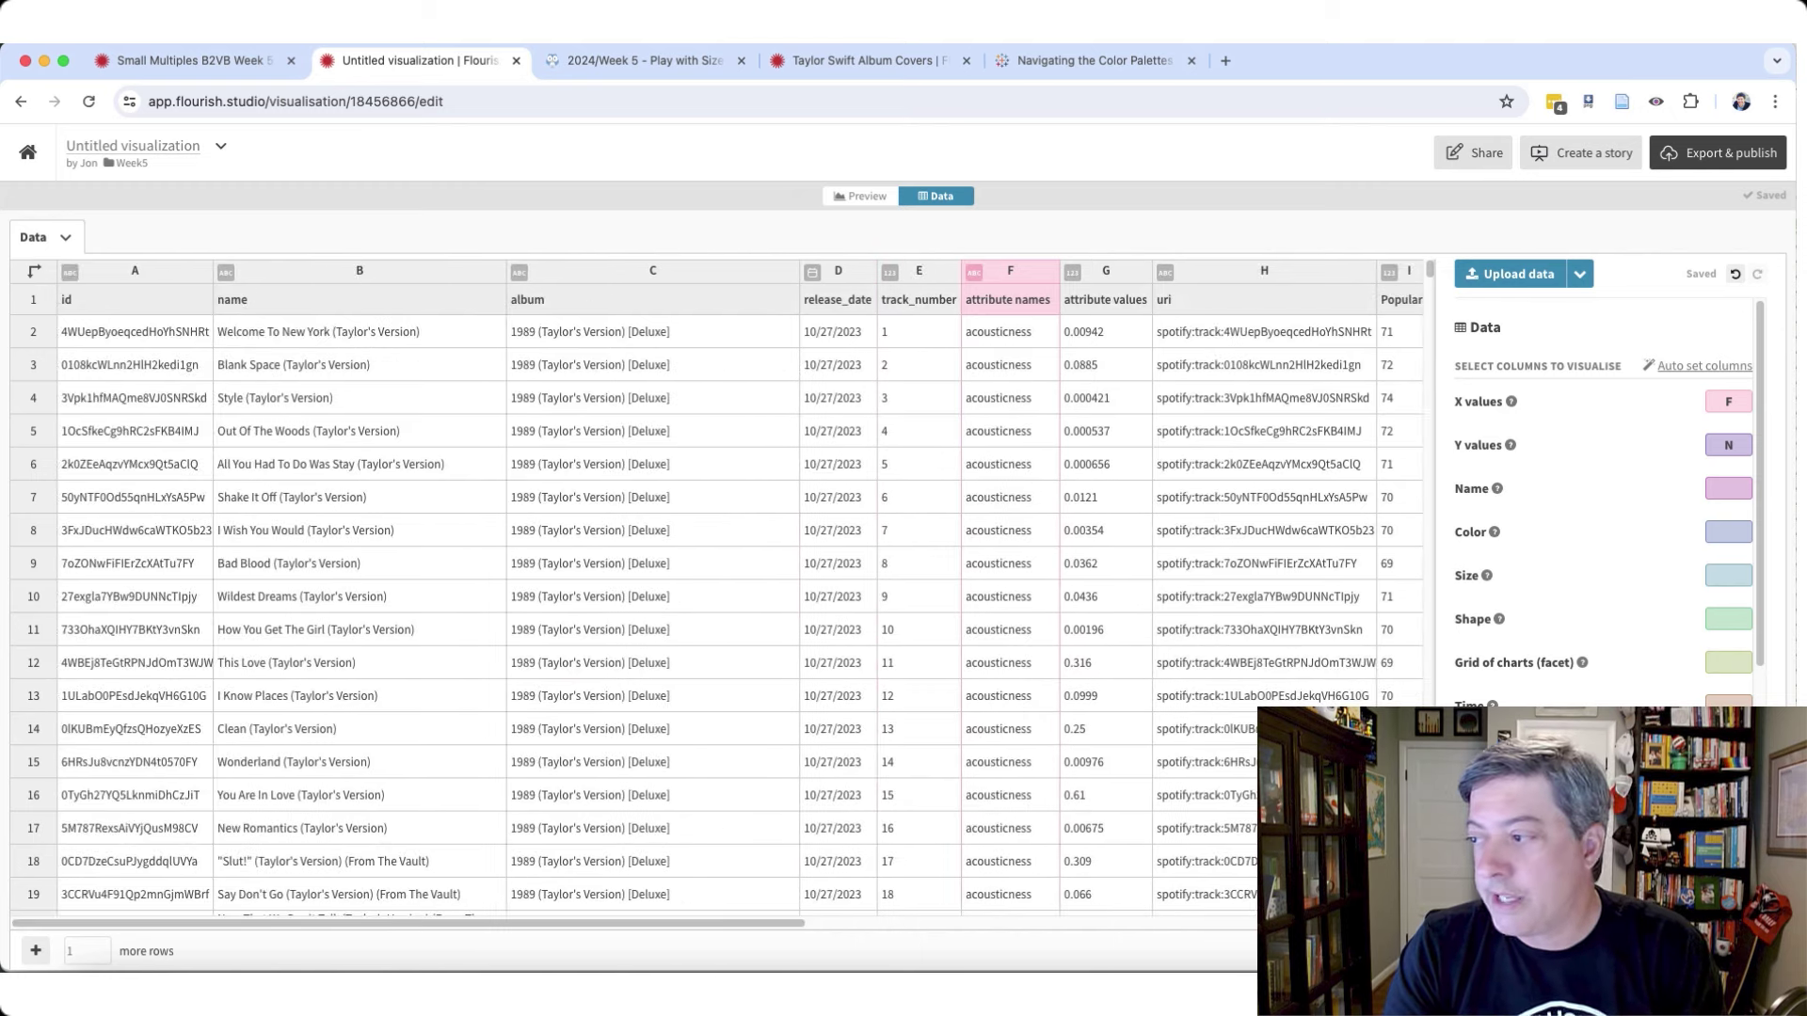
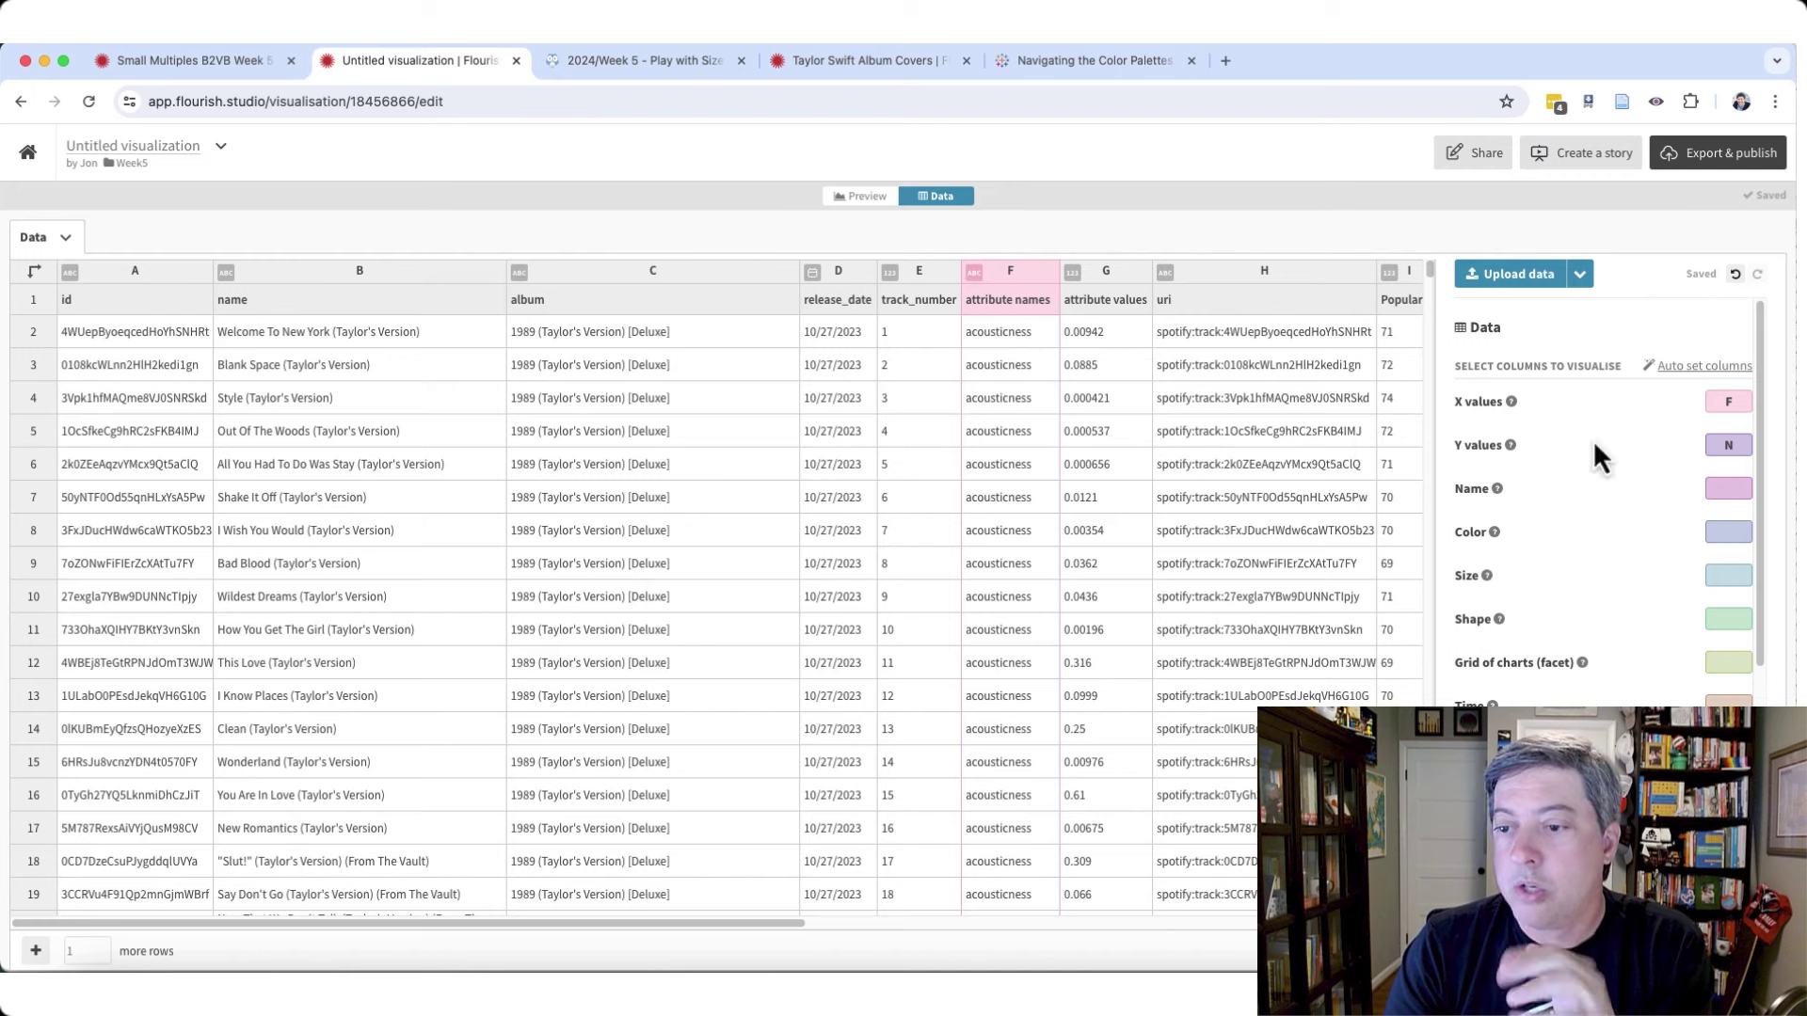
{"action": "left_click", "coordinate": [1742, 397]}
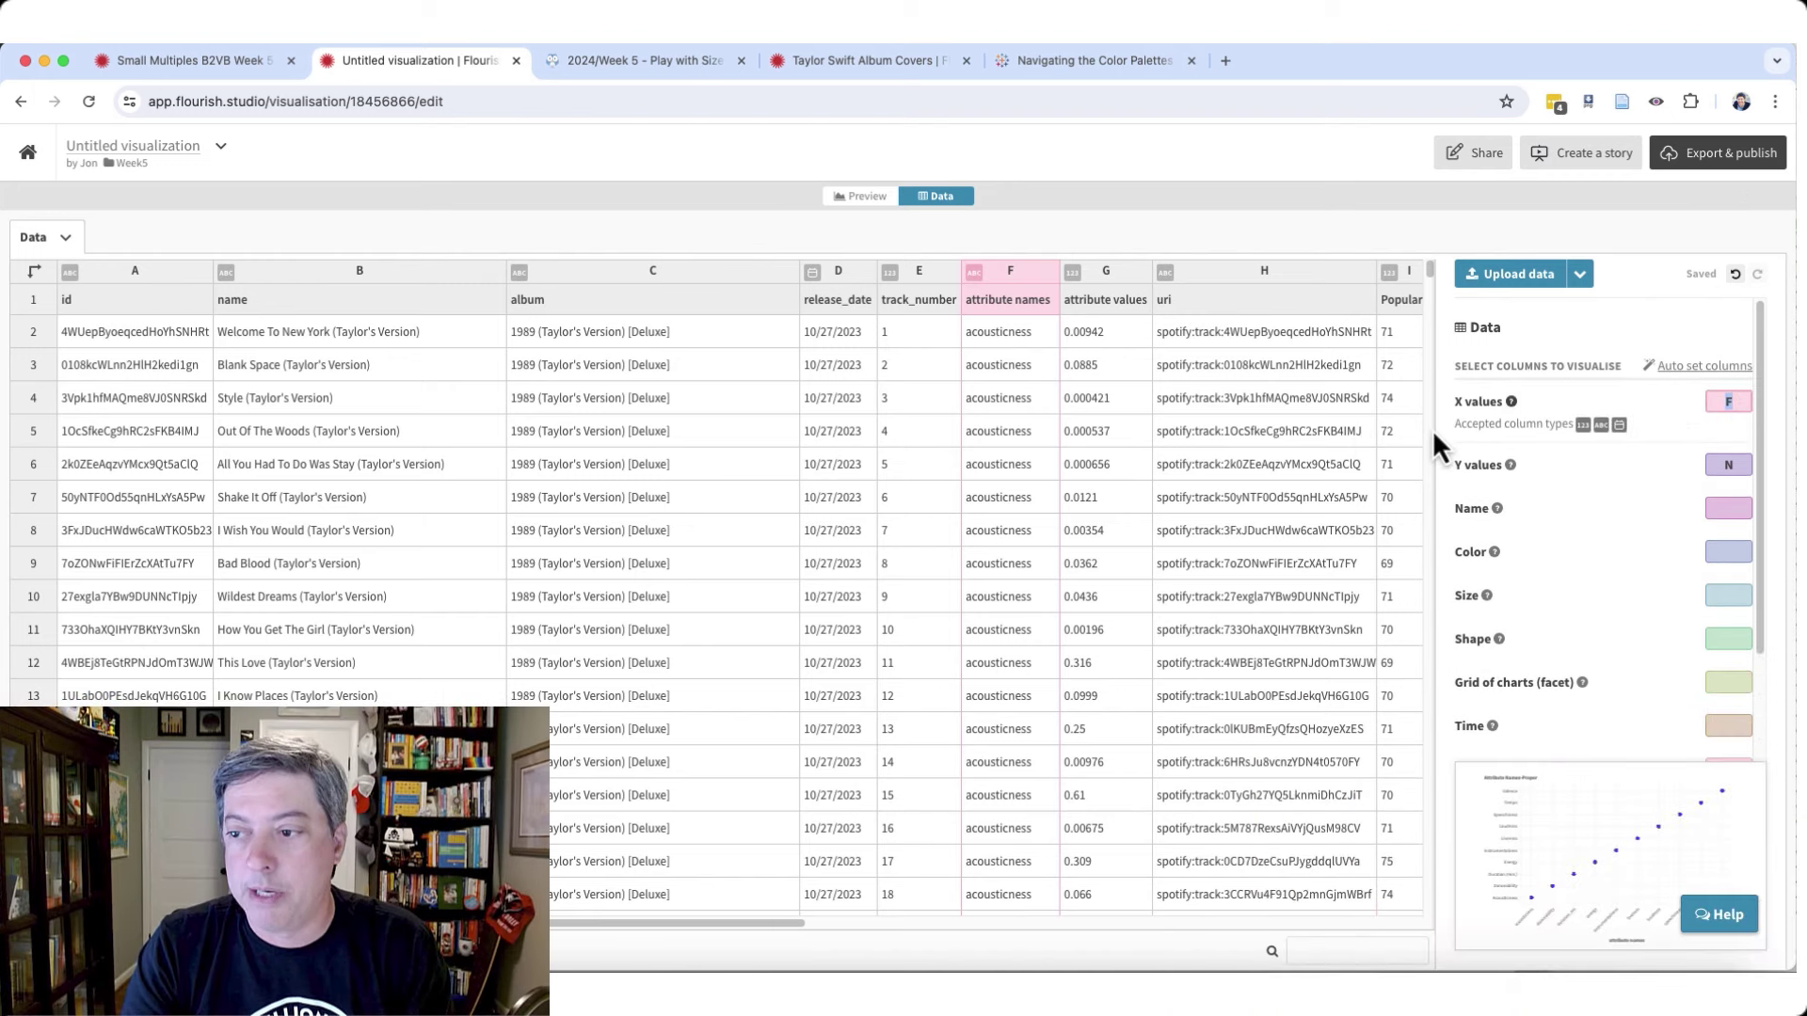
{"action": "type", "text": "G"}
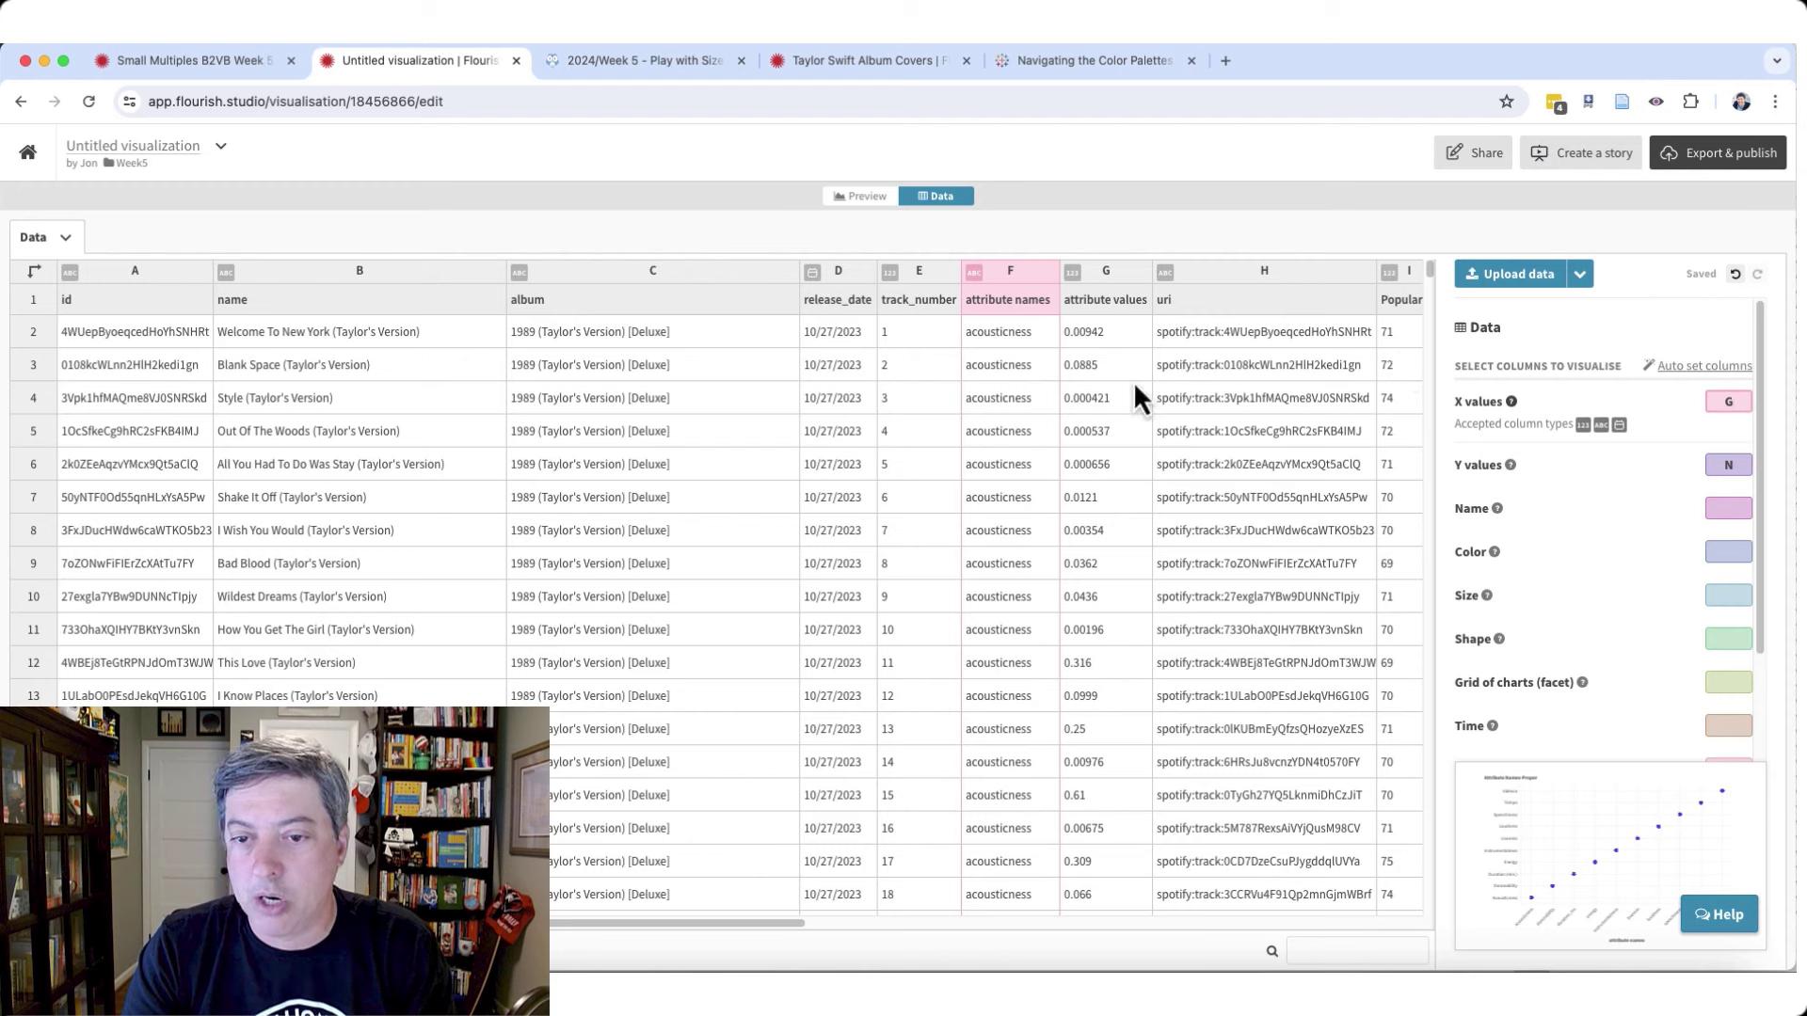
{"action": "left_click_drag", "start_coordinate": [732, 920], "coordinate": [866, 933]}
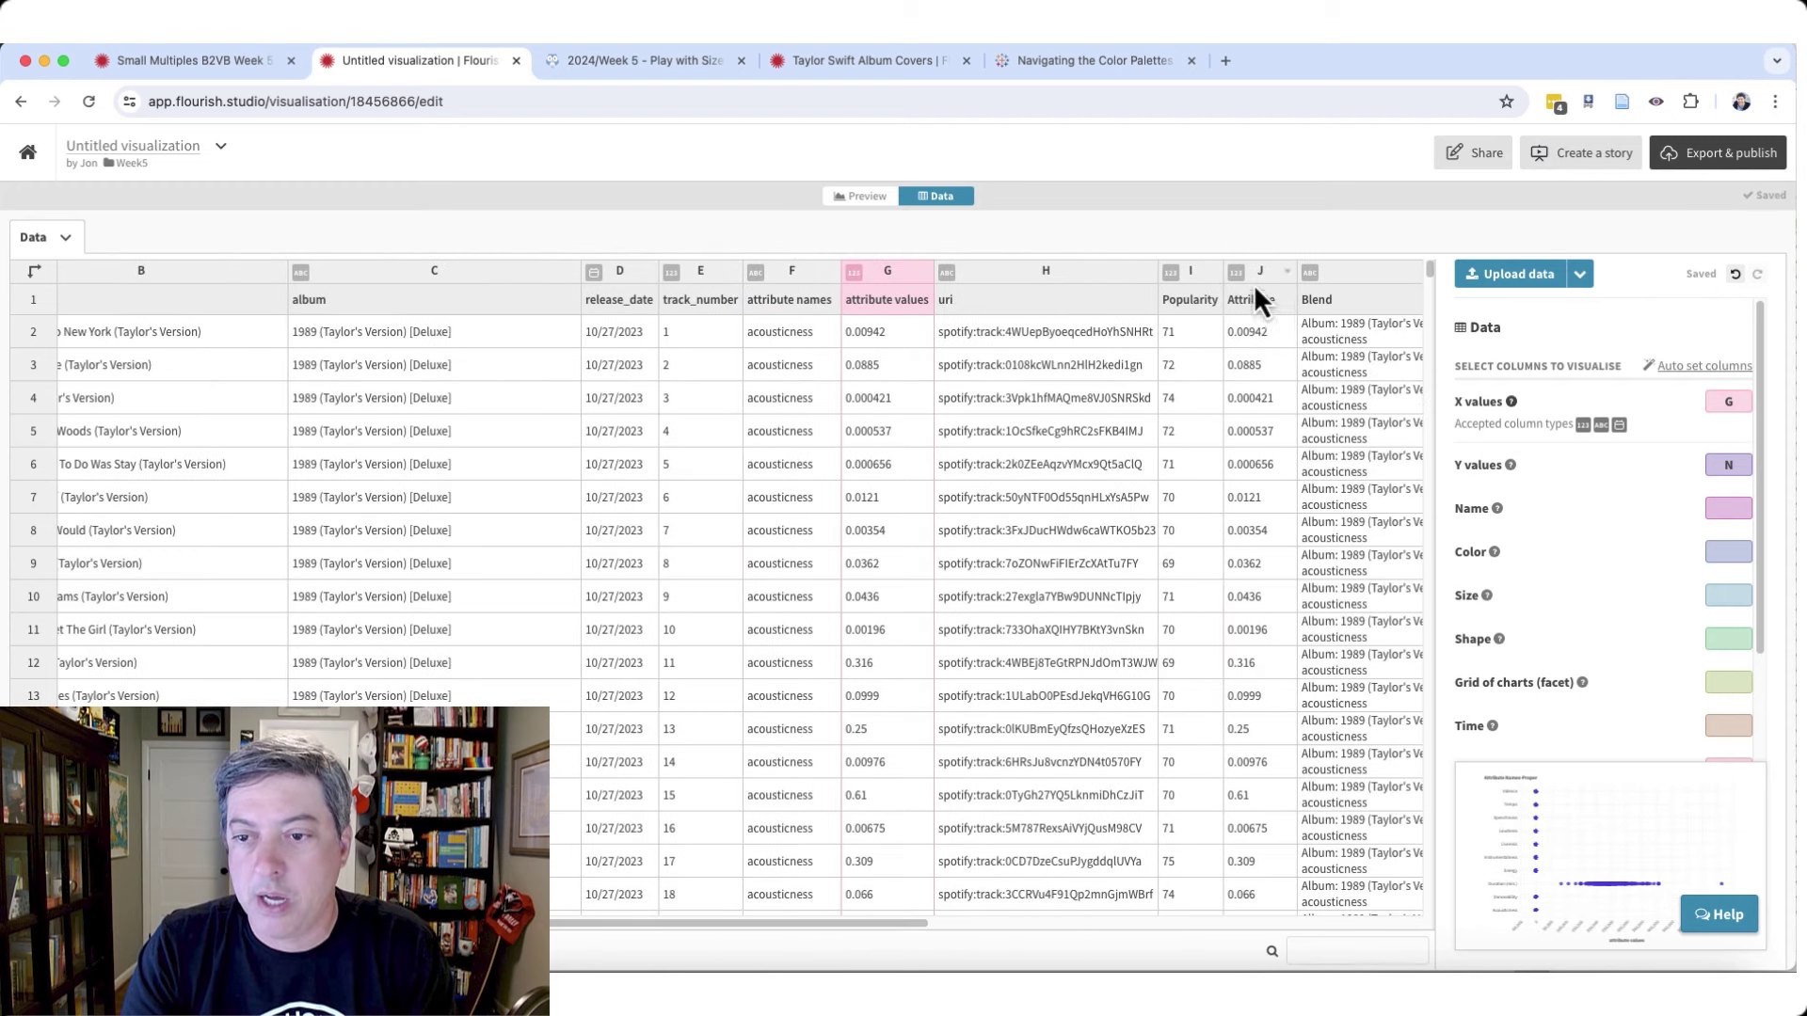
{"action": "left_click", "coordinate": [1731, 402]}
{"action": "type", "text": "J"}
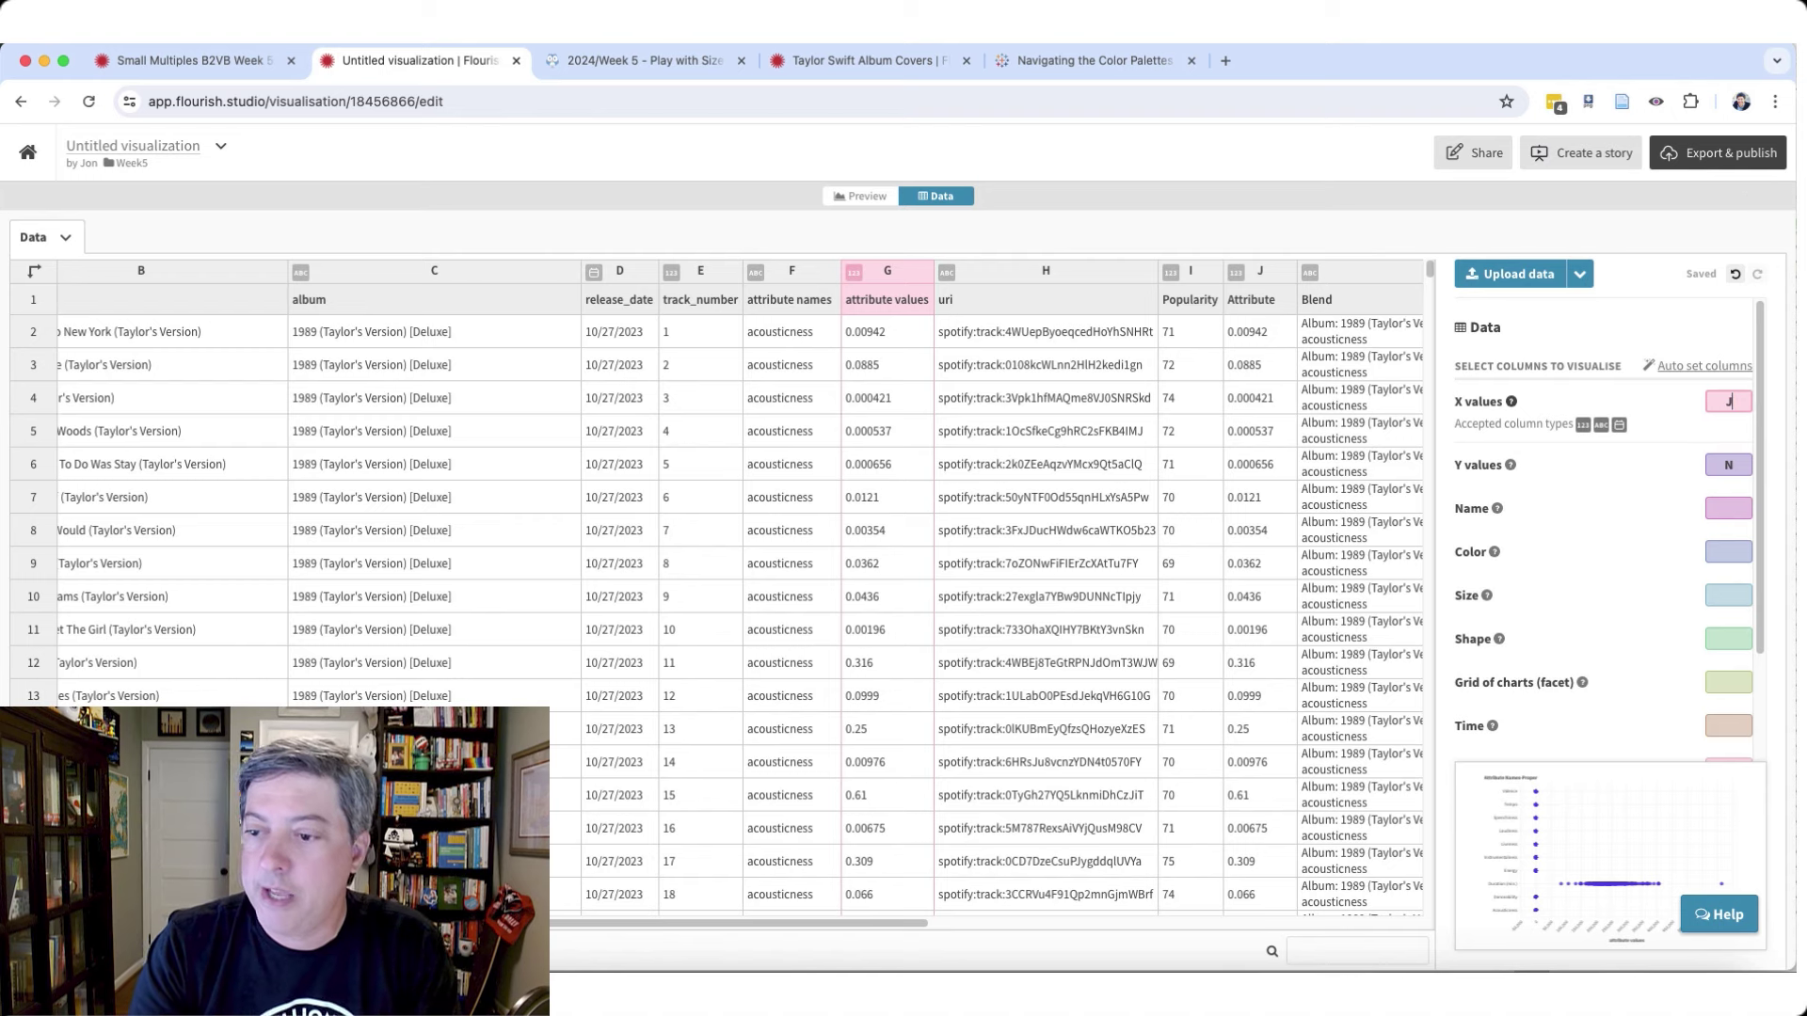
{"action": "key", "text": "Return"}
{"action": "left_click", "coordinate": [1734, 467]}
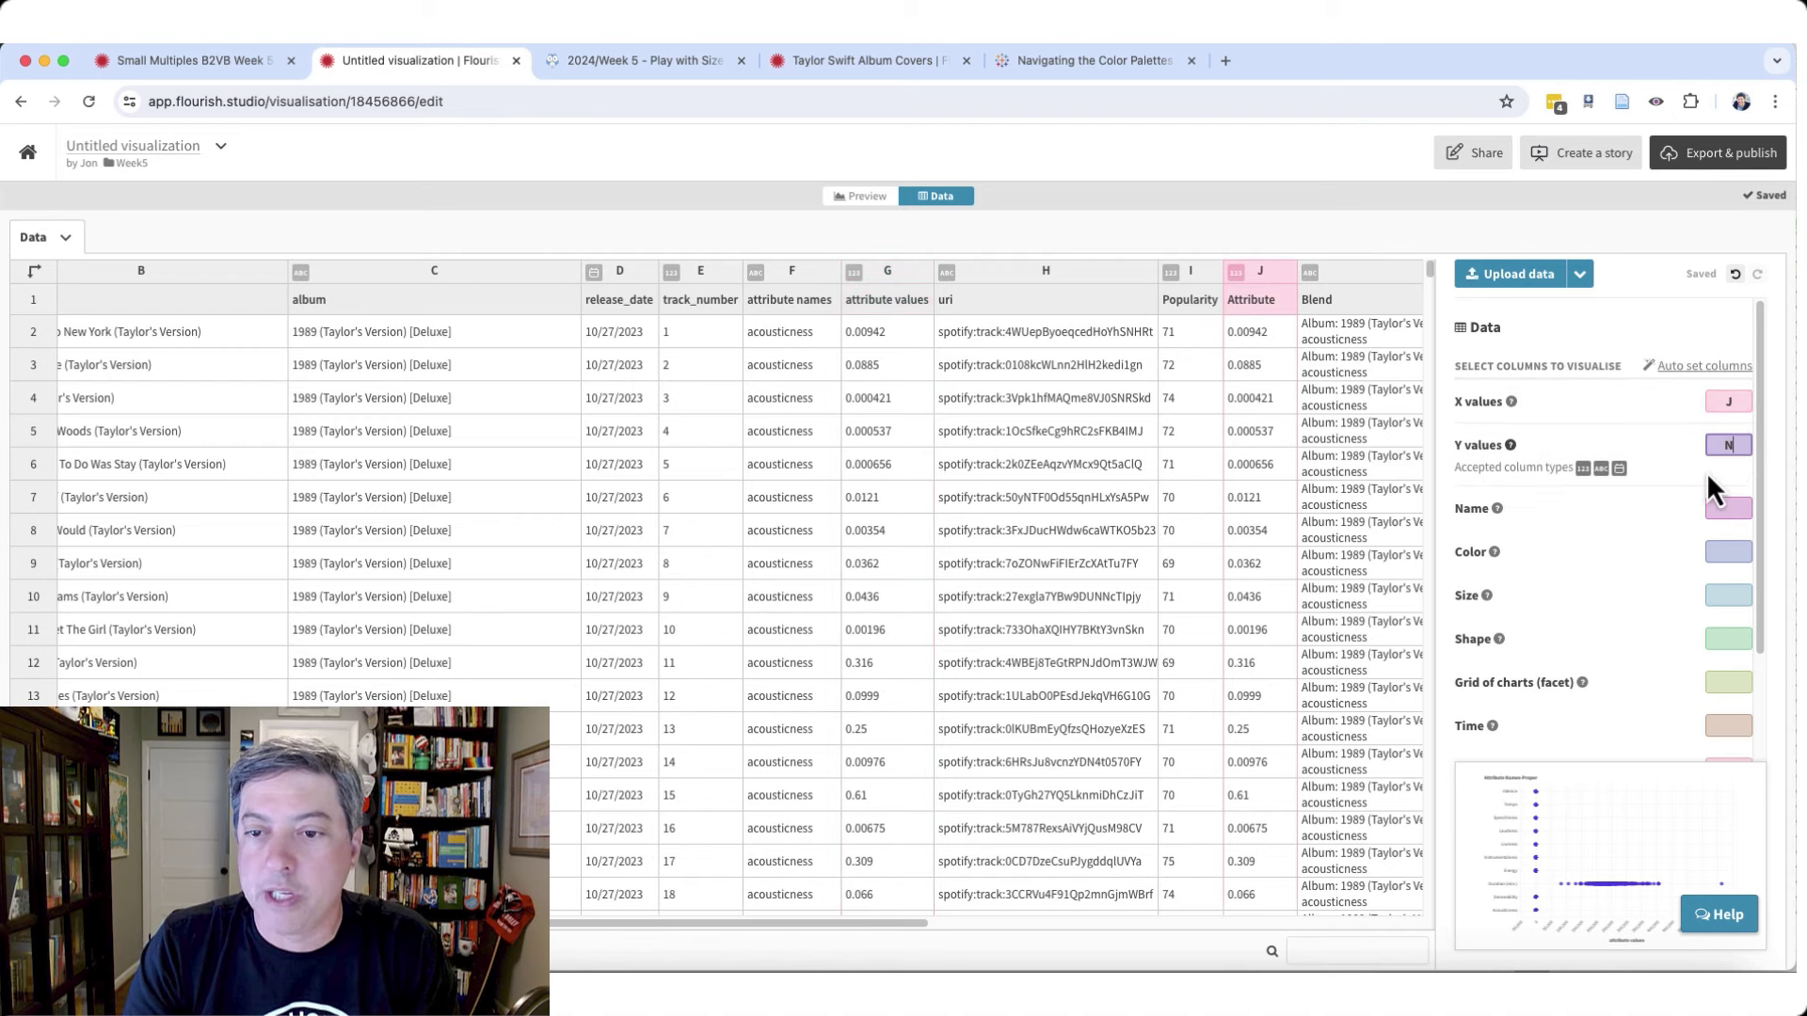
{"action": "key", "text": "BackSpace"}
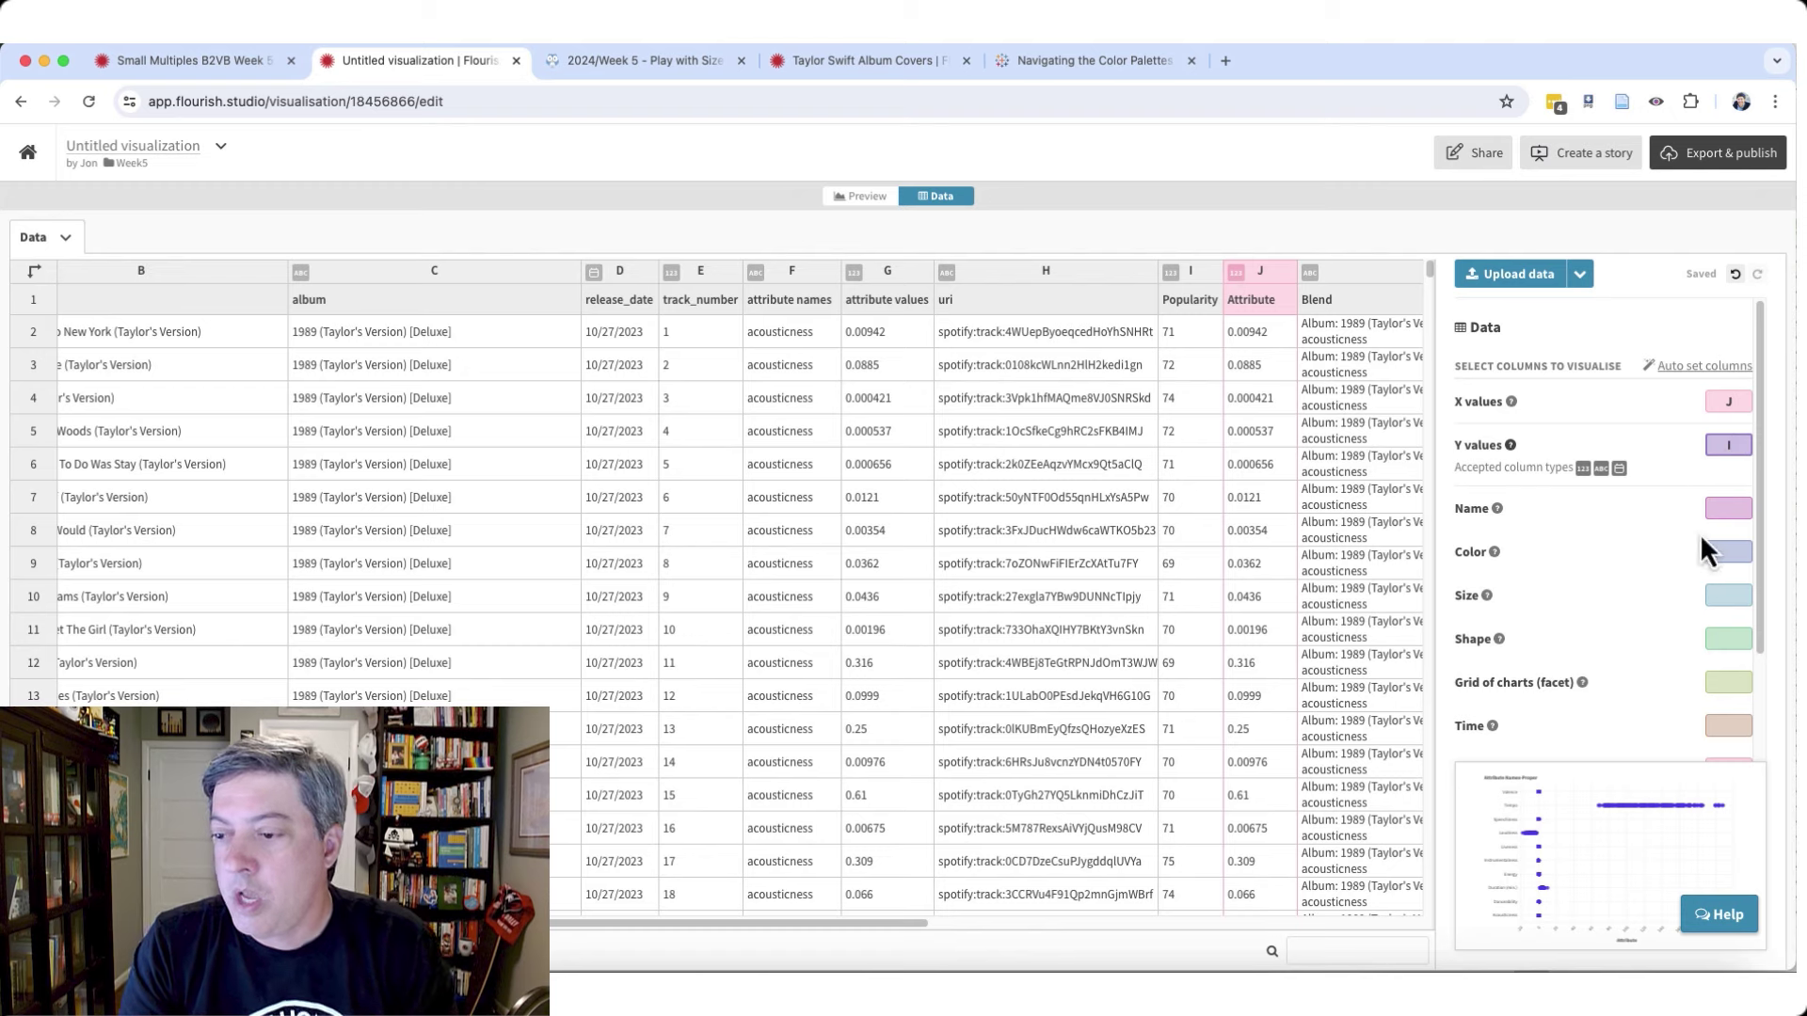
- Assign column N (Attribute Names-Proper) to the Name setting of the scatter chart
{"action": "left_click", "coordinate": [1727, 508]}
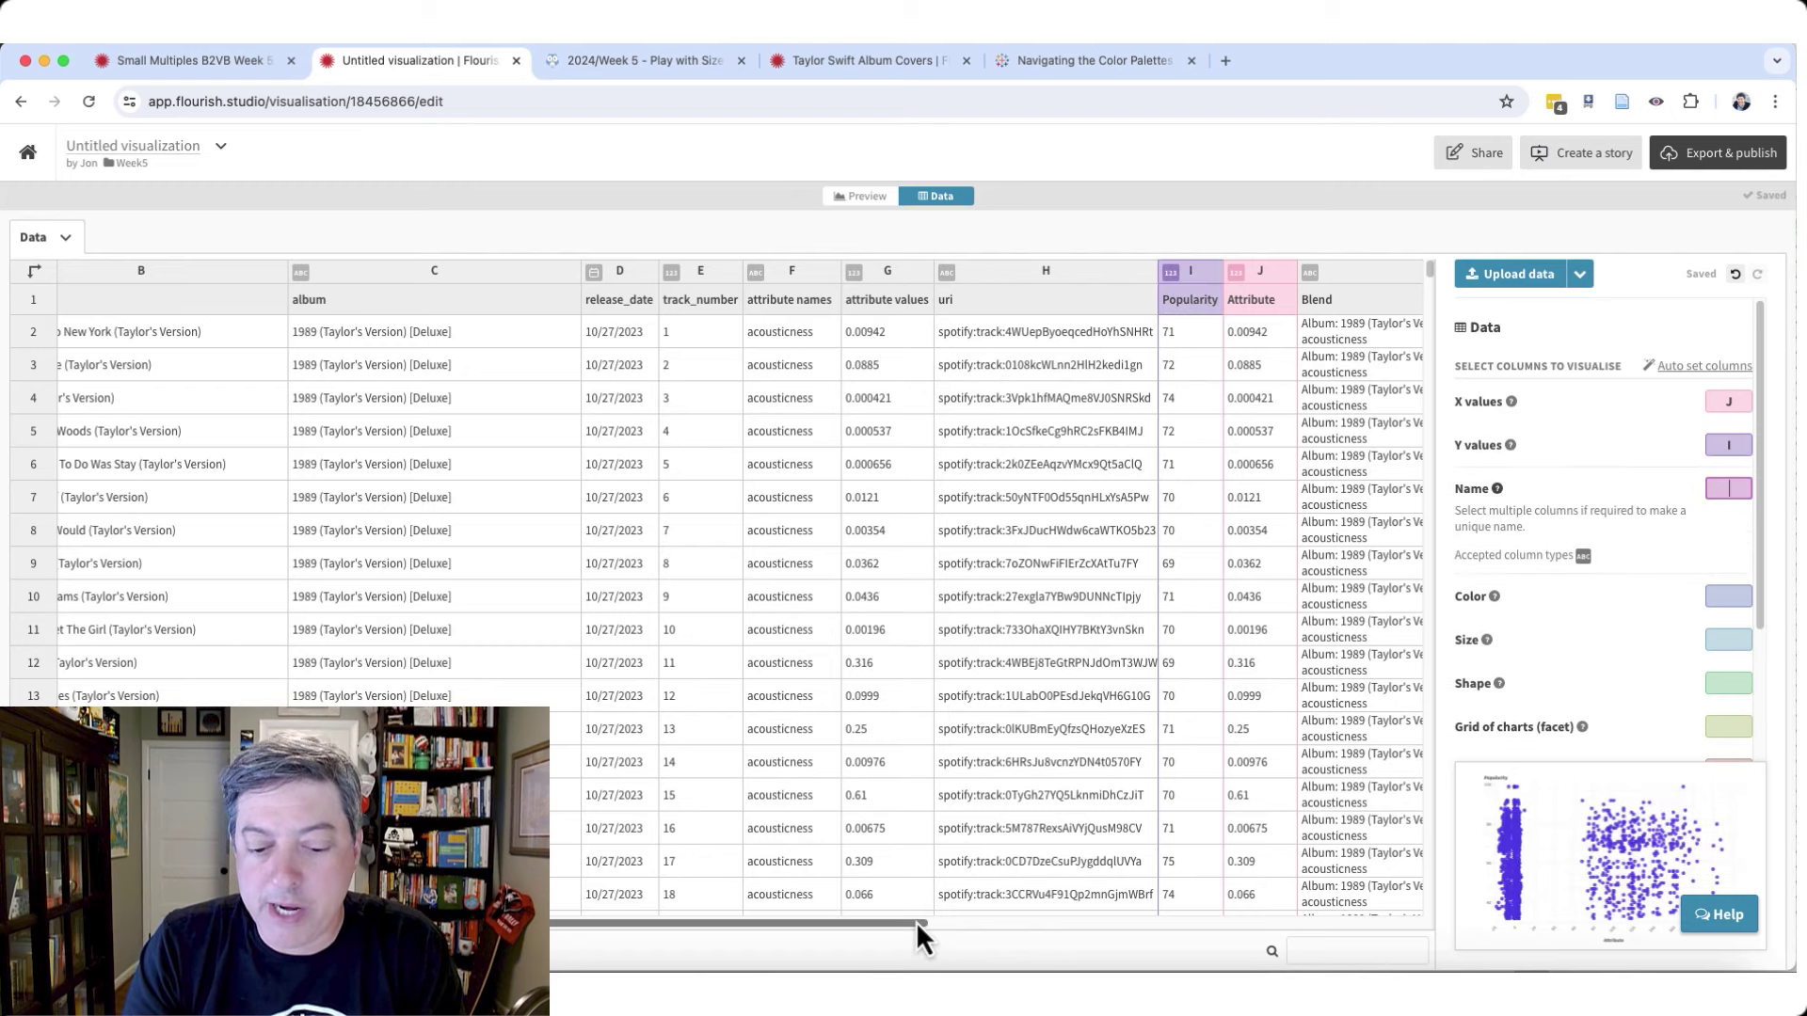
{"action": "left_click_drag", "start_coordinate": [913, 924], "coordinate": [1372, 919]}
{"action": "left_click", "coordinate": [1728, 489]}
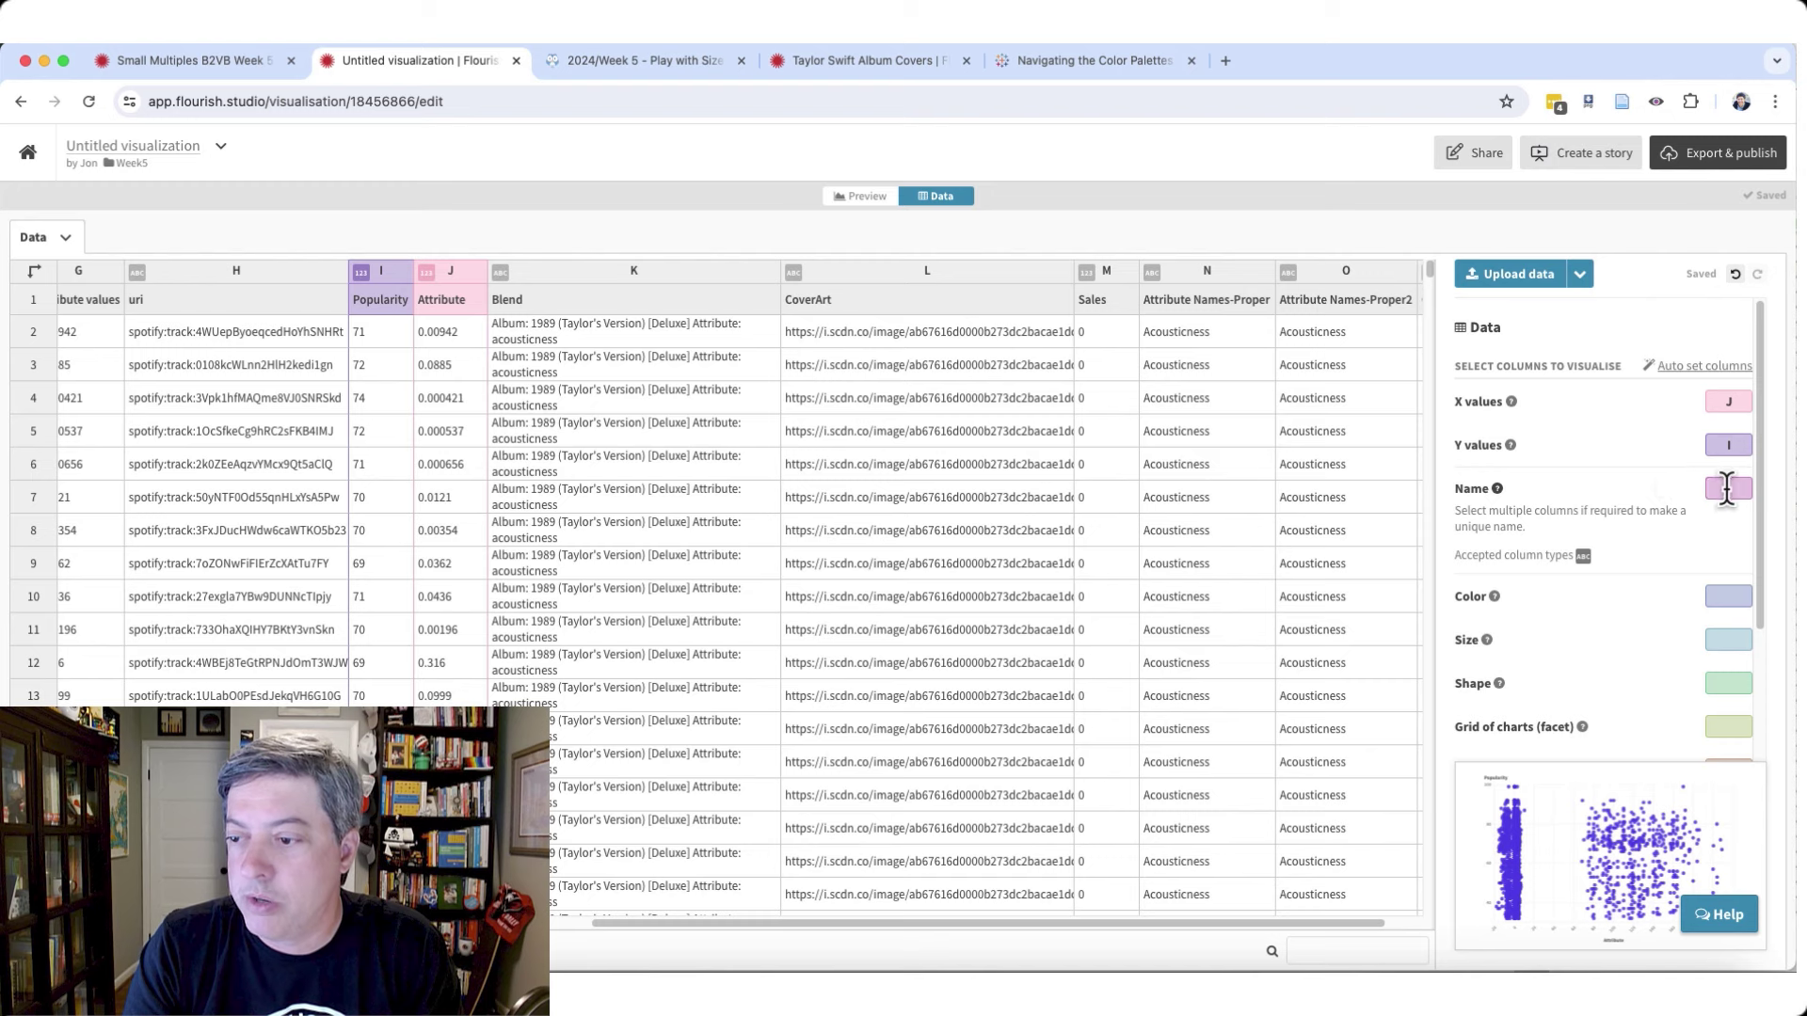
{"action": "type", "text": "N"}
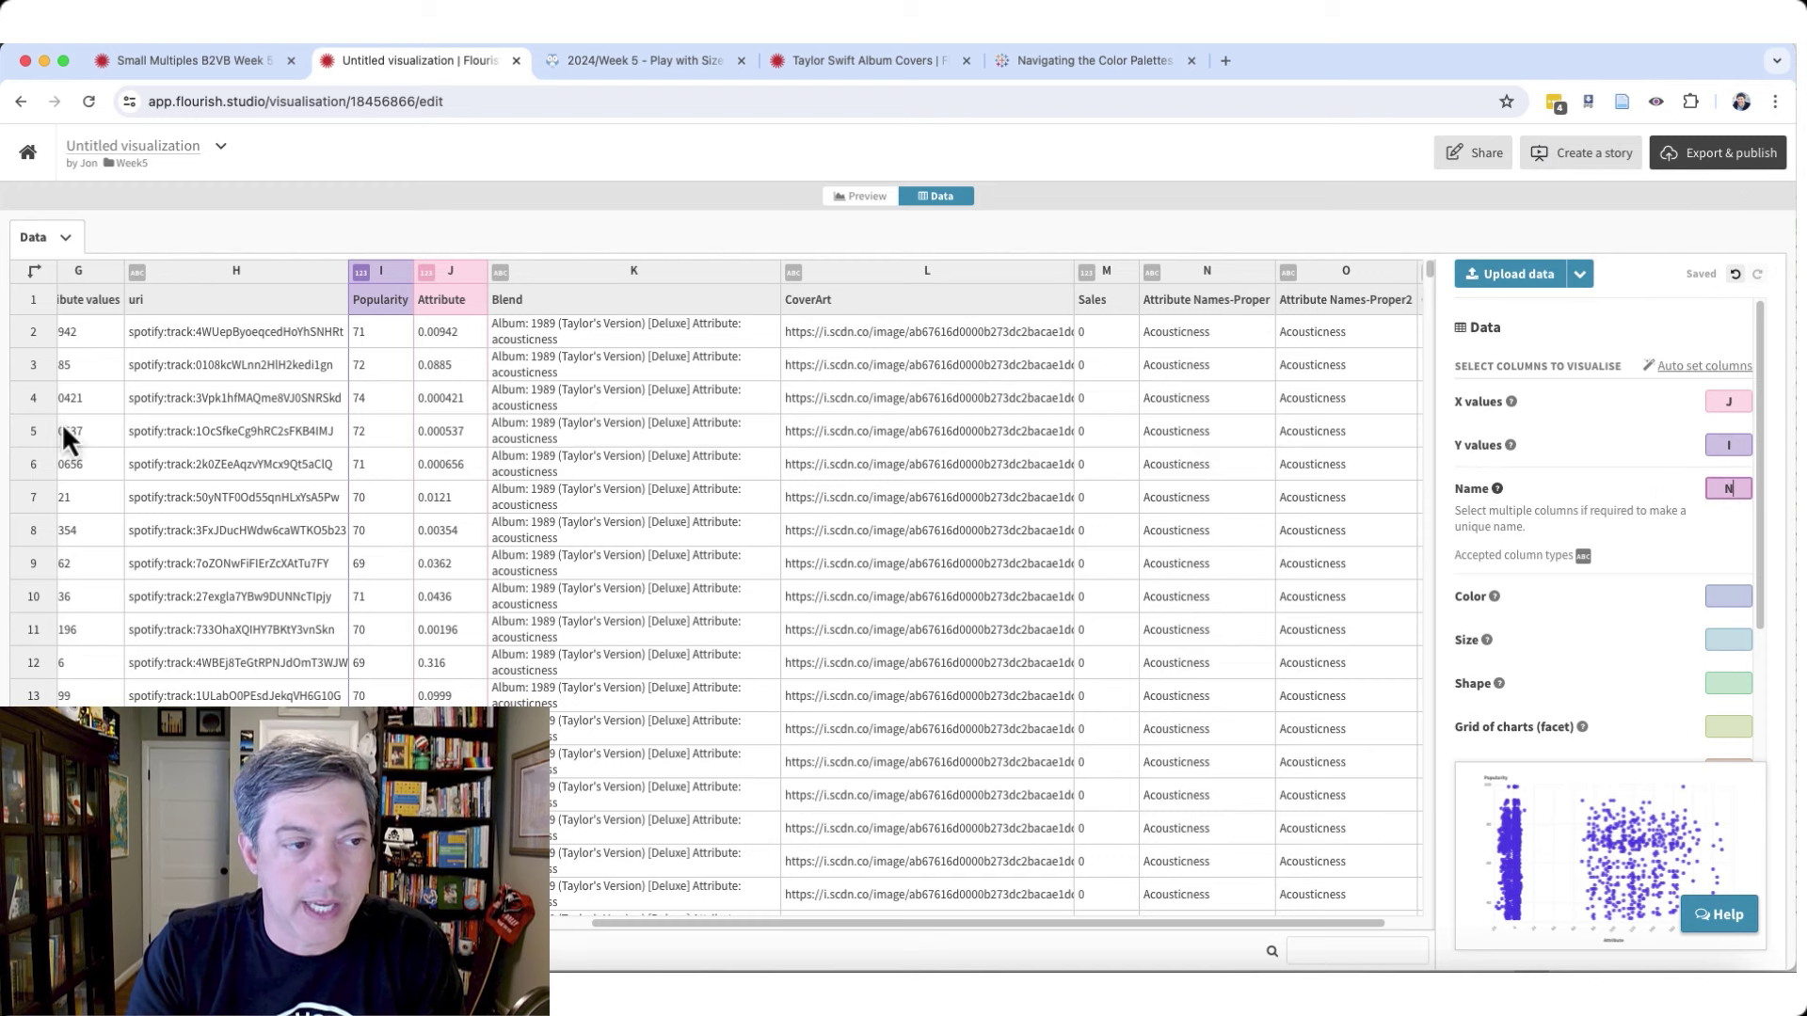
{"action": "left_click", "coordinate": [89, 275]}
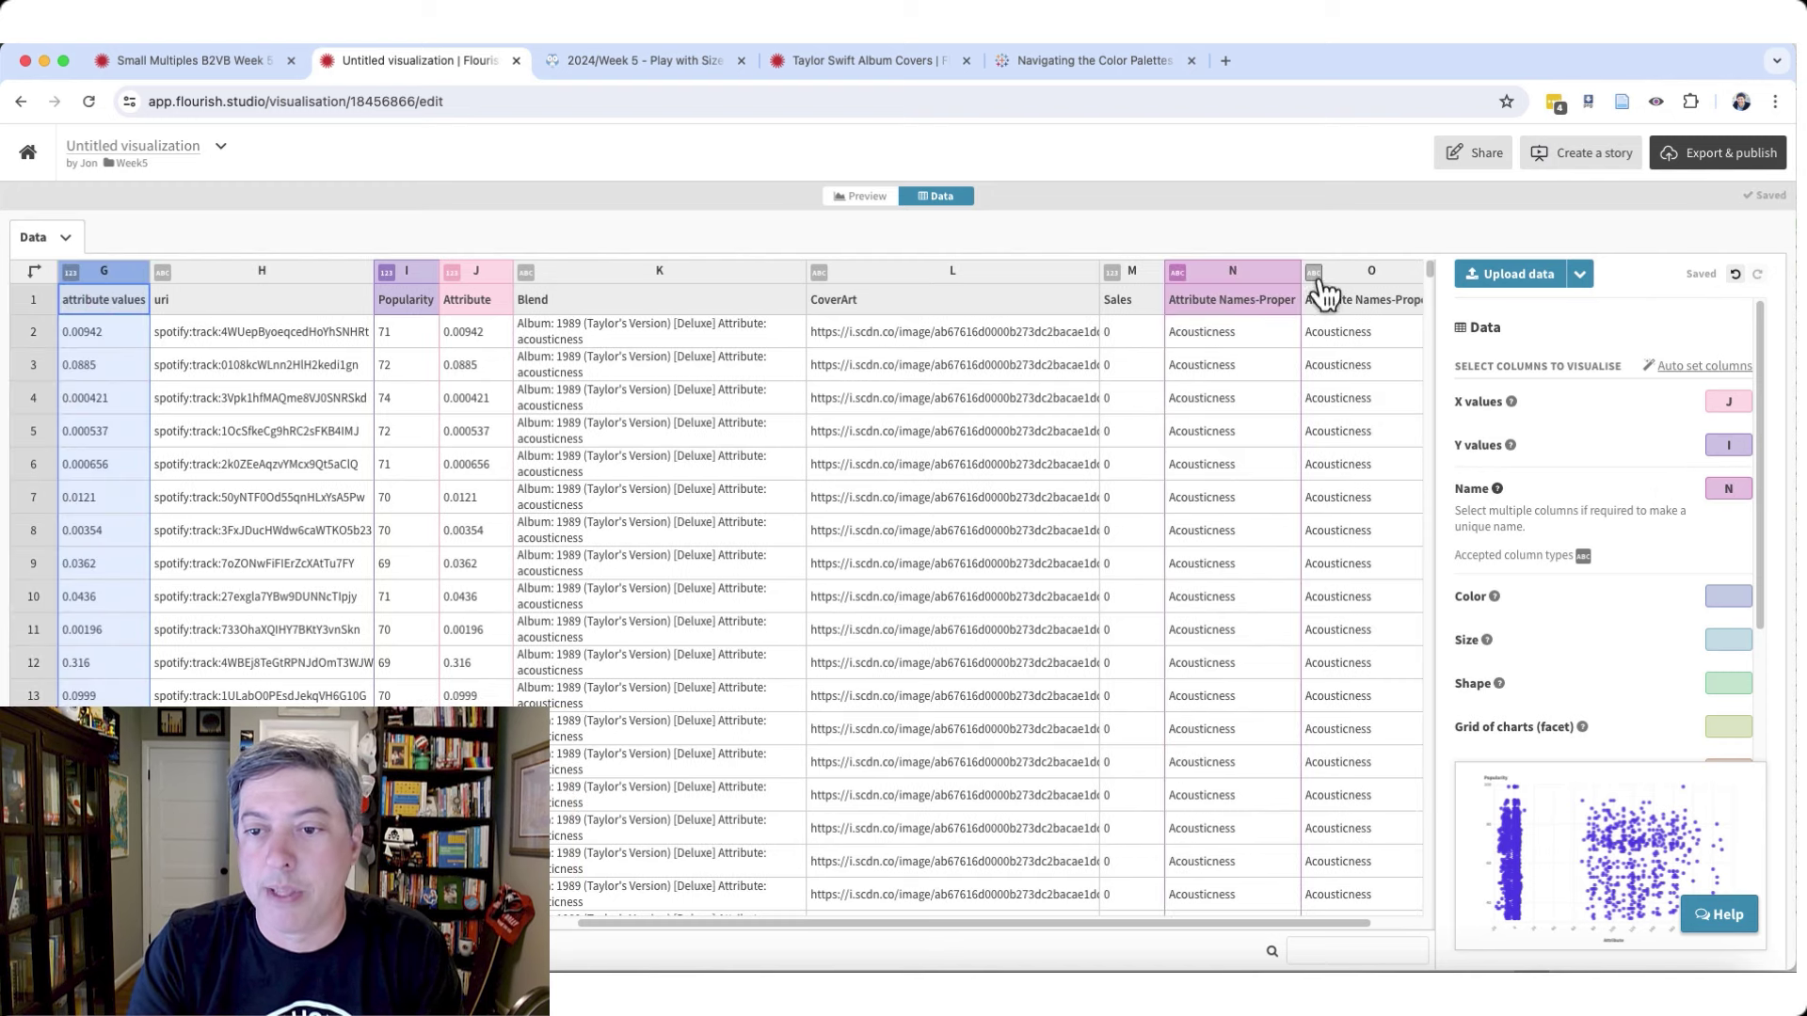
{"action": "left_click", "coordinate": [1239, 273]}
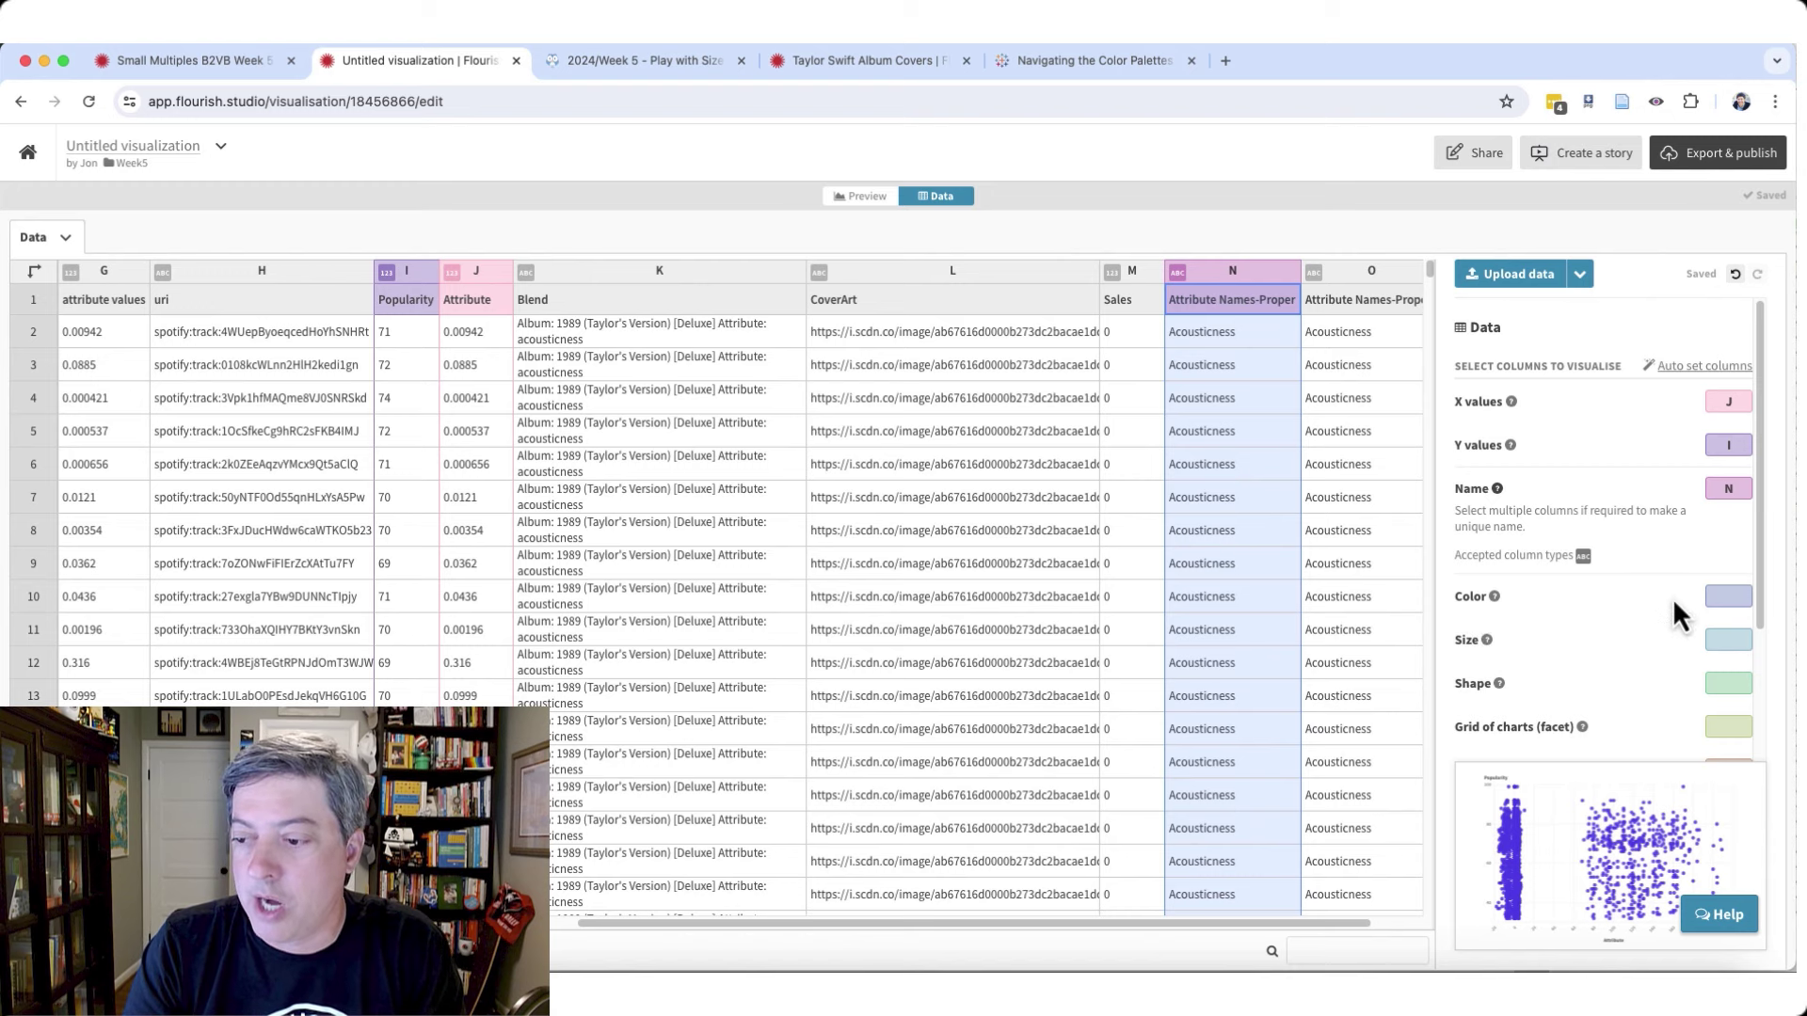
- Color the dots by album by assigning column C to the Color setting
{"action": "left_click", "coordinate": [1735, 600]}
{"action": "left_click_drag", "start_coordinate": [1120, 921], "coordinate": [1273, 911]}
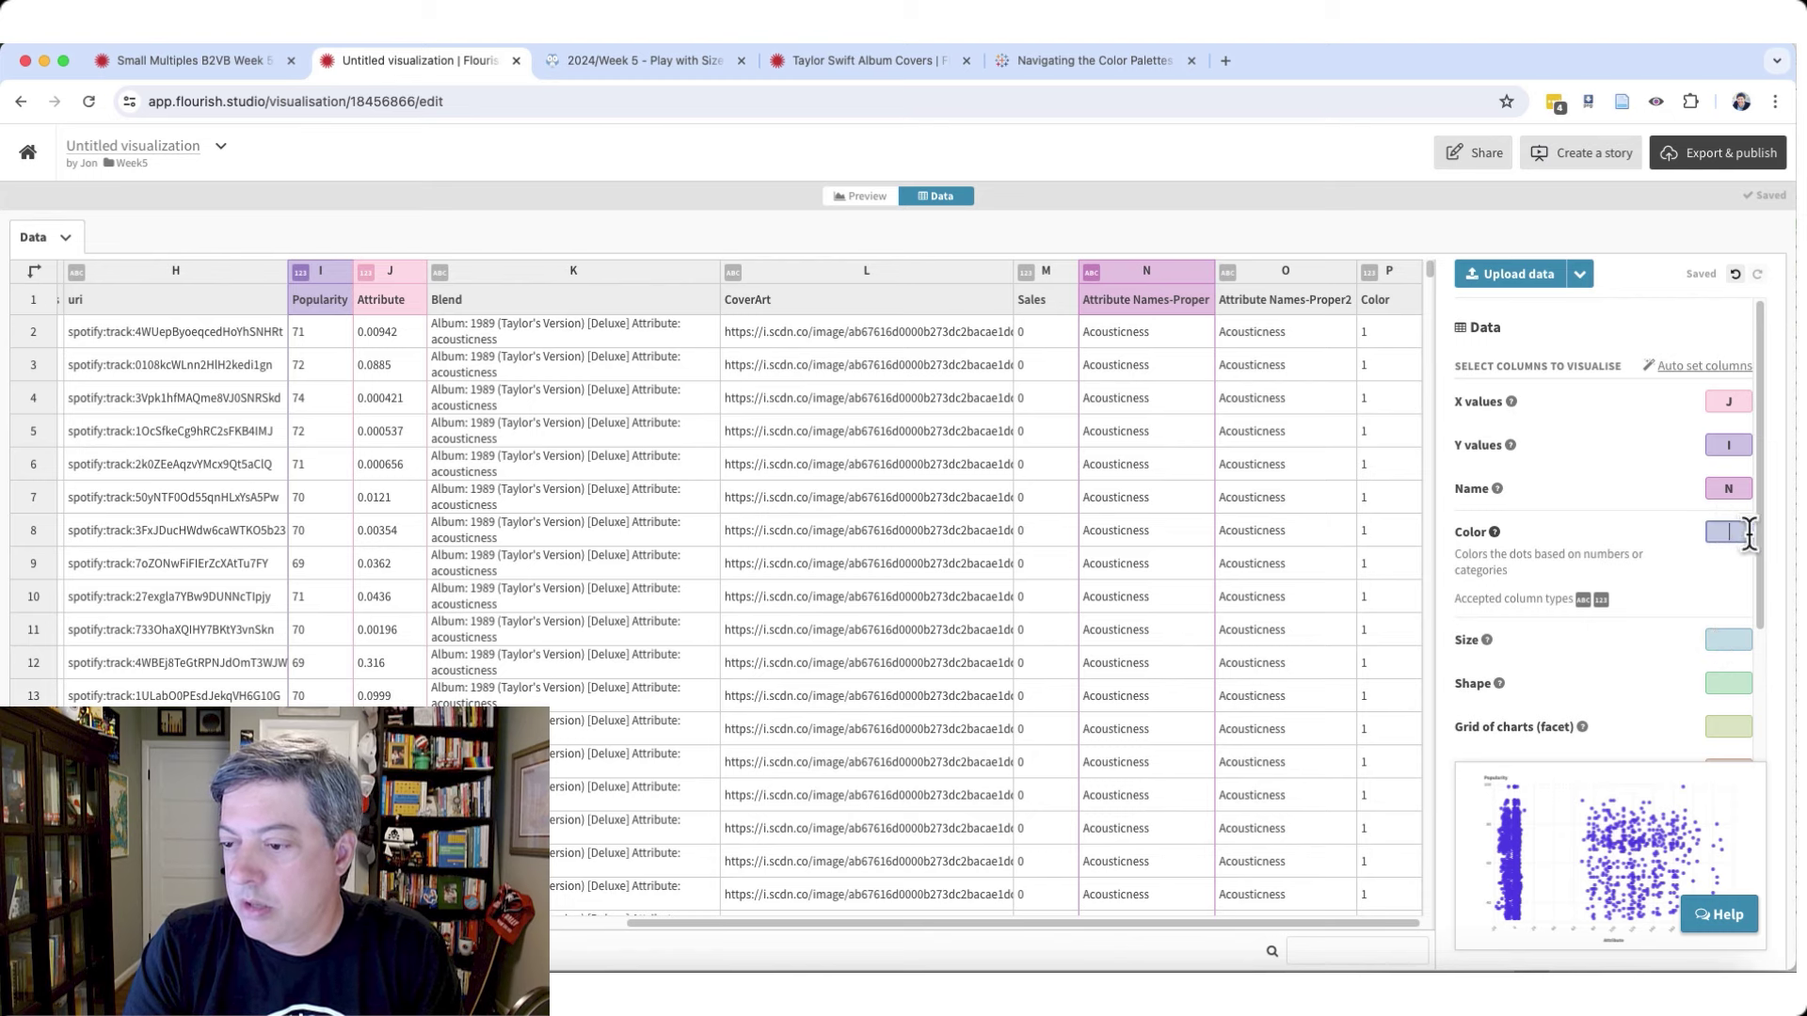
{"action": "left_click_drag", "start_coordinate": [1279, 925], "coordinate": [746, 957]}
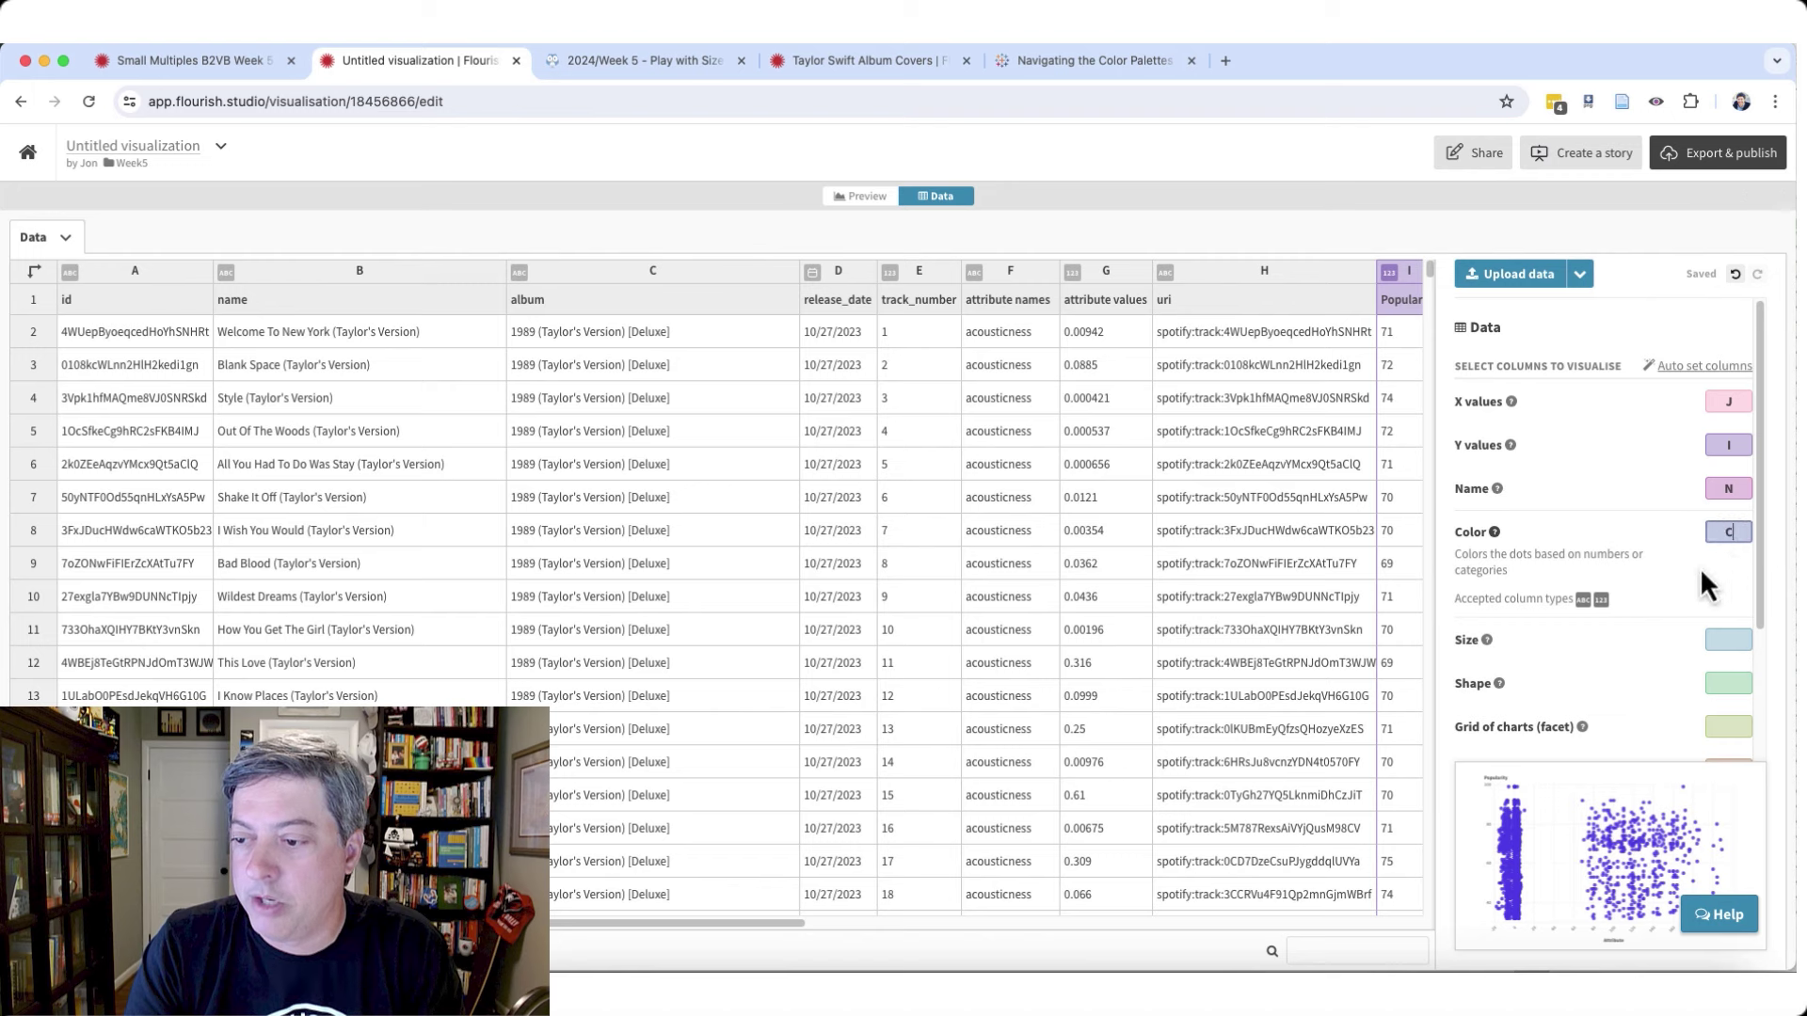
{"action": "type", "text": "C"}
{"action": "key", "text": "Return"}
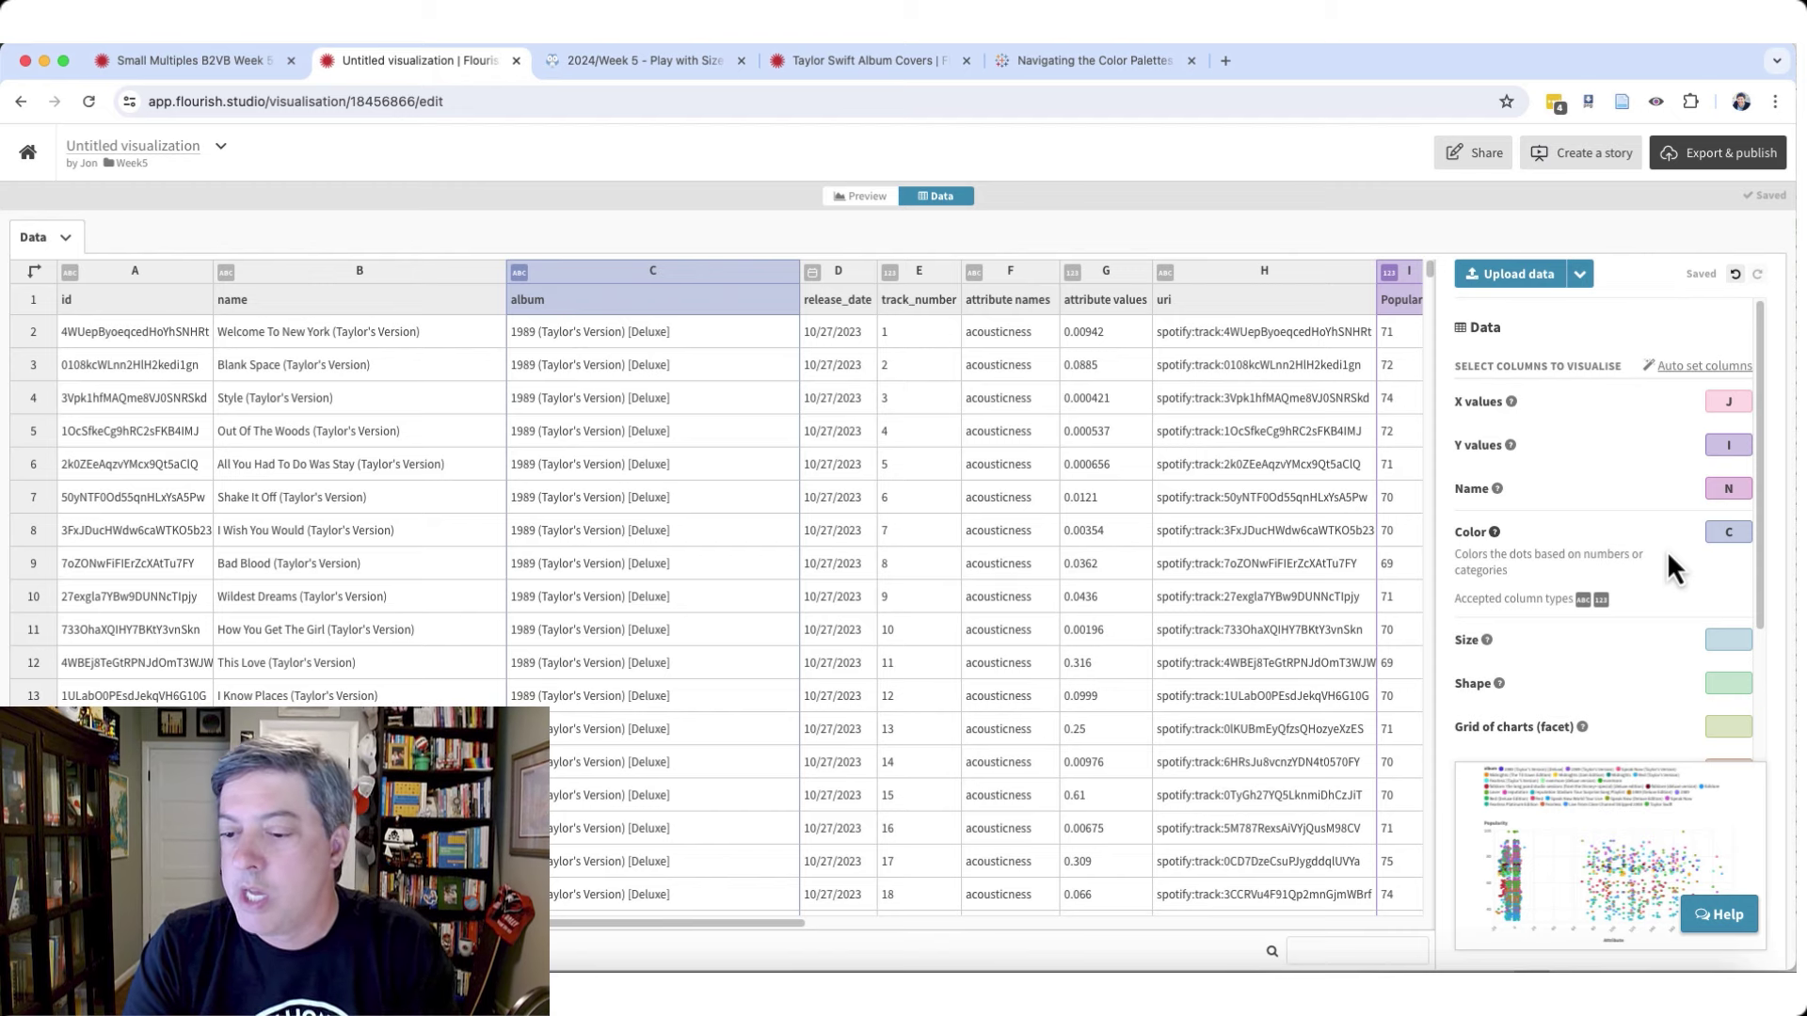
- Assign column C (album) to the filter control and columns A-P to the info for popups
{"action": "scroll", "coordinate": [1667, 550], "scroll_direction": "down", "scroll_amount": 3}
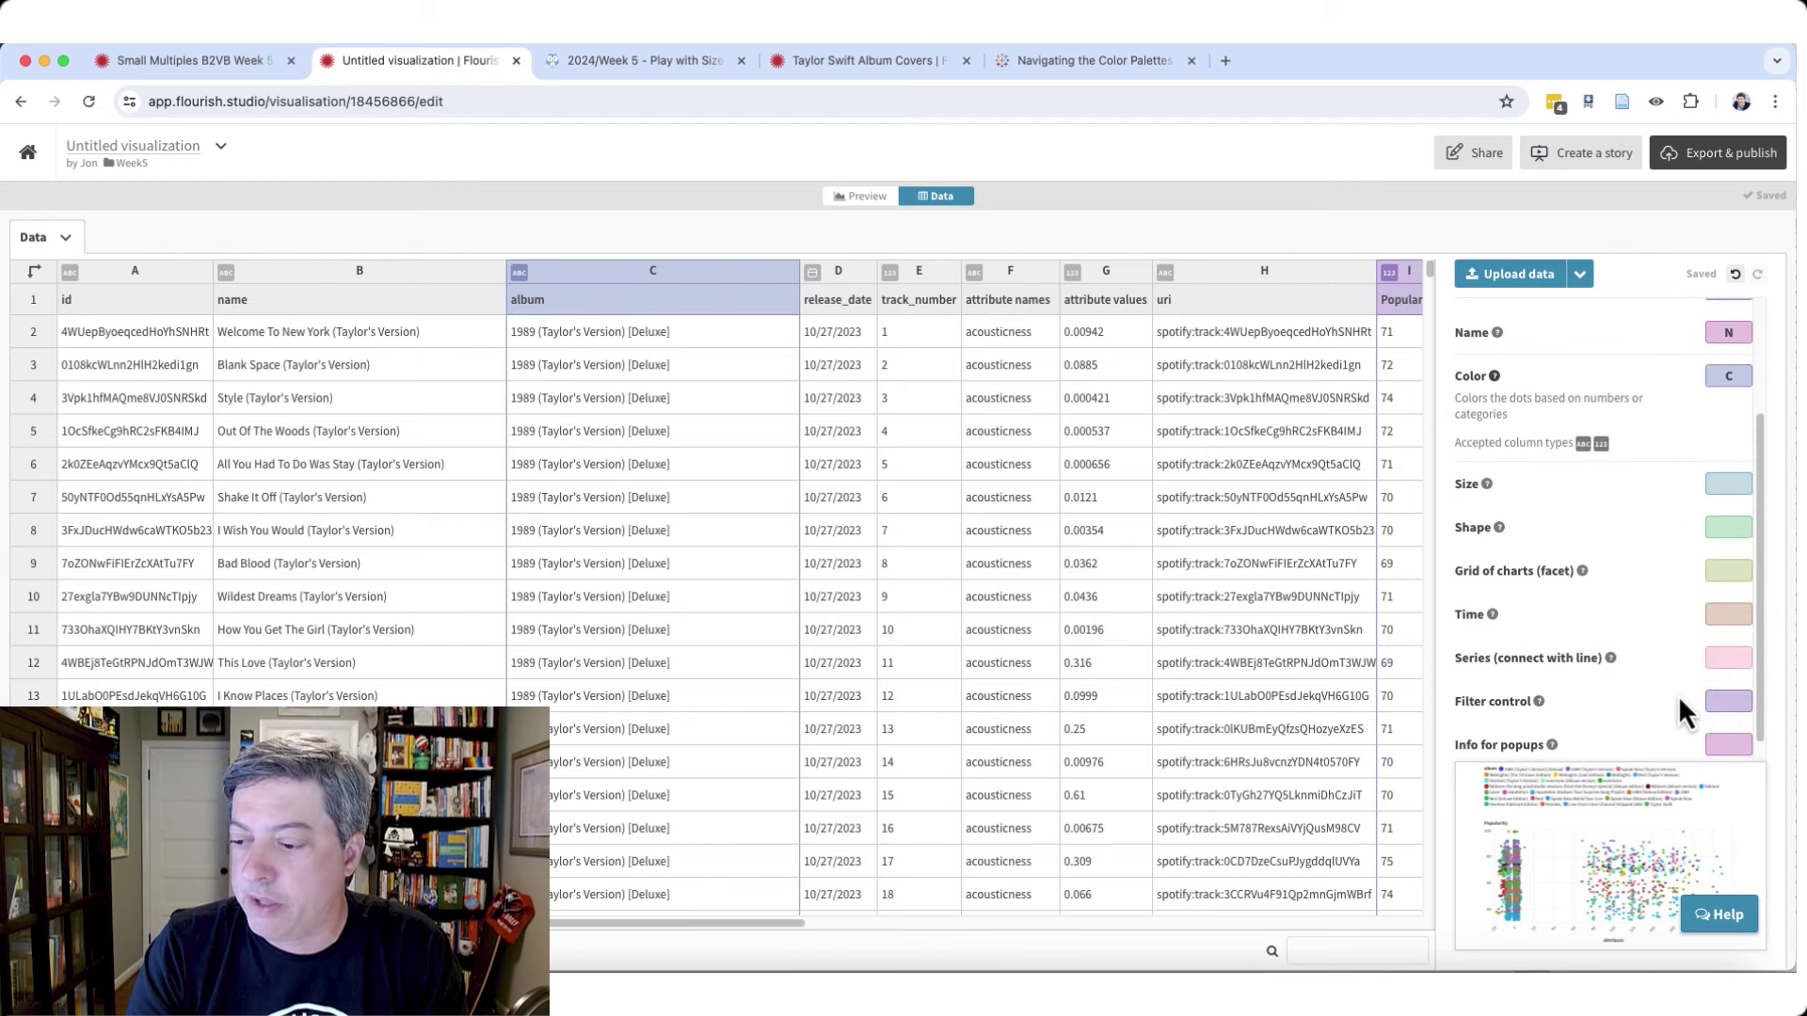
{"action": "left_click", "coordinate": [1725, 703]}
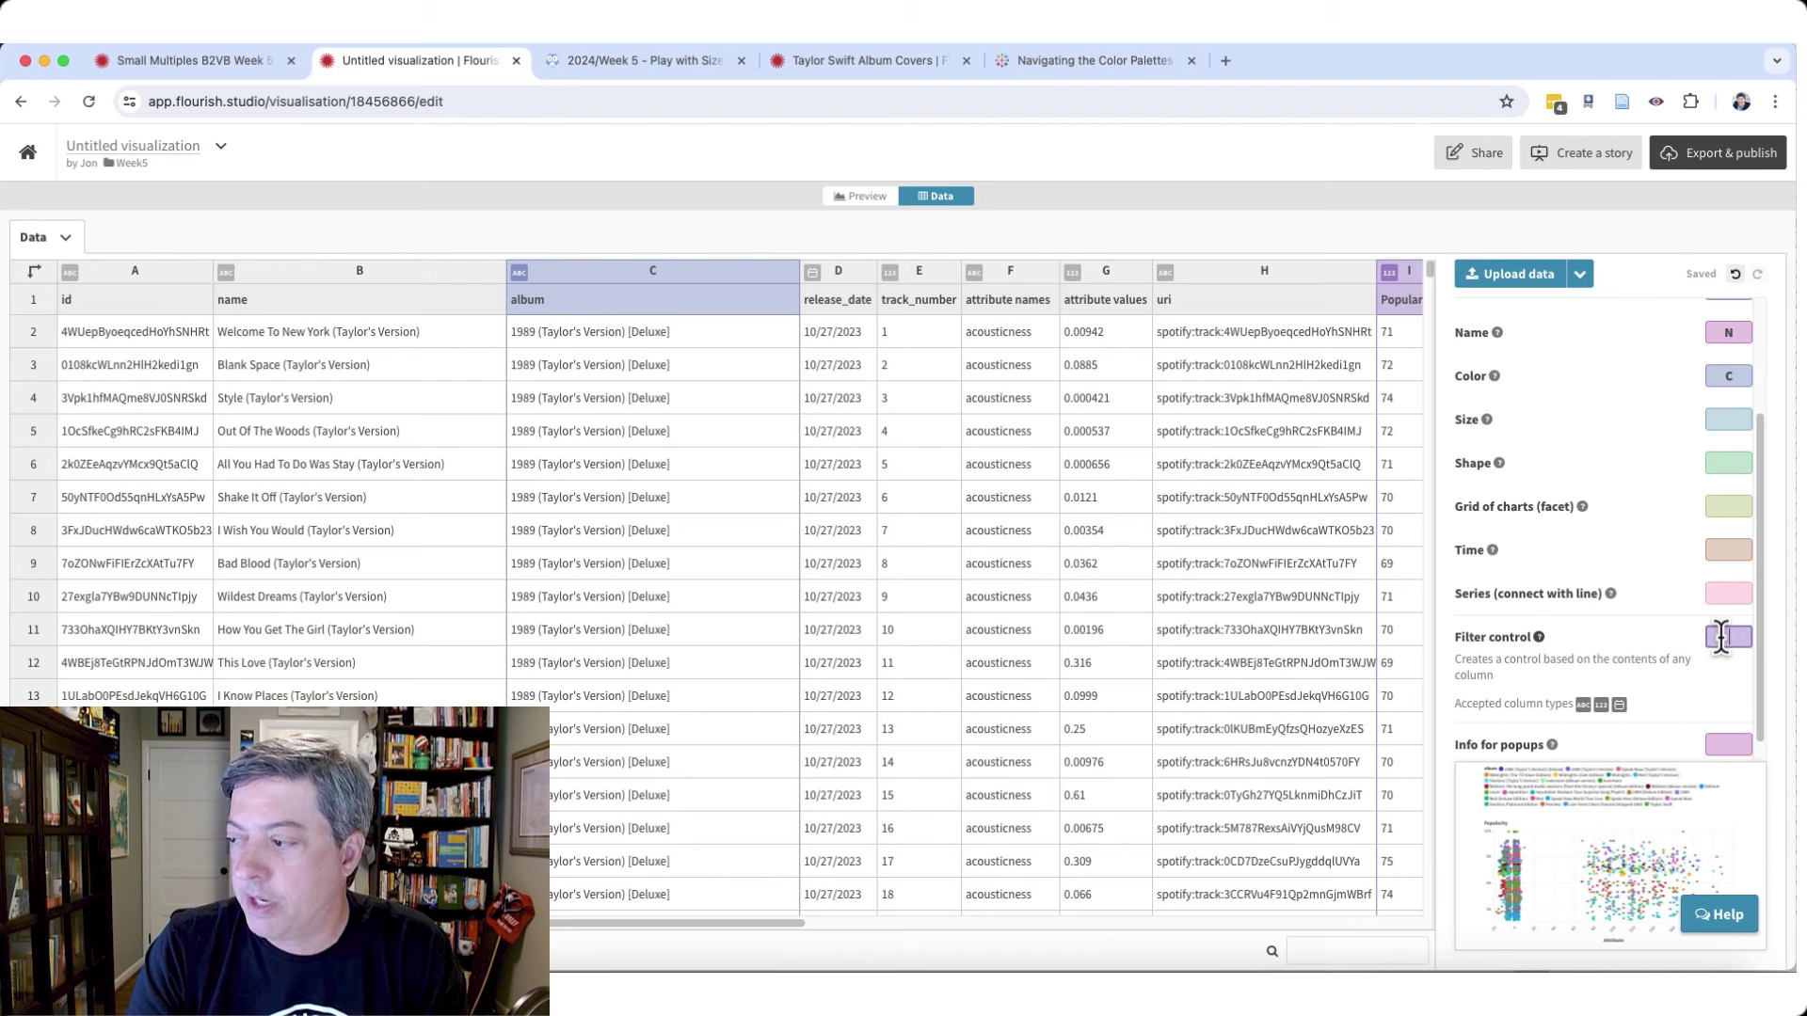
{"action": "type", "text": "C"}
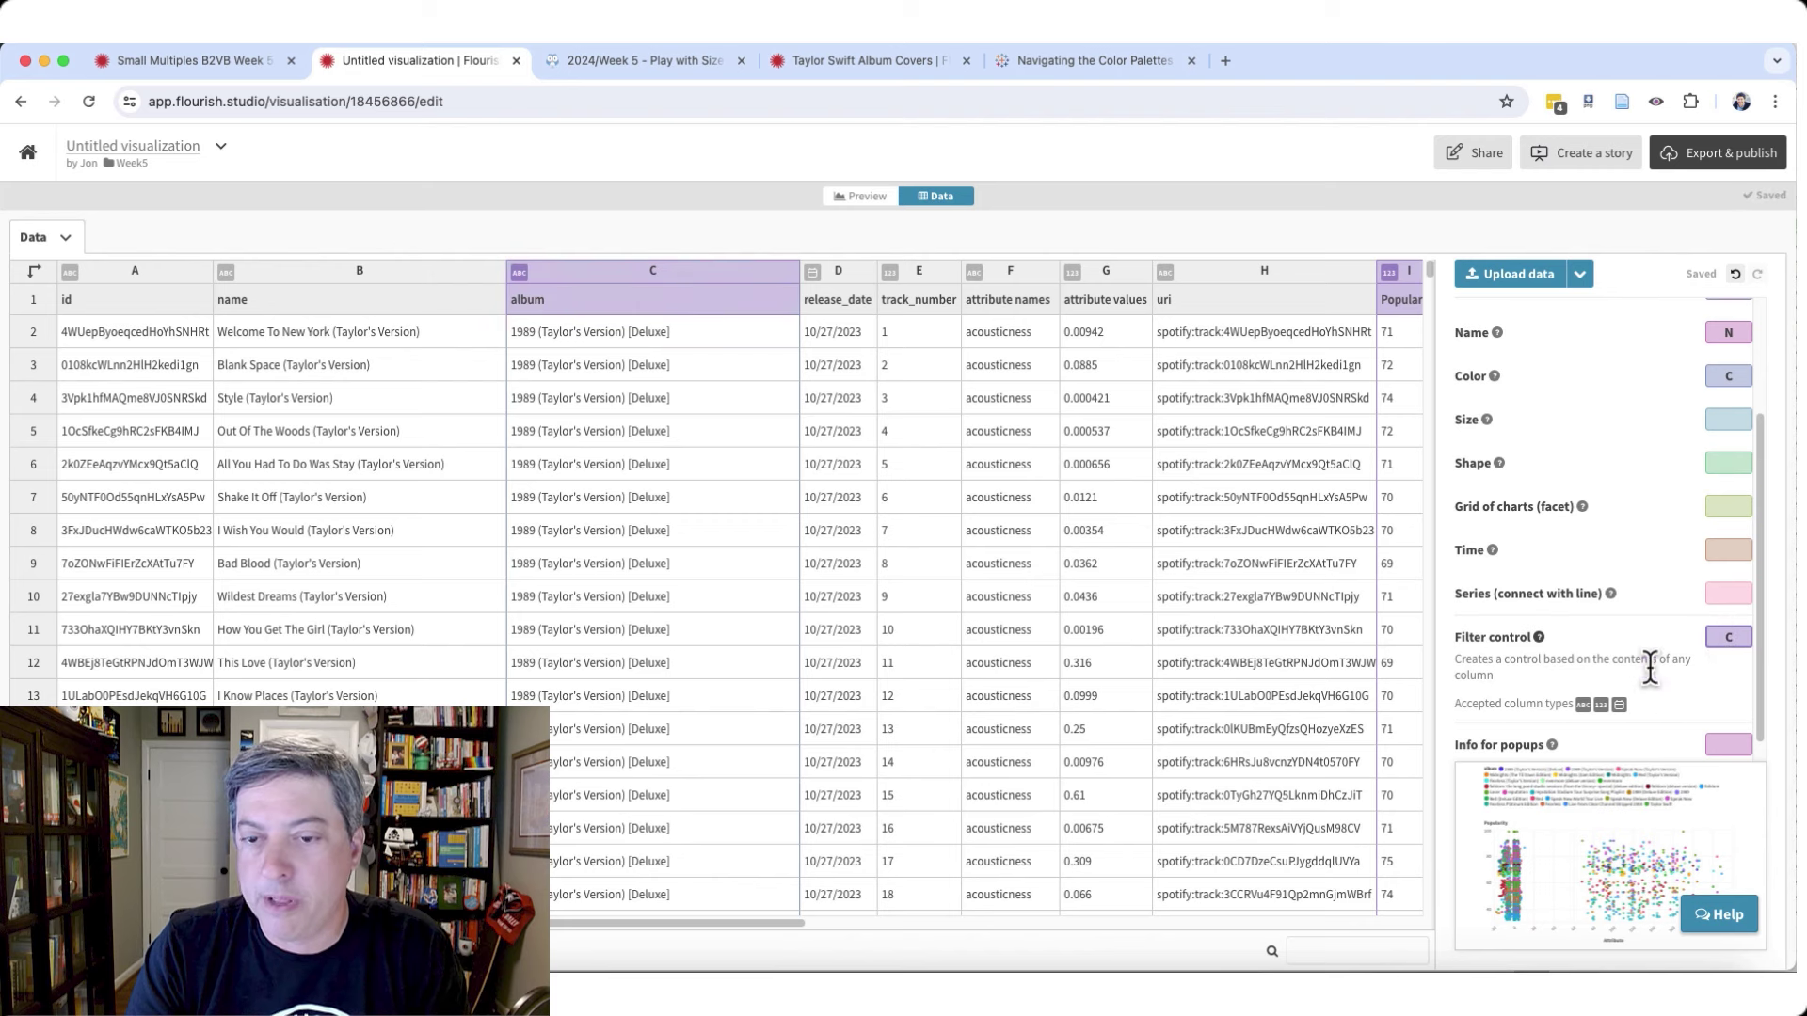
{"action": "left_click", "coordinate": [1728, 745]}
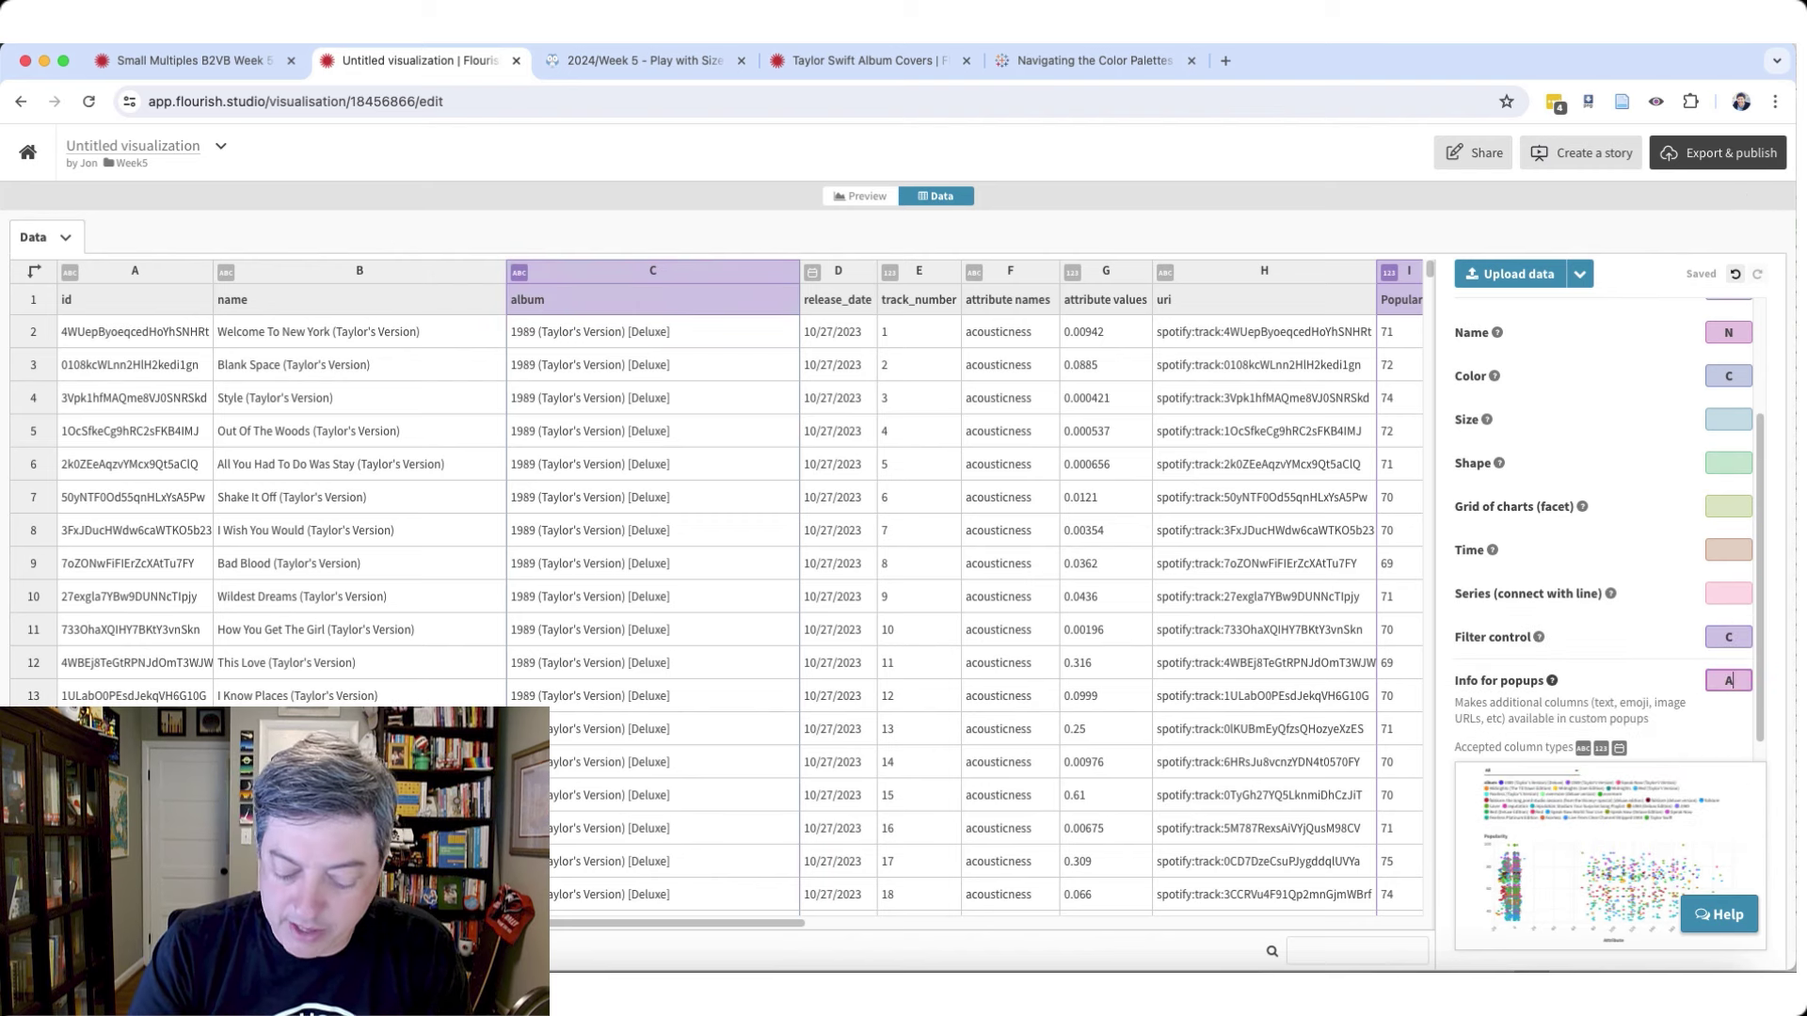
{"action": "type", "text": "A-P"}
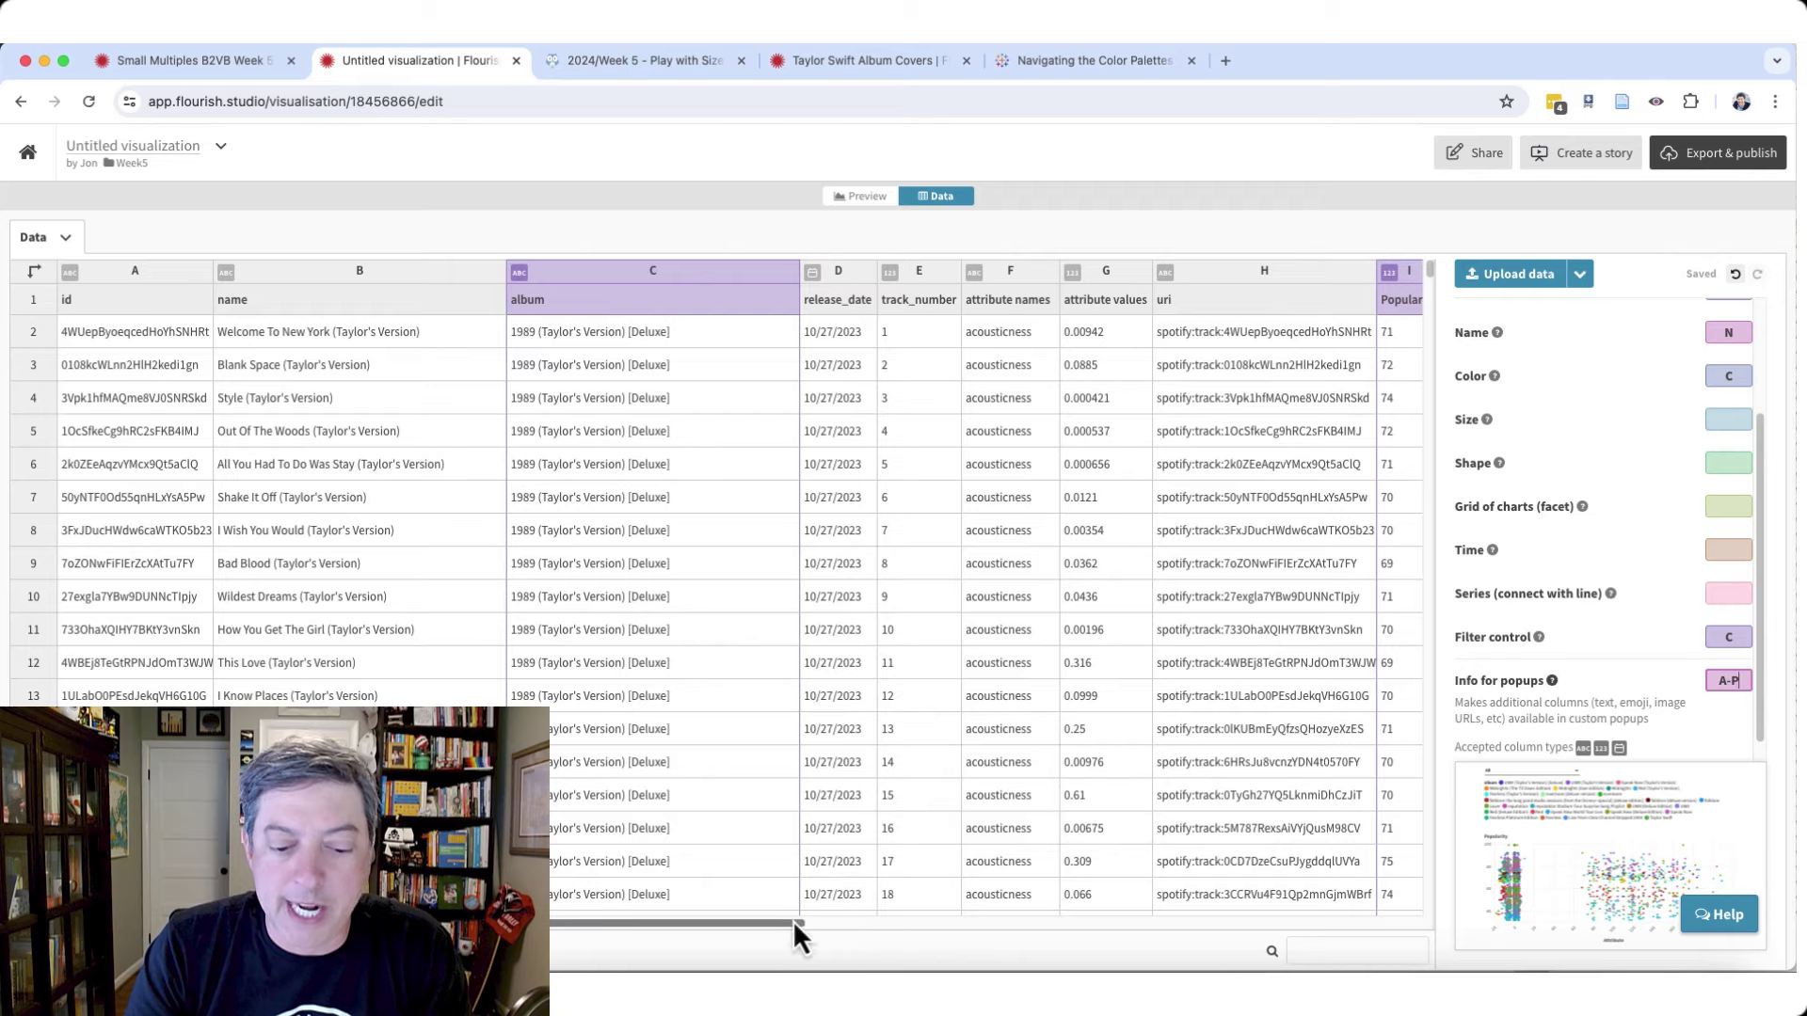
{"action": "left_click_drag", "start_coordinate": [793, 920], "coordinate": [1426, 873]}
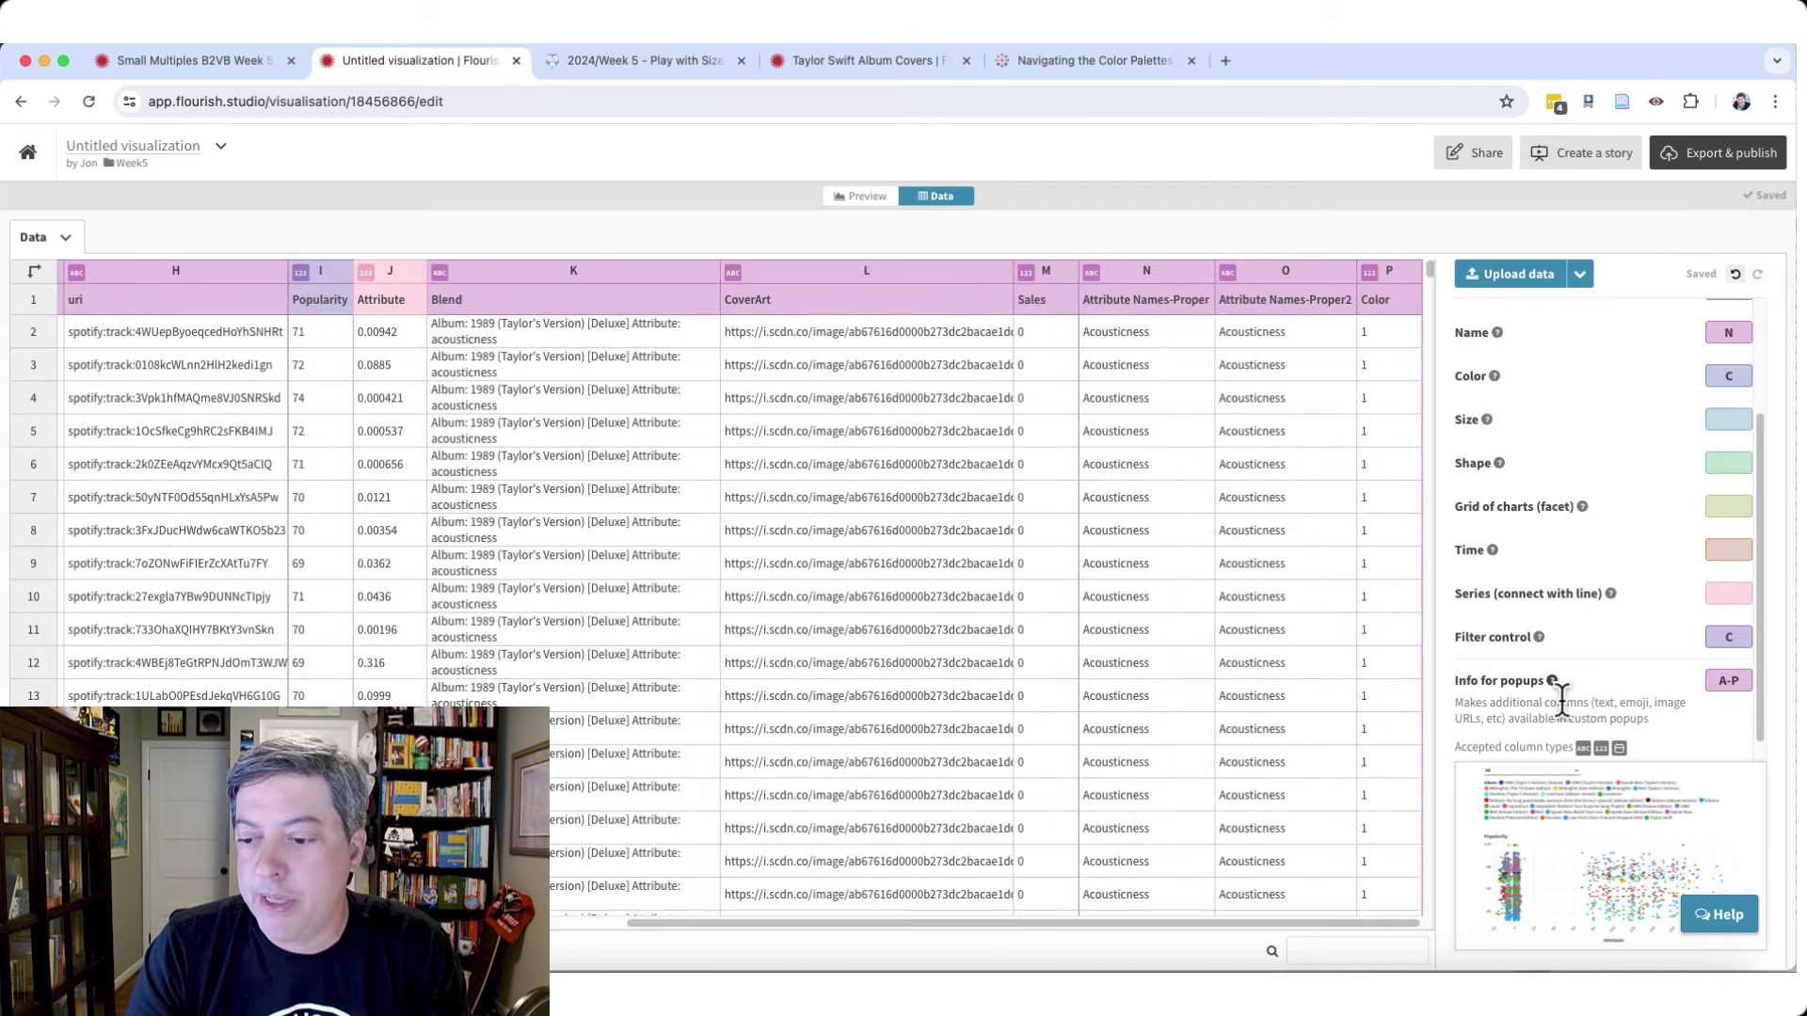
- Assign column C (album) to the filter control again and preview the scatter chart
{"action": "left_click", "coordinate": [1726, 637]}
{"action": "type", "text": "C"}
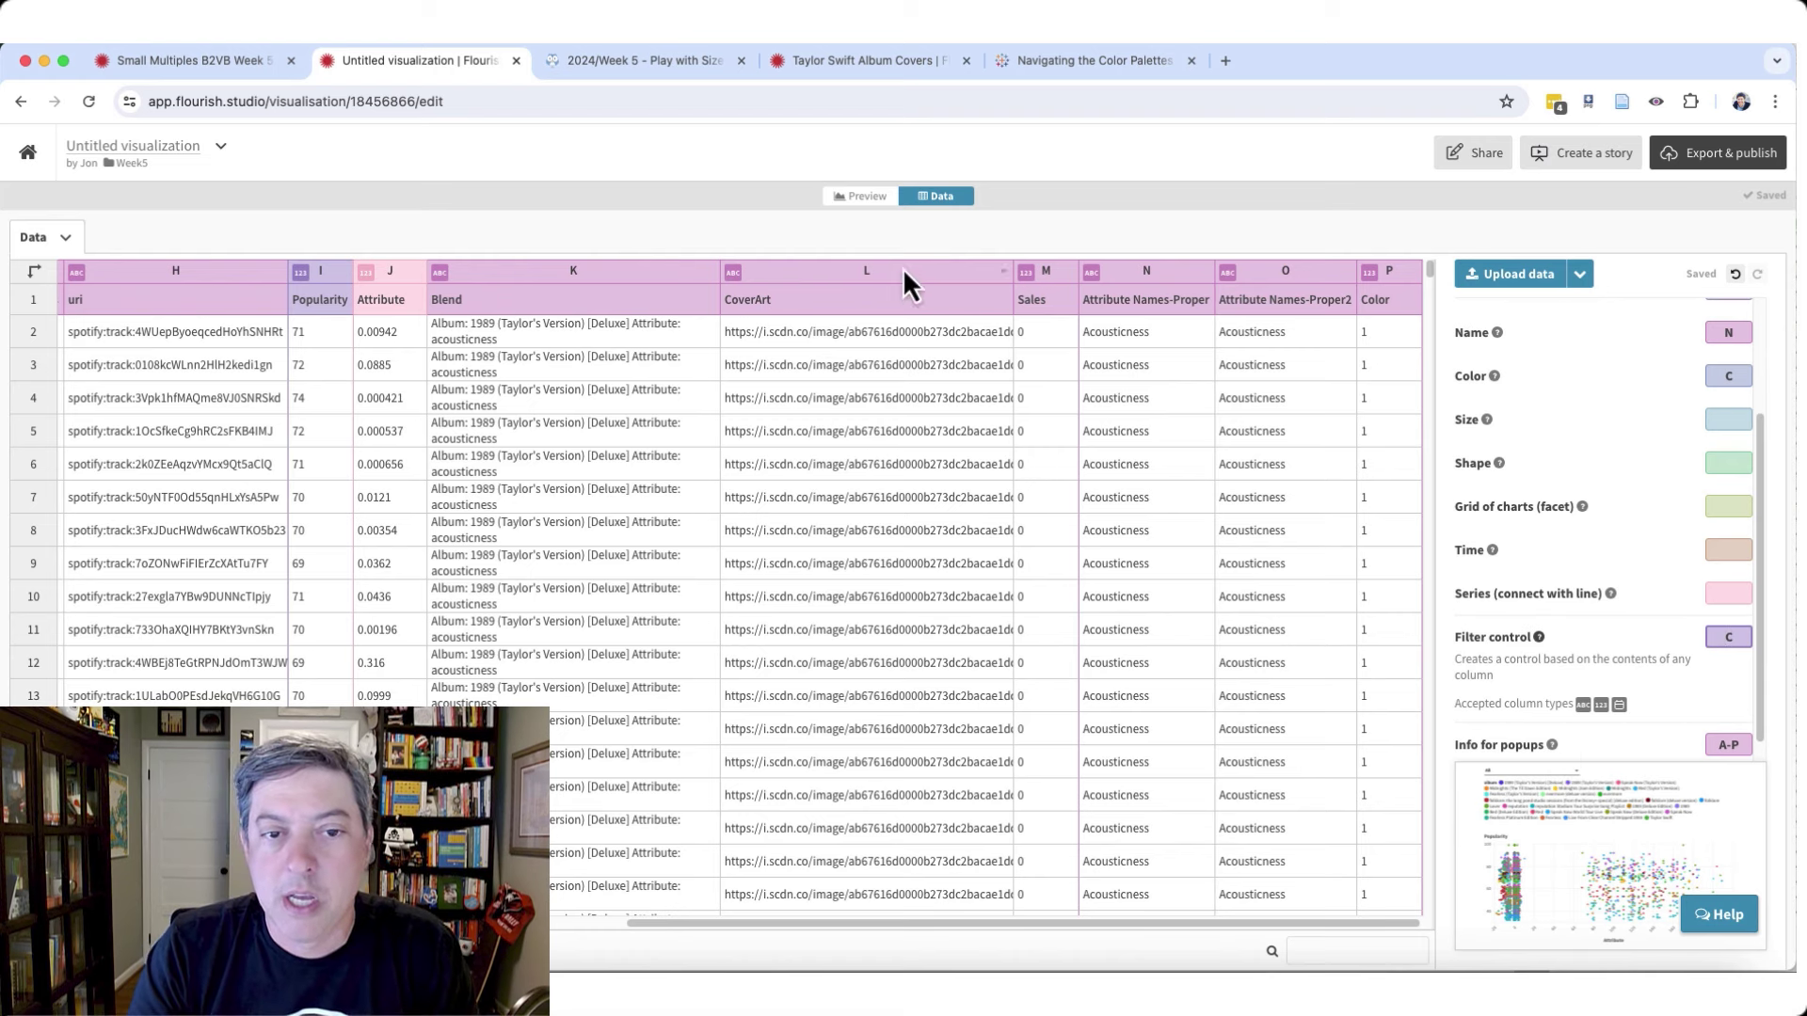
{"action": "left_click", "coordinate": [863, 198]}
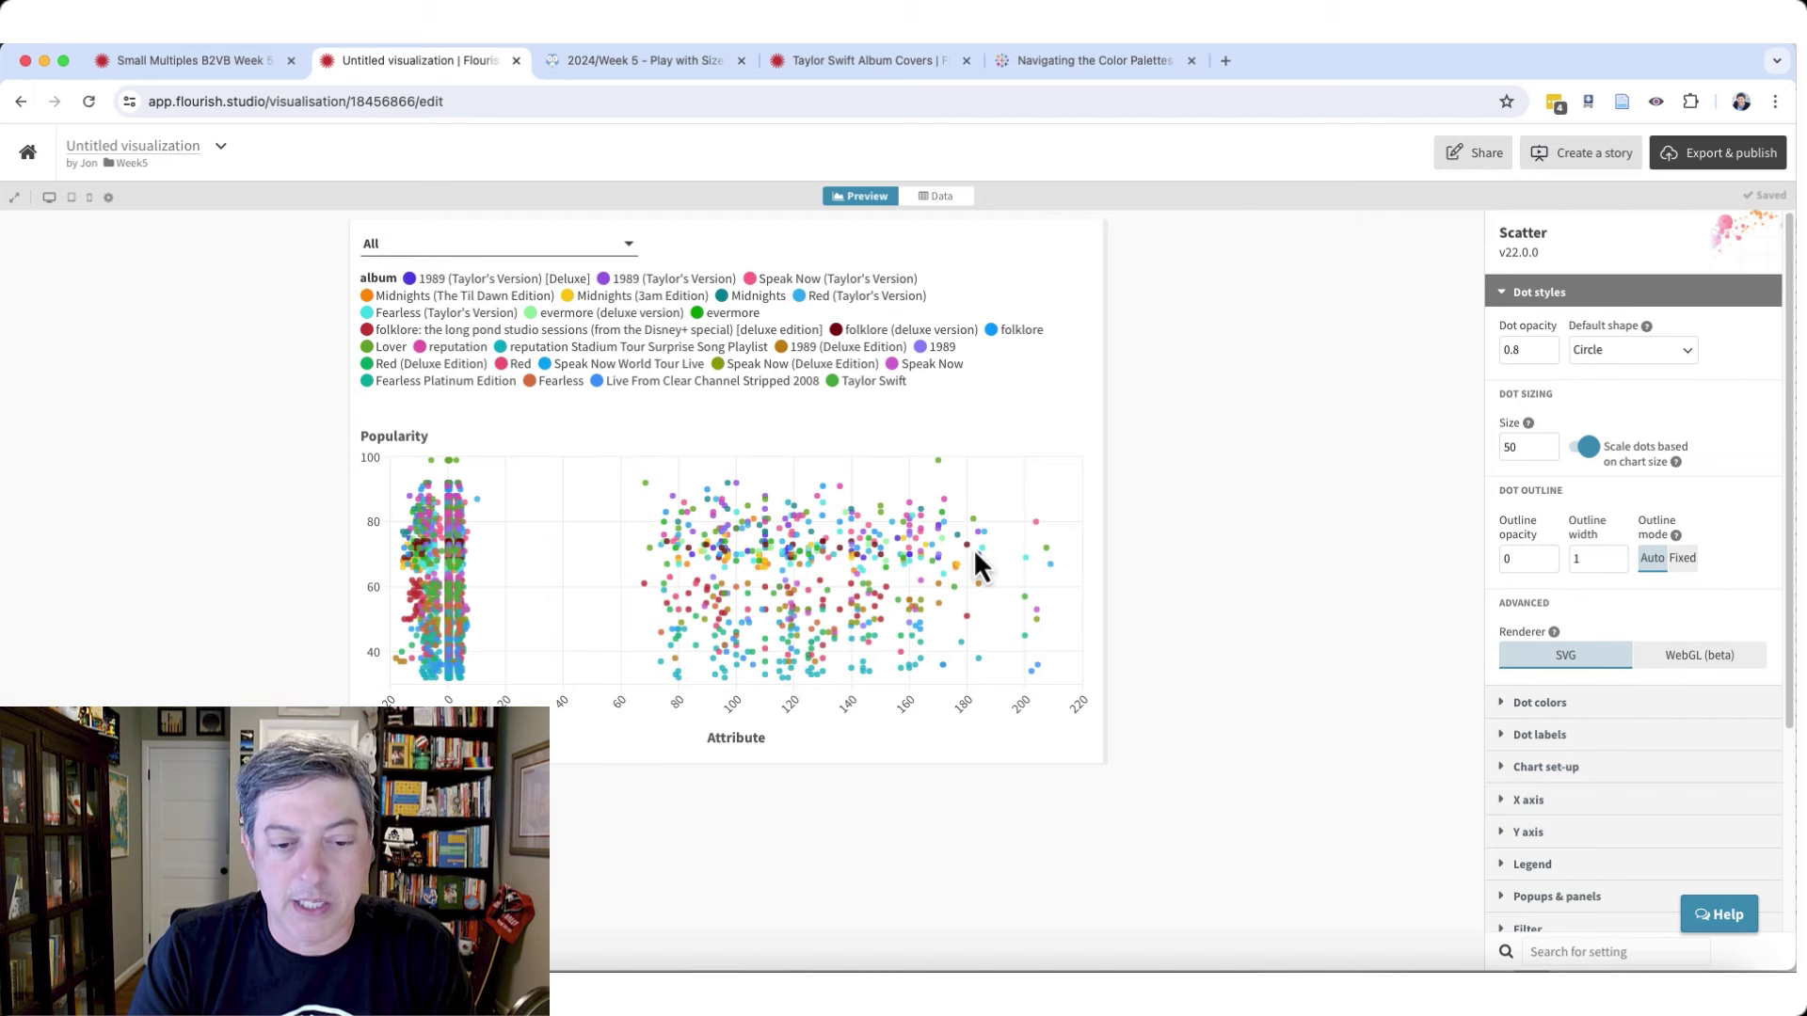
- Split the scatter into small multiples by assigning column N (Attribute Names-Proper) to Grid of charts, and preview the grid
{"action": "left_click", "coordinate": [931, 196]}
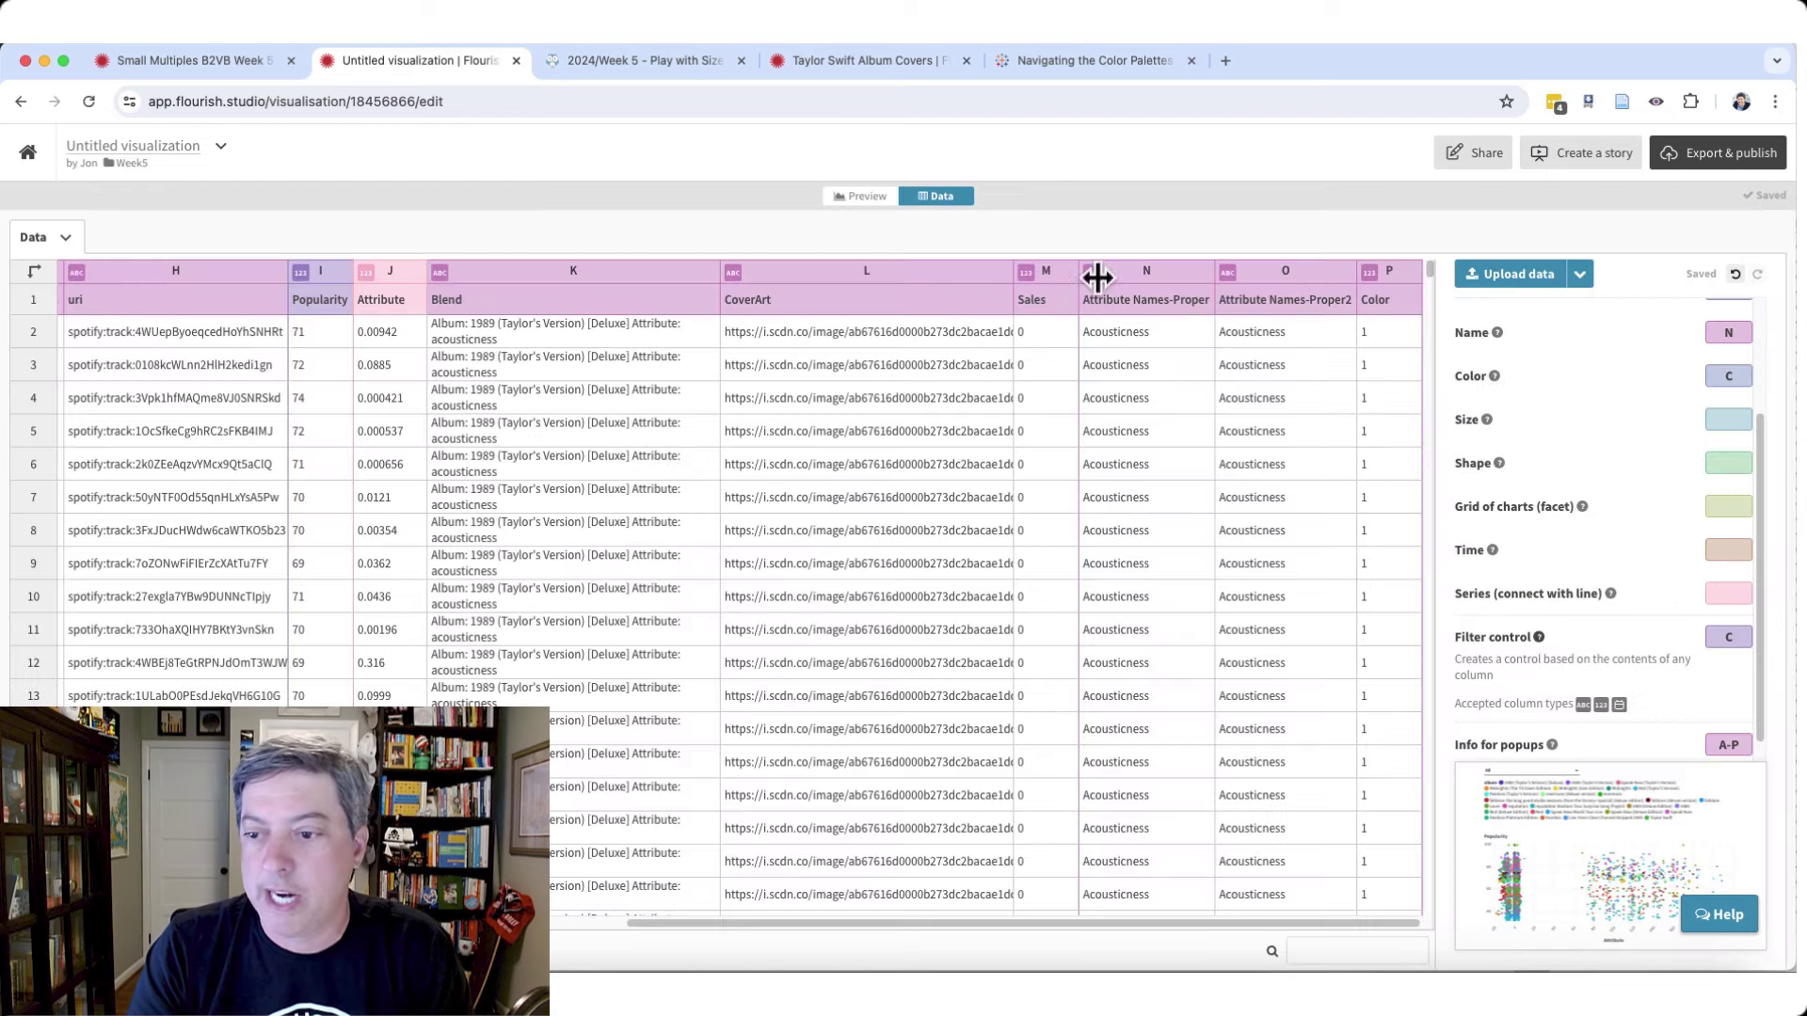
{"action": "left_click_drag", "start_coordinate": [1453, 507], "coordinate": [1599, 527]}
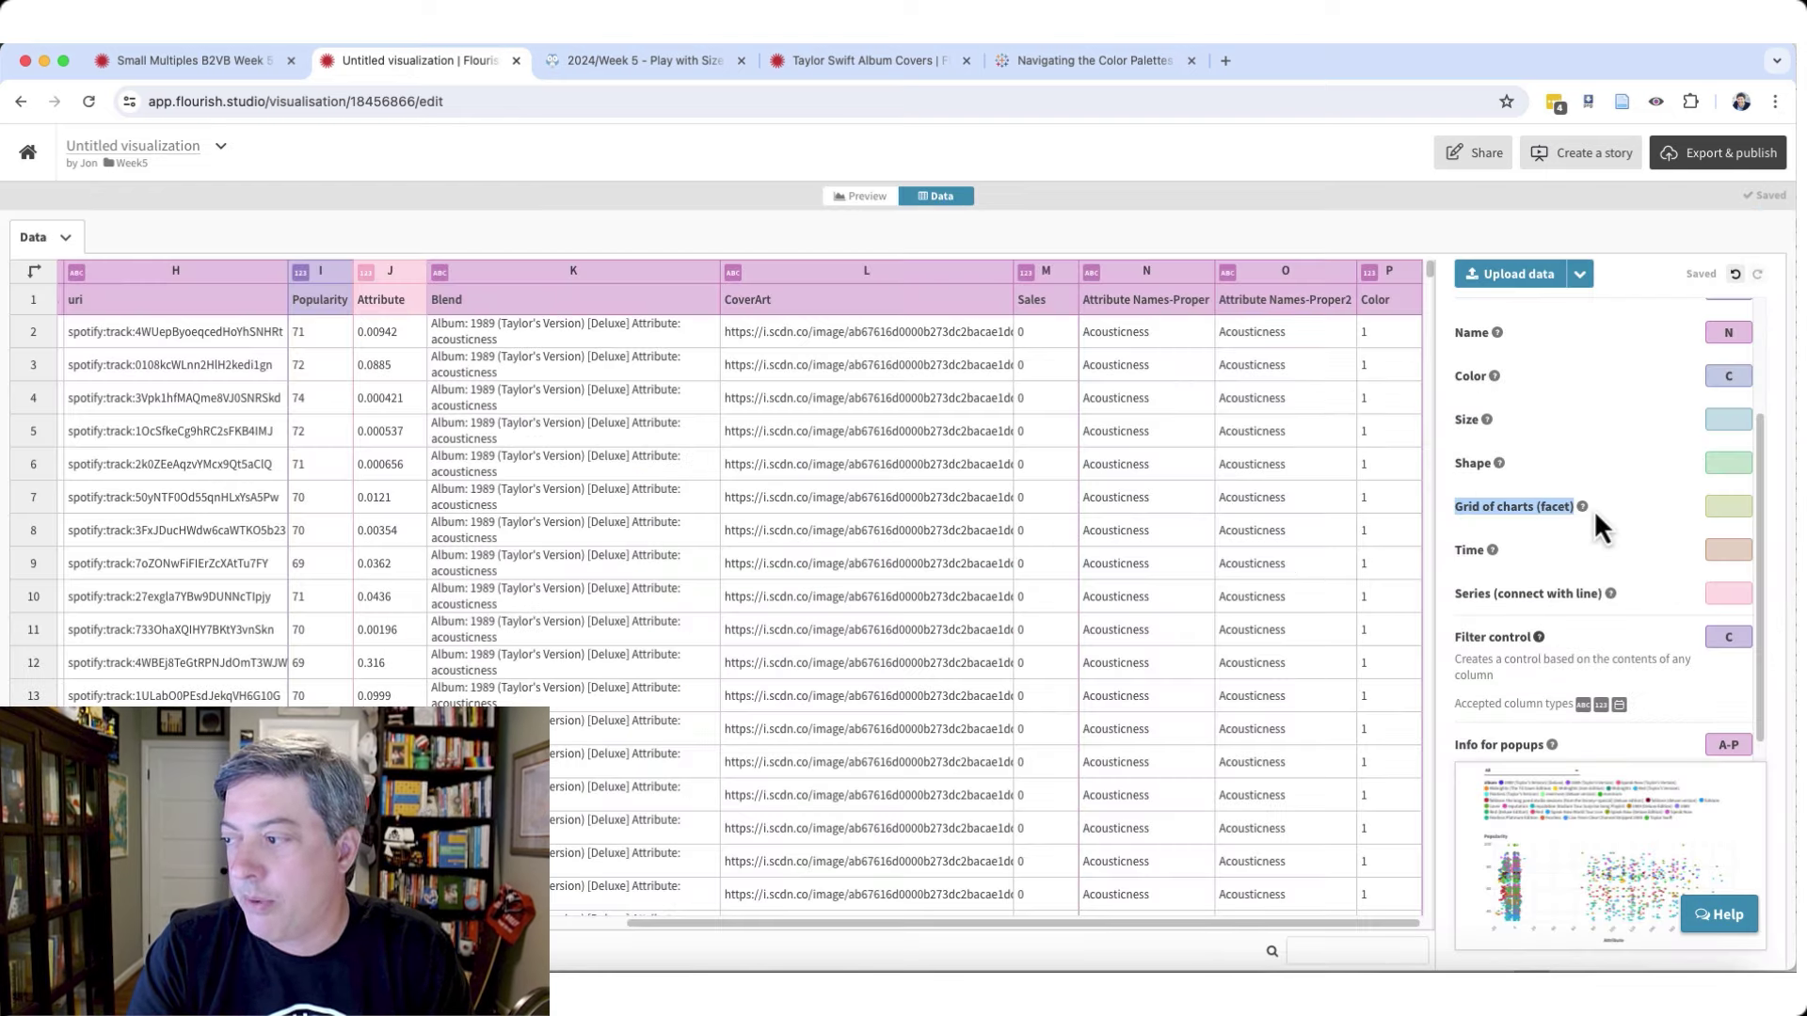
{"action": "left_click", "coordinate": [1594, 510]}
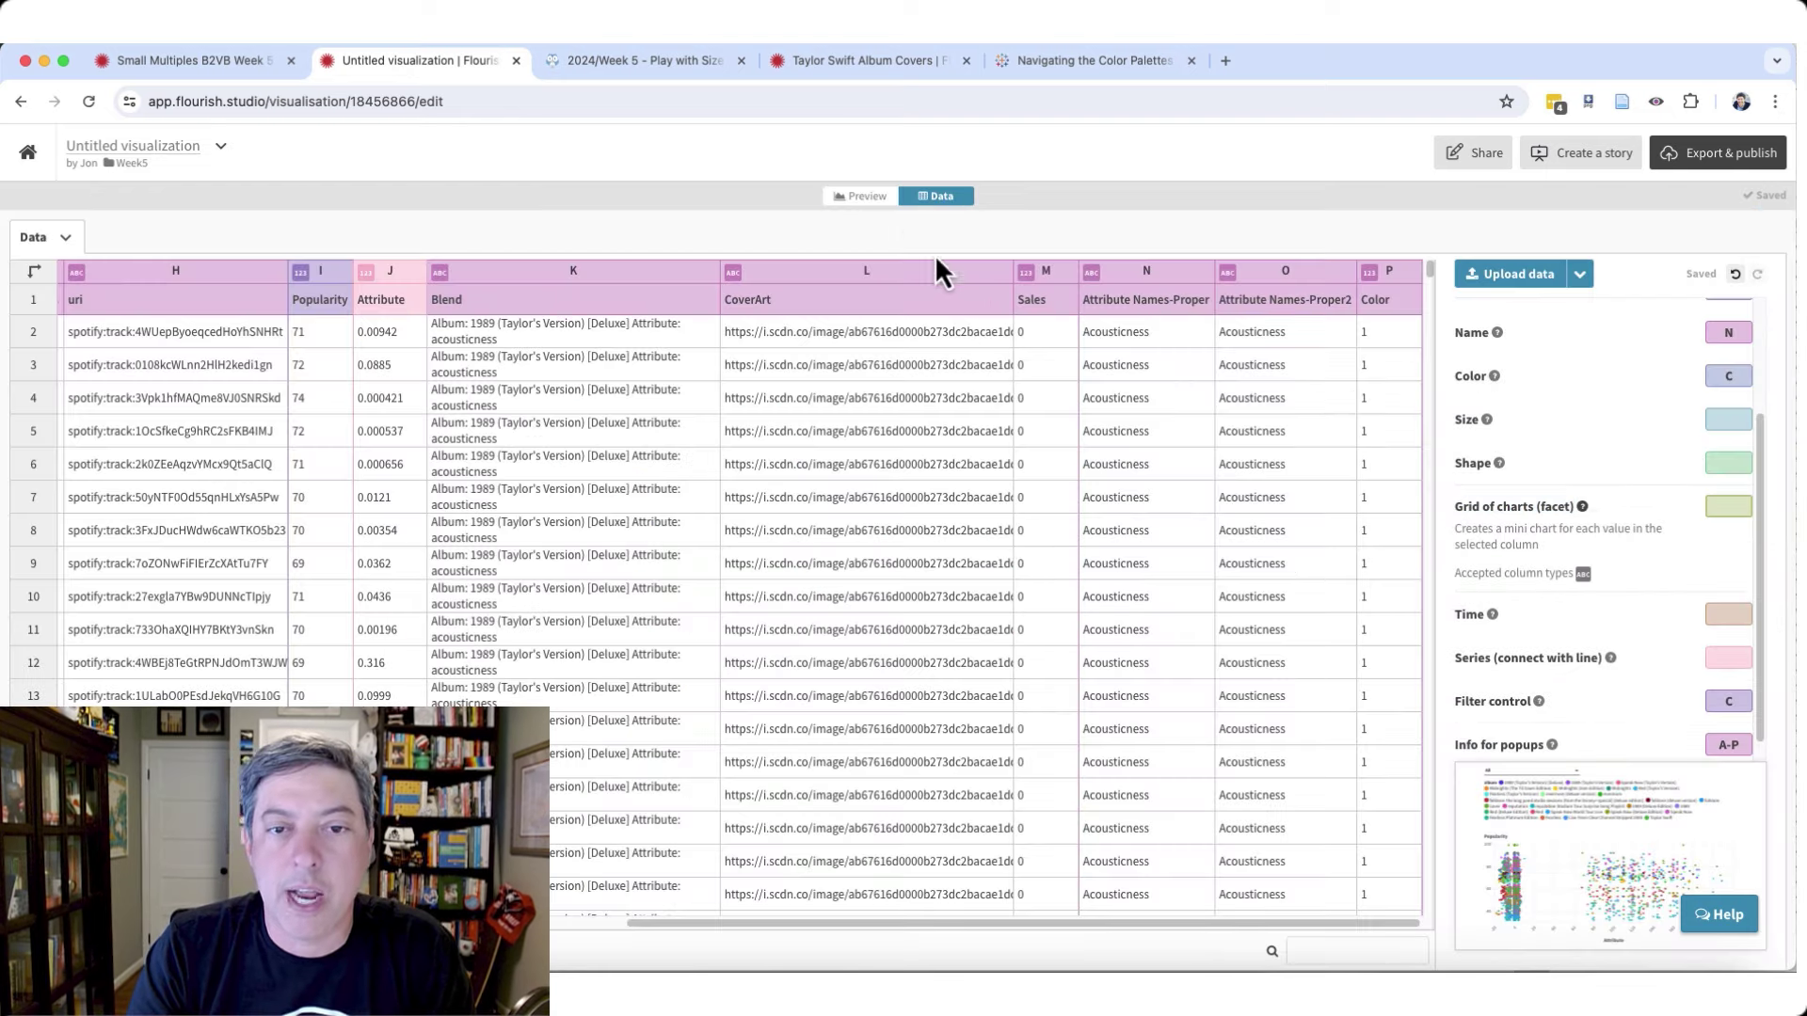
{"action": "left_click", "coordinate": [866, 195]}
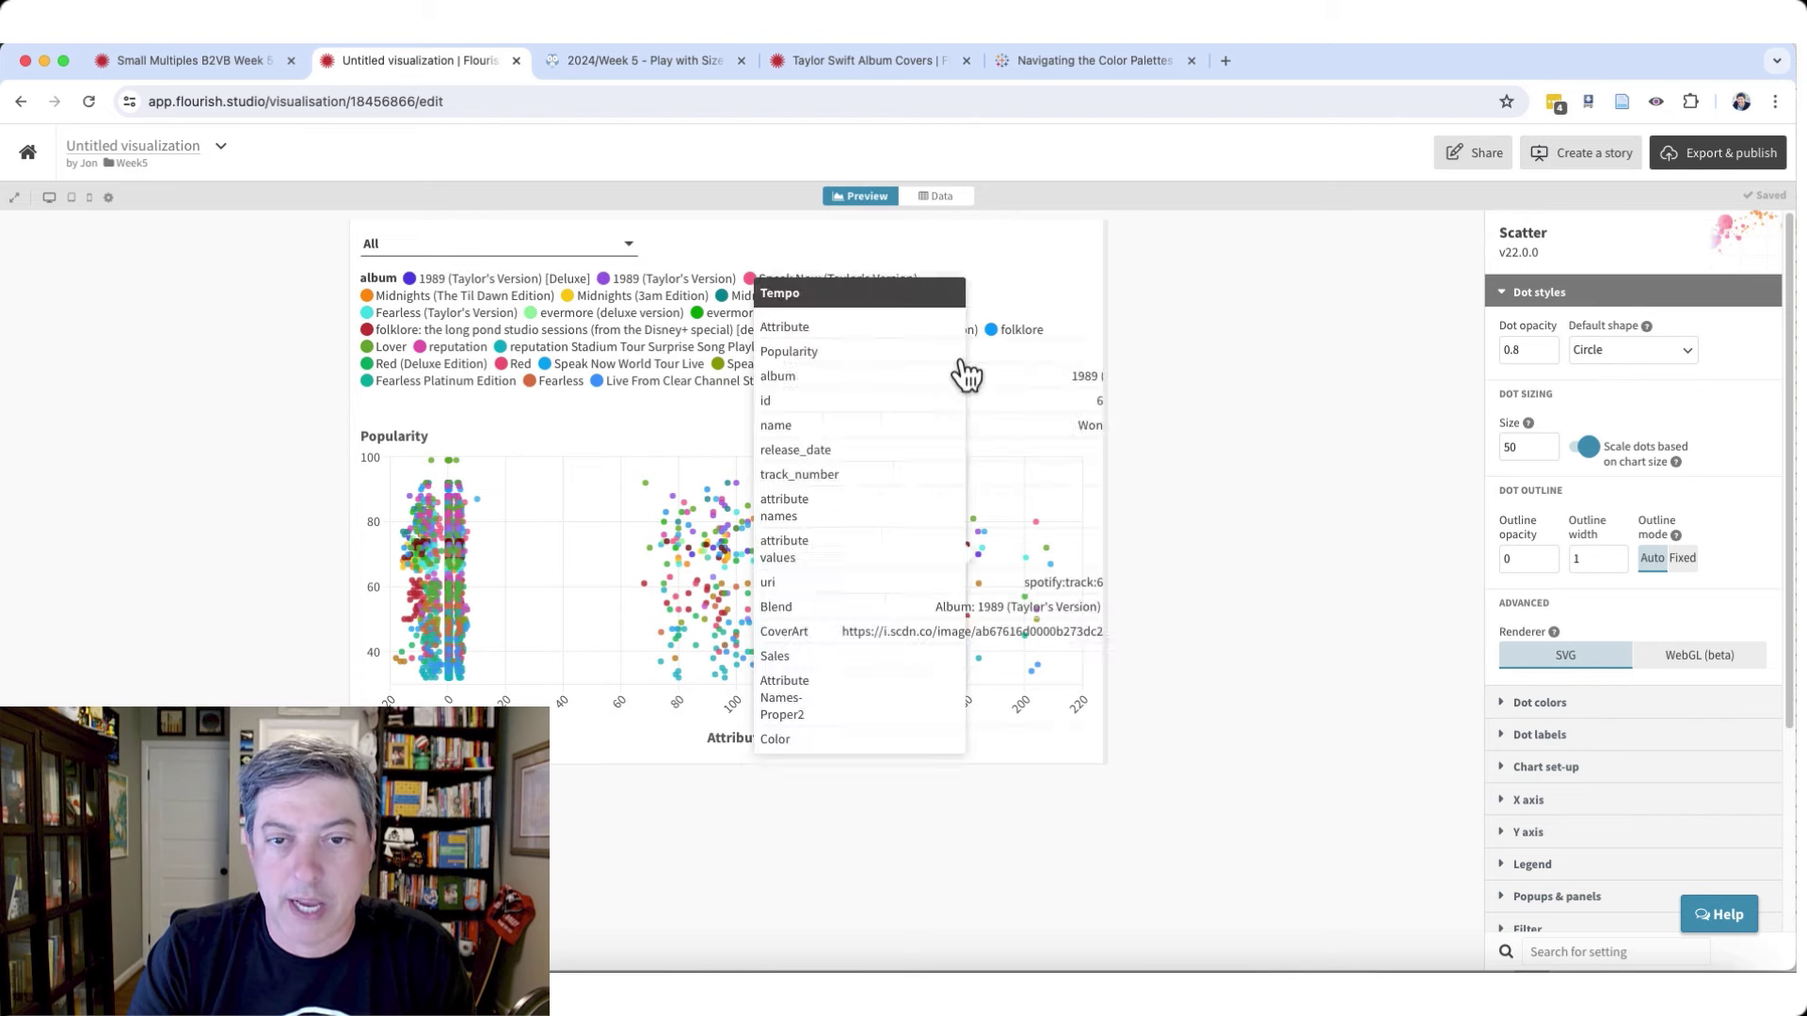
{"action": "left_click", "coordinate": [943, 199]}
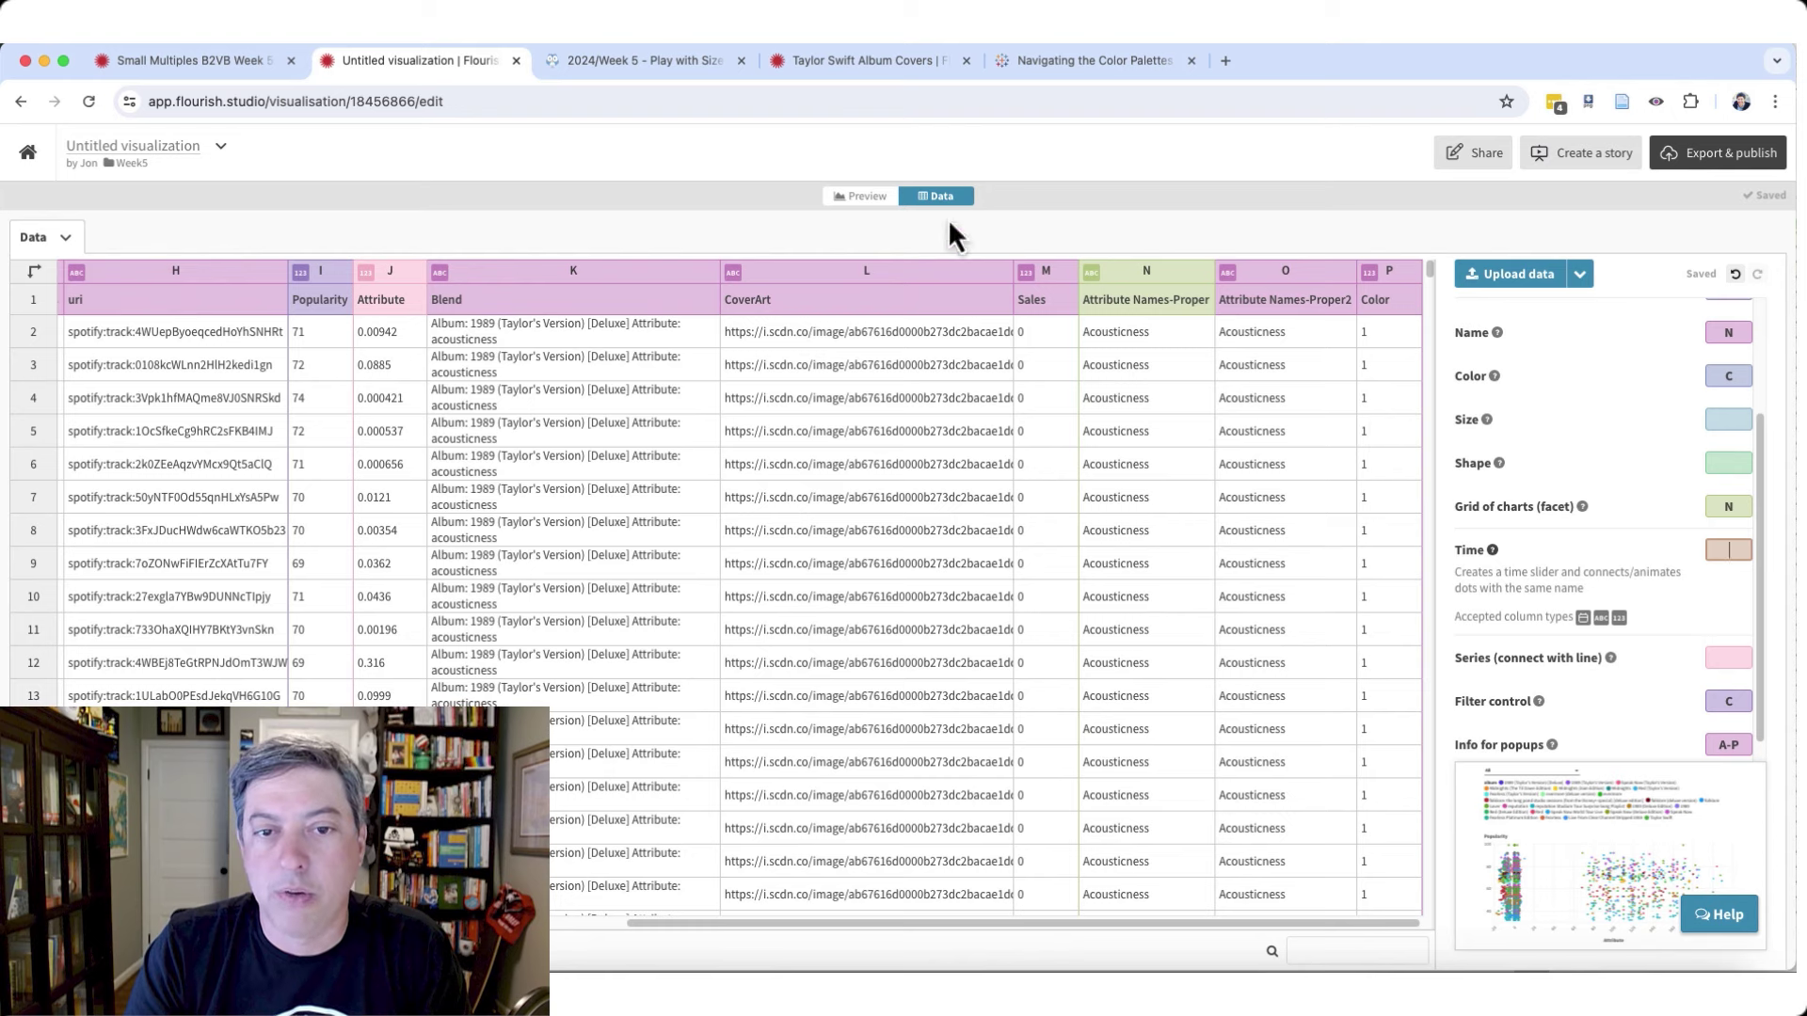
{"action": "left_click", "coordinate": [872, 202]}
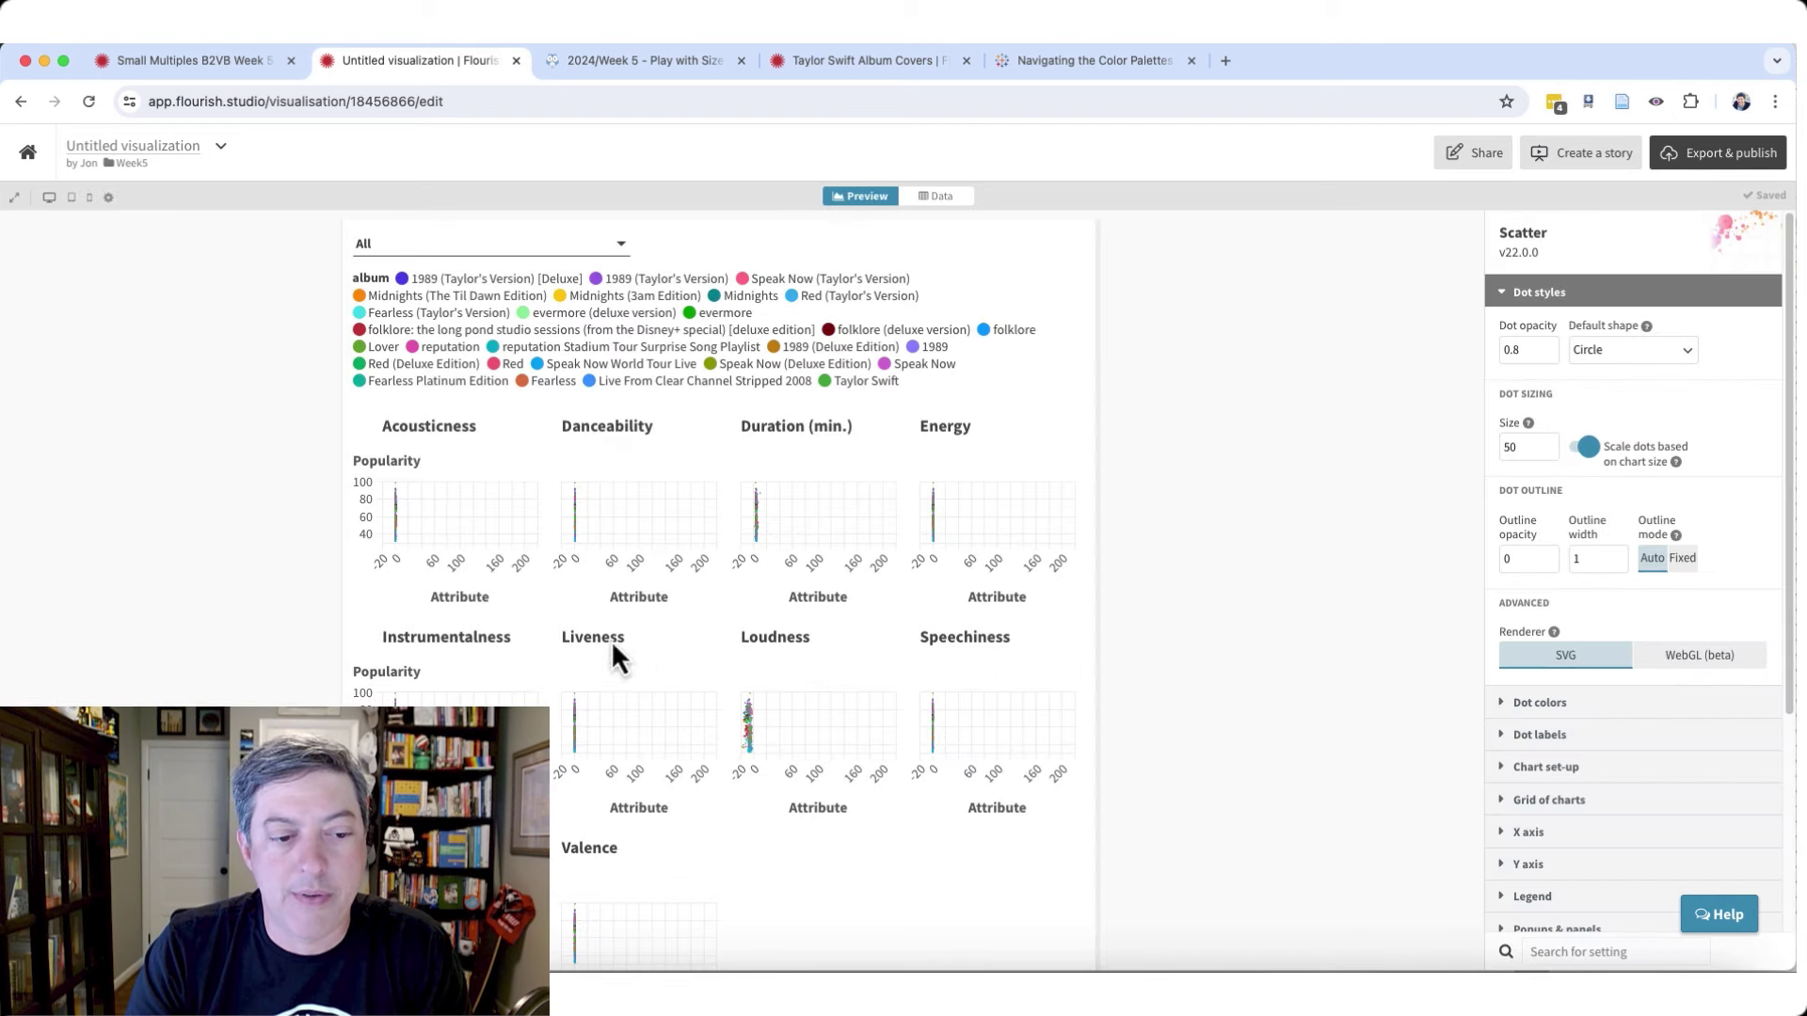
{"action": "scroll", "coordinate": [433, 646], "scroll_direction": "down", "scroll_amount": 2}
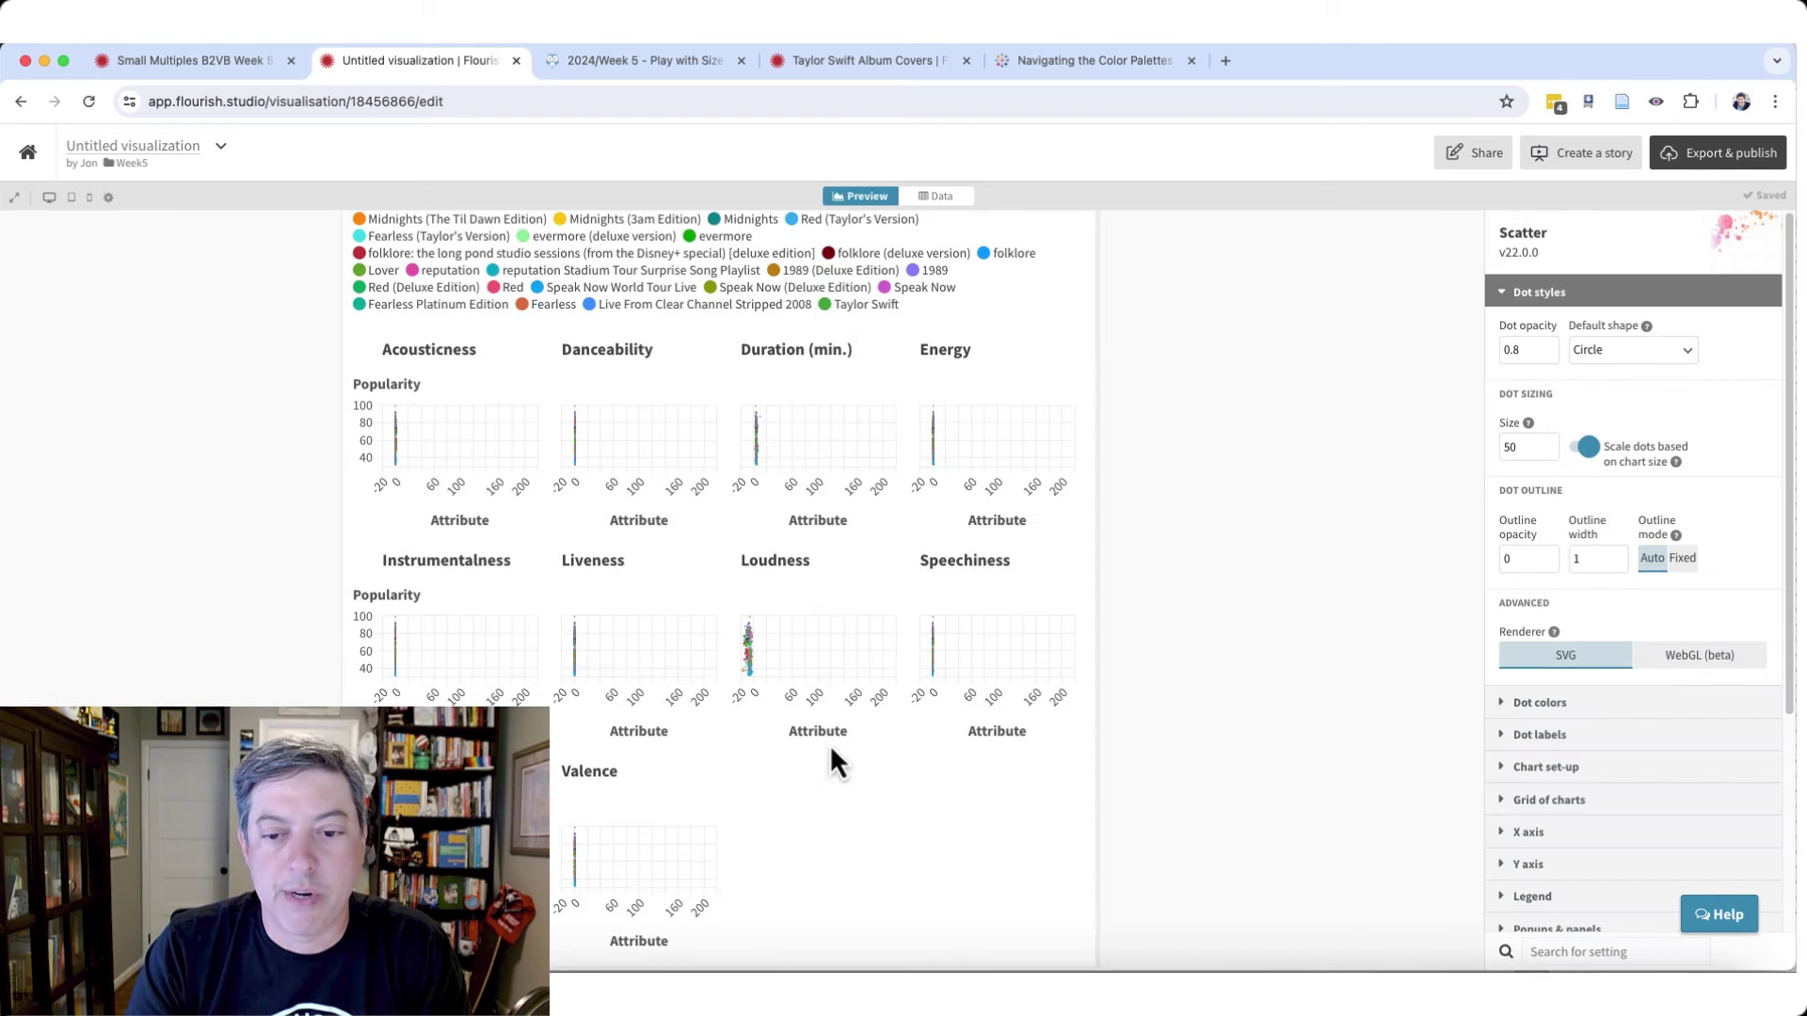
{"action": "scroll", "coordinate": [973, 659], "scroll_direction": "up", "scroll_amount": 2}
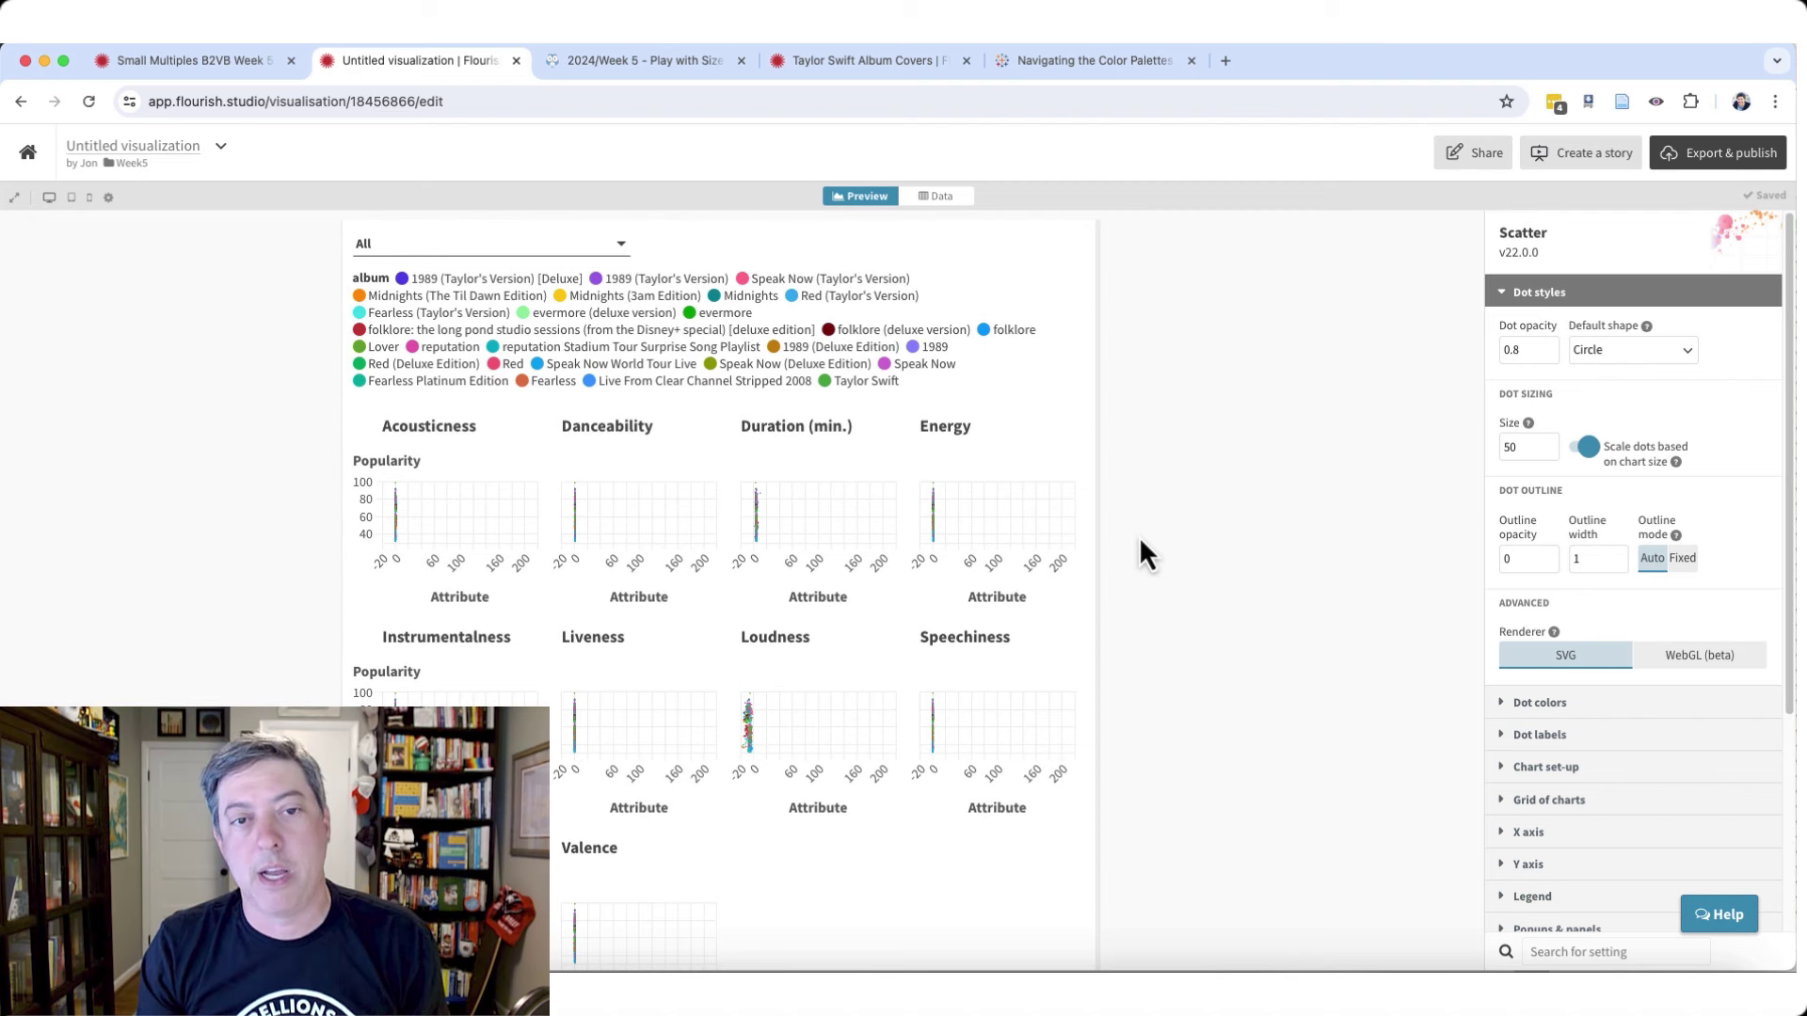
- Compare the new chart grid with the finished Small Multiples B2VB Week 5 visualization, and return to the untitled one
{"action": "left_click", "coordinate": [233, 76]}
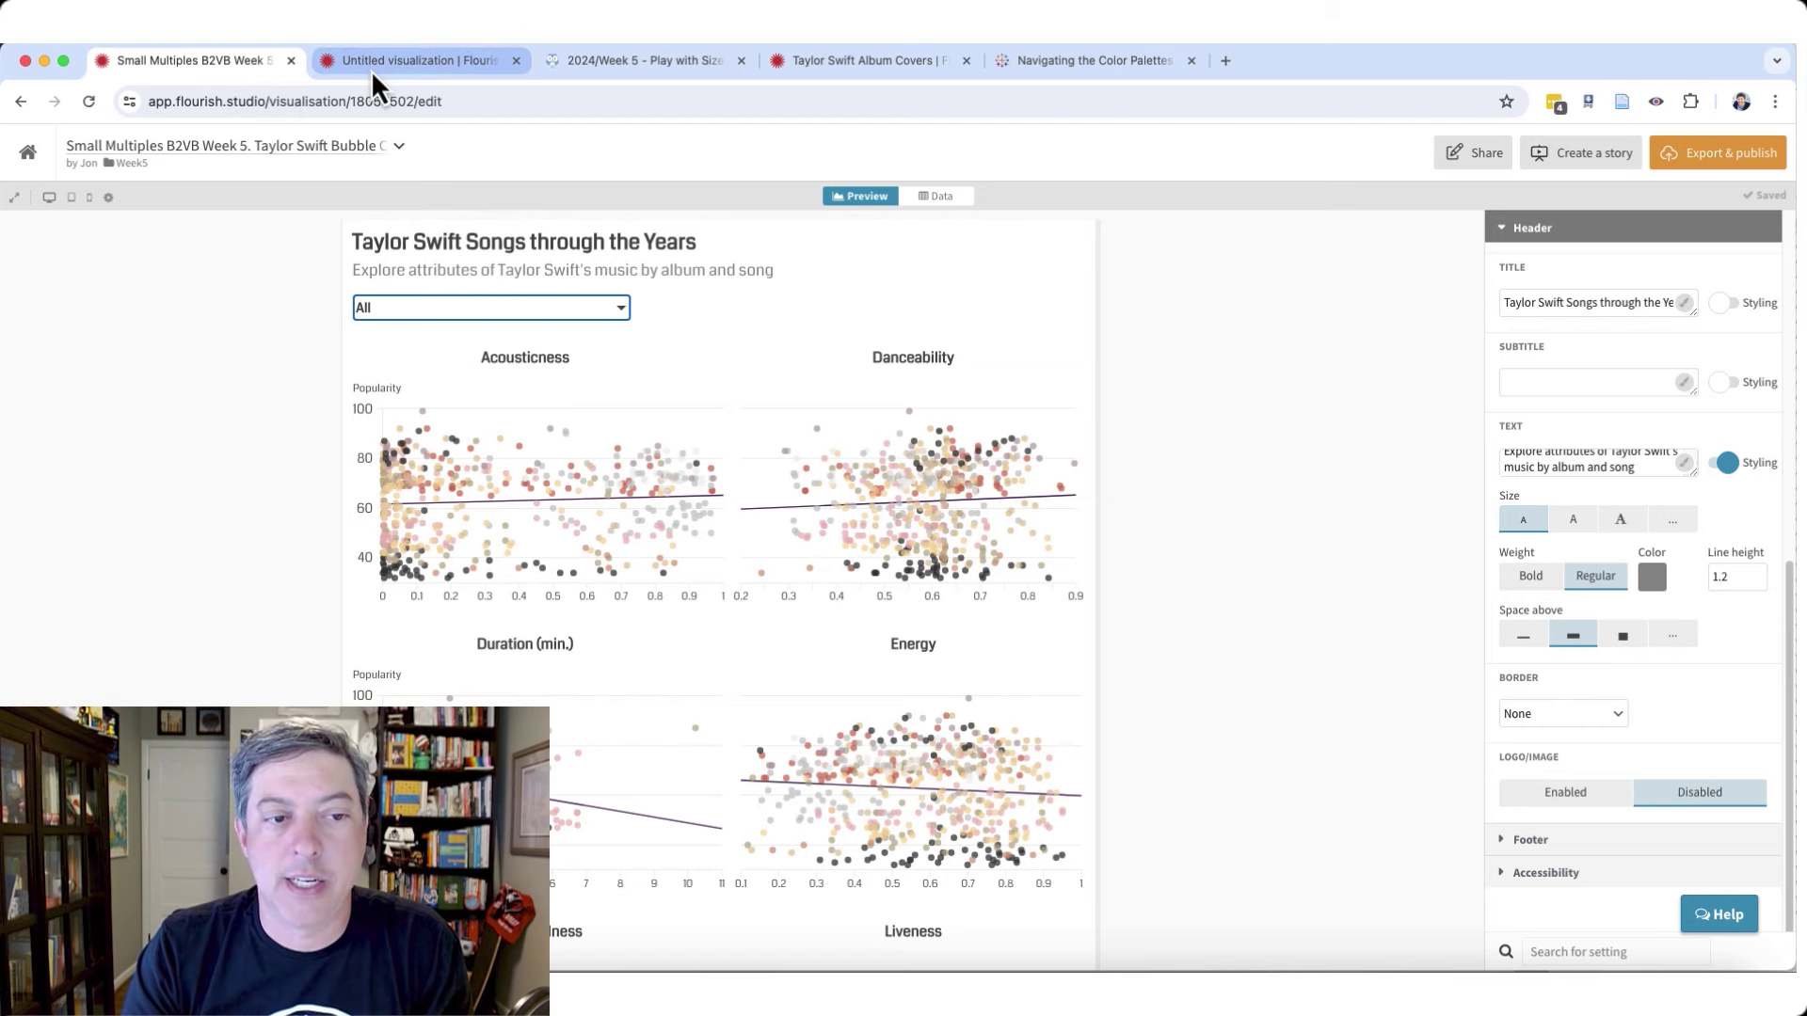
{"action": "left_click", "coordinate": [370, 70]}
{"action": "left_click", "coordinate": [235, 60]}
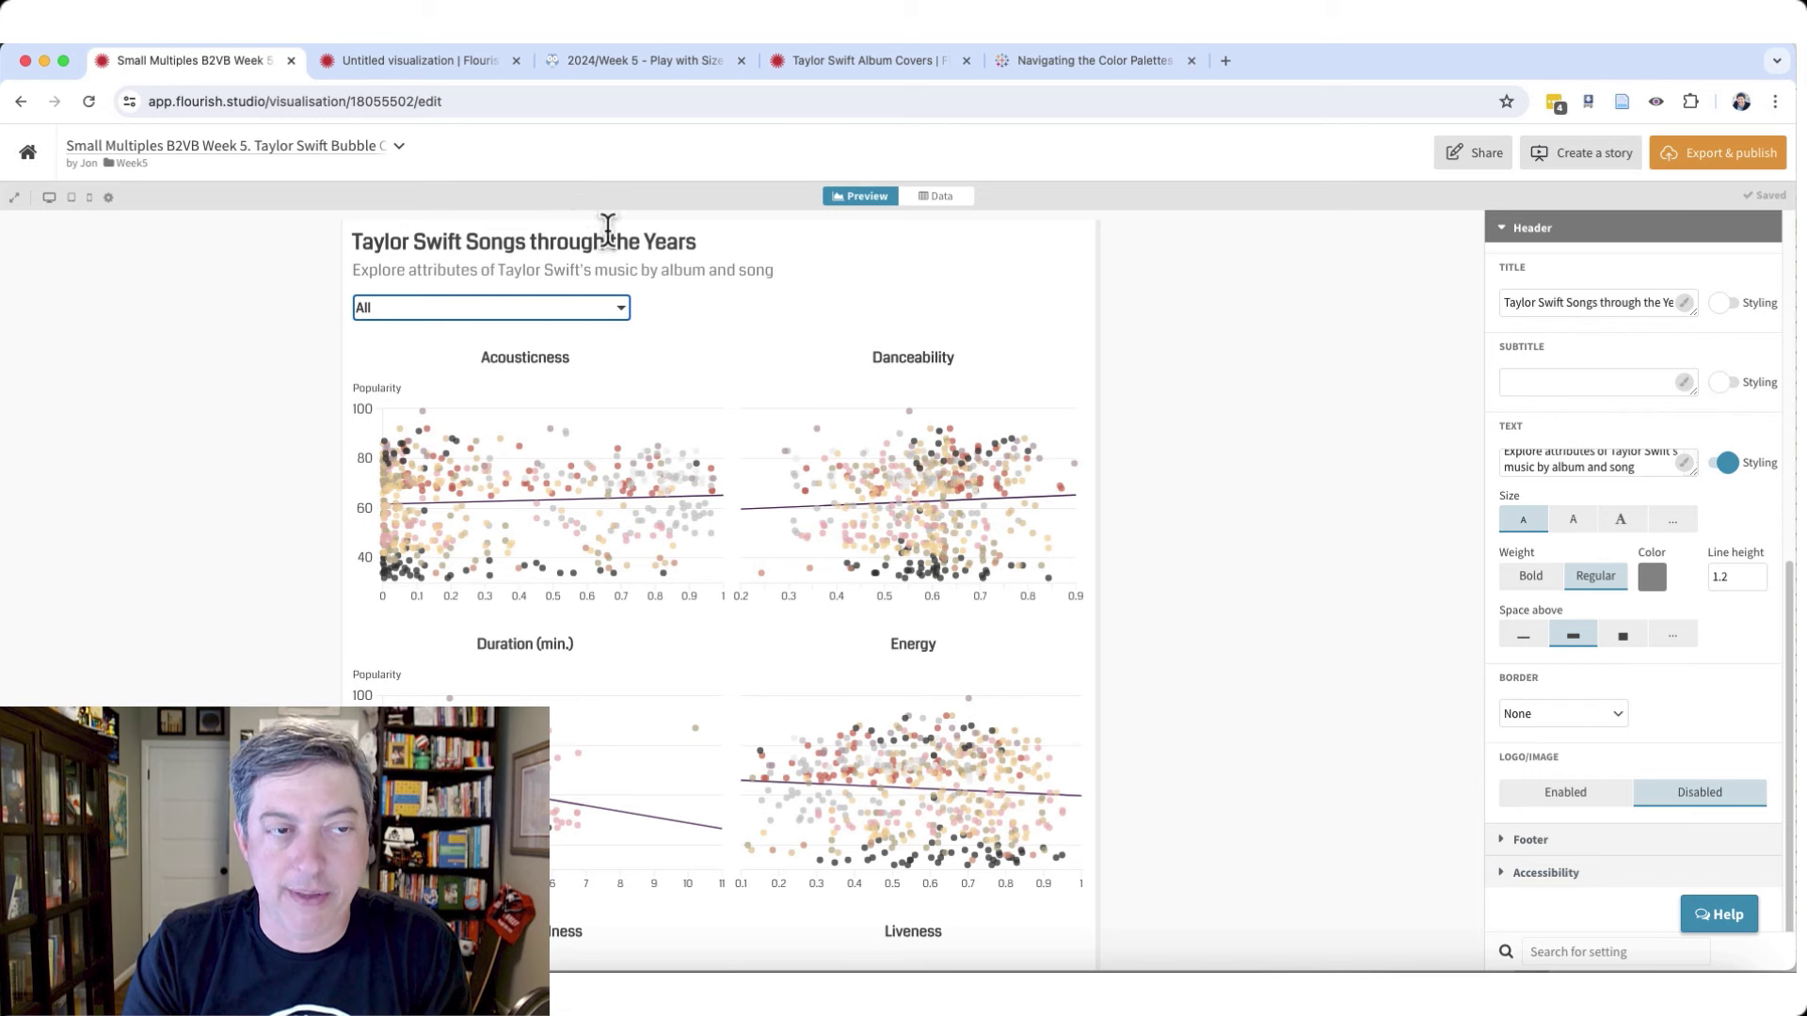
{"action": "left_click", "coordinate": [446, 66]}
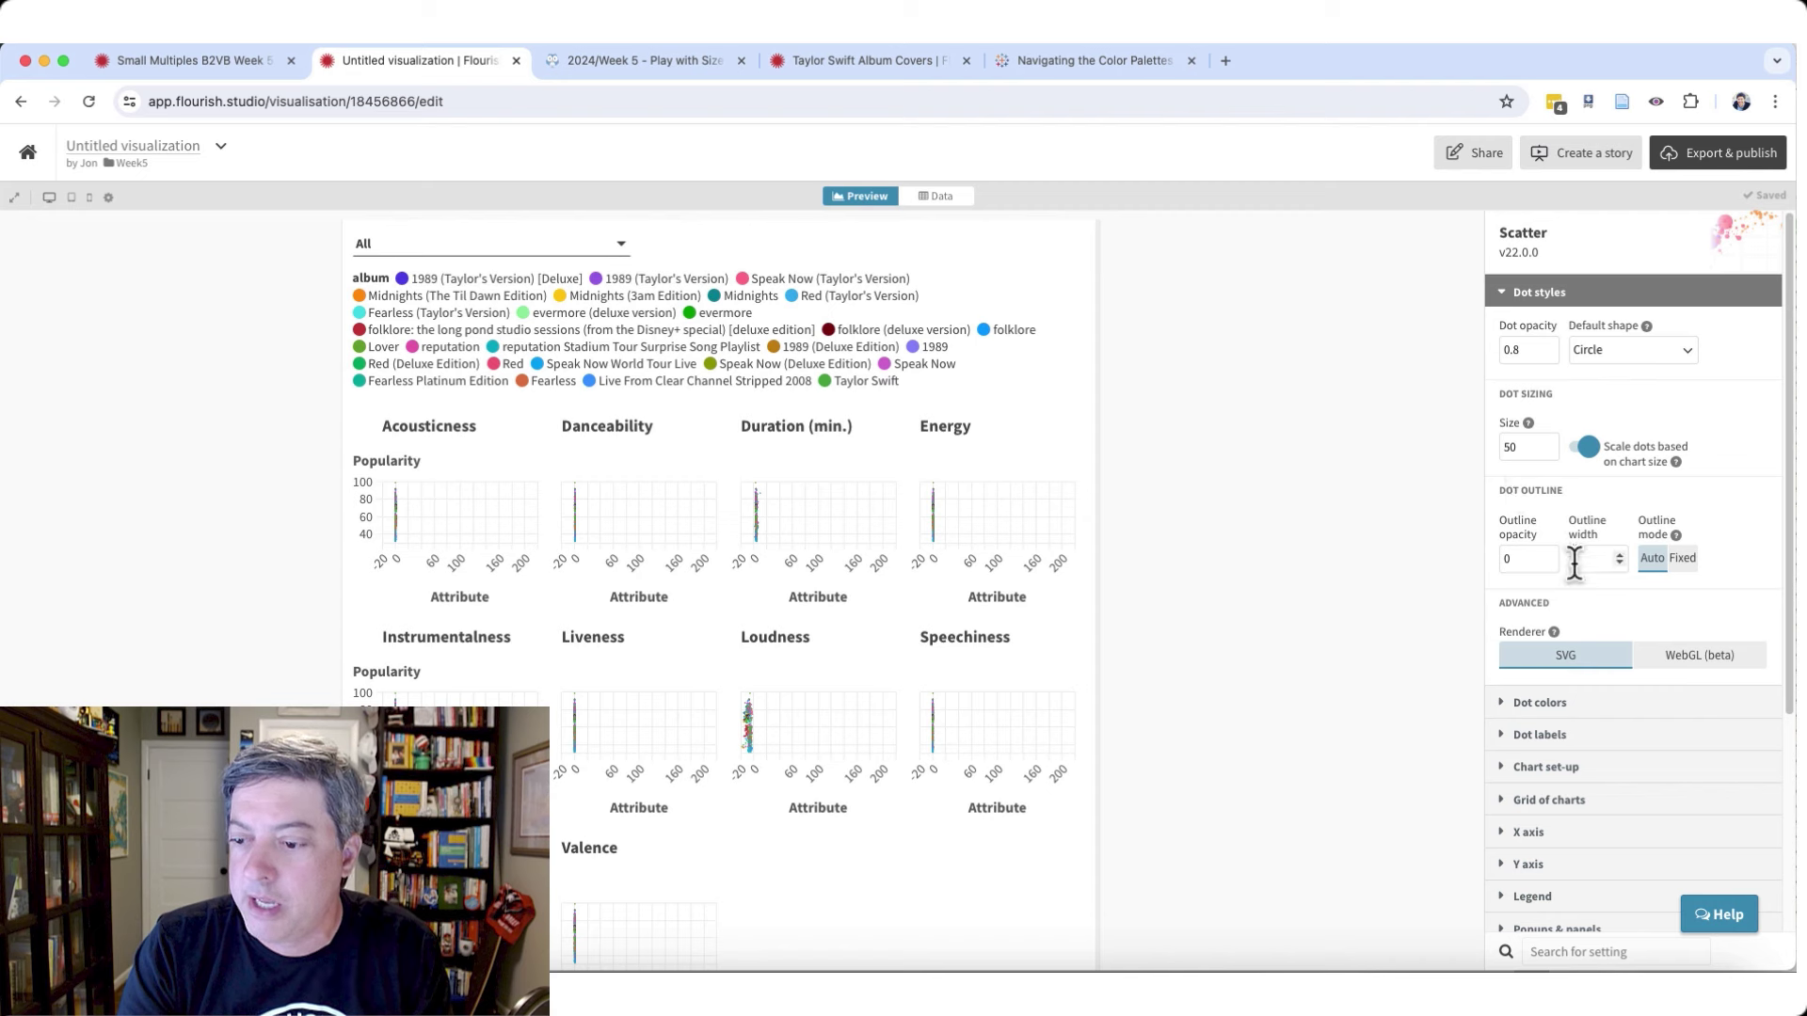
- Paste custom dot color overrides for values 1 to 11, from 1: #e0bf8d through 11: #f3d4a1, and enlarge the field to check them
{"action": "left_click", "coordinate": [1604, 293]}
{"action": "left_click", "coordinate": [1567, 325]}
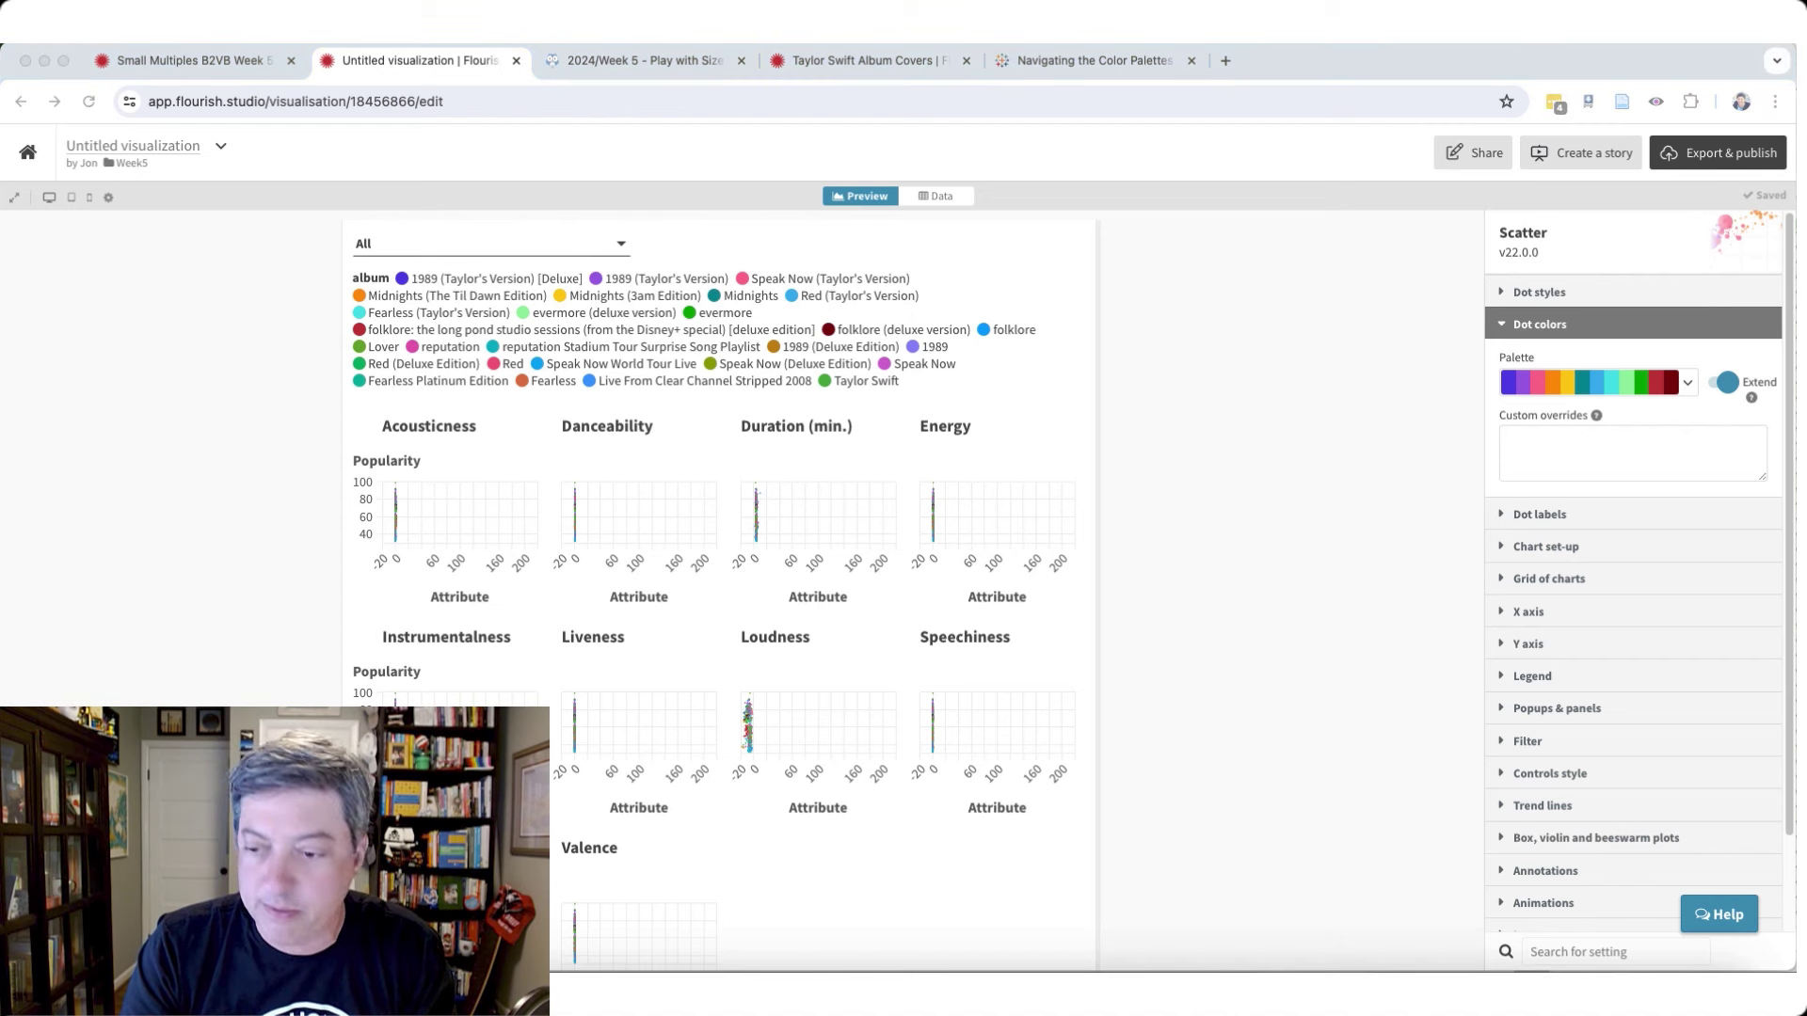
{"action": "left_click", "coordinate": [1544, 435]}
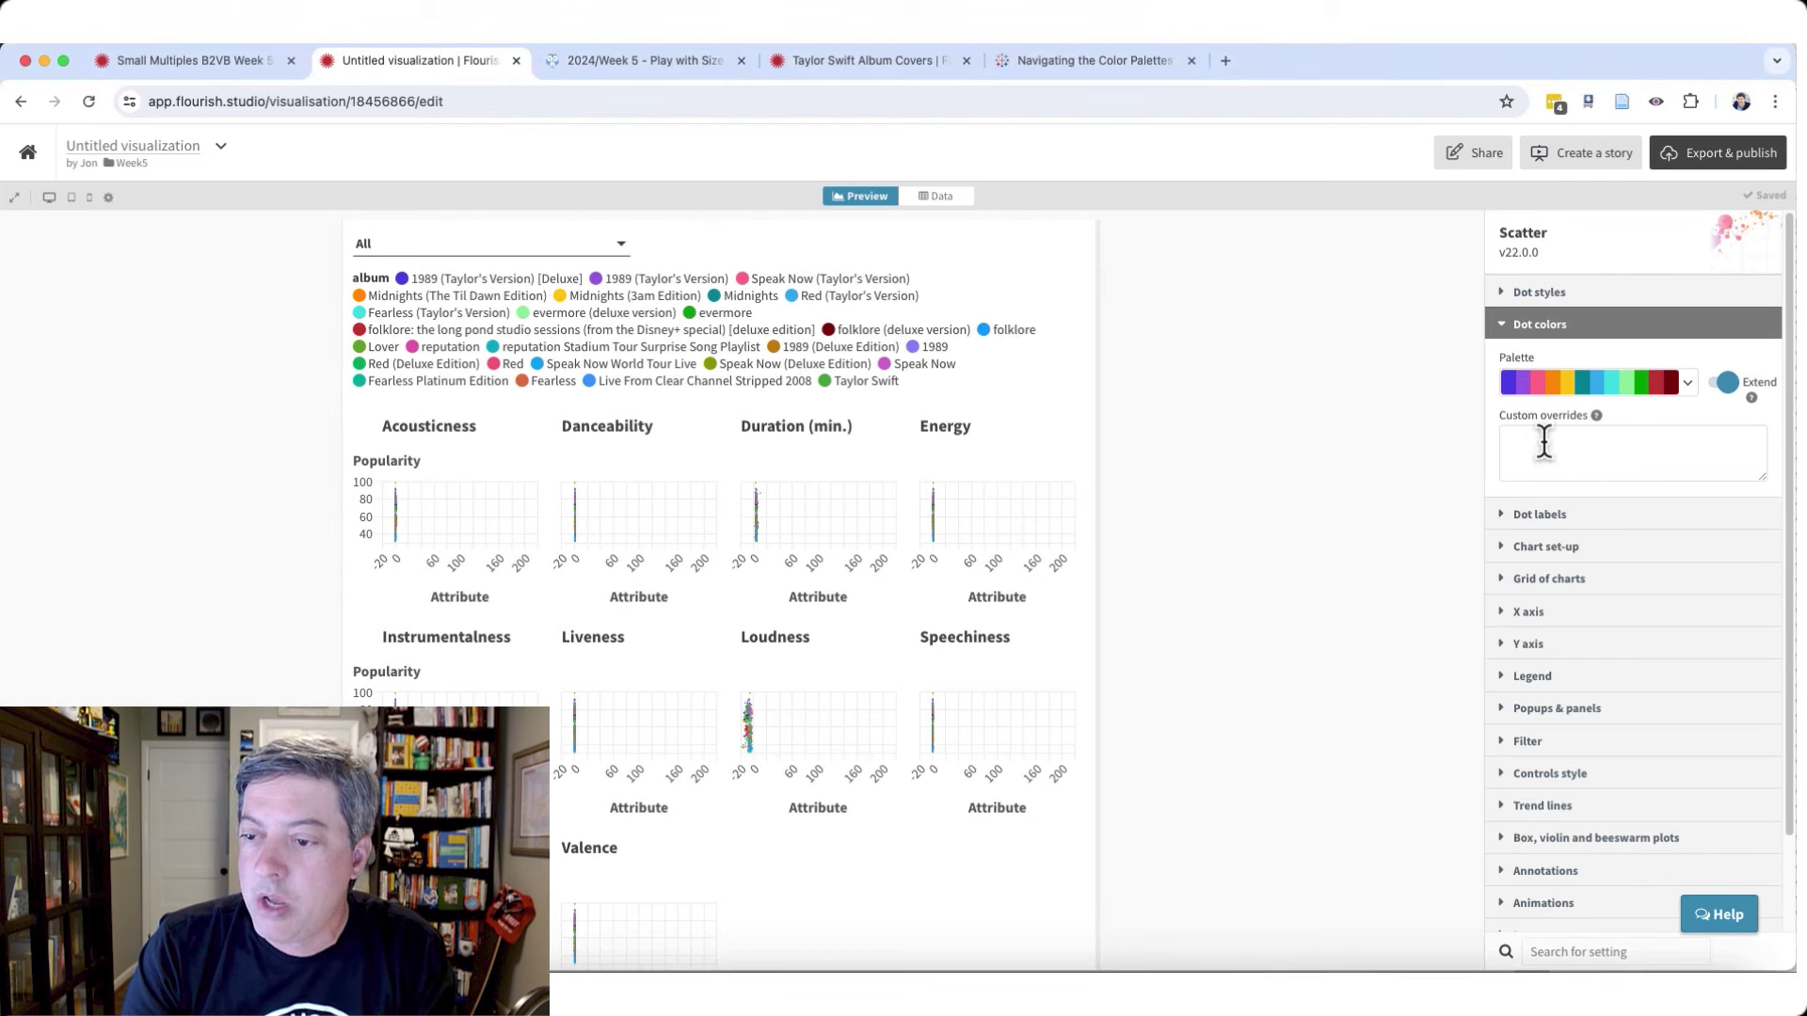
{"action": "key", "text": "super+v"}
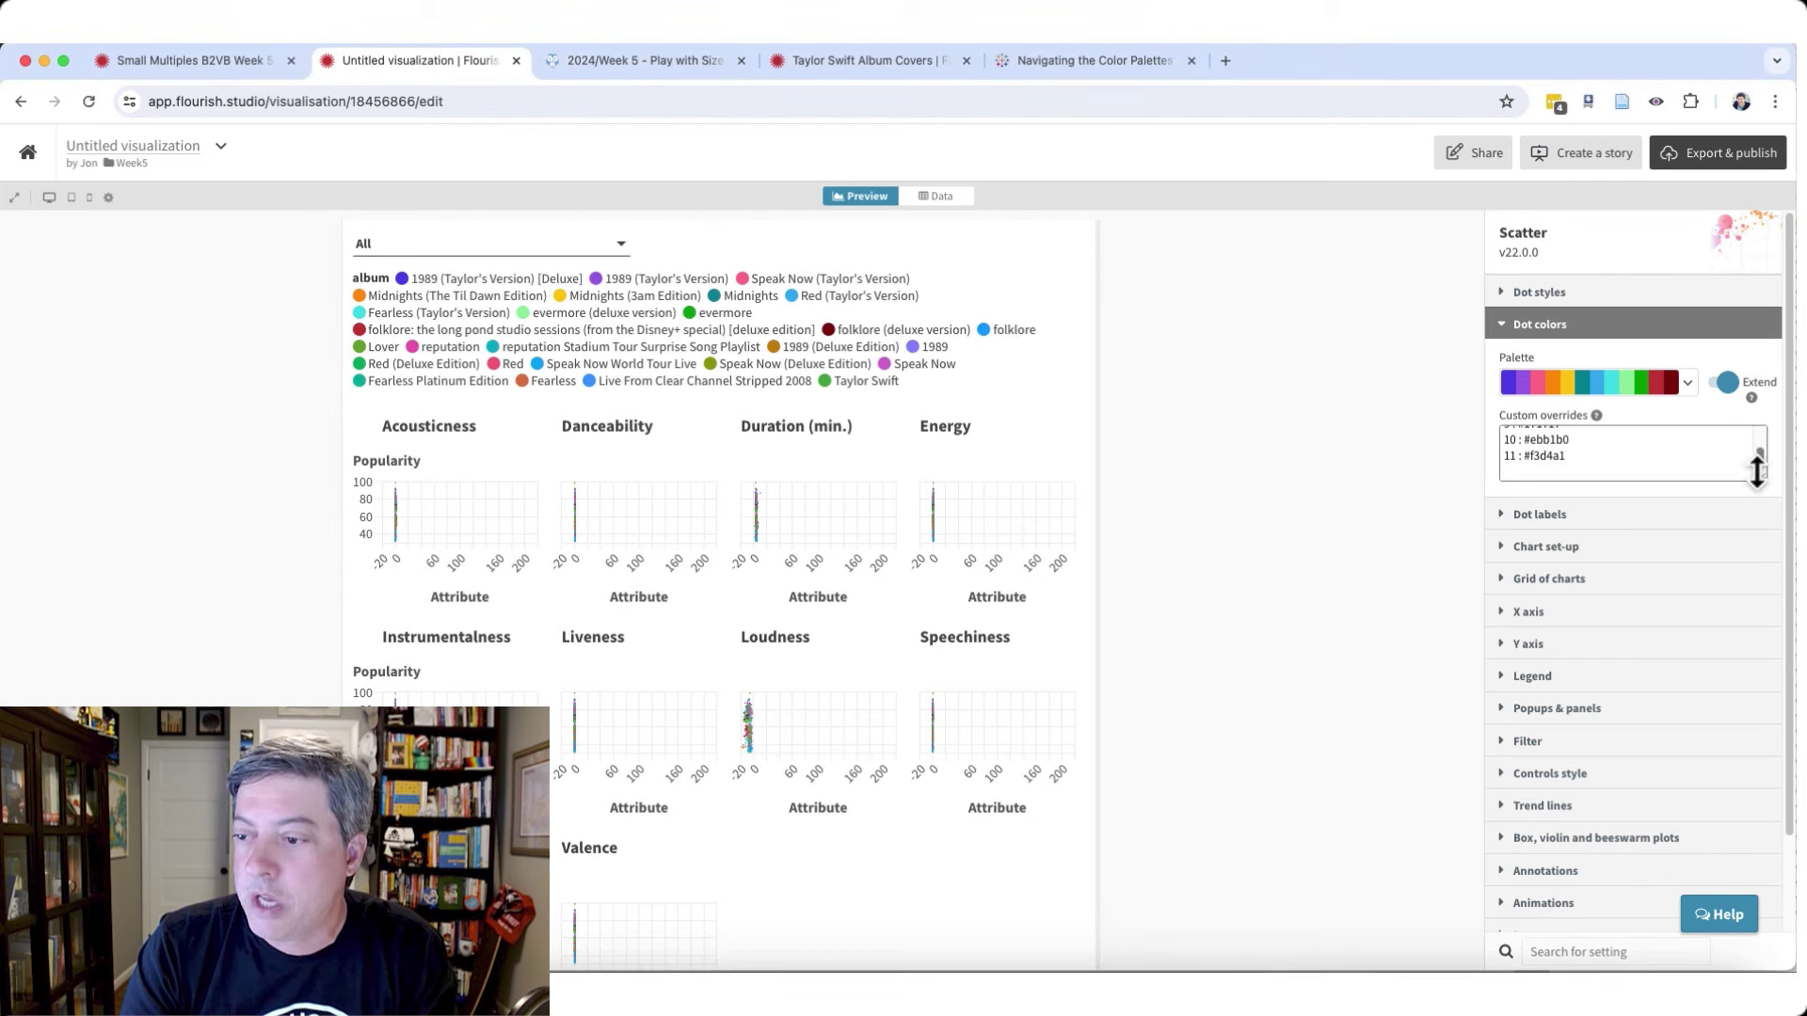
{"action": "left_click_drag", "start_coordinate": [1756, 478], "coordinate": [1759, 695]}
{"action": "double_click", "coordinate": [1504, 438]}
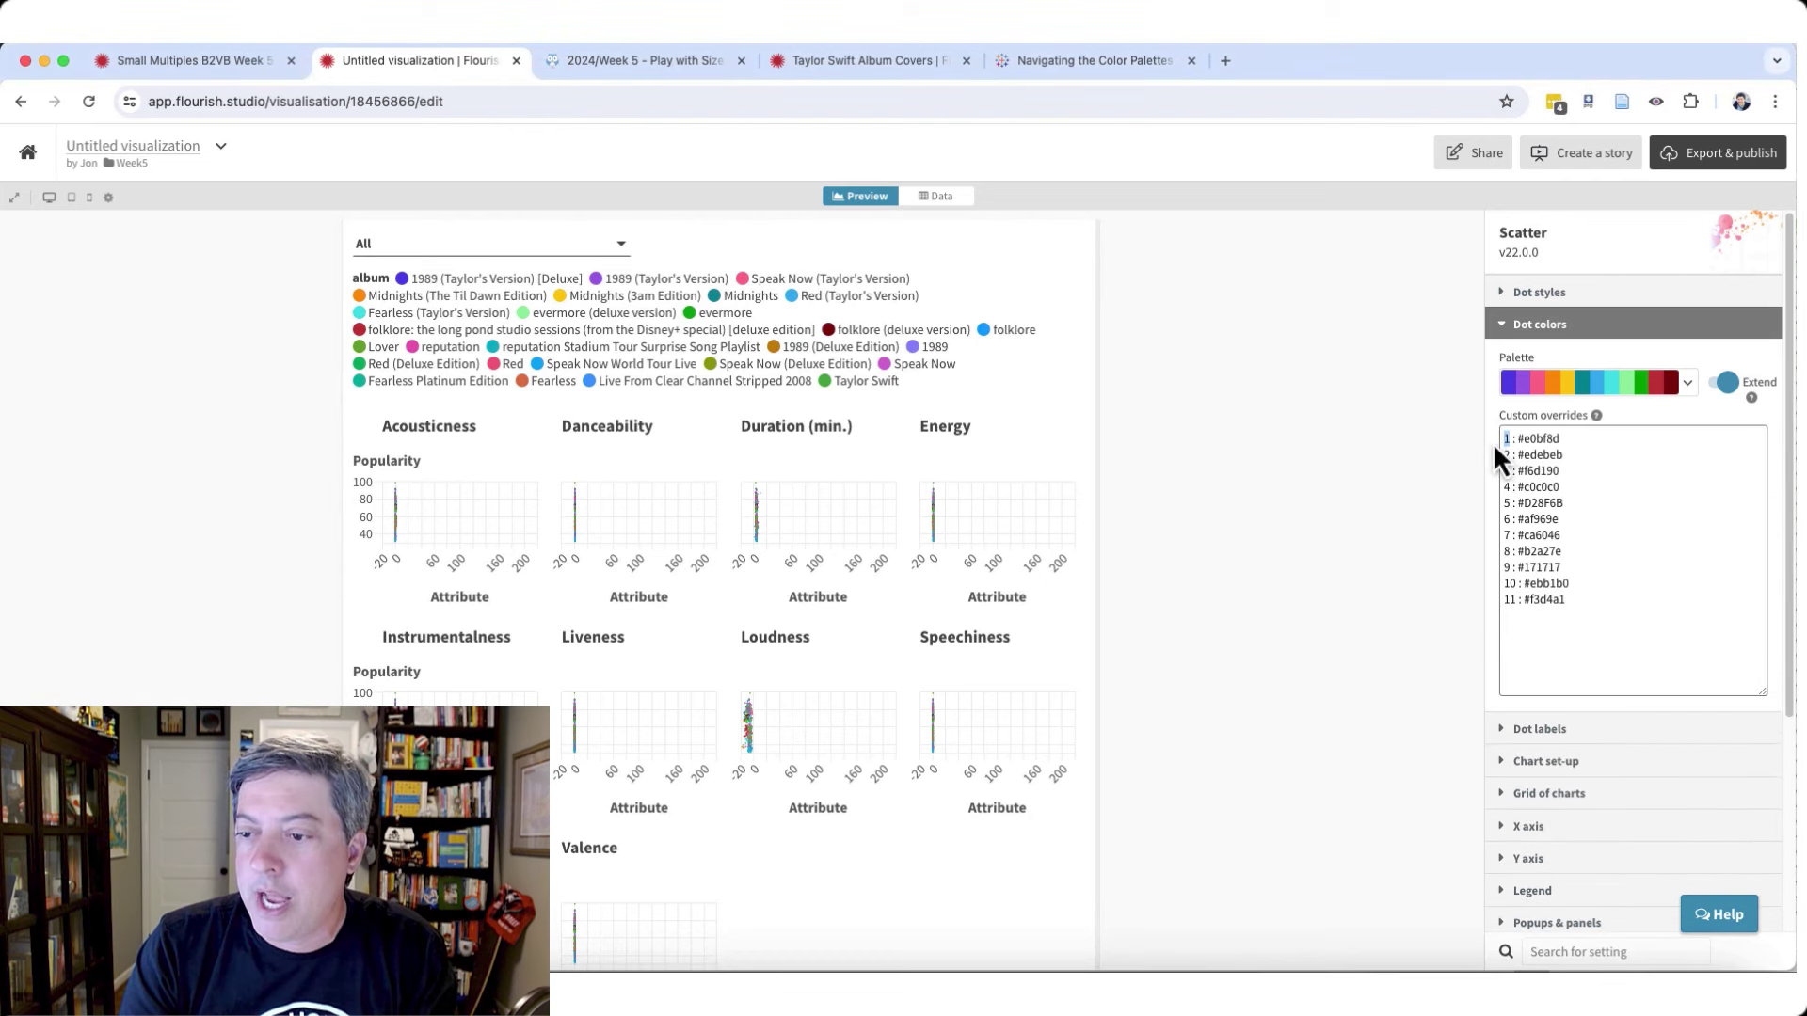
{"action": "left_click", "coordinate": [1454, 615]}
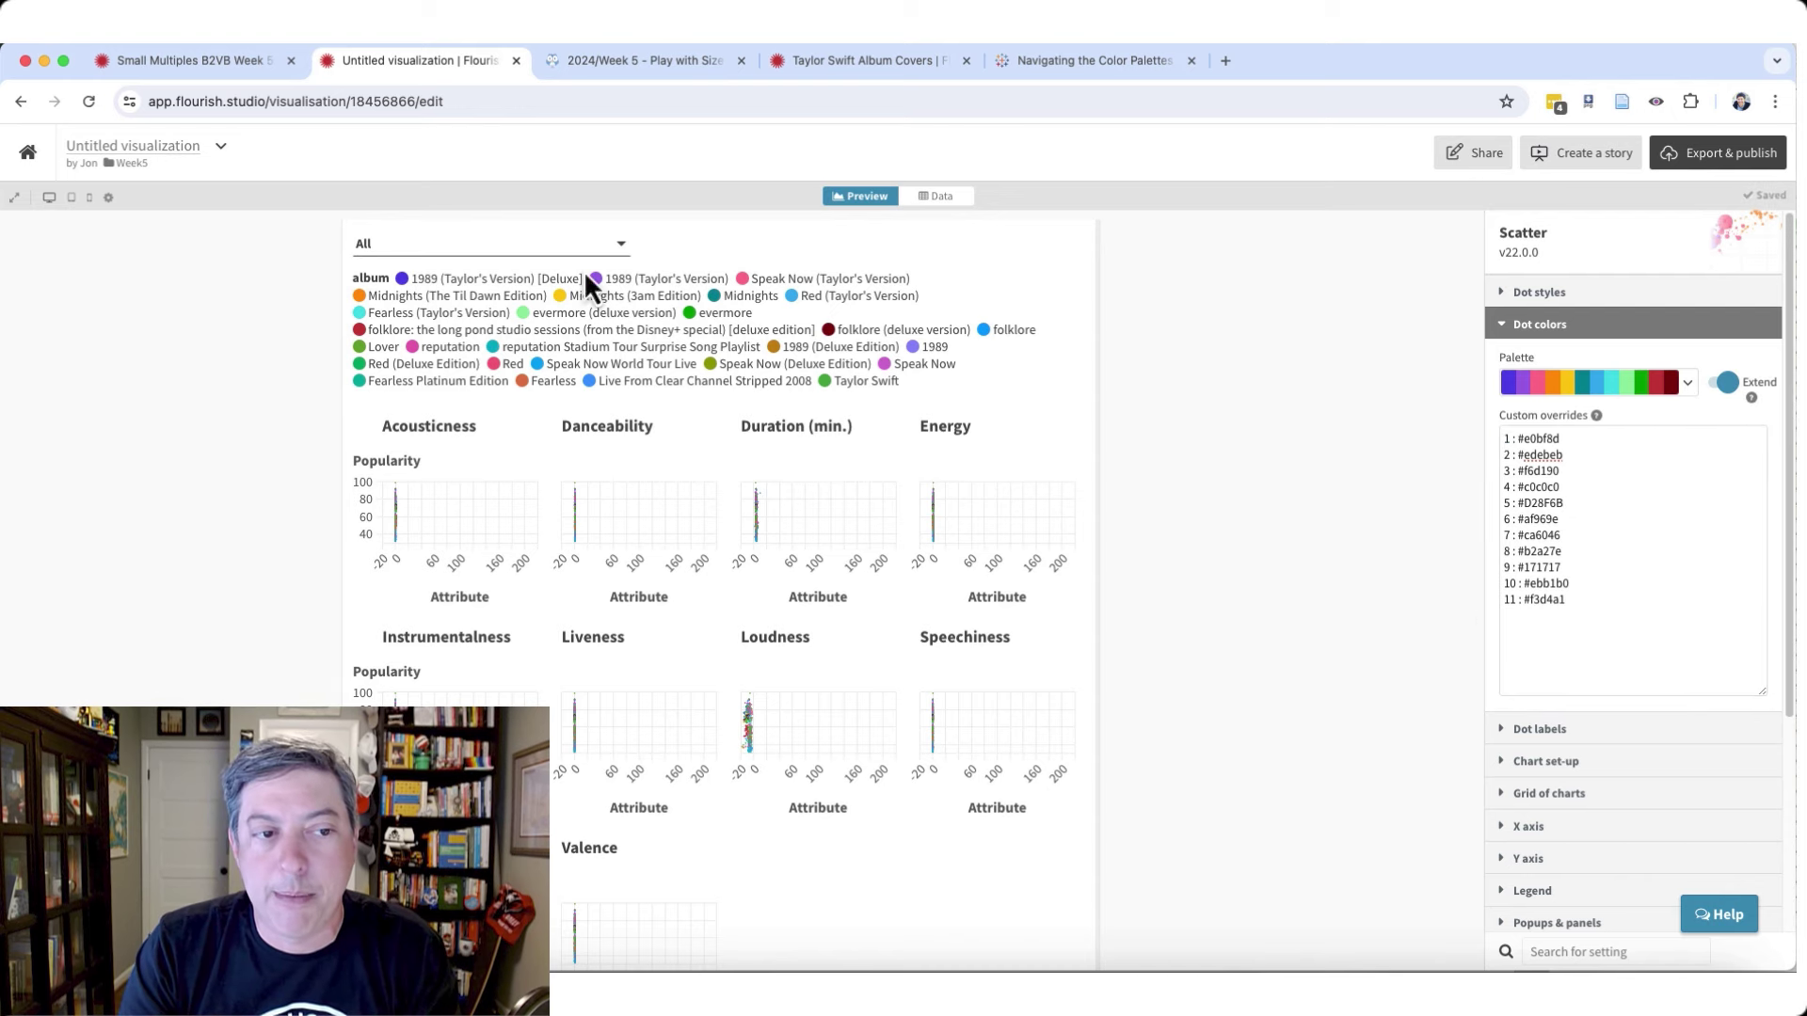
- Assign column P (Color) to the Color setting instead of the album column and preview the charts
{"action": "left_click", "coordinate": [938, 200]}
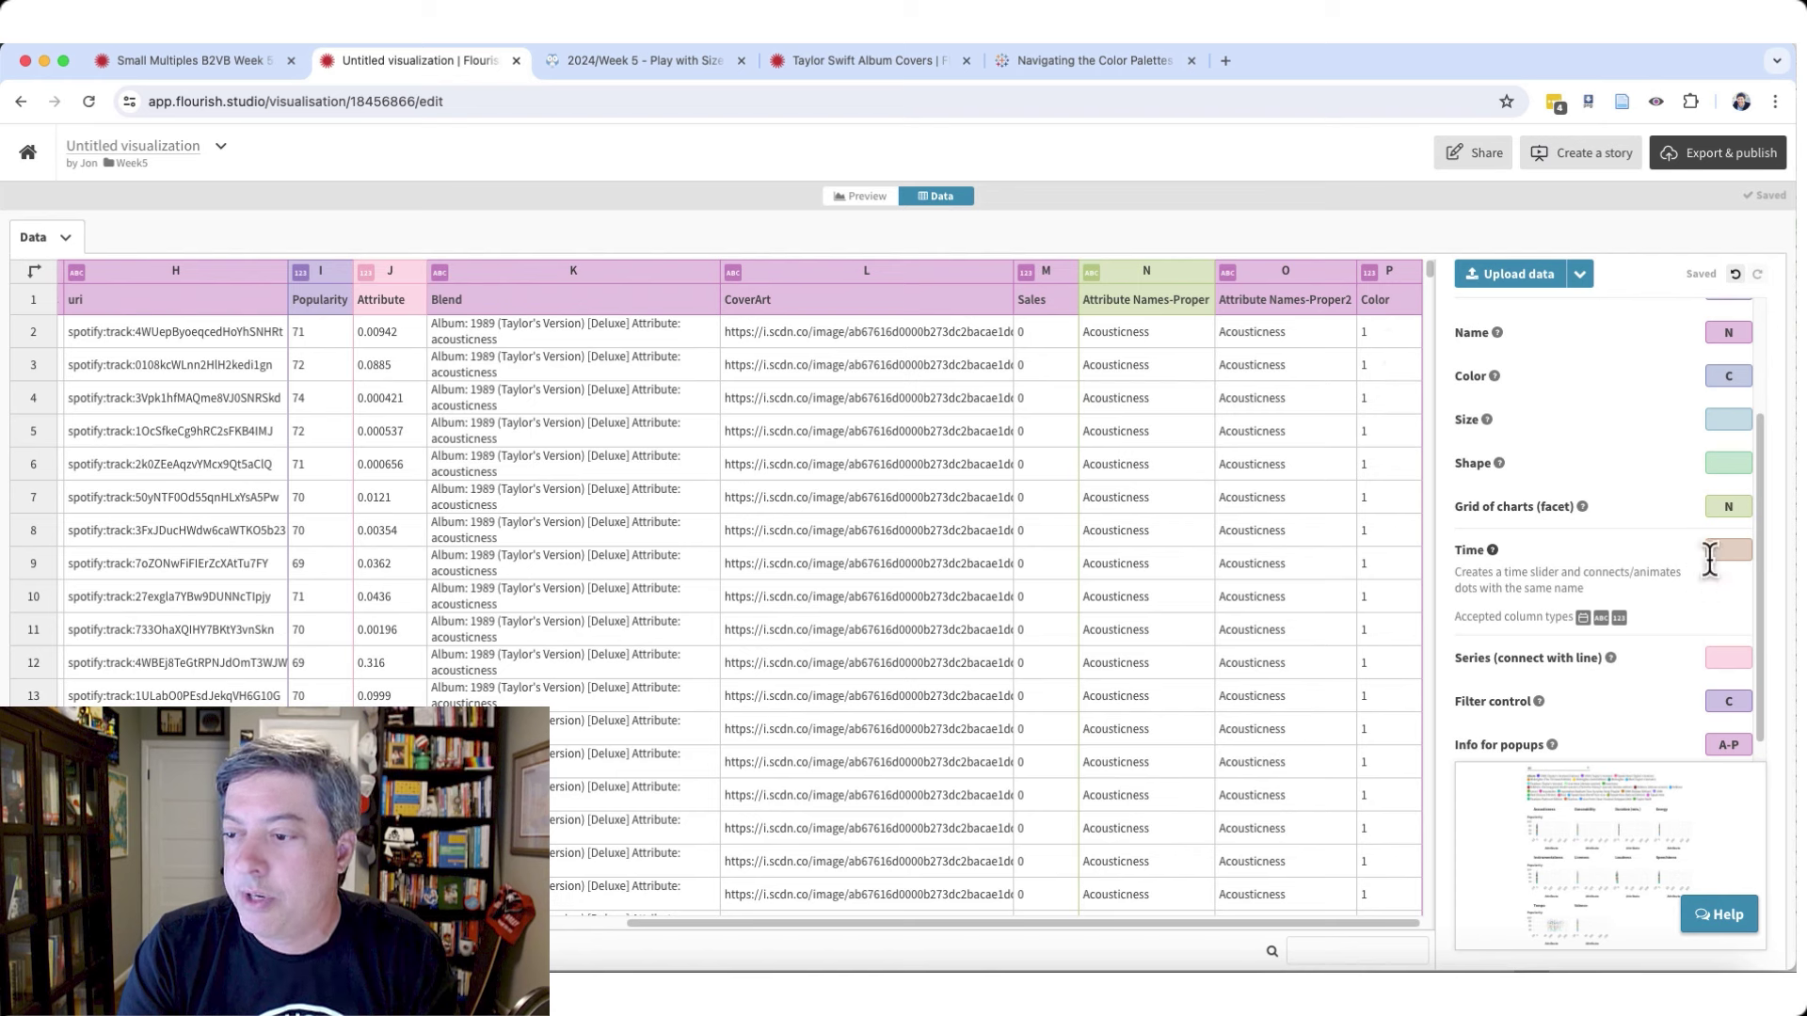
{"action": "mouse_move", "coordinate": [1684, 380]}
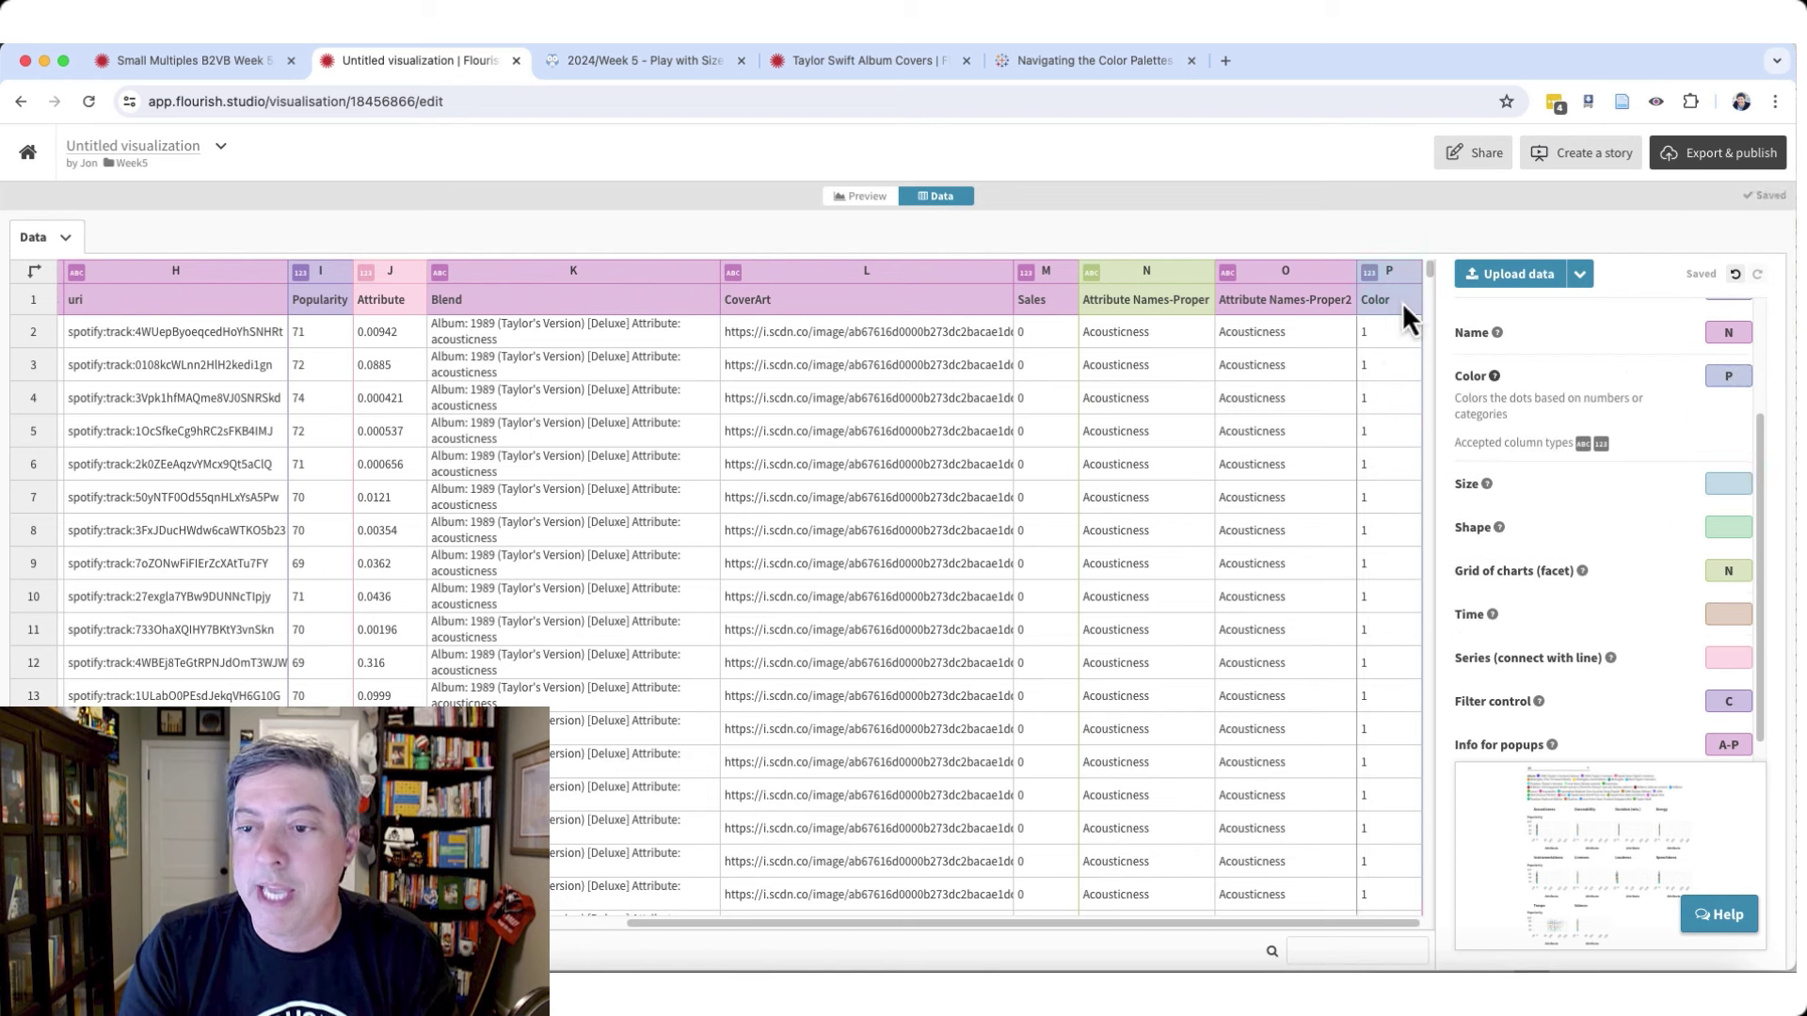
{"action": "left_click", "coordinate": [873, 201]}
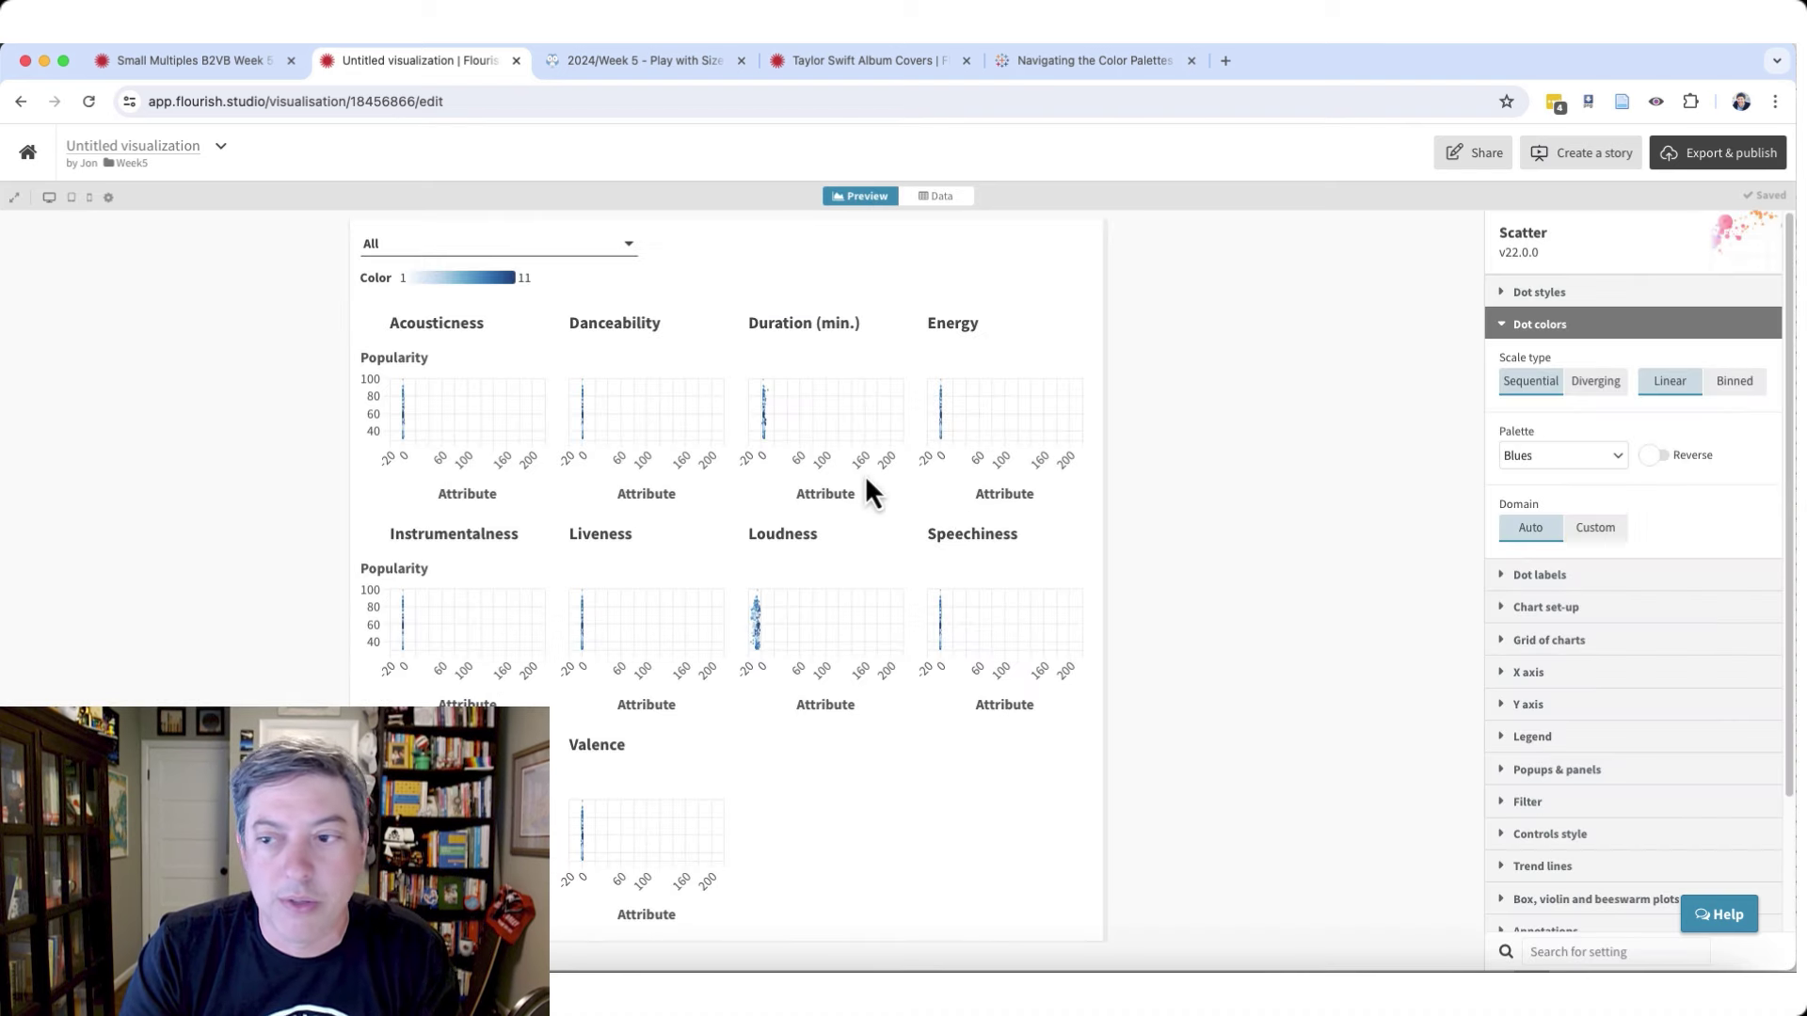
- Change the data type of column P (Color) to Text so its values act as categories
{"action": "left_click", "coordinate": [943, 200]}
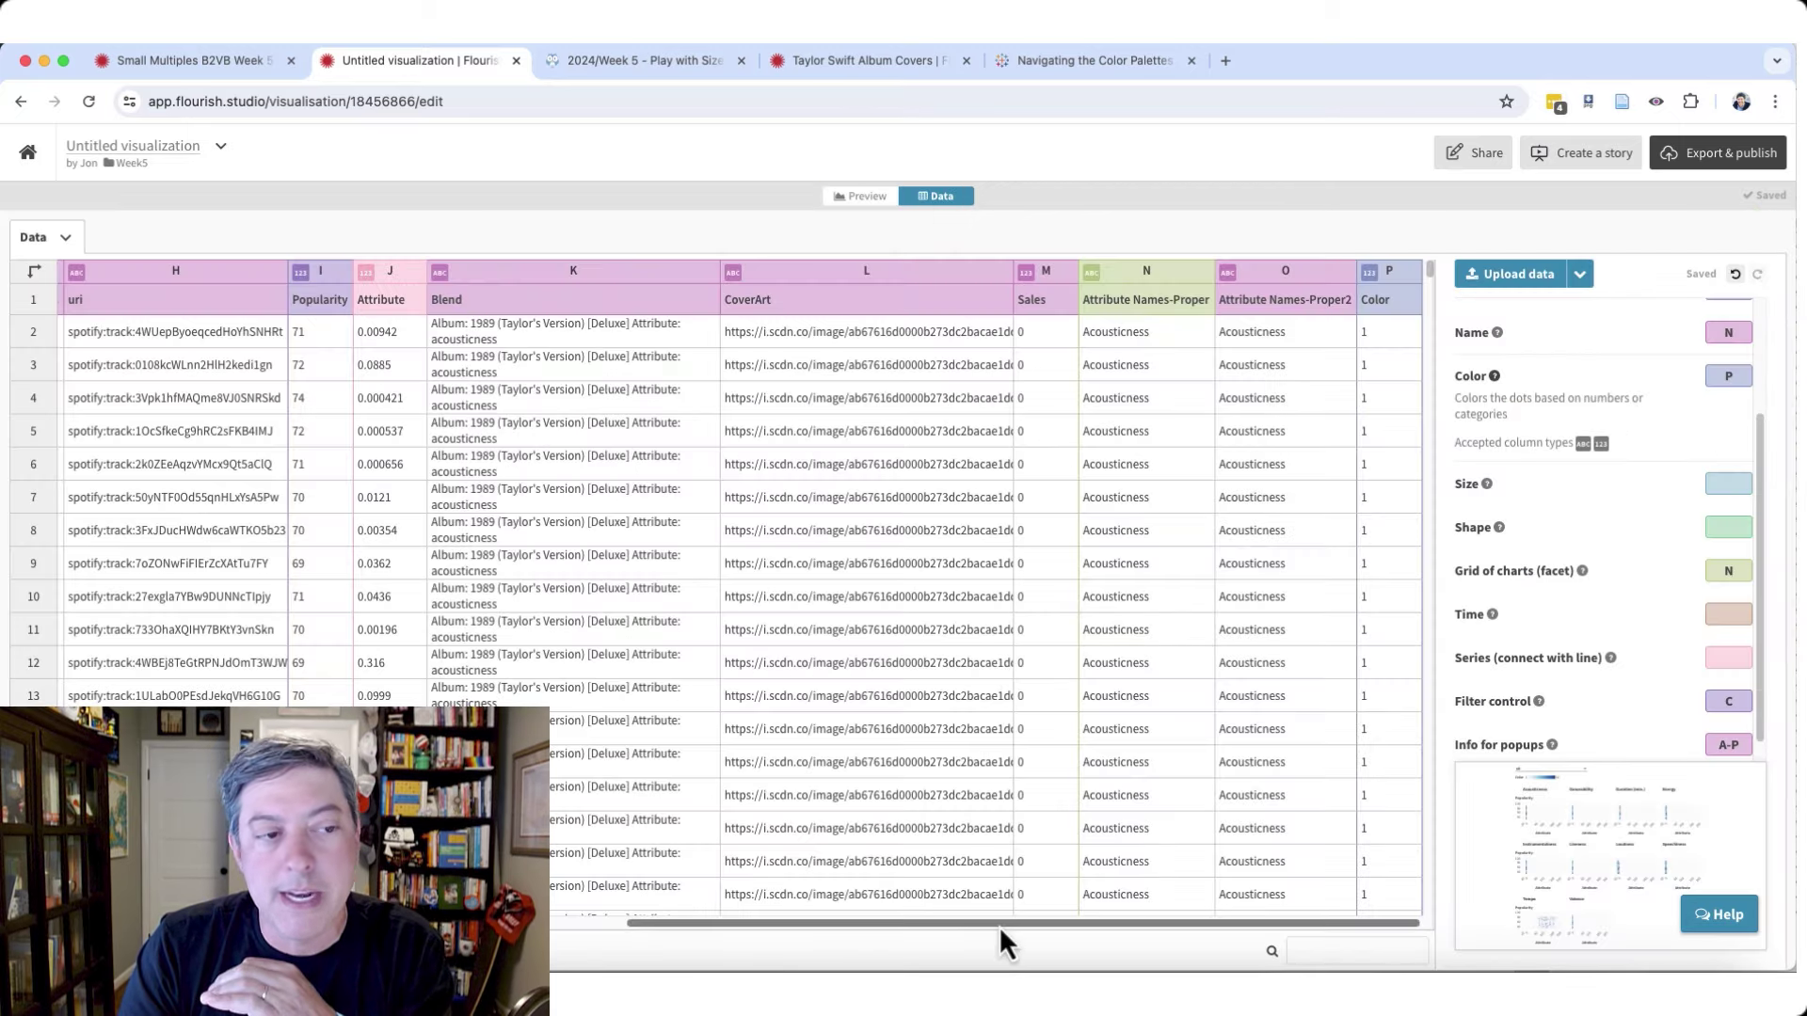
{"action": "scroll", "coordinate": [1000, 943], "scroll_direction": "left", "scroll_amount": 10}
{"action": "left_click", "coordinate": [528, 279]}
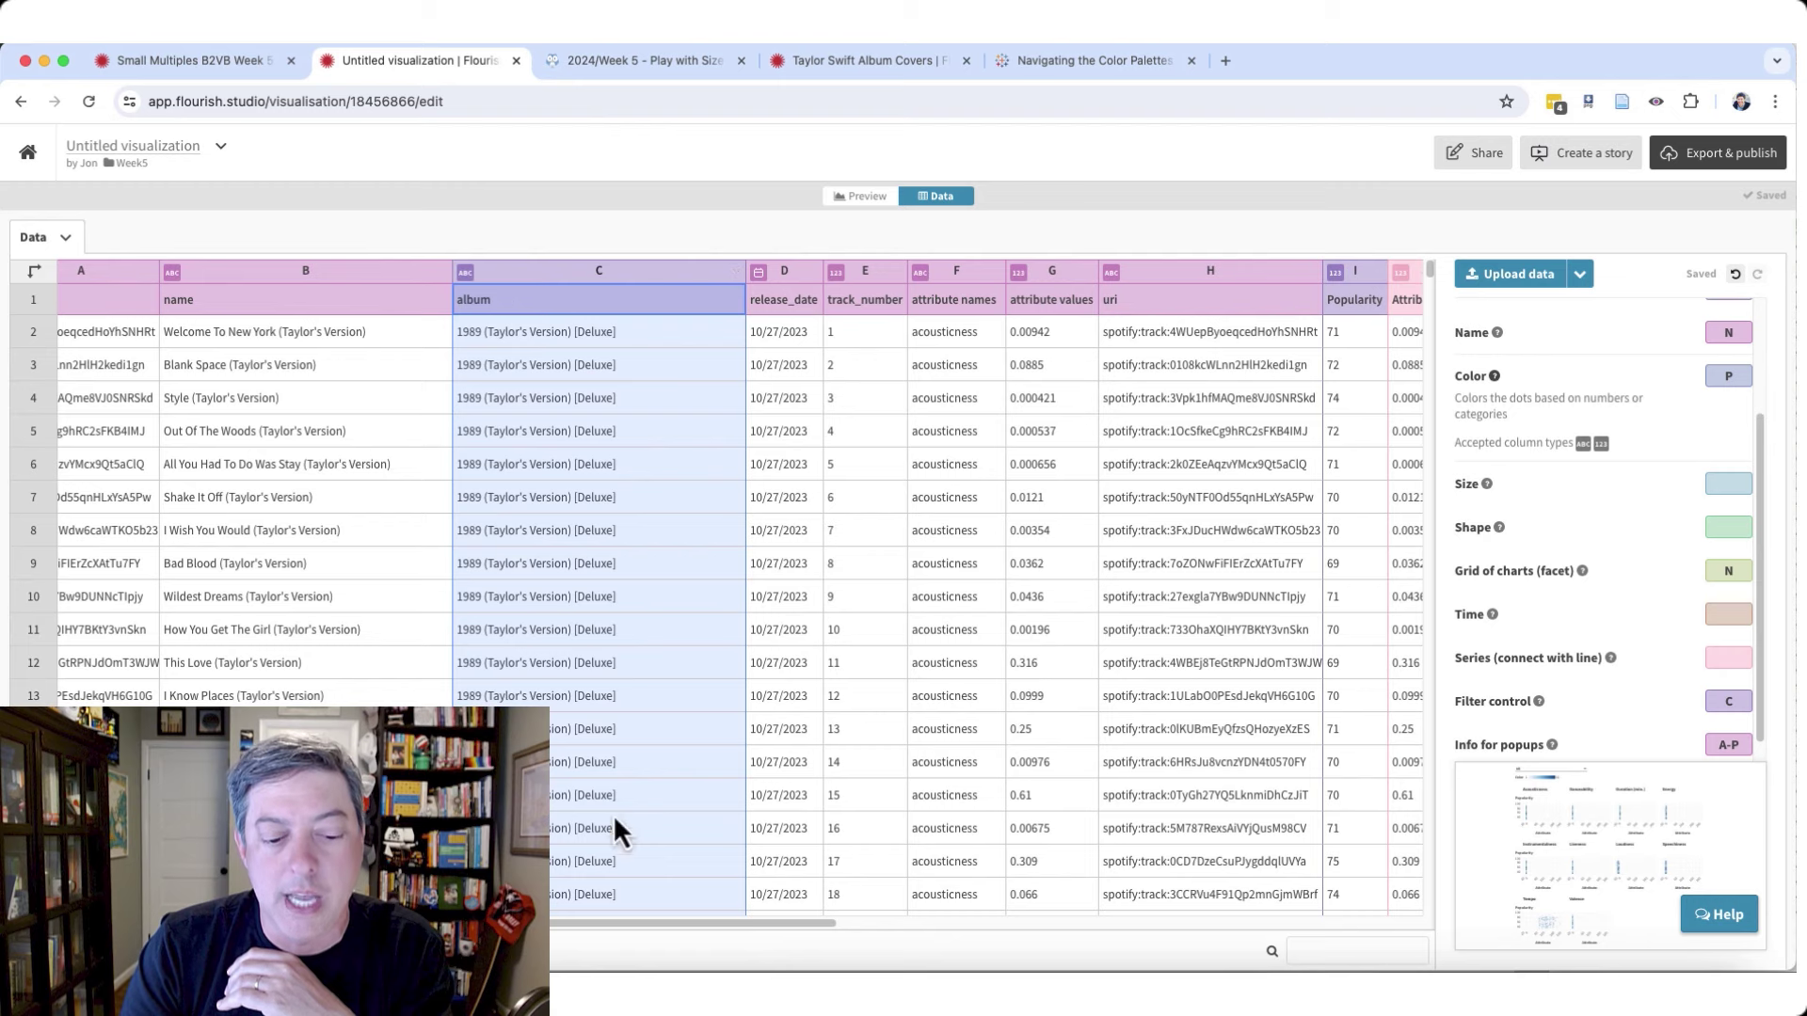
{"action": "left_click_drag", "start_coordinate": [647, 924], "coordinate": [1336, 926]}
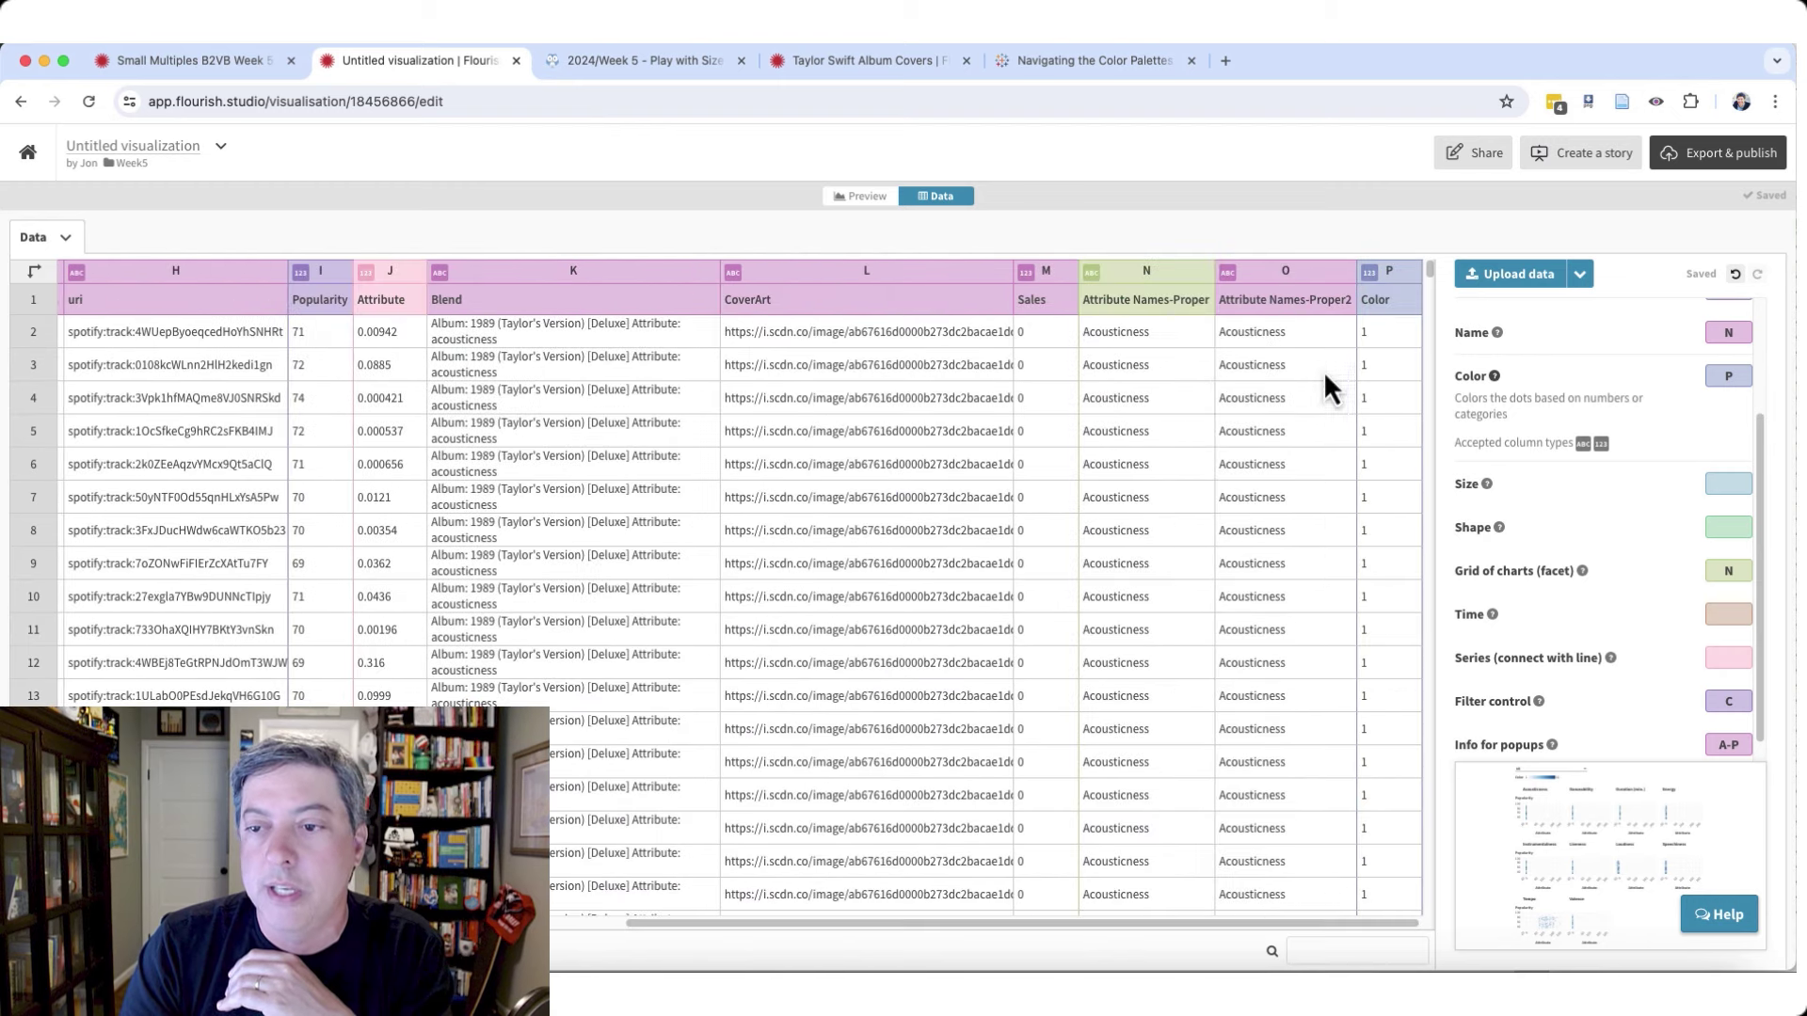
{"action": "left_click", "coordinate": [1374, 284]}
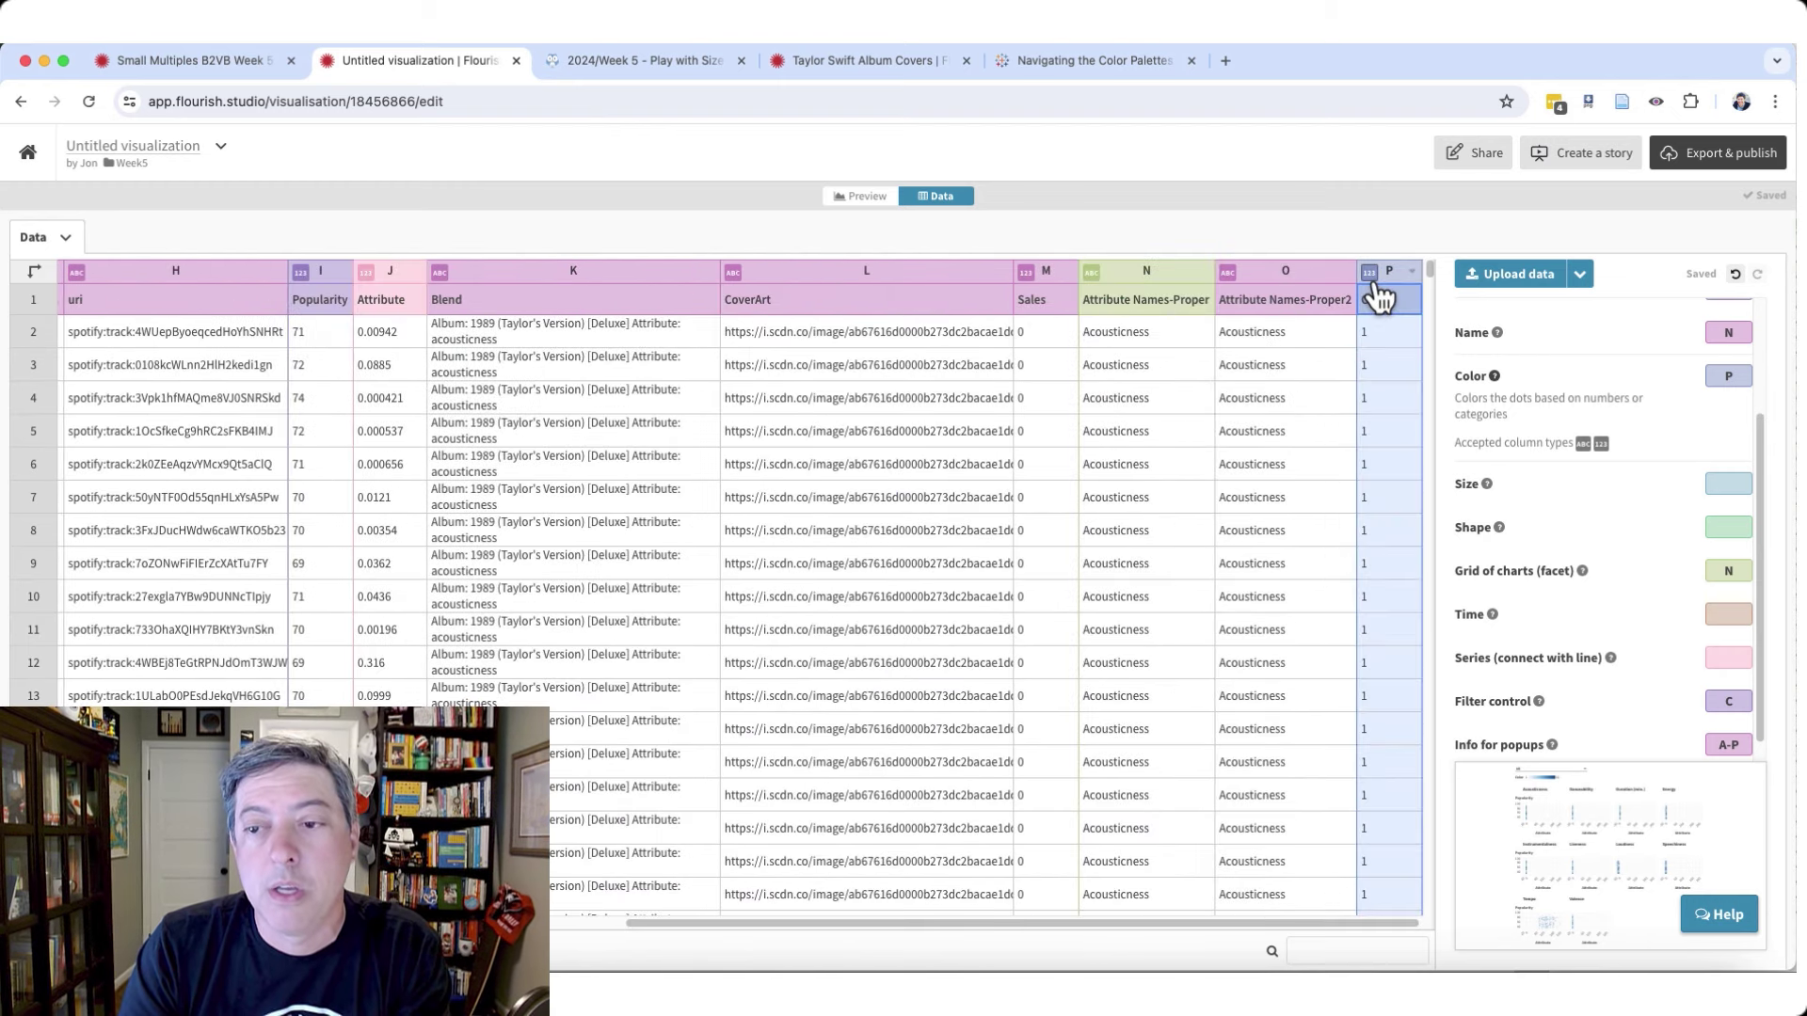
{"action": "left_click", "coordinate": [1372, 274]}
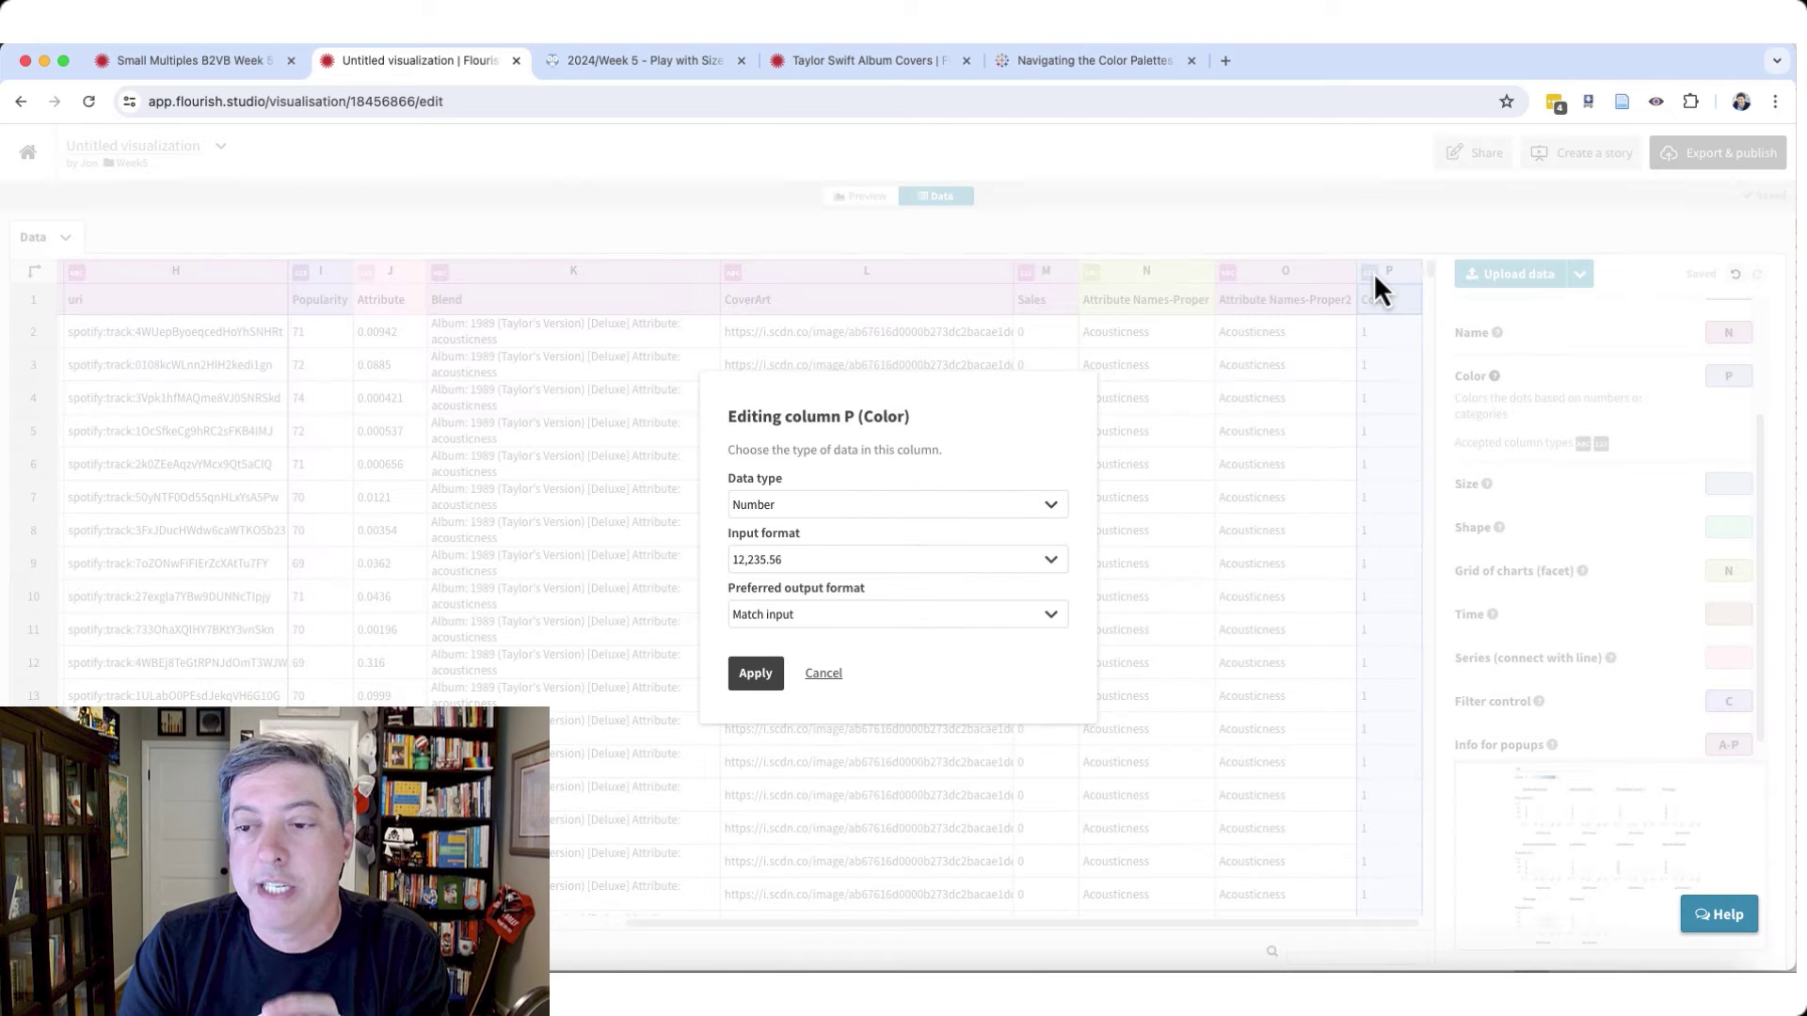
{"action": "left_click", "coordinate": [856, 508]}
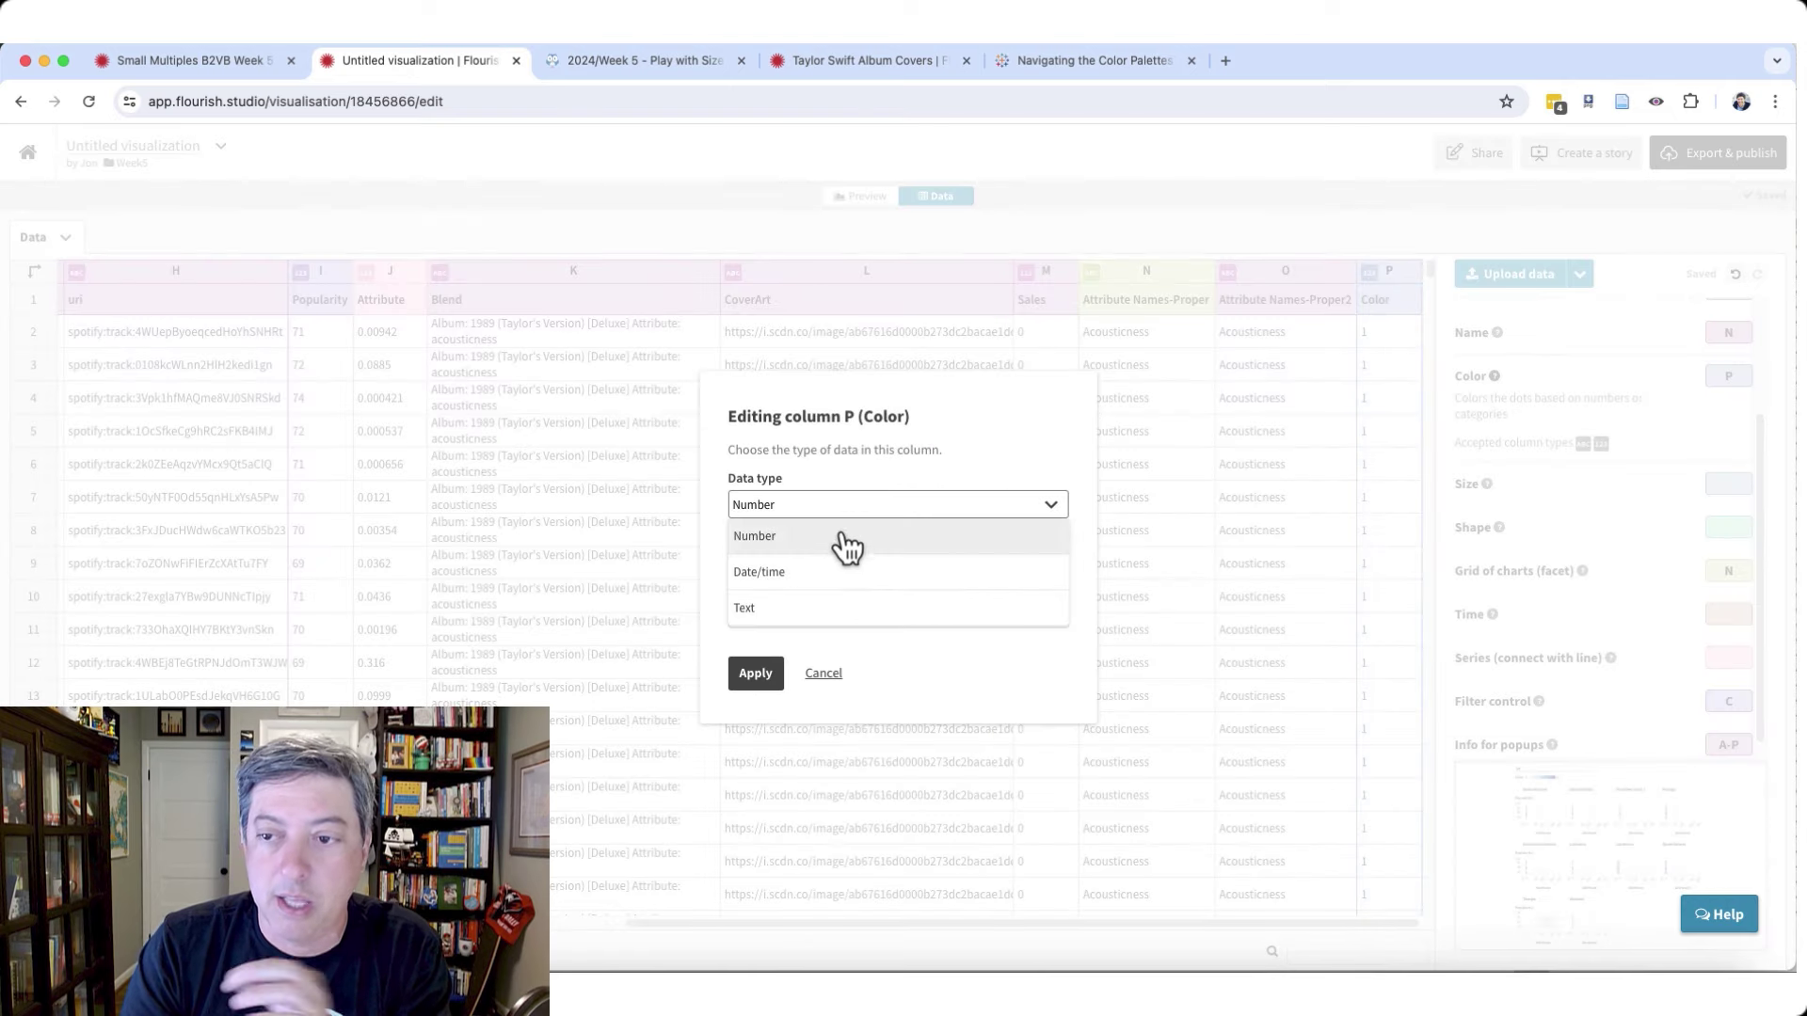
{"action": "left_click", "coordinate": [814, 610]}
{"action": "left_click", "coordinate": [755, 621]}
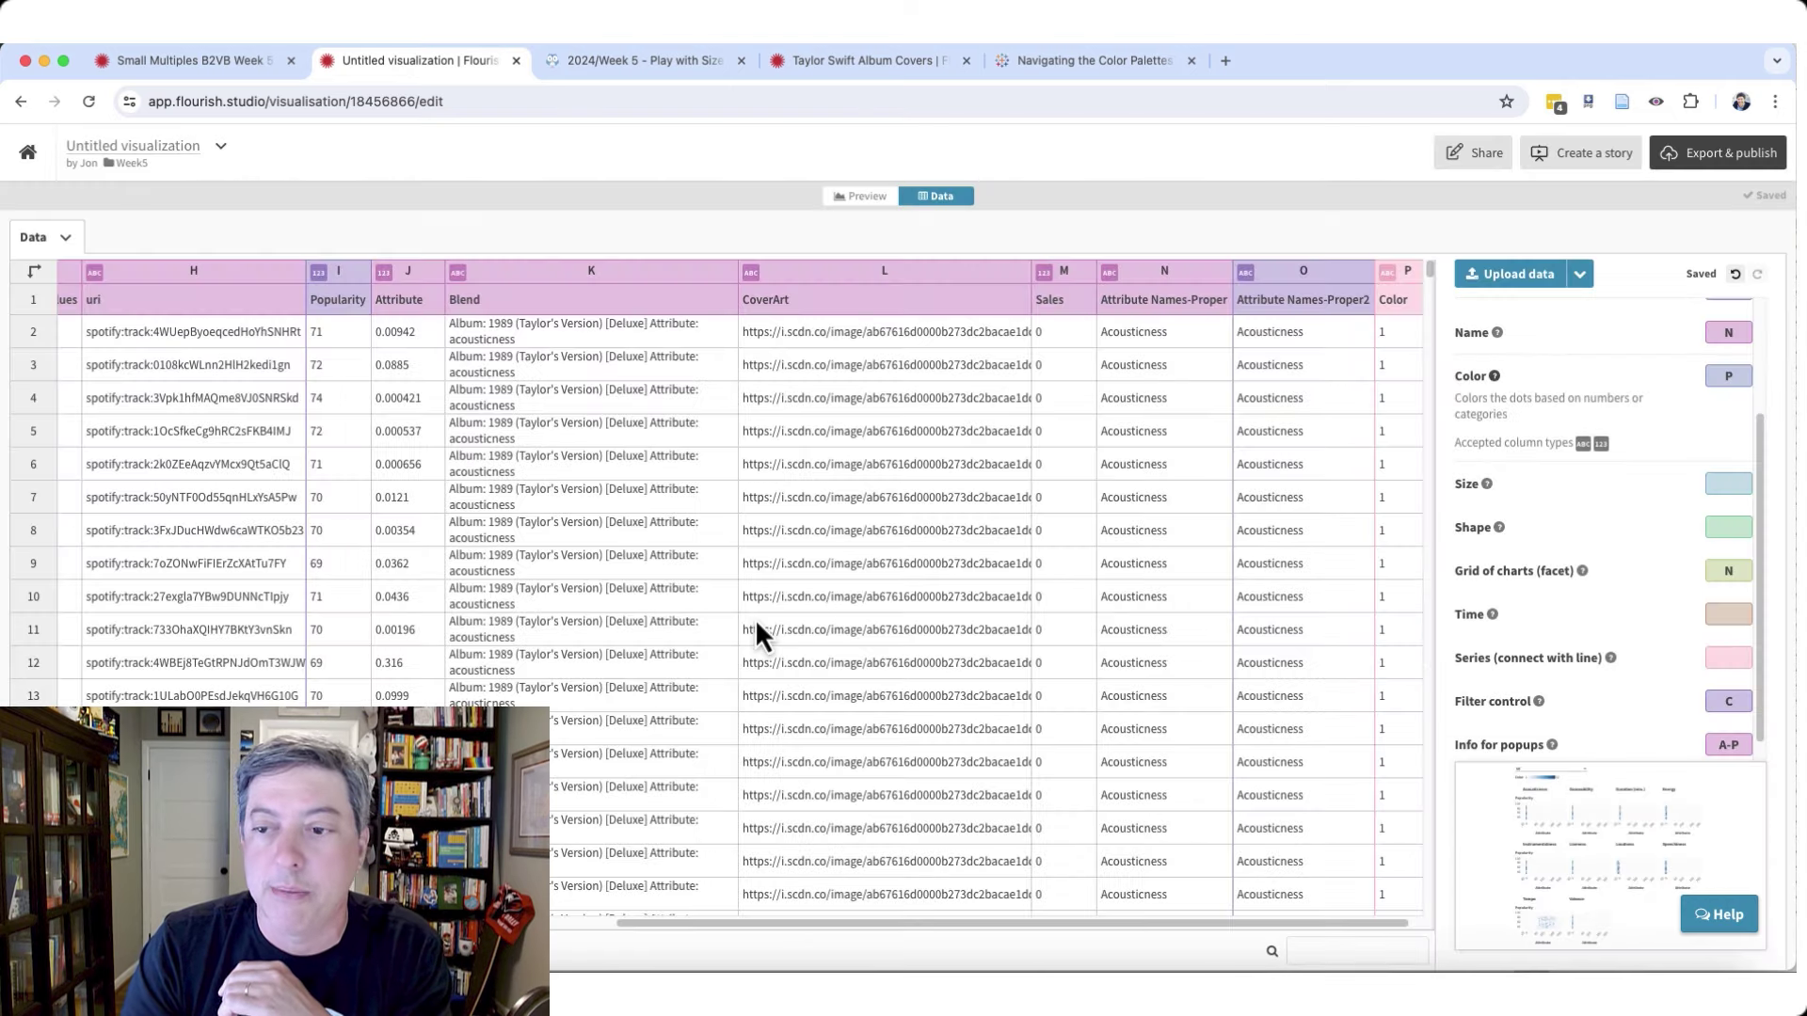
- Preview the recolored dots and check them against the finished Taylor Swift Songs through the Years chart
{"action": "left_click", "coordinate": [872, 200]}
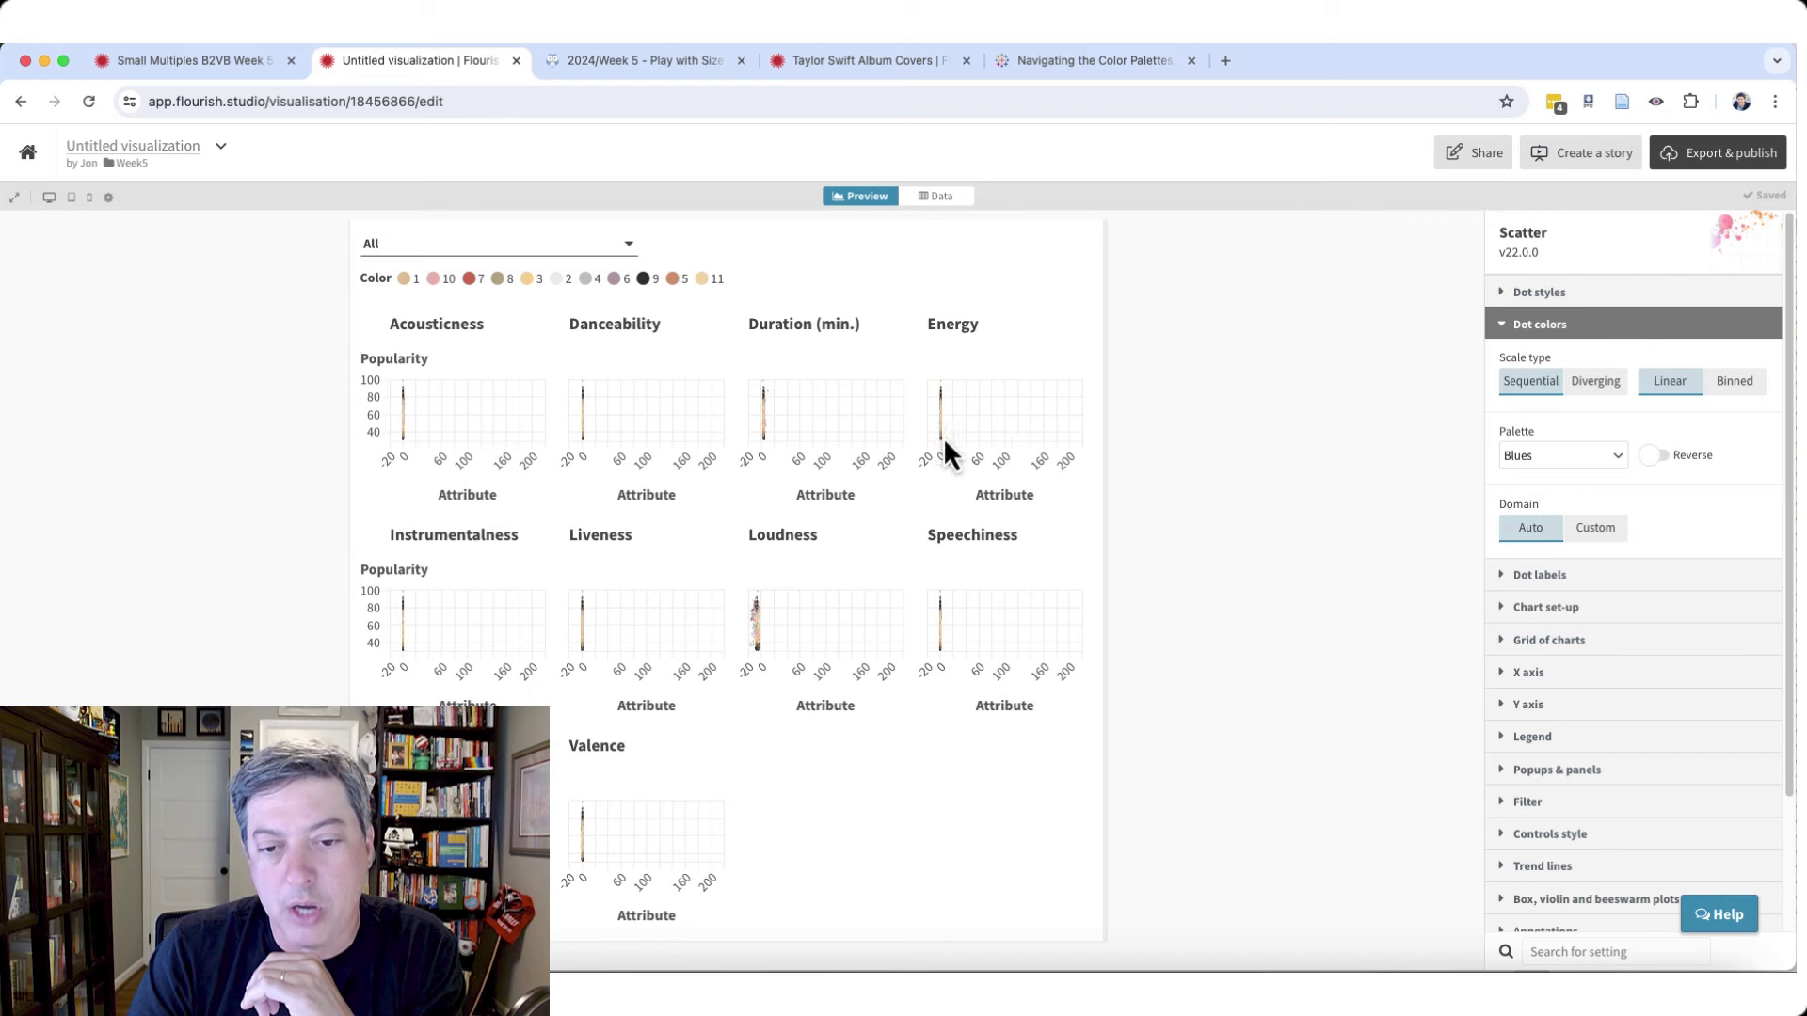
{"action": "left_click", "coordinate": [260, 68]}
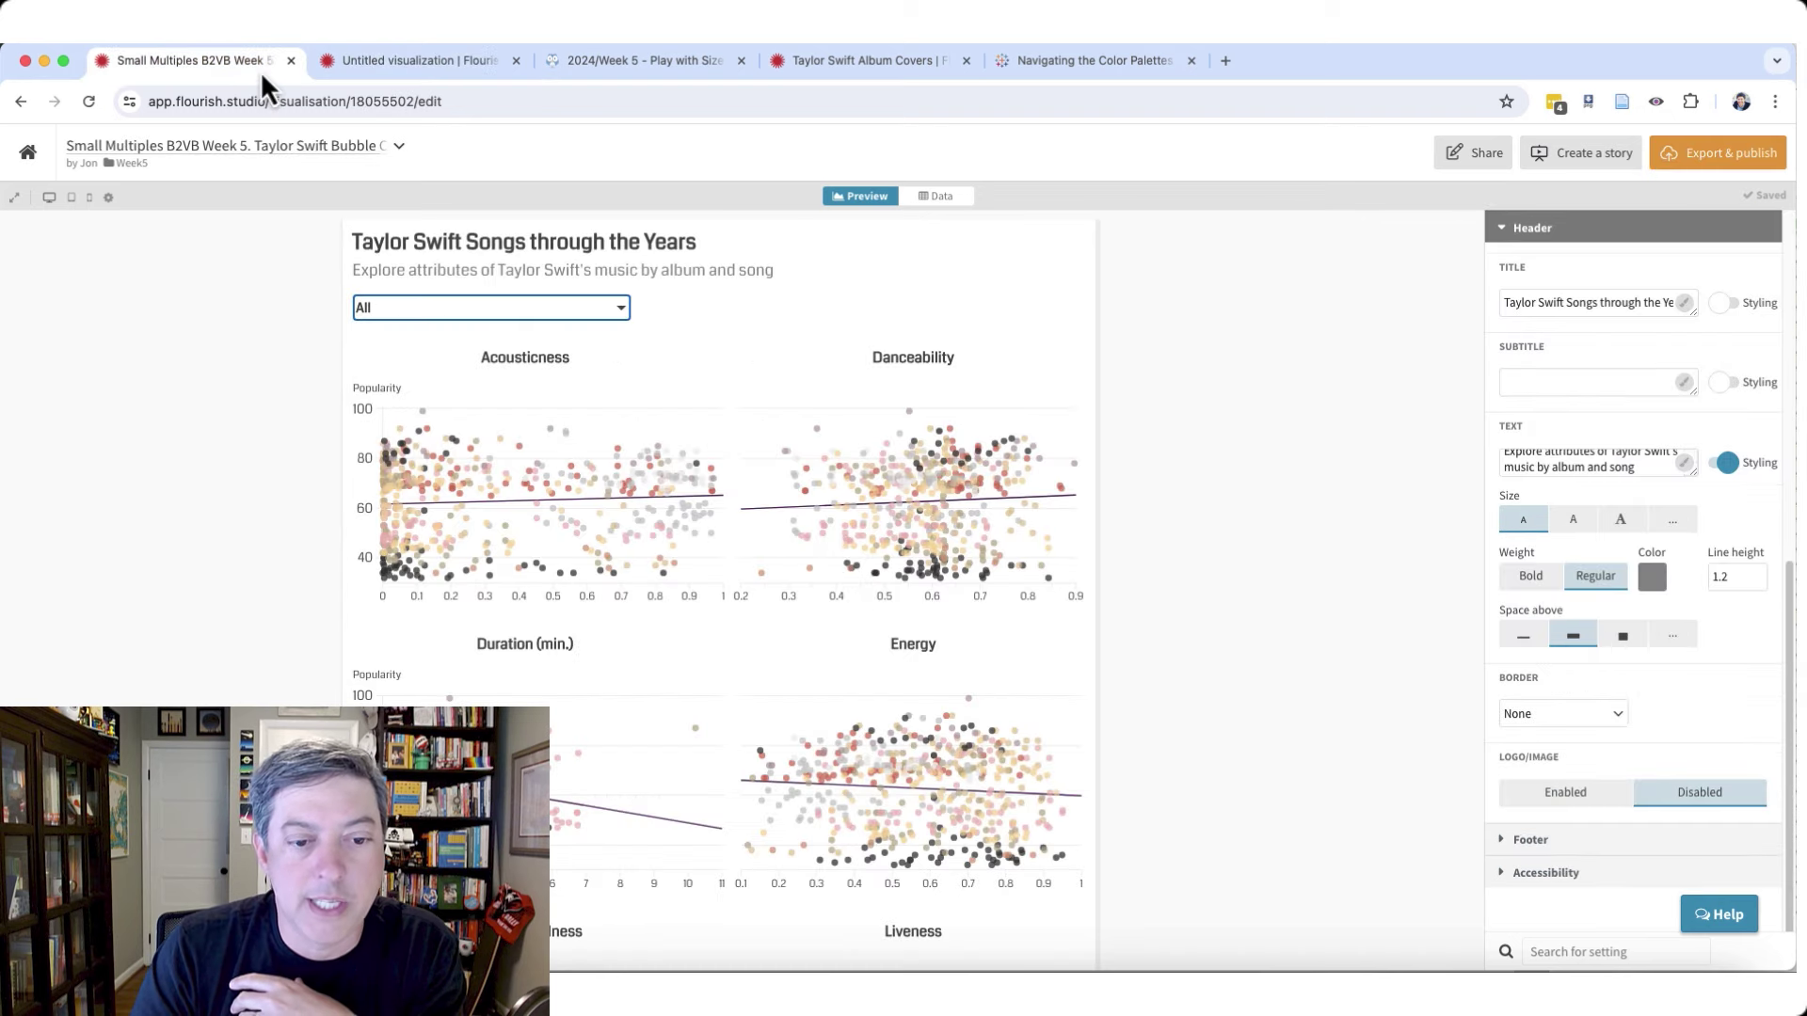
{"action": "left_click", "coordinate": [437, 69]}
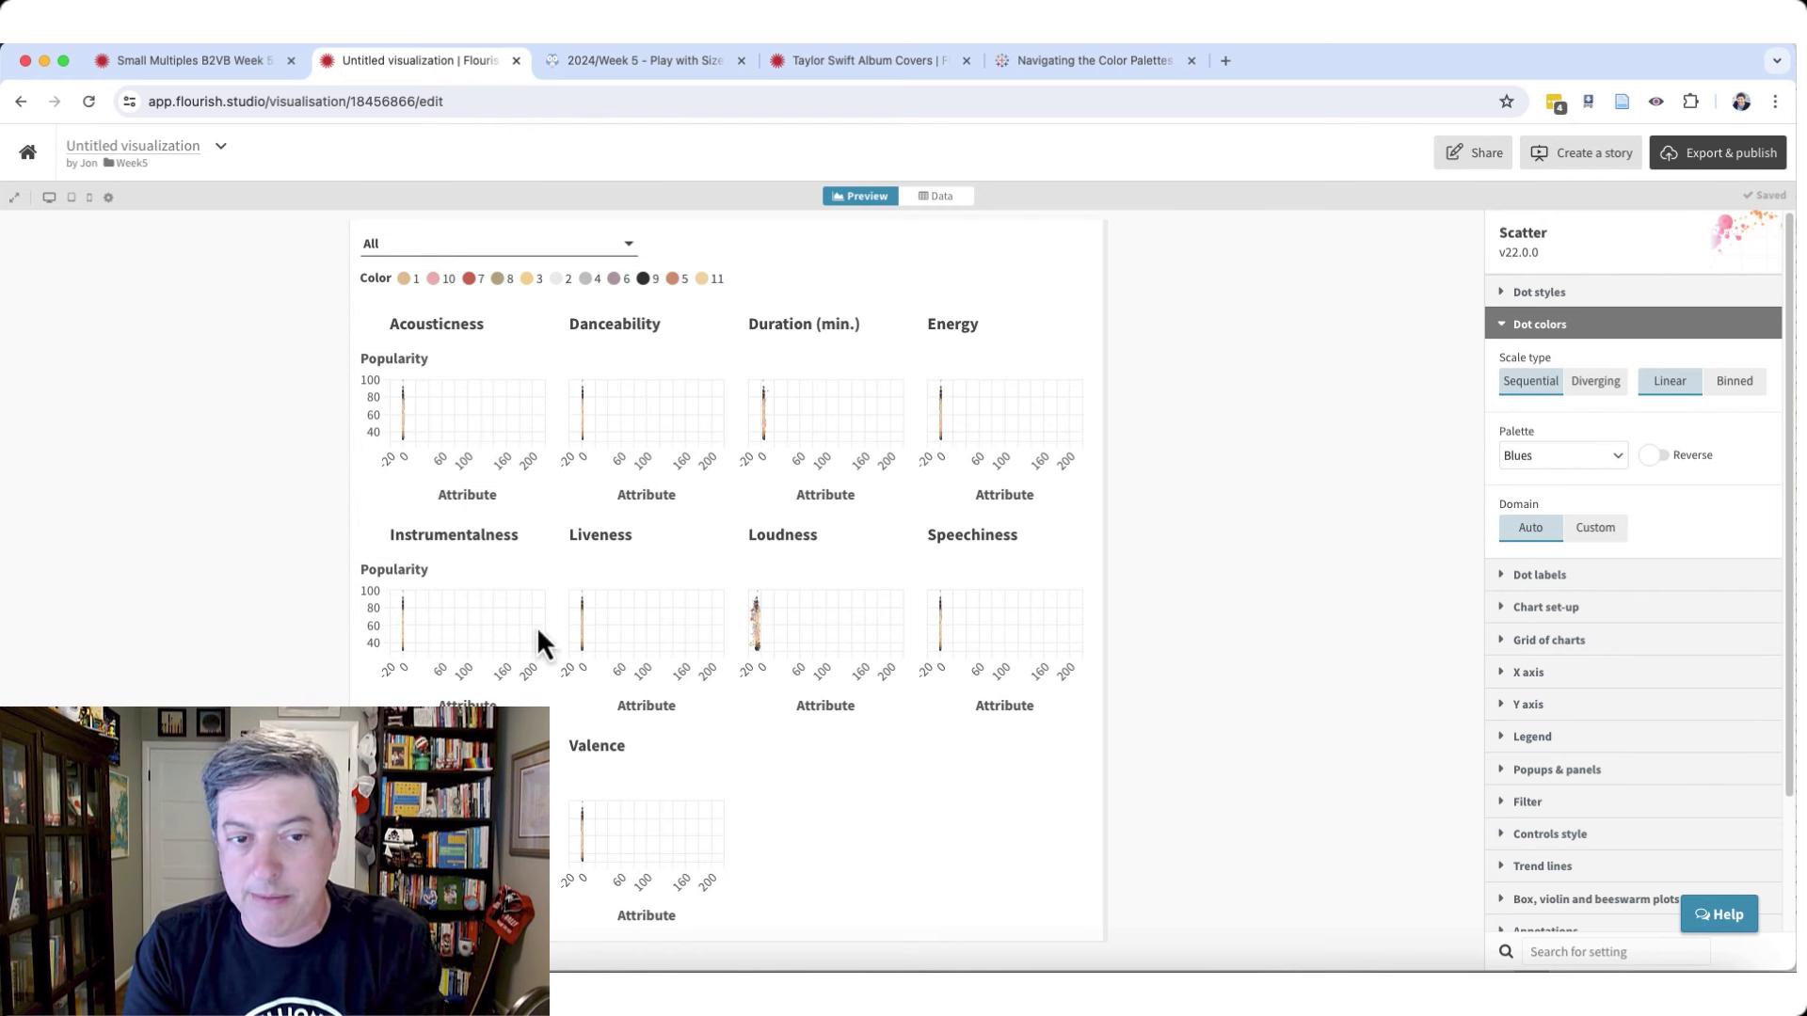
- Turn off the matching x axis across the grid so each attribute chart uses its own scale
{"action": "left_click", "coordinate": [1511, 327]}
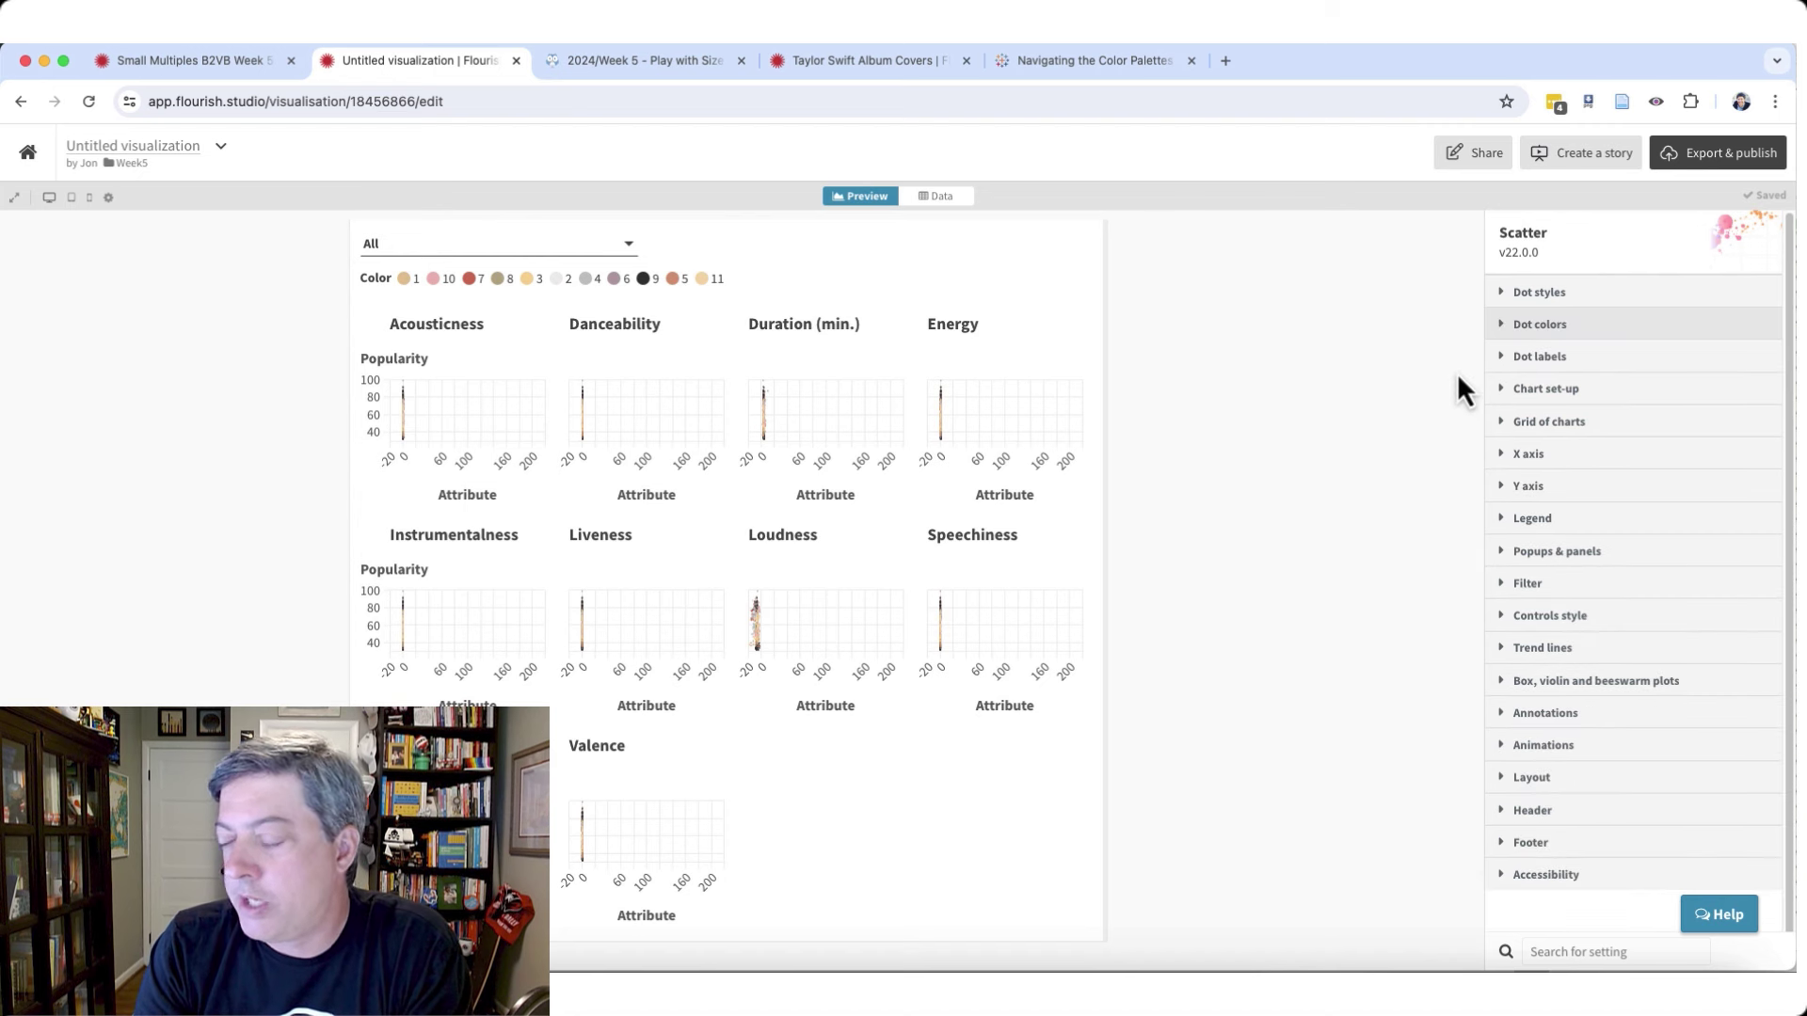
{"action": "left_click", "coordinate": [1517, 455]}
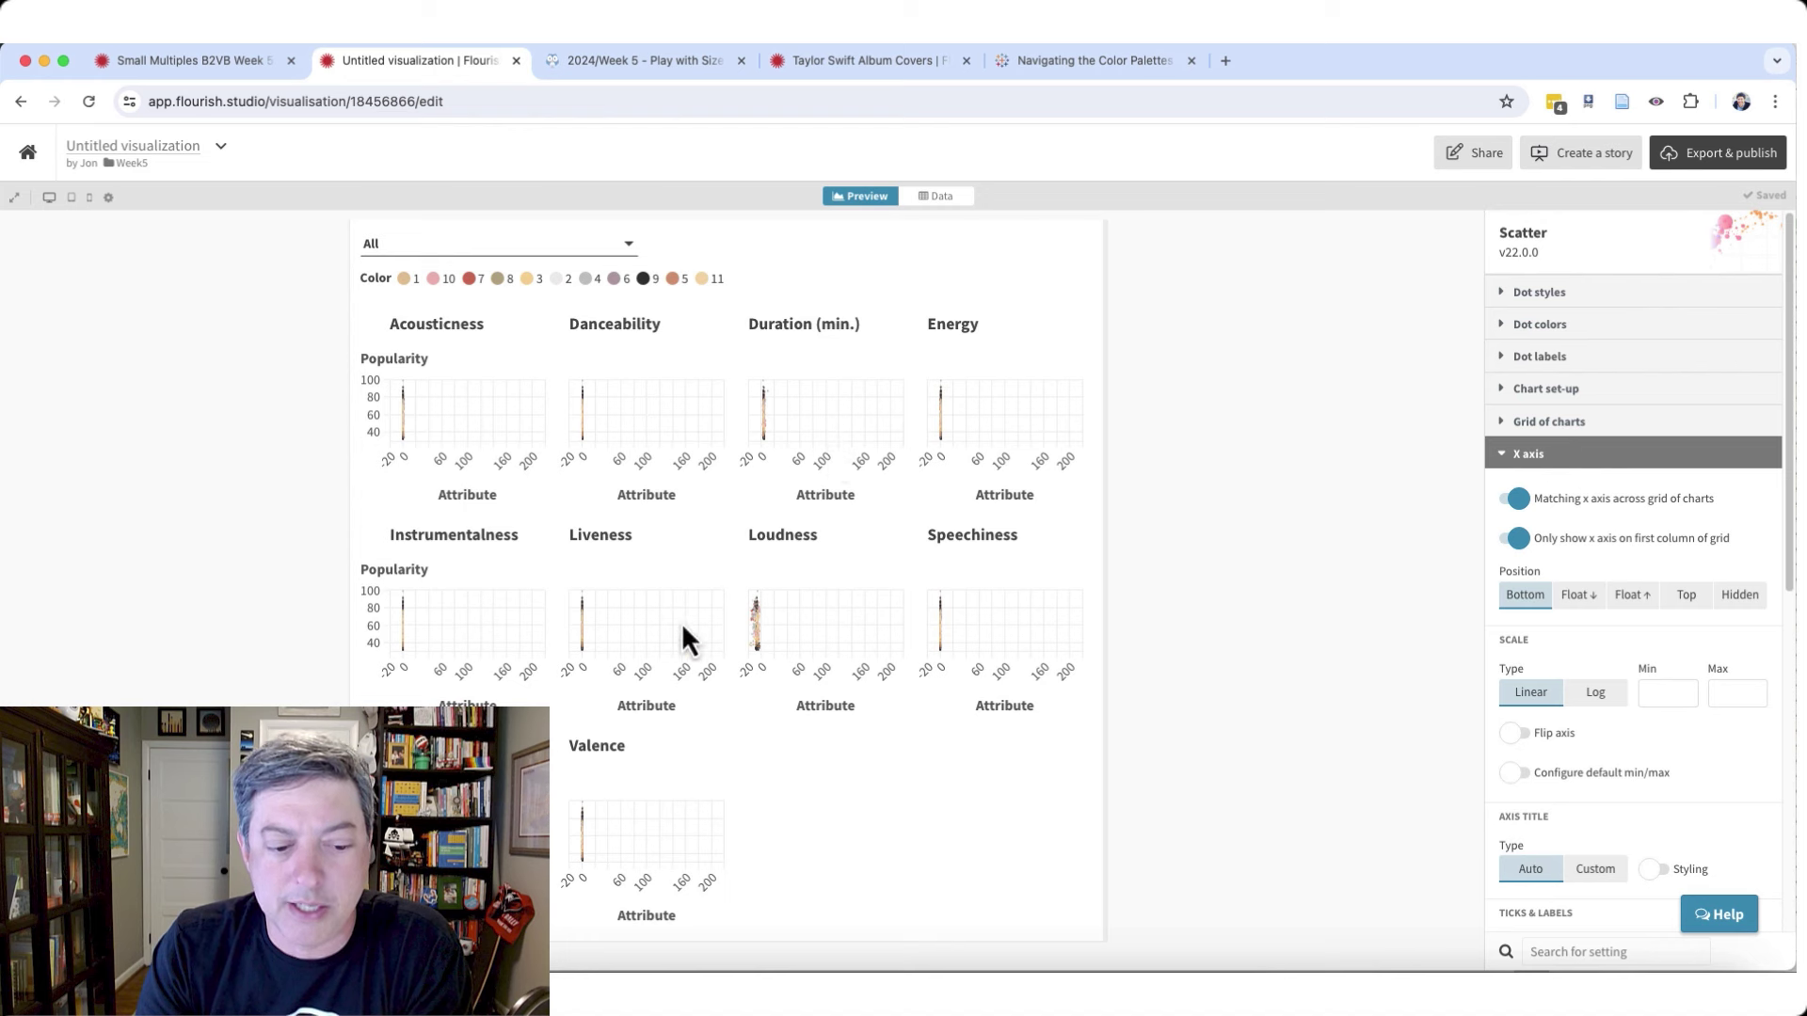
{"action": "left_click", "coordinate": [1530, 501]}
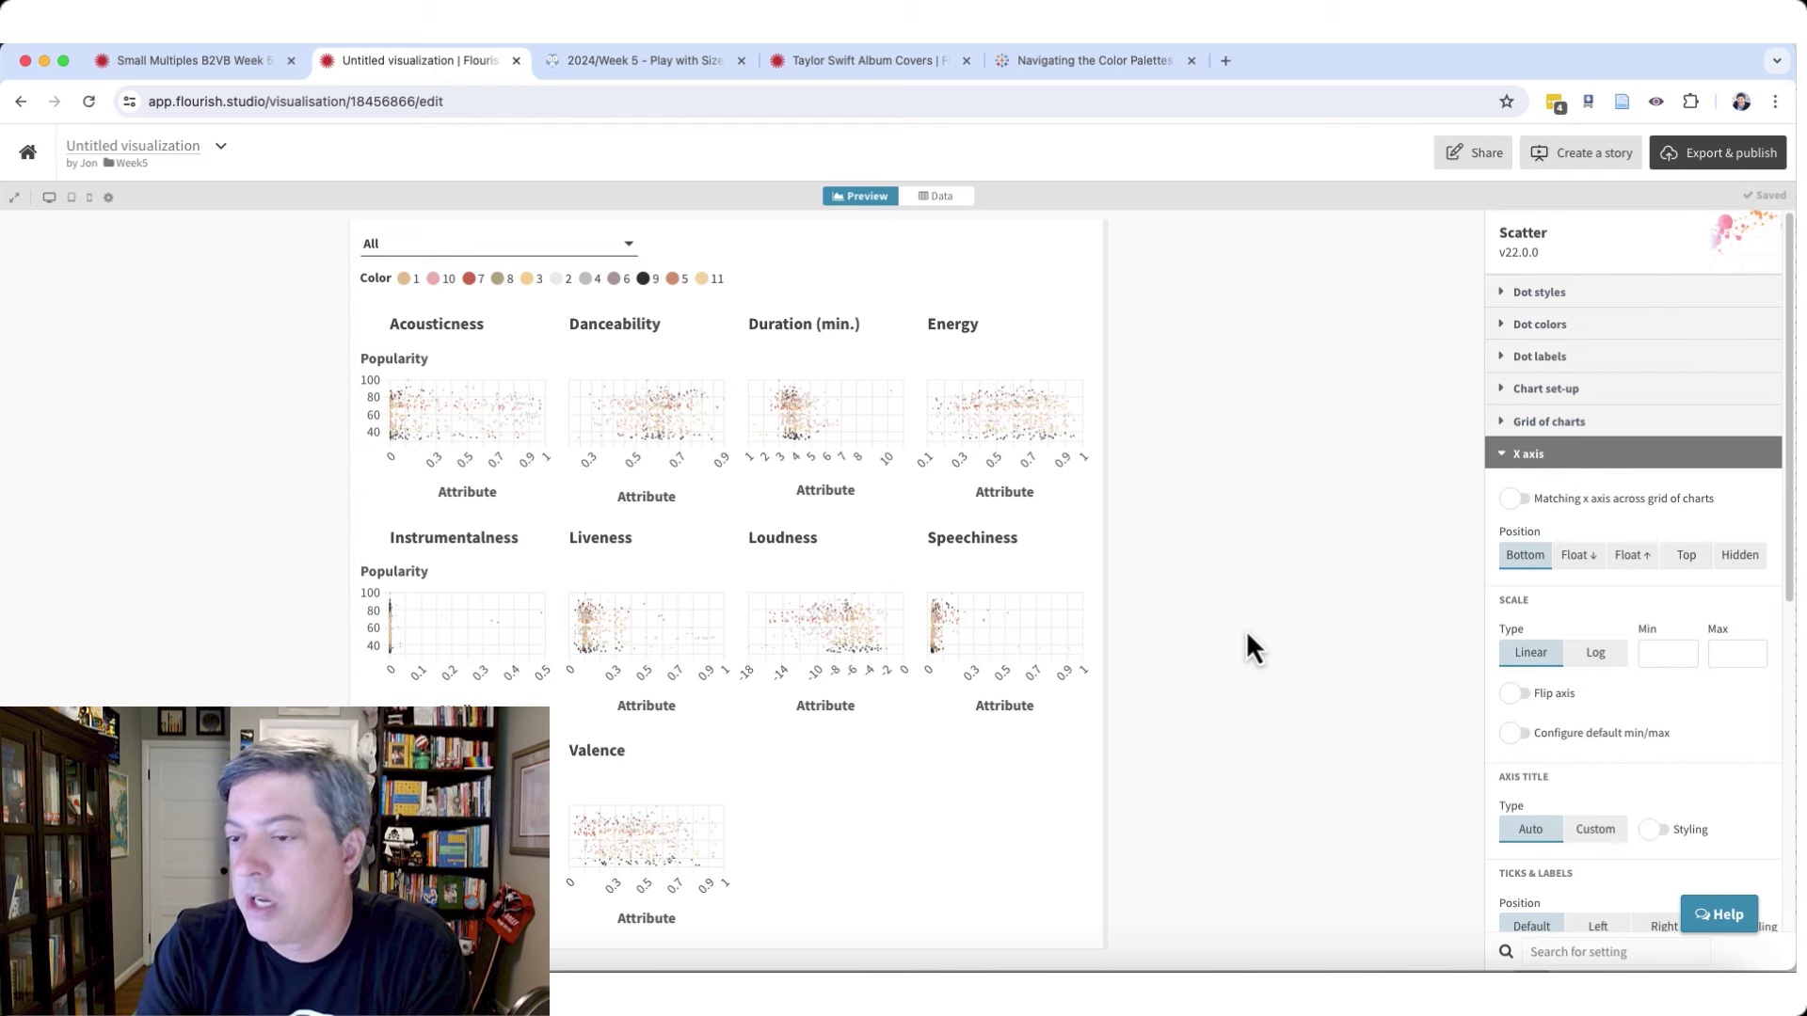
- Increase the dot size to 100 in the dot styling settings
{"action": "left_click", "coordinate": [1541, 292]}
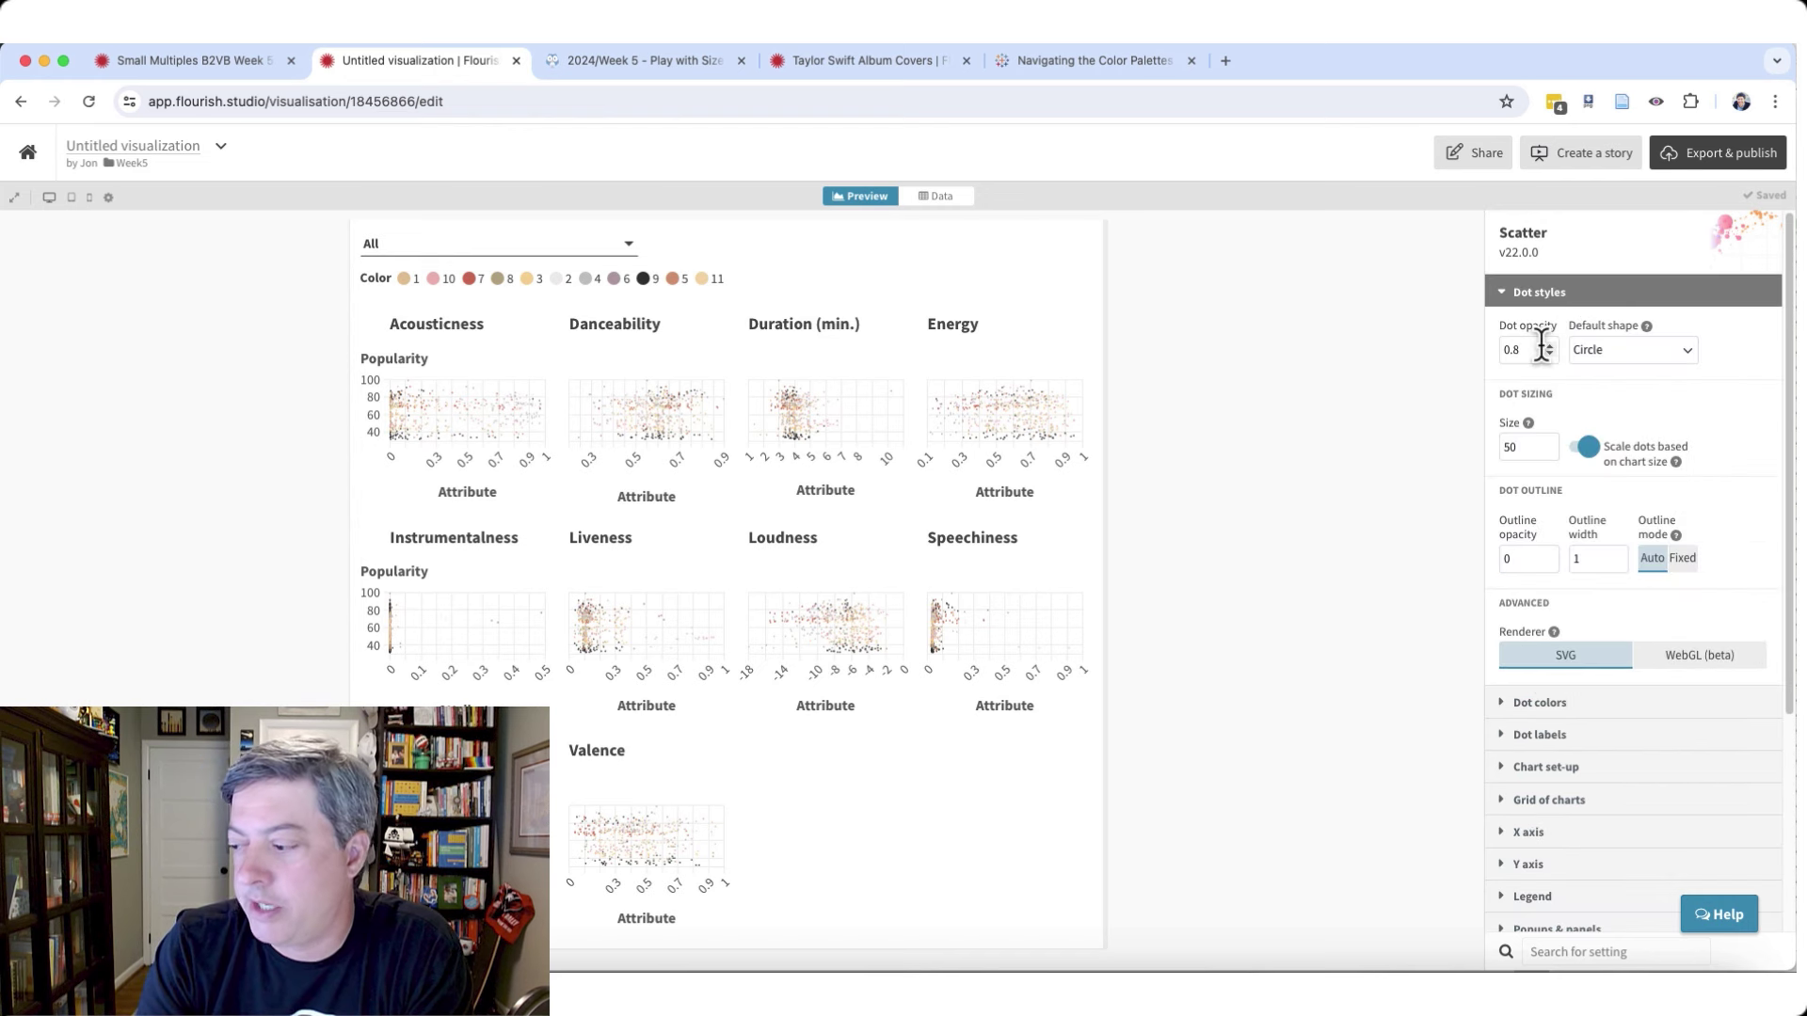
{"action": "left_click_drag", "start_coordinate": [1534, 447], "coordinate": [1498, 453]}
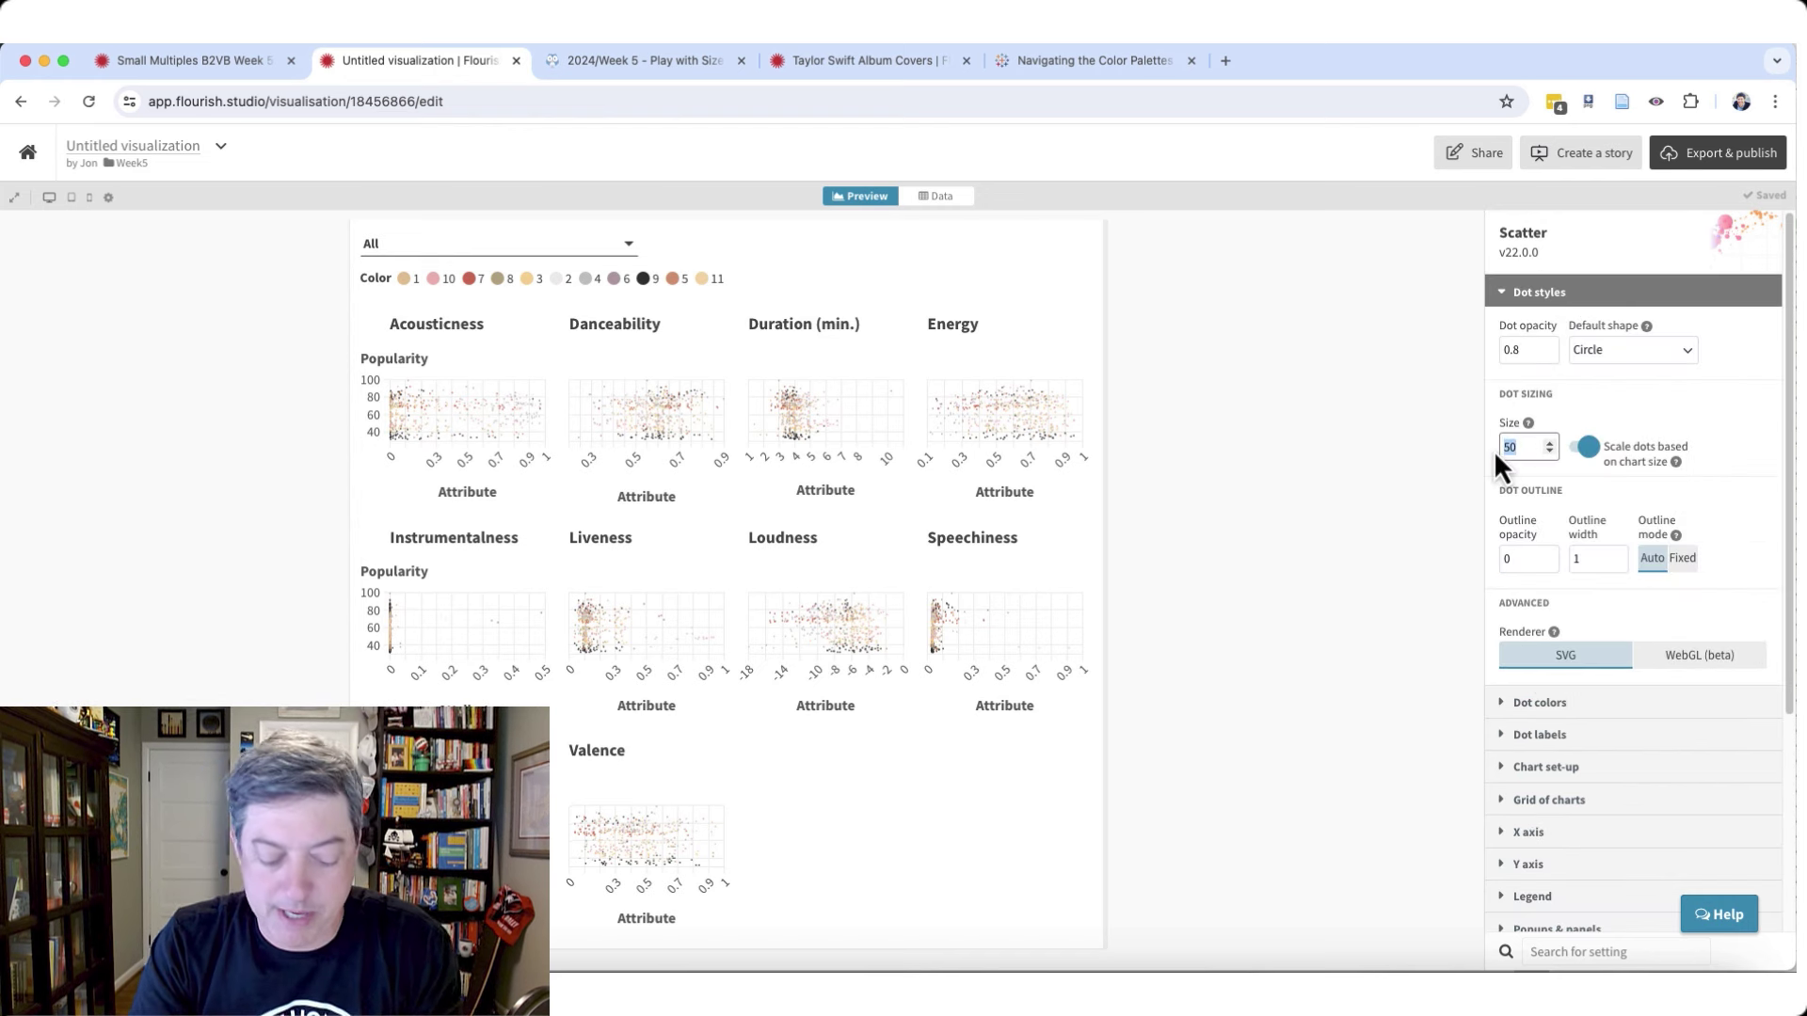
{"action": "type", "text": "100"}
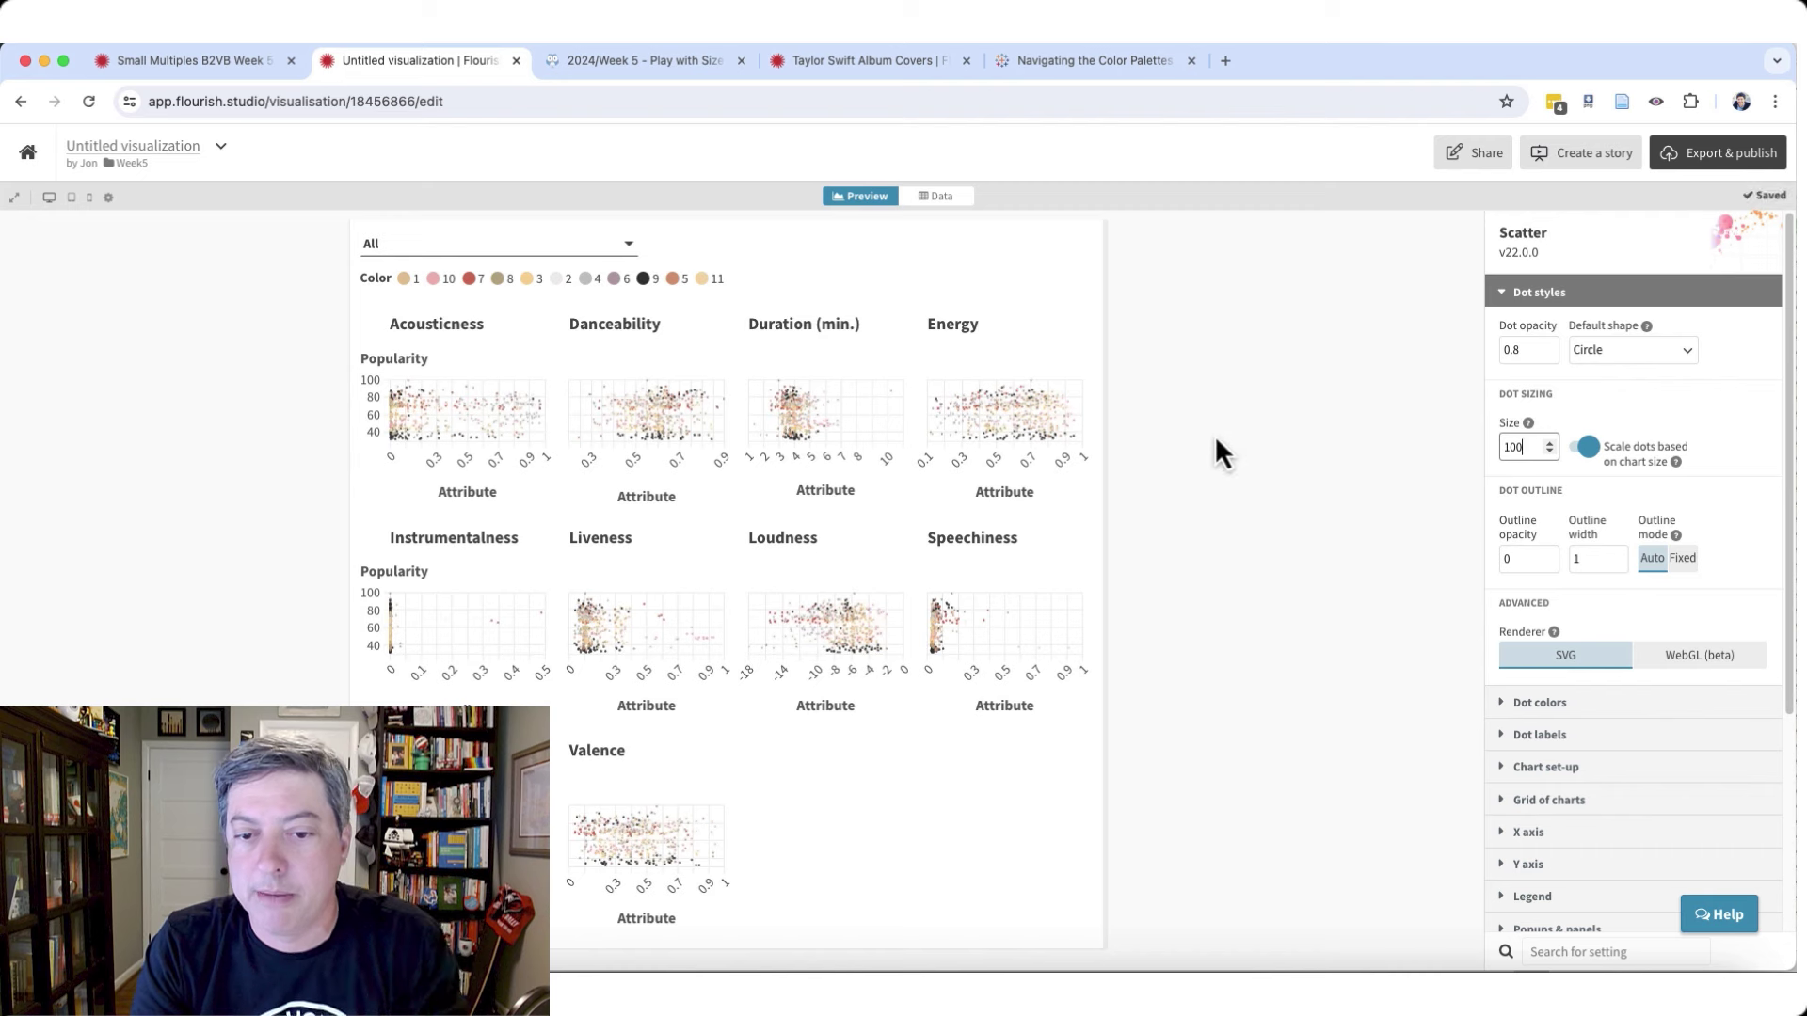
{"action": "left_click", "coordinate": [1517, 296]}
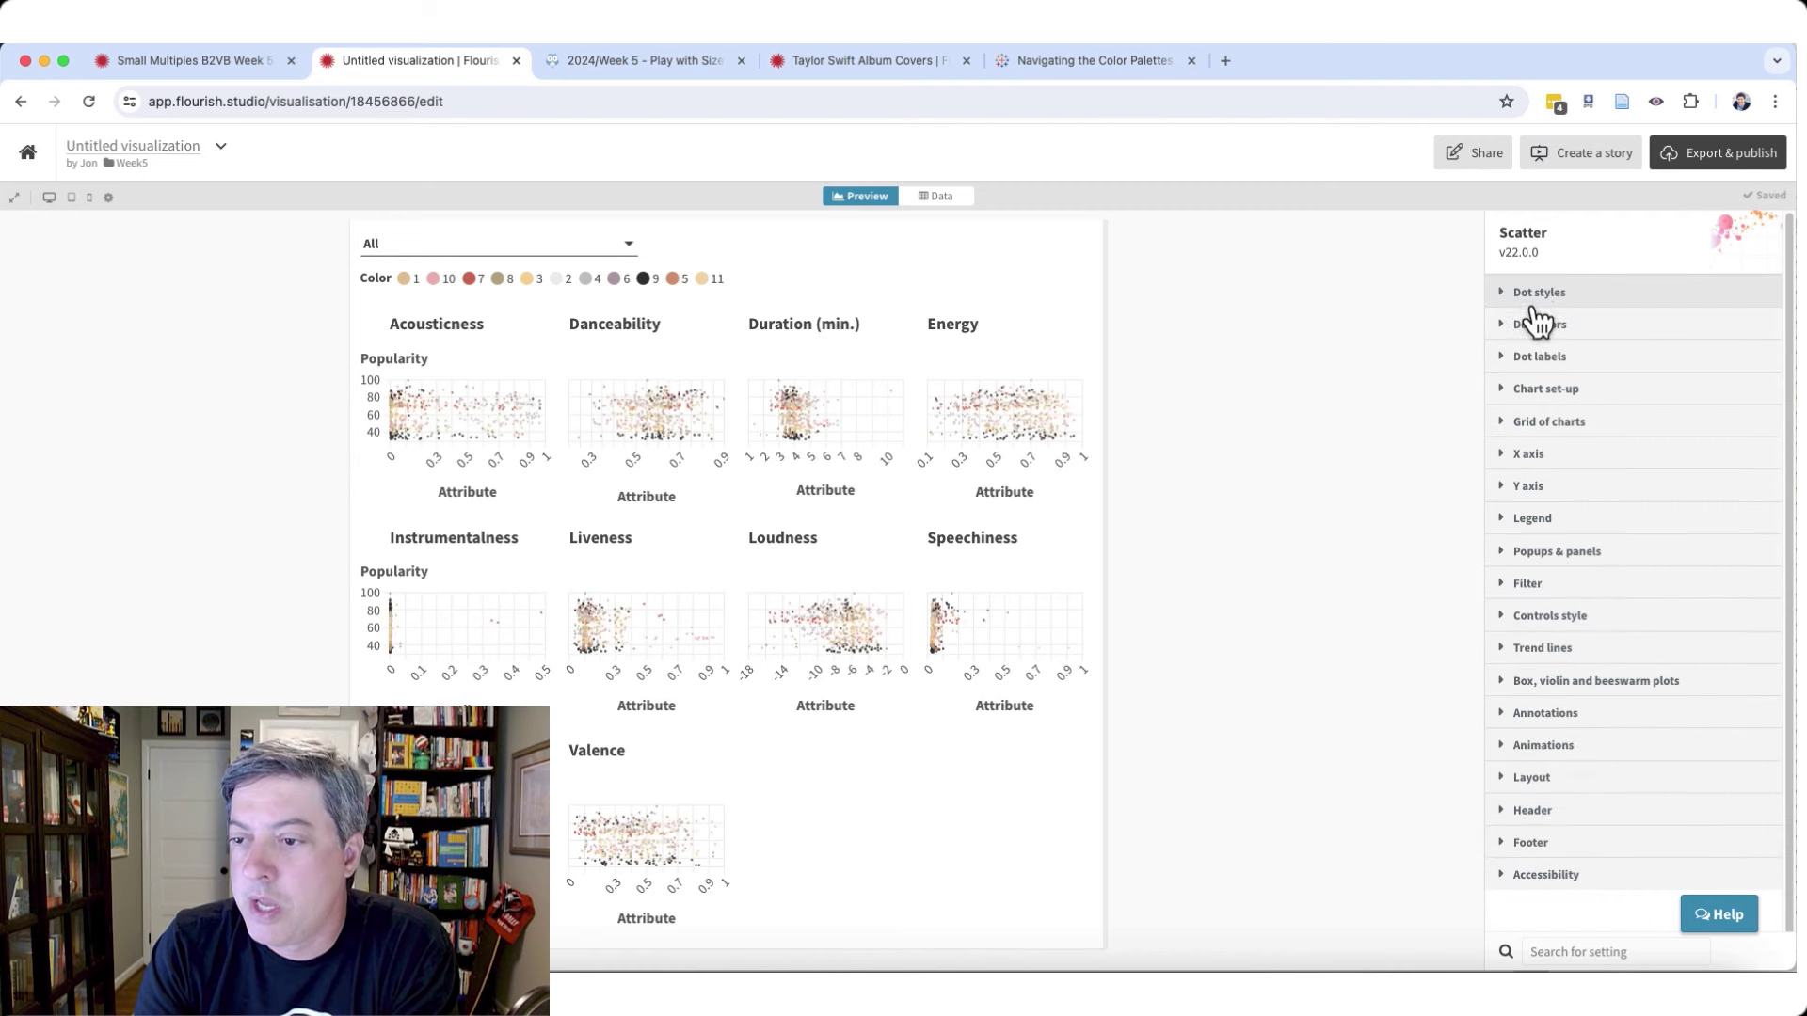
- Fix the grid of charts at 2 columns and compare the layout with the finished Taylor Swift Songs through the Years chart
{"action": "left_click", "coordinate": [1573, 424]}
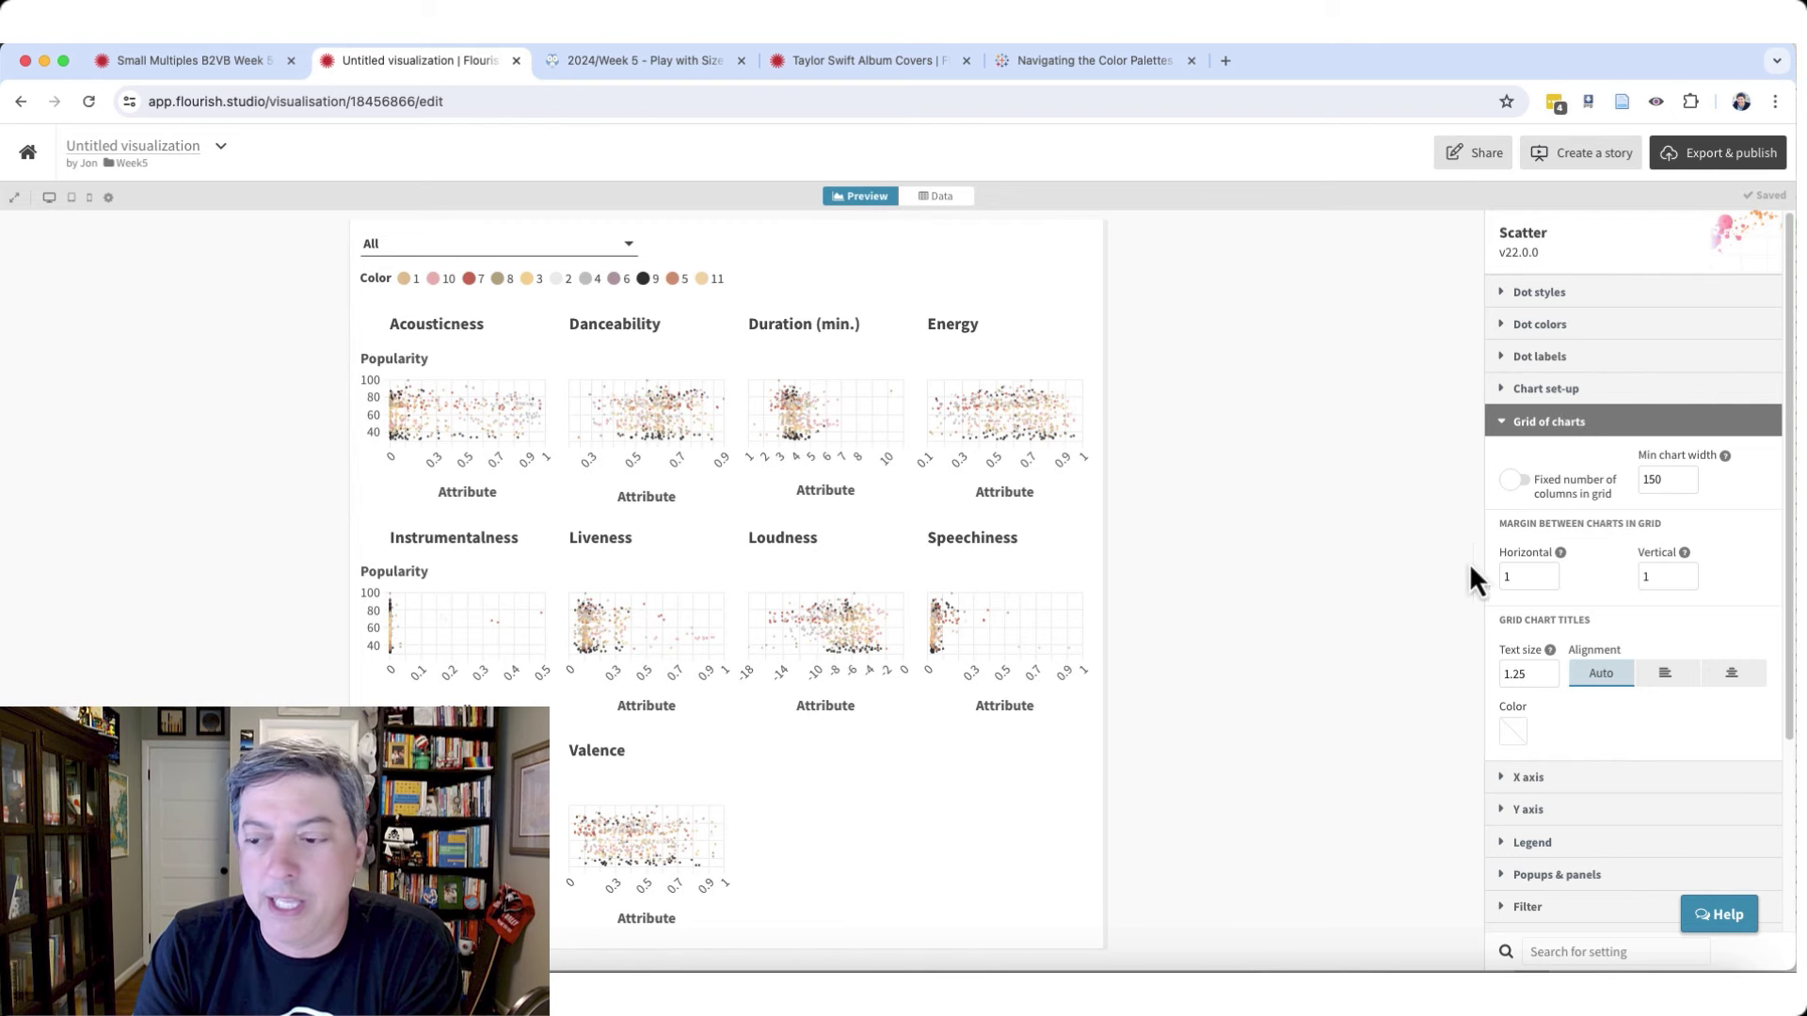
{"action": "left_click", "coordinate": [1517, 482]}
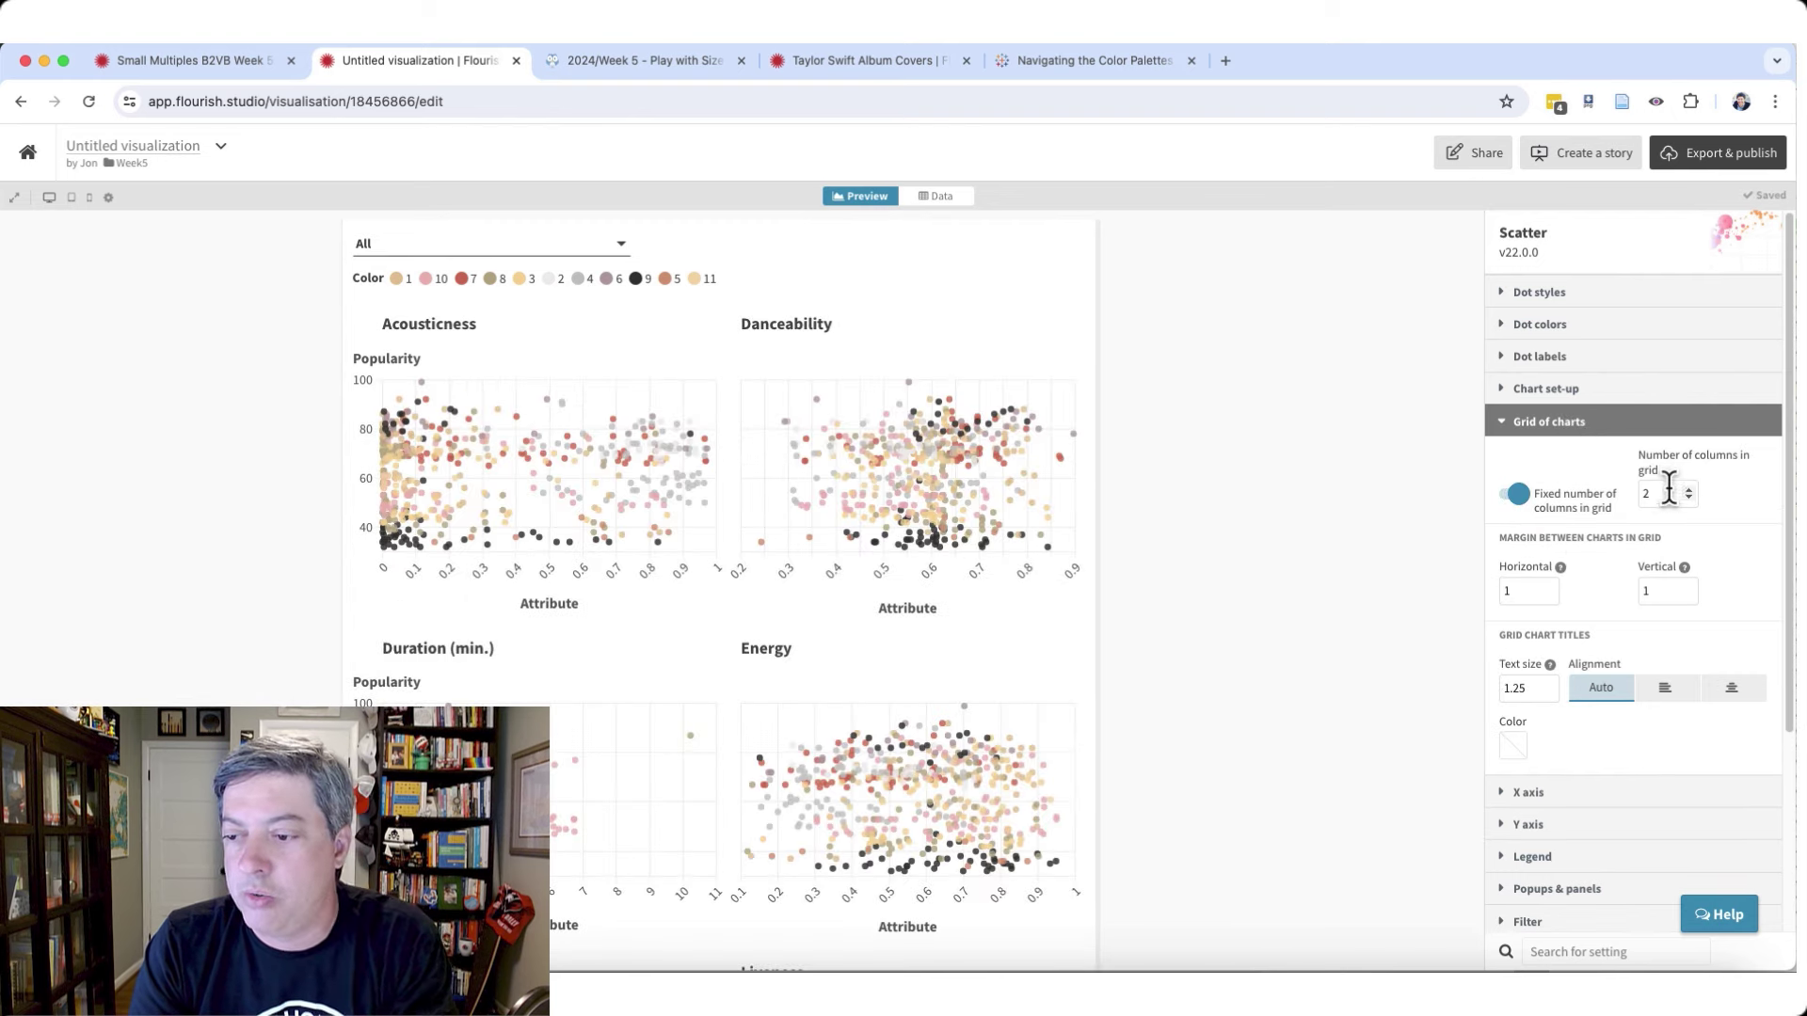
{"action": "left_click", "coordinate": [256, 64]}
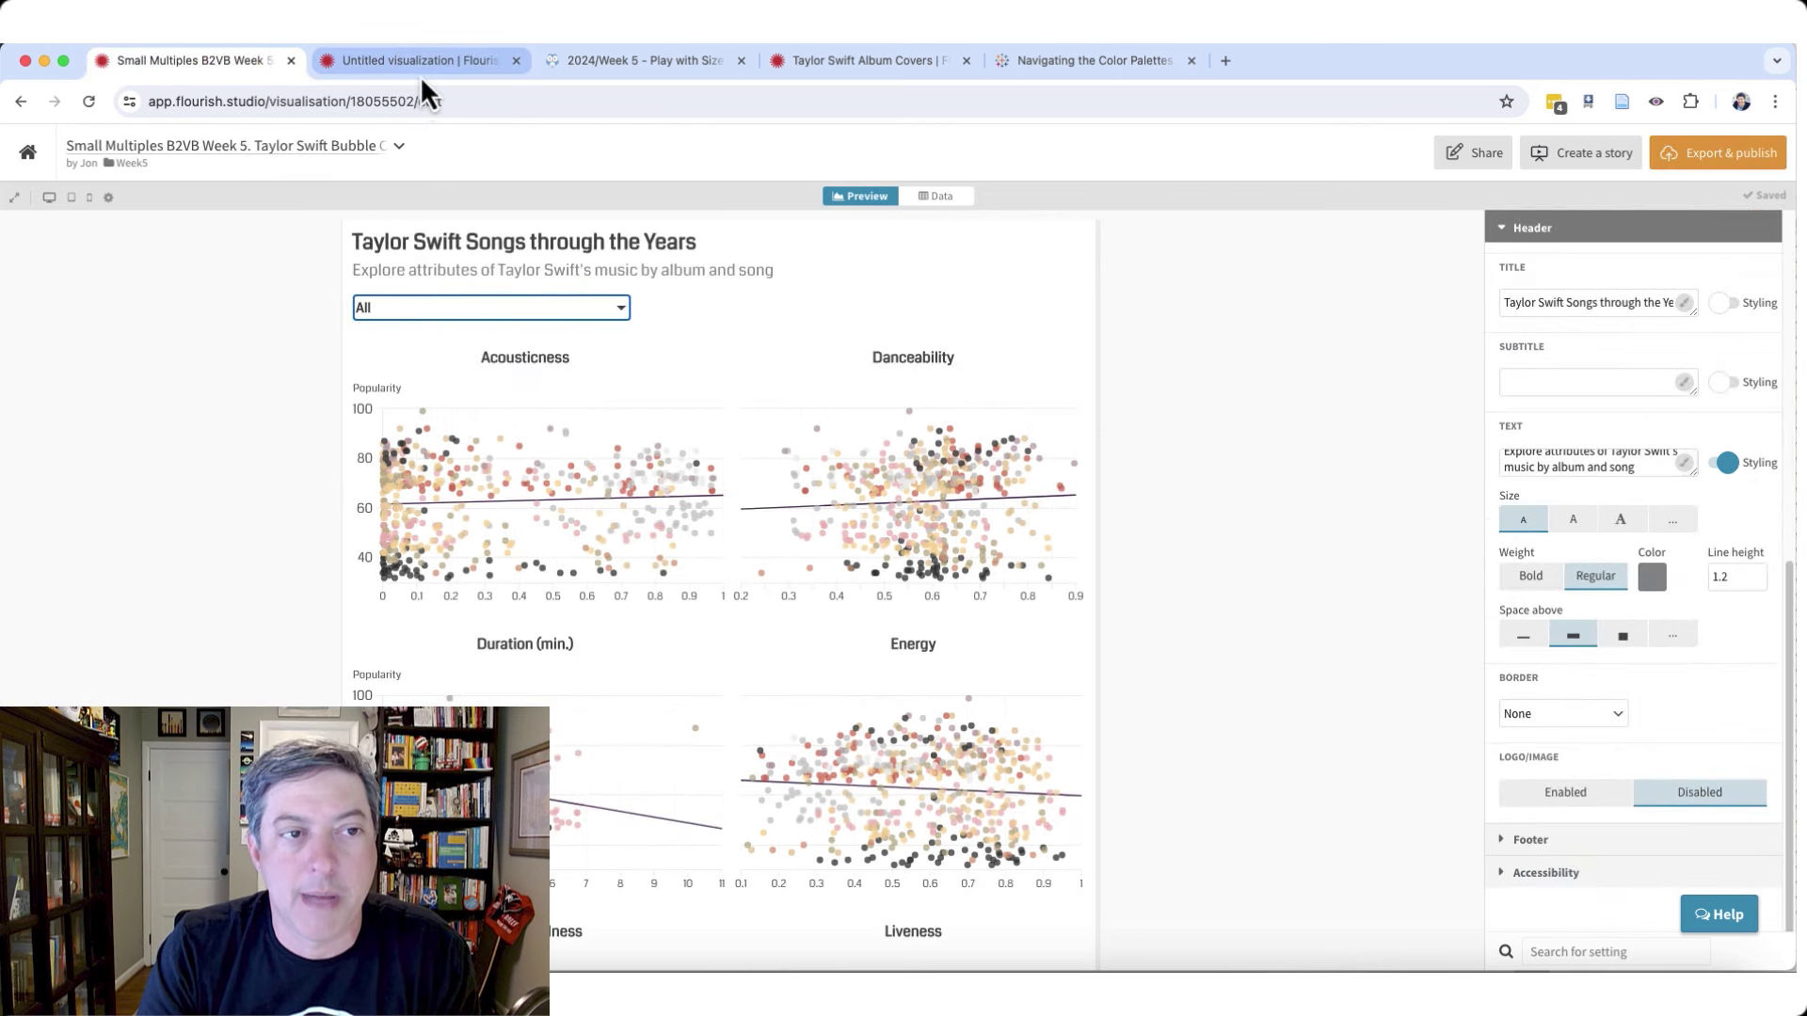
{"action": "left_click", "coordinate": [419, 73]}
{"action": "left_click", "coordinate": [247, 70]}
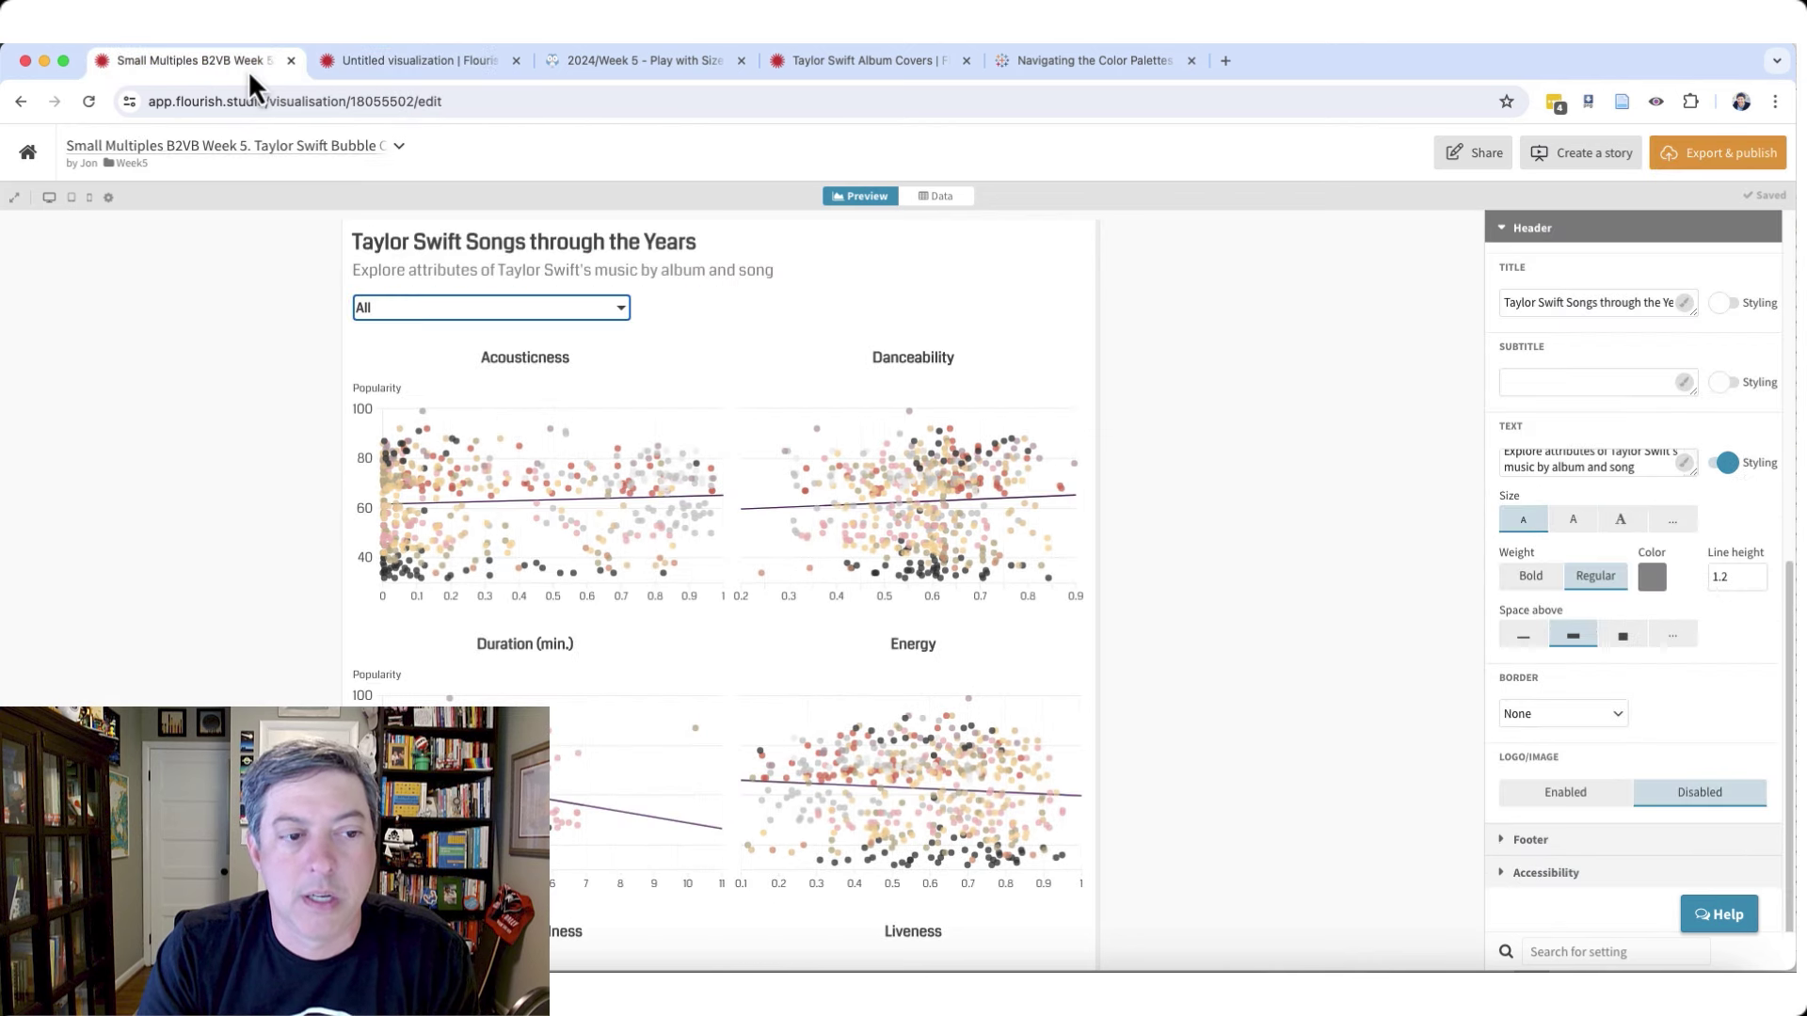
{"action": "left_click", "coordinate": [397, 66]}
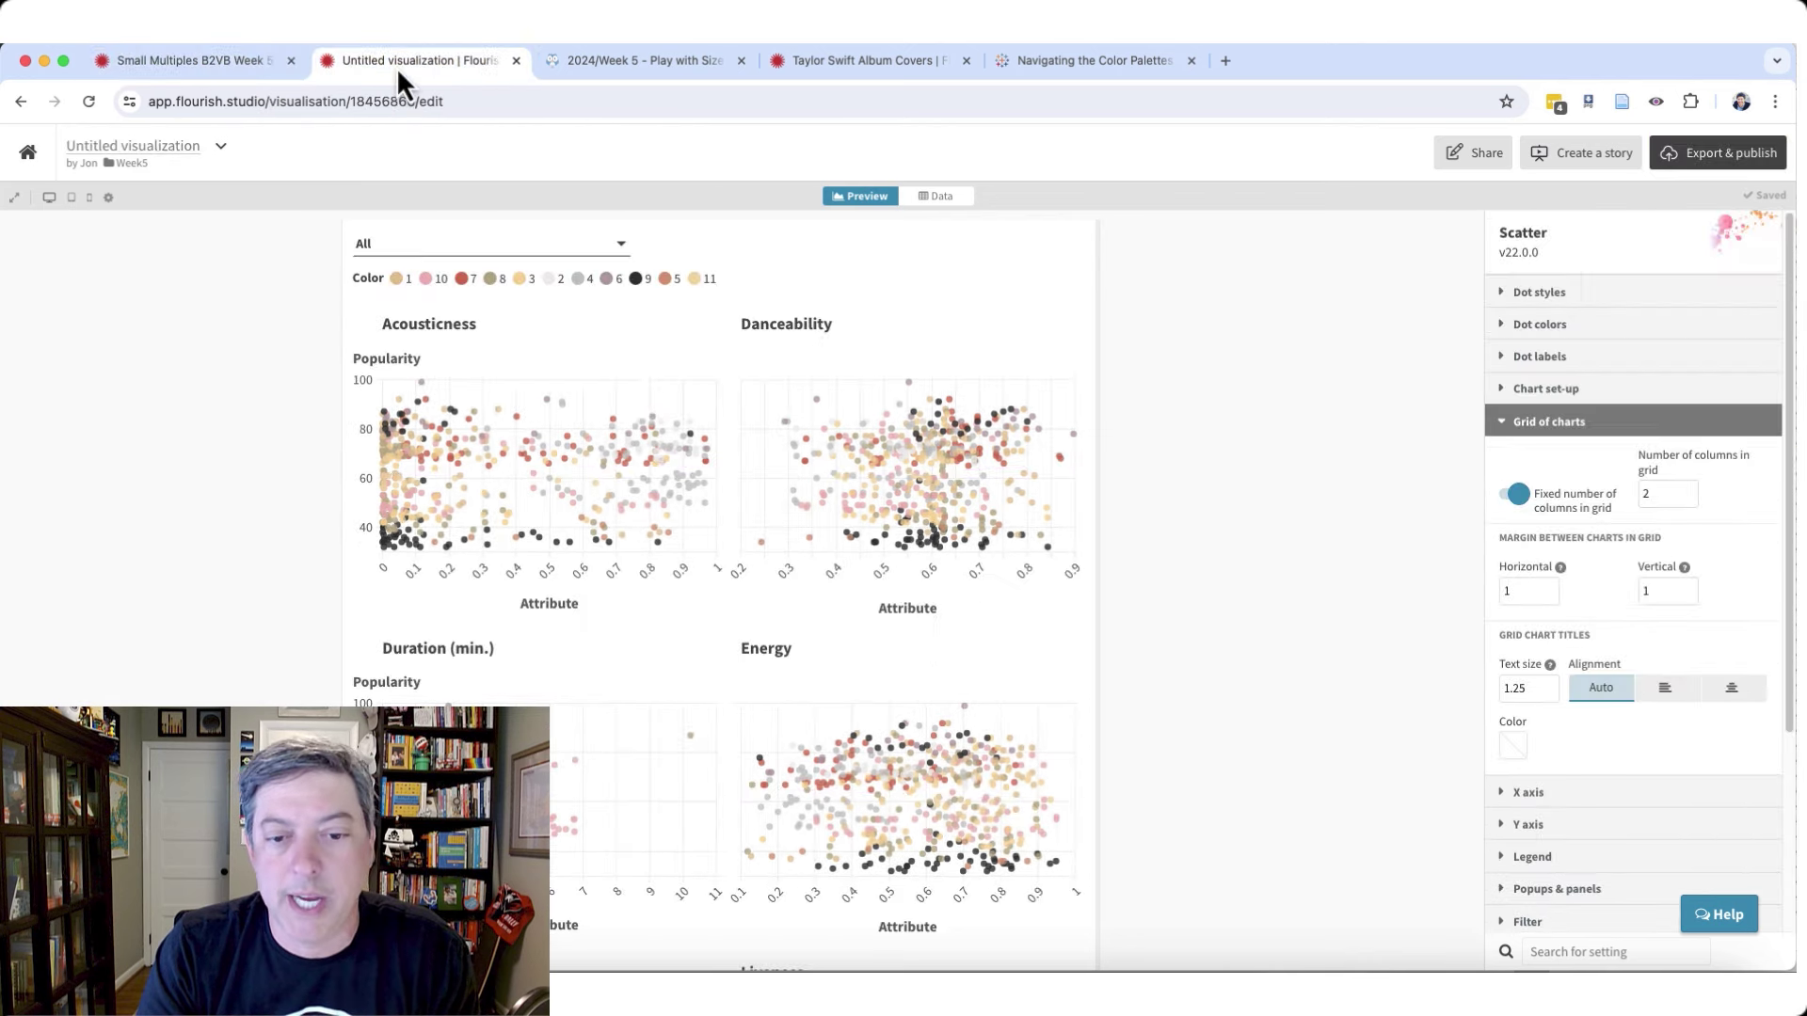
- Center-align the grid chart titles, using the finished Taylor Swift chart as the reference
{"action": "left_click", "coordinate": [1536, 442]}
{"action": "left_click", "coordinate": [1562, 442]}
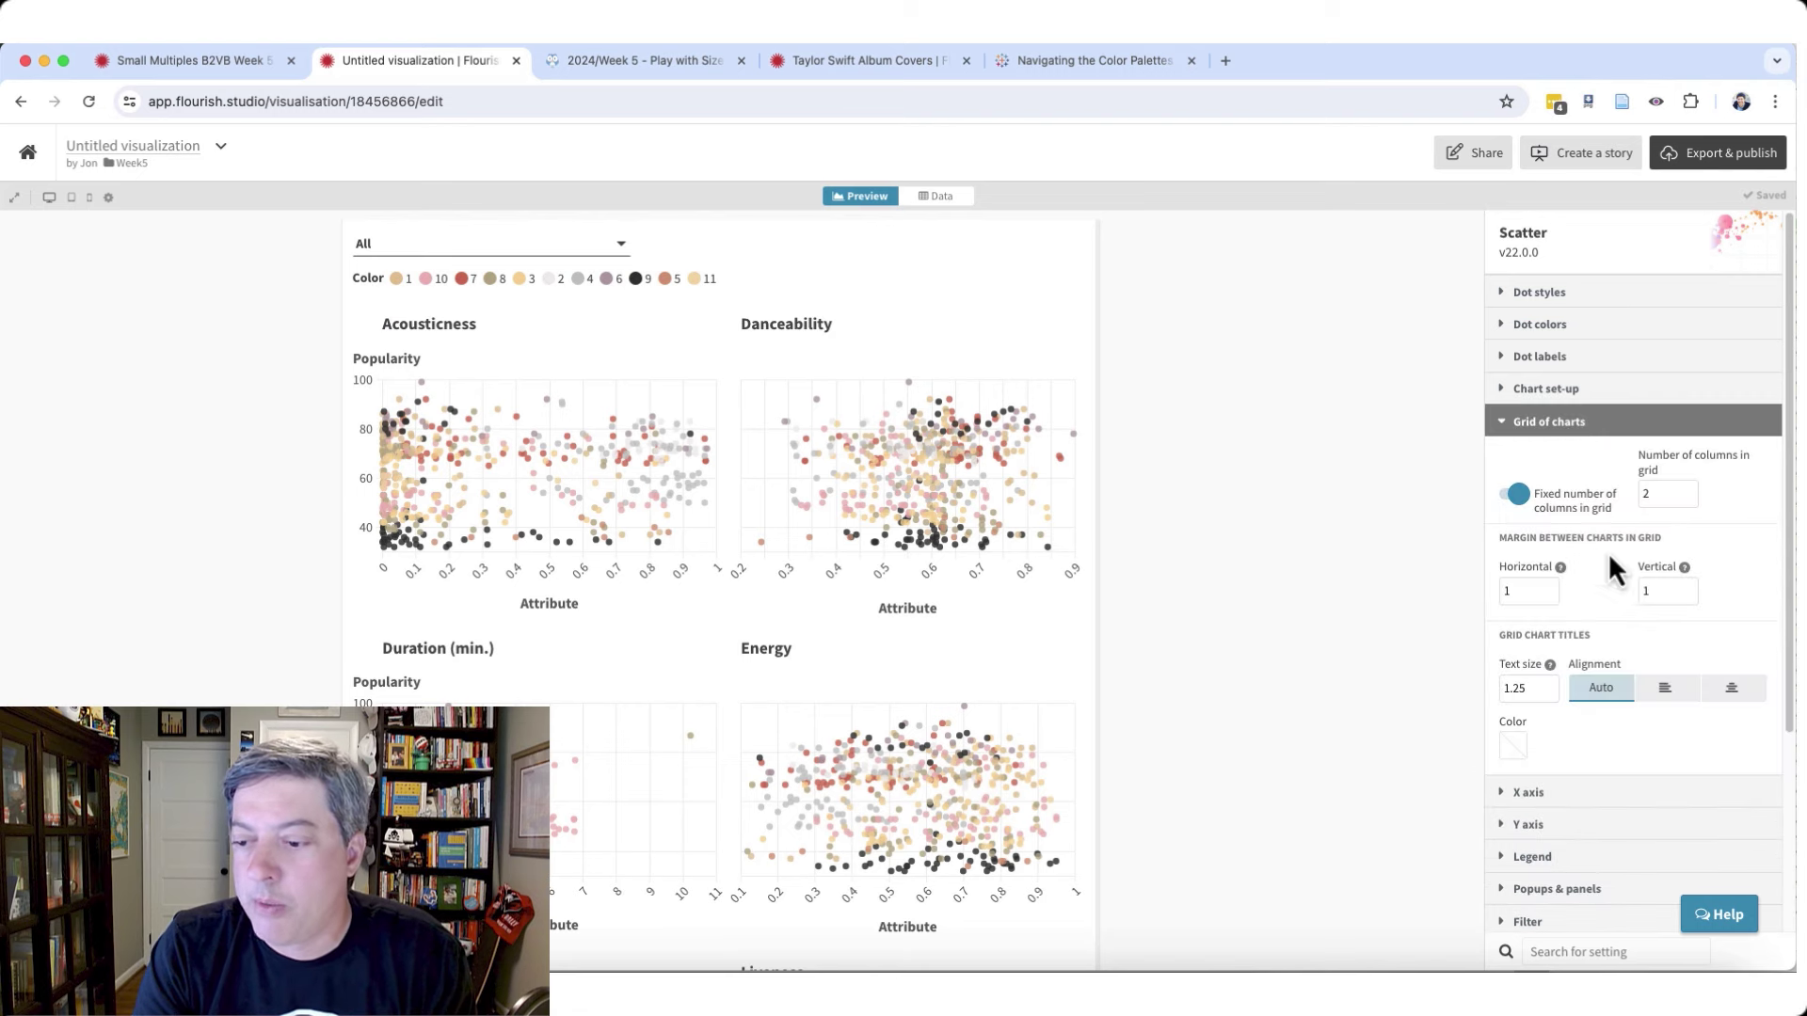
{"action": "left_click", "coordinate": [210, 71]}
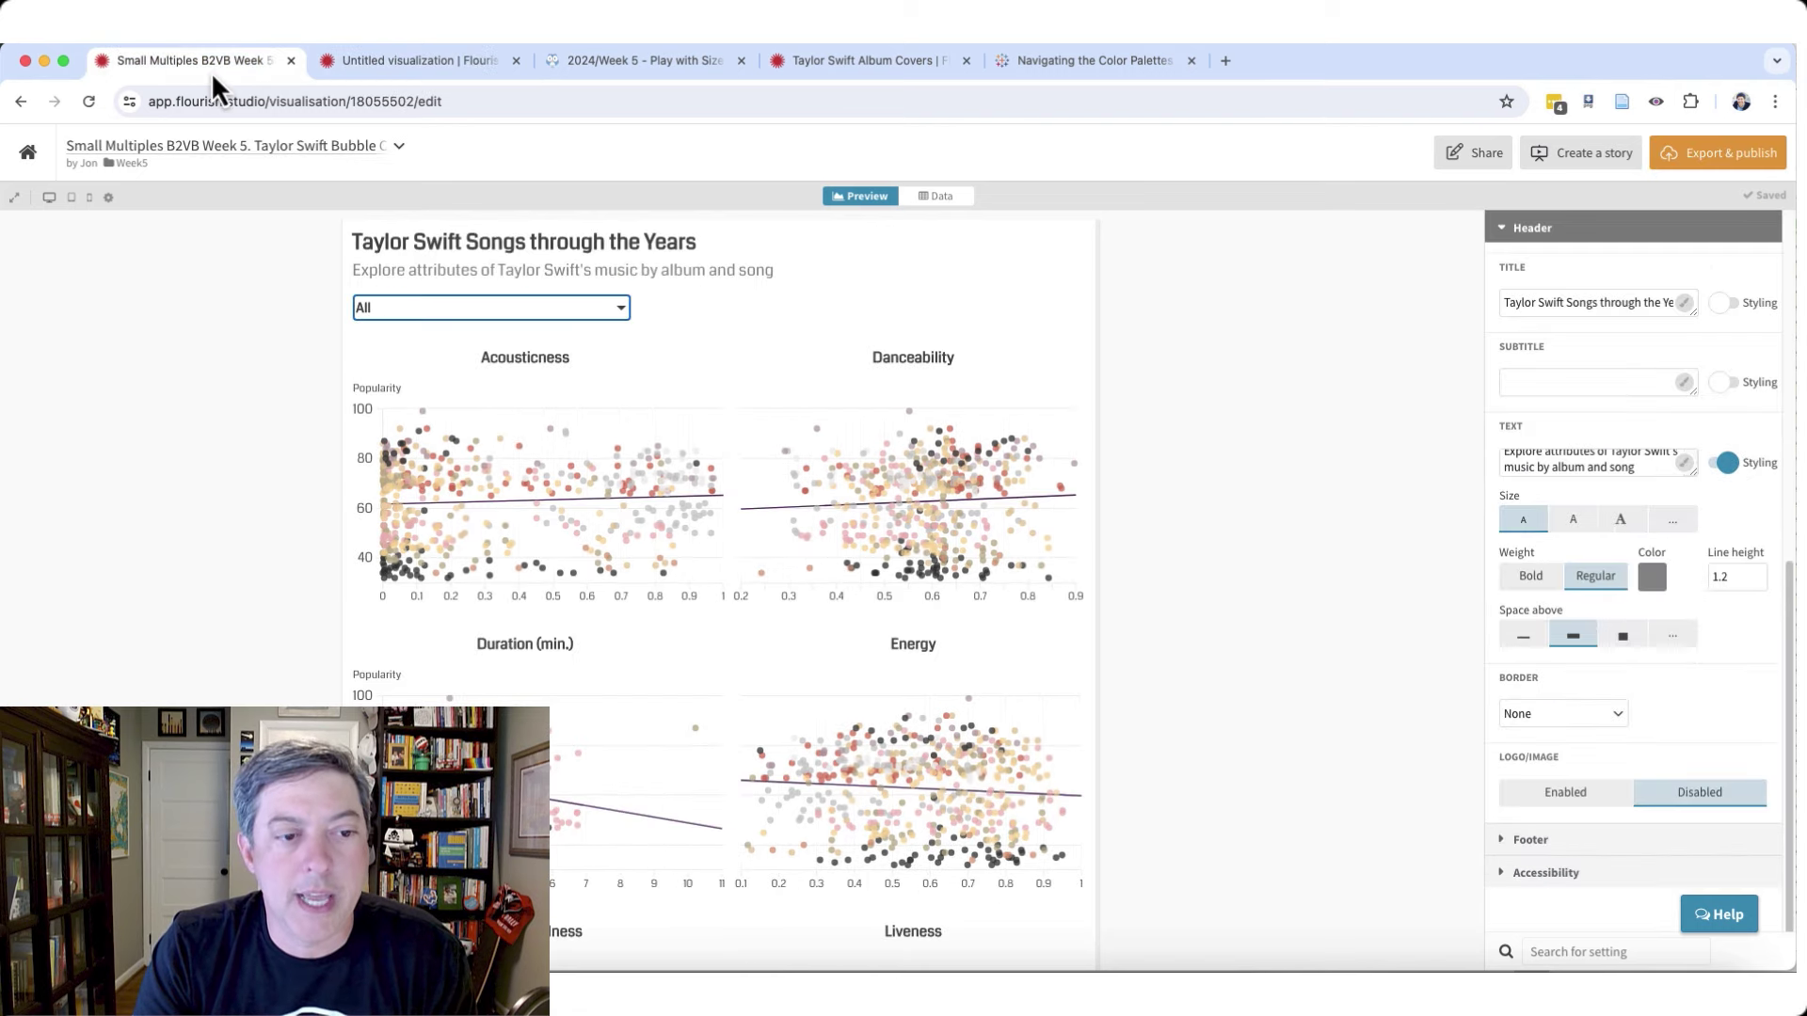
{"action": "left_click", "coordinate": [449, 71]}
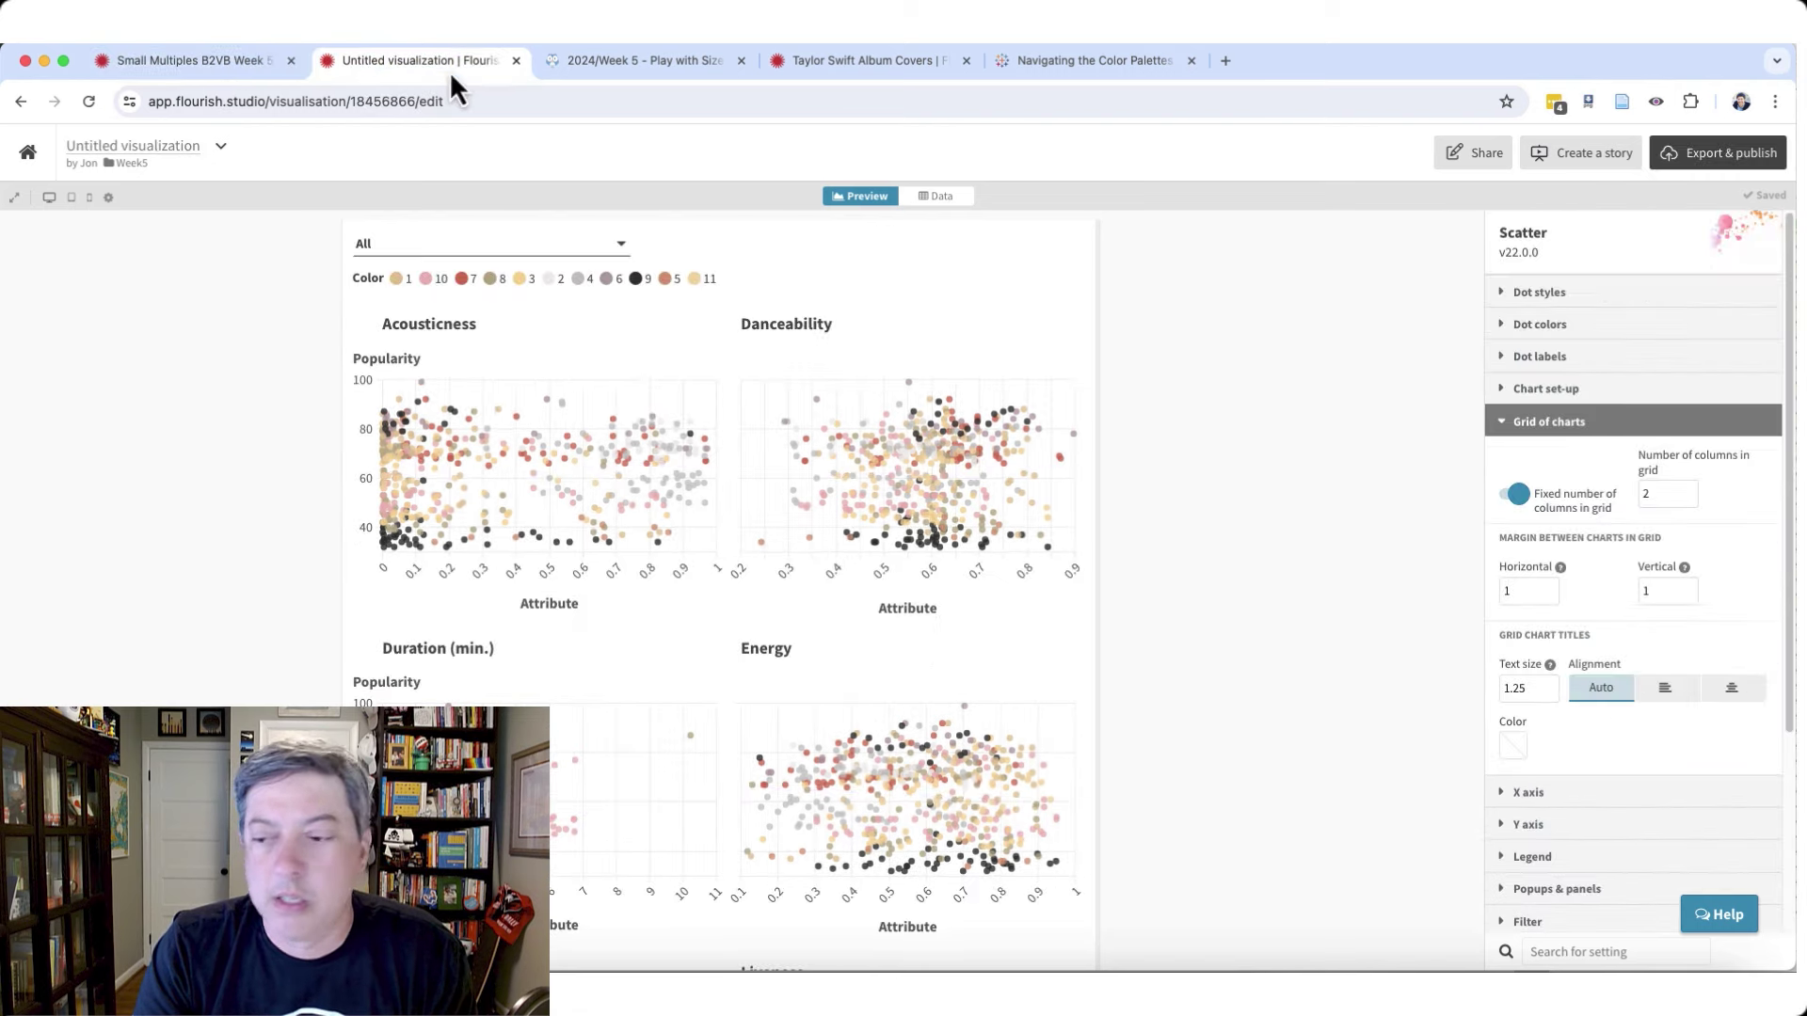
{"action": "left_click", "coordinate": [1731, 688]}
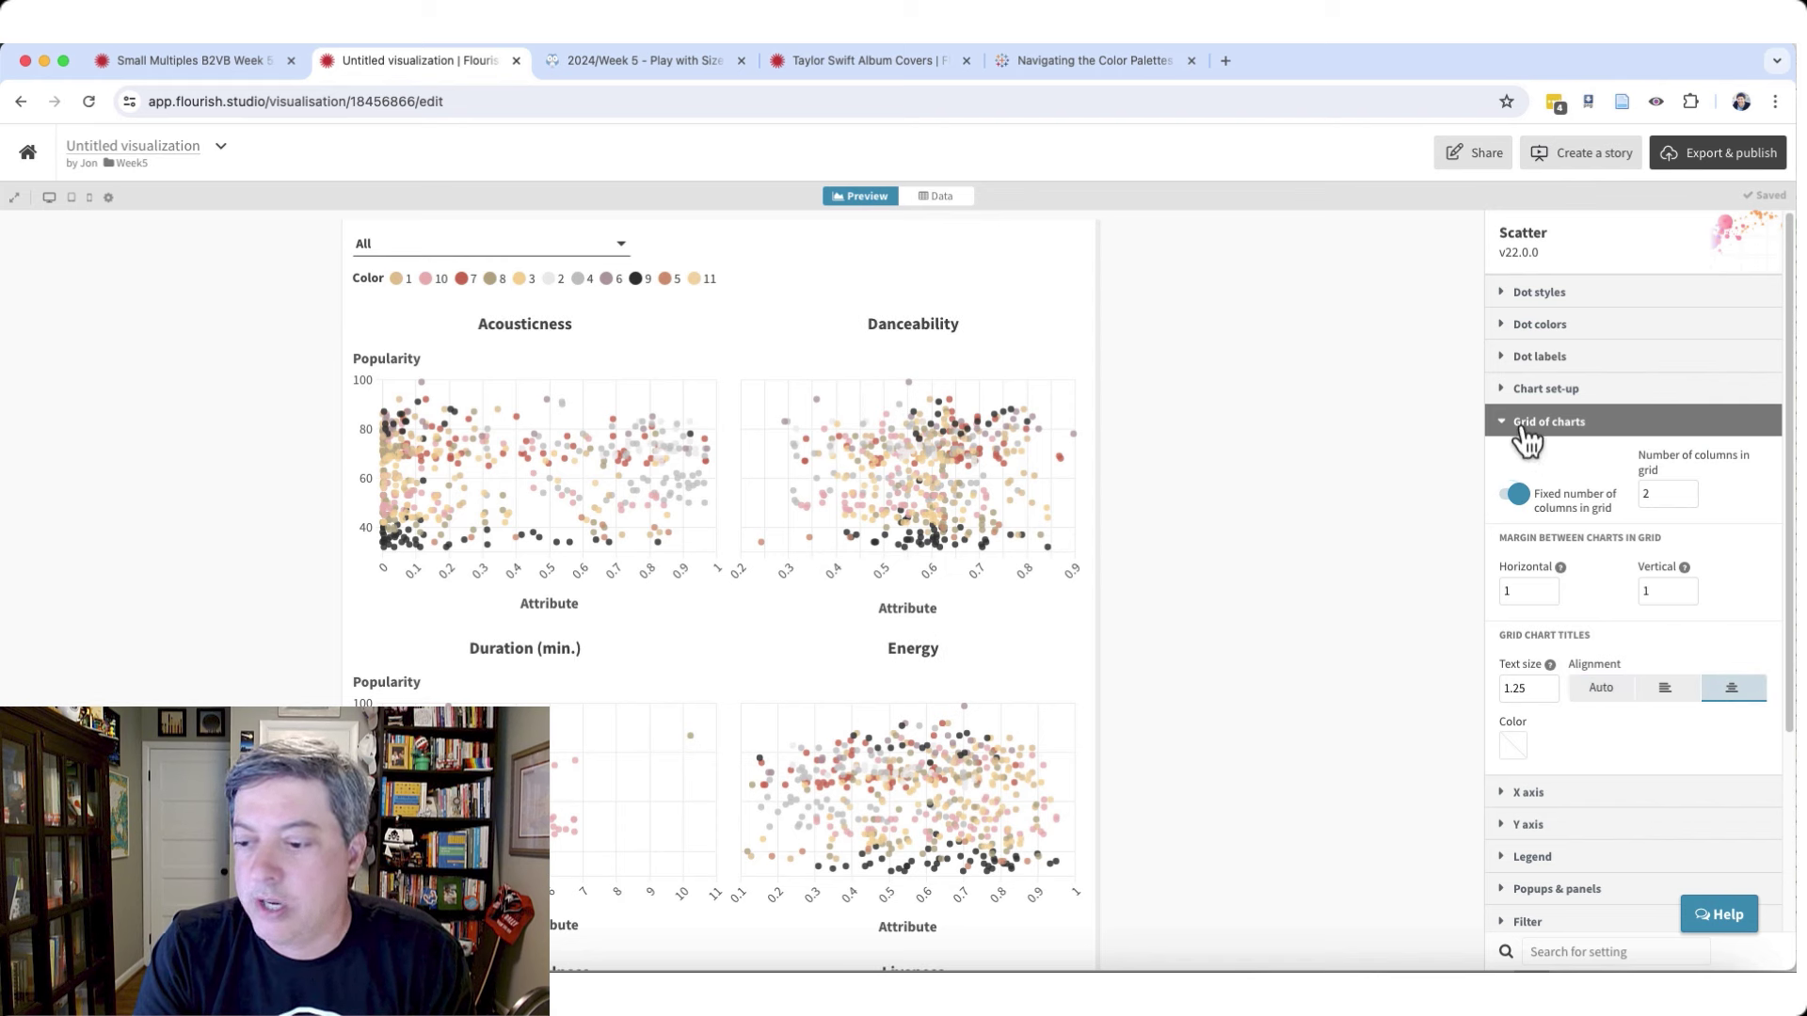
{"action": "left_click", "coordinate": [158, 60]}
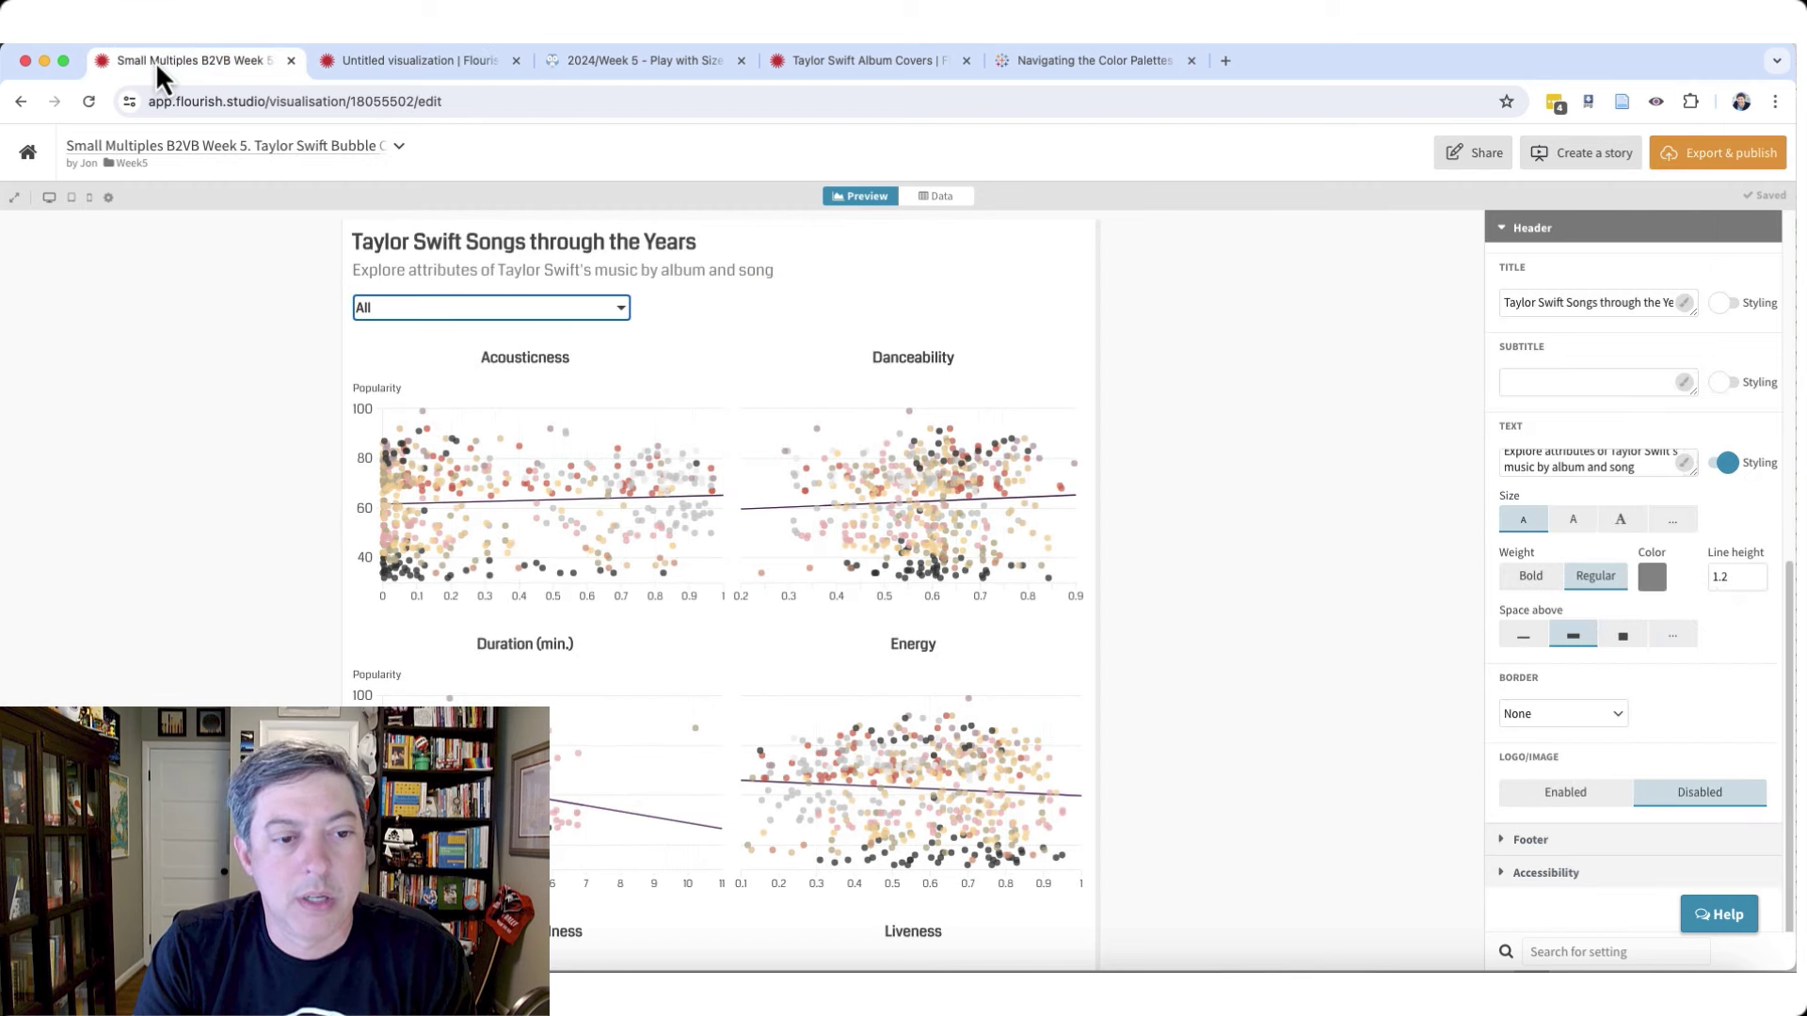
{"action": "left_click", "coordinate": [419, 64]}
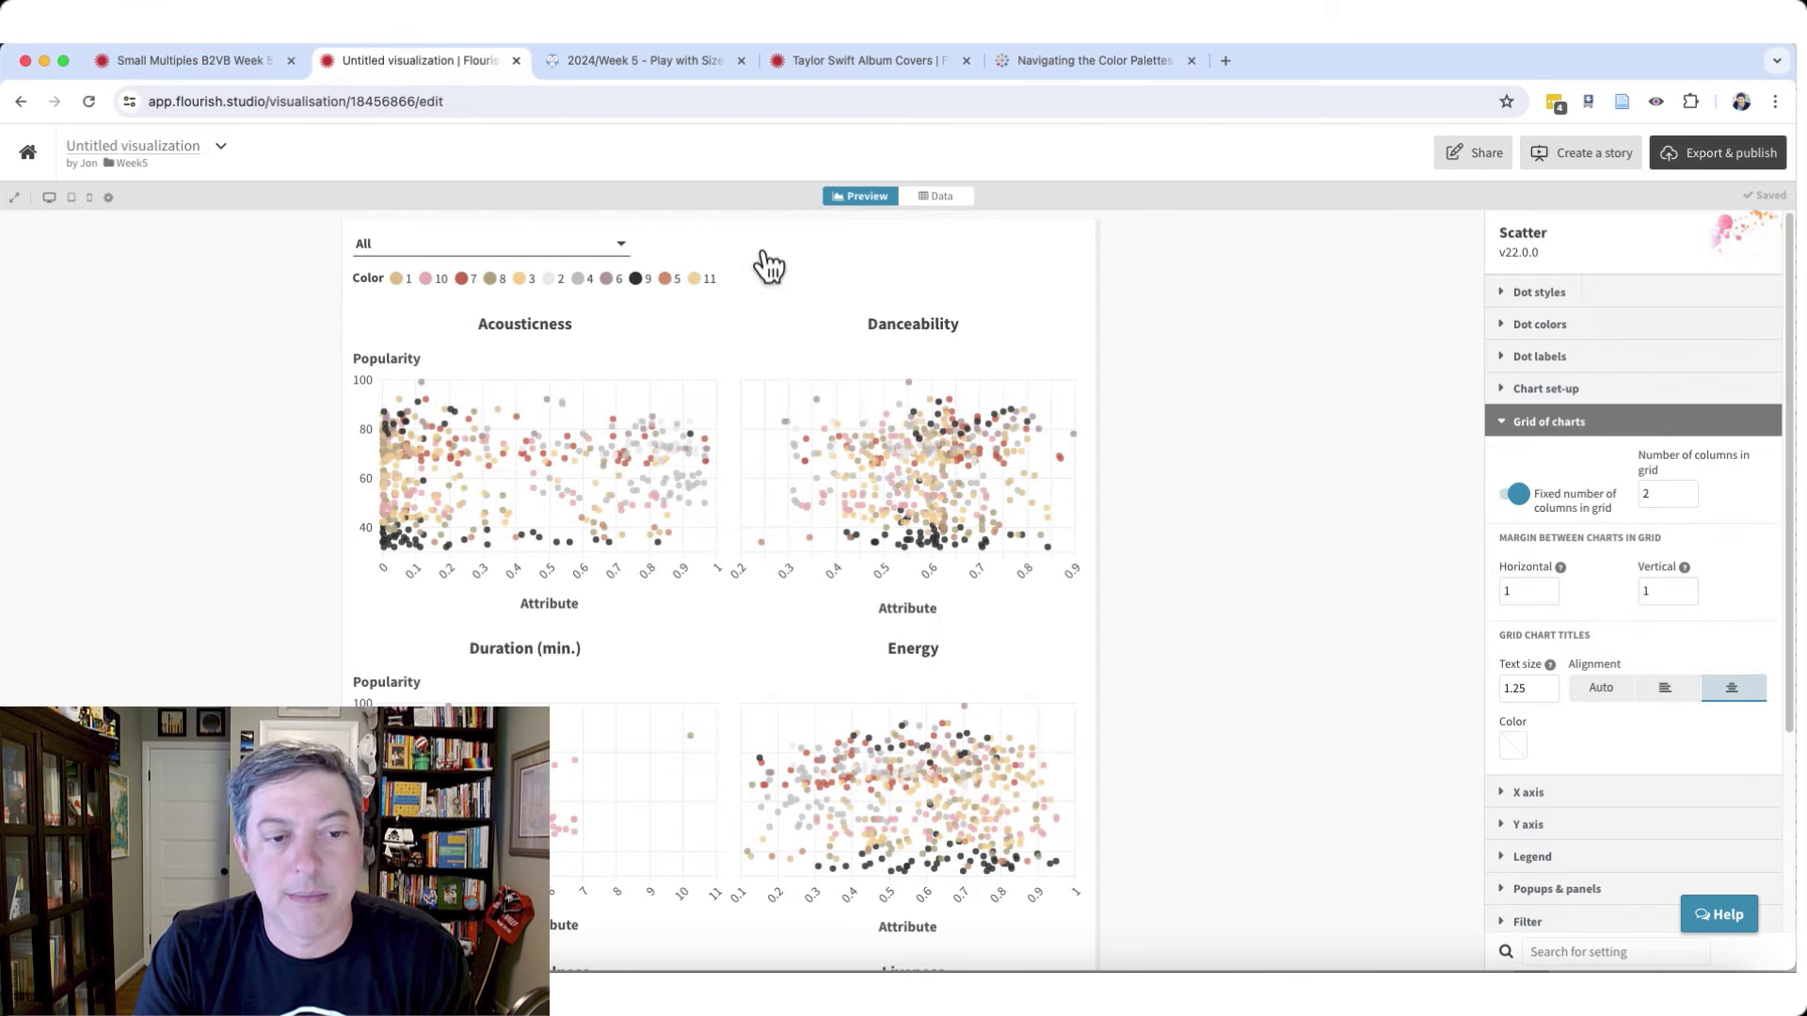
{"action": "left_click", "coordinate": [1524, 421]}
- Enable styling for the x axis ticks and labels and set the label angle to 0°
{"action": "left_click", "coordinate": [1552, 457]}
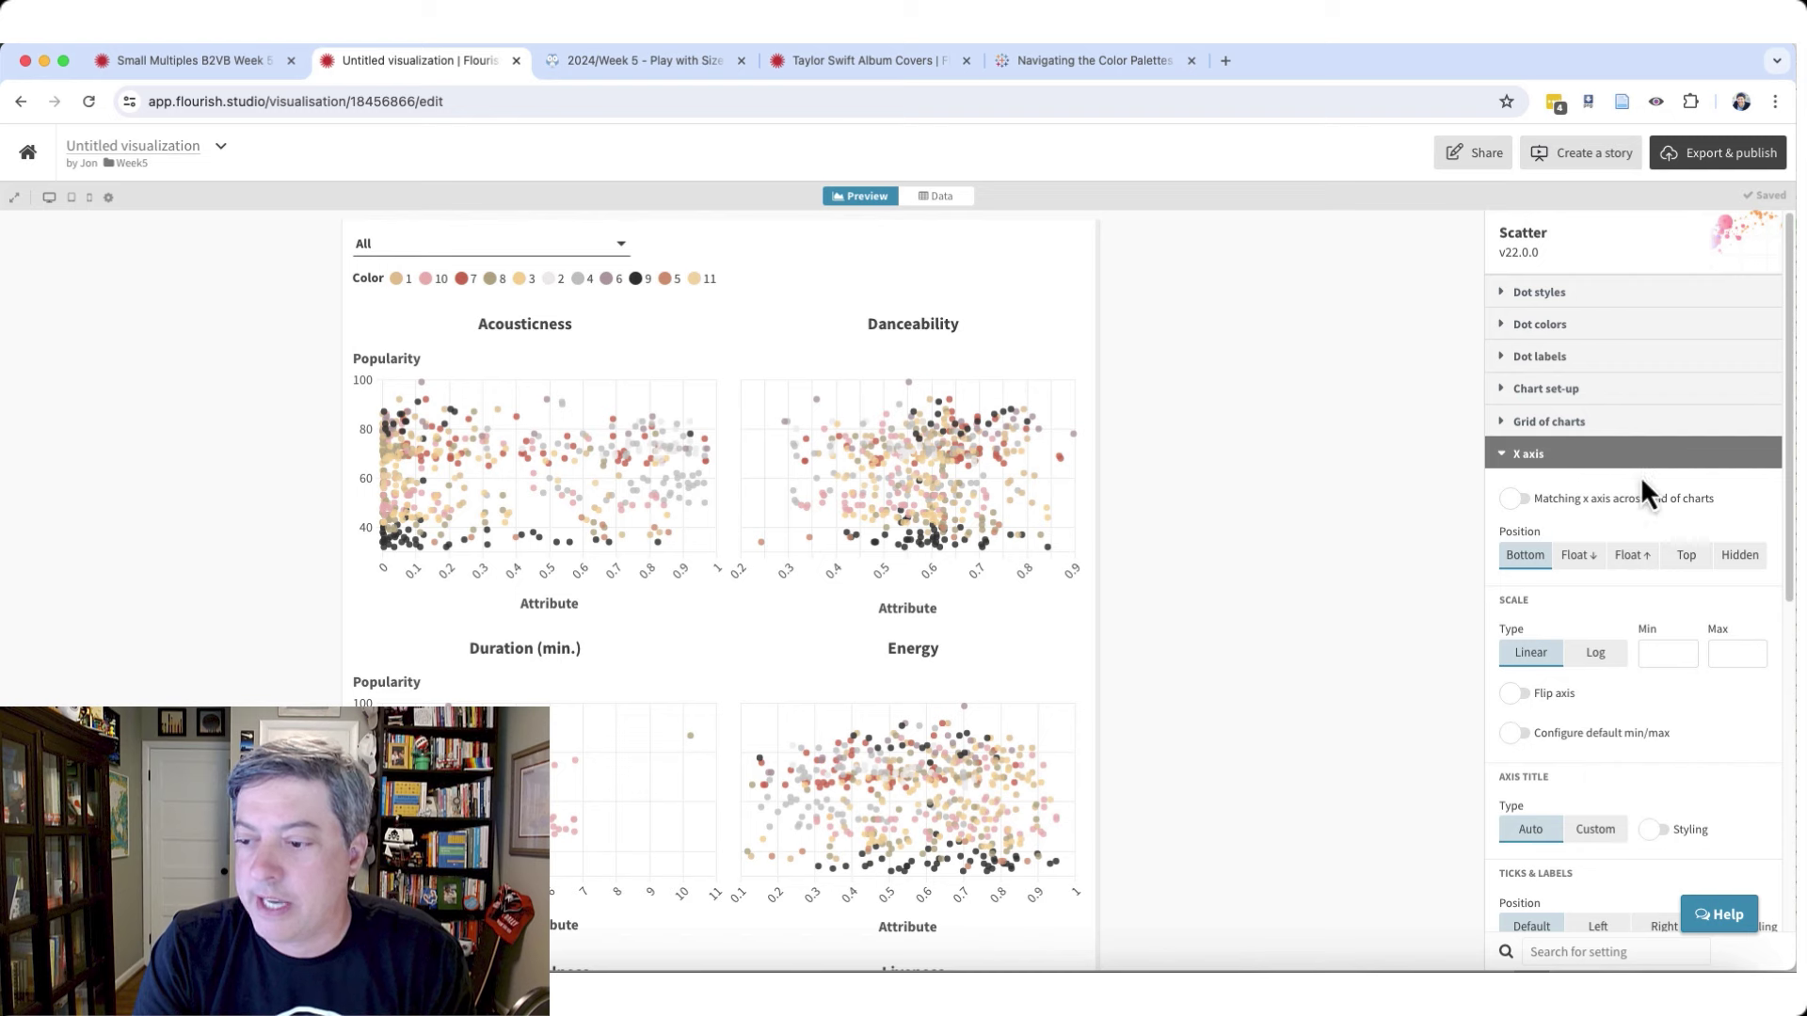
{"action": "scroll", "coordinate": [1492, 690], "scroll_direction": "down", "scroll_amount": 3}
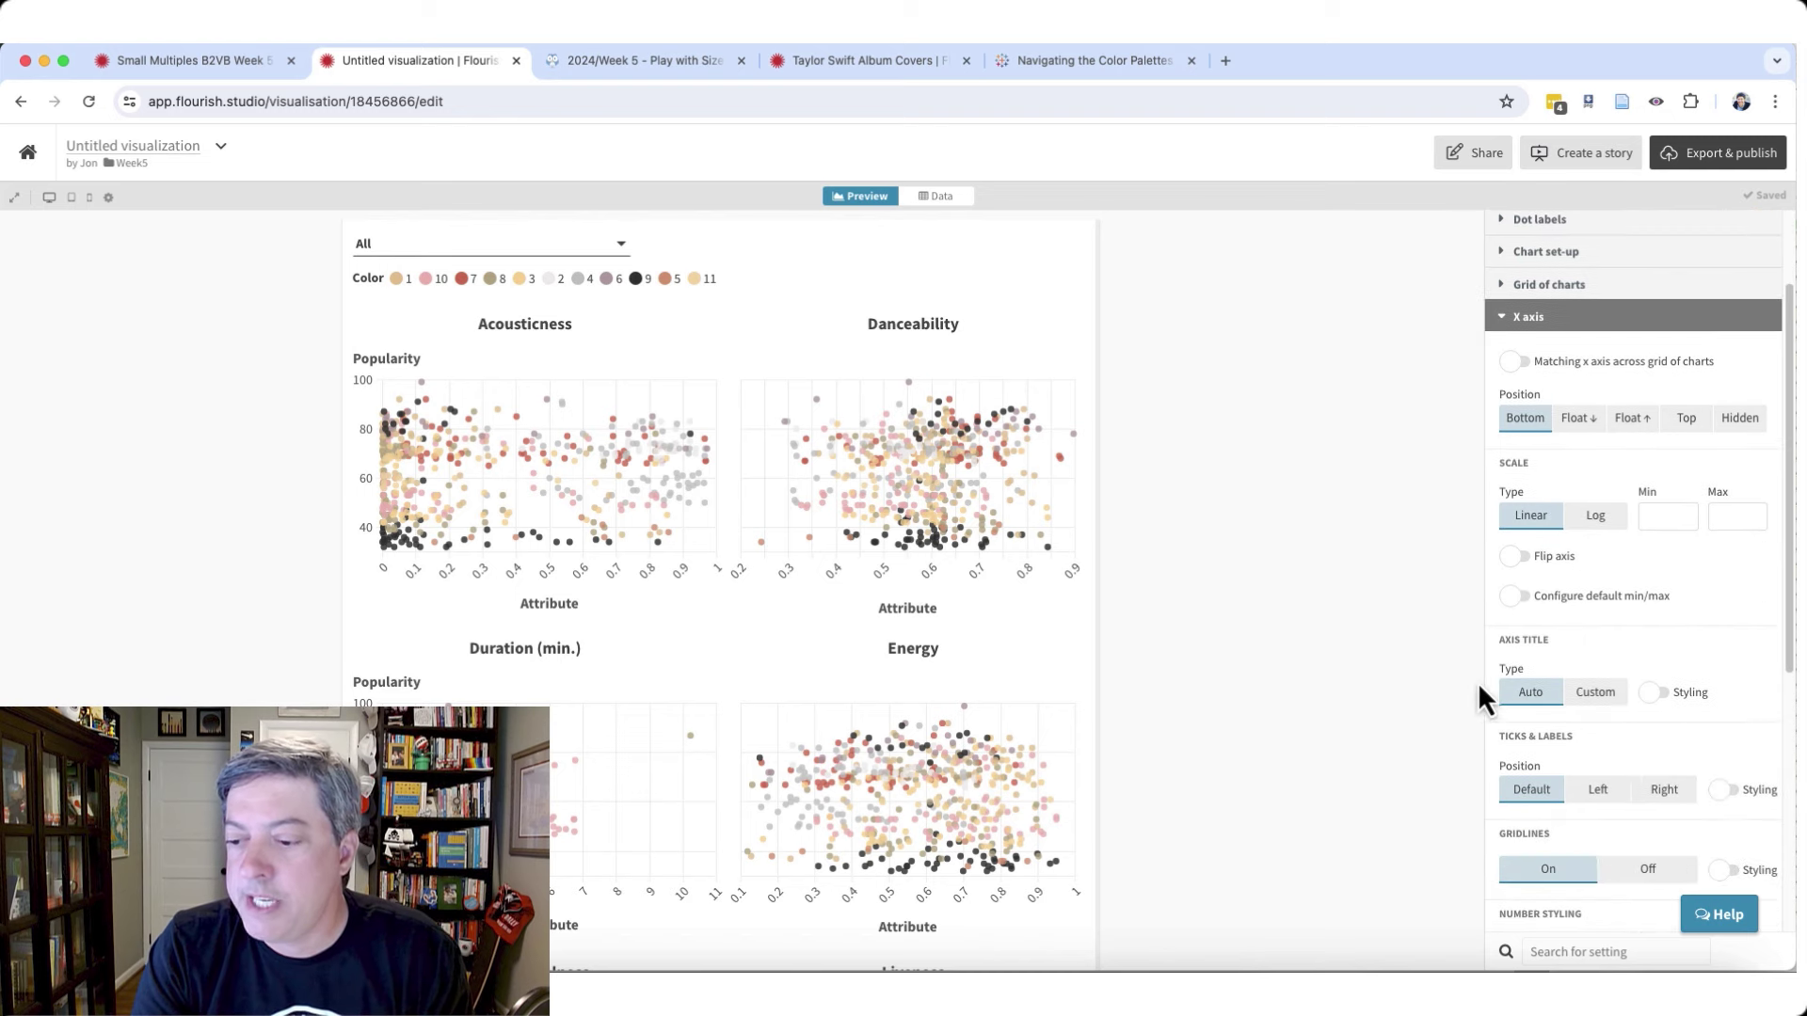
{"action": "scroll", "coordinate": [1468, 681], "scroll_direction": "down", "scroll_amount": 2}
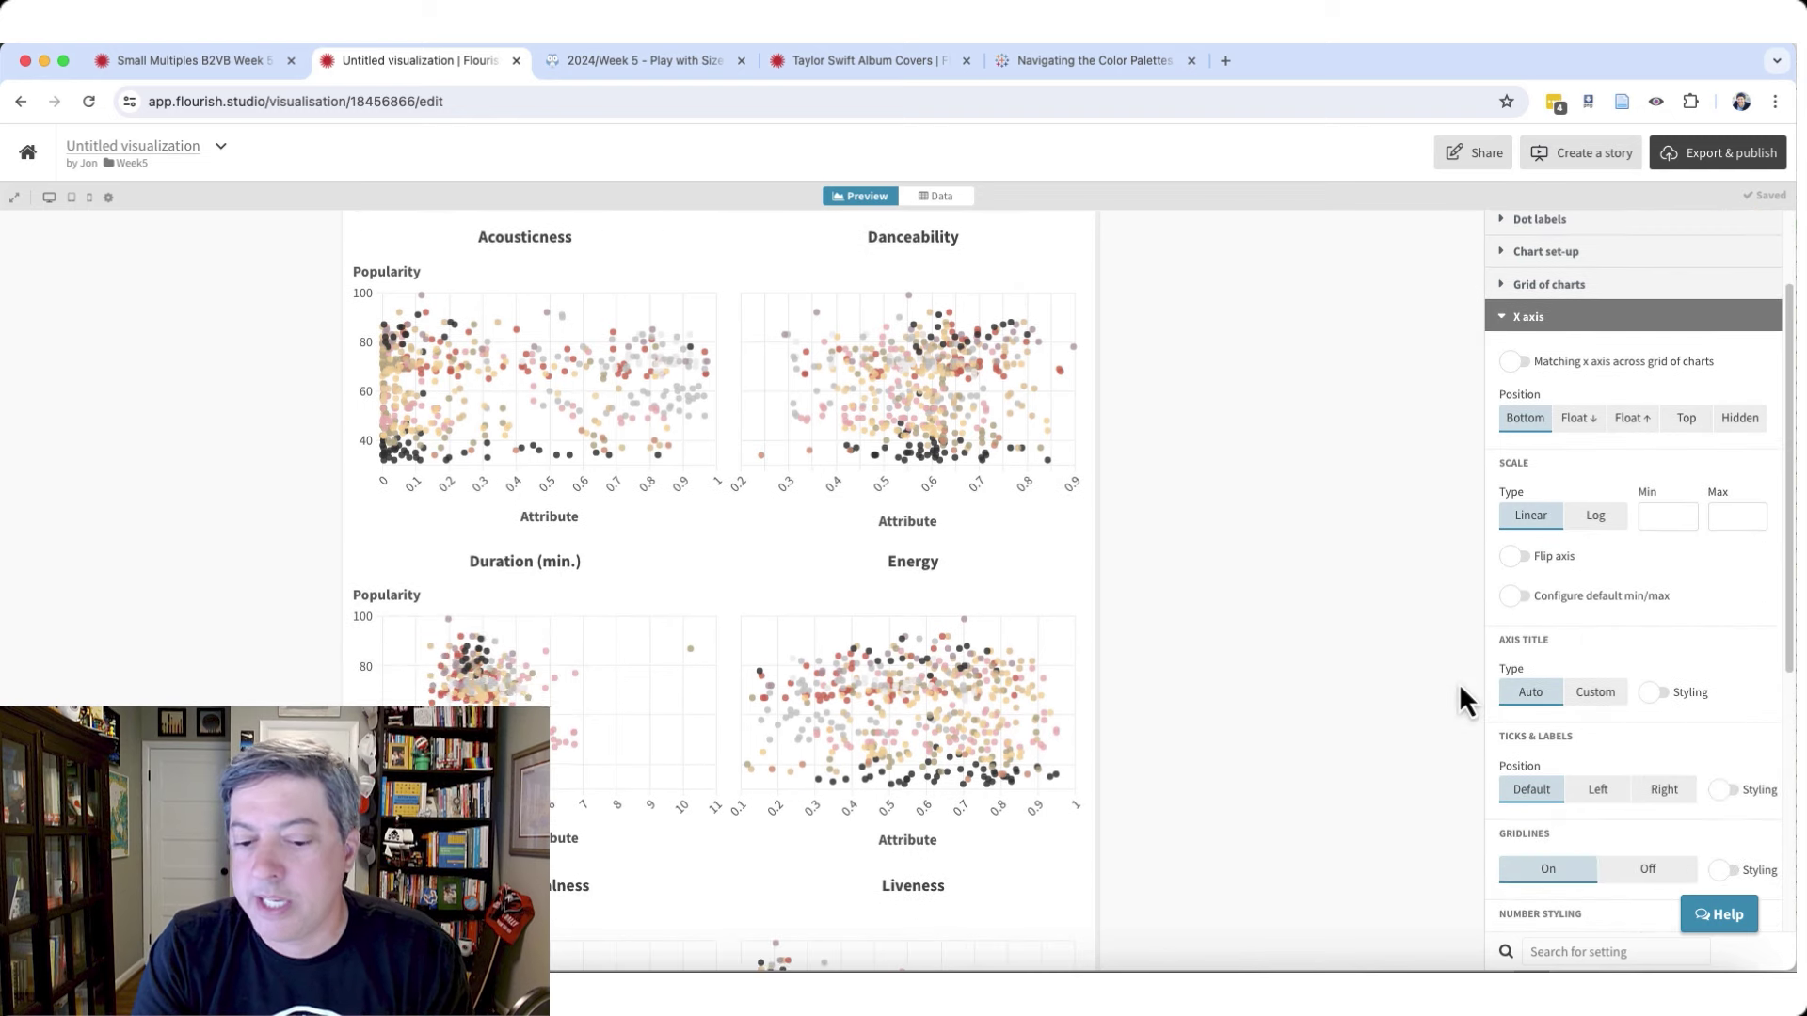
{"action": "left_click", "coordinate": [1729, 792]}
{"action": "scroll", "coordinate": [1737, 773], "scroll_direction": "down", "scroll_amount": 2}
{"action": "left_click", "coordinate": [1738, 701]}
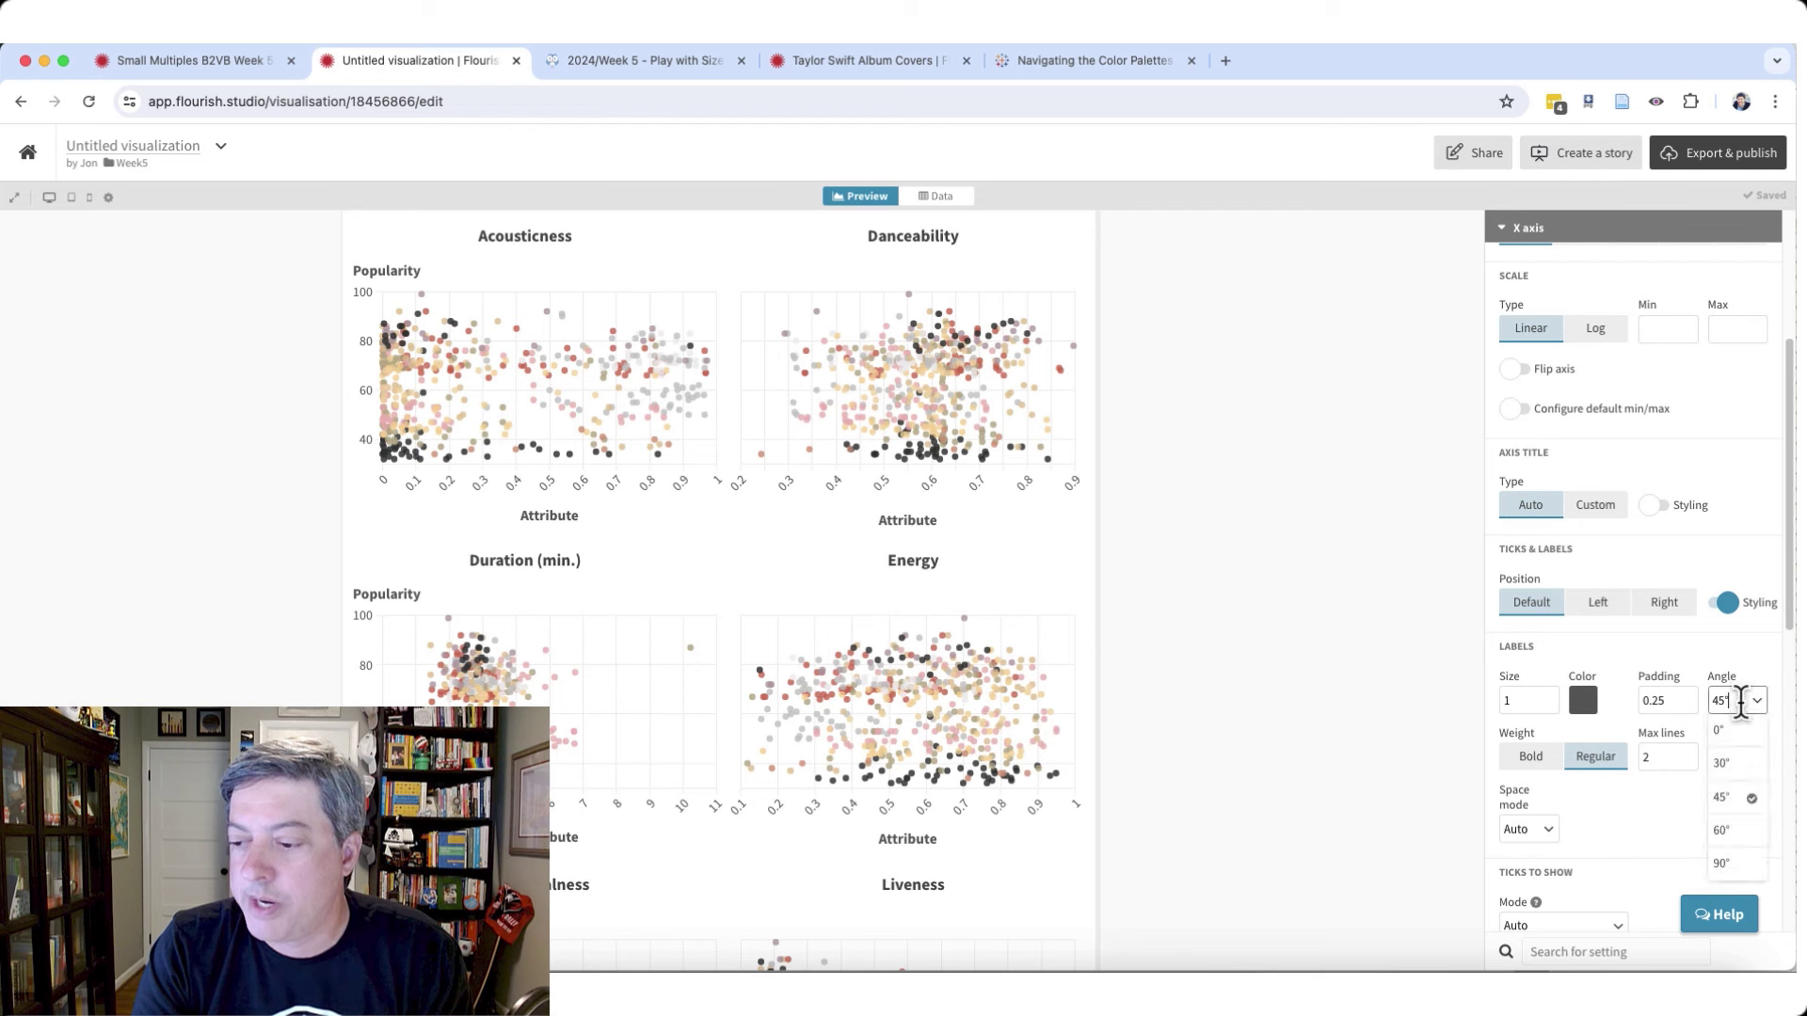
{"action": "left_click", "coordinate": [1729, 730]}
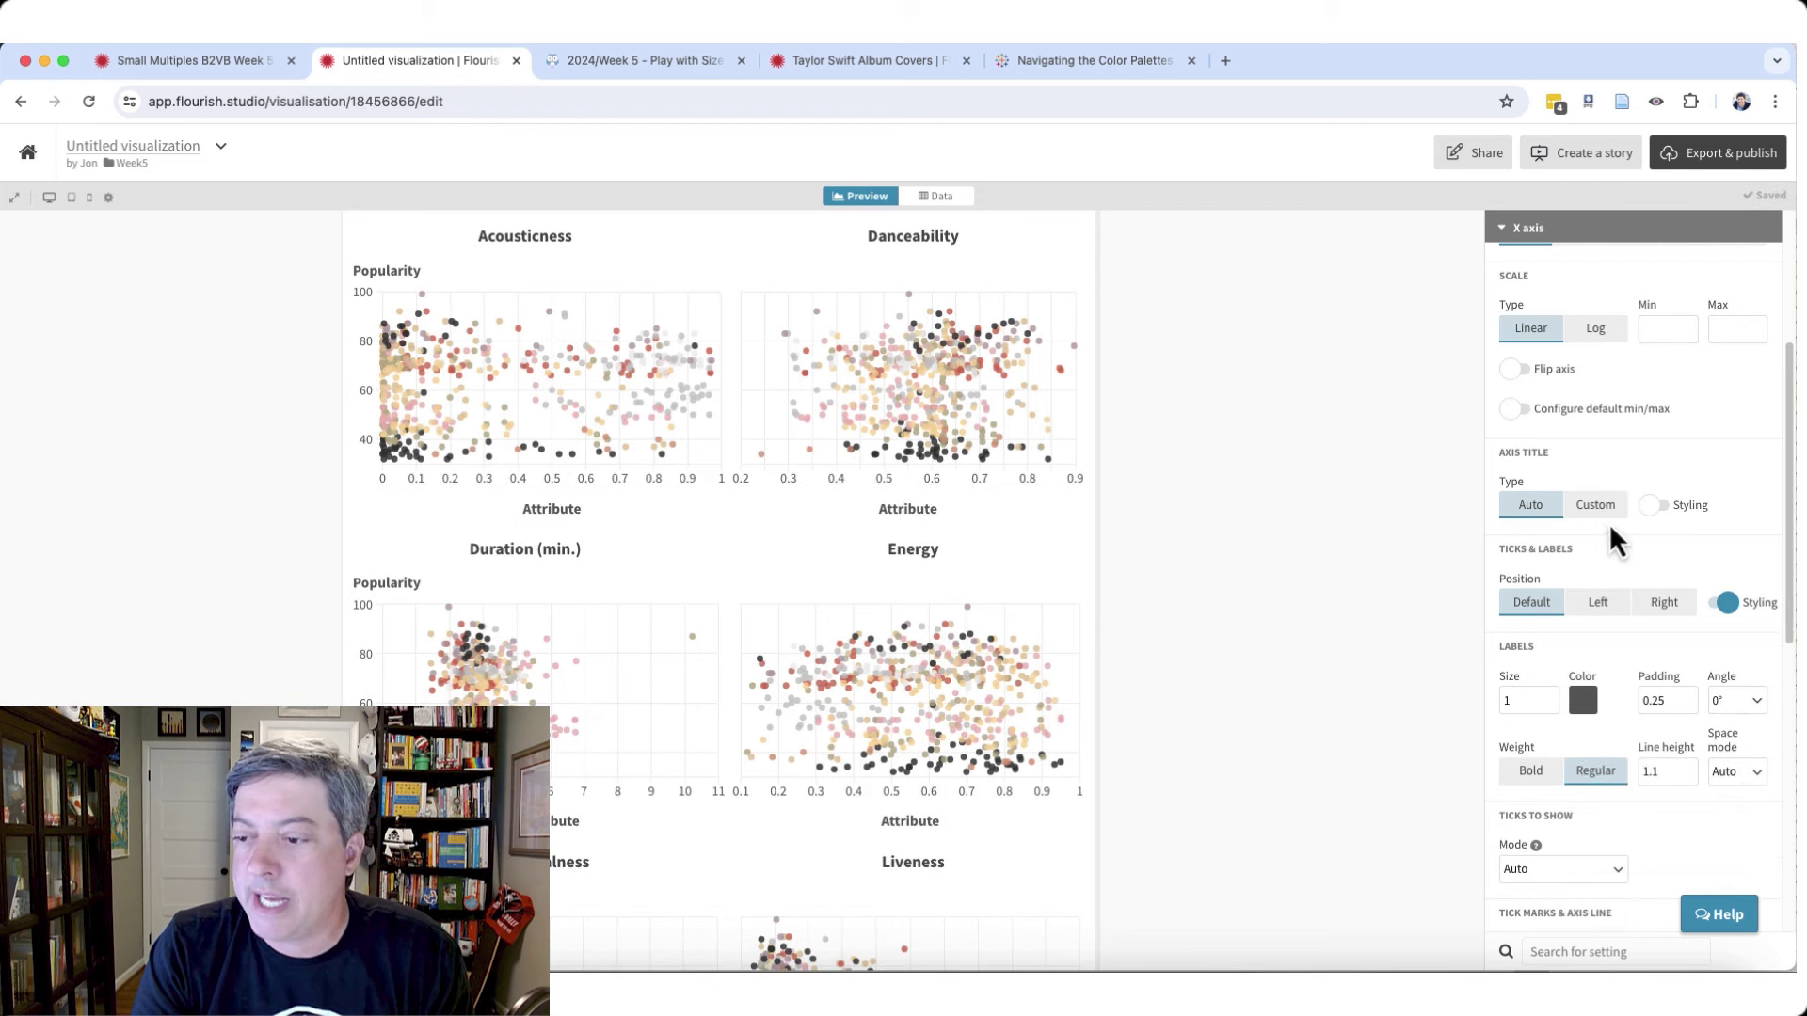
- Remove the x axis title with a blank custom title and turn off the x axis gridlines, checking against the finished chart
{"action": "scroll", "coordinate": [1555, 481], "scroll_direction": "up", "scroll_amount": 1}
{"action": "left_click", "coordinate": [1600, 605]}
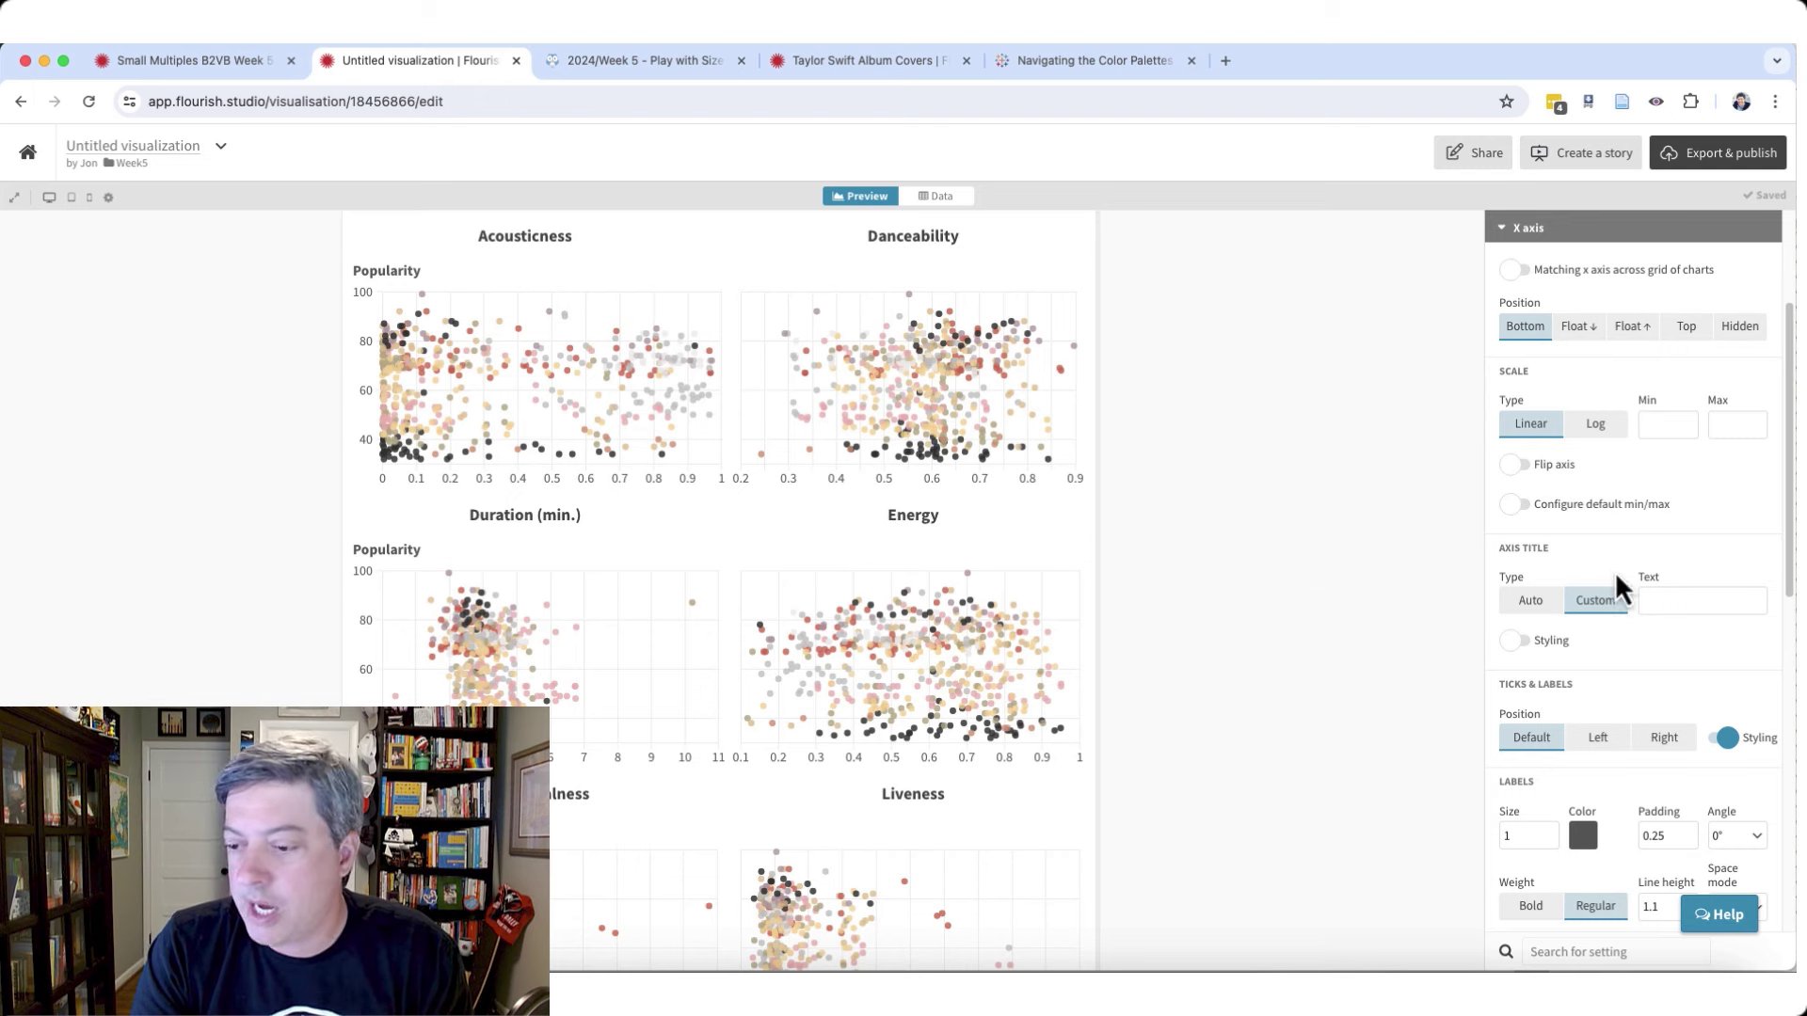
{"action": "scroll", "coordinate": [1549, 552], "scroll_direction": "down", "scroll_amount": 10}
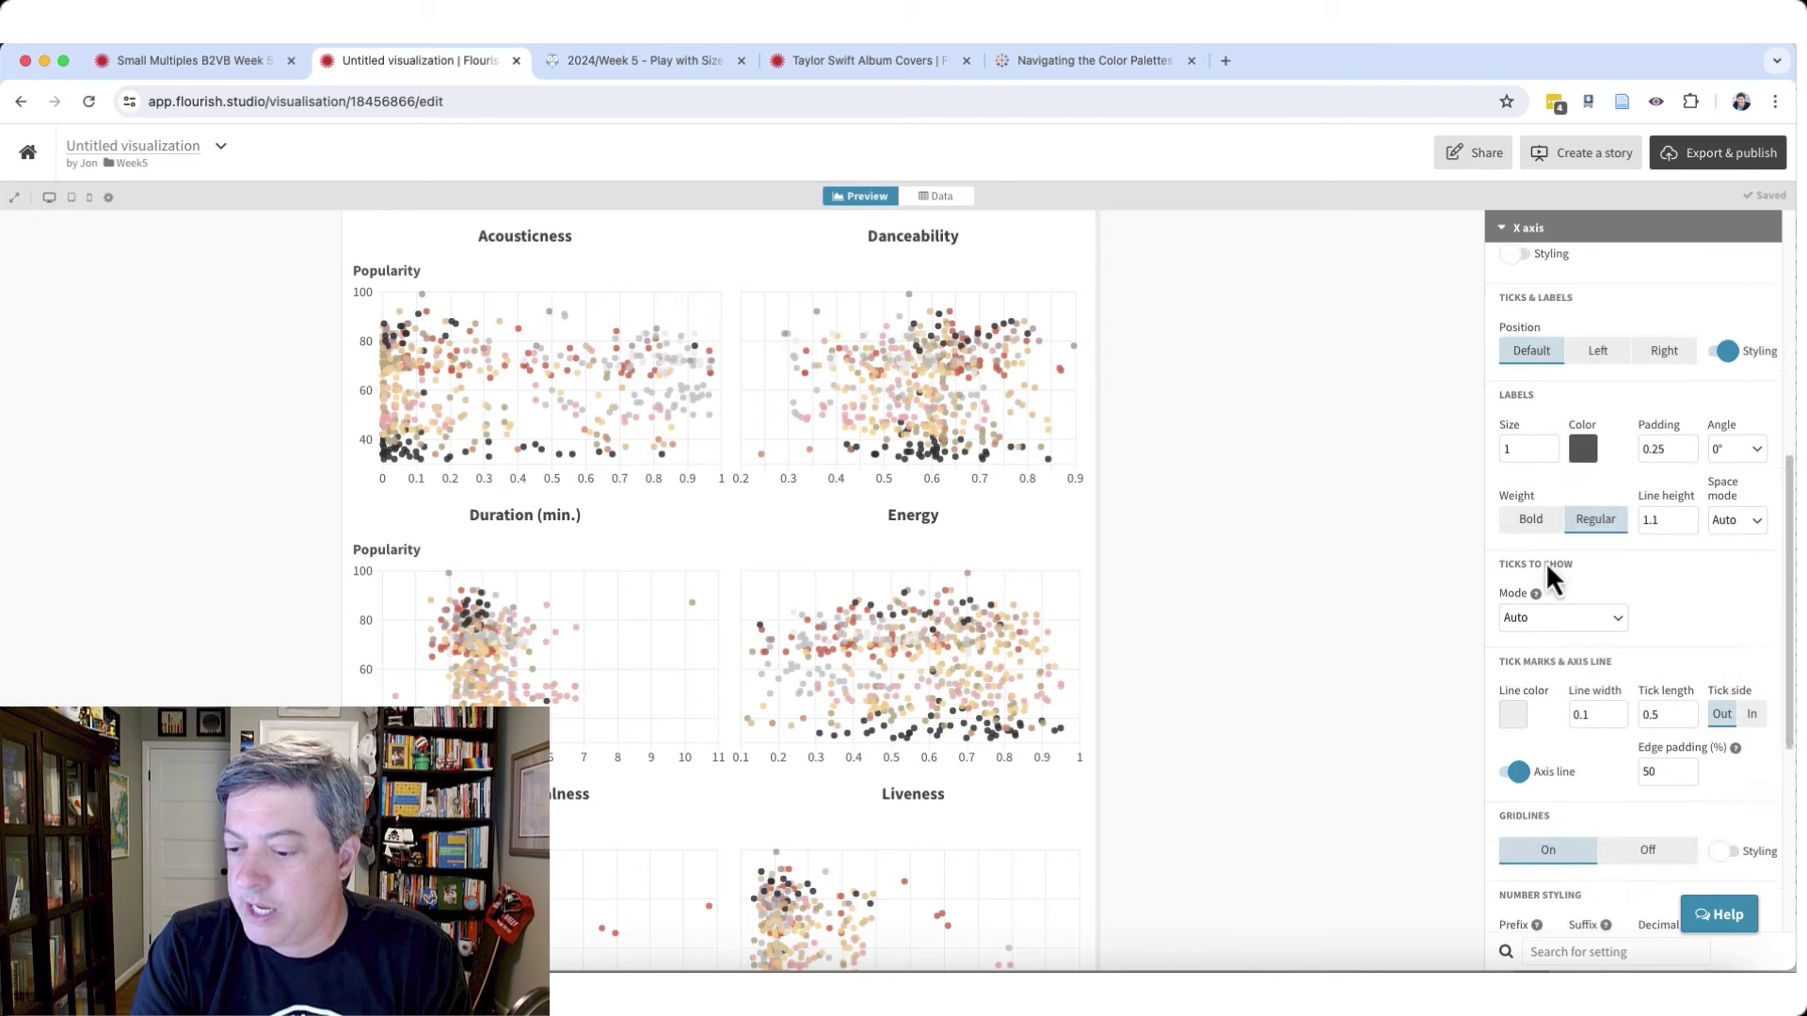
{"action": "left_click", "coordinate": [1645, 761]}
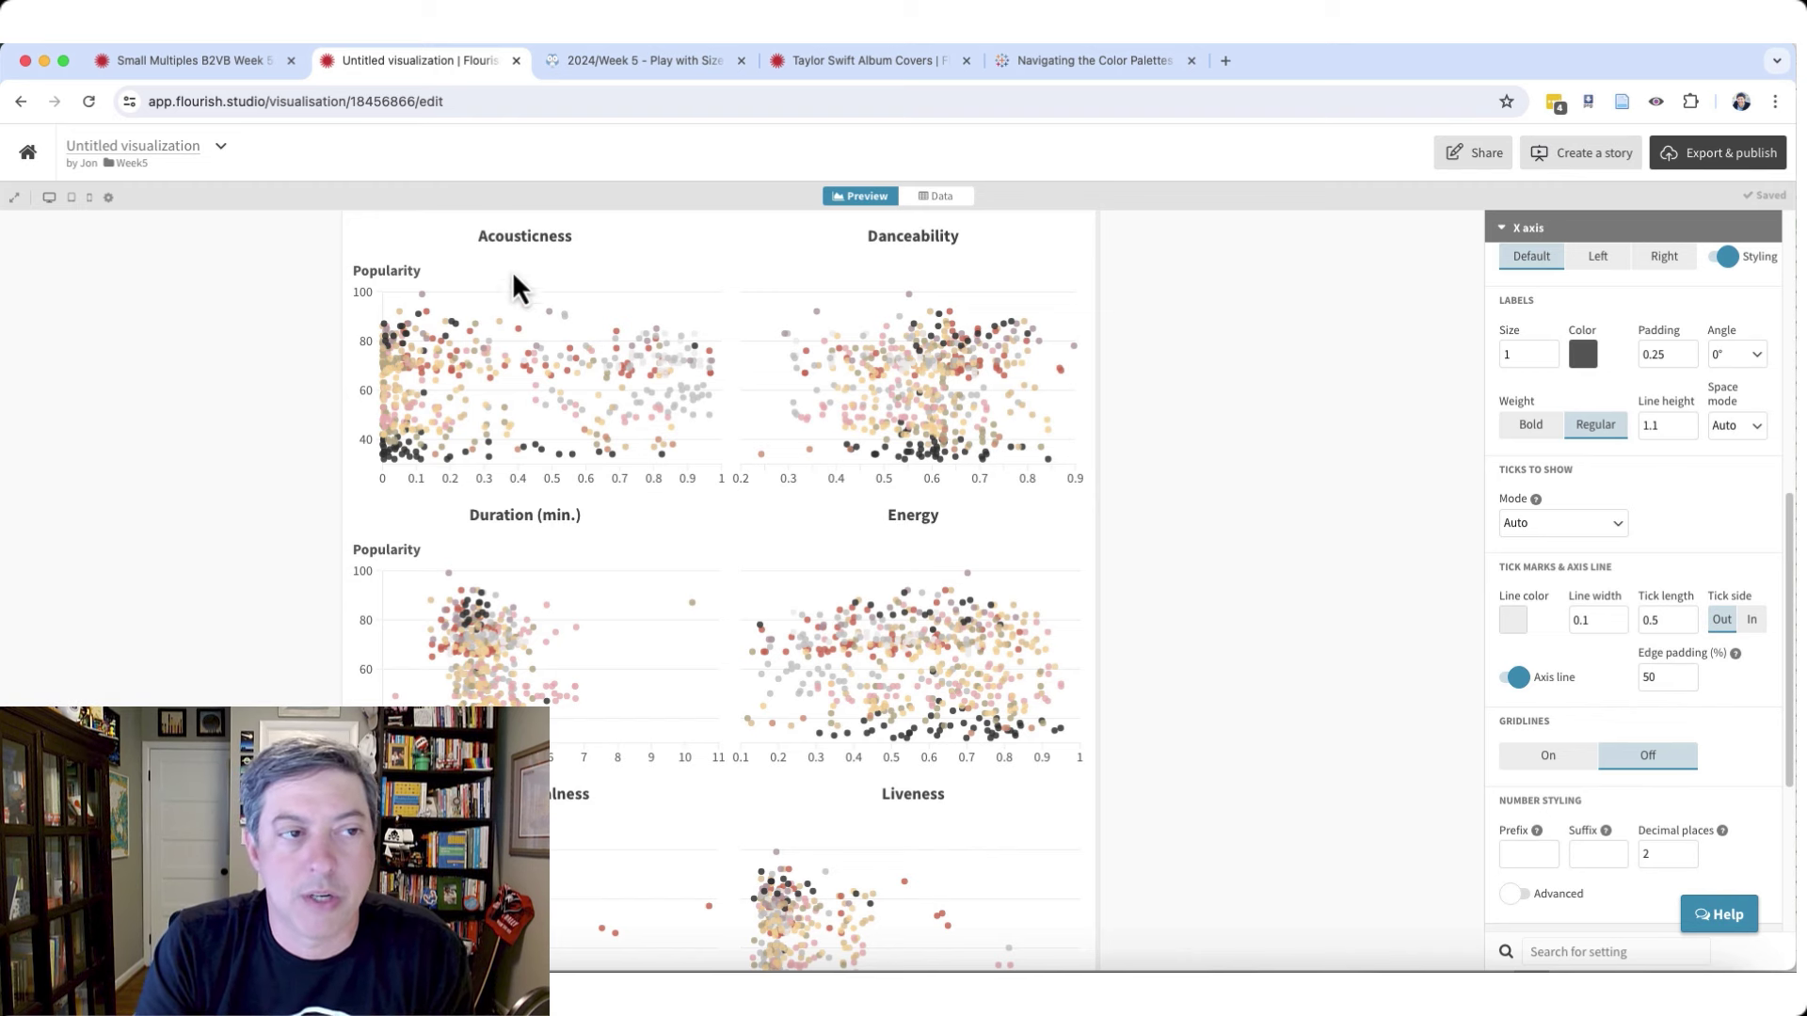
{"action": "left_click", "coordinate": [235, 66]}
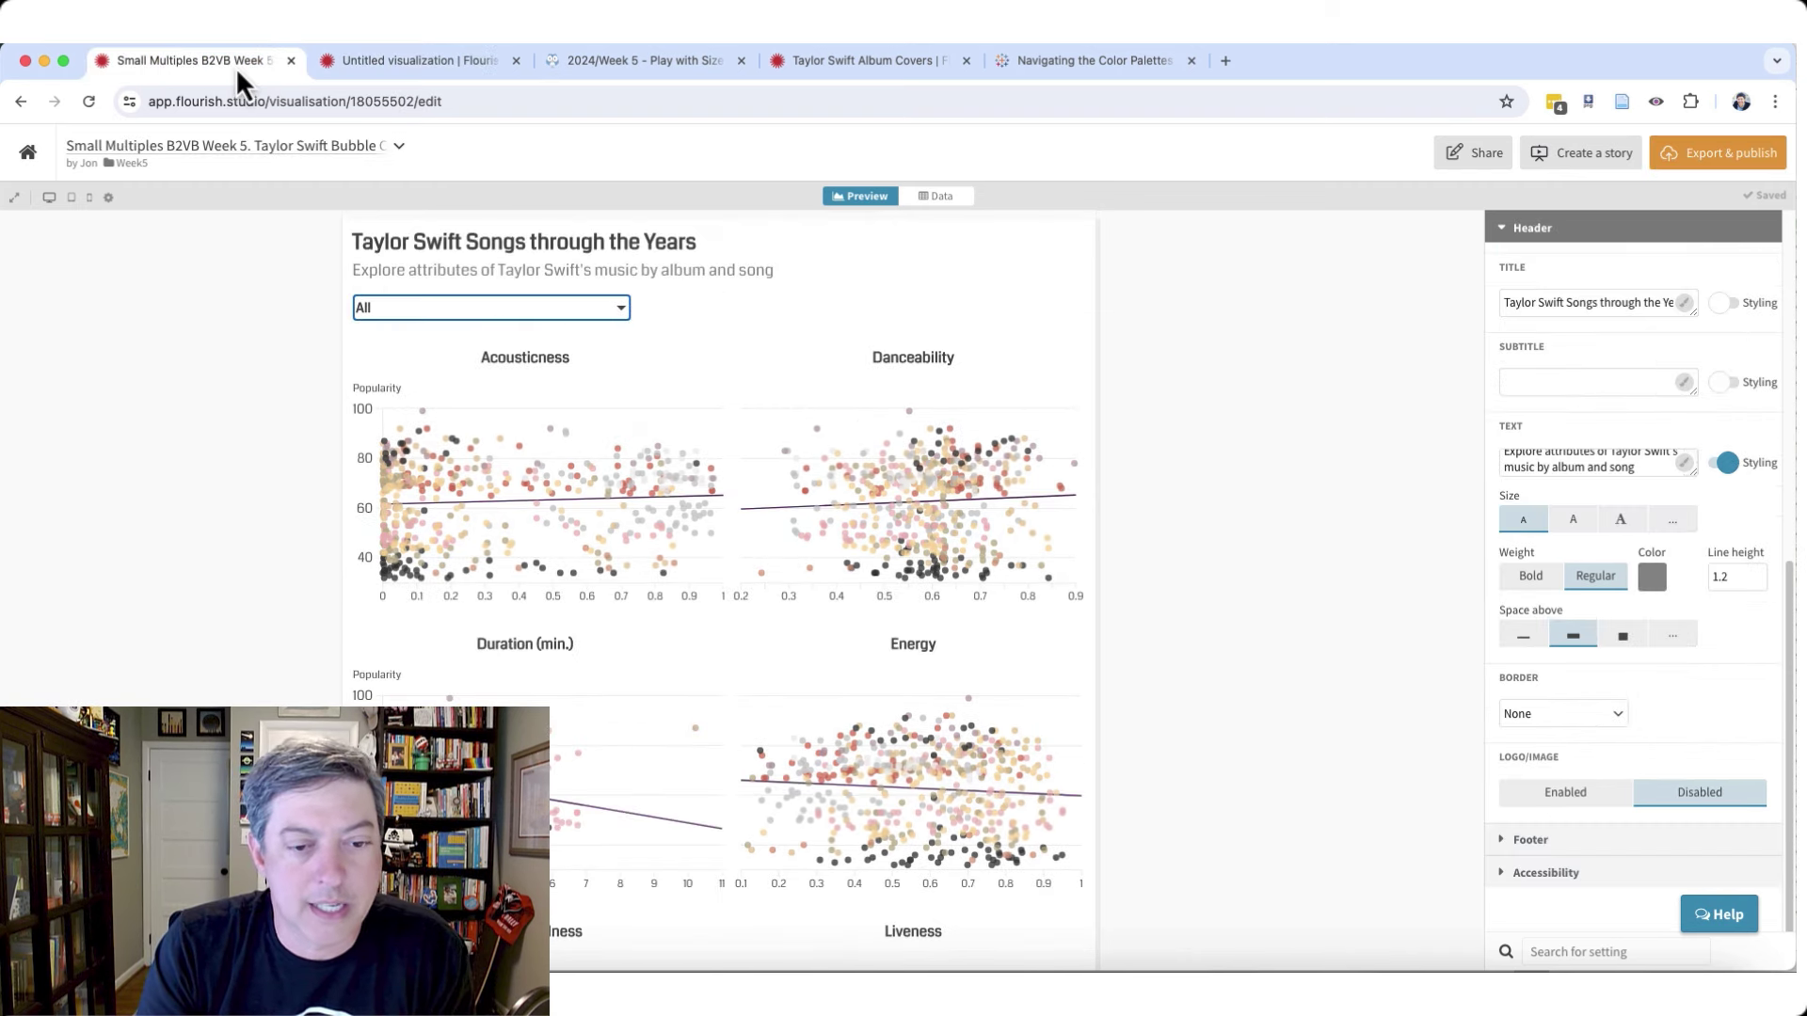
{"action": "left_click", "coordinate": [384, 62]}
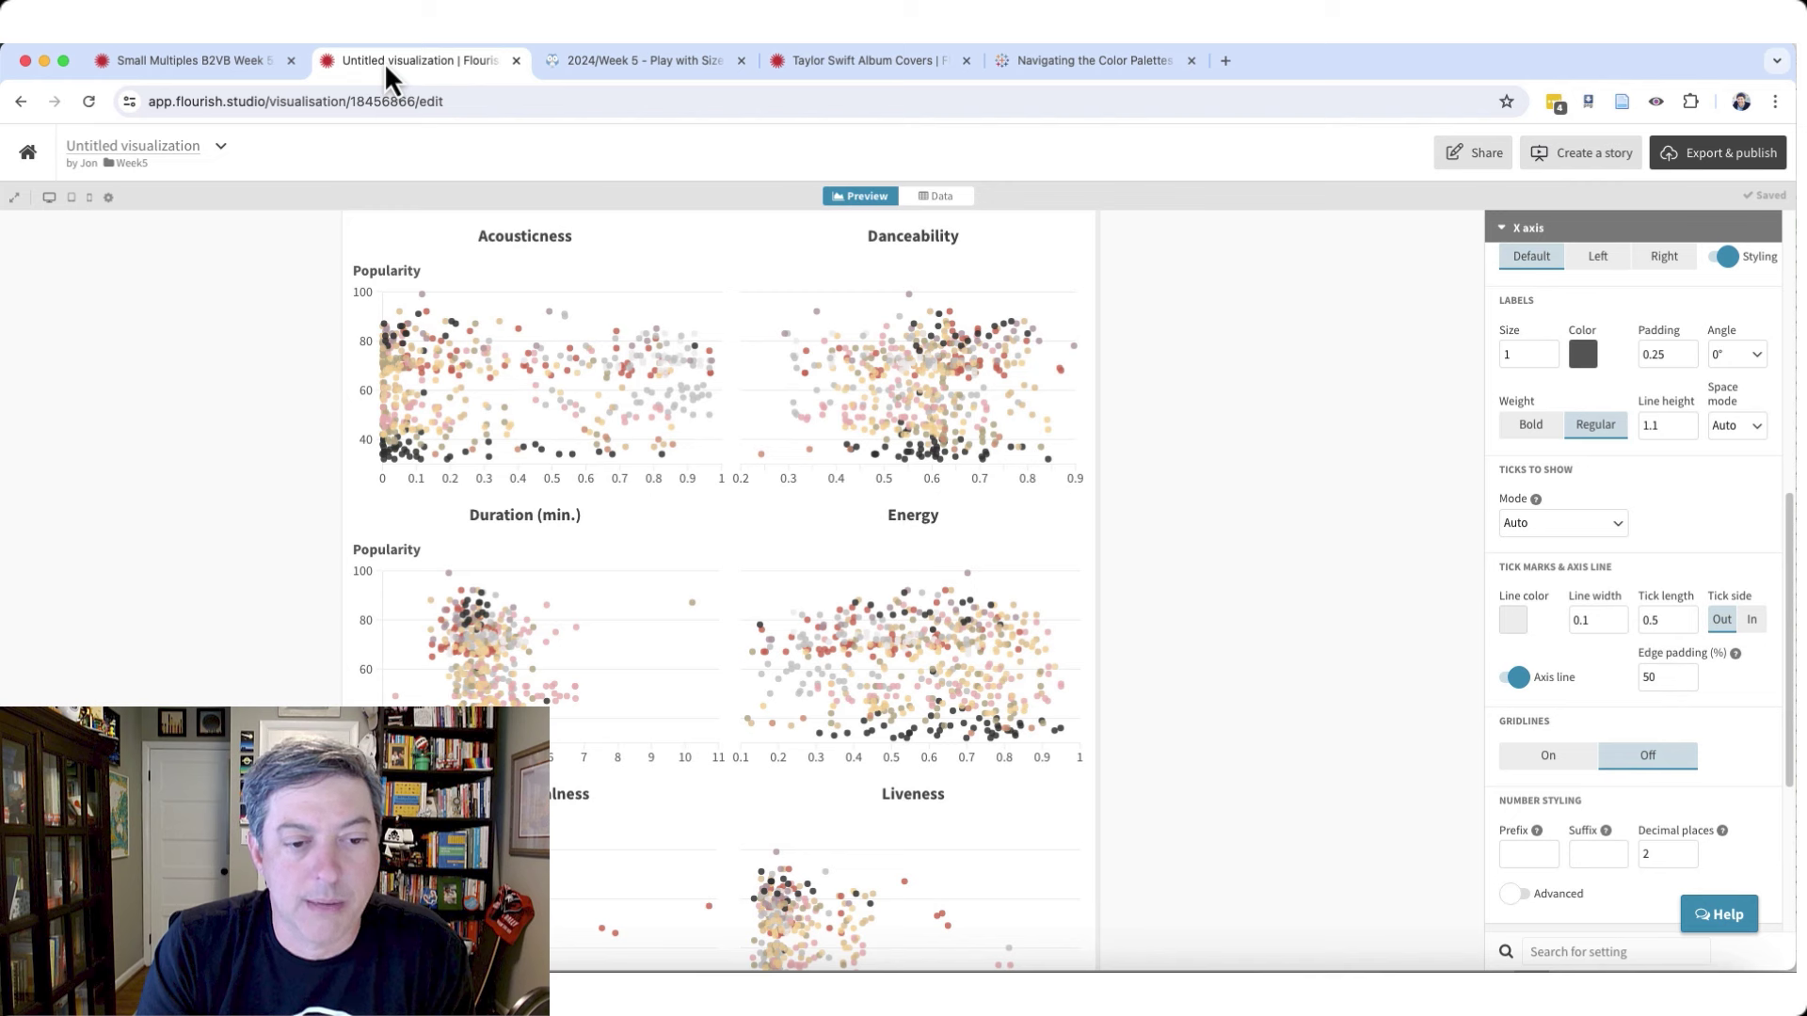
{"action": "left_click", "coordinate": [1529, 229]}
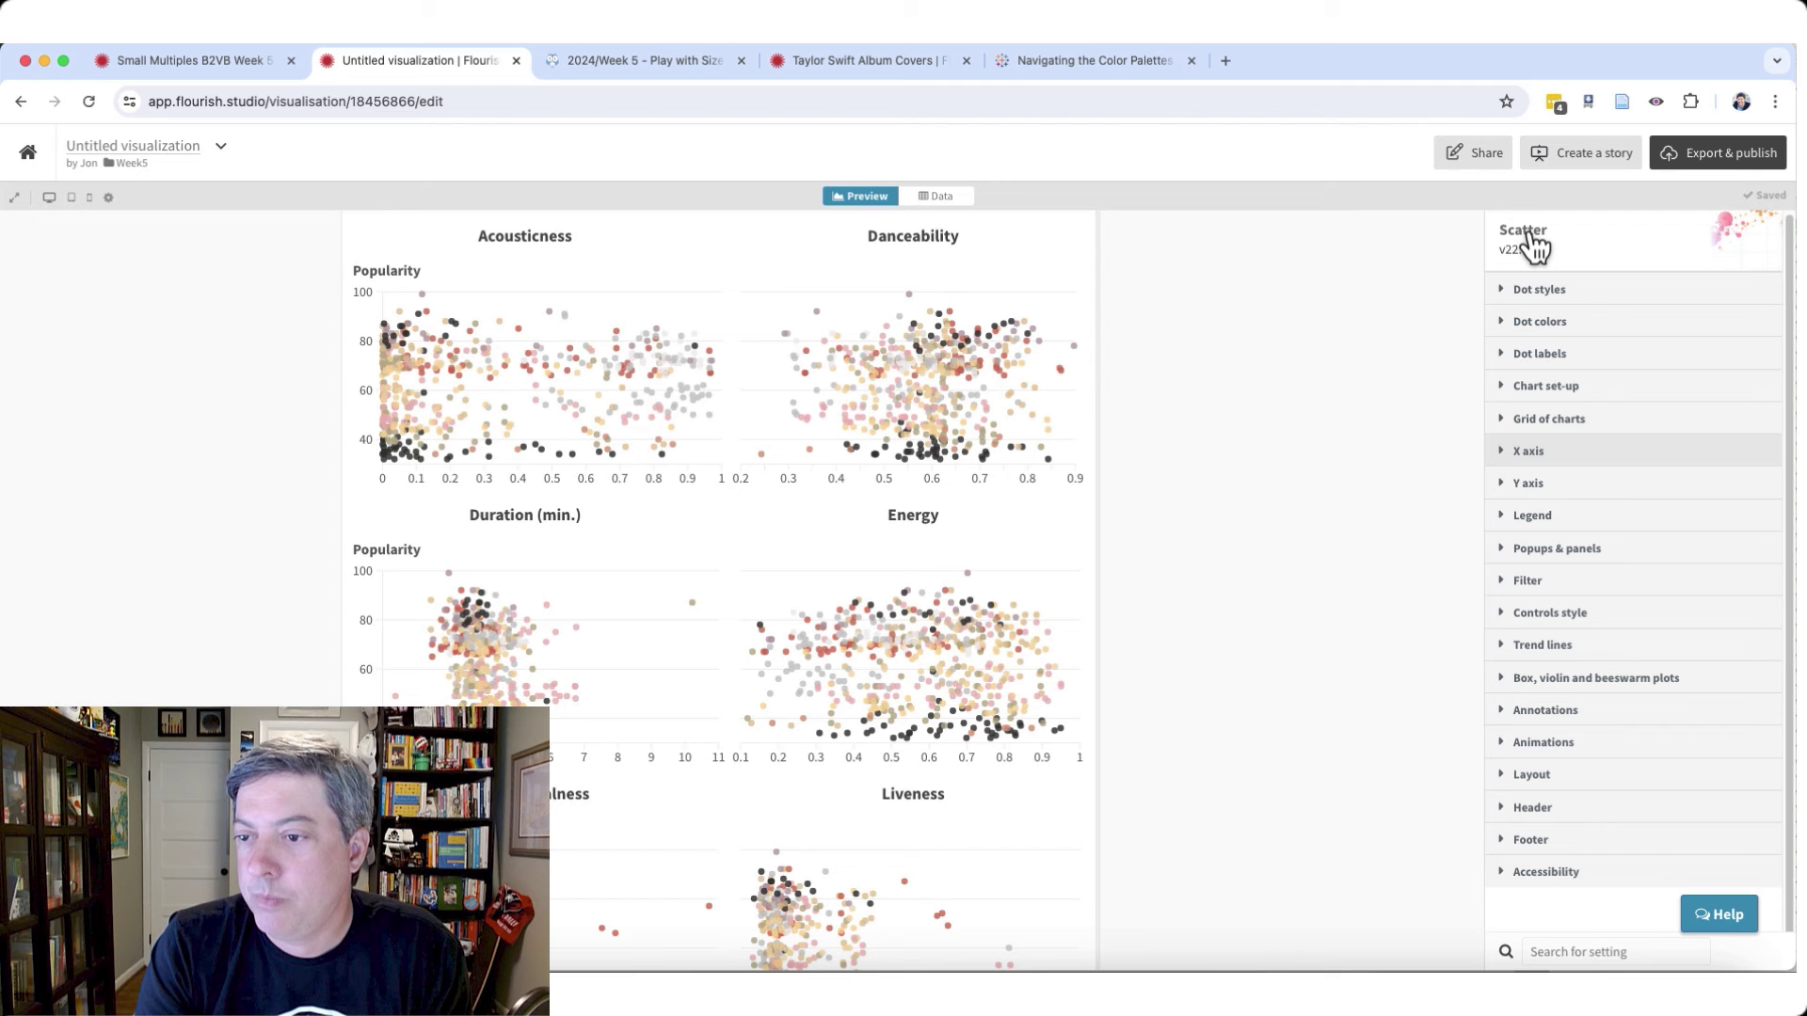
- Enable styling for the automatic y axis title, using the finished Taylor Swift chart as the reference
{"action": "left_click", "coordinate": [1534, 487]}
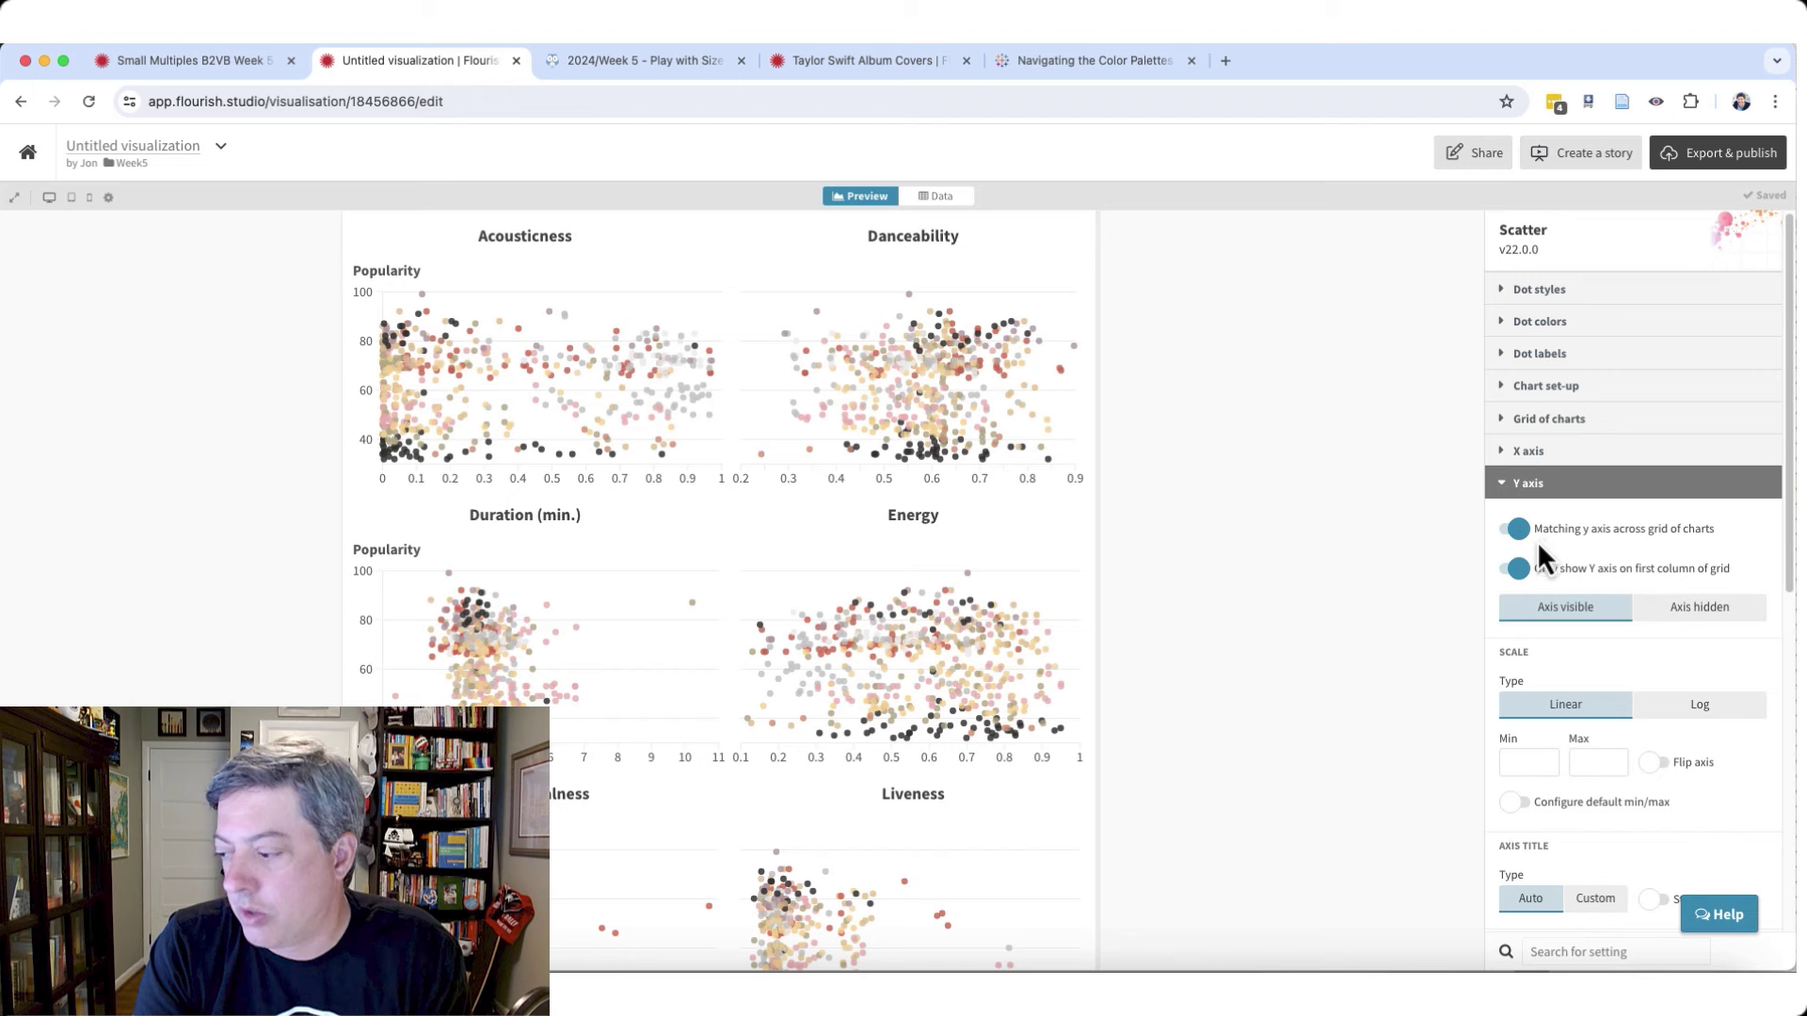
{"action": "scroll", "coordinate": [1533, 538], "scroll_direction": "down", "scroll_amount": 2}
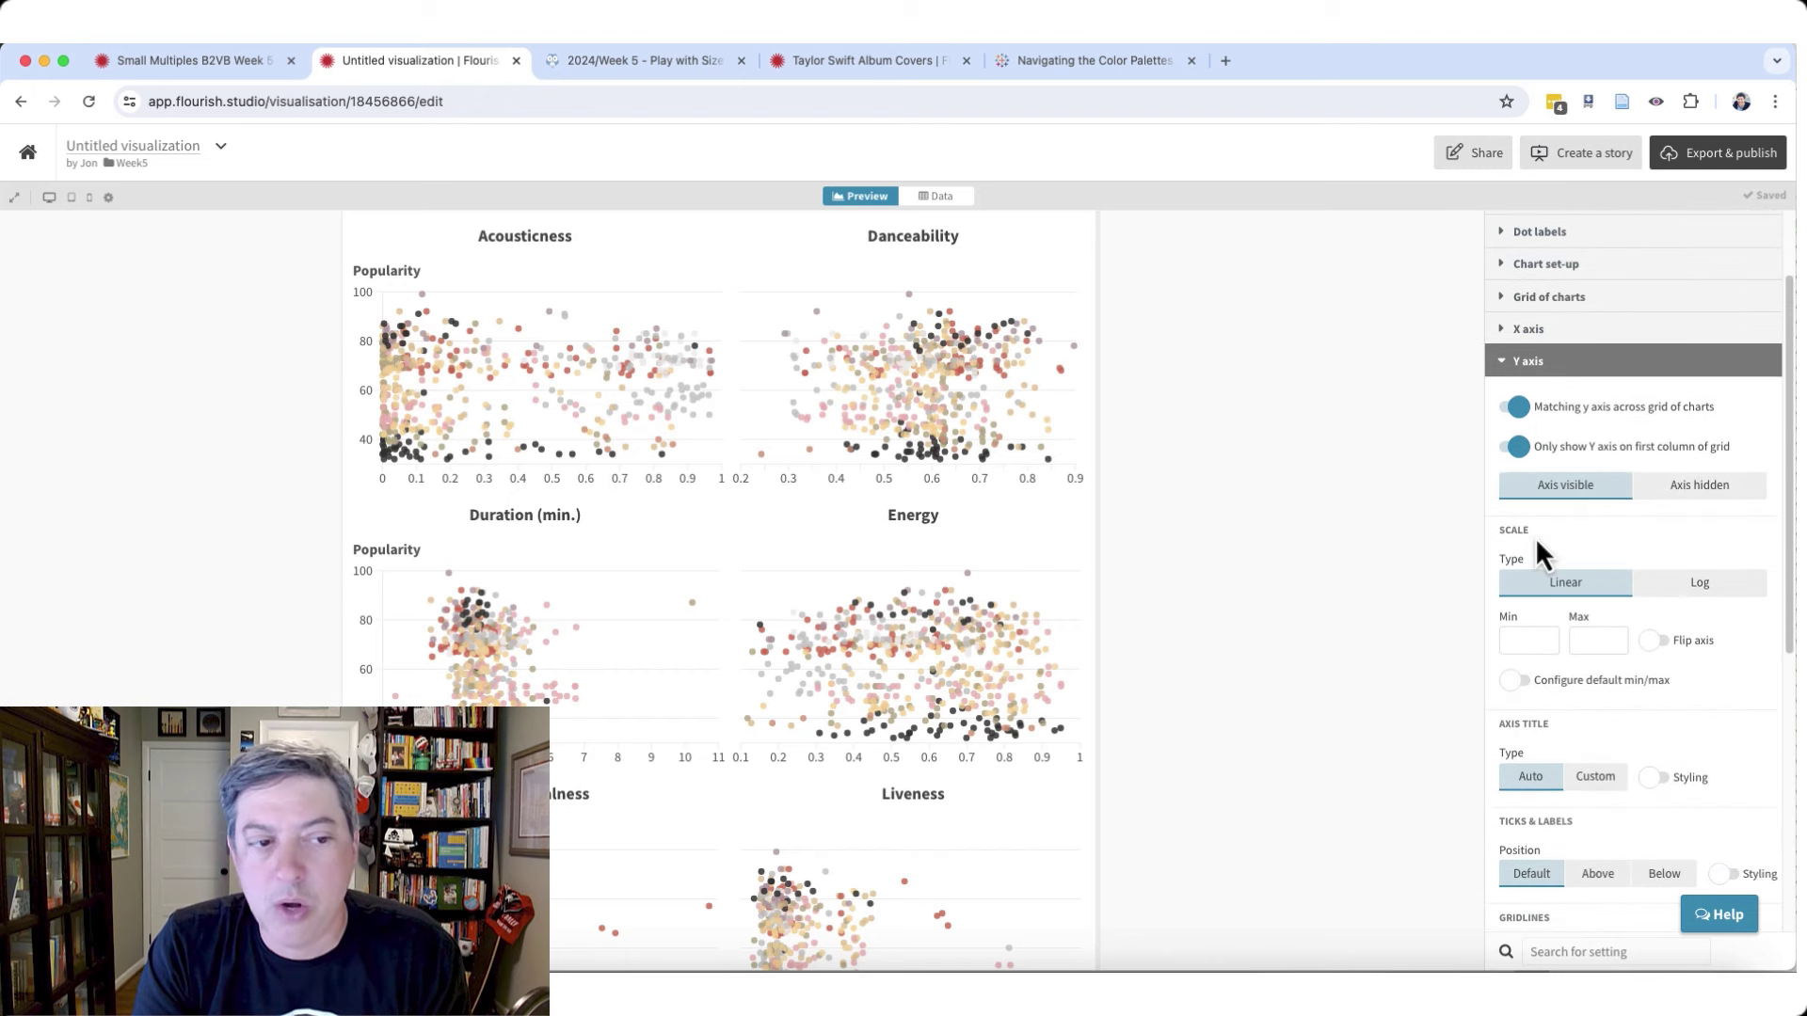
{"action": "scroll", "coordinate": [1516, 597], "scroll_direction": "down", "scroll_amount": 2}
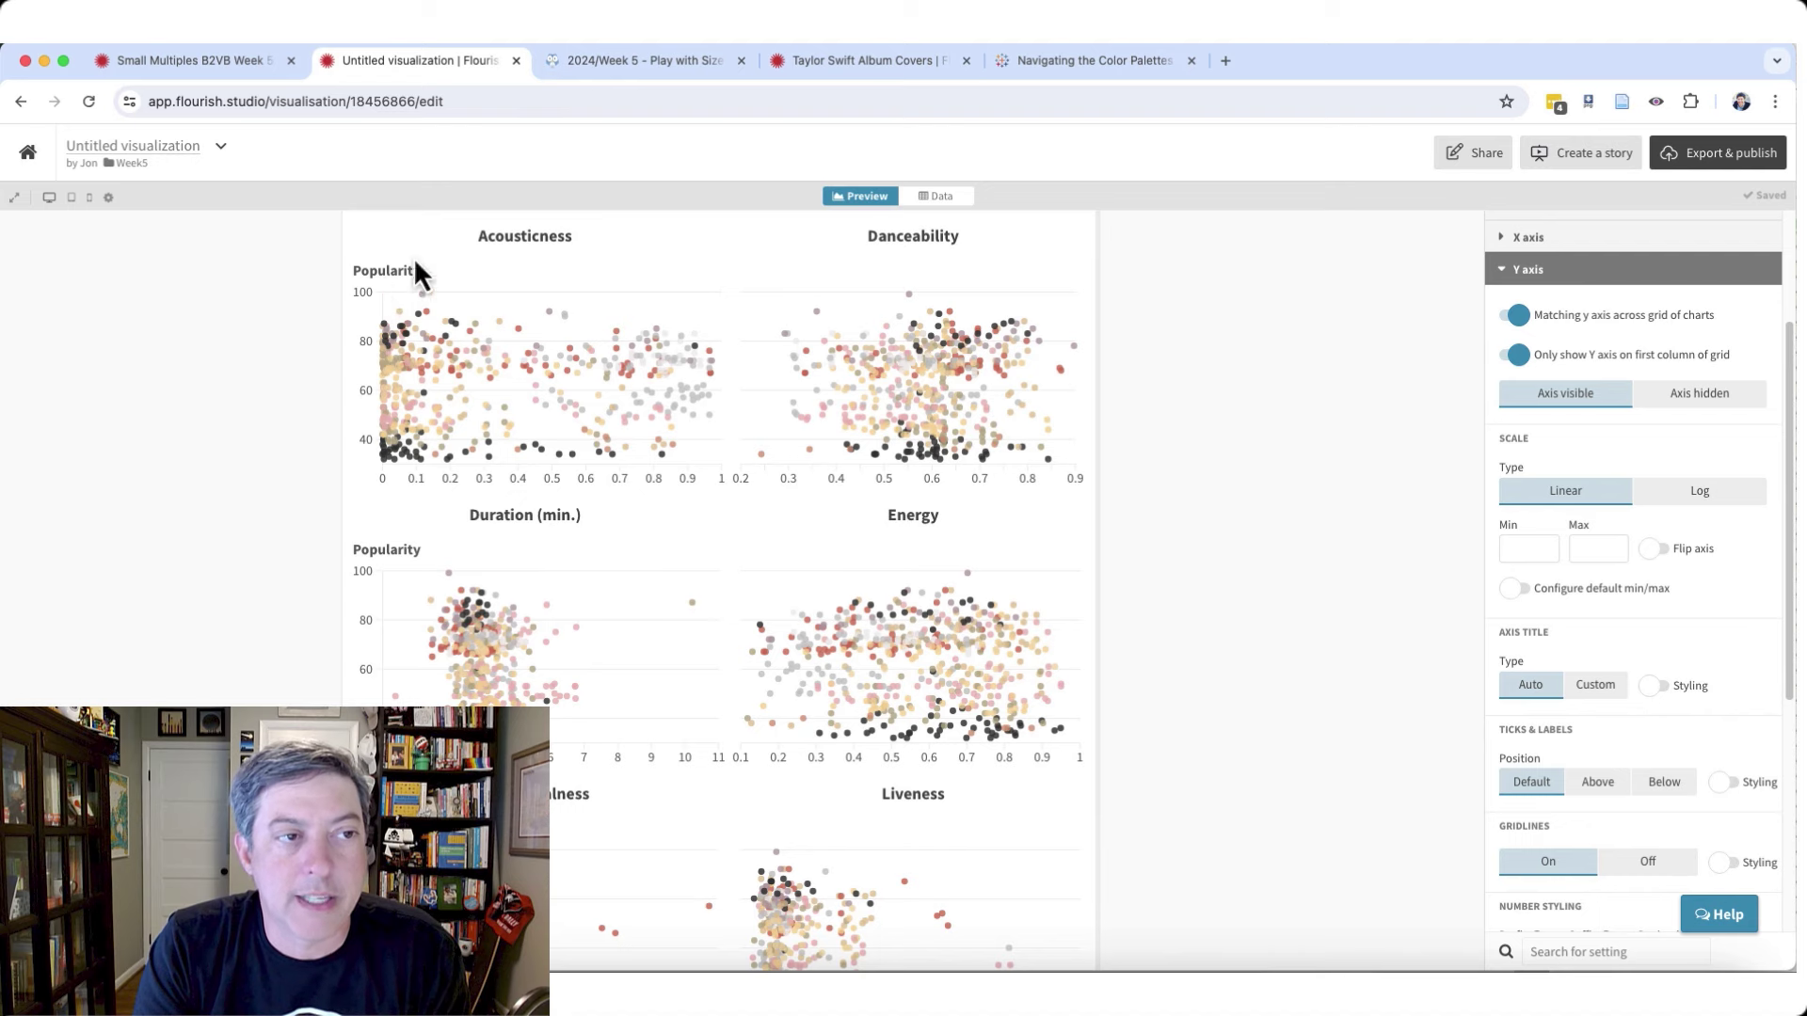
{"action": "left_click", "coordinate": [237, 62]}
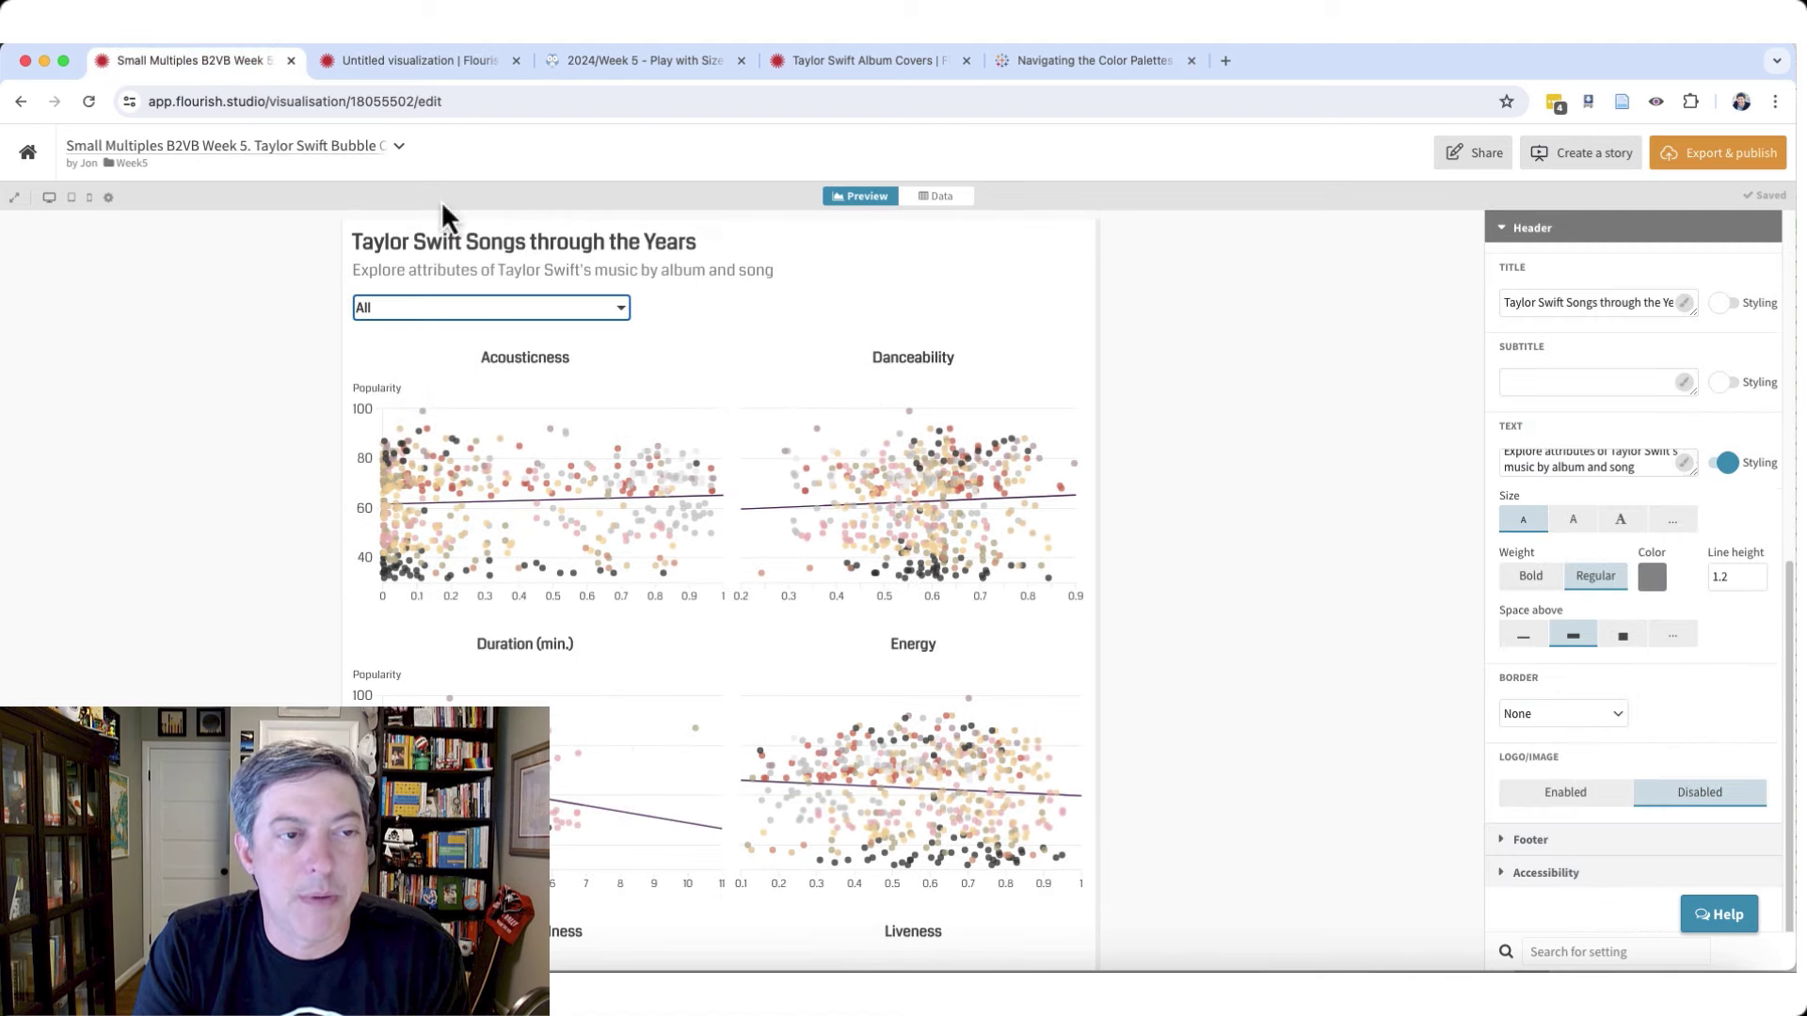
{"action": "left_click", "coordinate": [431, 64]}
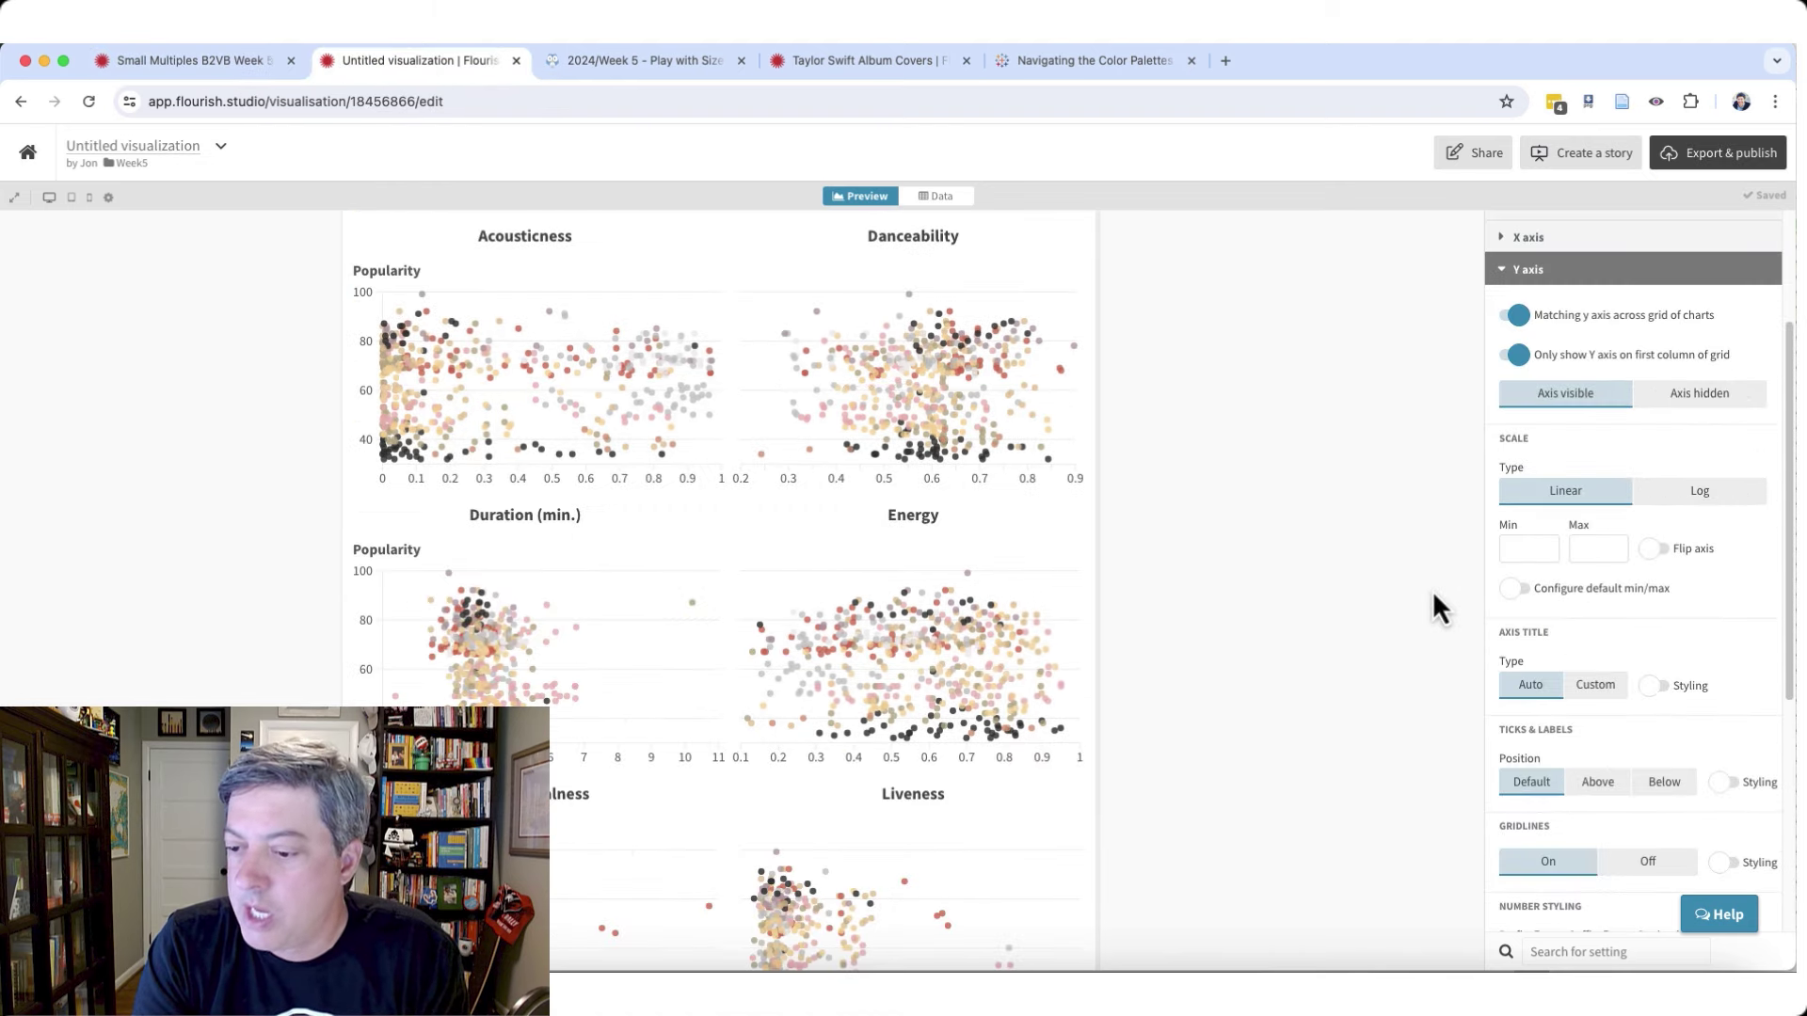
{"action": "left_click", "coordinate": [1599, 690]}
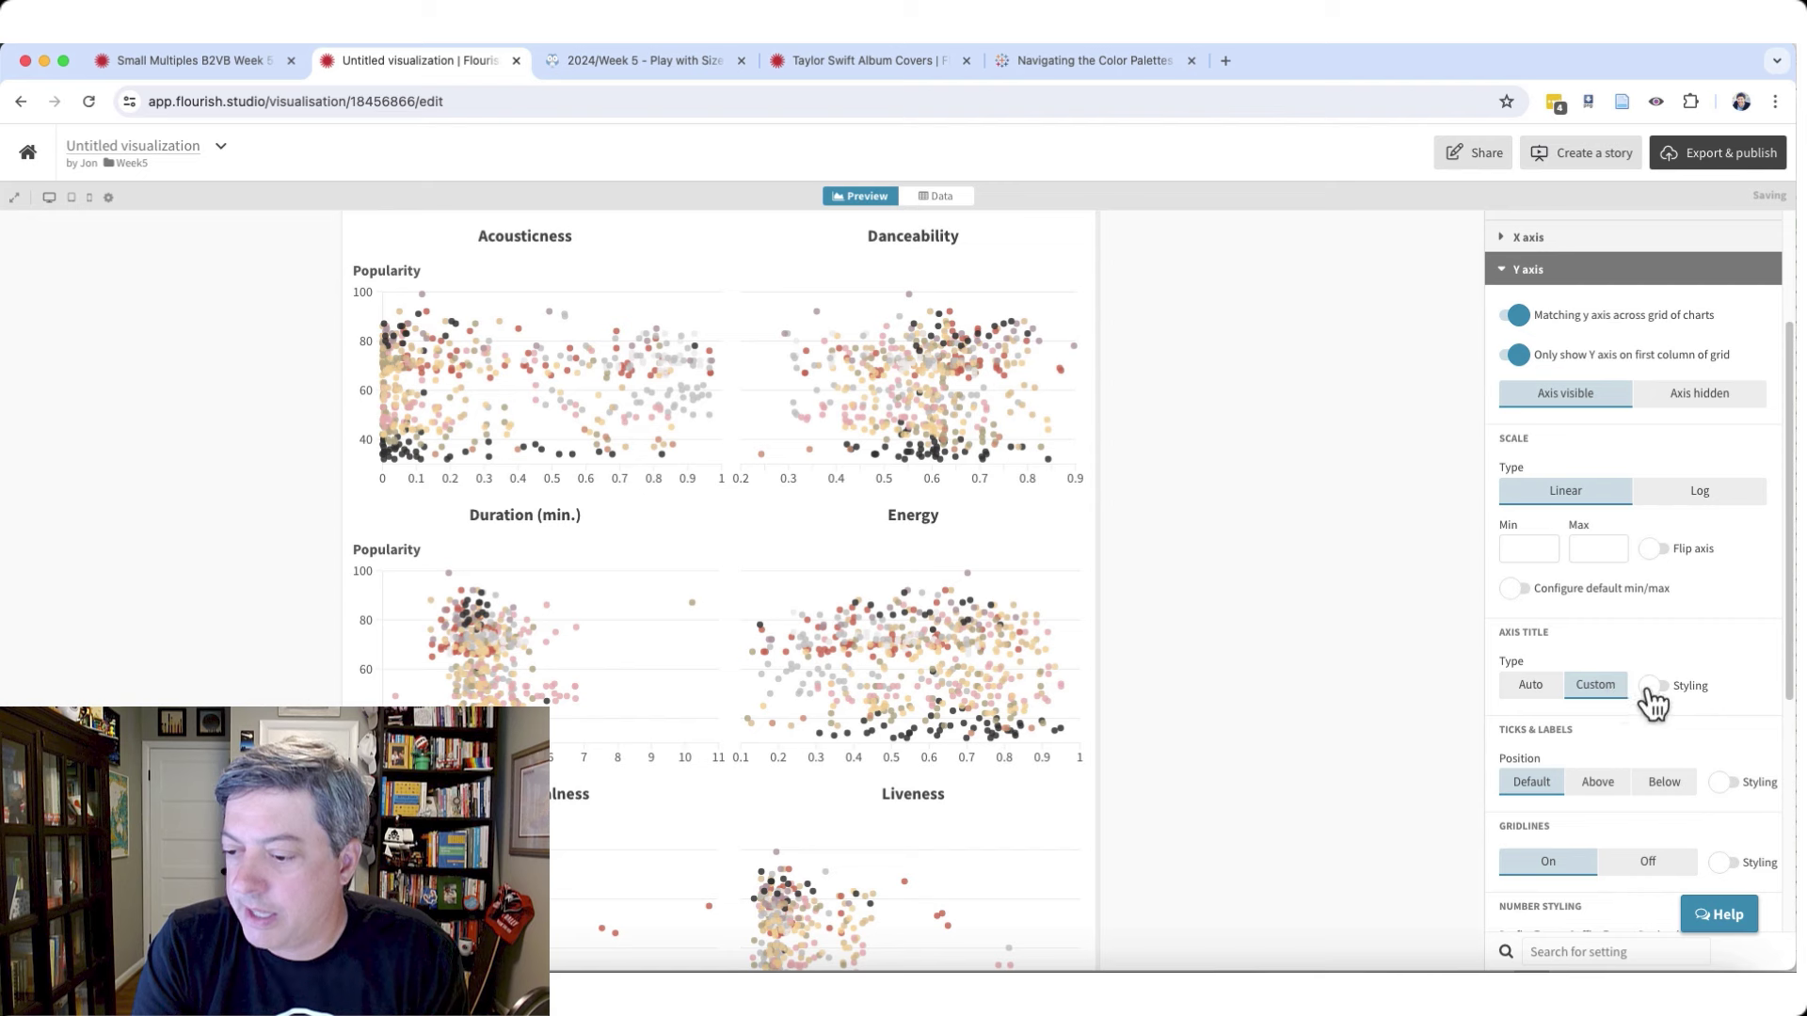
{"action": "left_click", "coordinate": [1550, 692]}
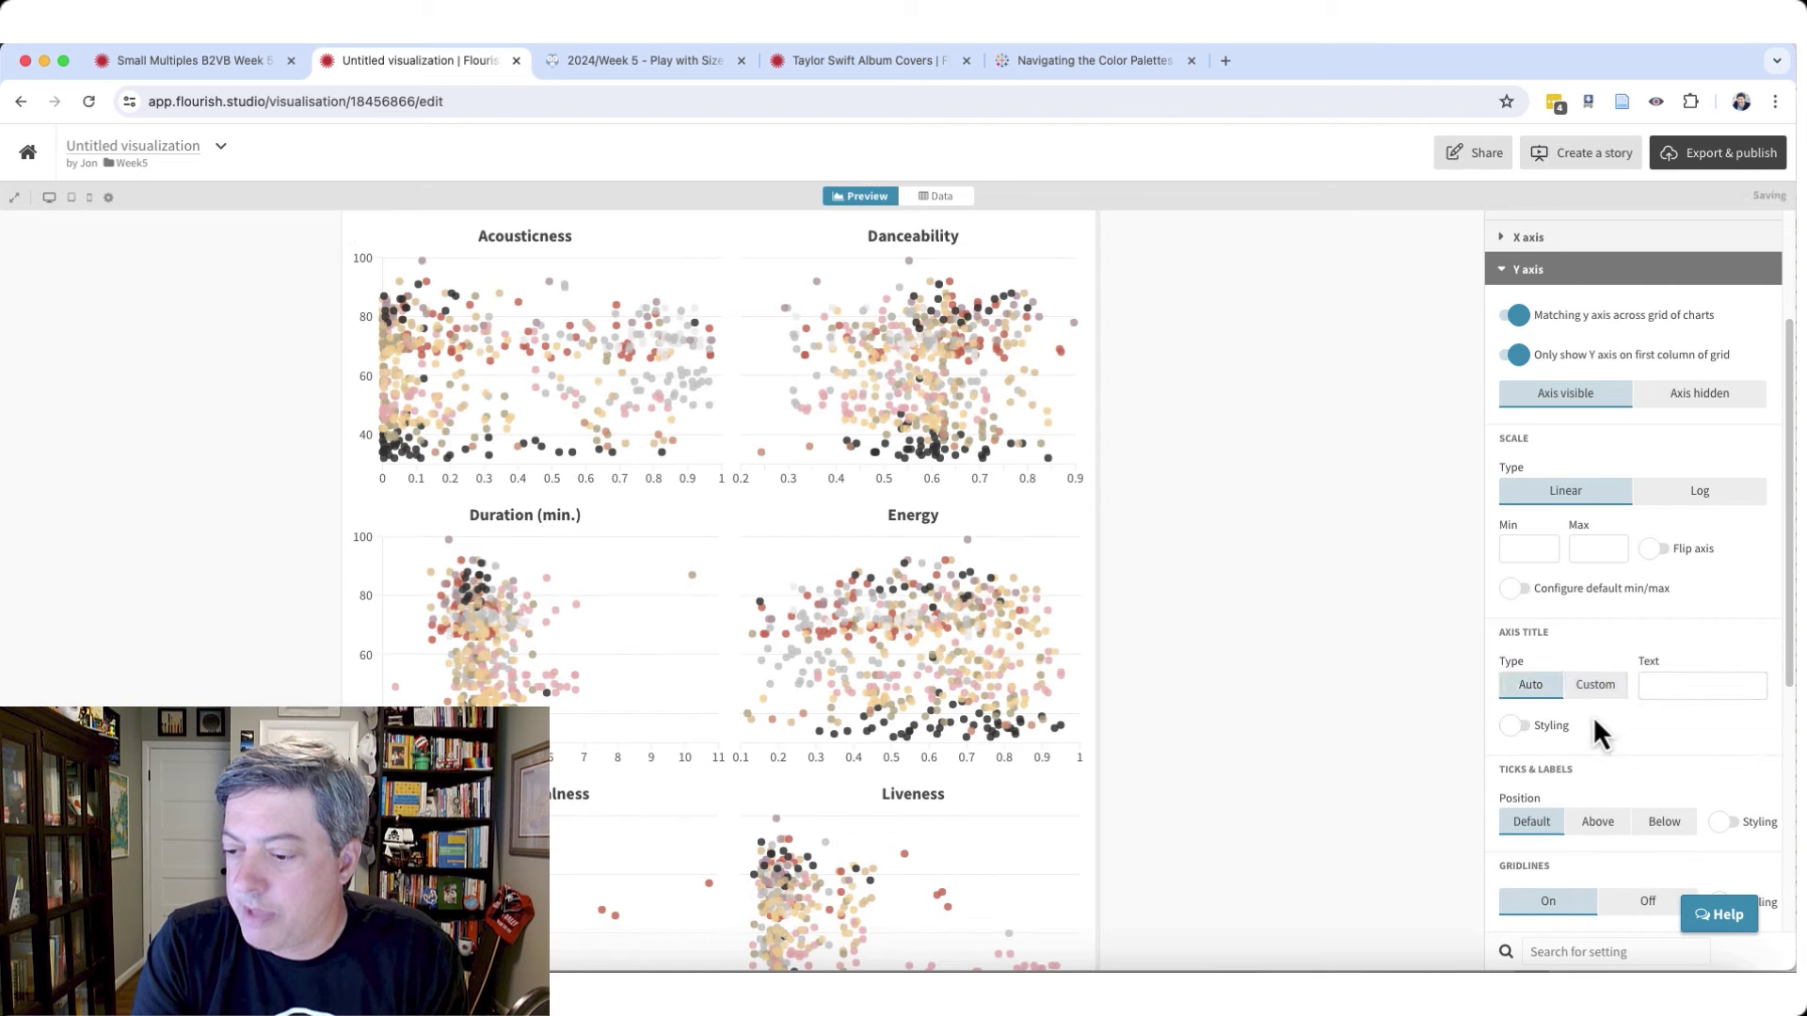
{"action": "left_click", "coordinate": [1656, 686]}
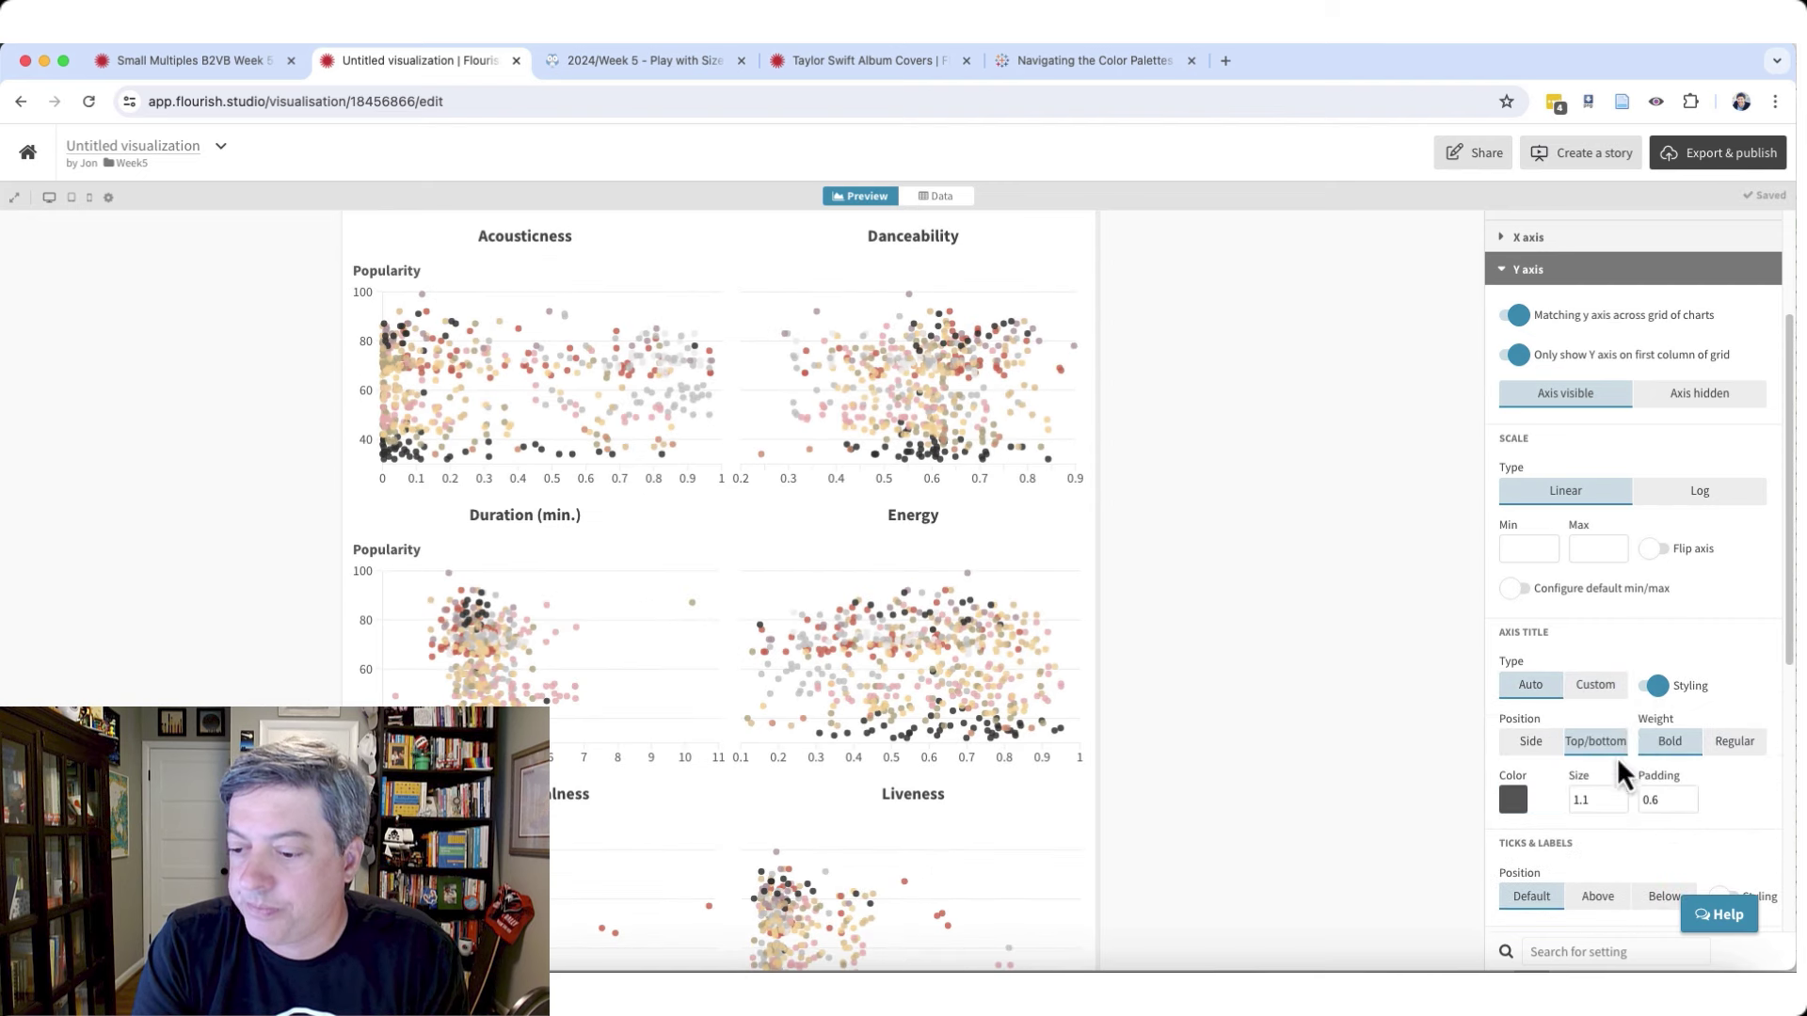
- Reduce the y axis title size to 0.8
{"action": "scroll", "coordinate": [1605, 800], "scroll_direction": "down", "scroll_amount": 1}
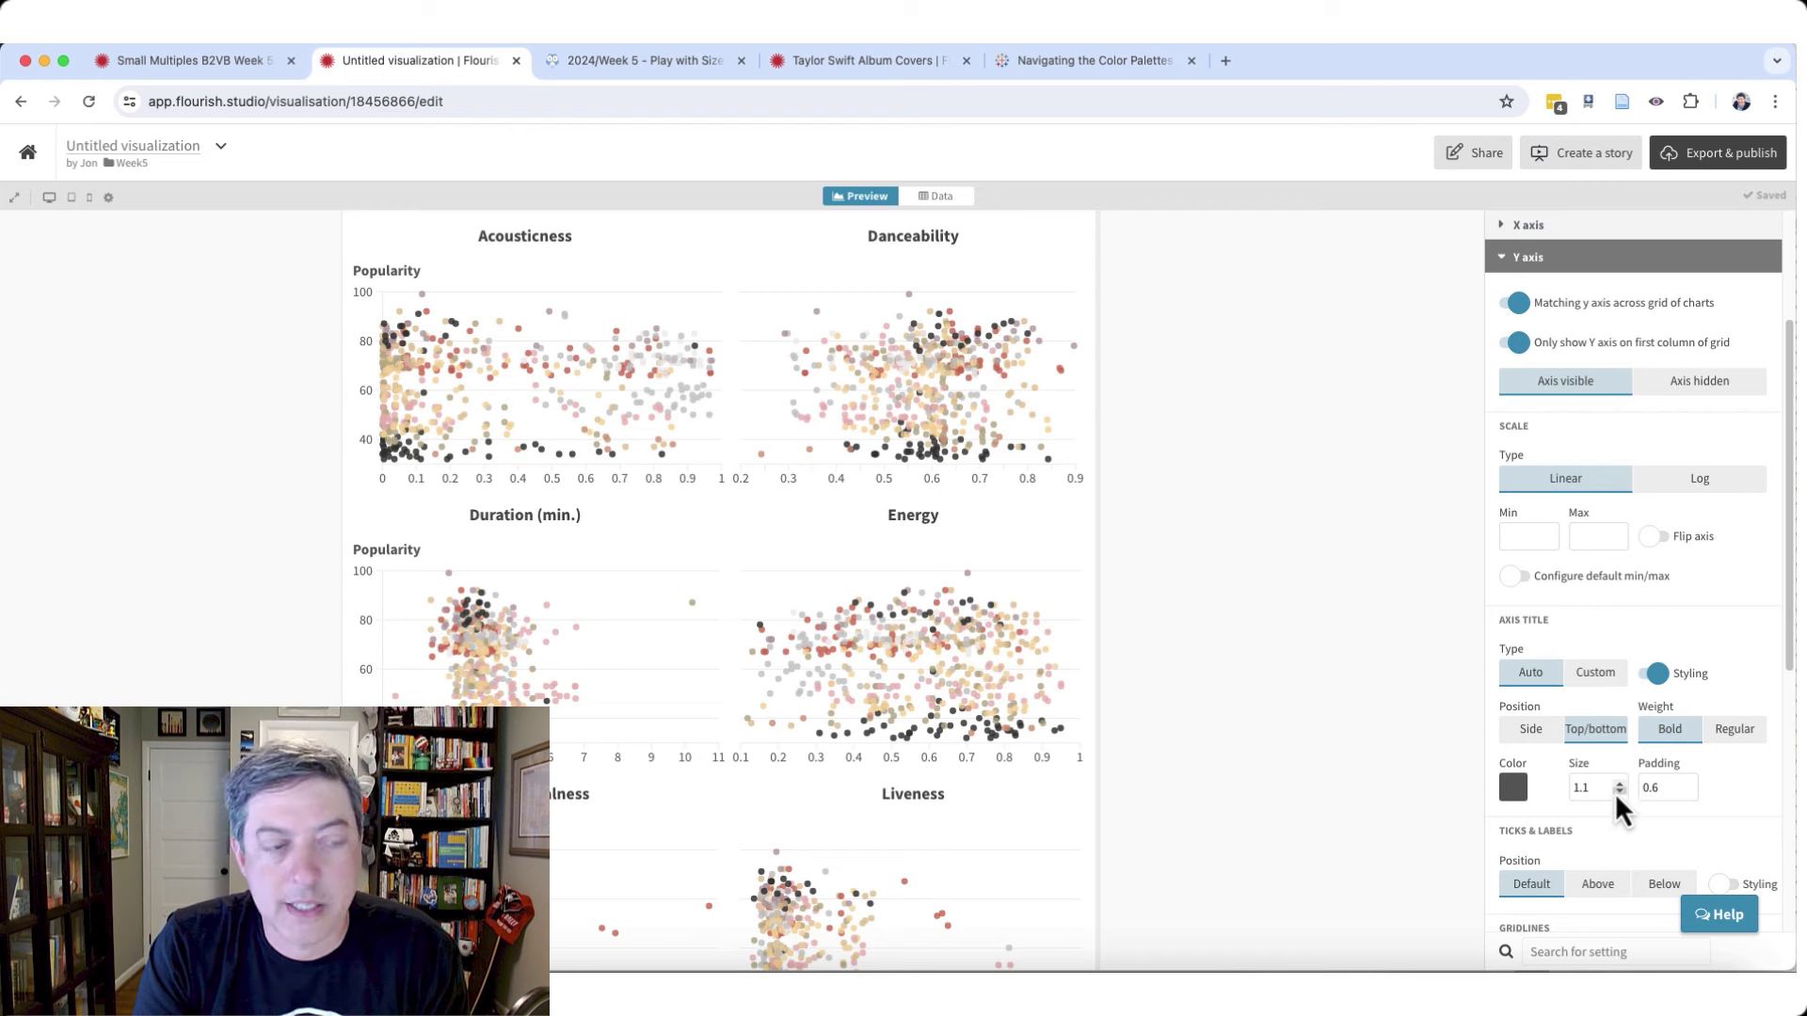
{"action": "left_click", "coordinate": [1617, 793]}
{"action": "left_click", "coordinate": [1616, 793]}
{"action": "left_click", "coordinate": [1616, 793]}
{"action": "left_click", "coordinate": [1617, 794]}
{"action": "left_click", "coordinate": [1616, 793]}
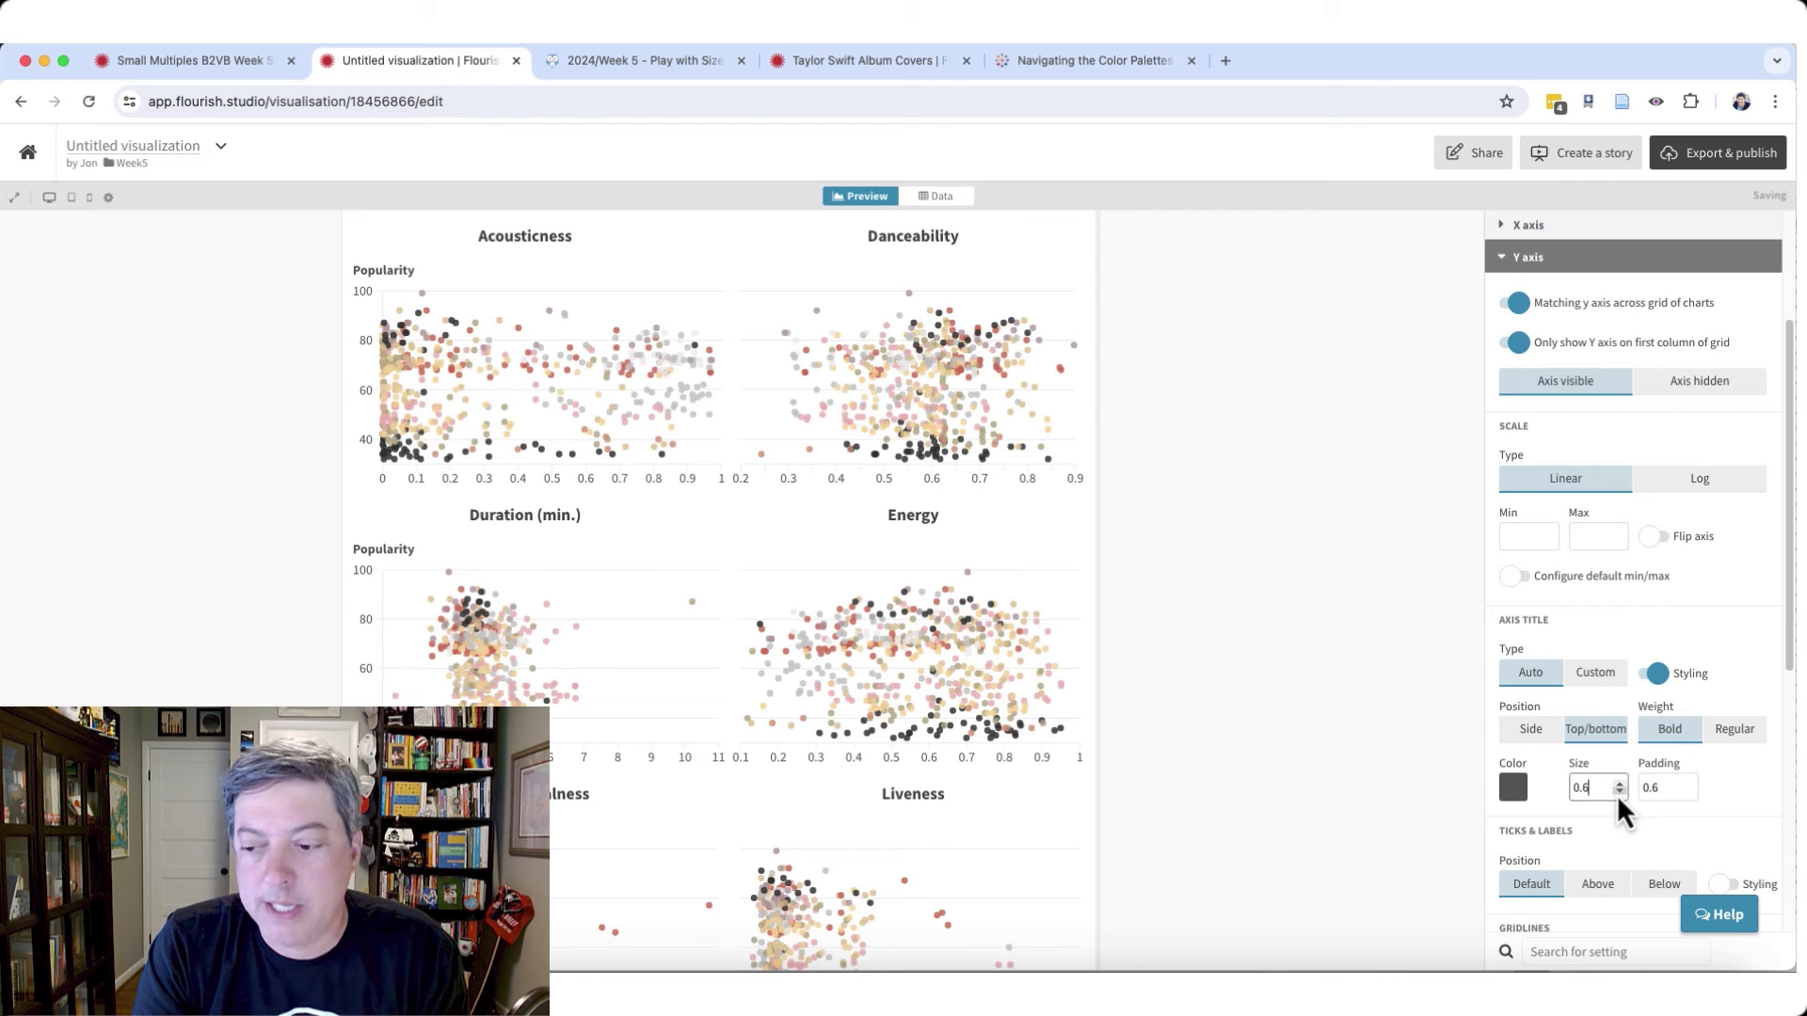
{"action": "left_click", "coordinate": [1618, 794]}
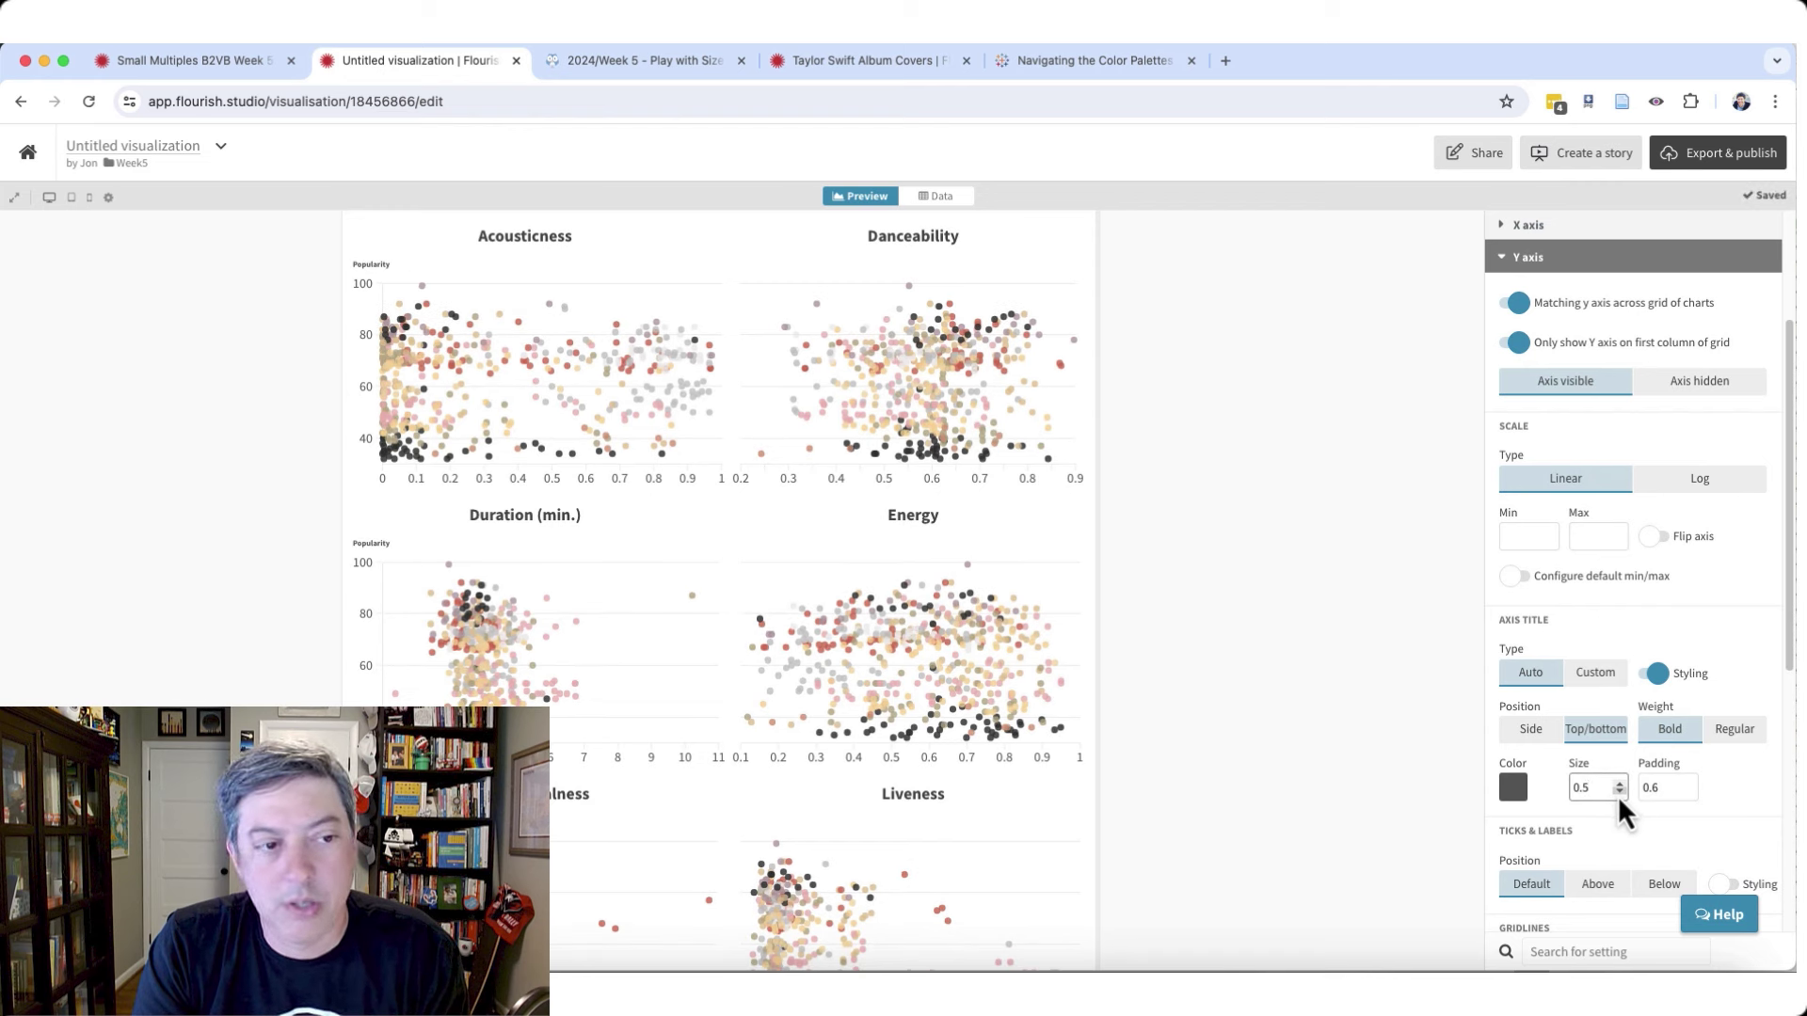
{"action": "left_click", "coordinate": [1619, 783]}
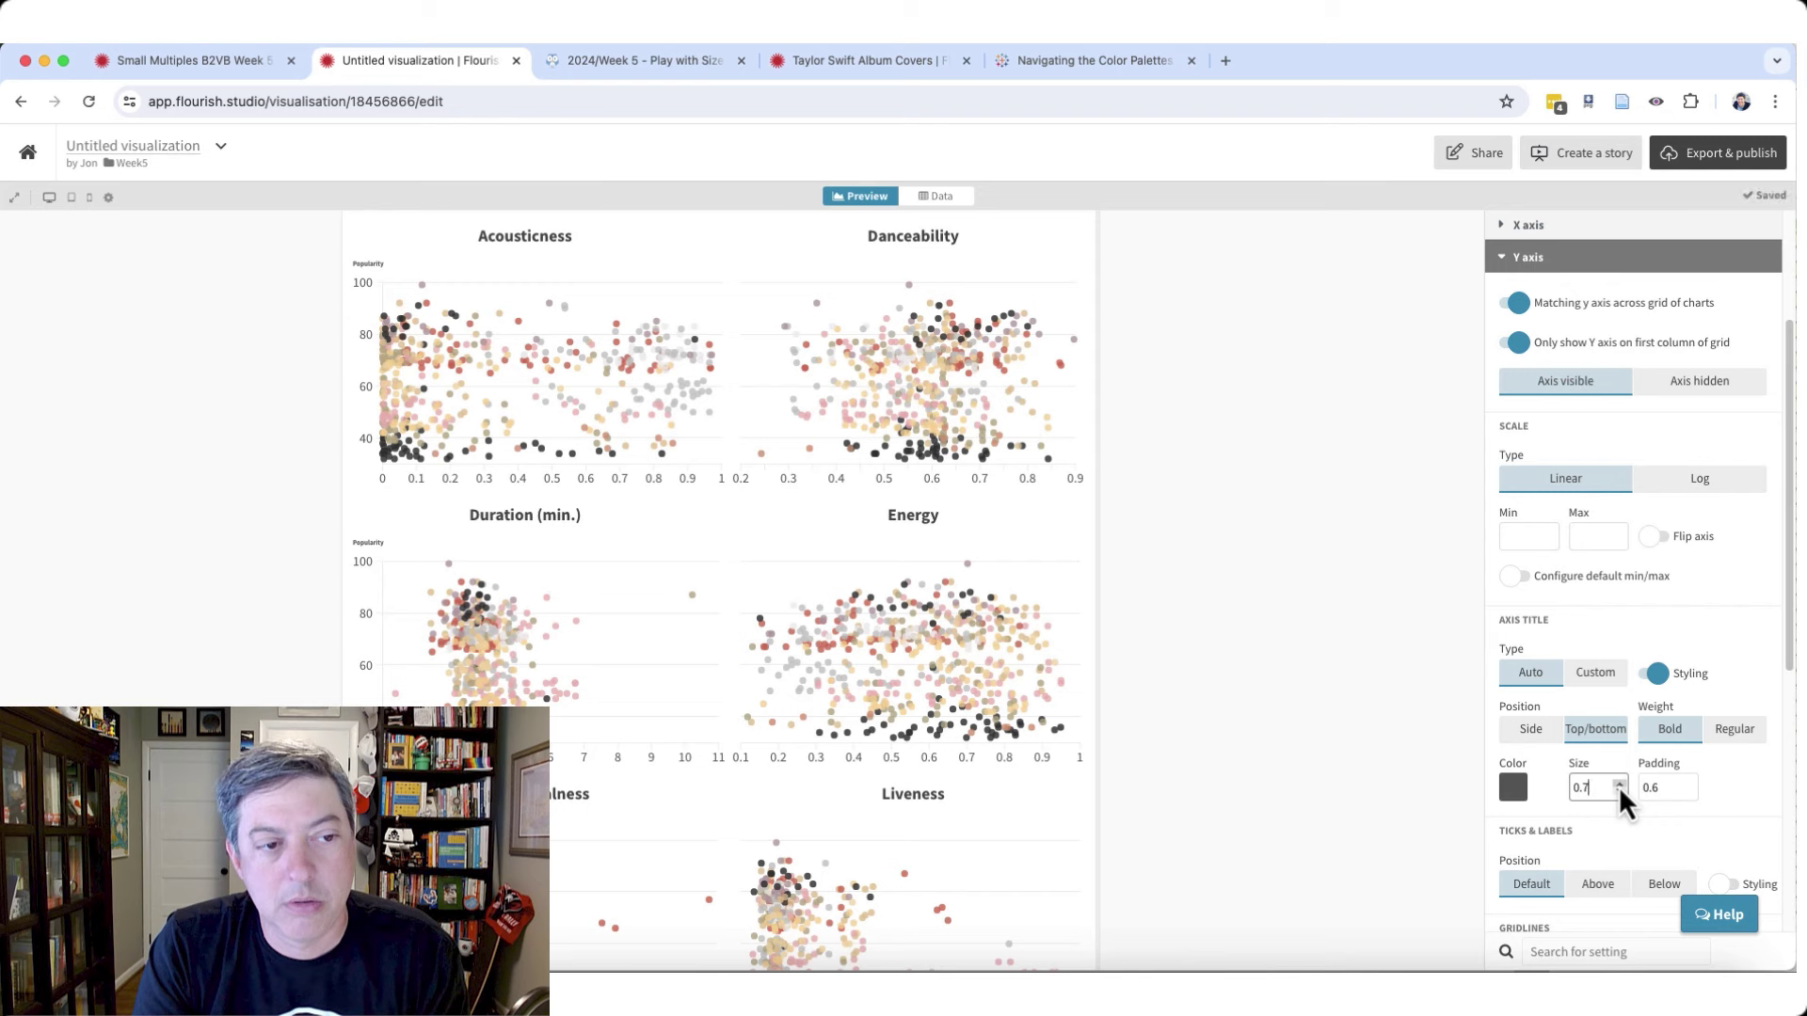
{"action": "left_click", "coordinate": [1619, 783]}
{"action": "left_click", "coordinate": [1618, 783]}
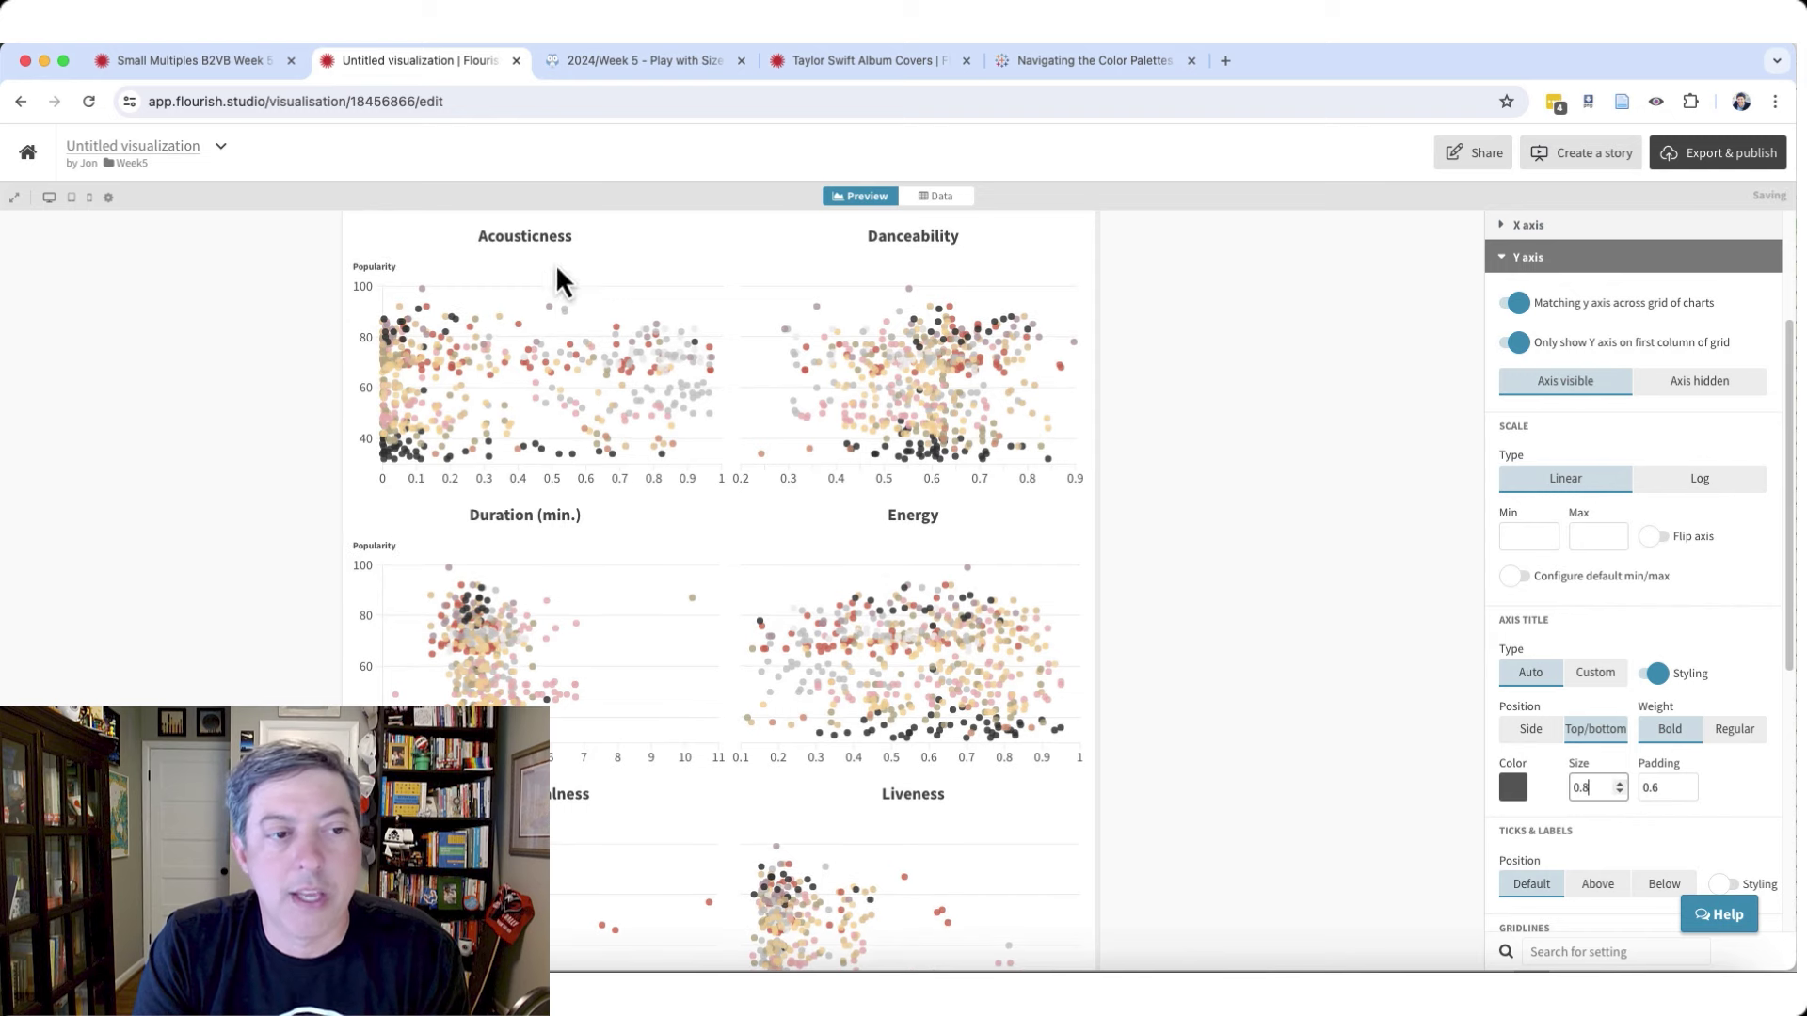
- Check the y axis title styling in the finished Taylor Swift chart and set the new chart's title weight to Regular
{"action": "left_click", "coordinate": [209, 62]}
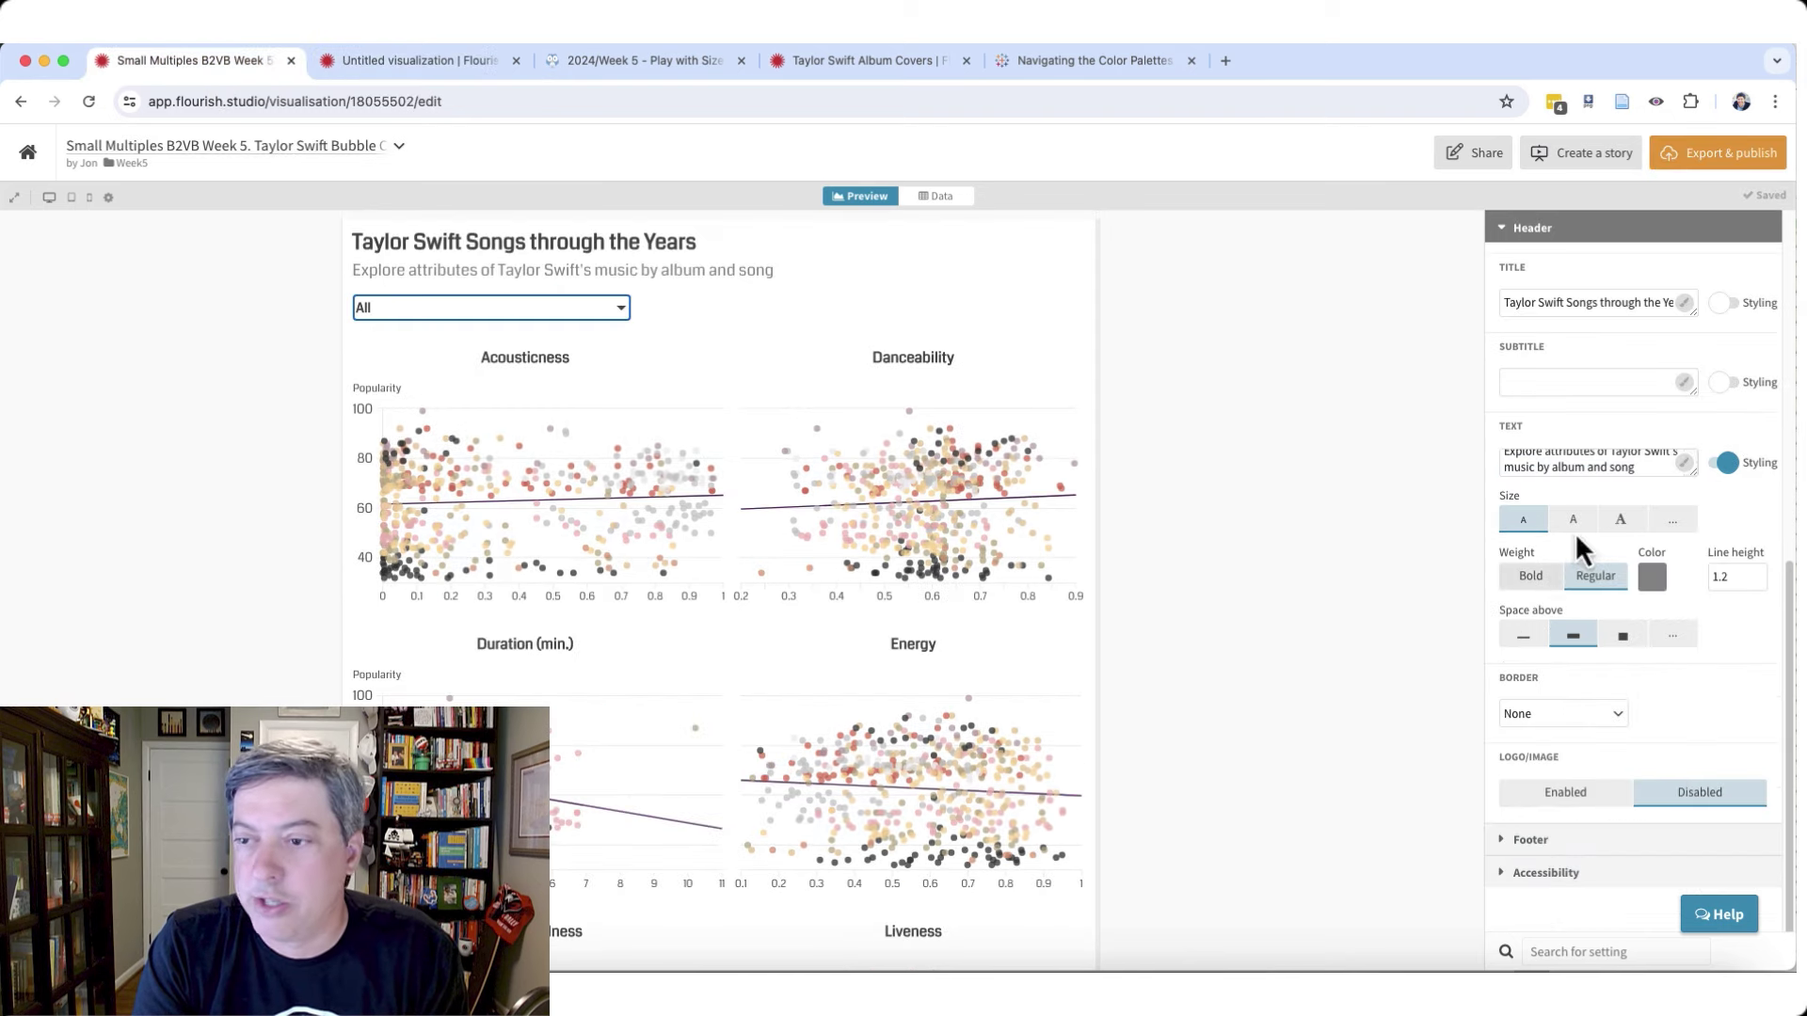
{"action": "left_click", "coordinate": [1519, 234]}
{"action": "left_click", "coordinate": [1532, 483]}
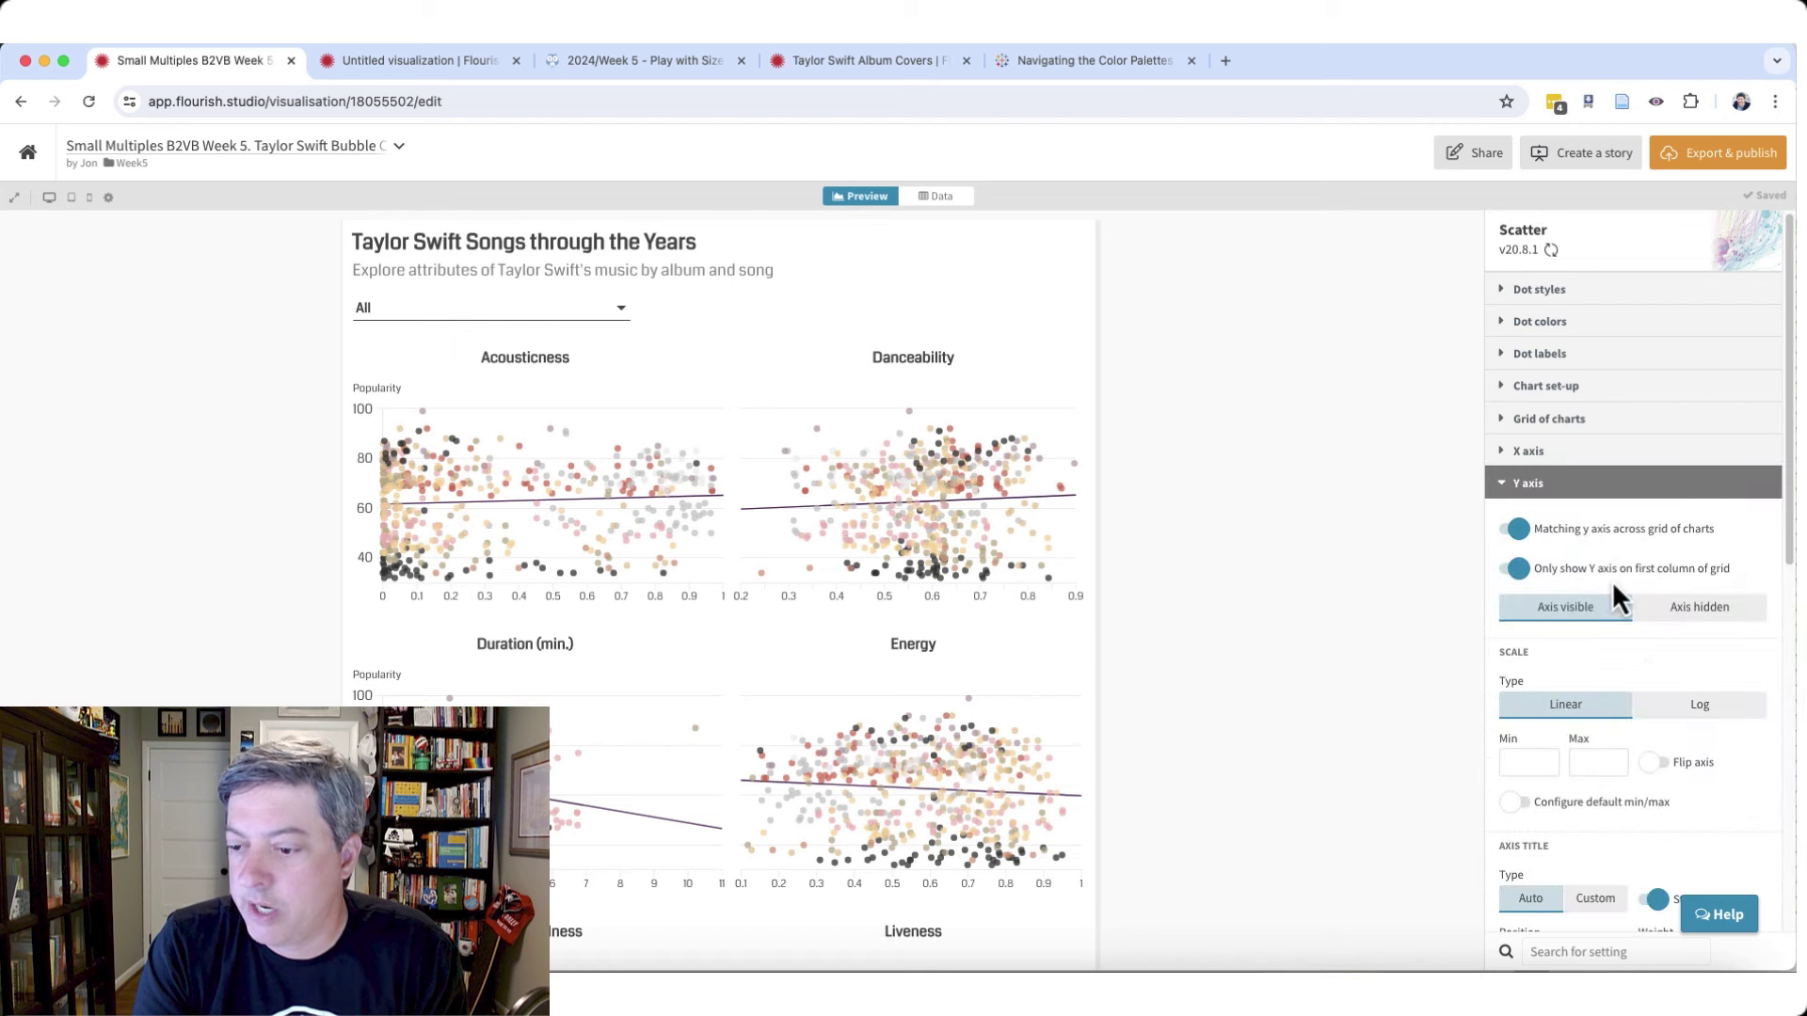
{"action": "scroll", "coordinate": [1646, 661], "scroll_direction": "down", "scroll_amount": 5}
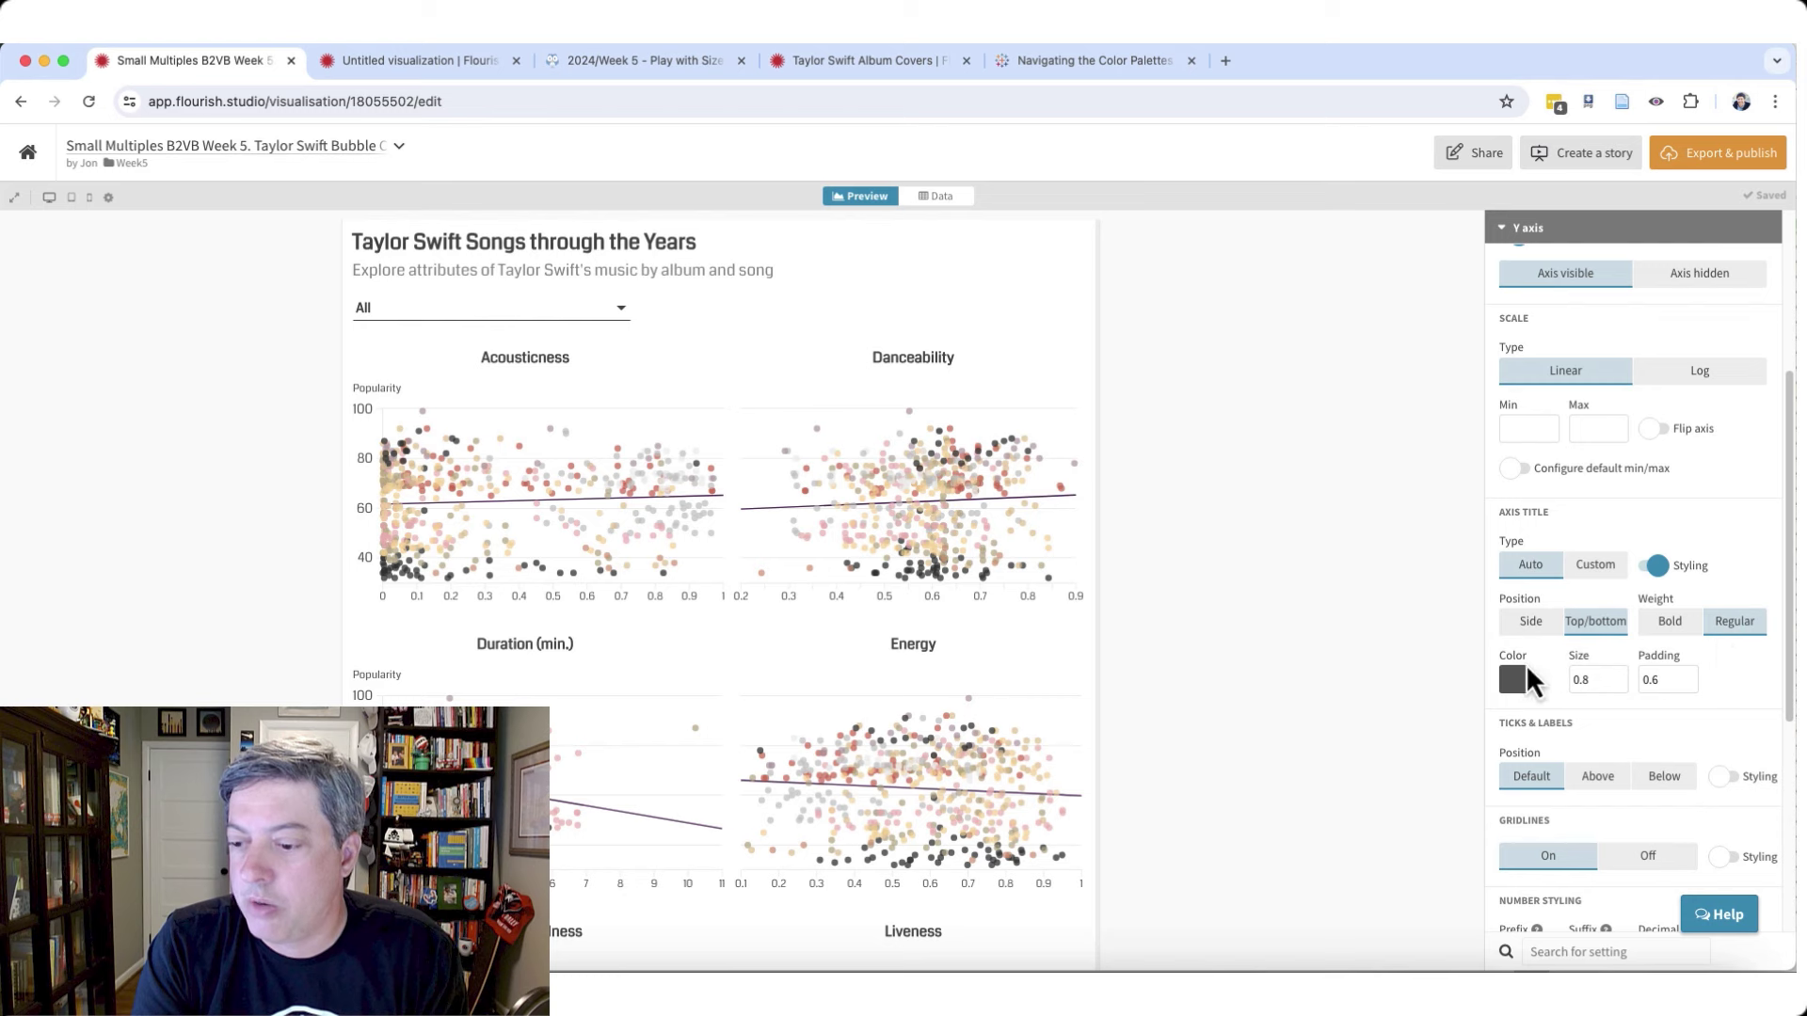
{"action": "left_click", "coordinate": [422, 60]}
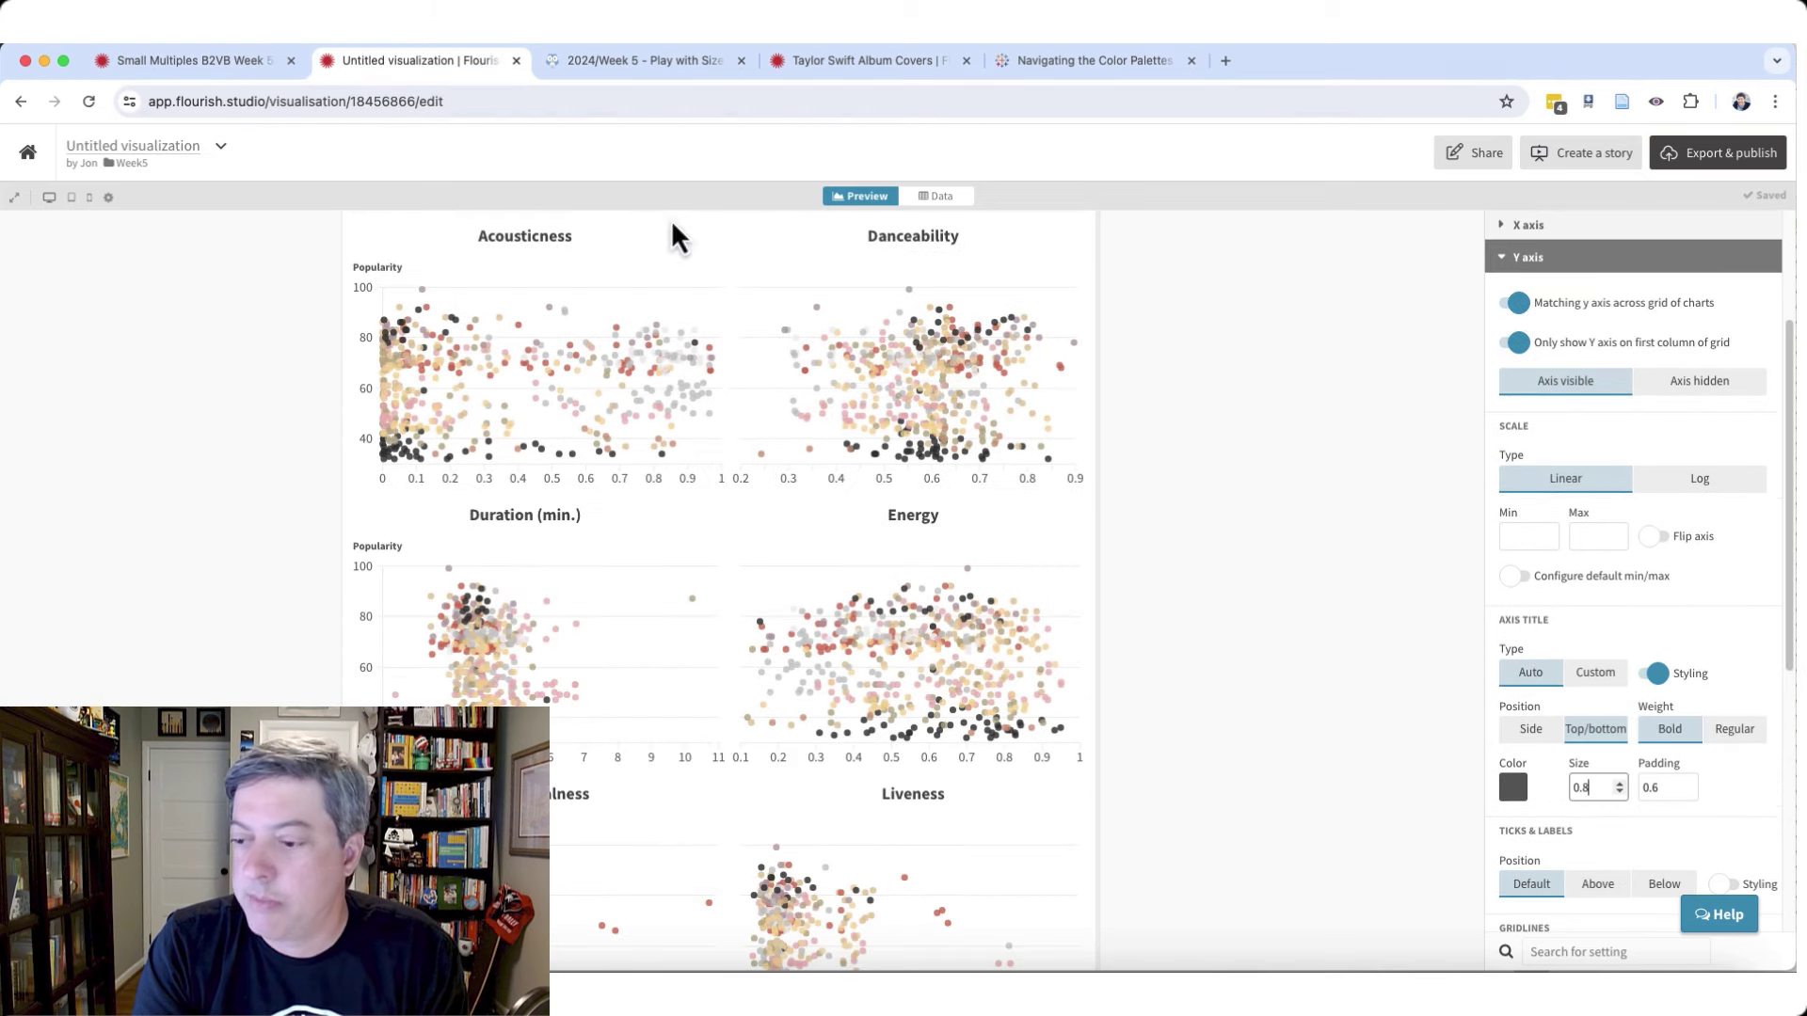
{"action": "left_click", "coordinate": [1729, 741]}
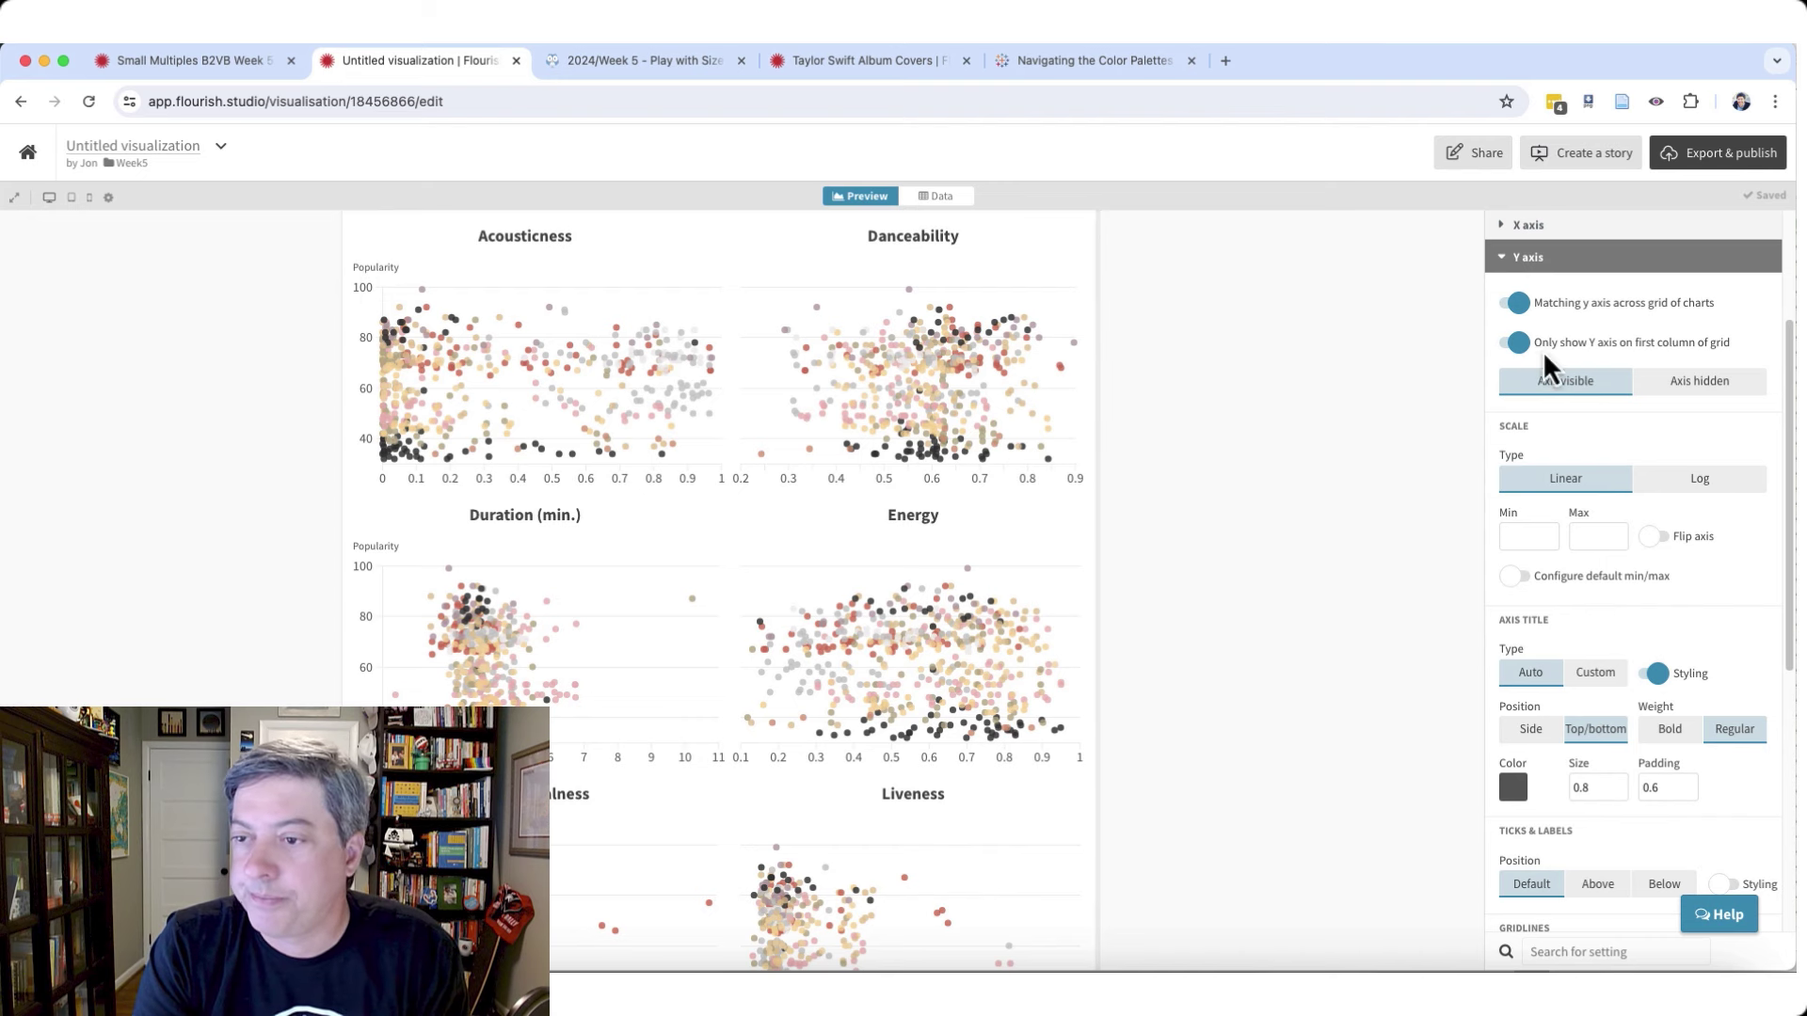
{"action": "scroll", "coordinate": [1596, 484], "scroll_direction": "down", "scroll_amount": 3}
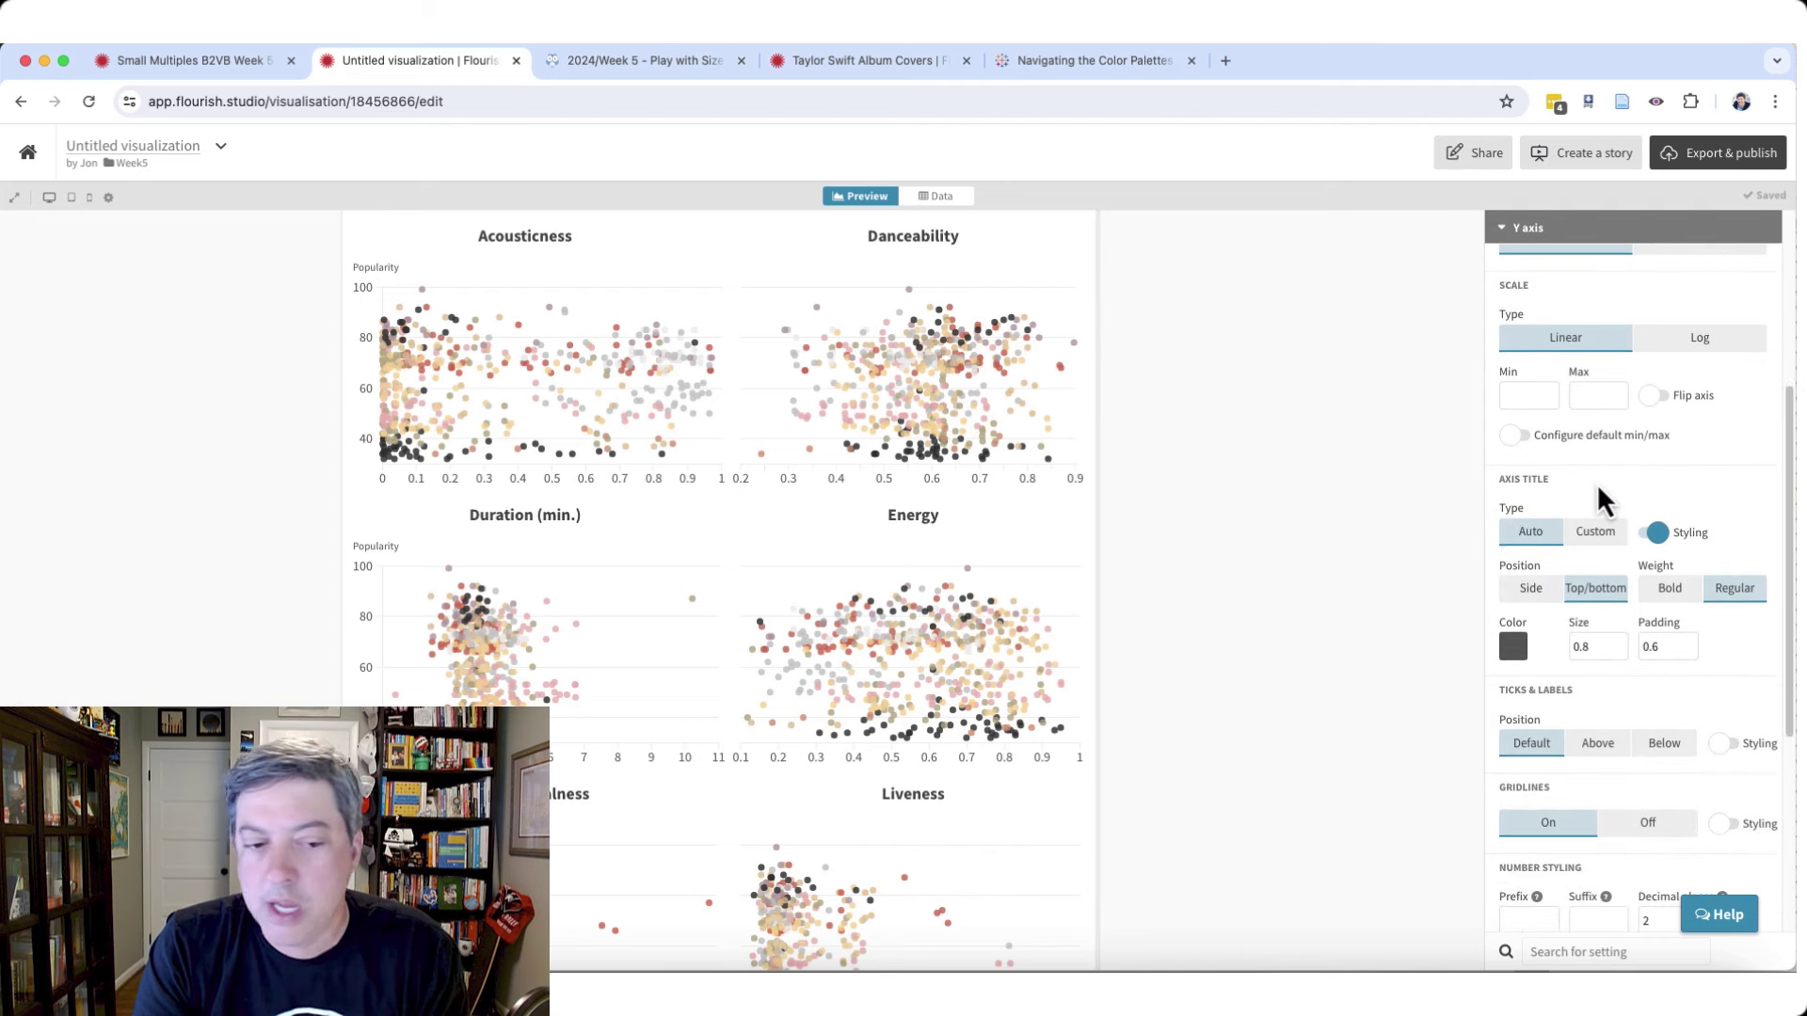
{"action": "left_click", "coordinate": [1507, 230]}
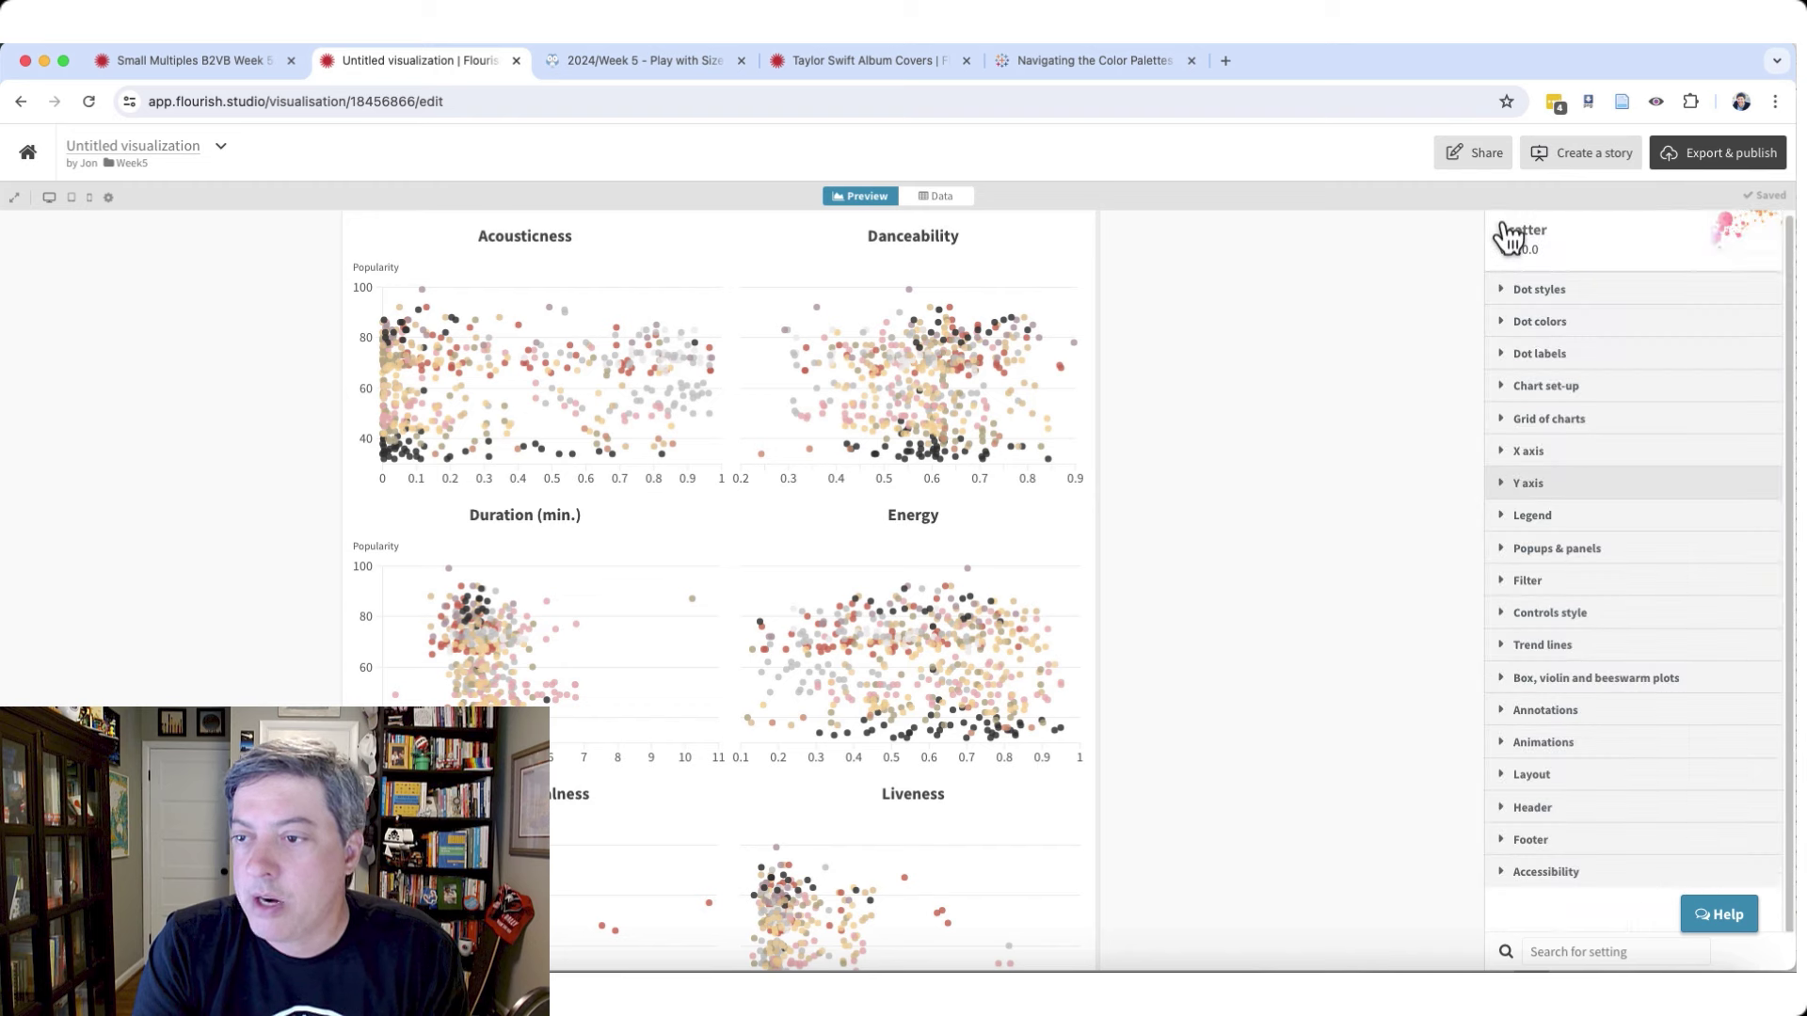
- Turn off the color legend above the grid of charts
{"action": "left_click", "coordinate": [1564, 518]}
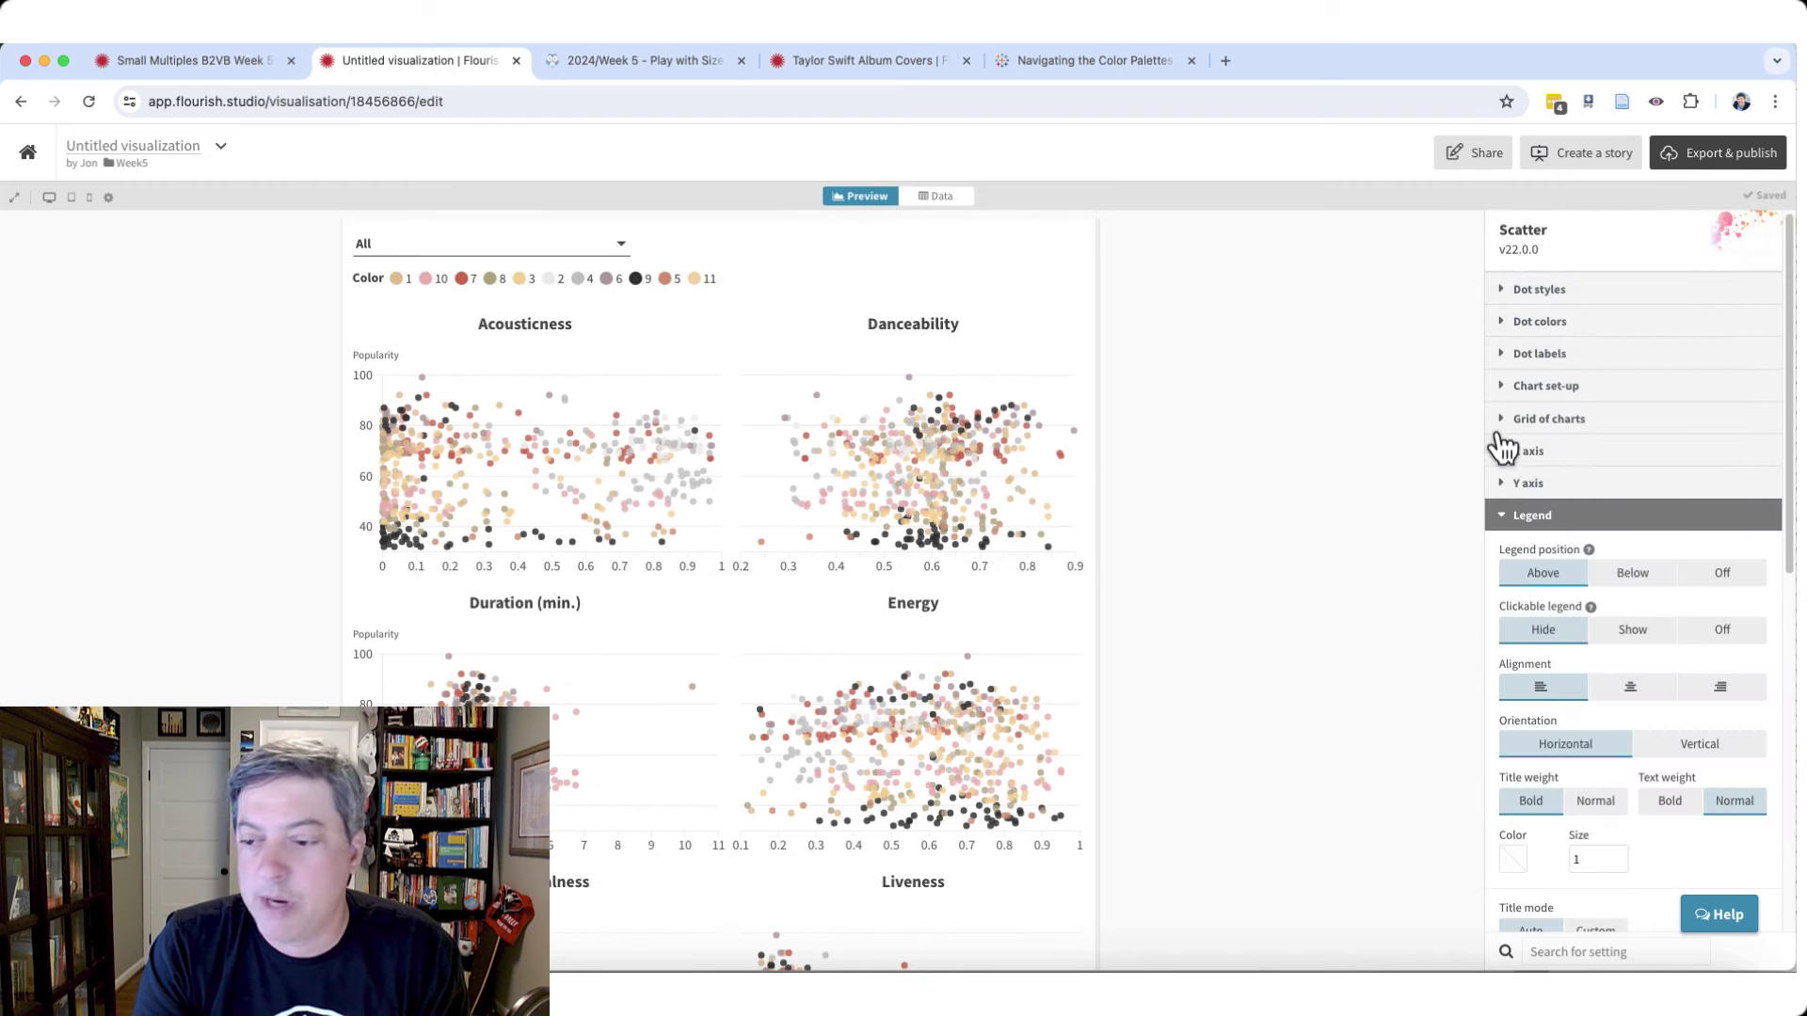
{"action": "left_click", "coordinate": [1718, 576]}
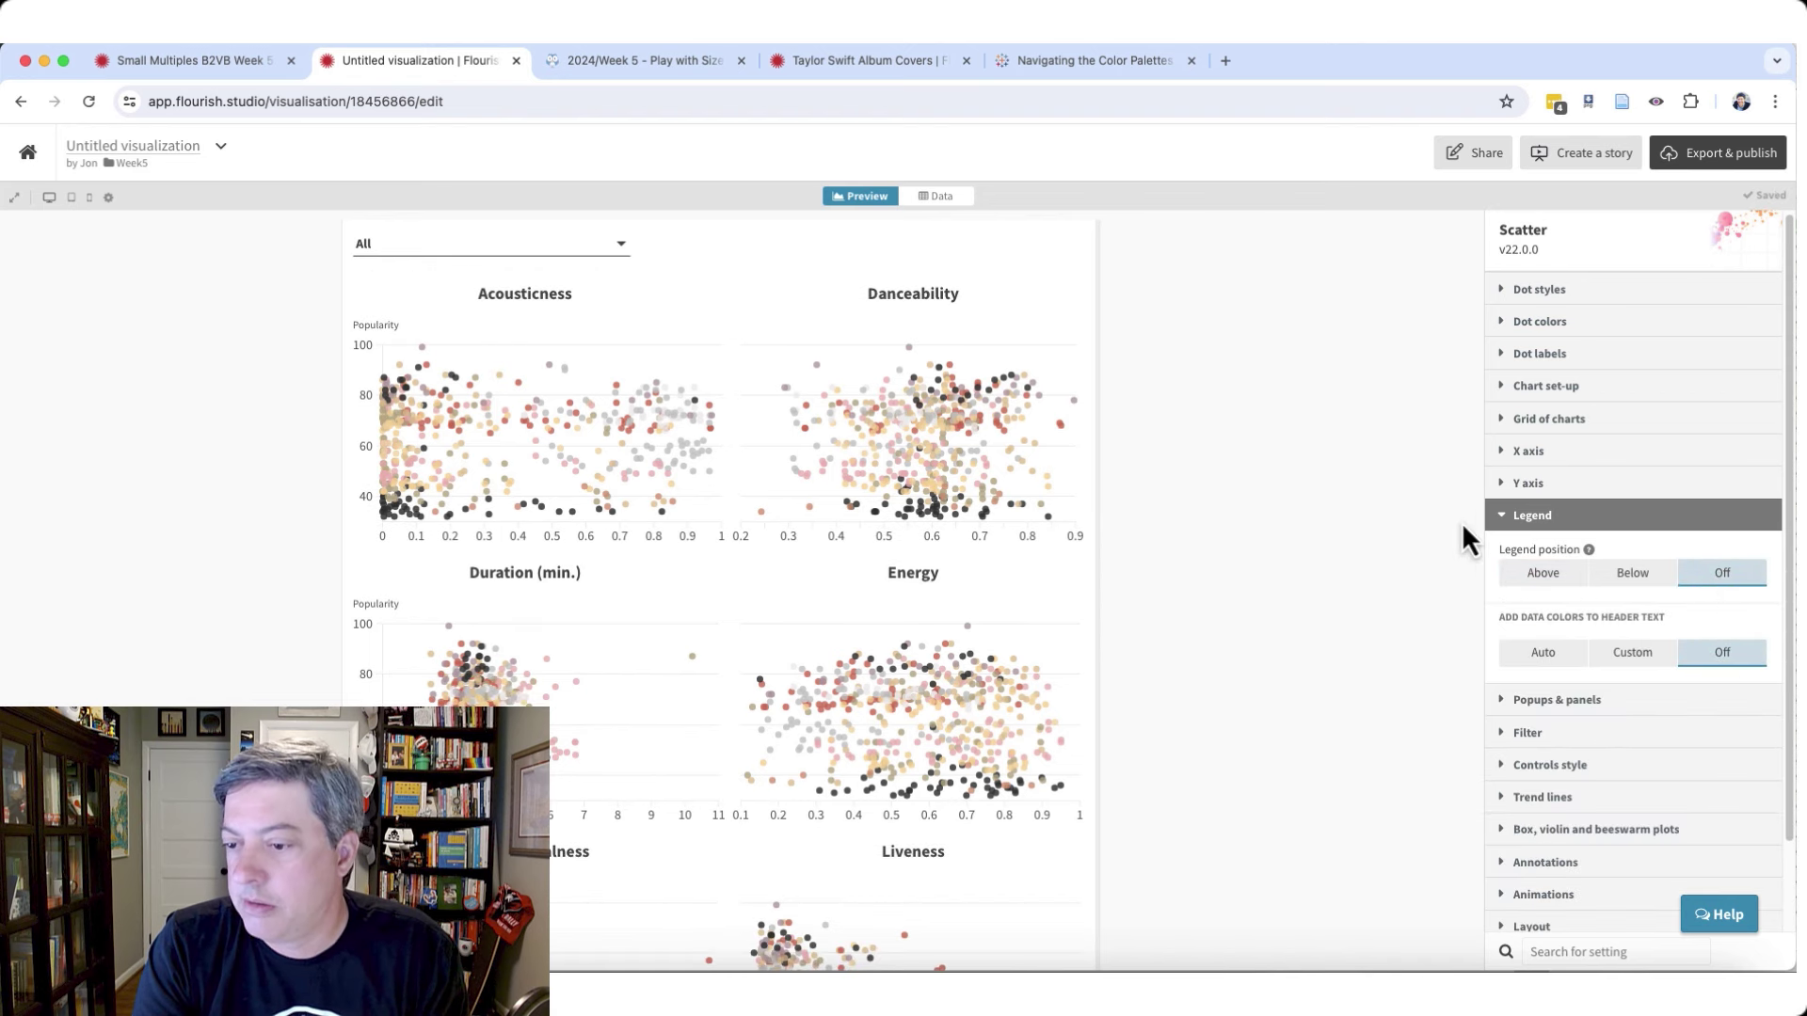
{"action": "left_click", "coordinate": [1517, 520]}
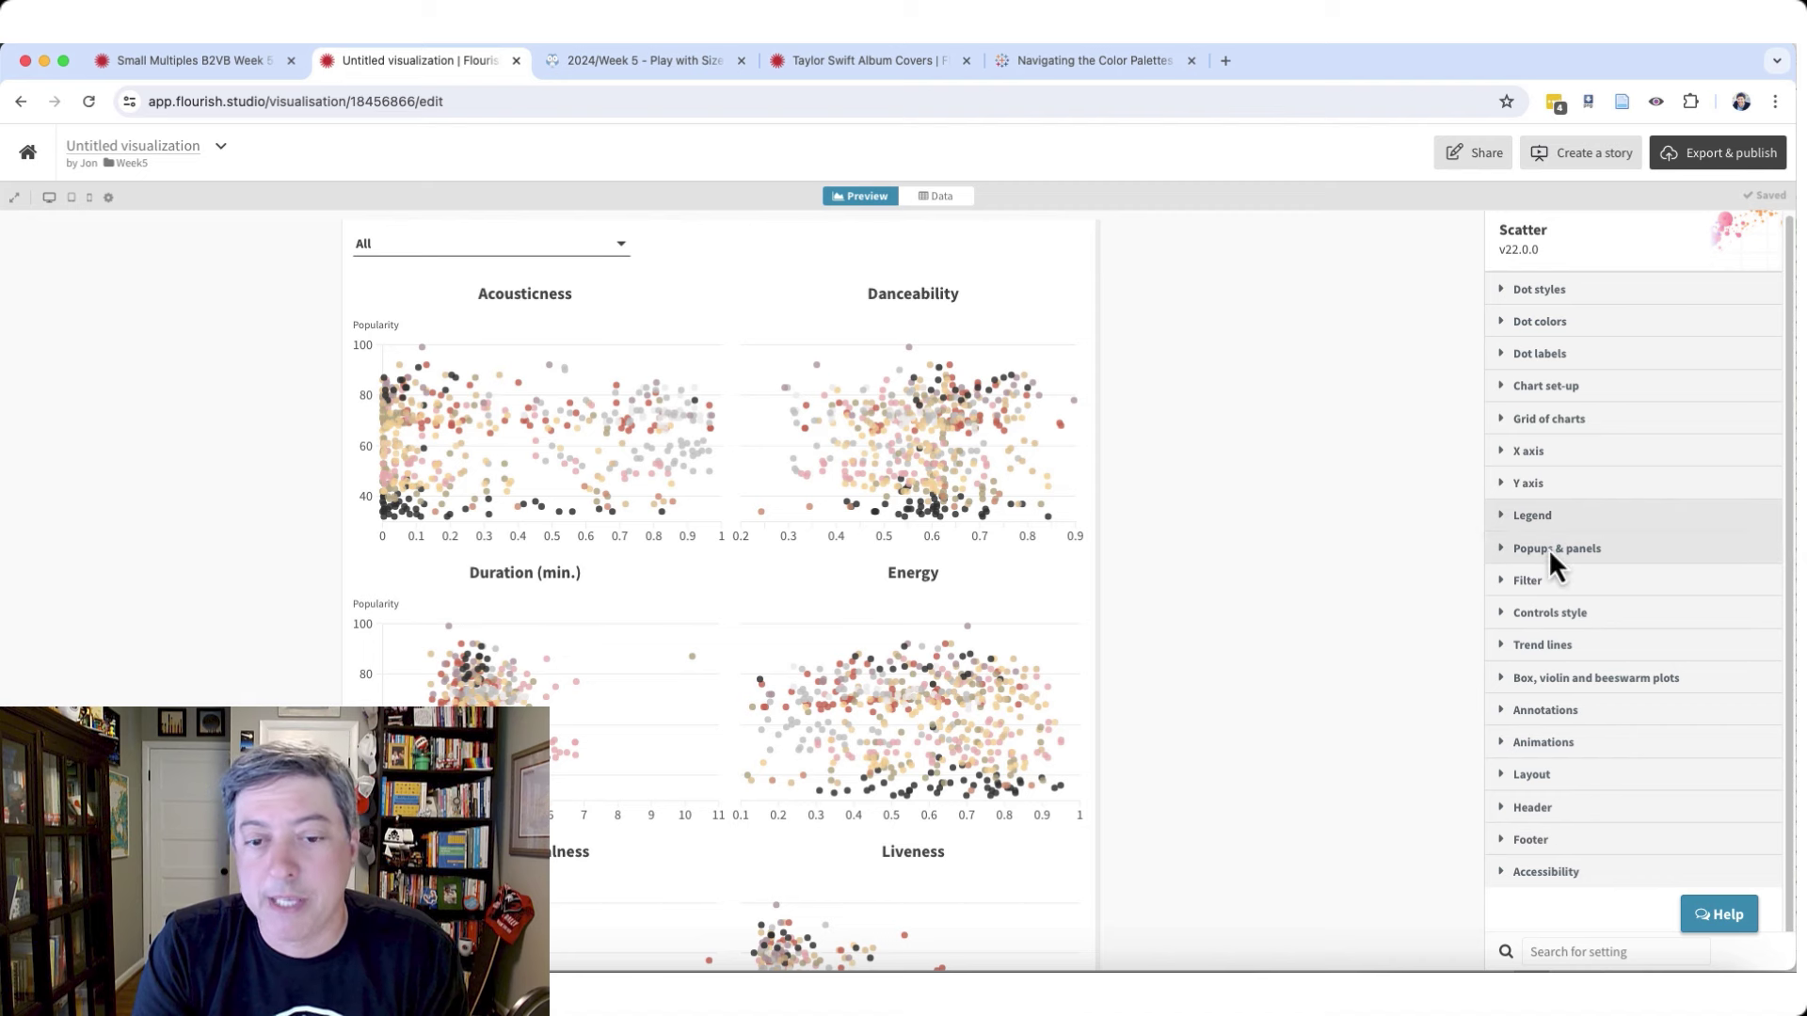
- Test the album filter with 1989 (Taylor's Version) [Deluxe] and Midnights (The Til Dawn Edition), and return it to All
{"action": "mouse_move", "coordinate": [929, 437]}
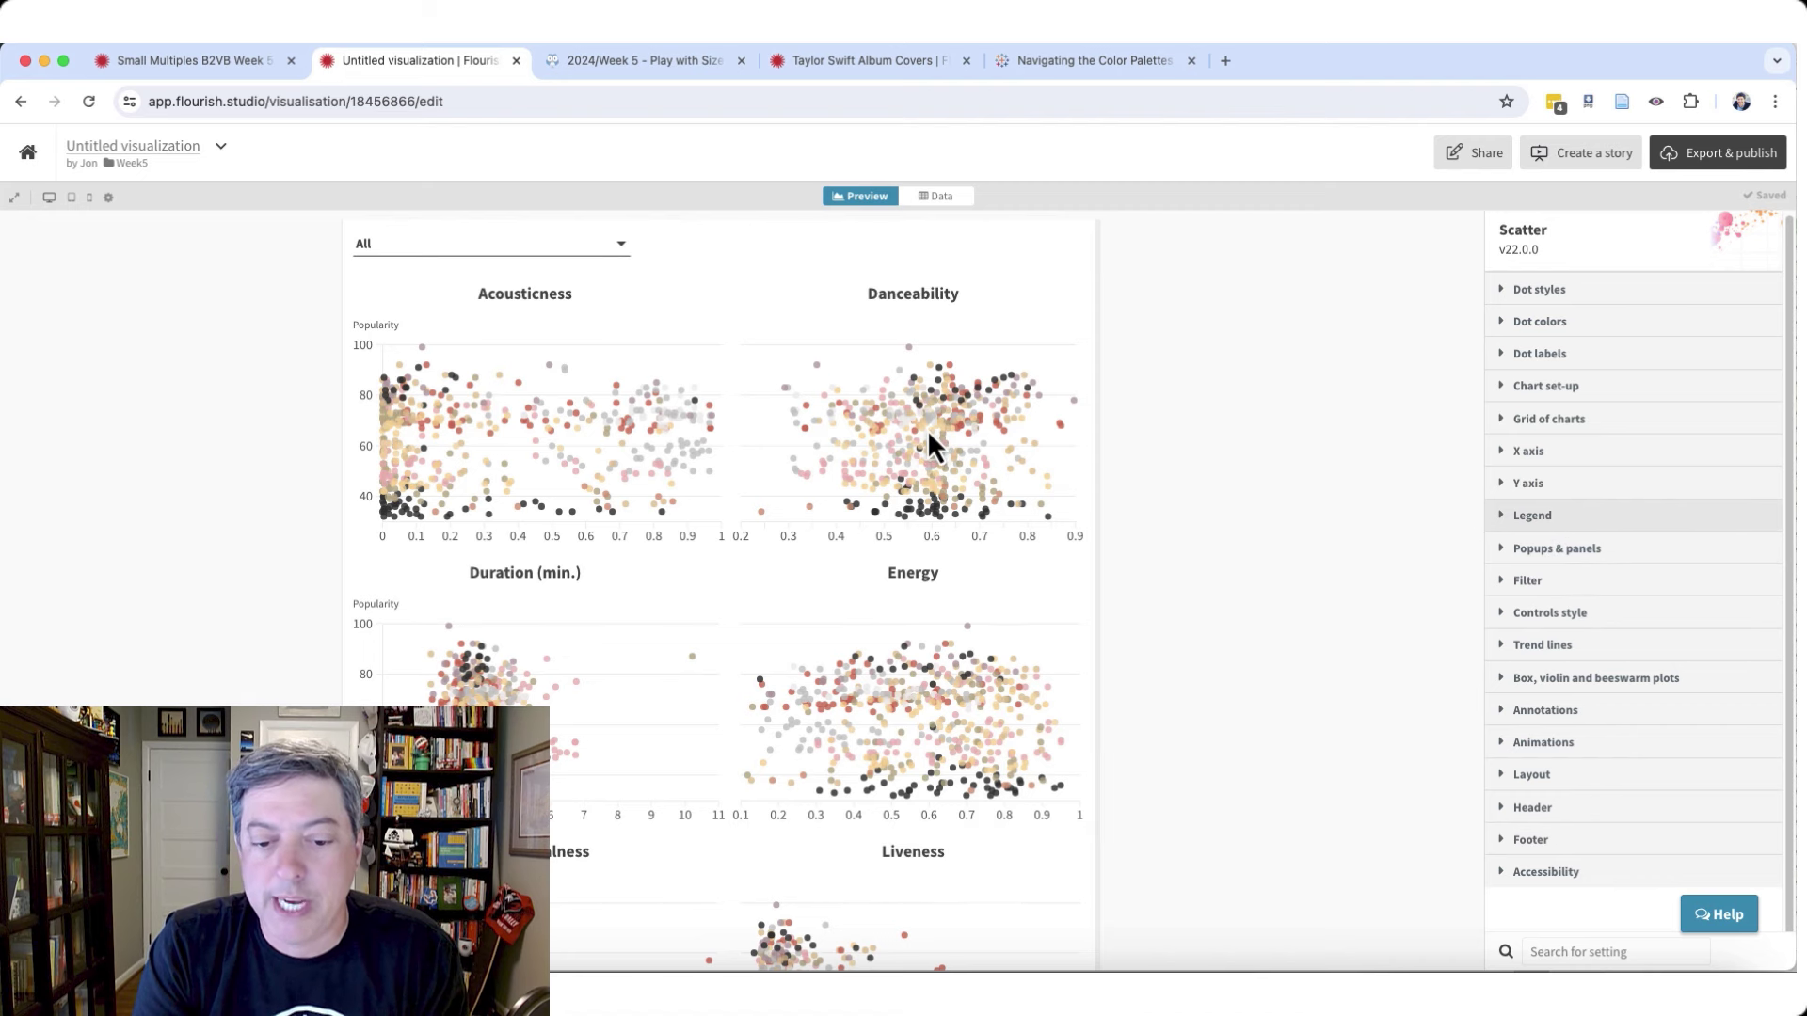
{"action": "left_click", "coordinate": [1566, 594]}
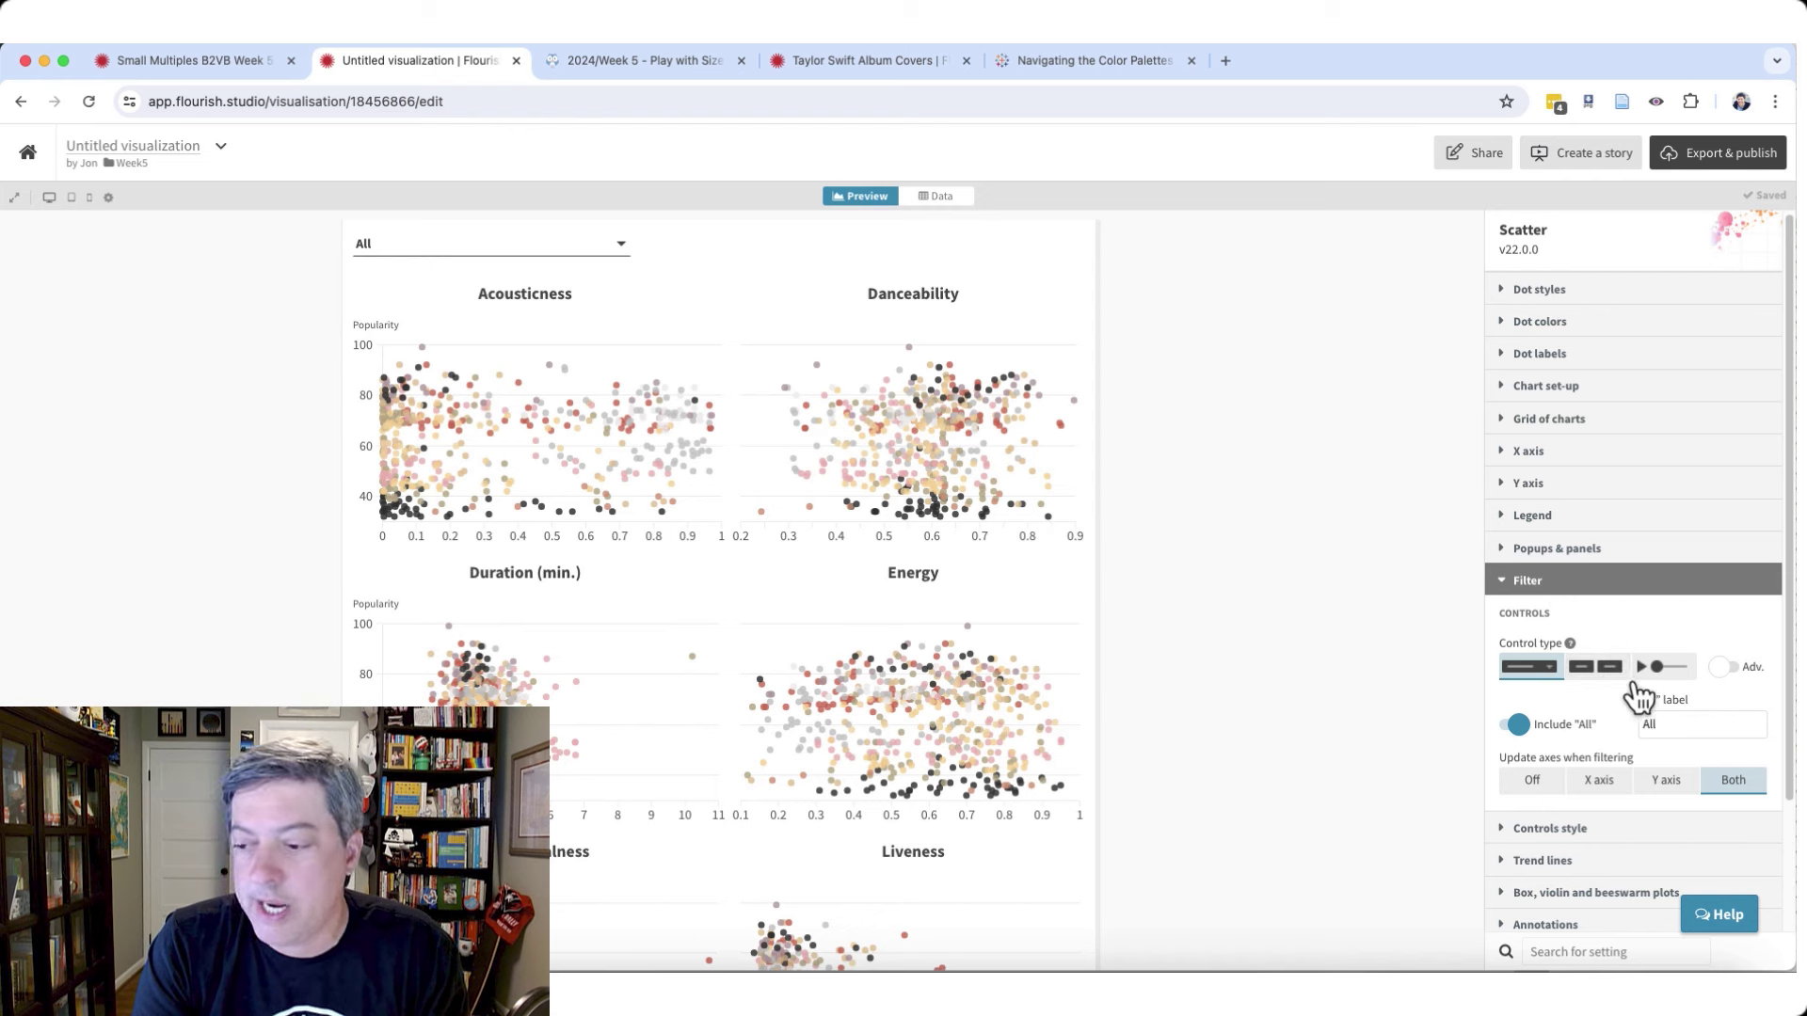
{"action": "left_click", "coordinate": [432, 252]}
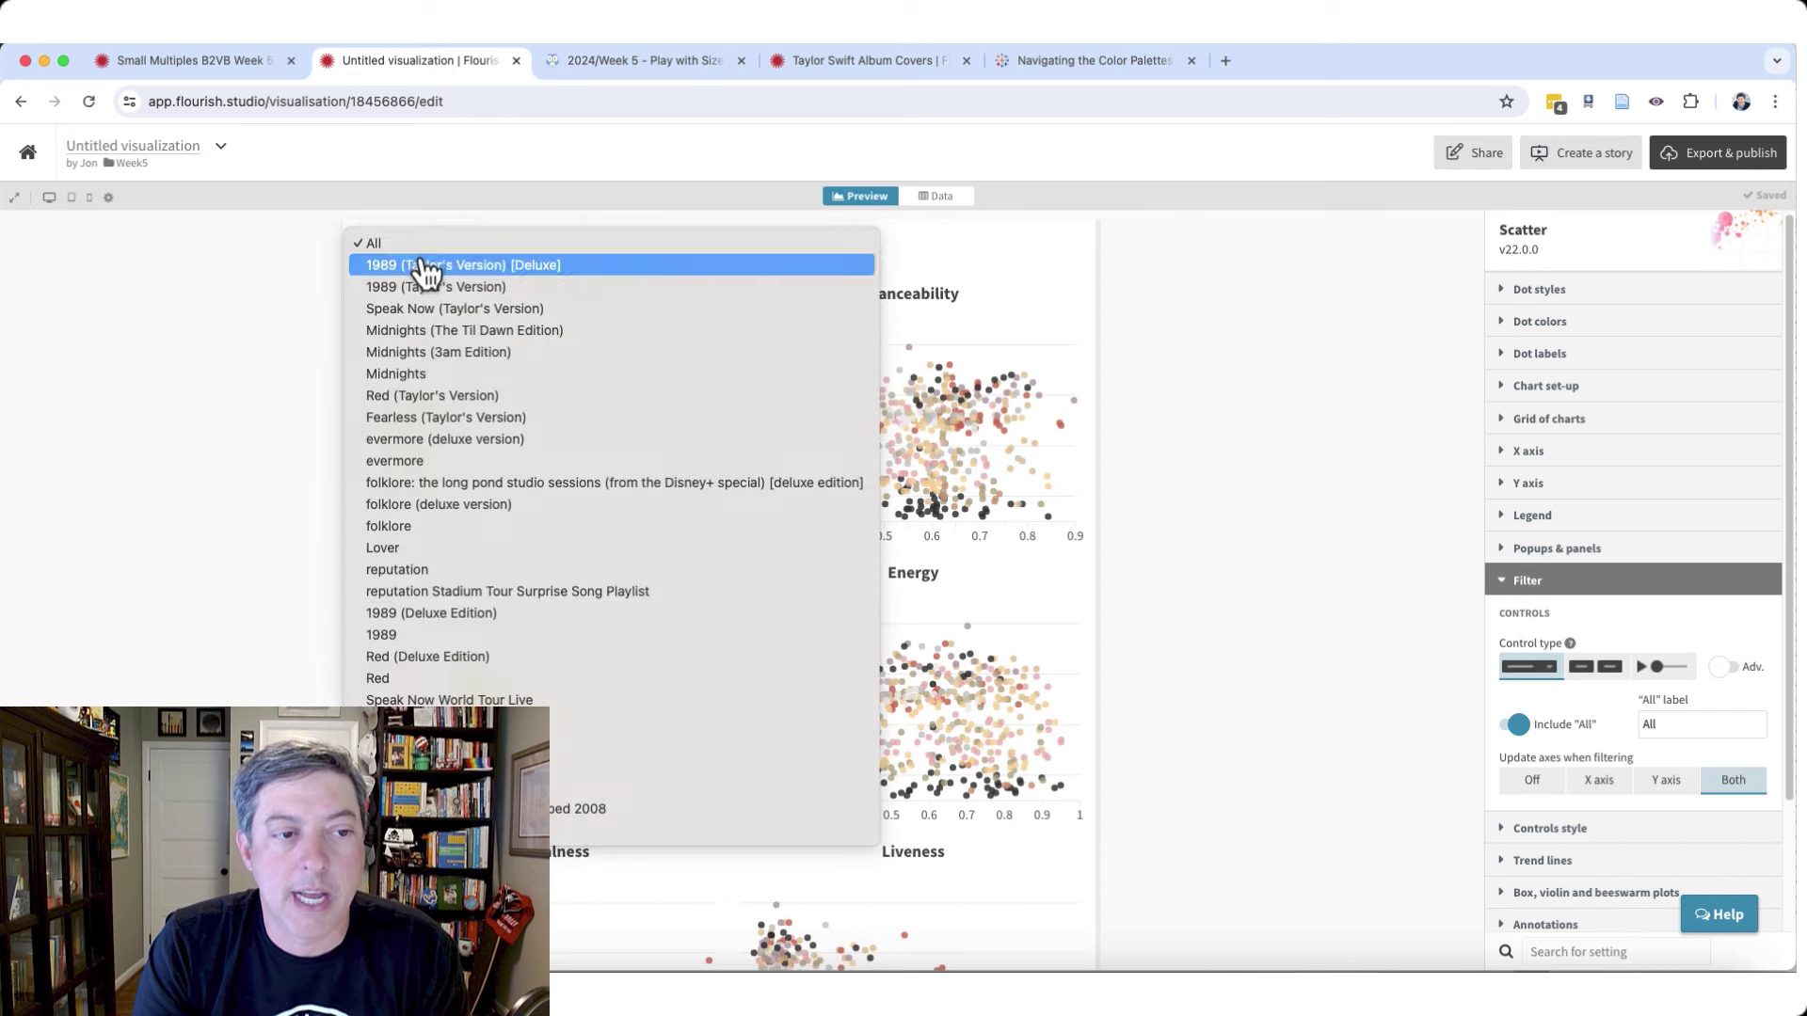
{"action": "left_click", "coordinate": [423, 266]}
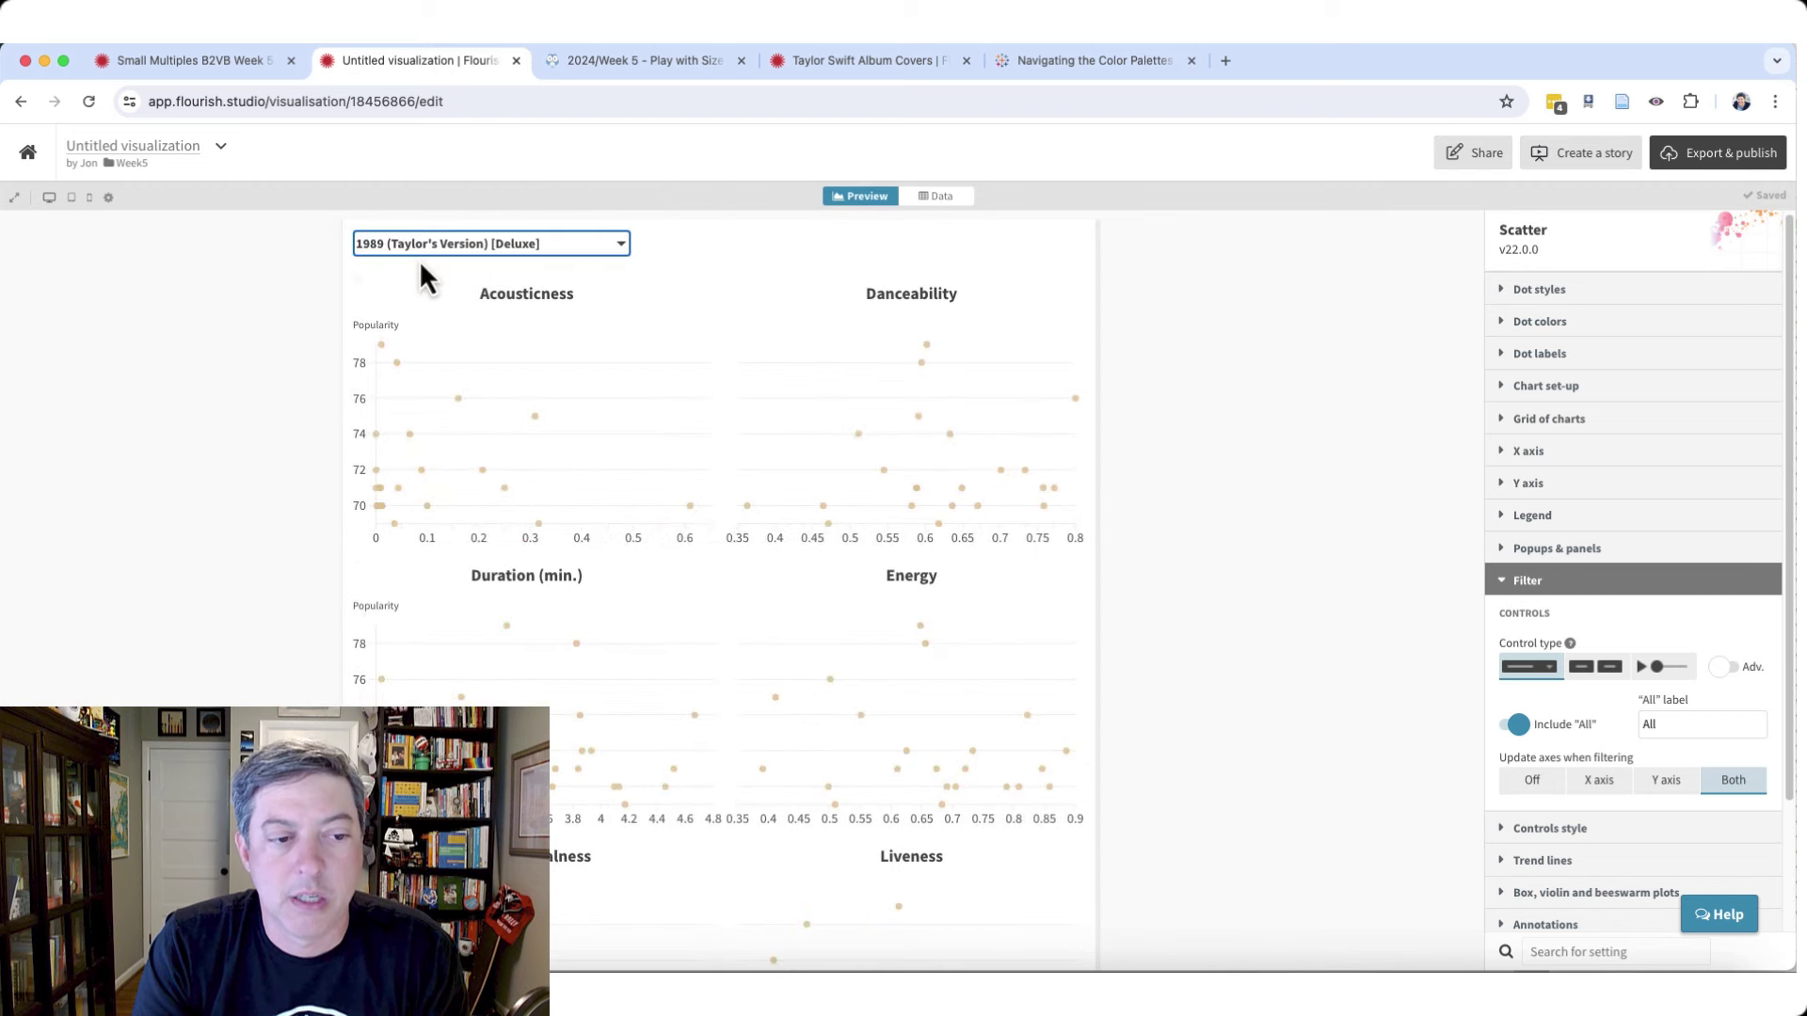
{"action": "left_click", "coordinate": [424, 250]}
{"action": "left_click", "coordinate": [421, 311]}
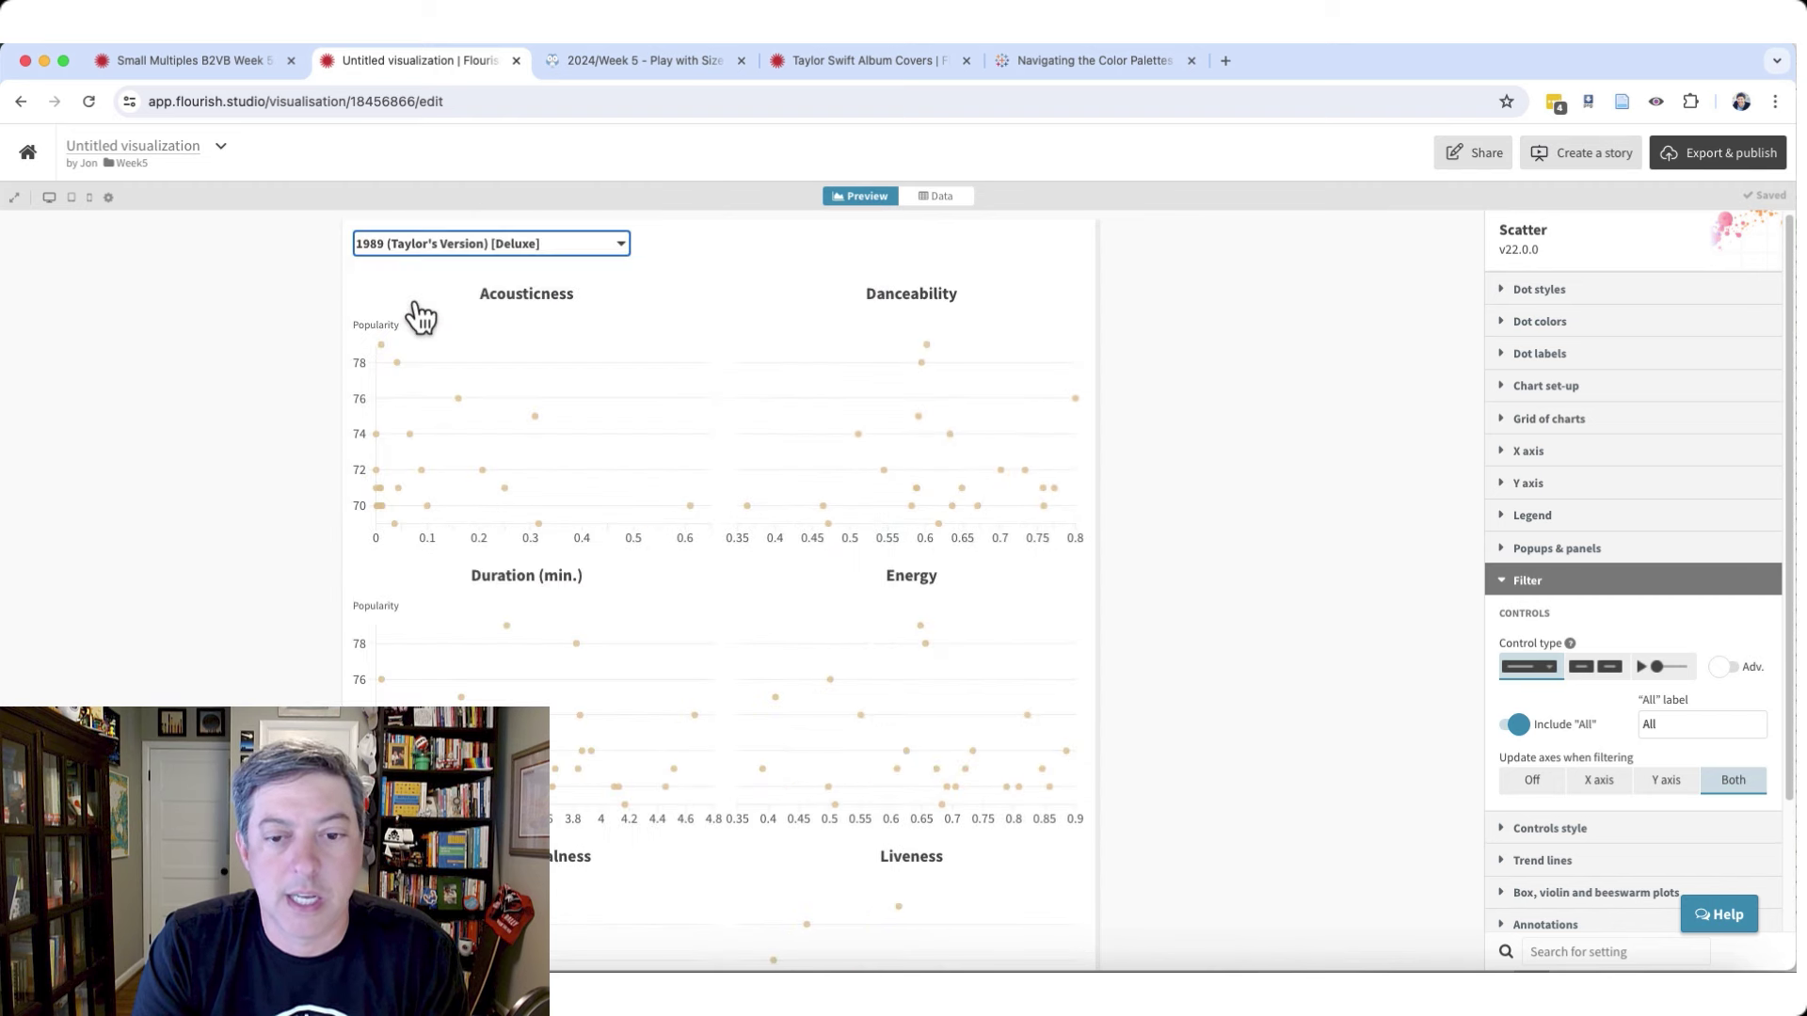
{"action": "left_click", "coordinate": [465, 250]}
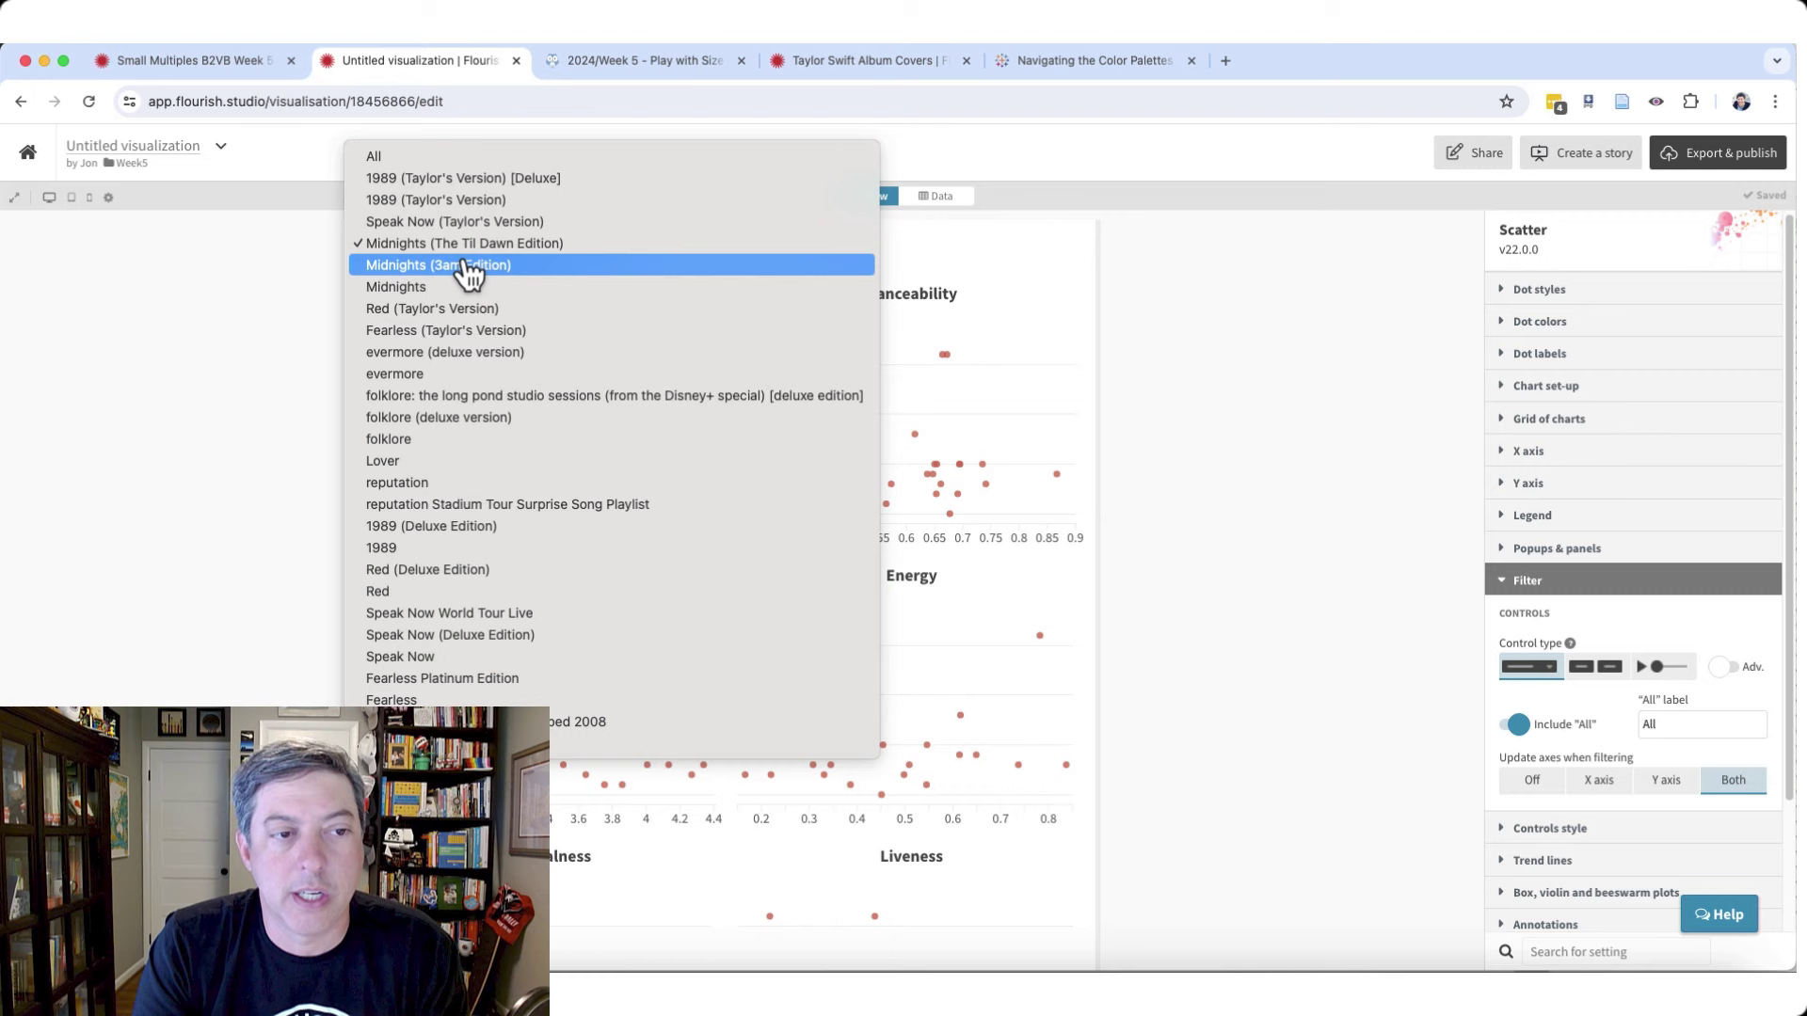
{"action": "left_click", "coordinate": [402, 157]}
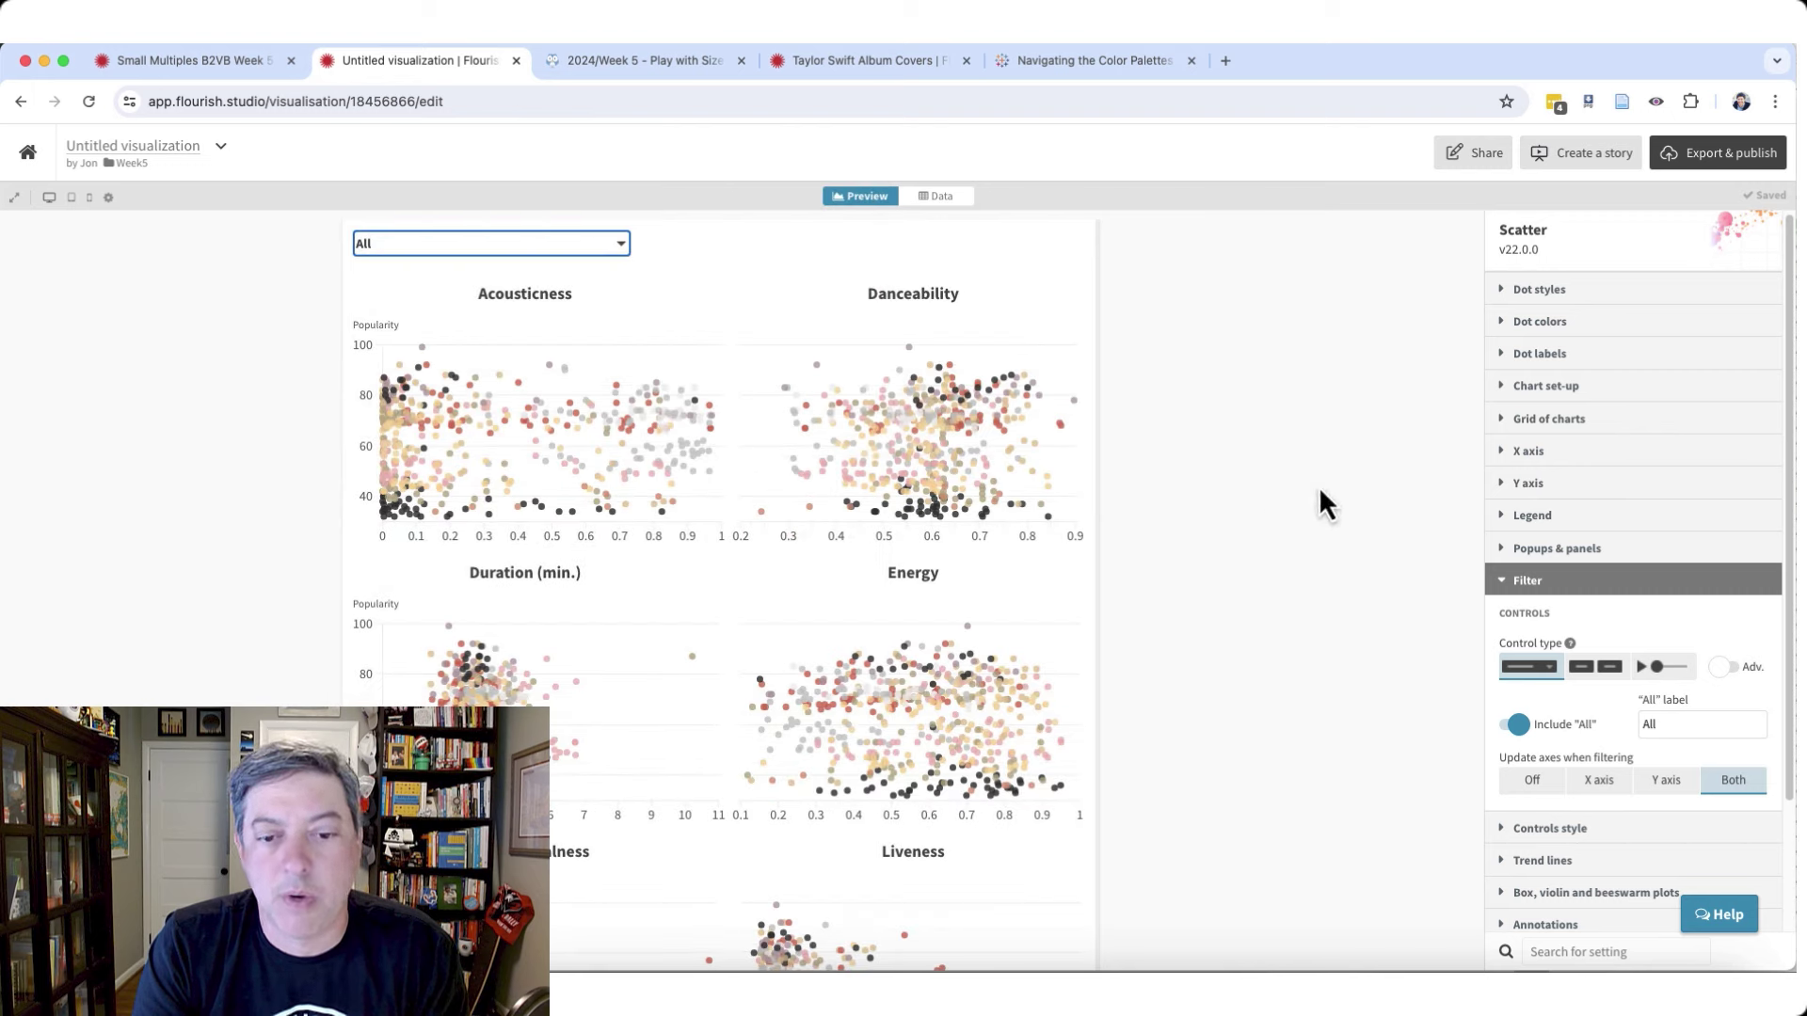
{"action": "left_click", "coordinate": [1510, 580]}
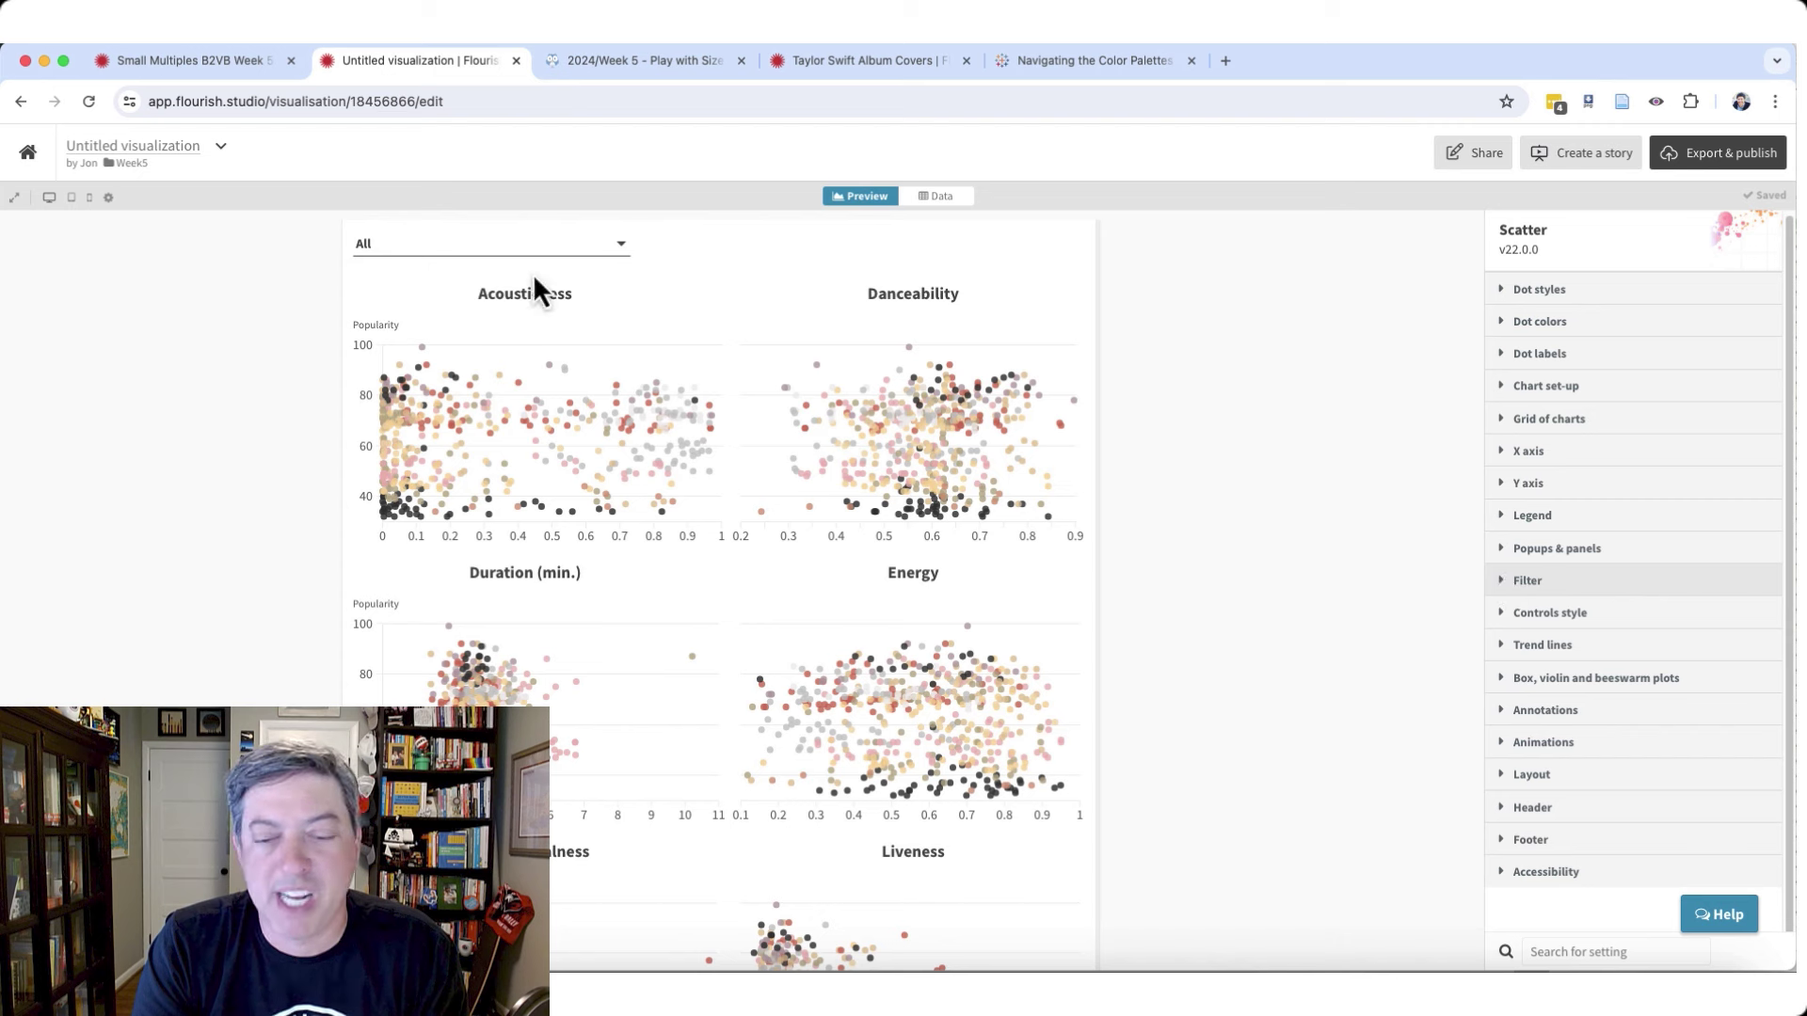
- Show trend lines with one per discrete color and review them across the grid of charts
{"action": "left_click", "coordinate": [1602, 648]}
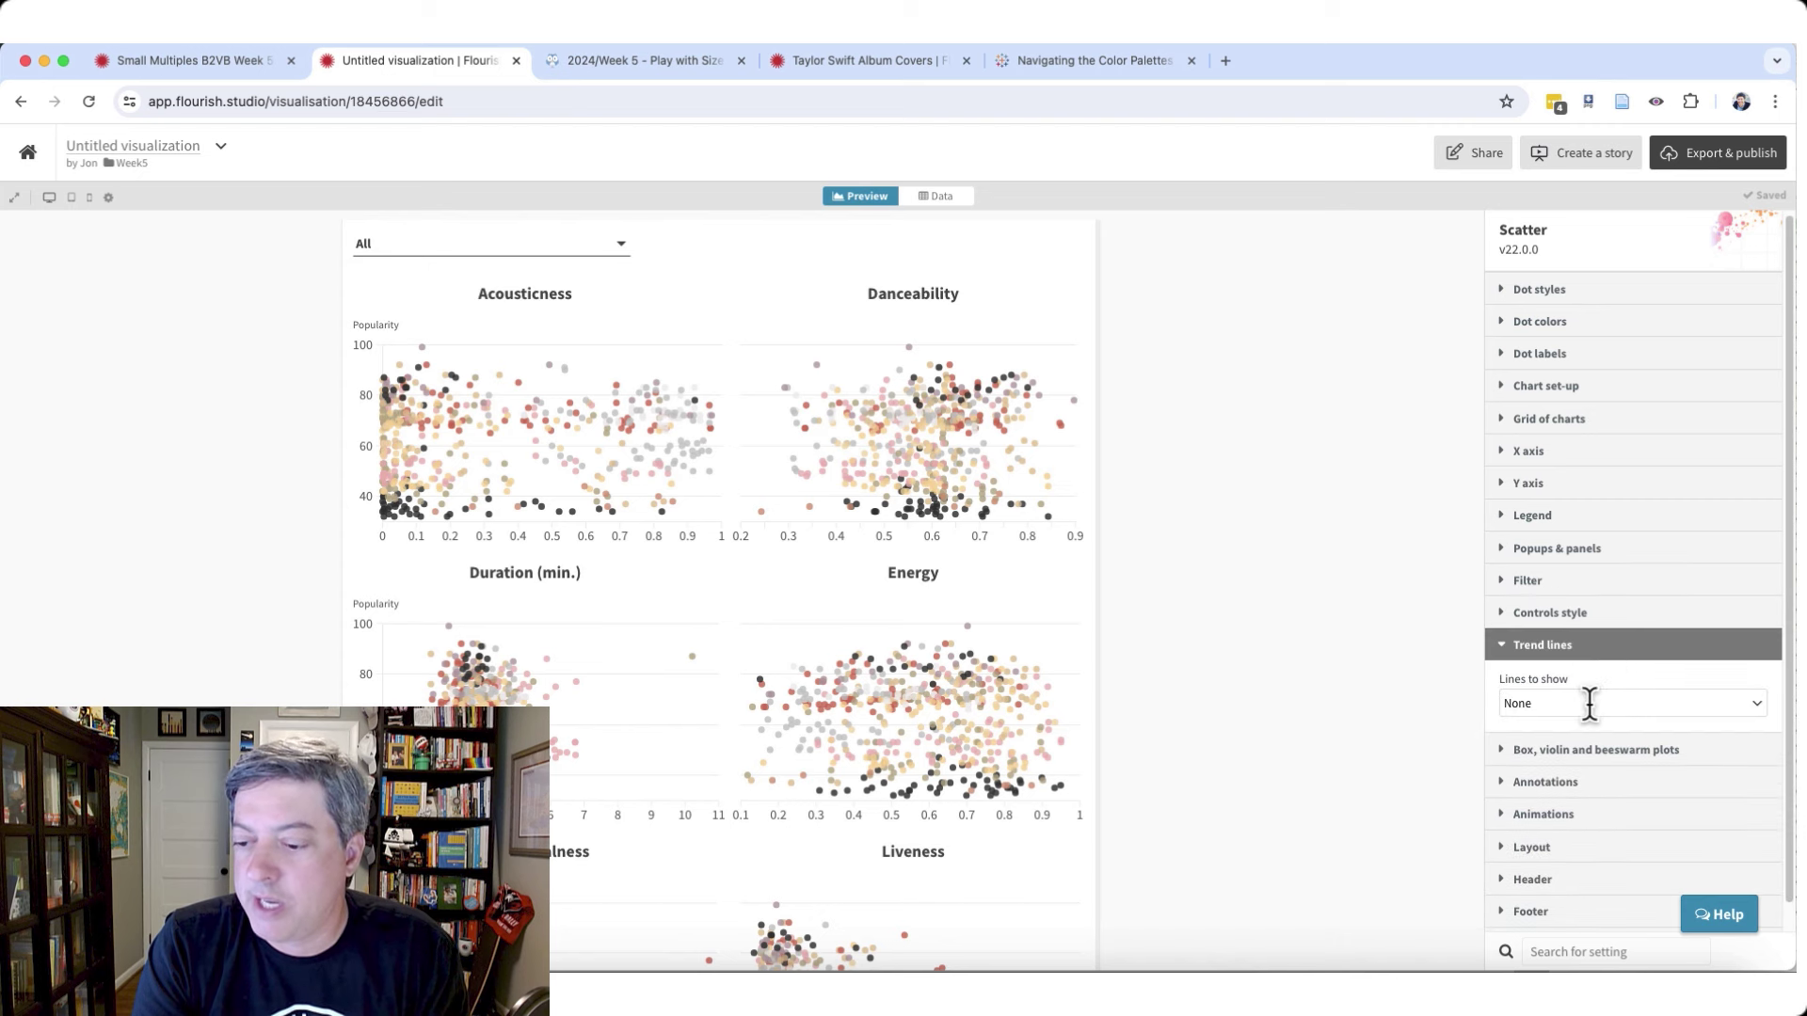
{"action": "left_click", "coordinate": [1588, 704]}
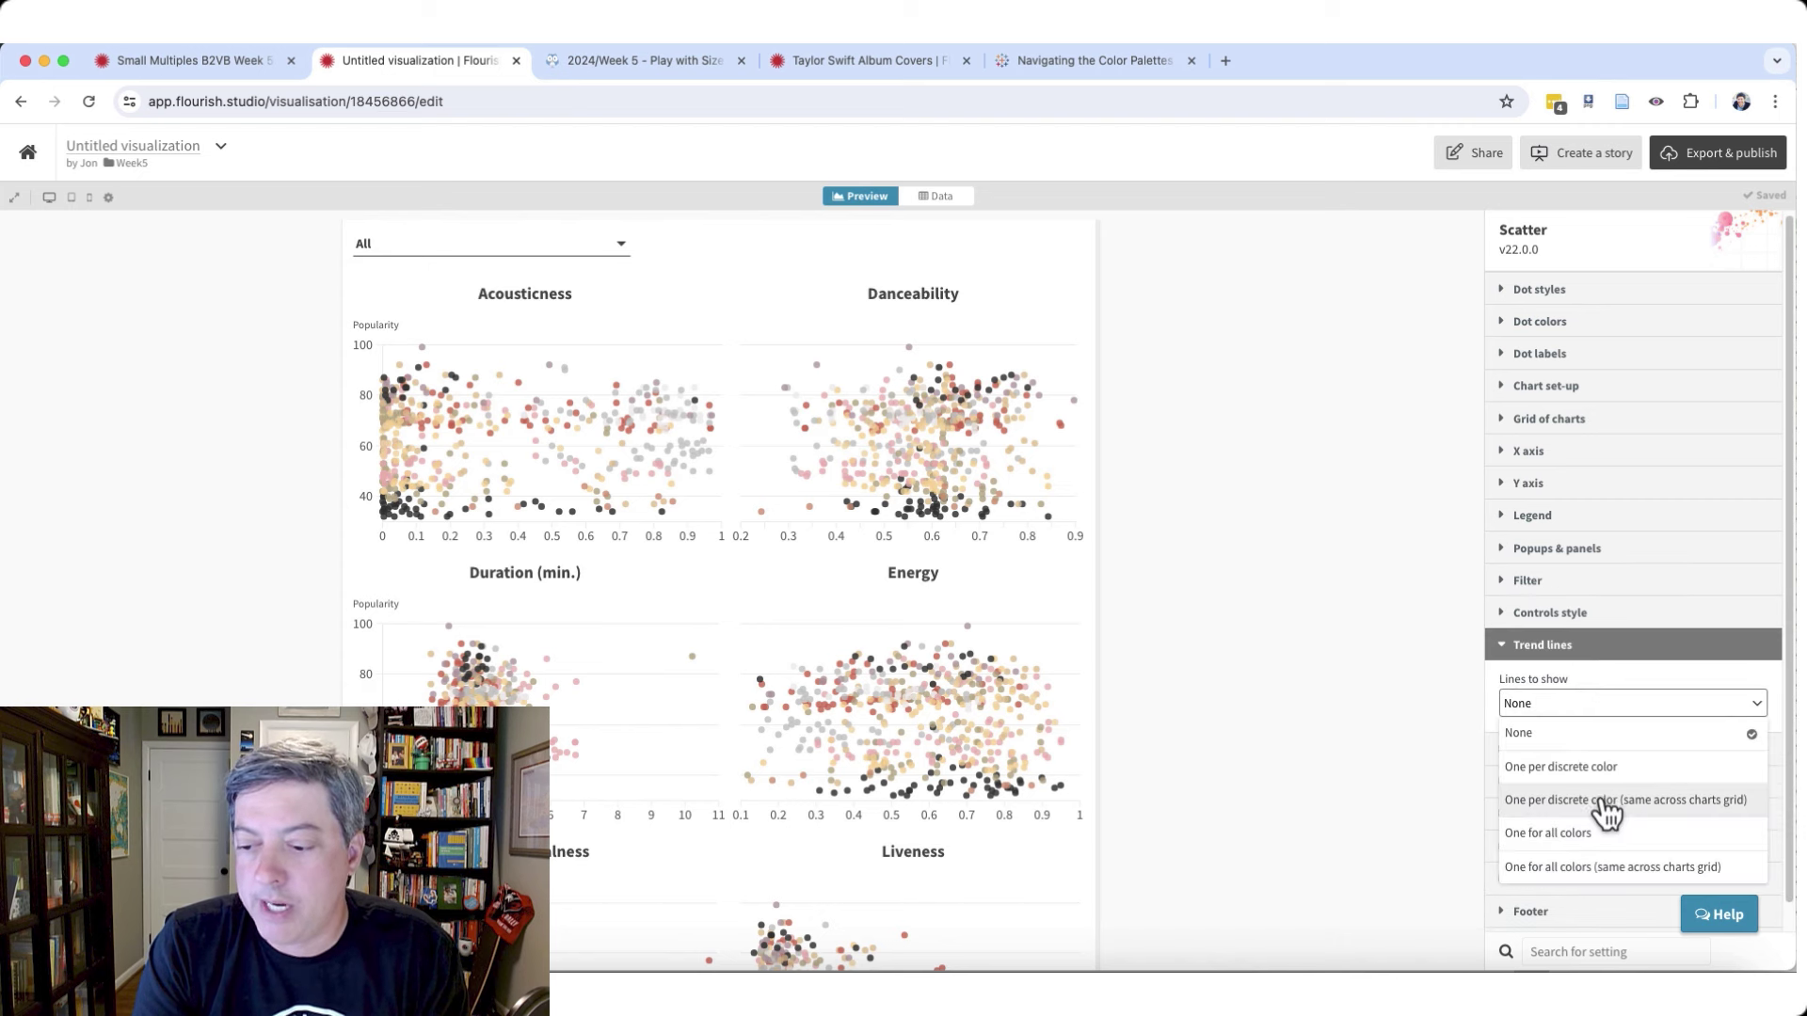
{"action": "left_click", "coordinate": [1564, 768]}
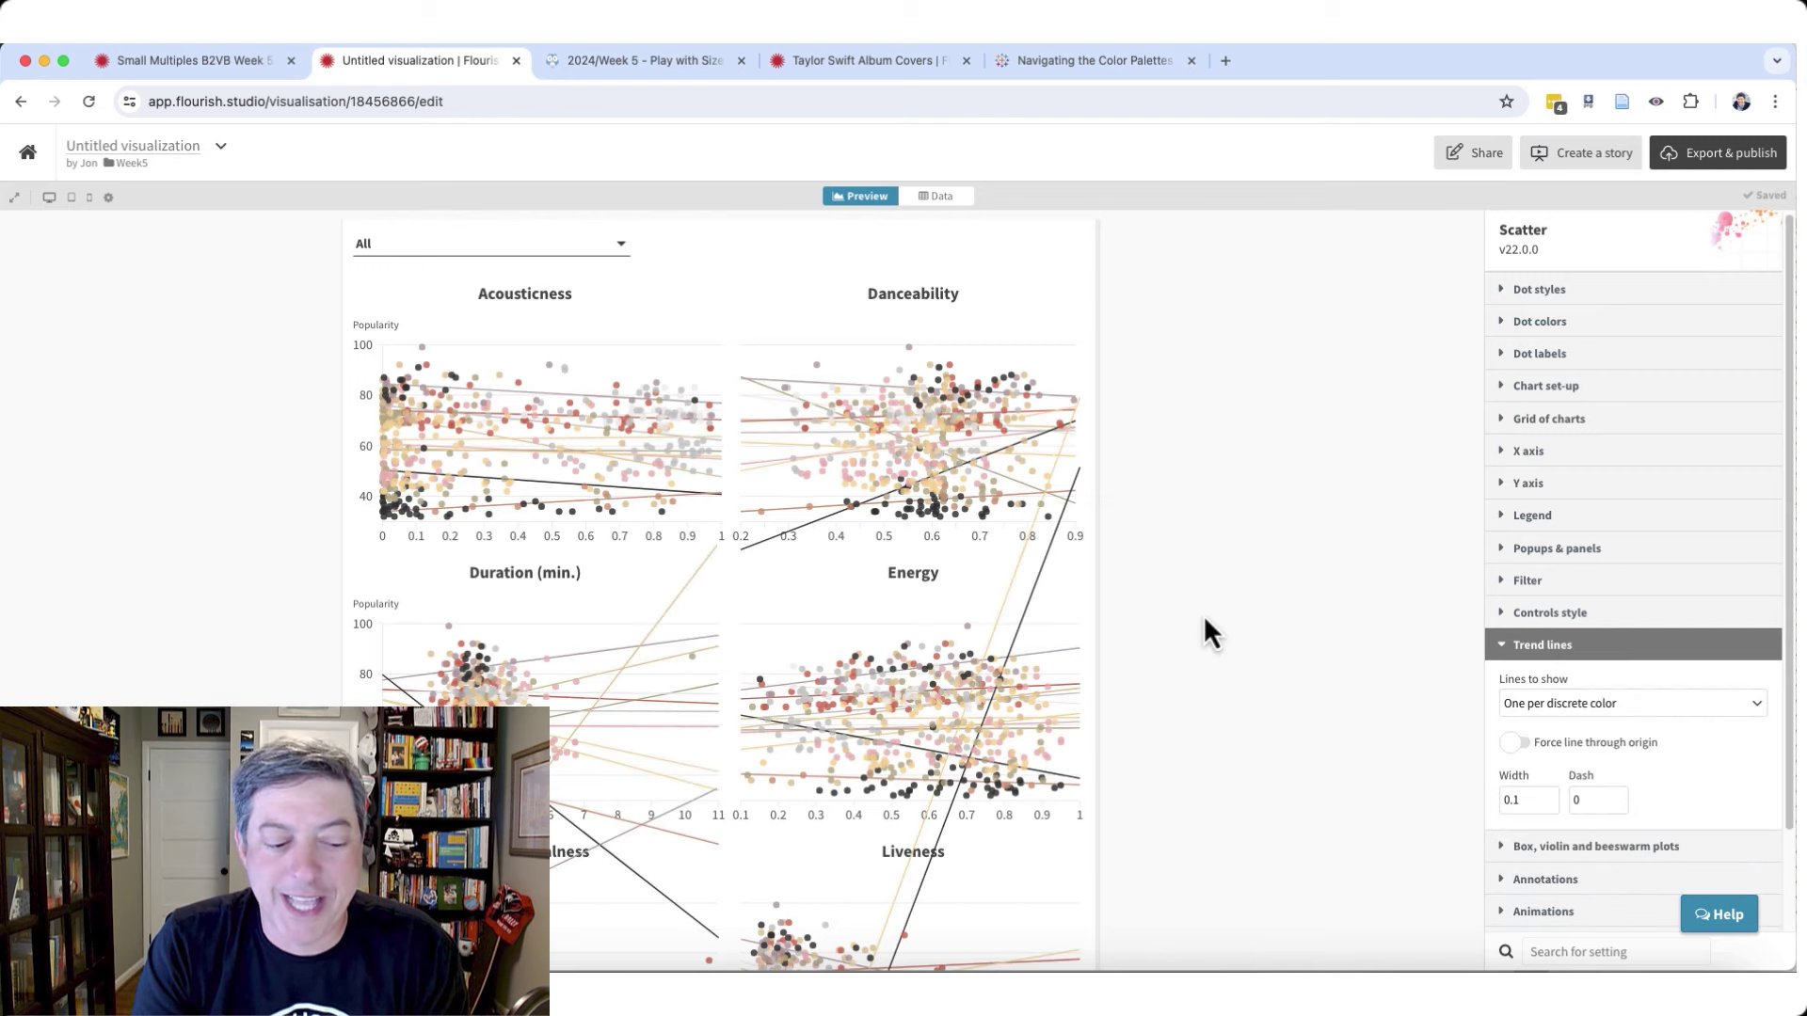
{"action": "scroll", "coordinate": [1204, 620], "scroll_direction": "down", "scroll_amount": 3}
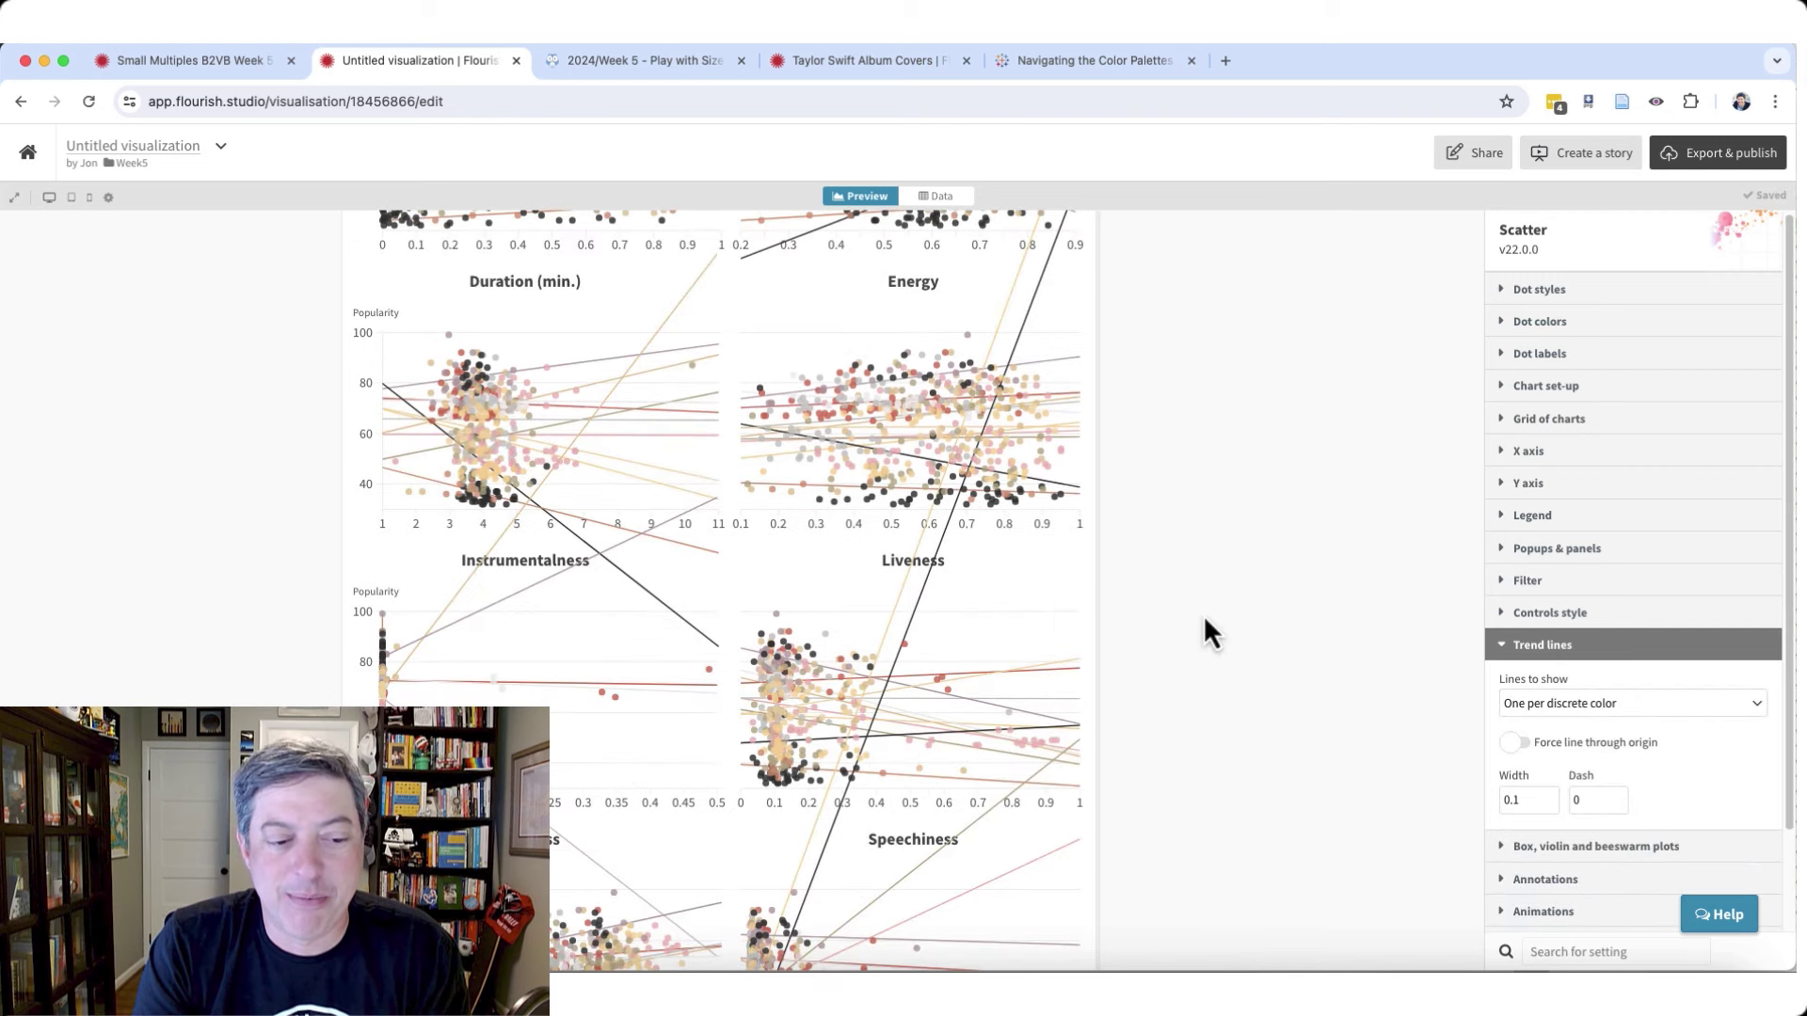
- Switch the trend lines from one per discrete color to one for all colors
{"action": "scroll", "coordinate": [1203, 614], "scroll_direction": "up", "scroll_amount": 1}
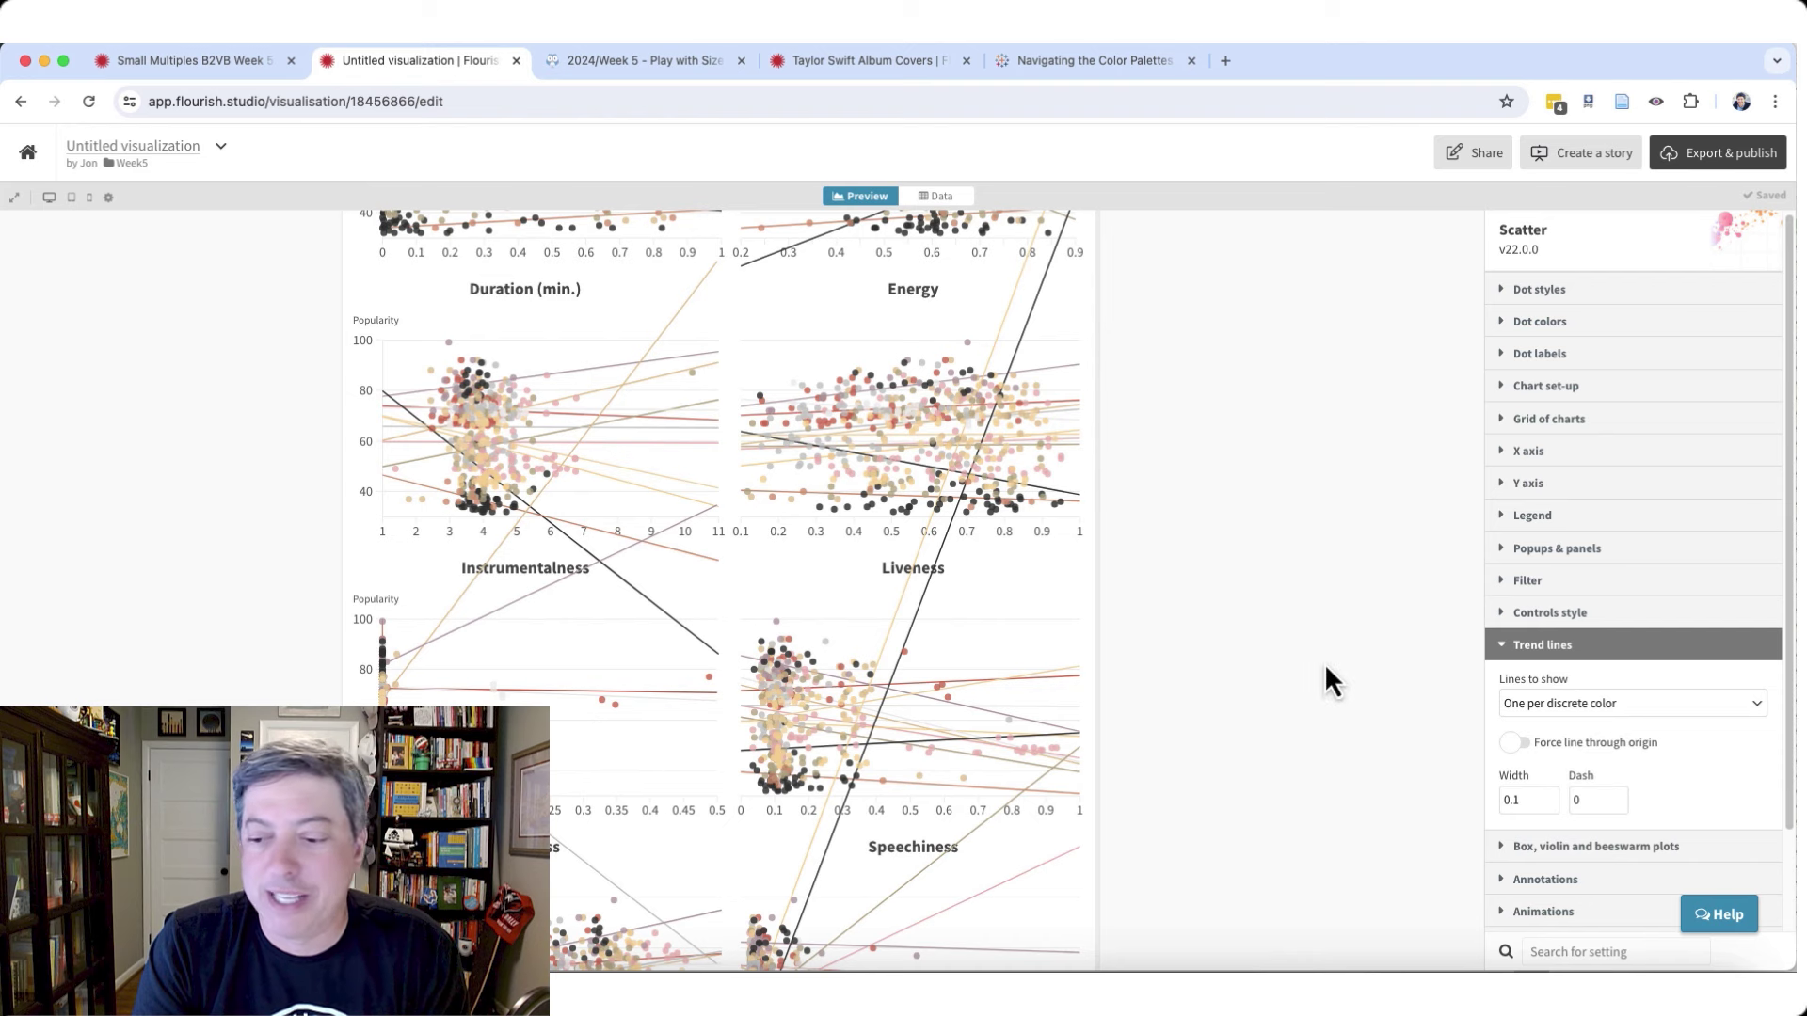
{"action": "scroll", "coordinate": [1327, 664], "scroll_direction": "up", "scroll_amount": 2}
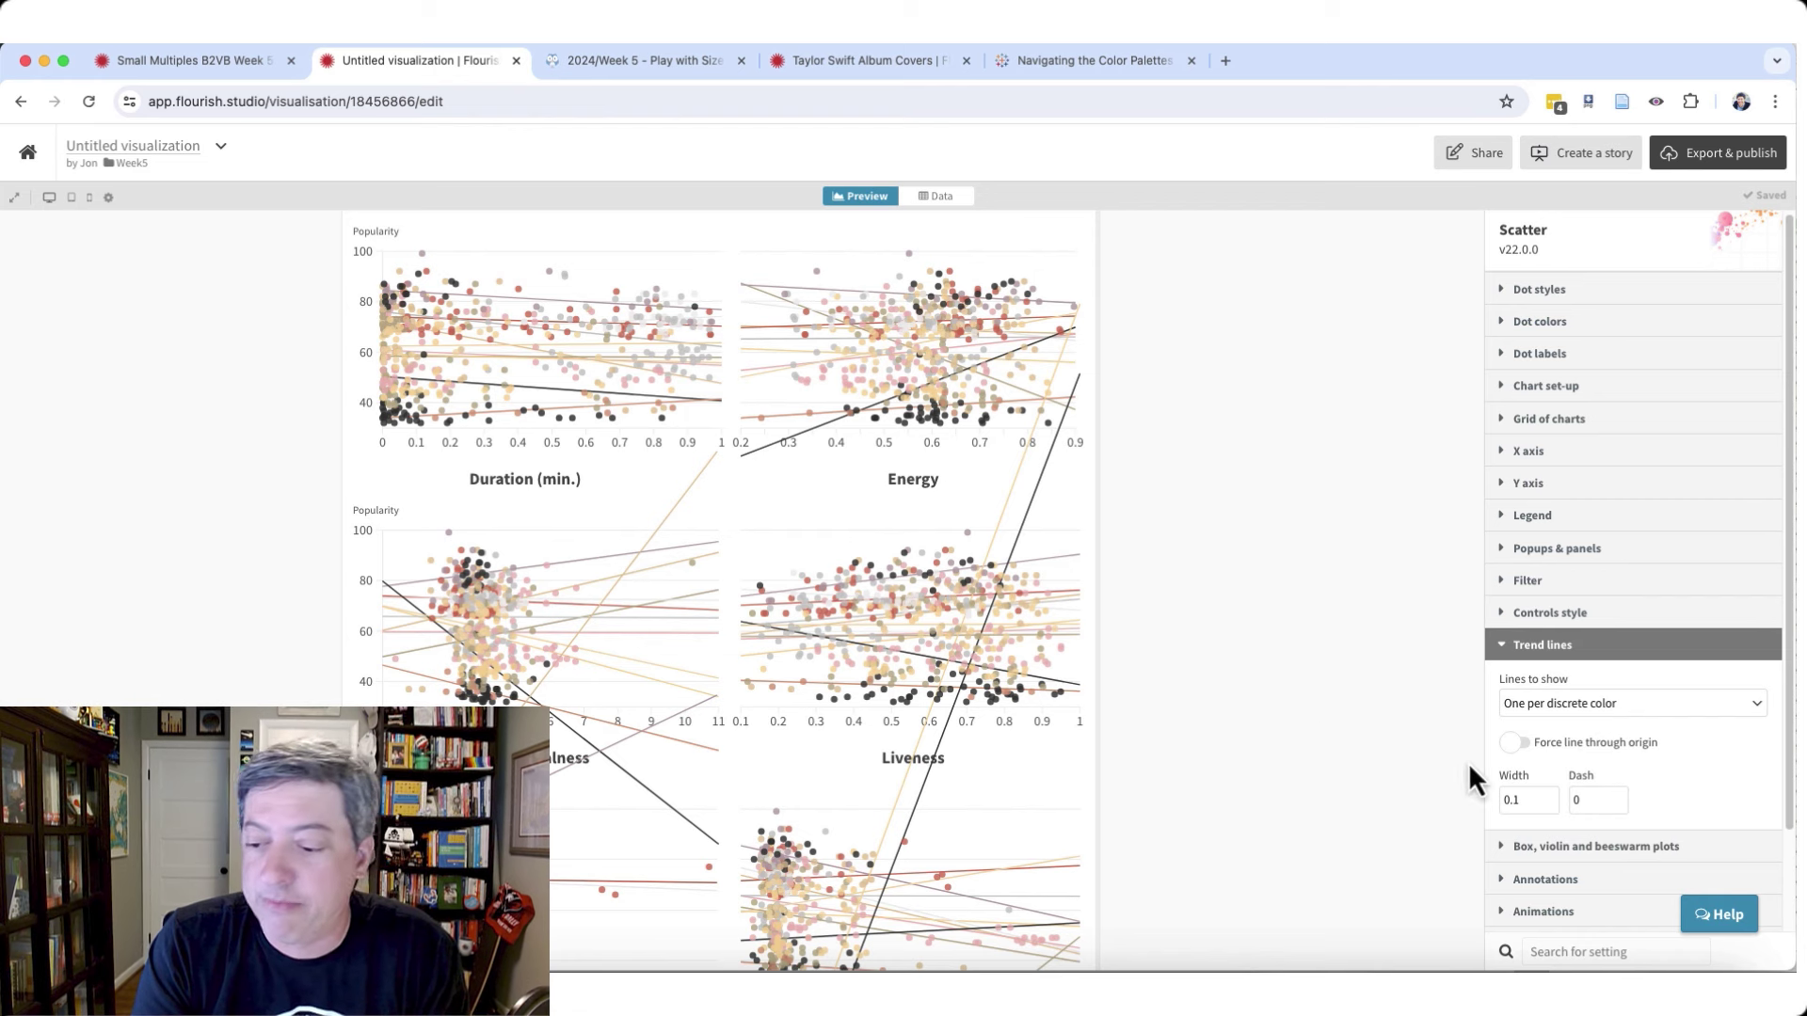
{"action": "left_click", "coordinate": [1532, 703]}
{"action": "left_click", "coordinate": [1541, 832]}
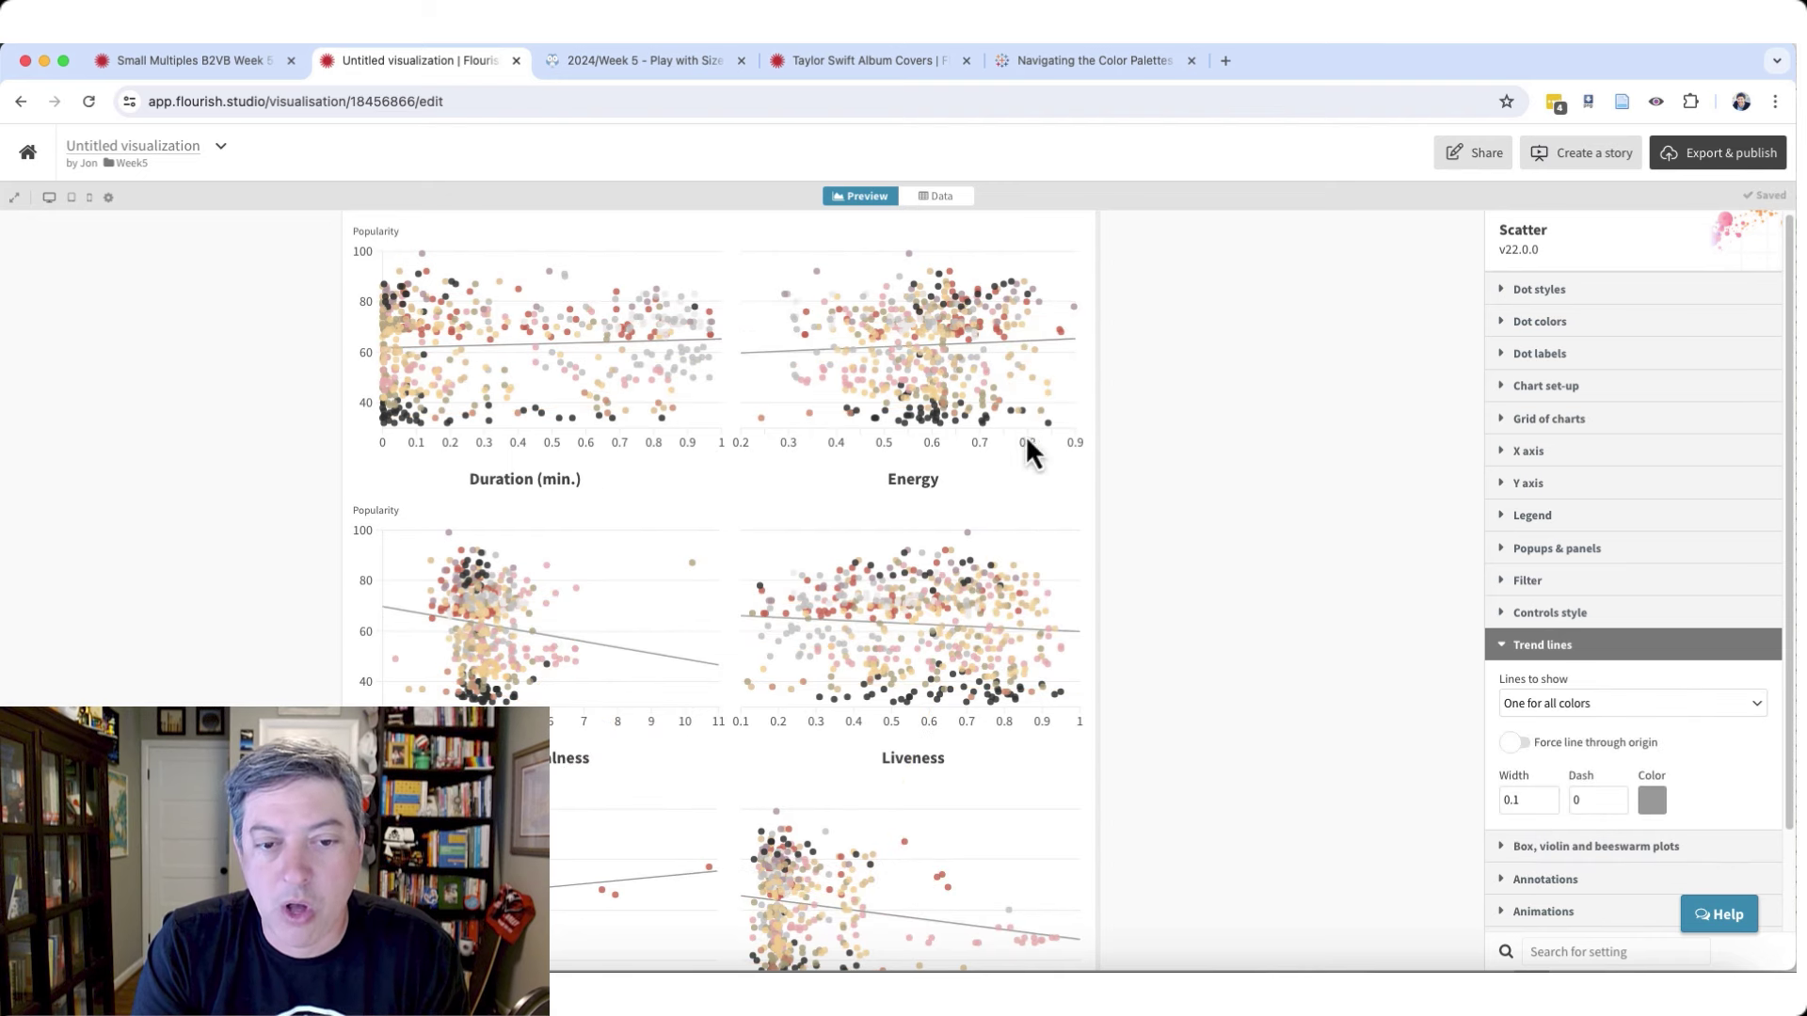
- Darken the single trend line's color to a deeper gray
{"action": "left_click", "coordinate": [1648, 801]}
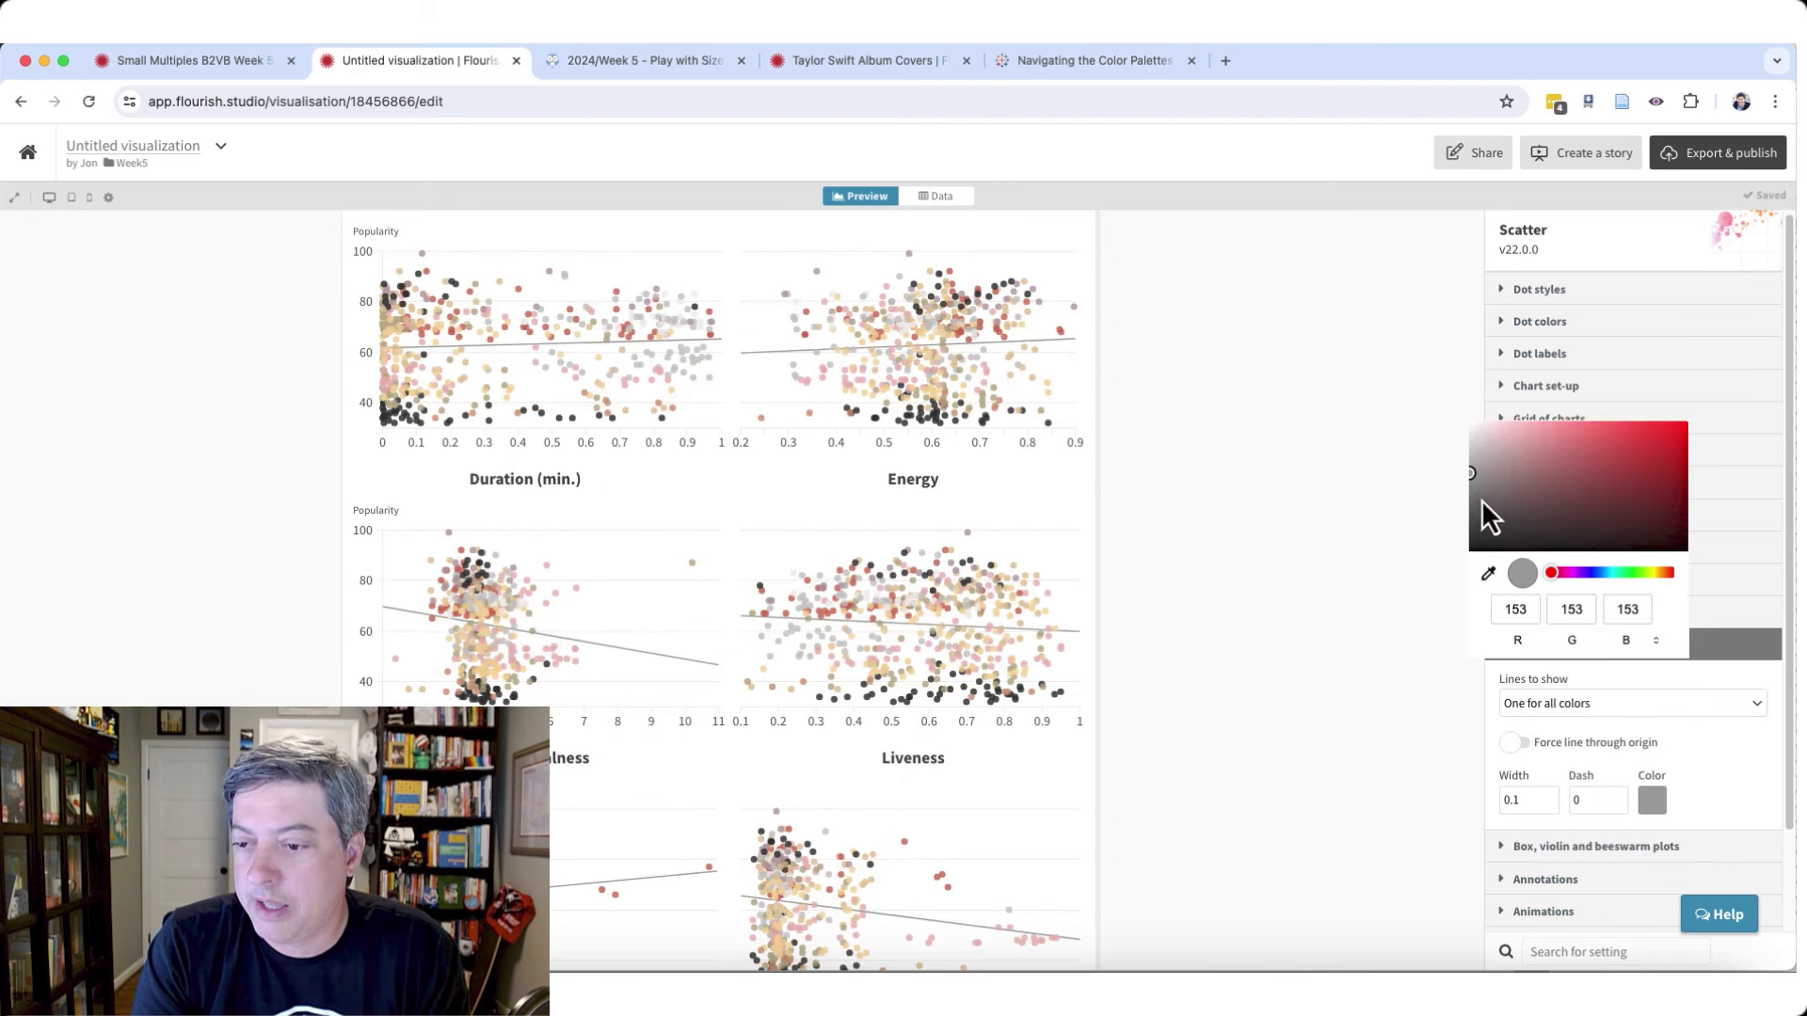
{"action": "left_click", "coordinate": [1469, 494]}
{"action": "left_click", "coordinate": [1426, 611]}
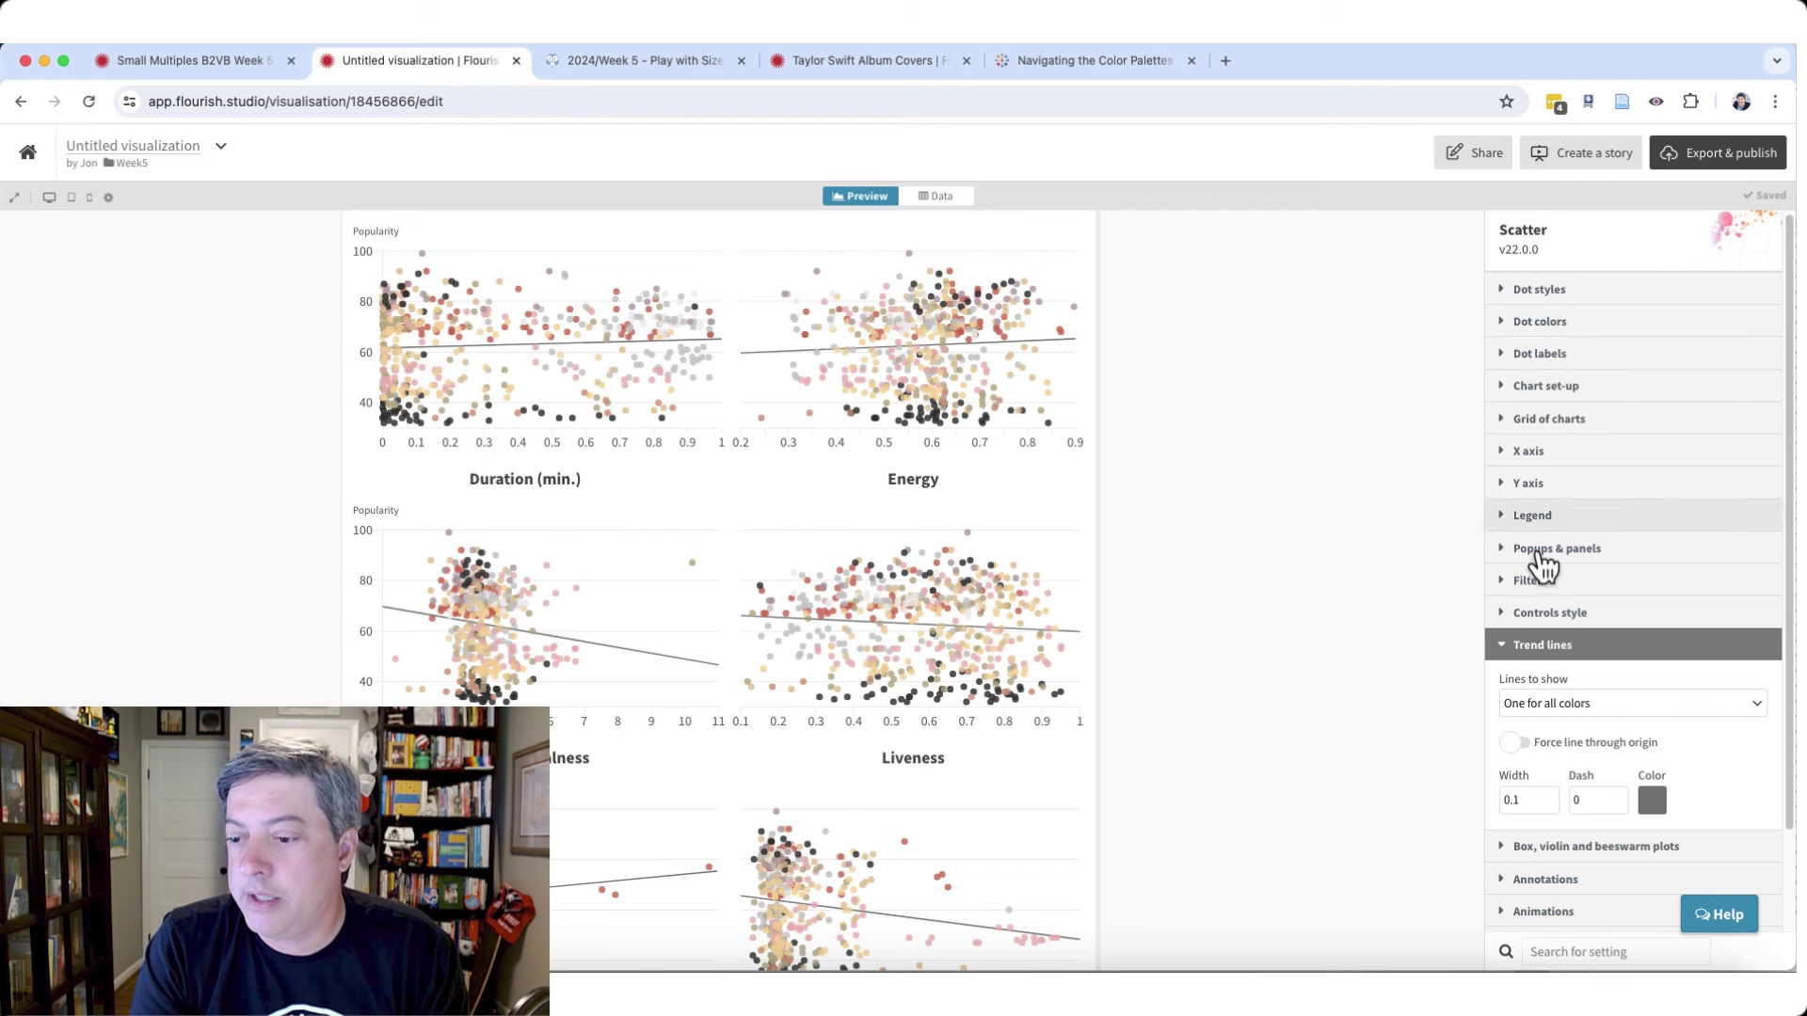
{"action": "left_click", "coordinate": [1548, 647]}
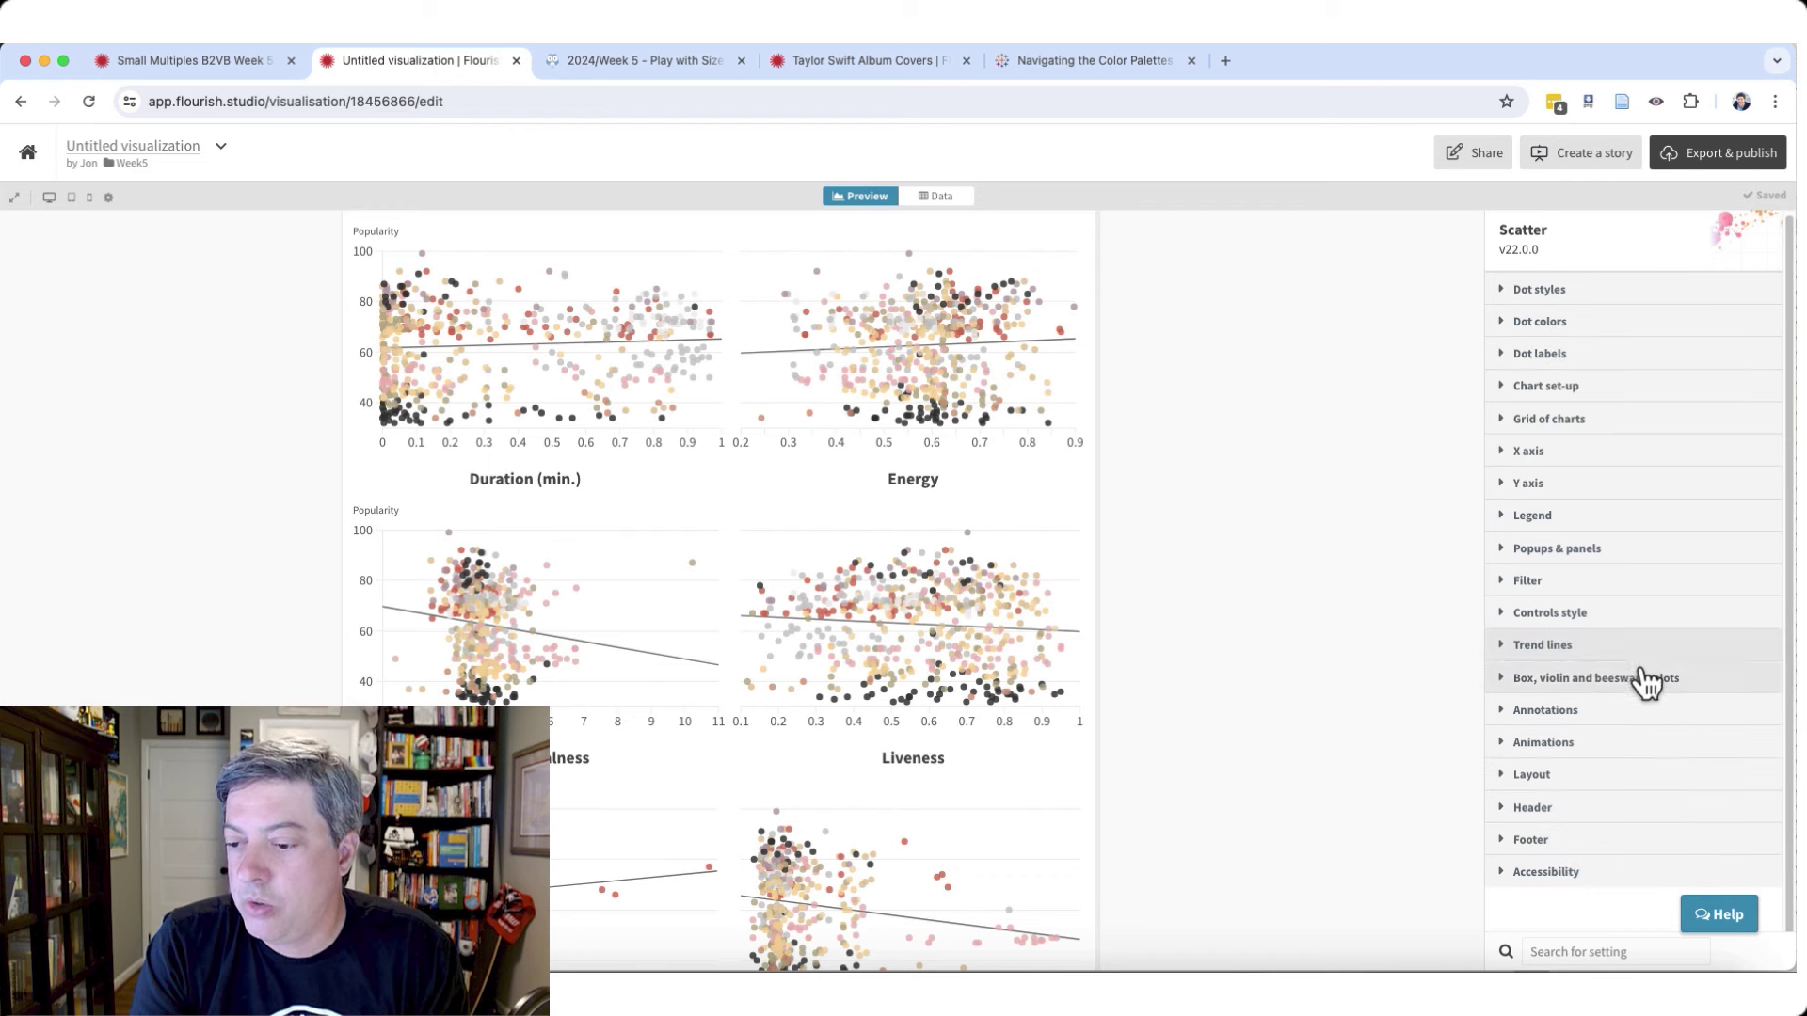
- Set the layout's main font to Coda and check it across the grid of charts
{"action": "left_click", "coordinate": [1570, 781]}
{"action": "left_click", "coordinate": [1580, 487]}
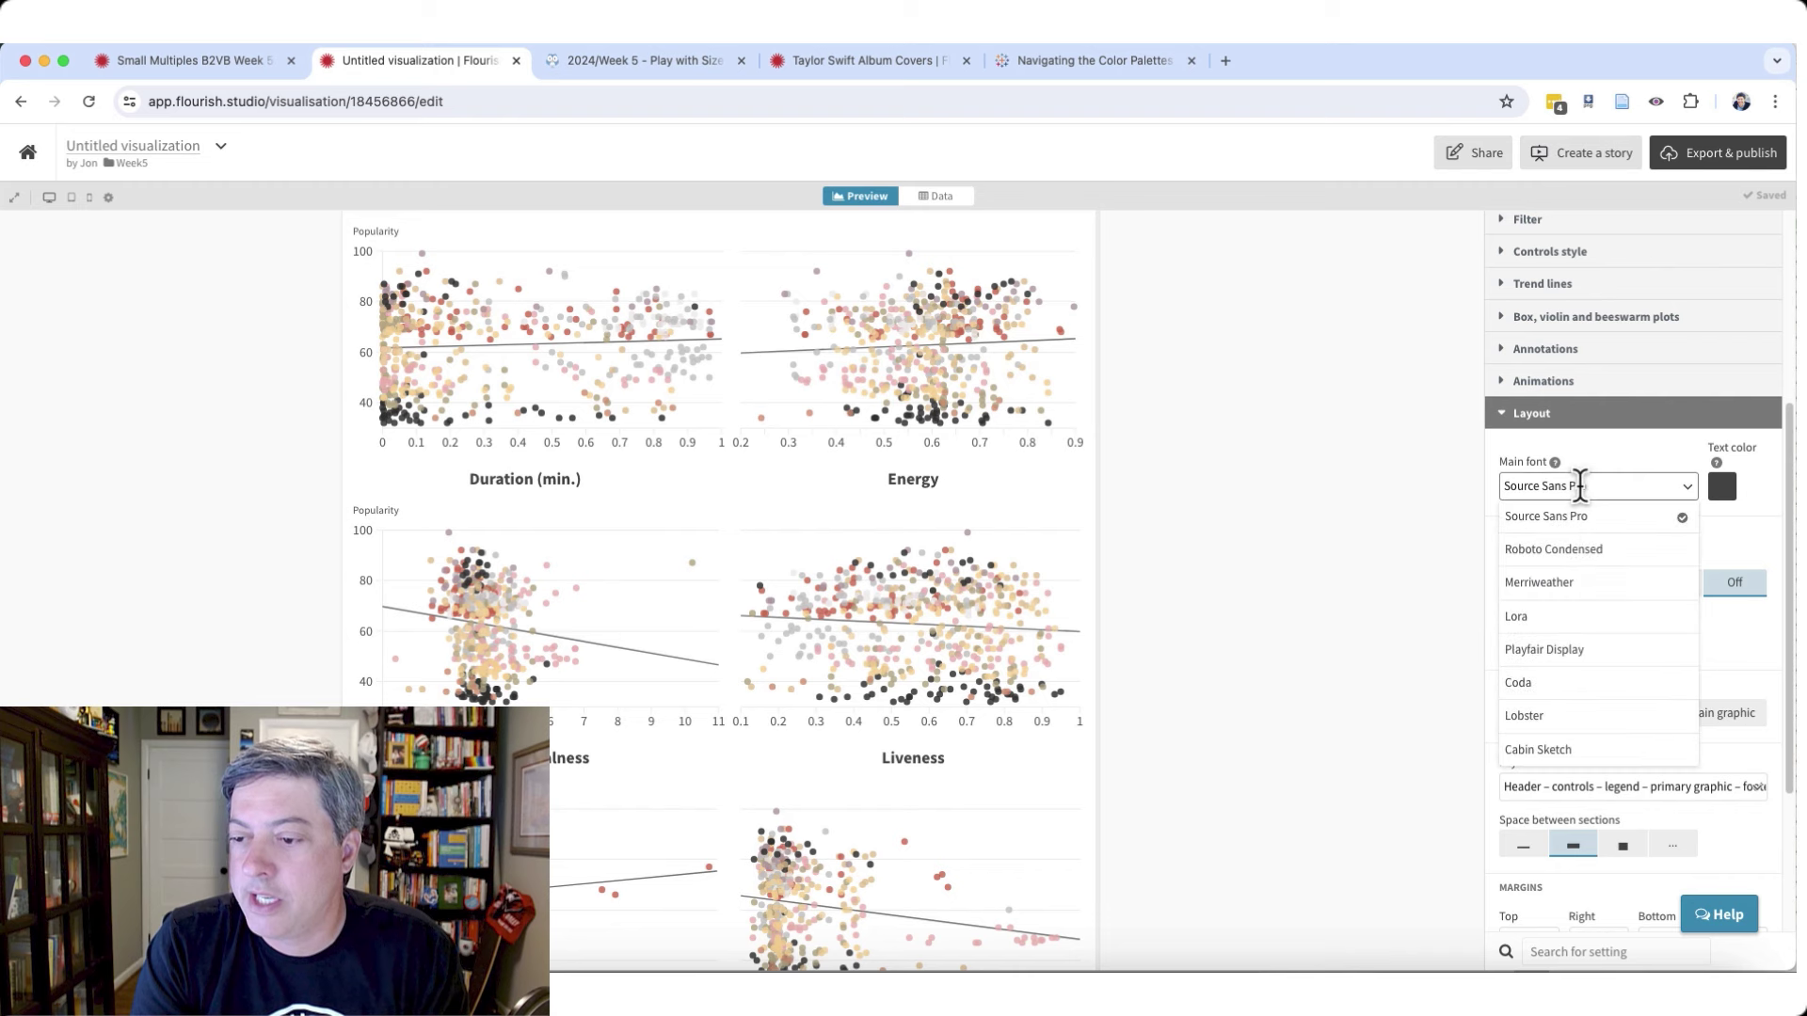
{"action": "left_click", "coordinate": [1534, 685]}
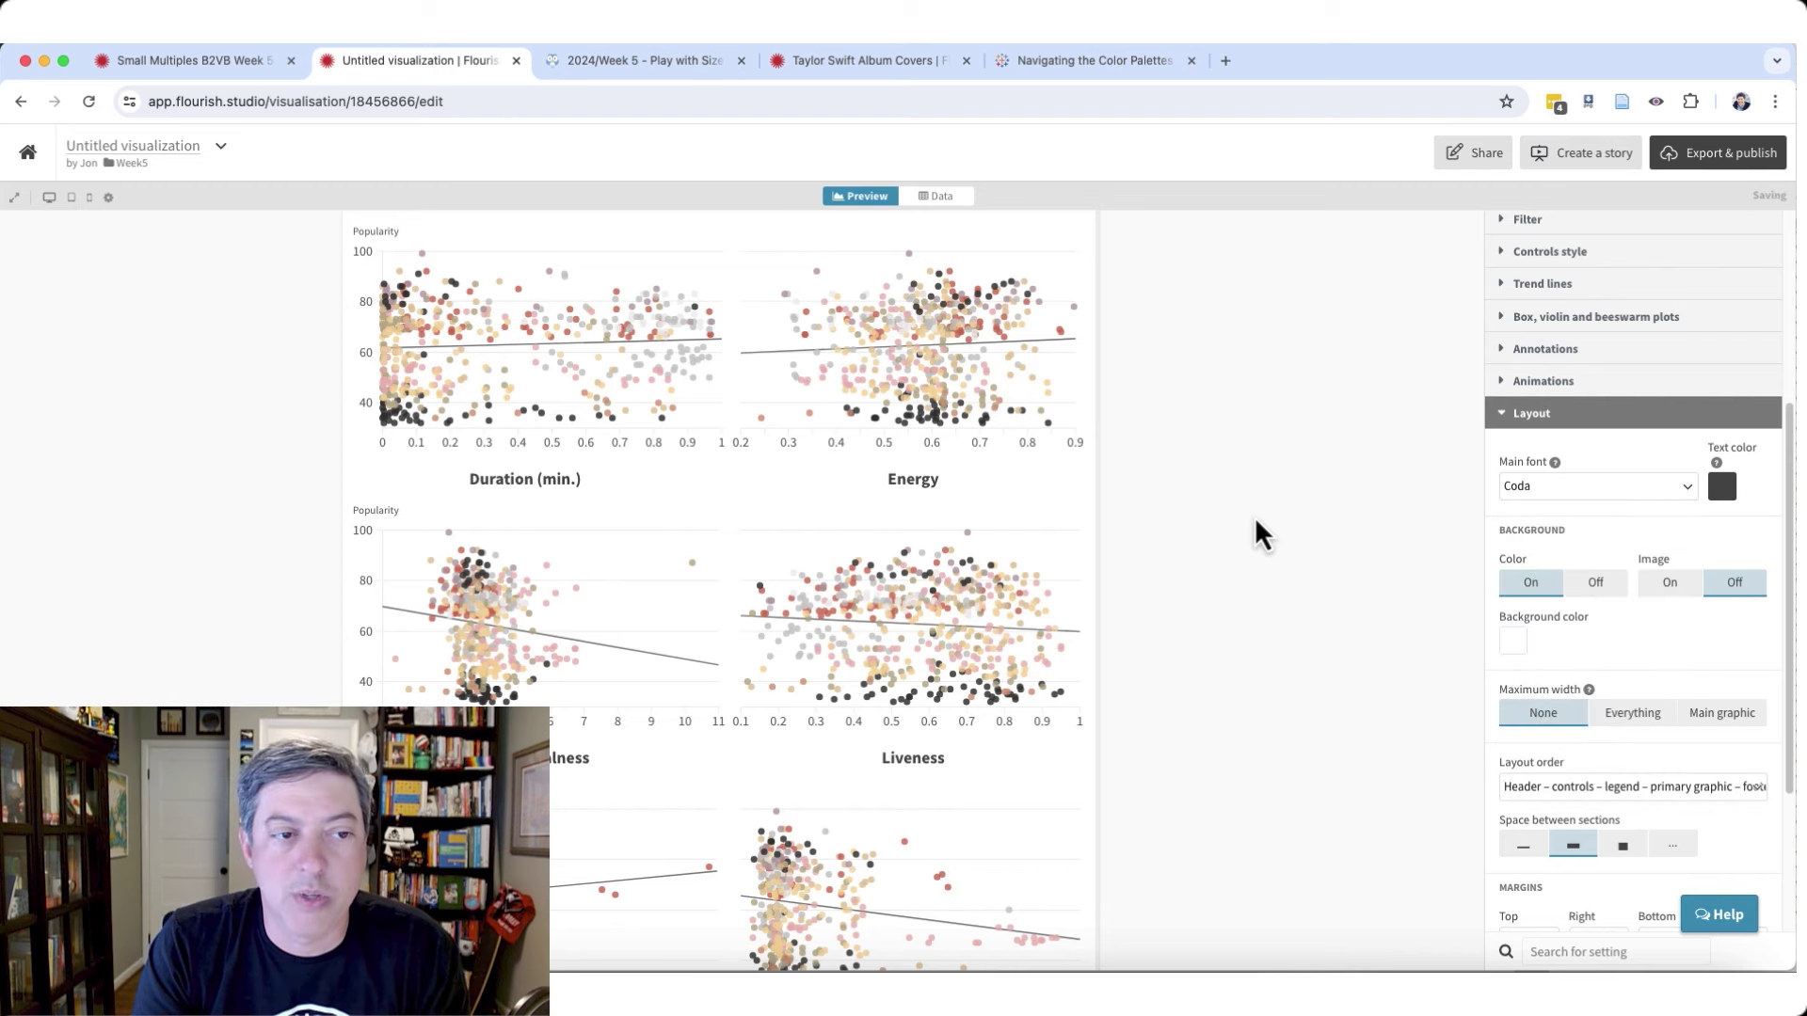
{"action": "scroll", "coordinate": [1204, 532], "scroll_direction": "up", "scroll_amount": 3}
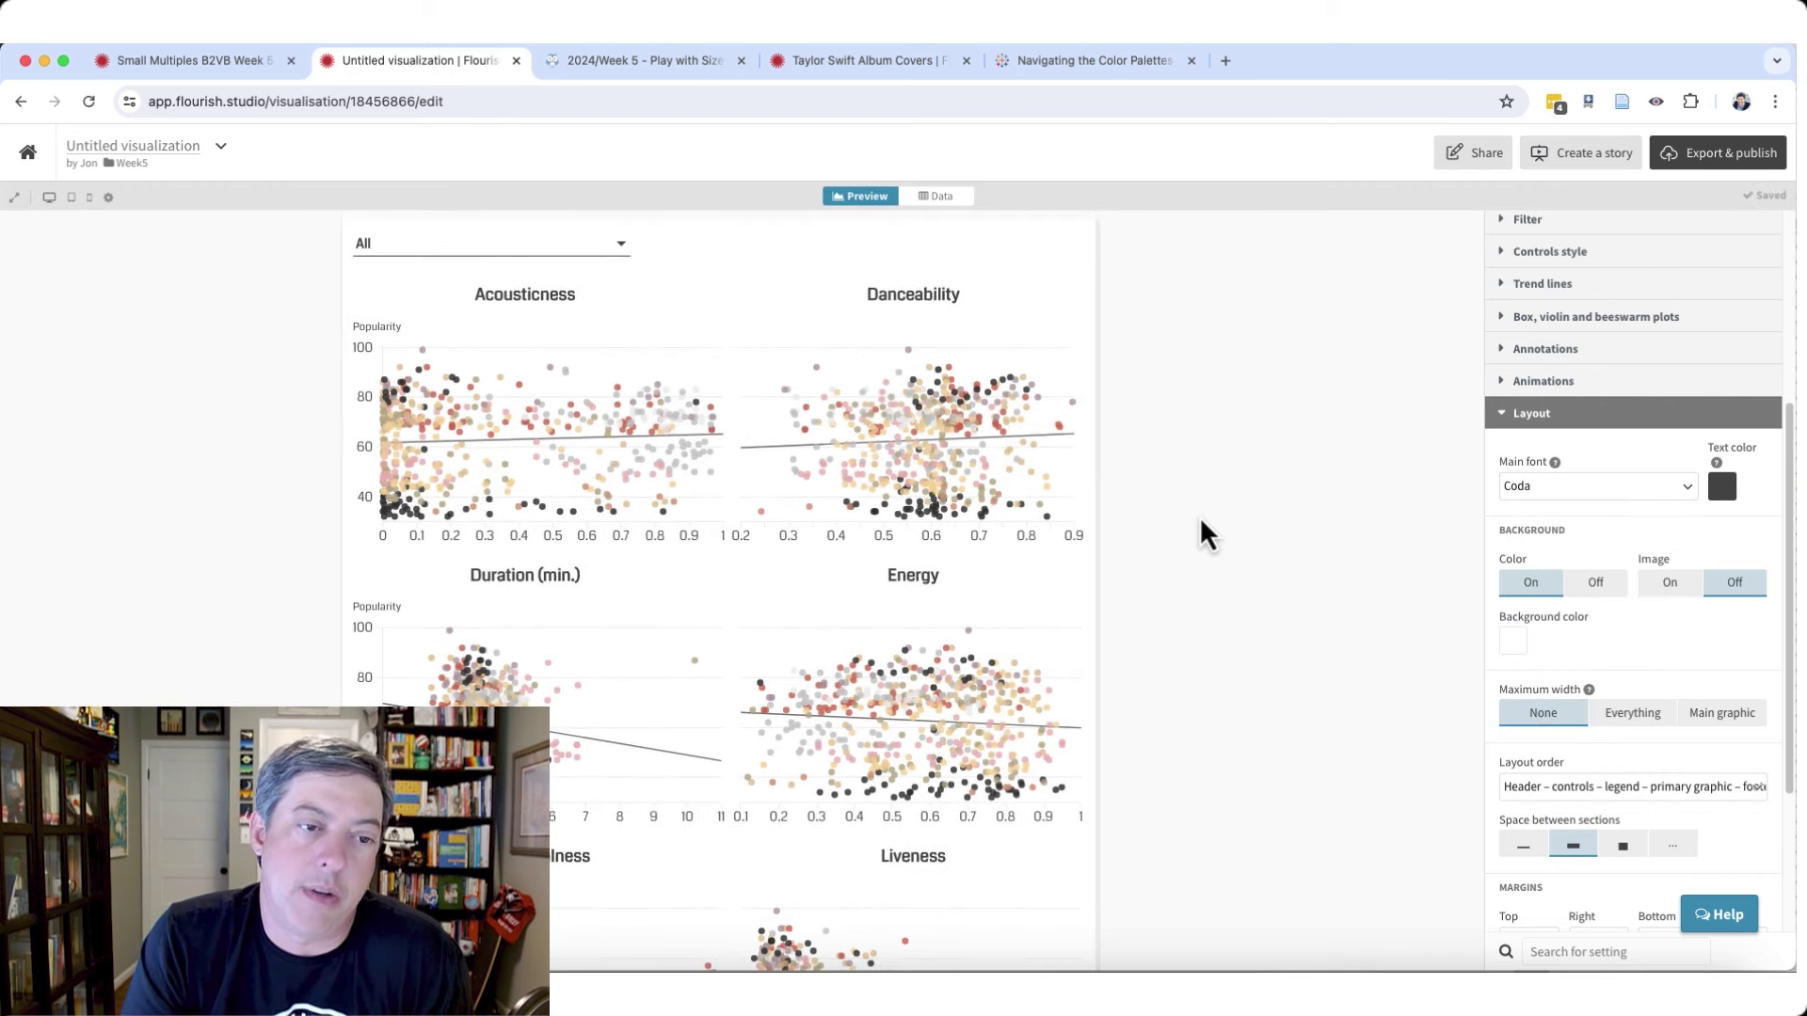
{"action": "scroll", "coordinate": [1204, 533], "scroll_direction": "down", "scroll_amount": 3}
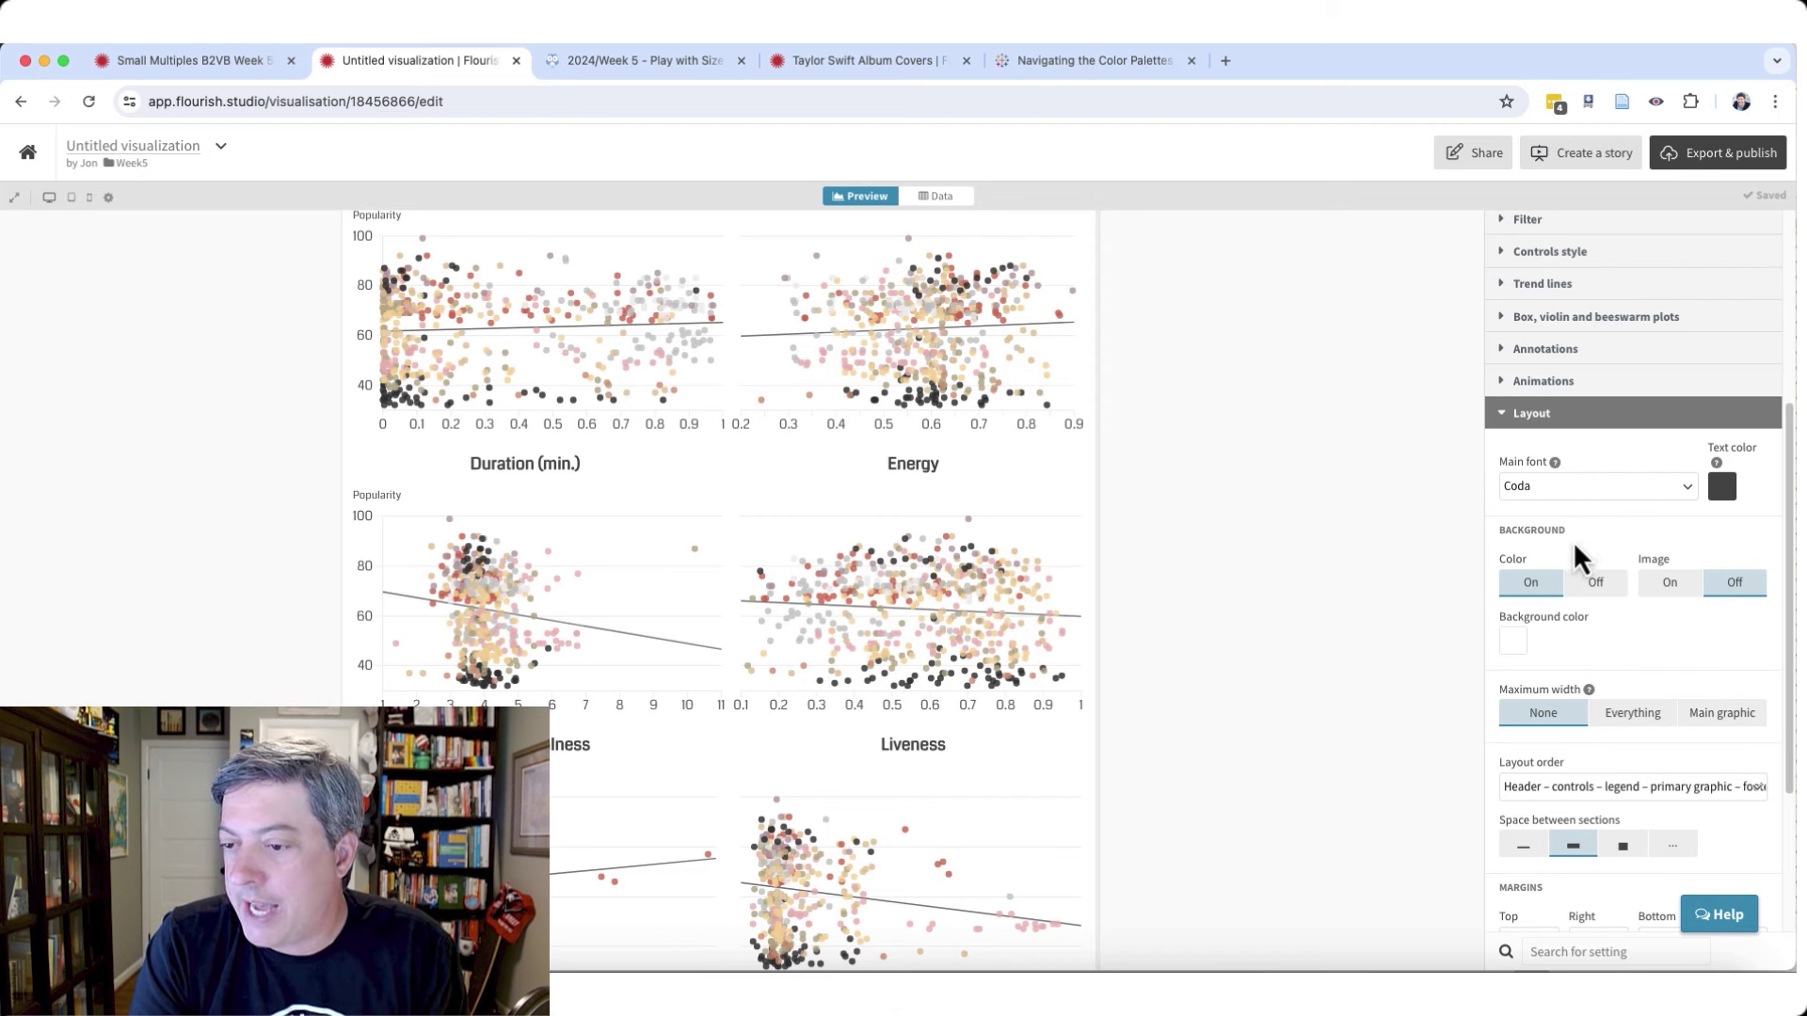
{"action": "left_click", "coordinate": [1529, 414]}
- Copy the finished chart's title, "Taylor Swift Songs through the Years", into the new chart's header title
{"action": "left_click", "coordinate": [1576, 809]}
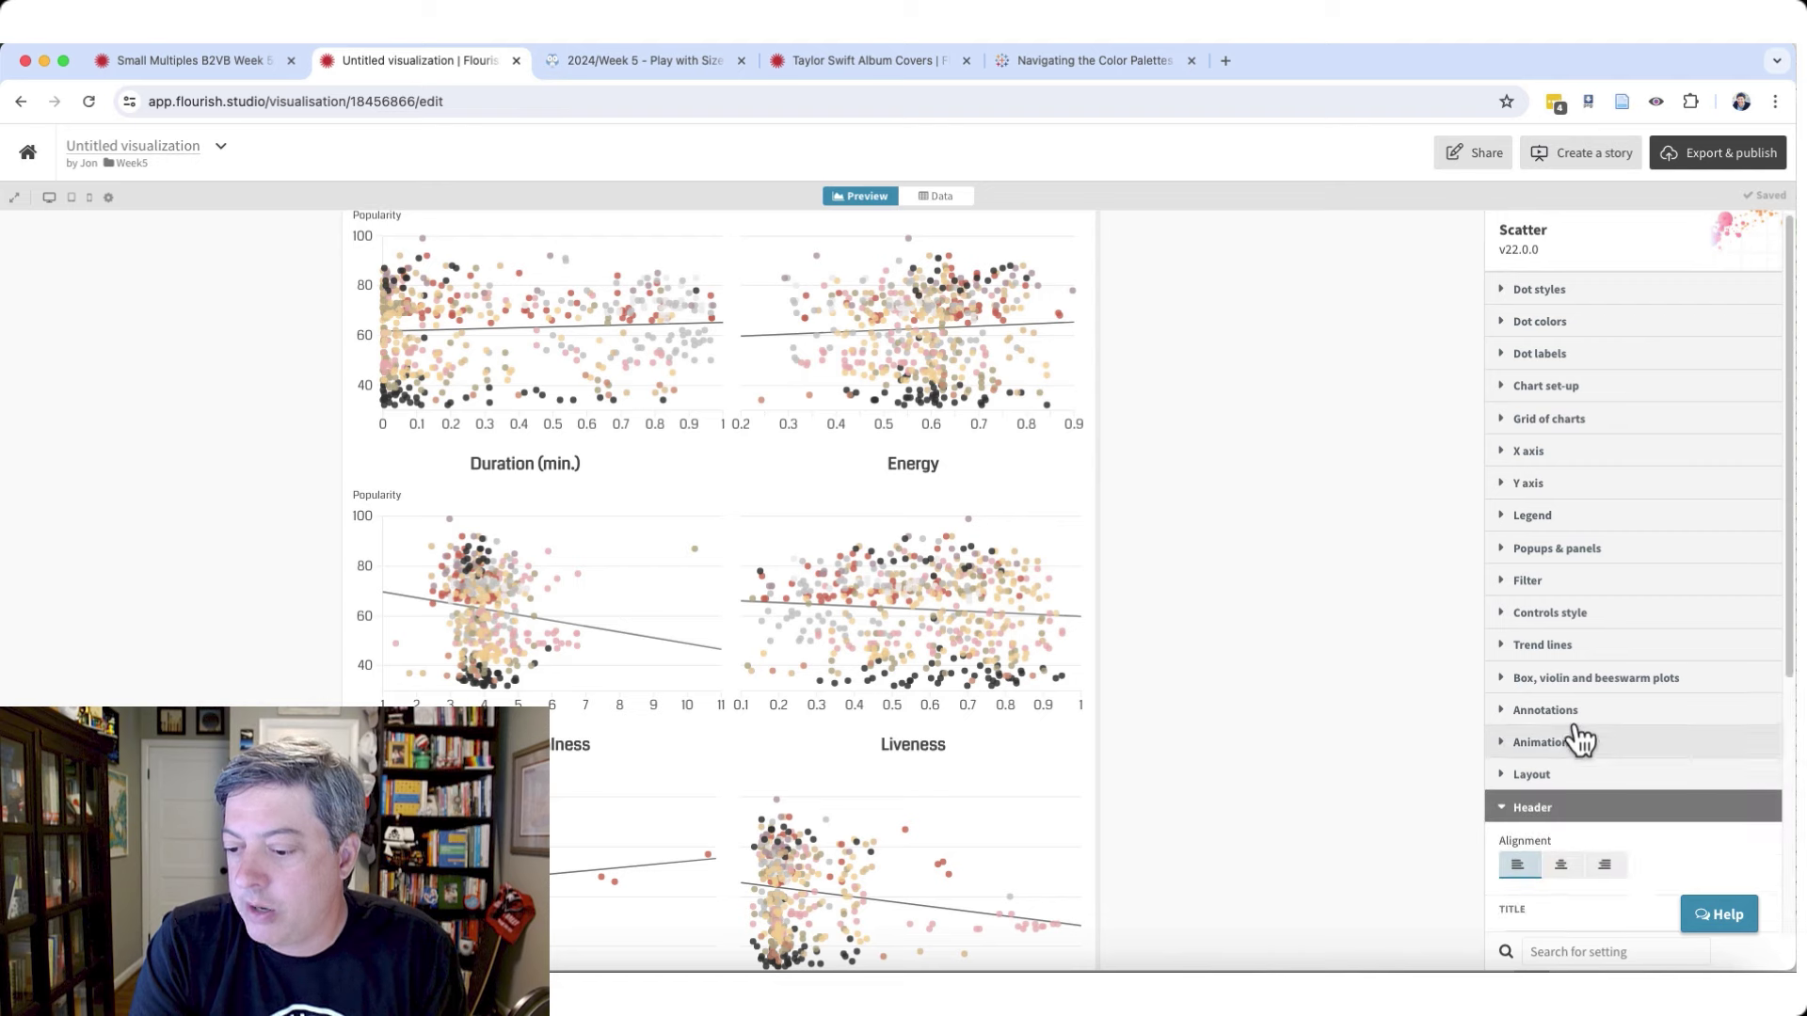
{"action": "scroll", "coordinate": [1572, 729], "scroll_direction": "down", "scroll_amount": 3}
{"action": "left_click", "coordinate": [1549, 663]}
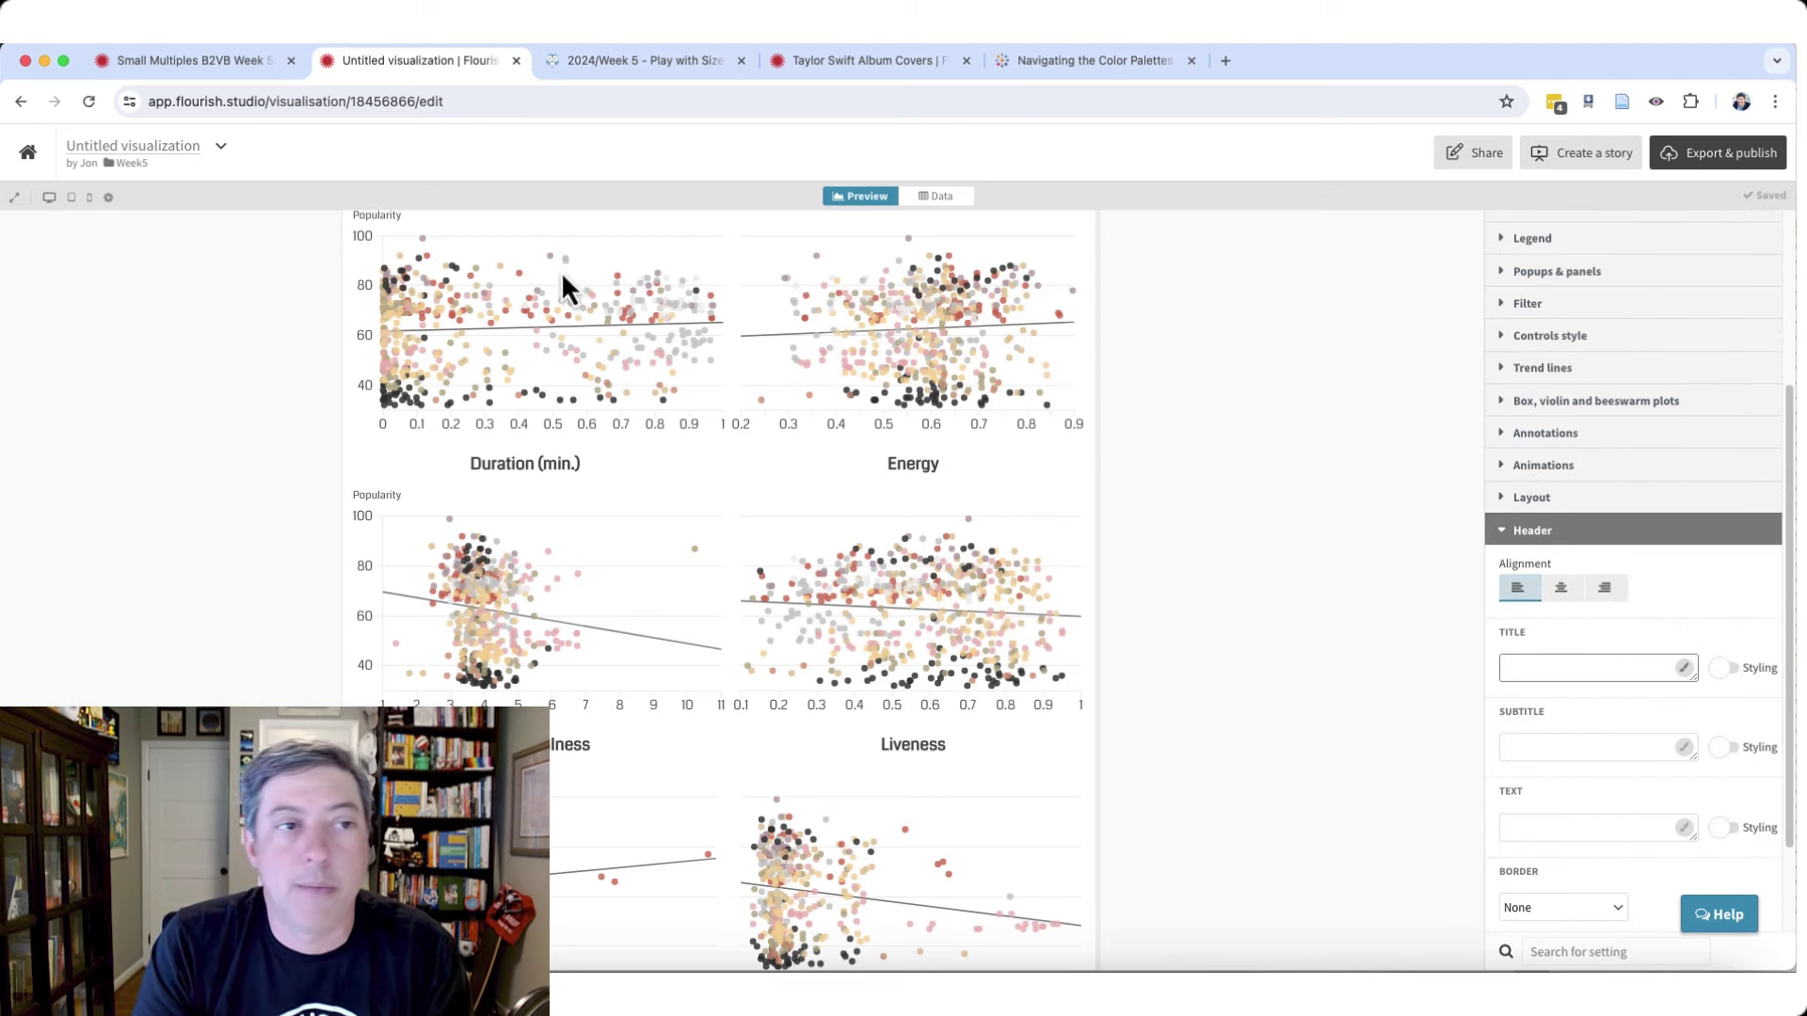
{"action": "left_click", "coordinate": [250, 74]}
{"action": "triple_click", "coordinate": [417, 245]}
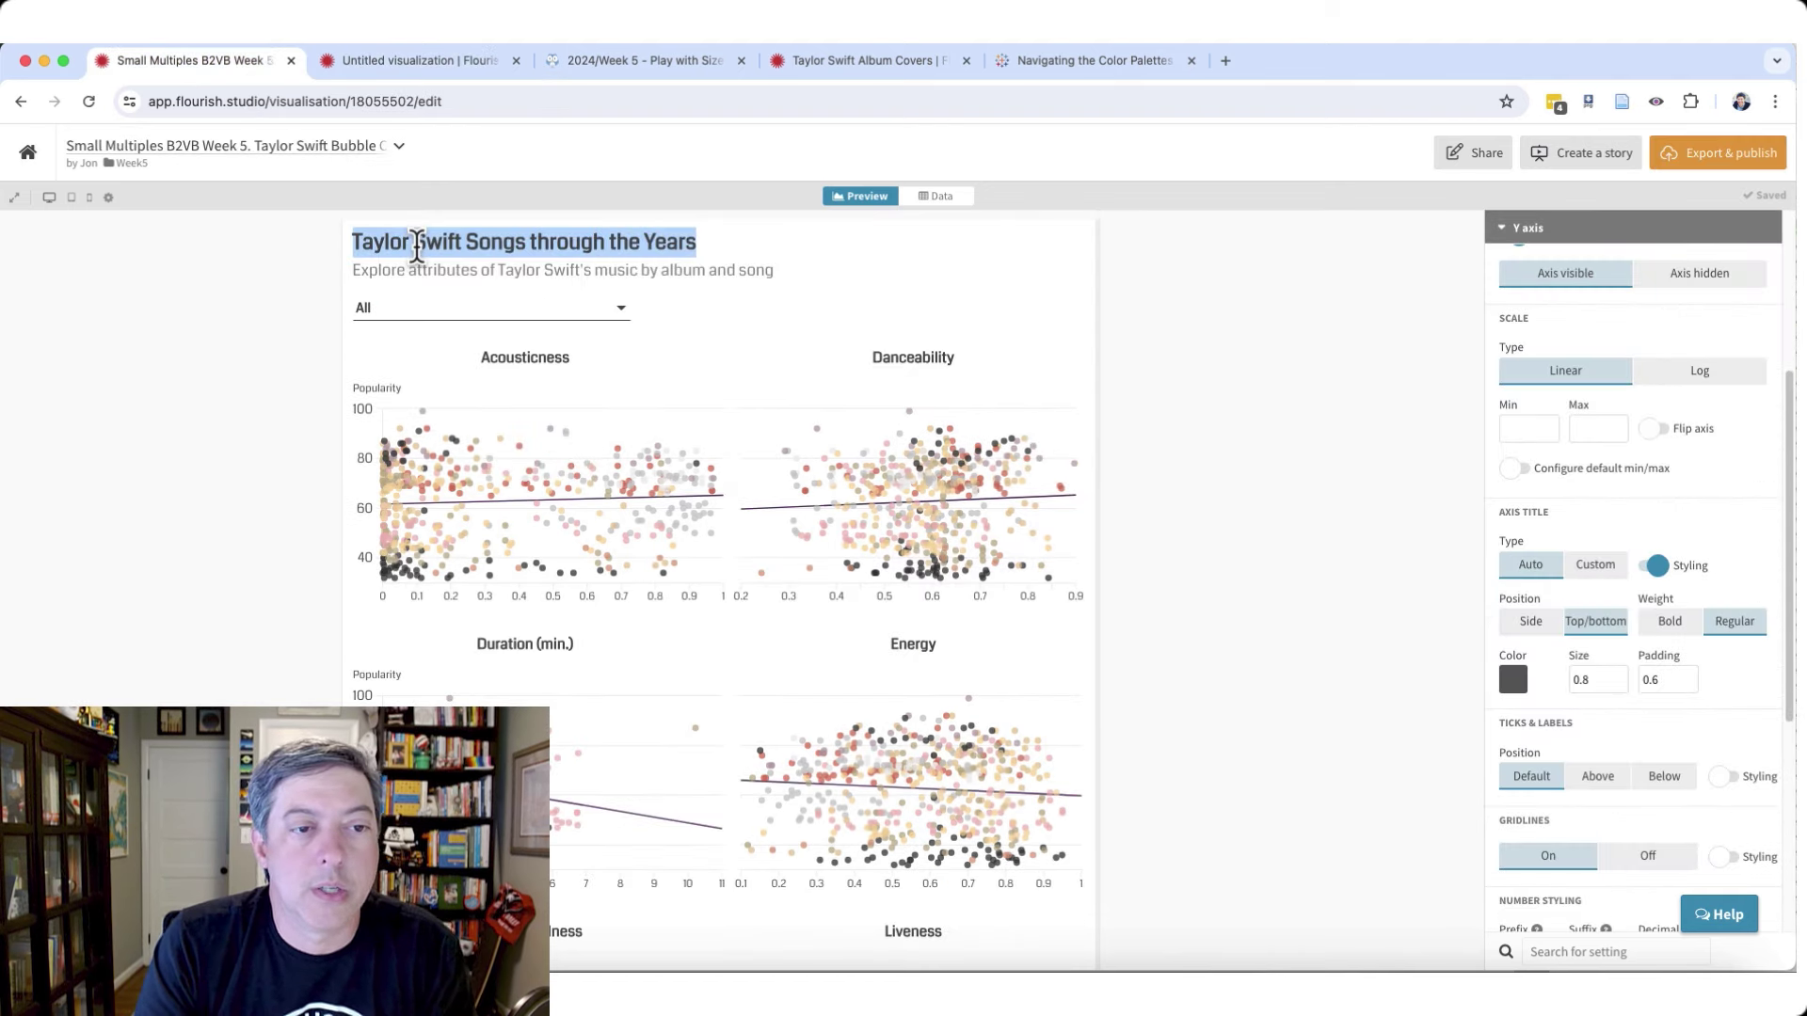
{"action": "left_click", "coordinate": [465, 69]}
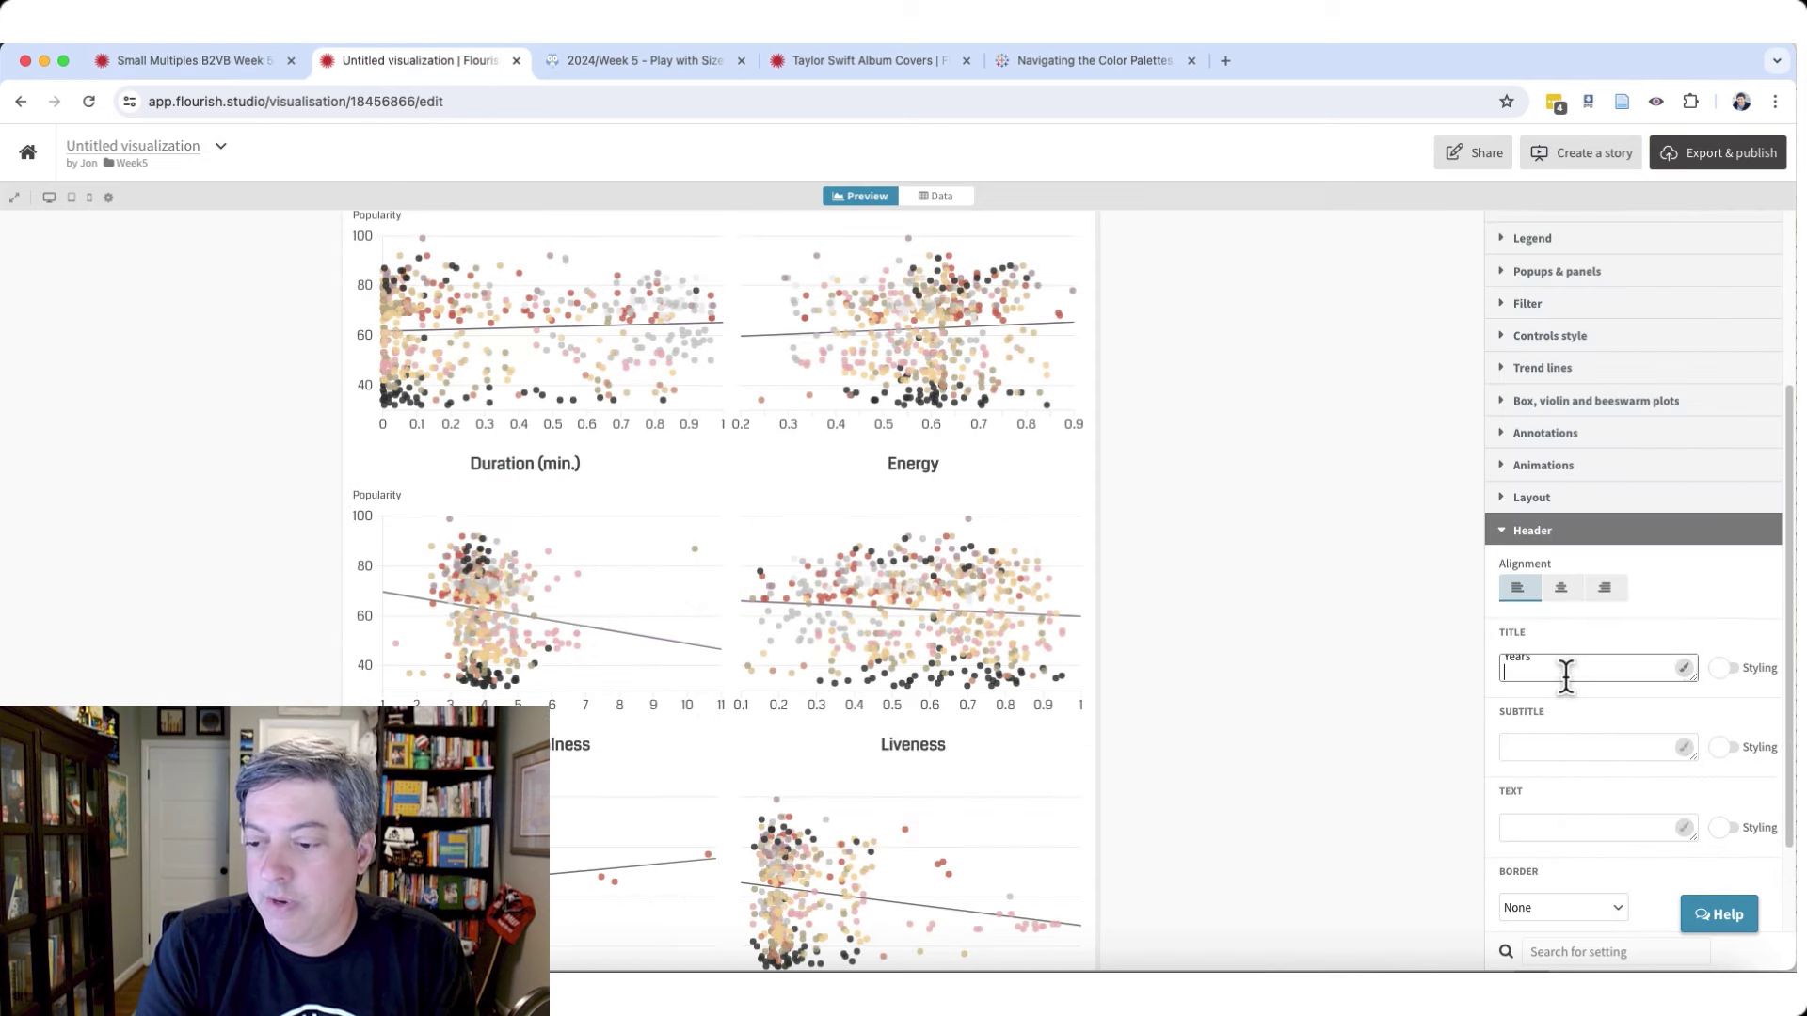
{"action": "left_click", "coordinate": [1396, 691]}
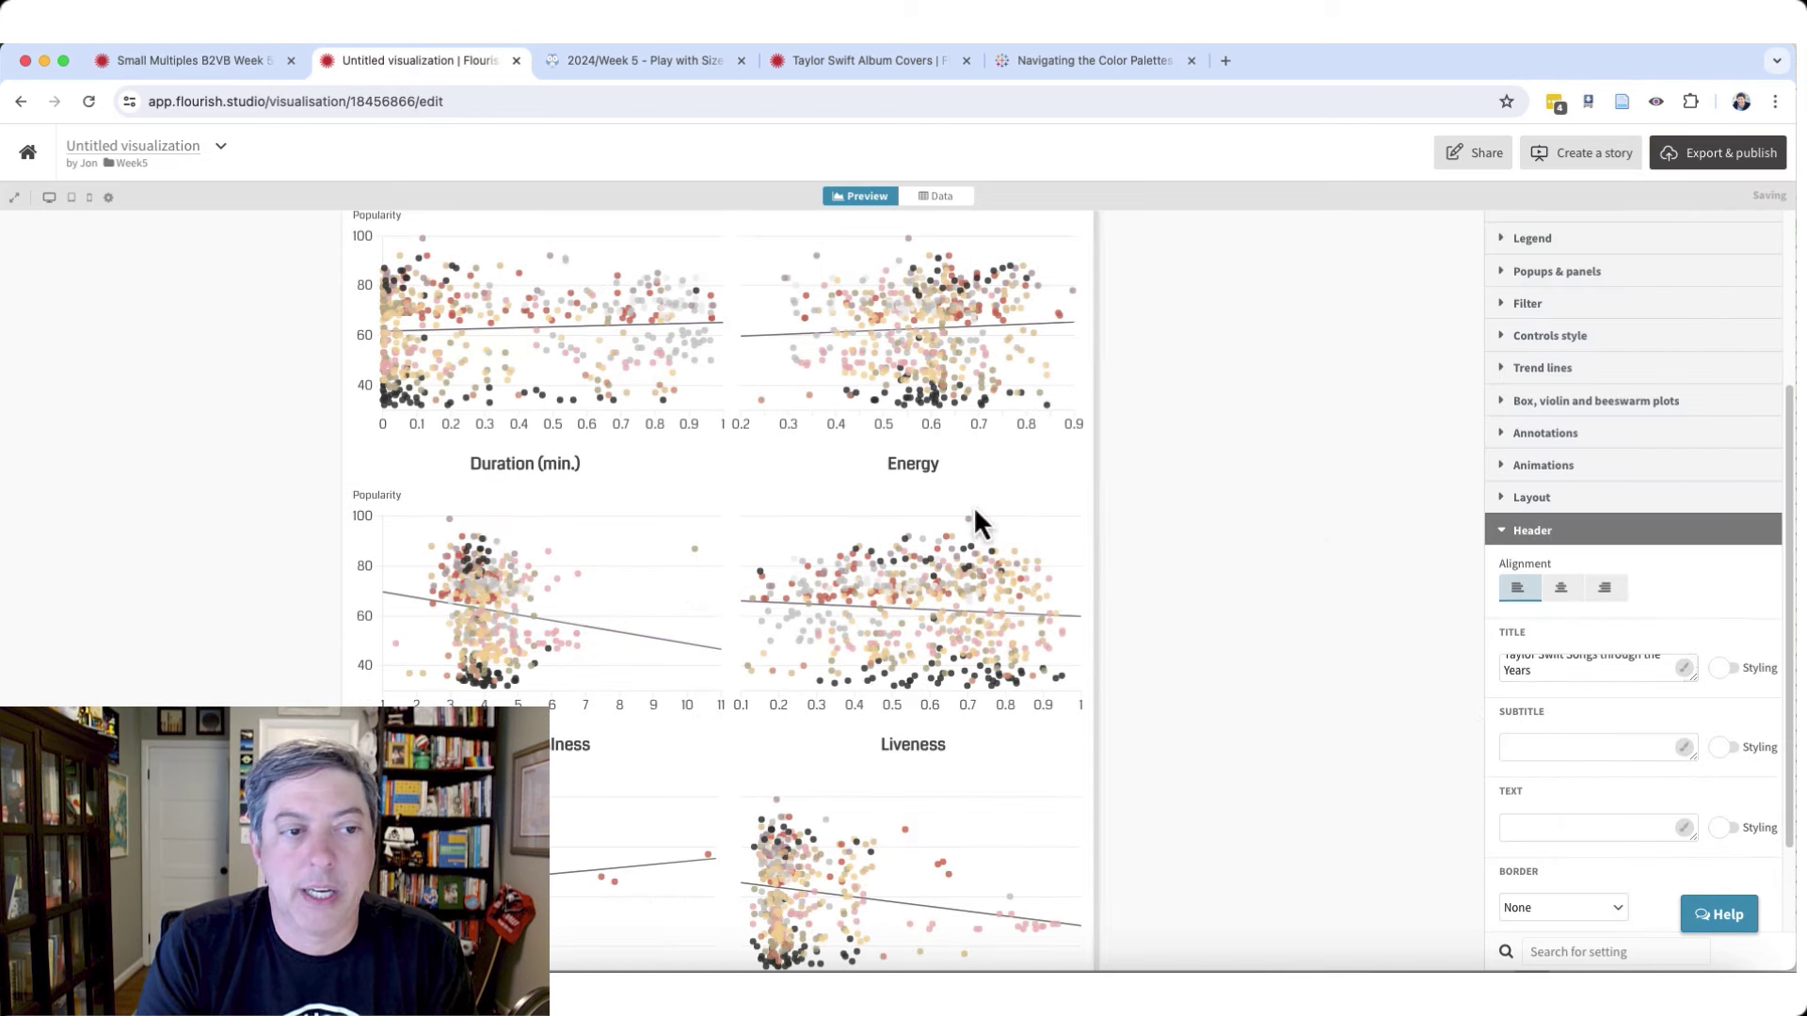
- Copy "Explore attributes of Taylor Swift's music by album and song" from the finished chart into the new chart's header subtitle
{"action": "left_click", "coordinate": [230, 64]}
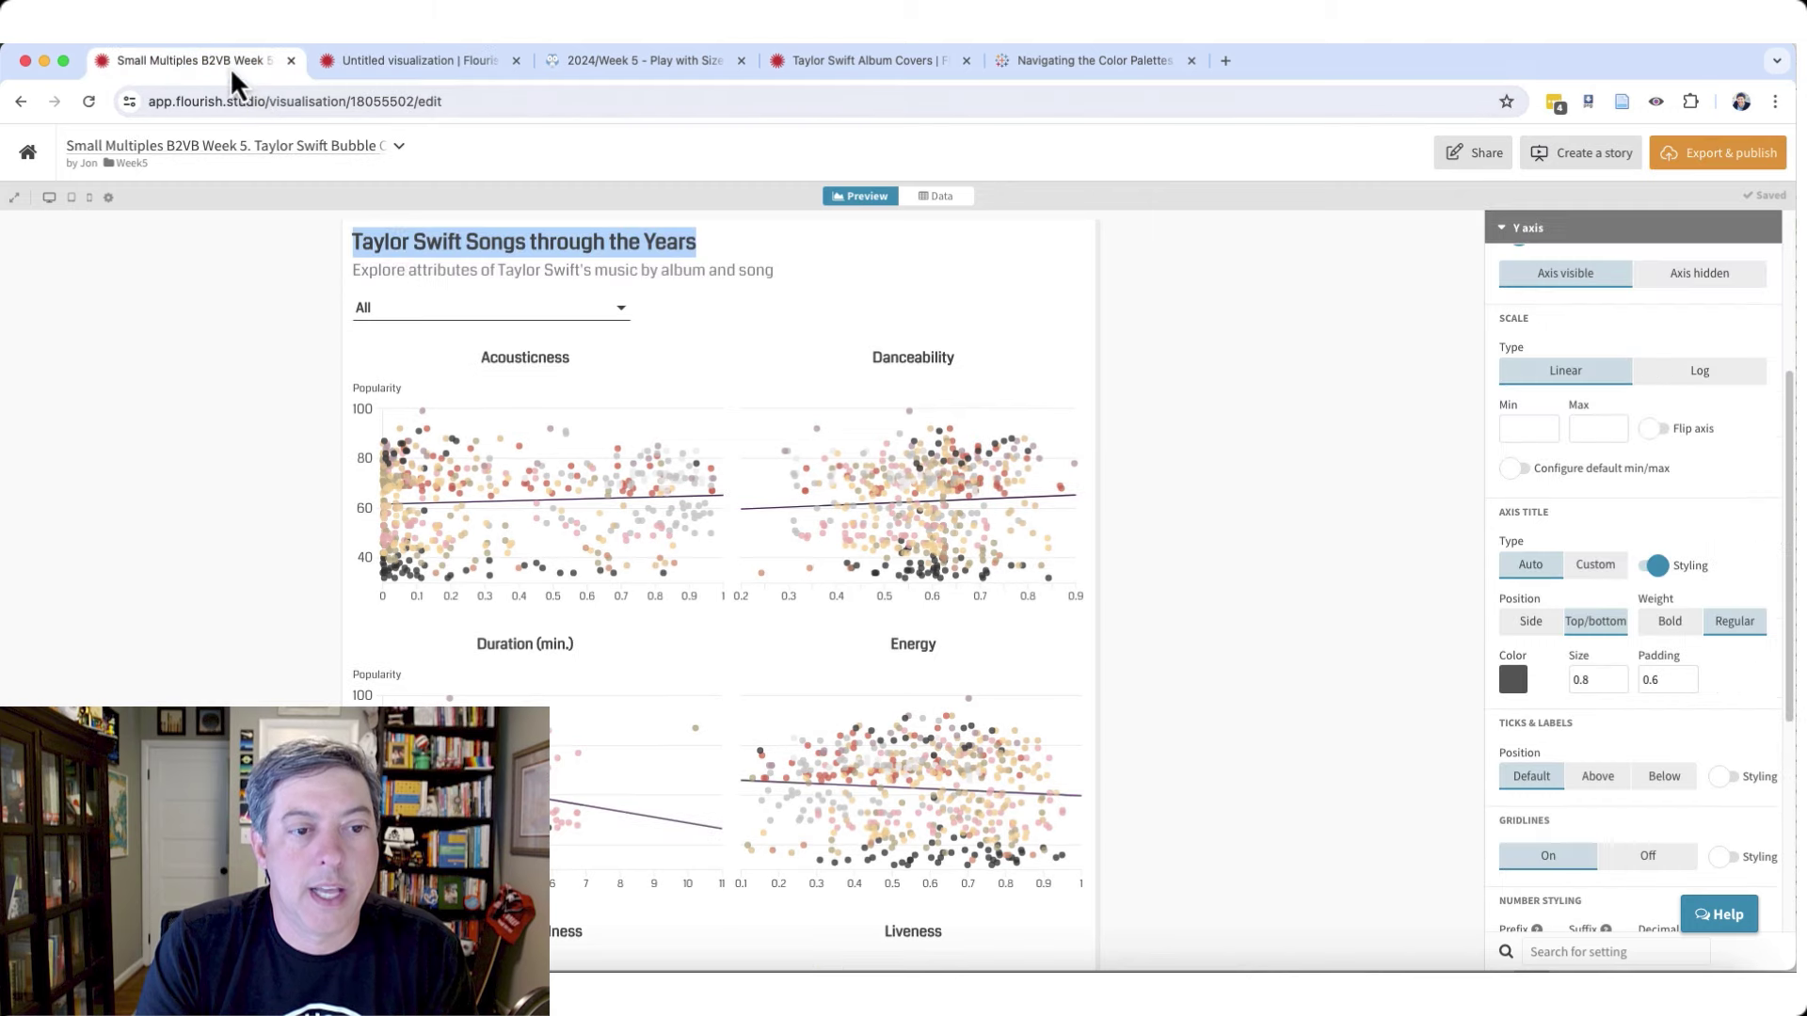
{"action": "triple_click", "coordinate": [444, 267]}
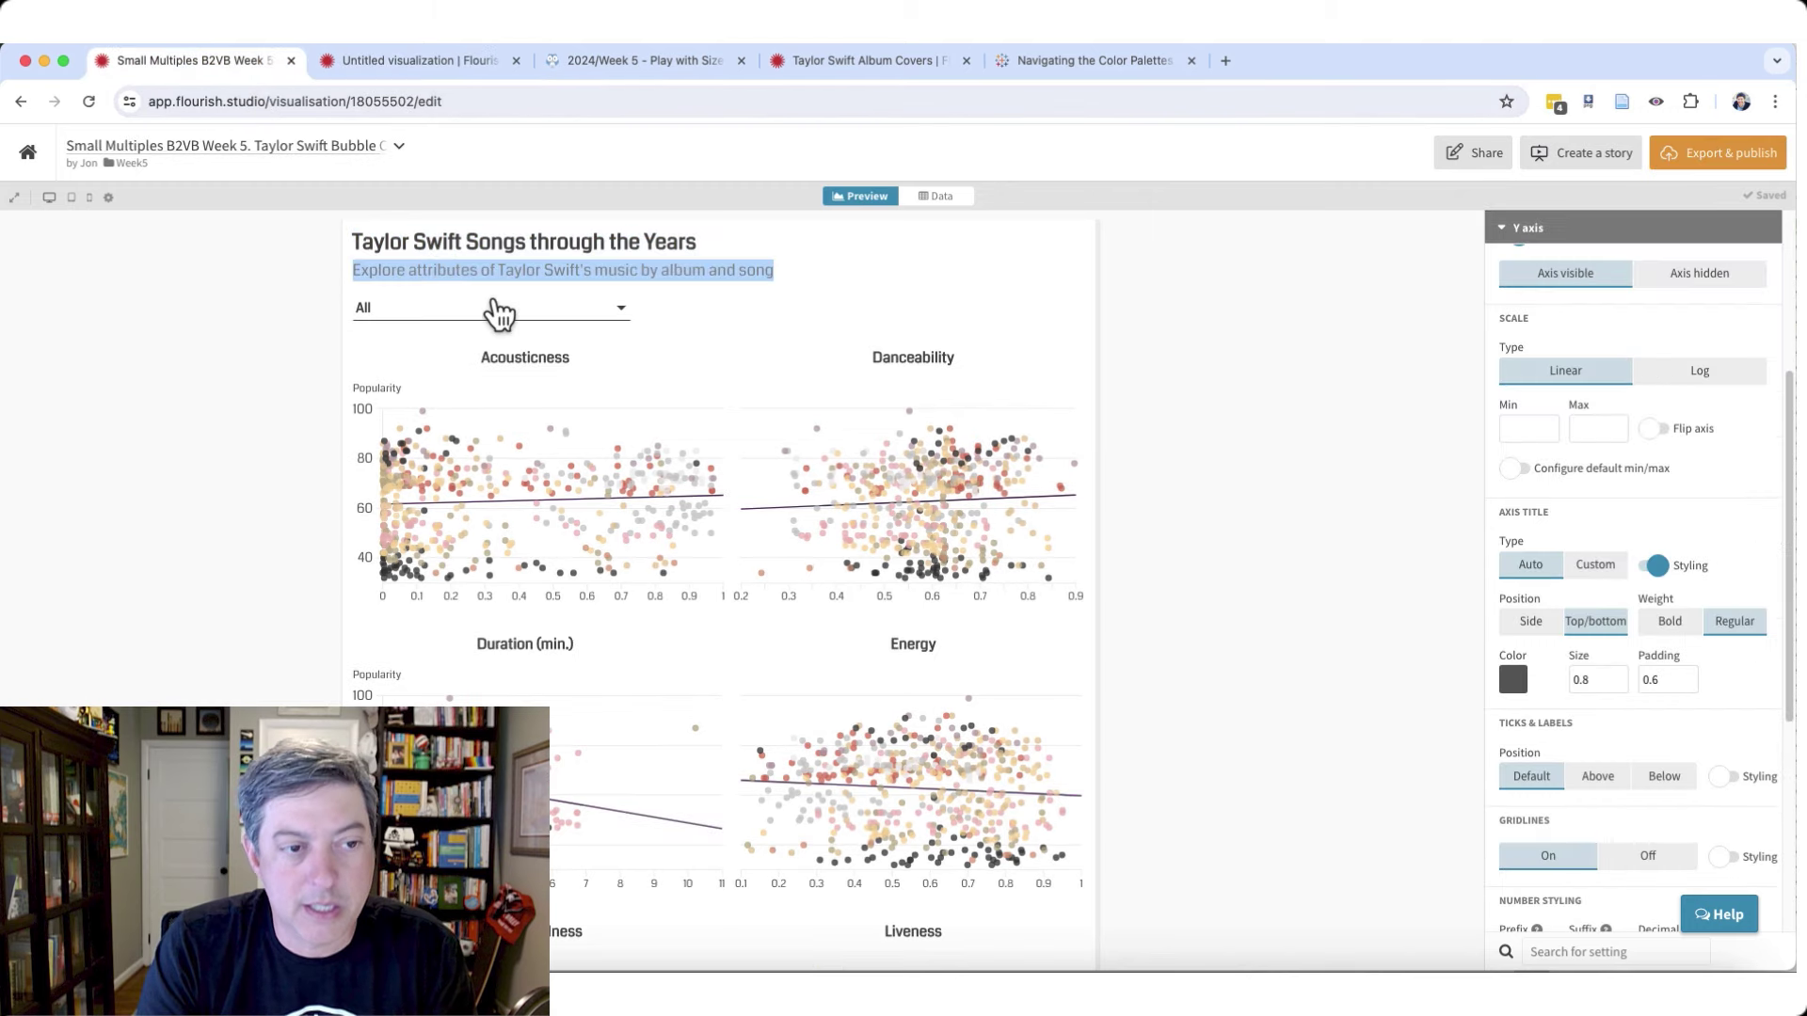
{"action": "left_click", "coordinate": [399, 65]}
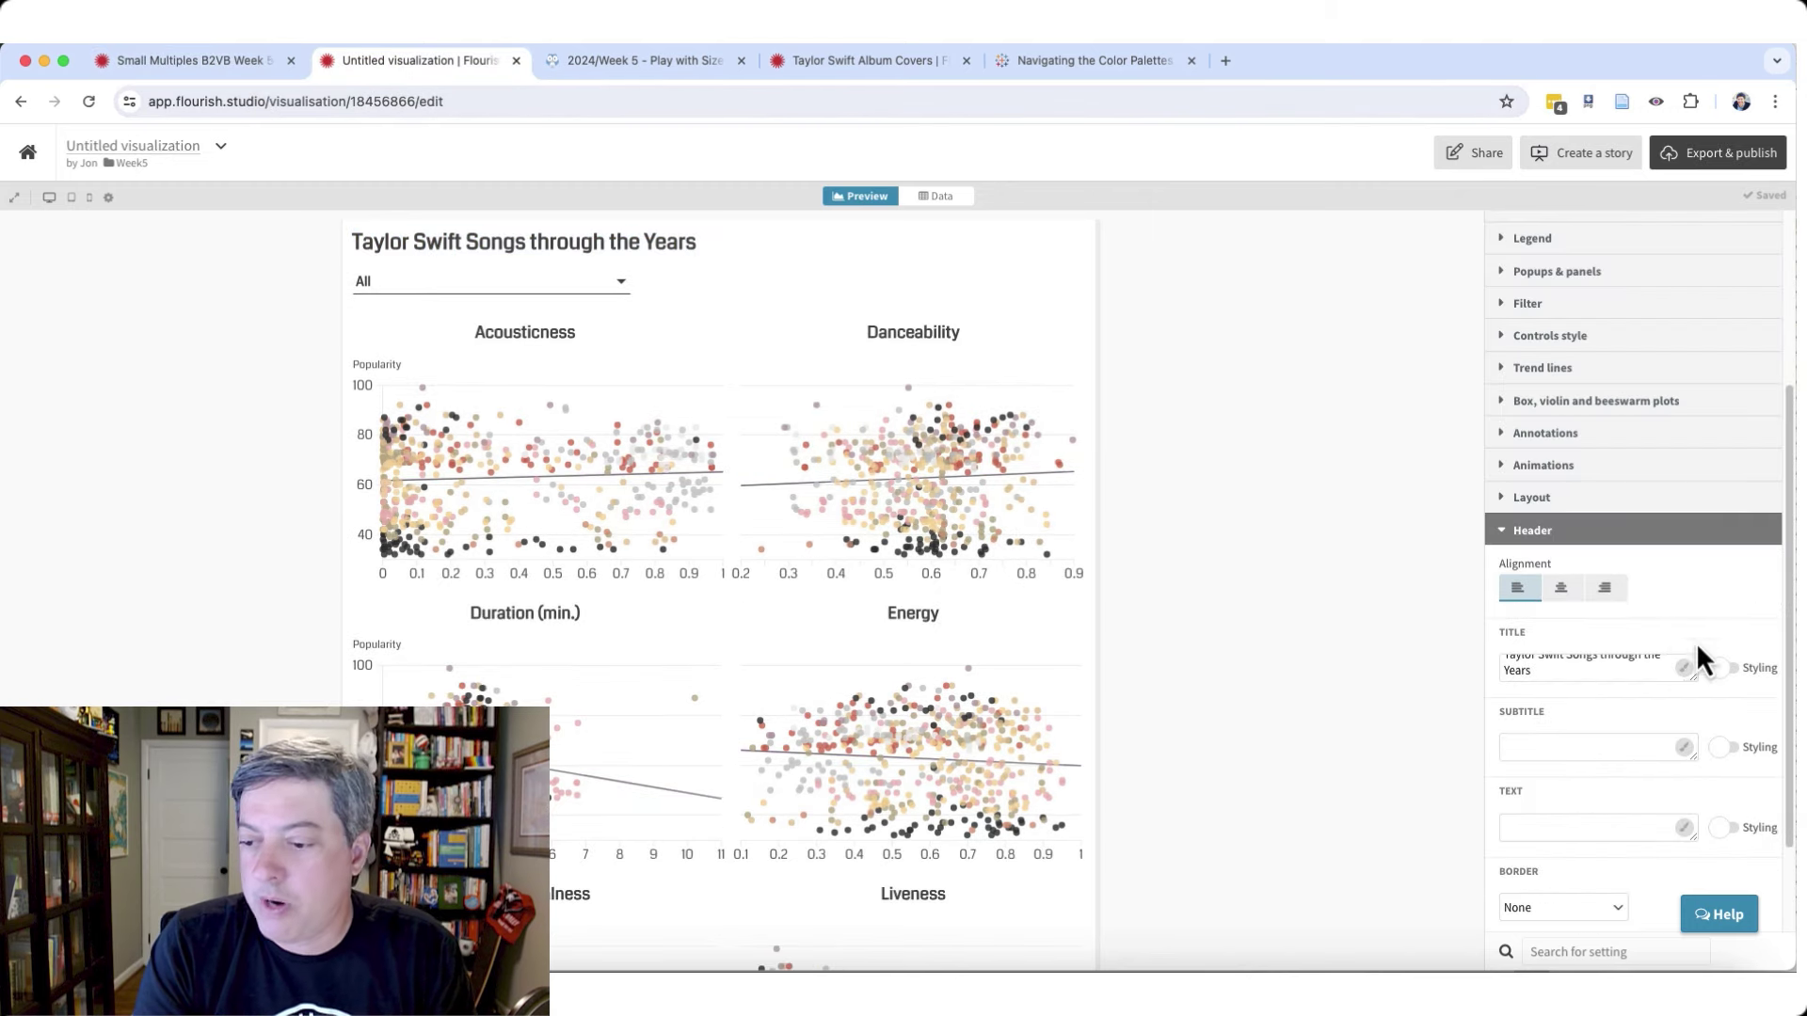
{"action": "left_click", "coordinate": [1569, 746]}
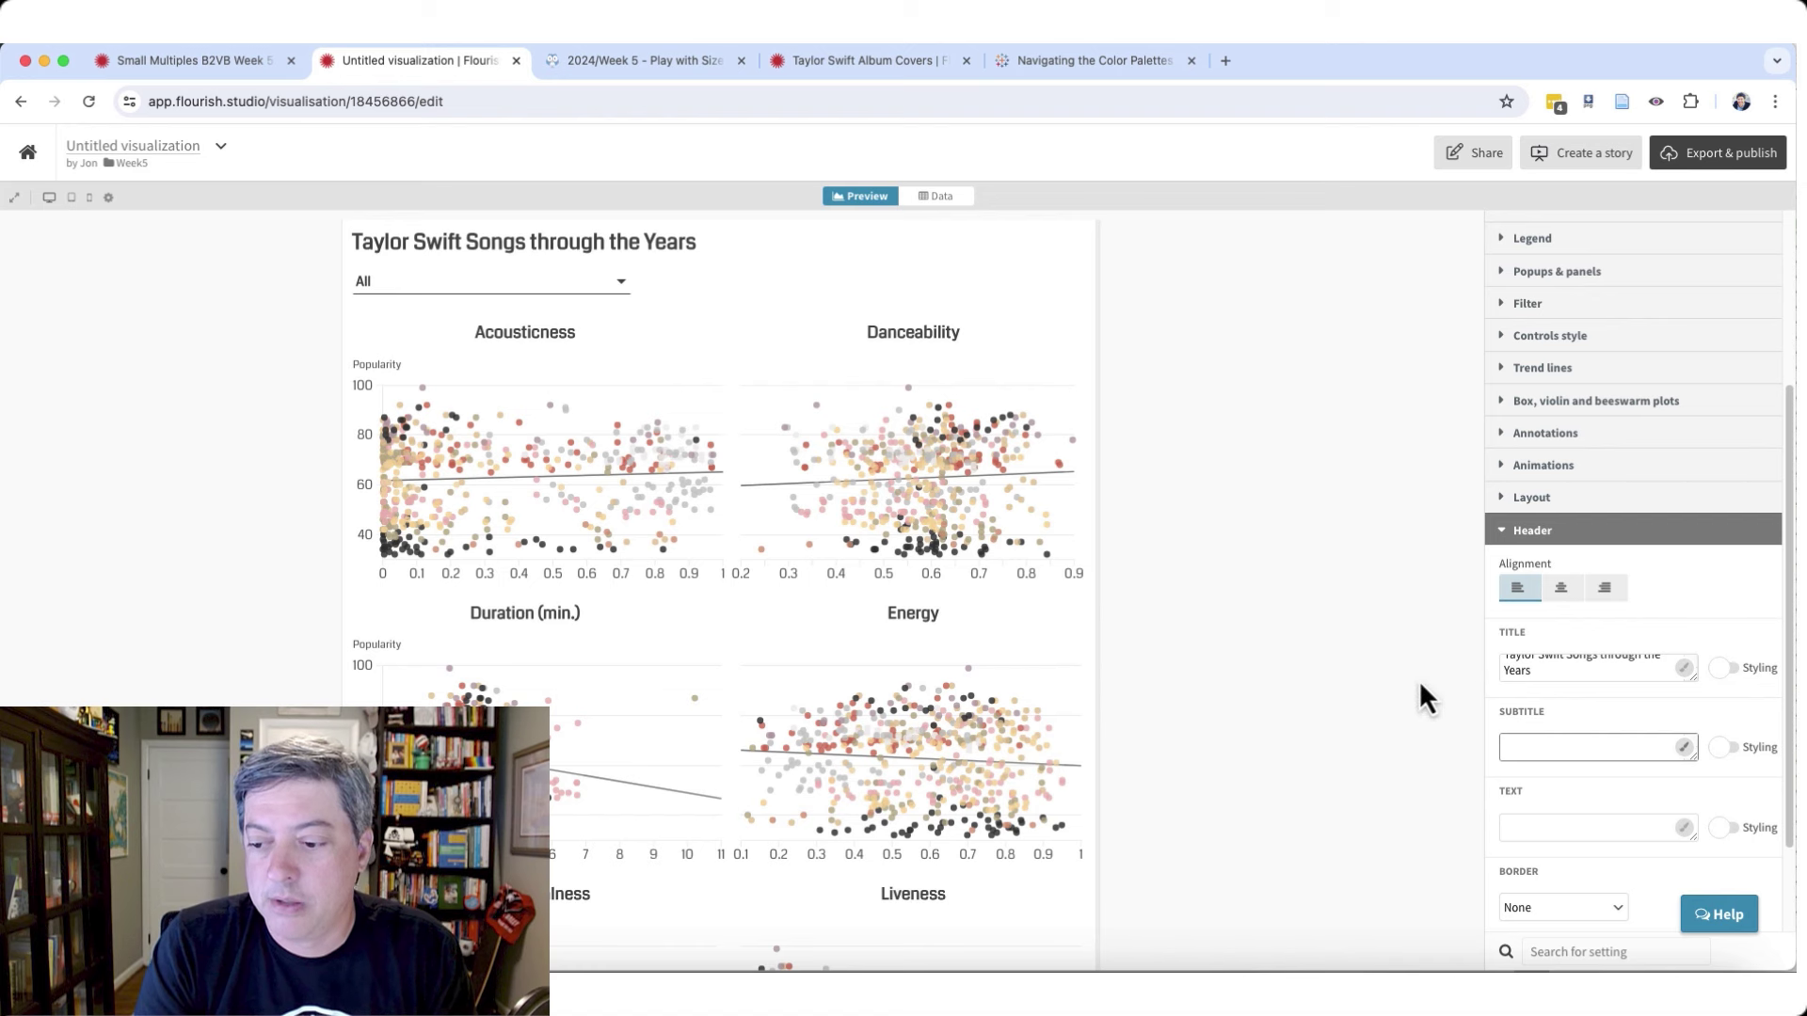
{"action": "type", "text": "music by album and song"}
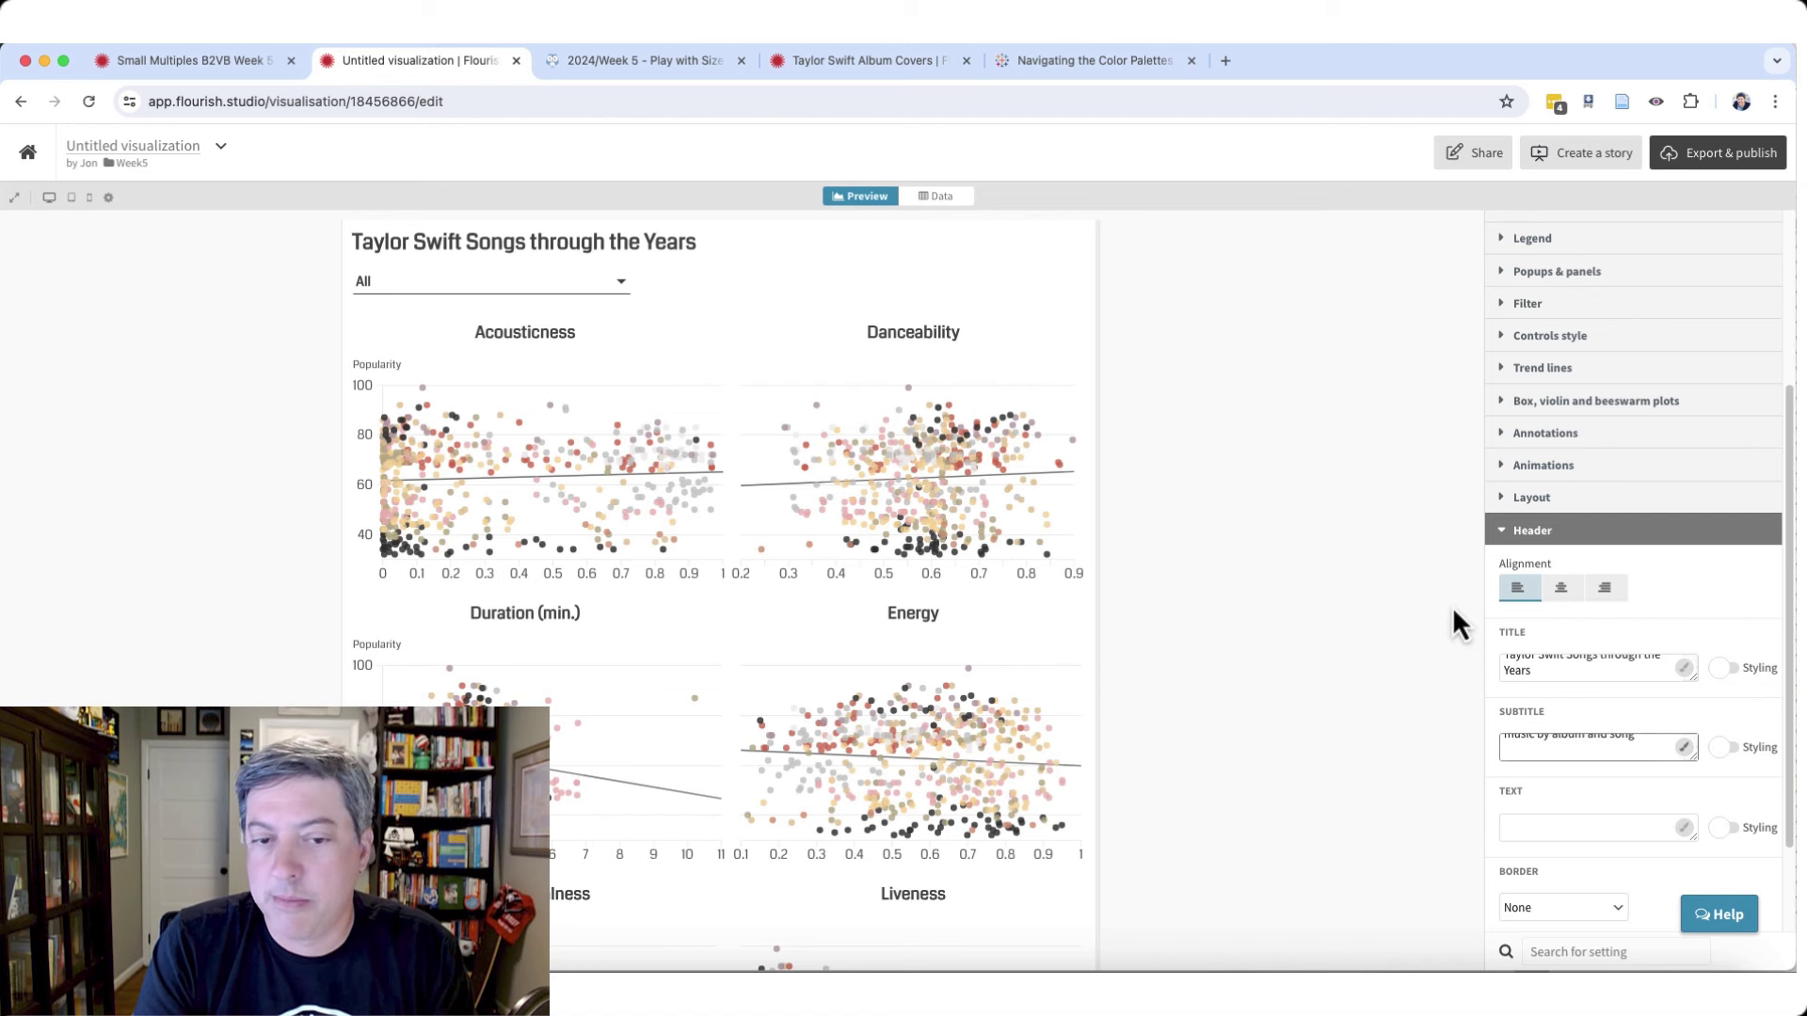
{"action": "left_click", "coordinate": [1452, 606]}
- Enlarge the subtitle's entry area, turn on subtitle styling and choose the smallest text size
{"action": "left_click", "coordinate": [1693, 757]}
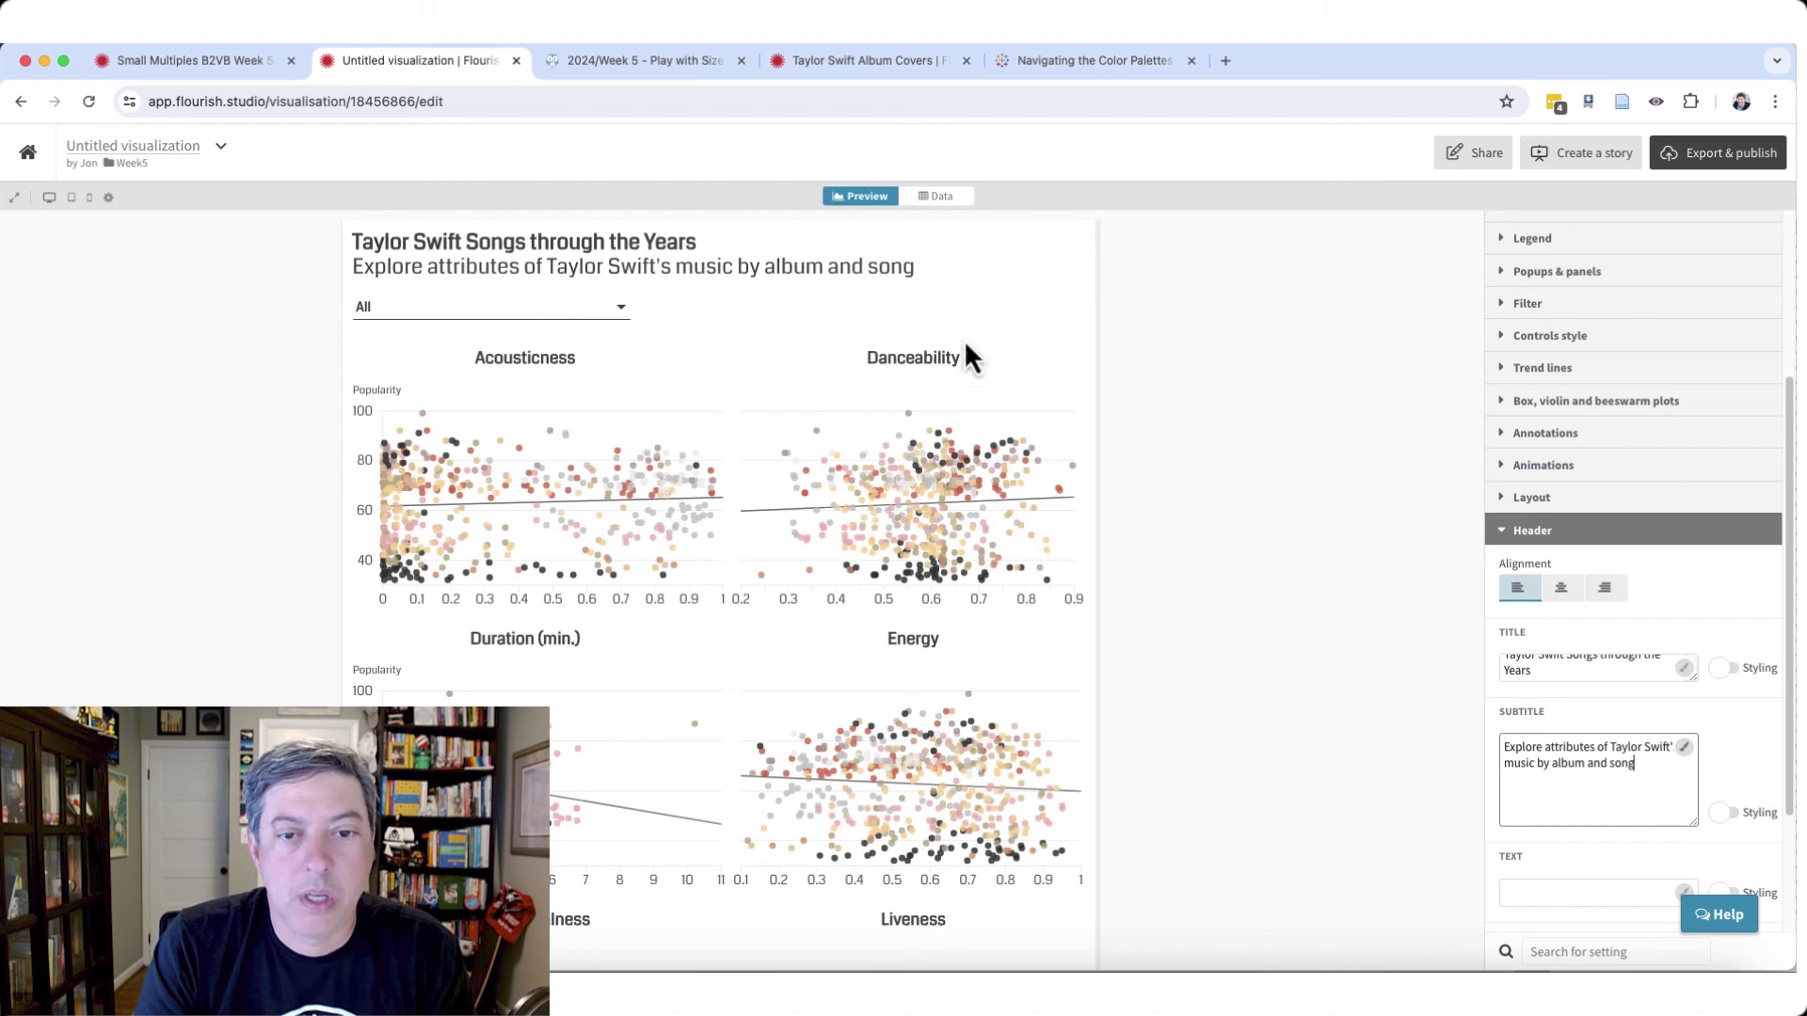
{"action": "left_click", "coordinate": [1725, 812]}
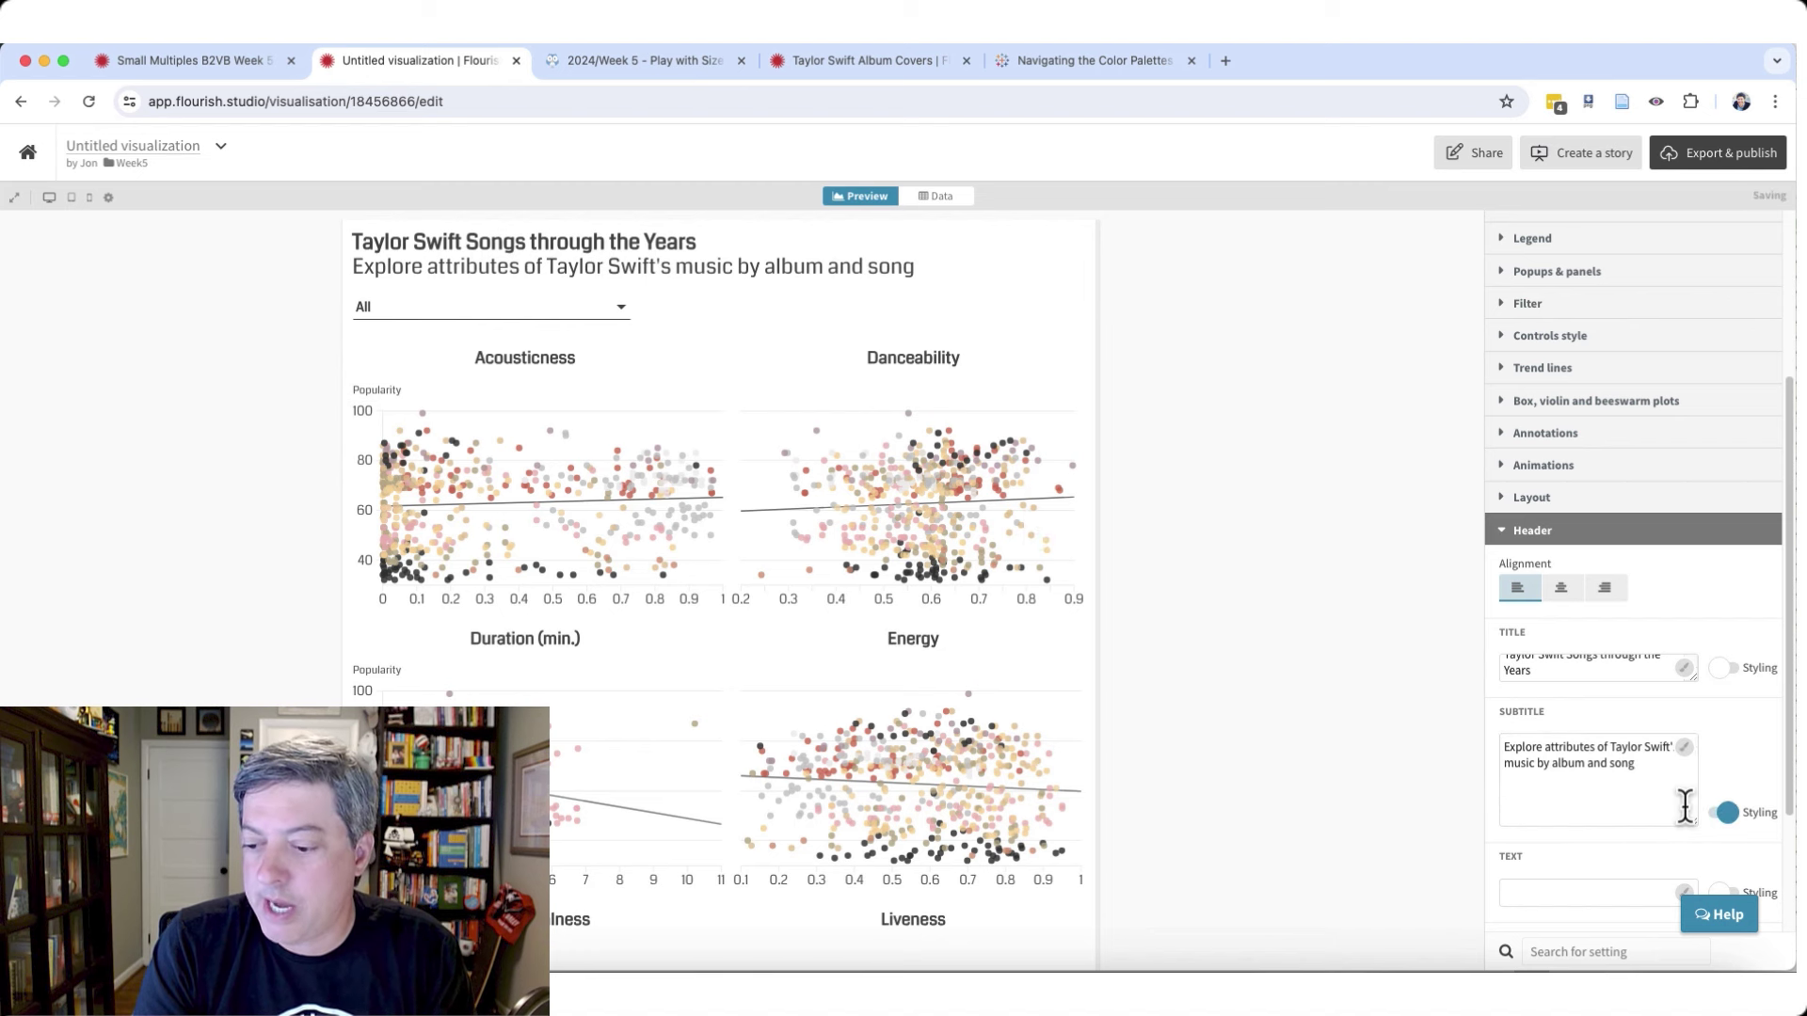
{"action": "scroll", "coordinate": [1685, 810], "scroll_direction": "down", "scroll_amount": 1}
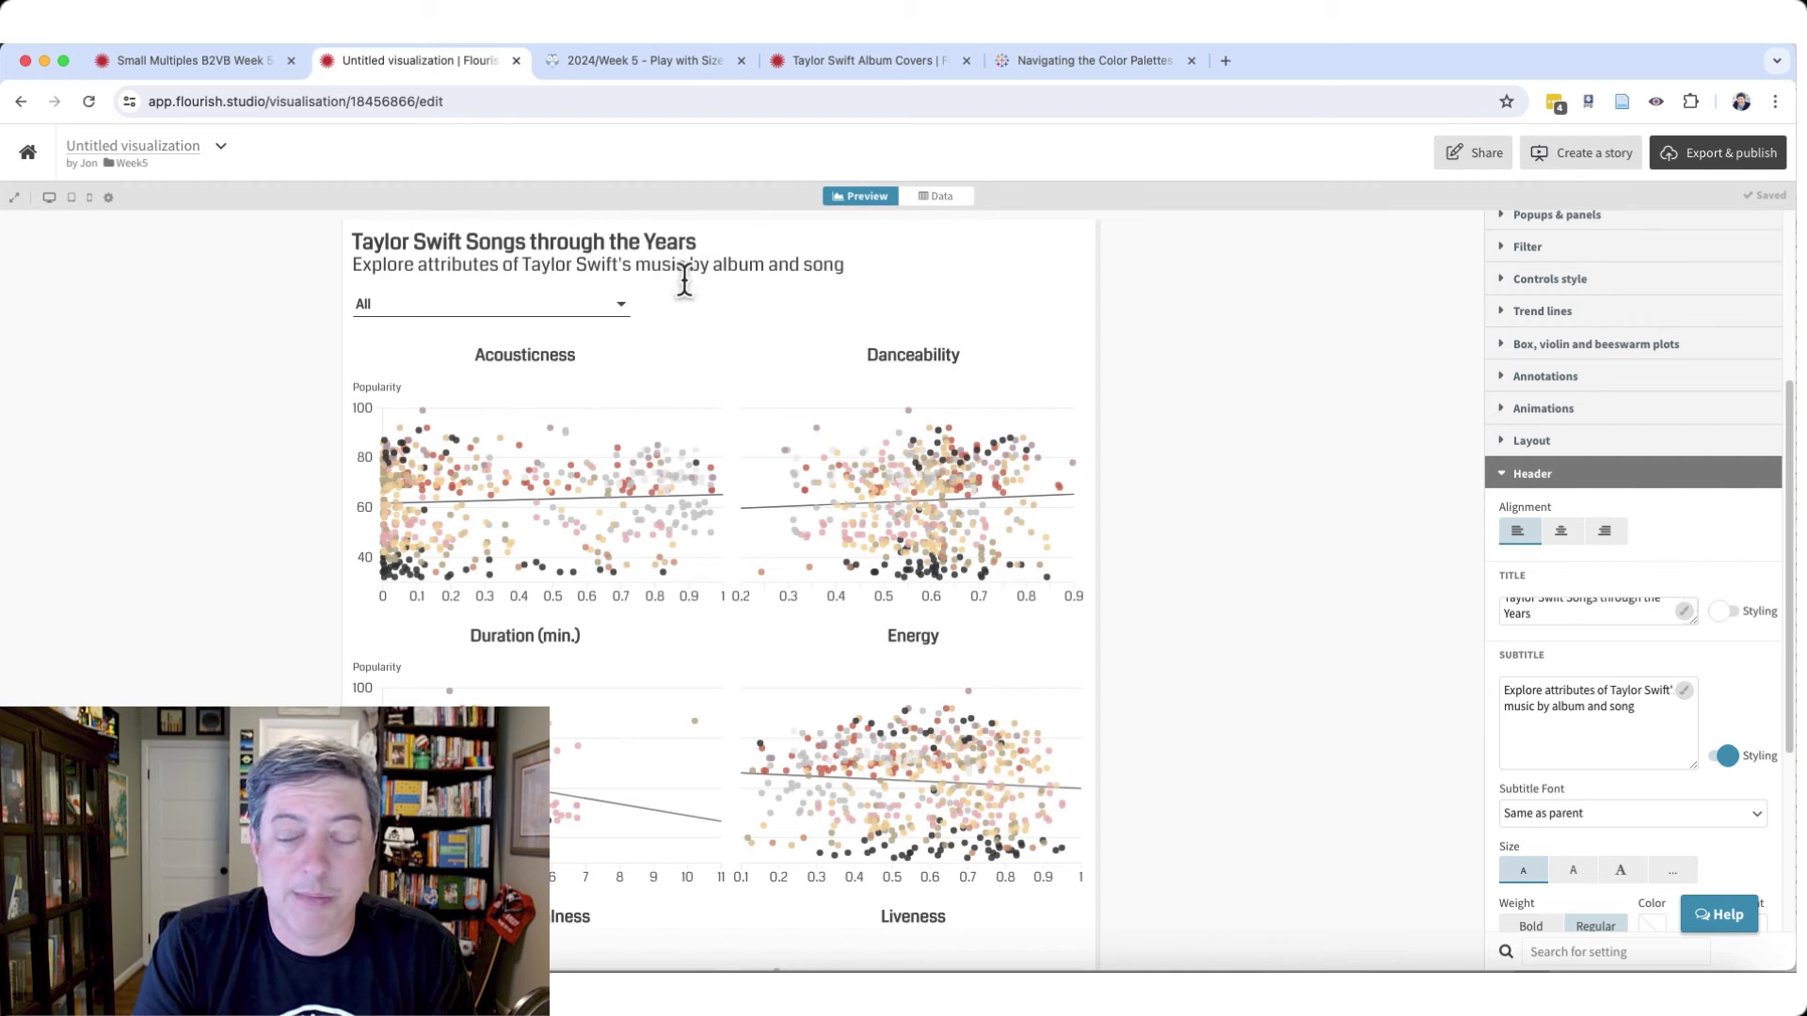
- Move the subtitle wording into the header's additional text, turn on that text's styling and leave the subtitle empty
{"action": "left_click_drag", "start_coordinate": [1635, 707], "coordinate": [1472, 698]}
{"action": "key", "text": "super+c"}
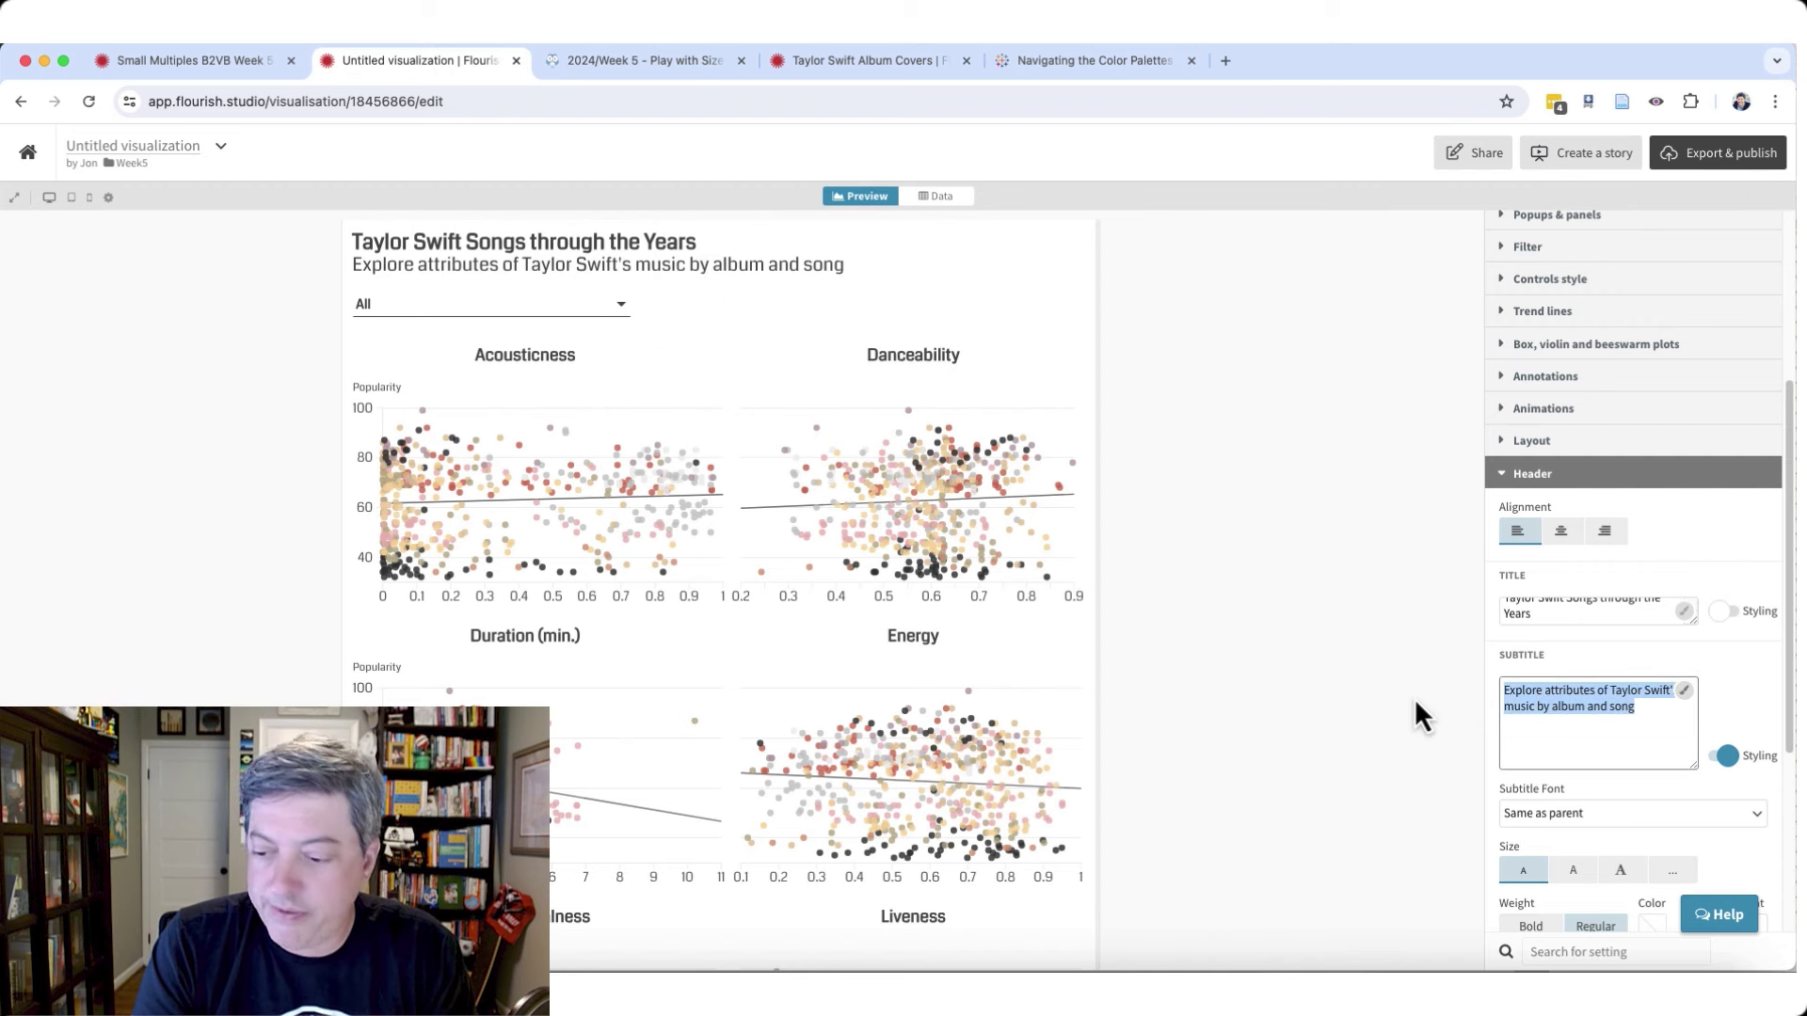
{"action": "scroll", "coordinate": [1414, 699], "scroll_direction": "down", "scroll_amount": 4}
{"action": "scroll", "coordinate": [1161, 633], "scroll_direction": "up", "scroll_amount": 4}
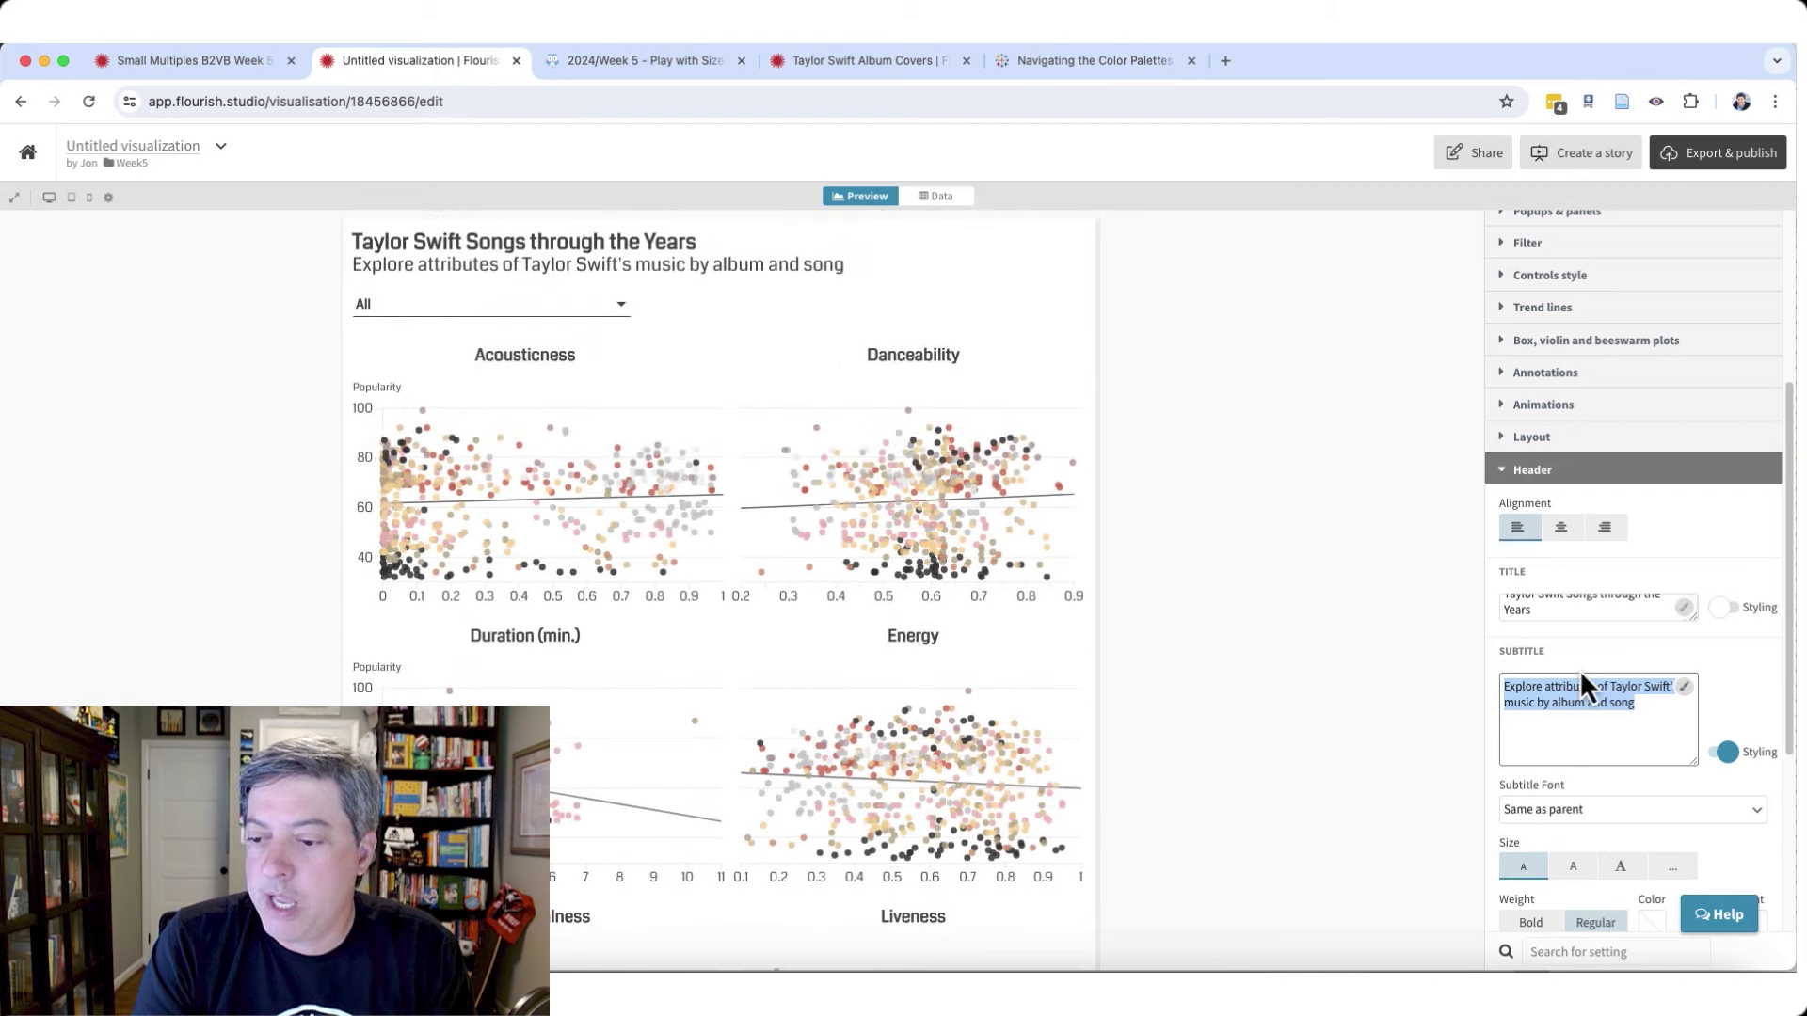
{"action": "scroll", "coordinate": [1609, 685], "scroll_direction": "down", "scroll_amount": 5}
{"action": "left_click", "coordinate": [1555, 747]}
{"action": "key", "text": "super+v"}
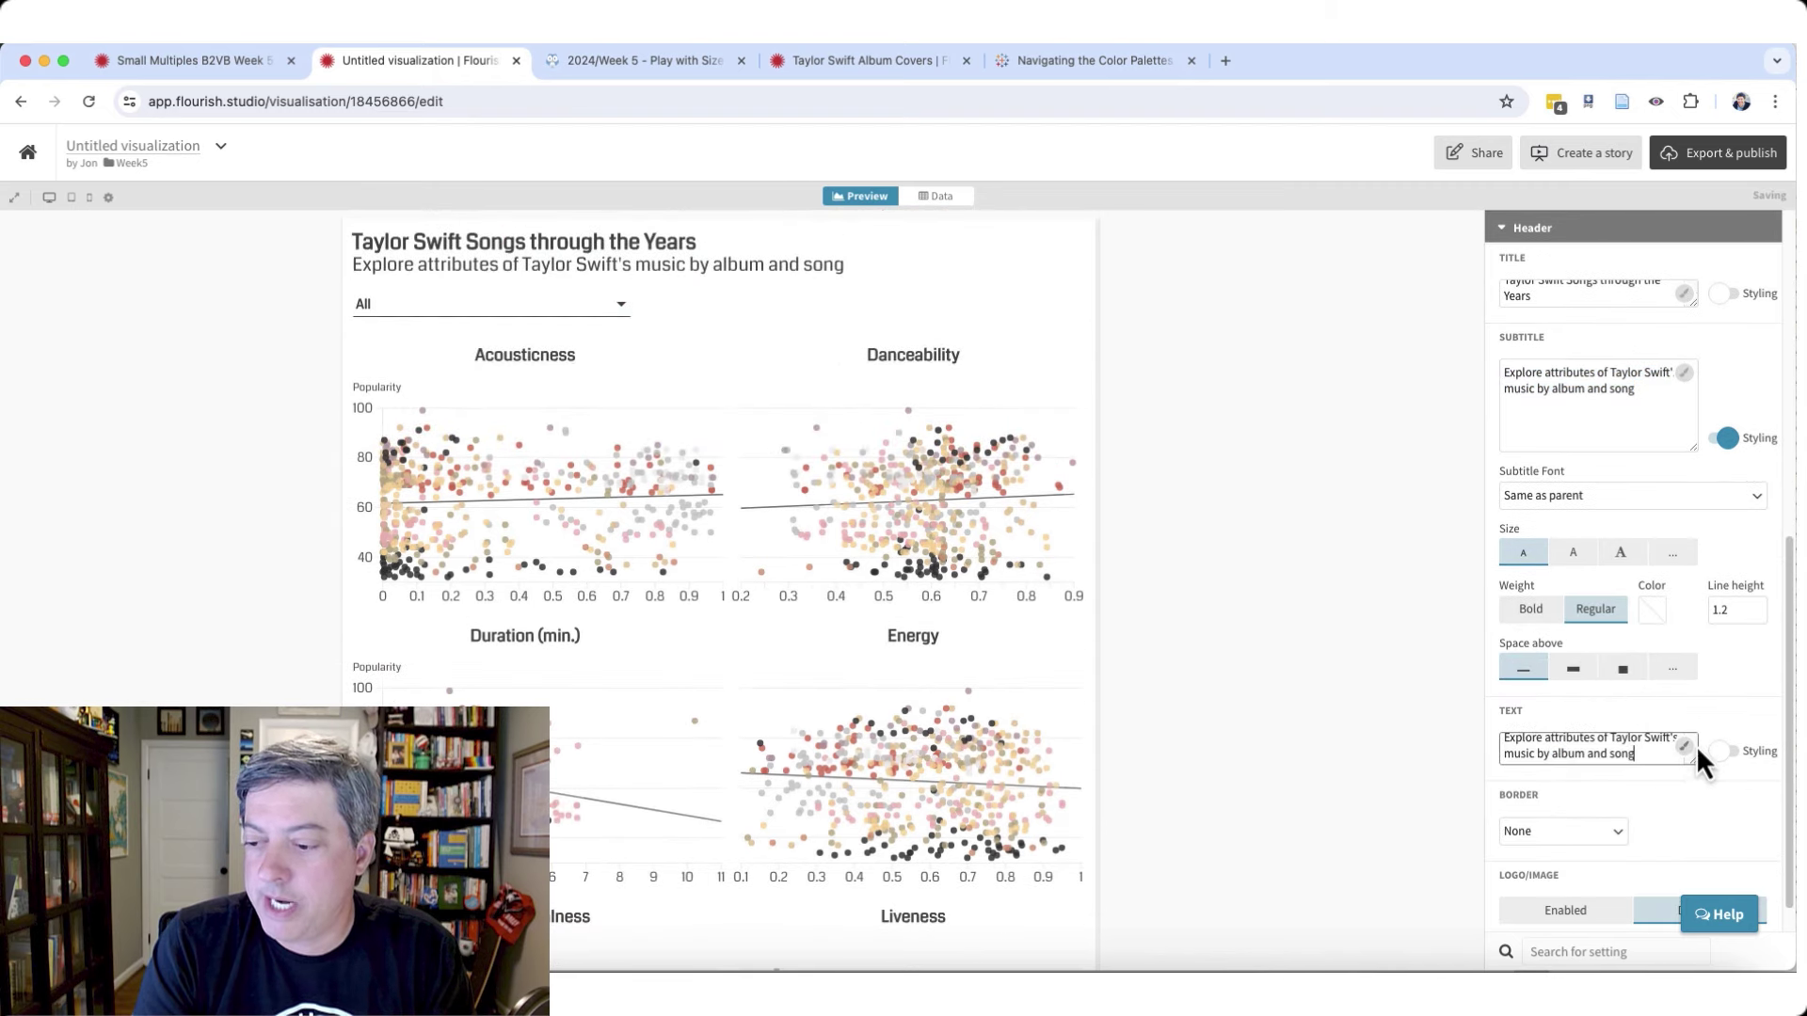
{"action": "left_click", "coordinate": [1725, 750]}
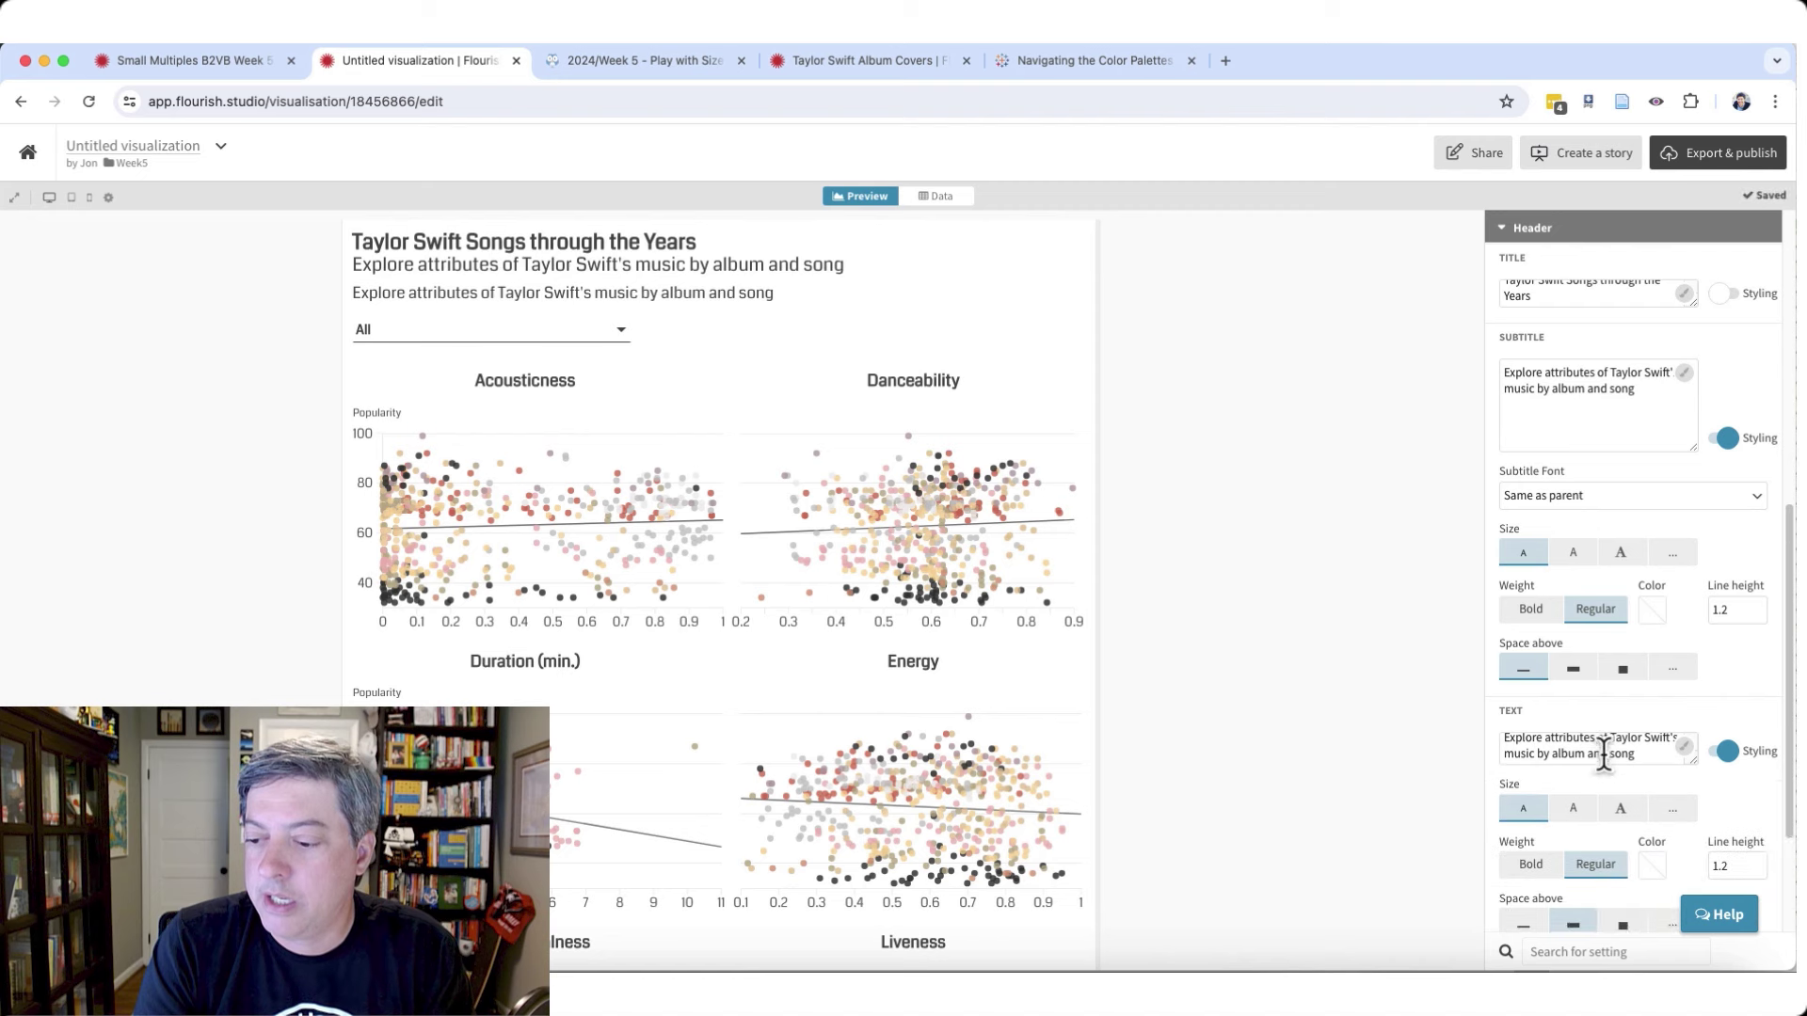
{"action": "triple_click", "coordinate": [1645, 391]}
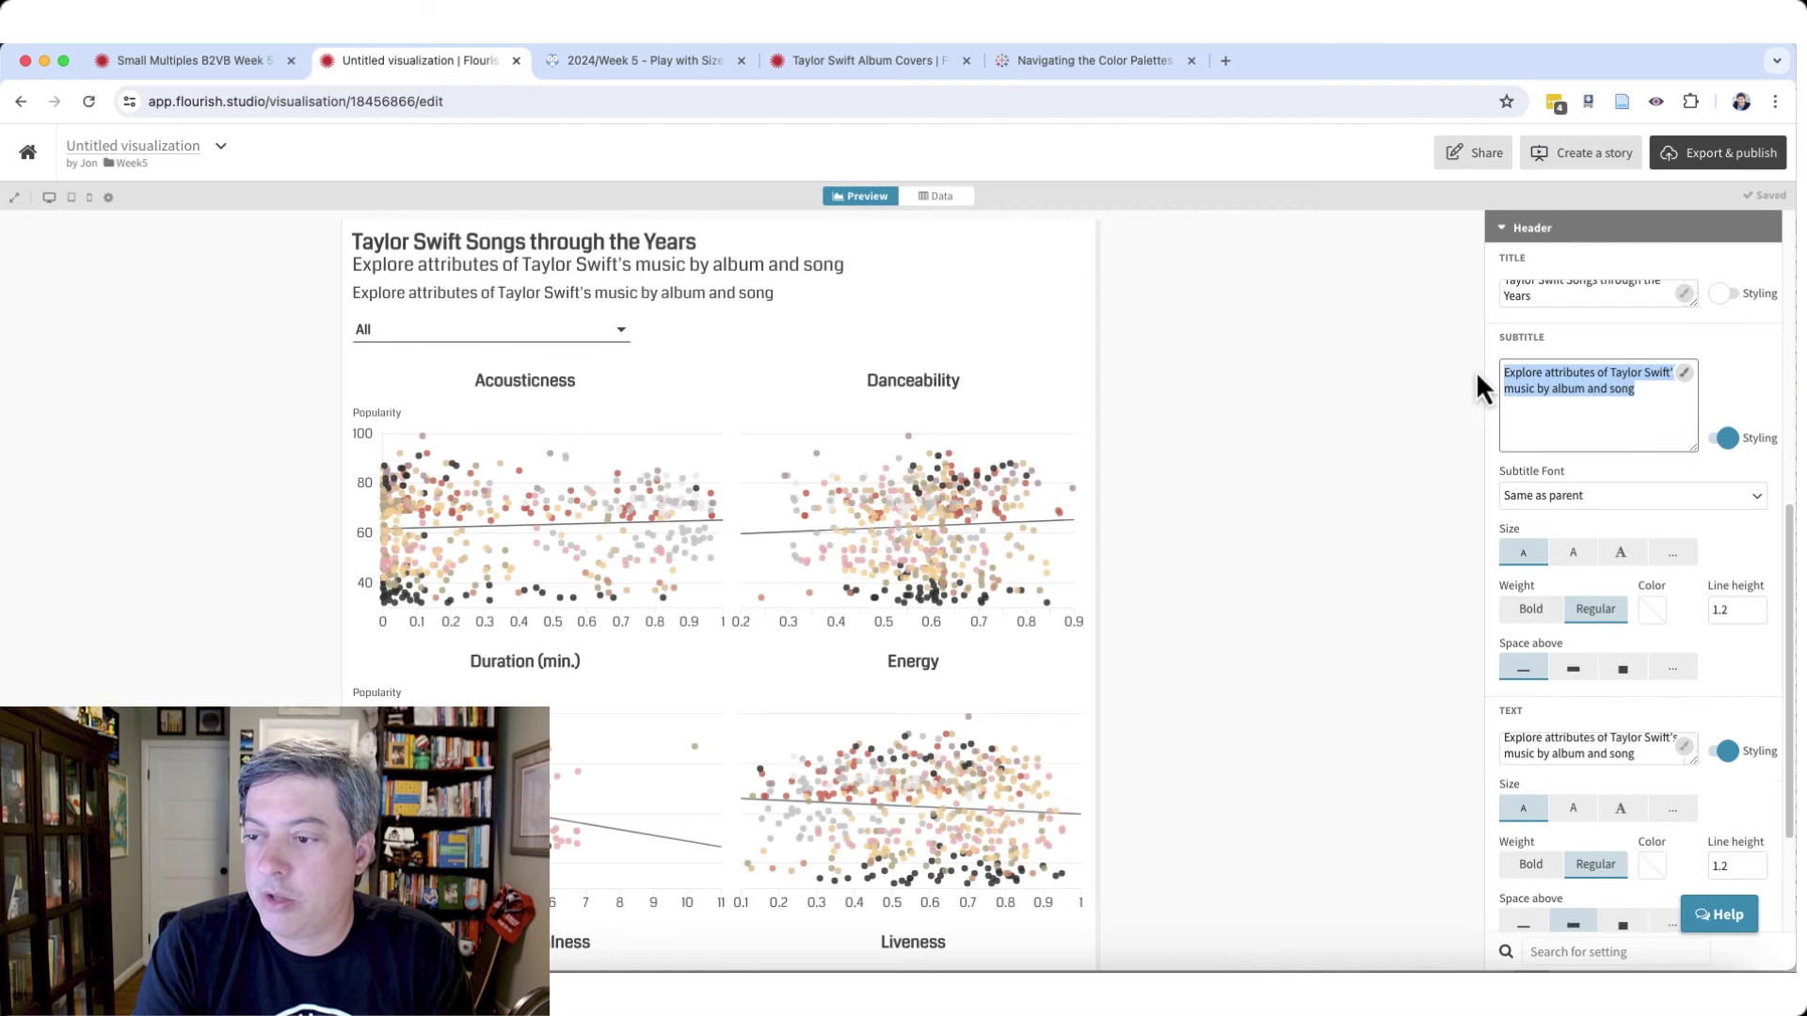
{"action": "key", "text": "BackSpace"}
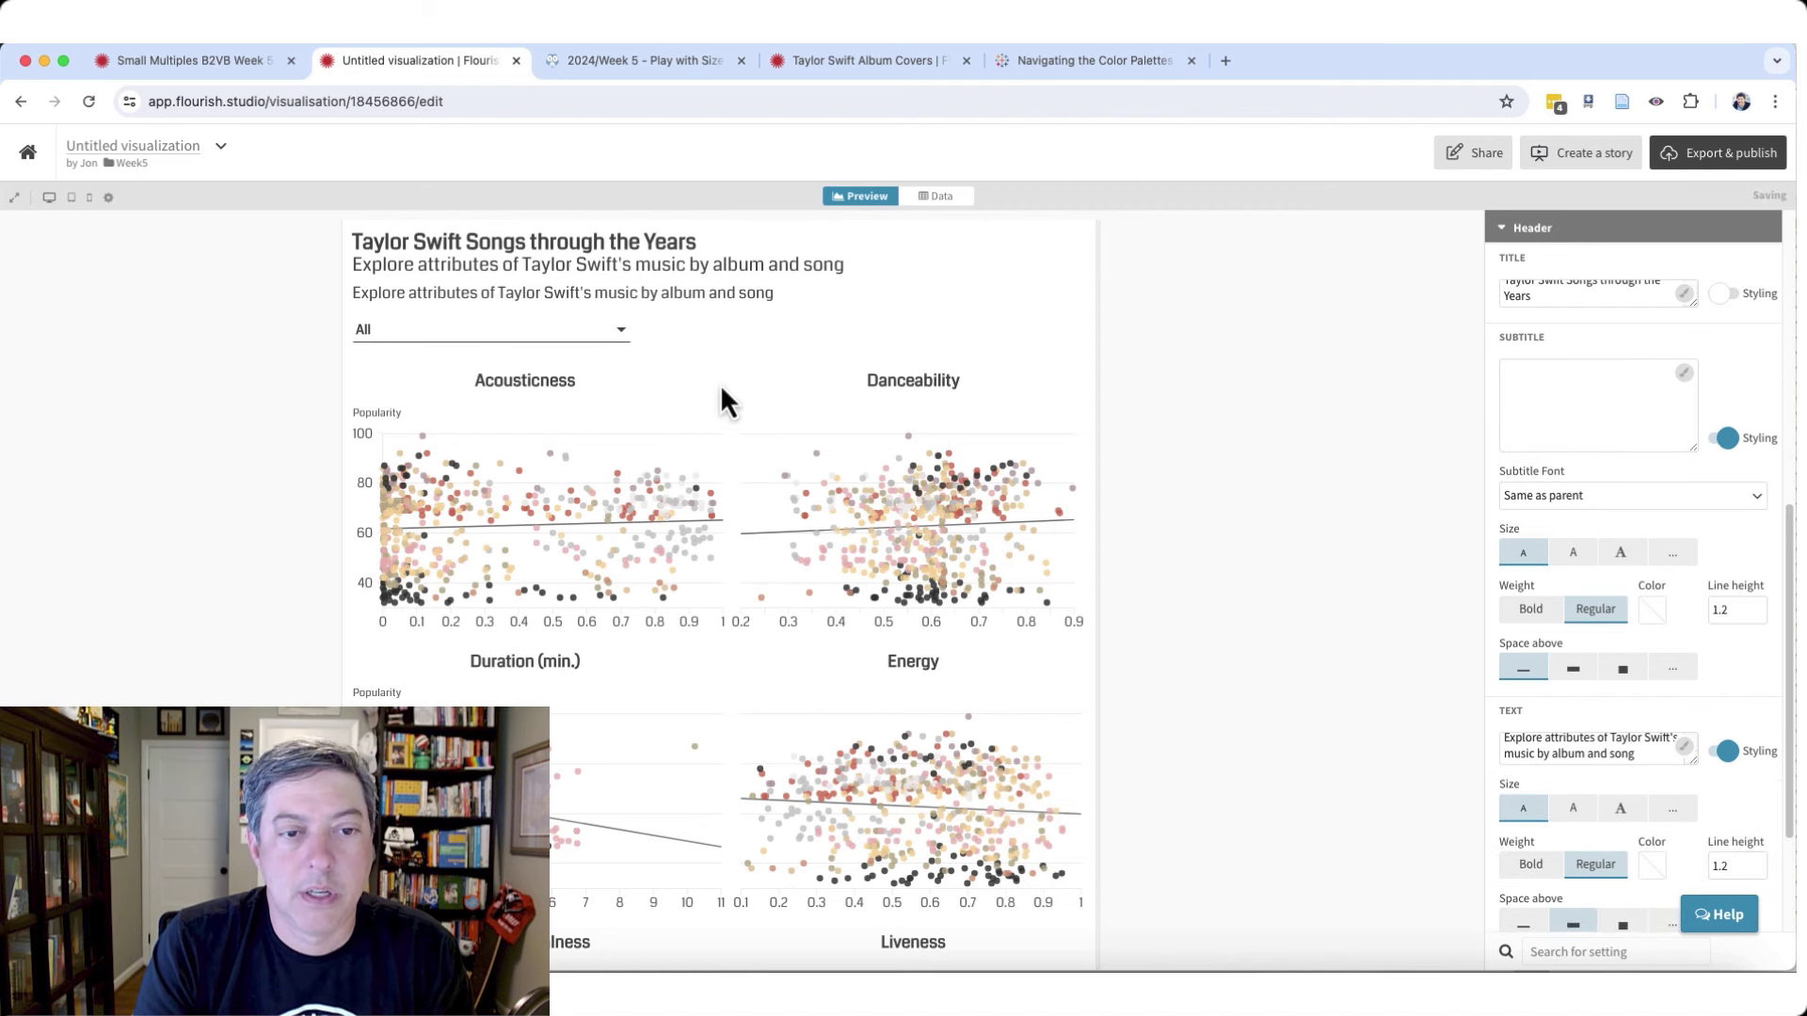
- Color the header's additional text medium gray
{"action": "scroll", "coordinate": [1667, 793], "scroll_direction": "down", "scroll_amount": 3}
{"action": "left_click", "coordinate": [1654, 748]}
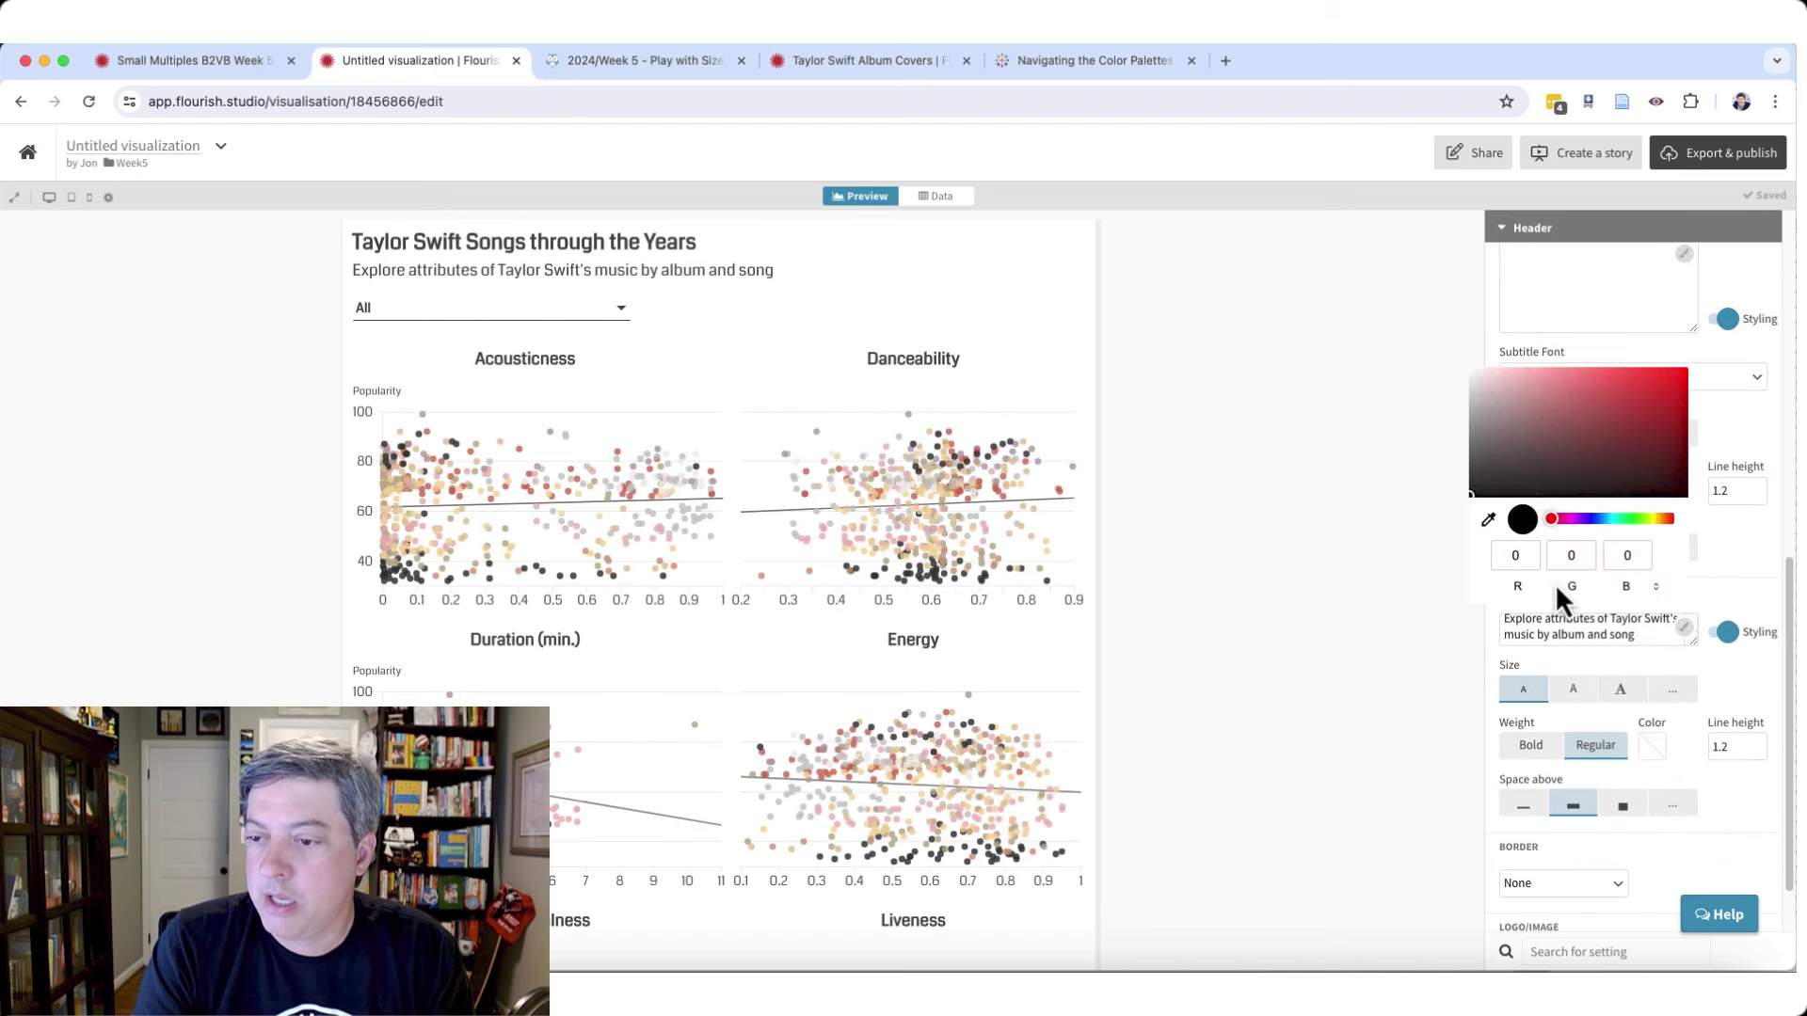
{"action": "left_click_drag", "start_coordinate": [1482, 488], "coordinate": [1439, 443]}
{"action": "left_click", "coordinate": [1325, 456]}
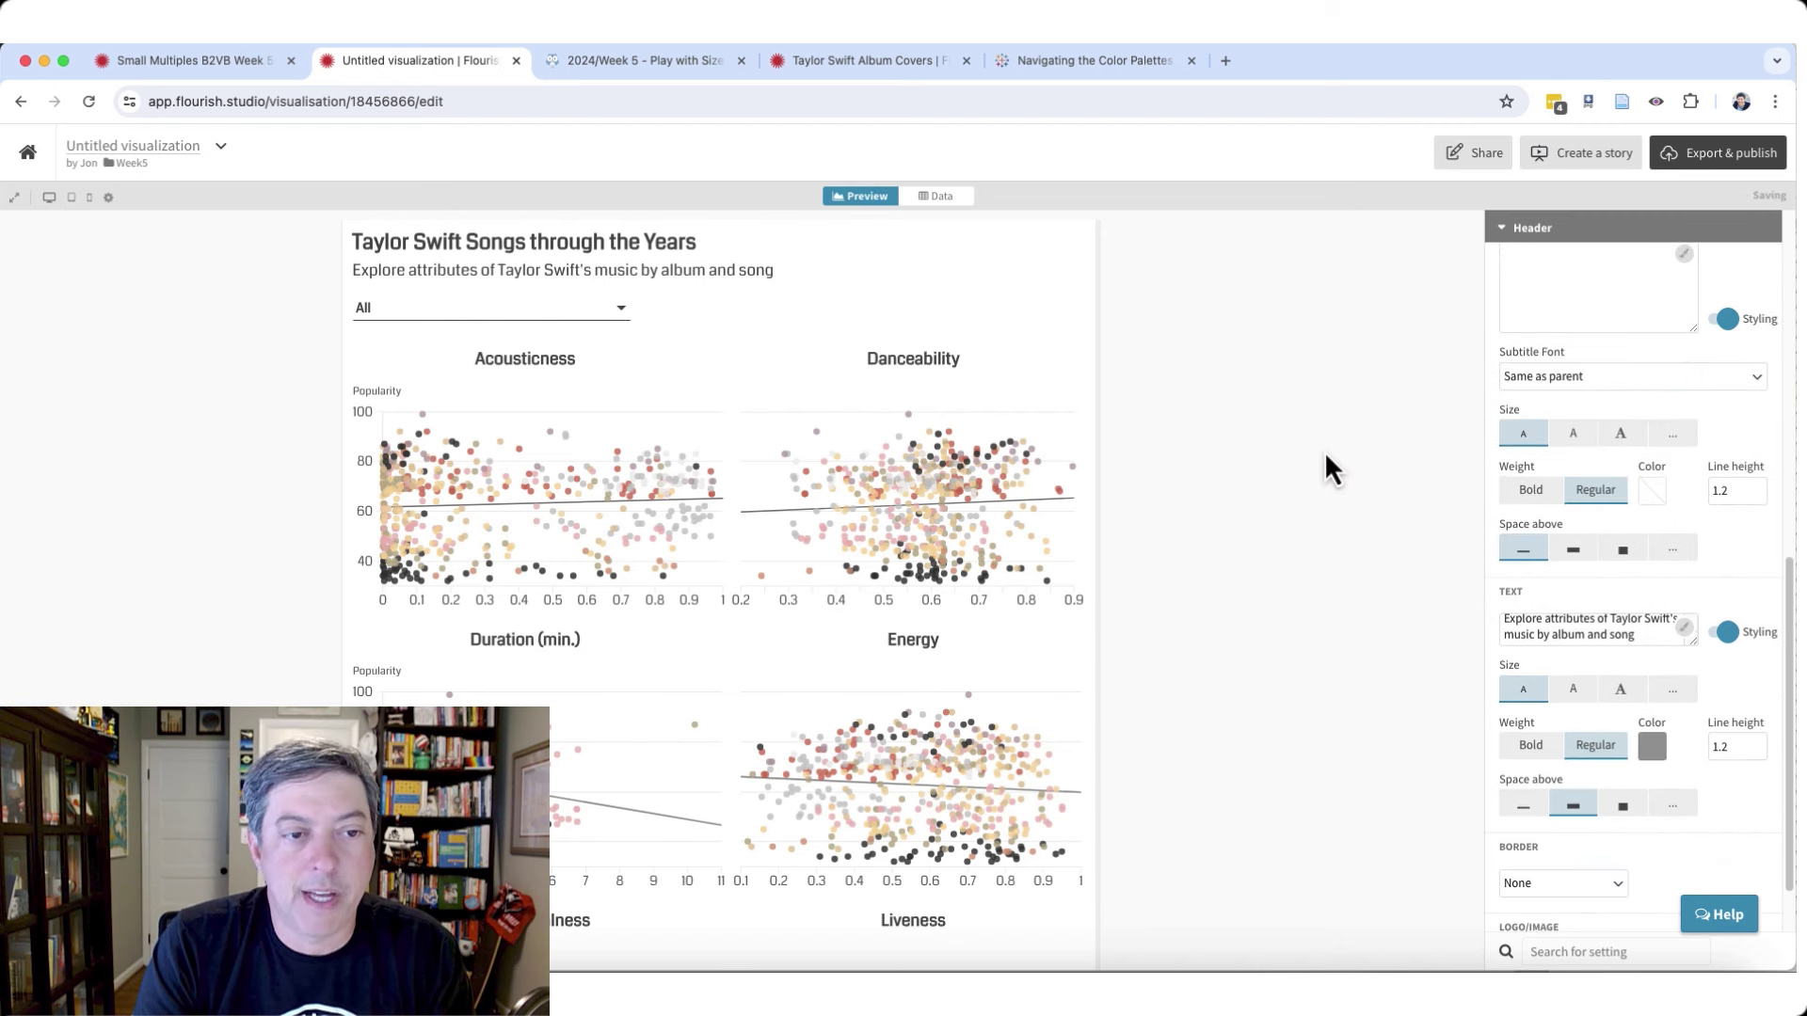
- Compare the header with the finished Taylor Swift chart and review the lower charts in the new grid
{"action": "left_click", "coordinate": [183, 58]}
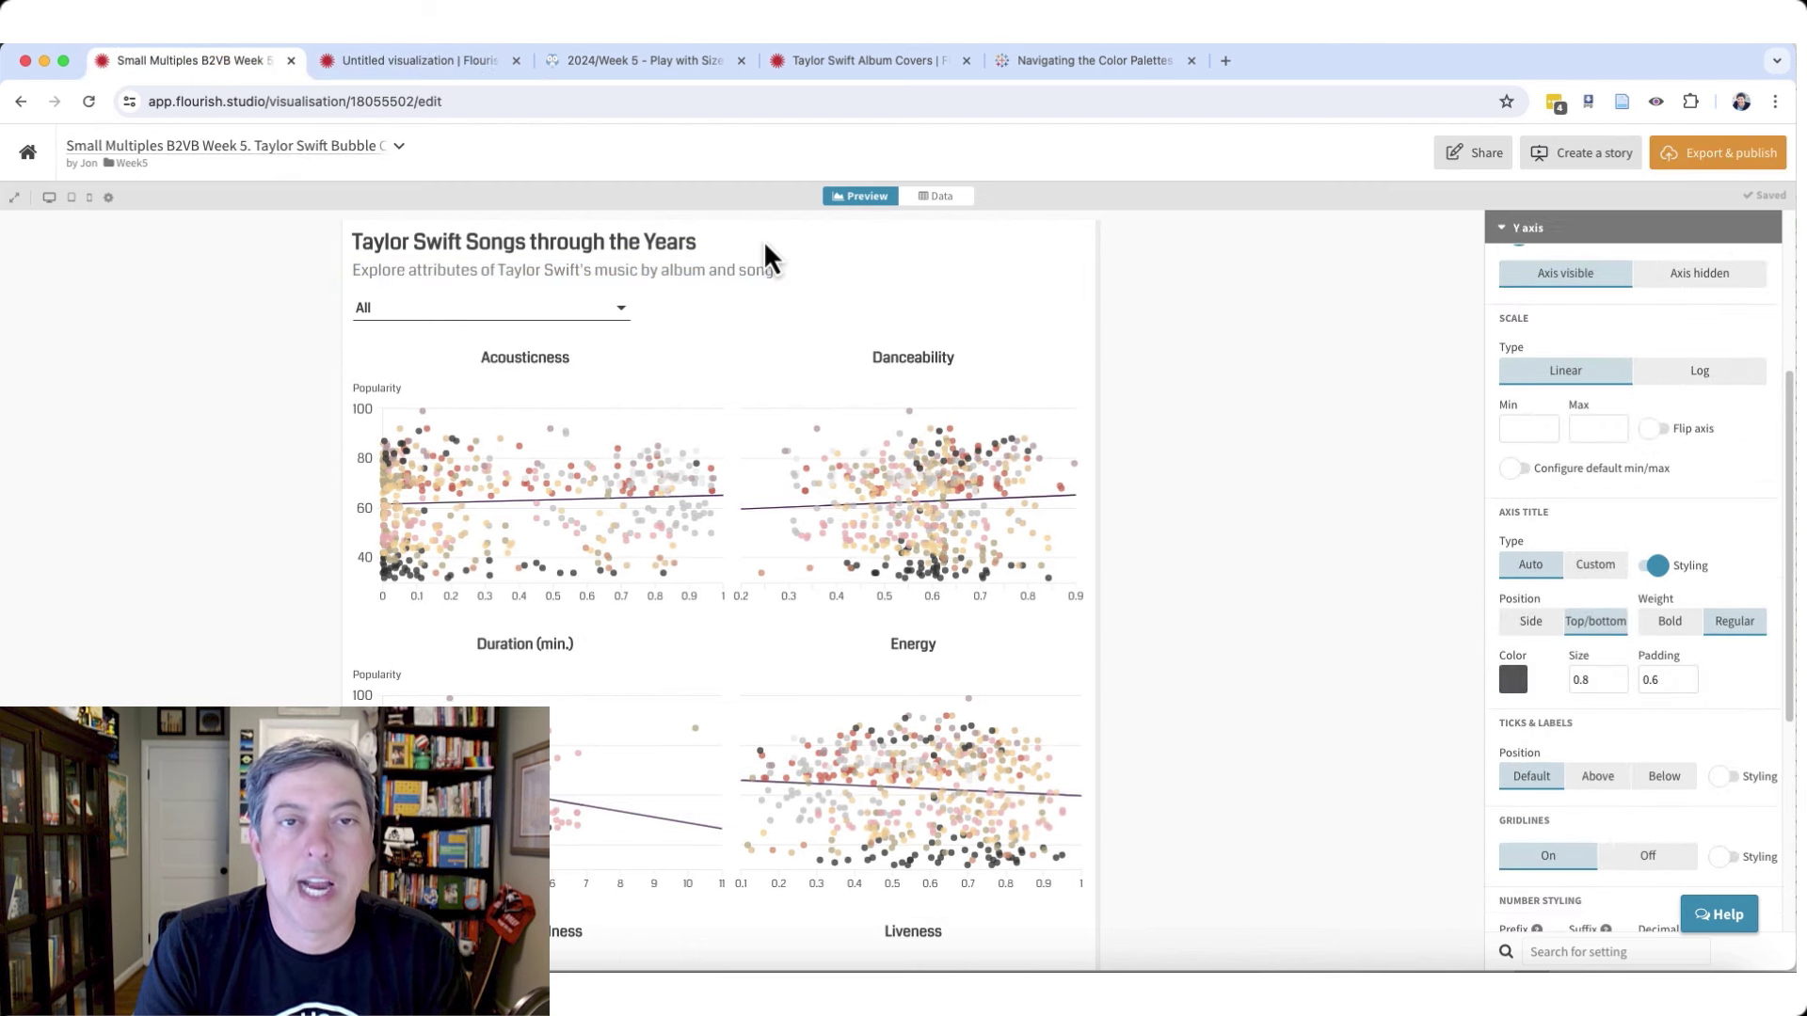
{"action": "left_click", "coordinate": [433, 70]}
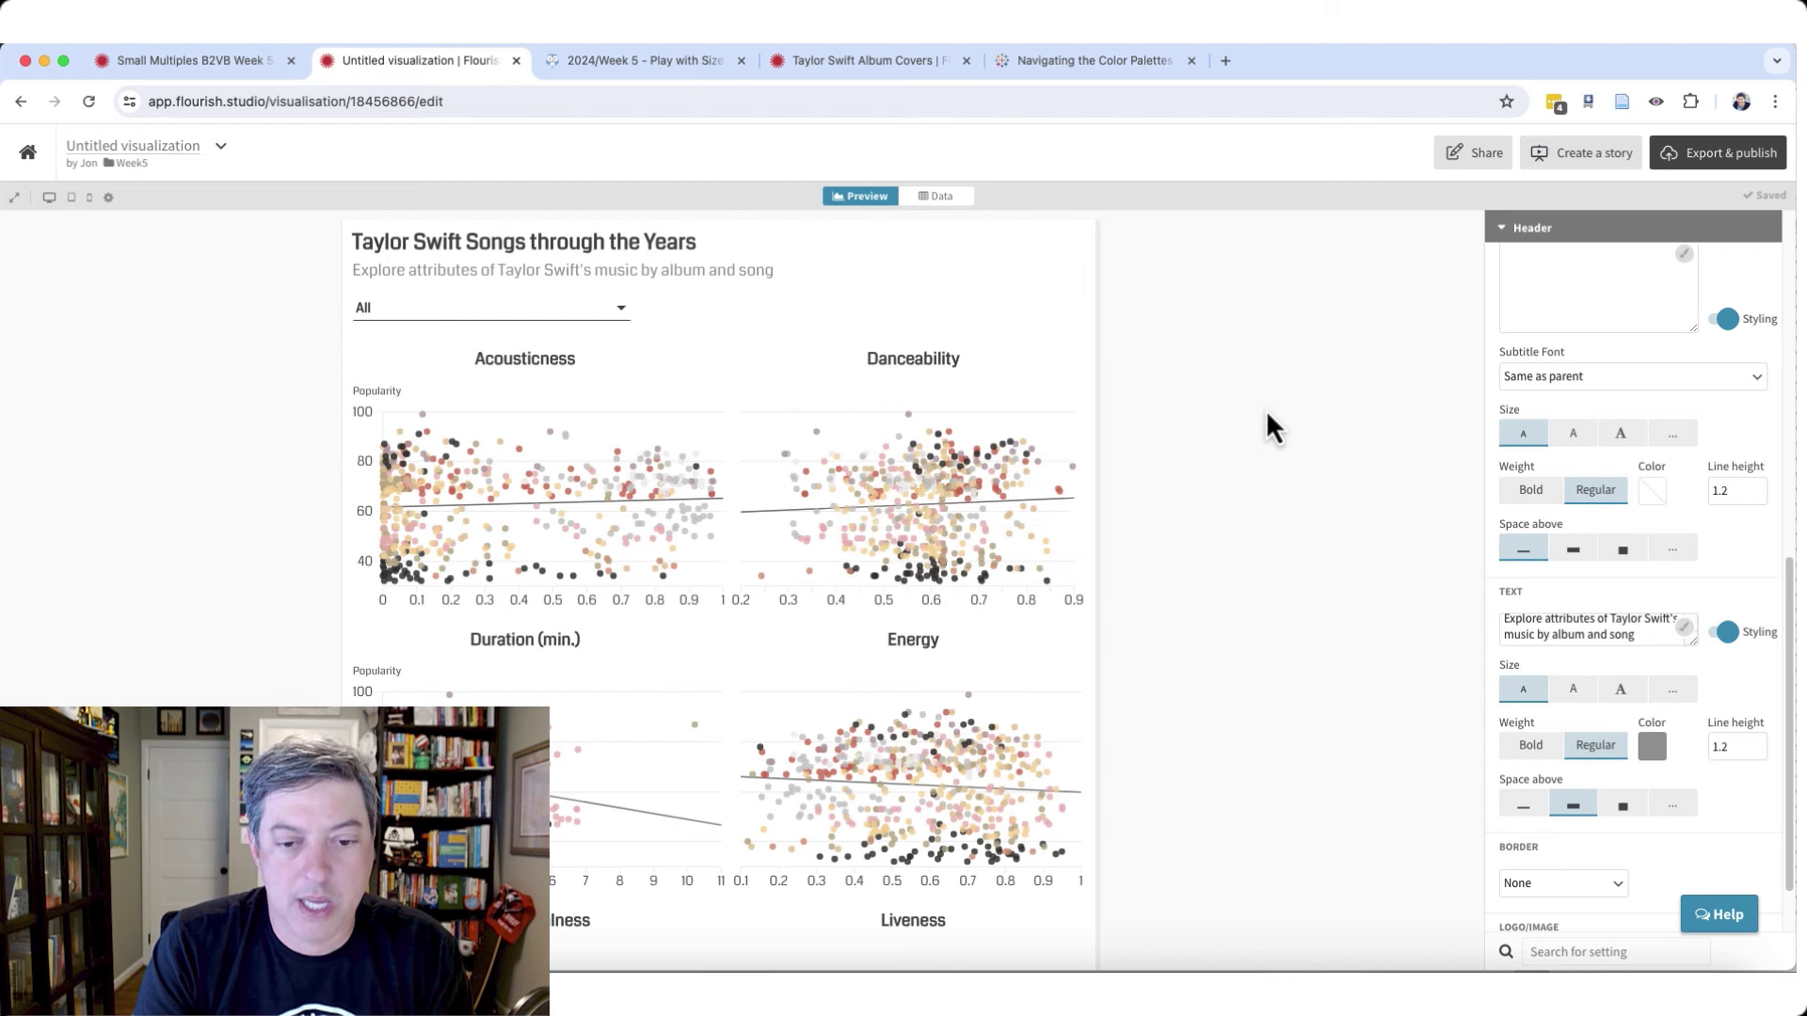
{"action": "scroll", "coordinate": [1149, 573], "scroll_direction": "down", "scroll_amount": 8}
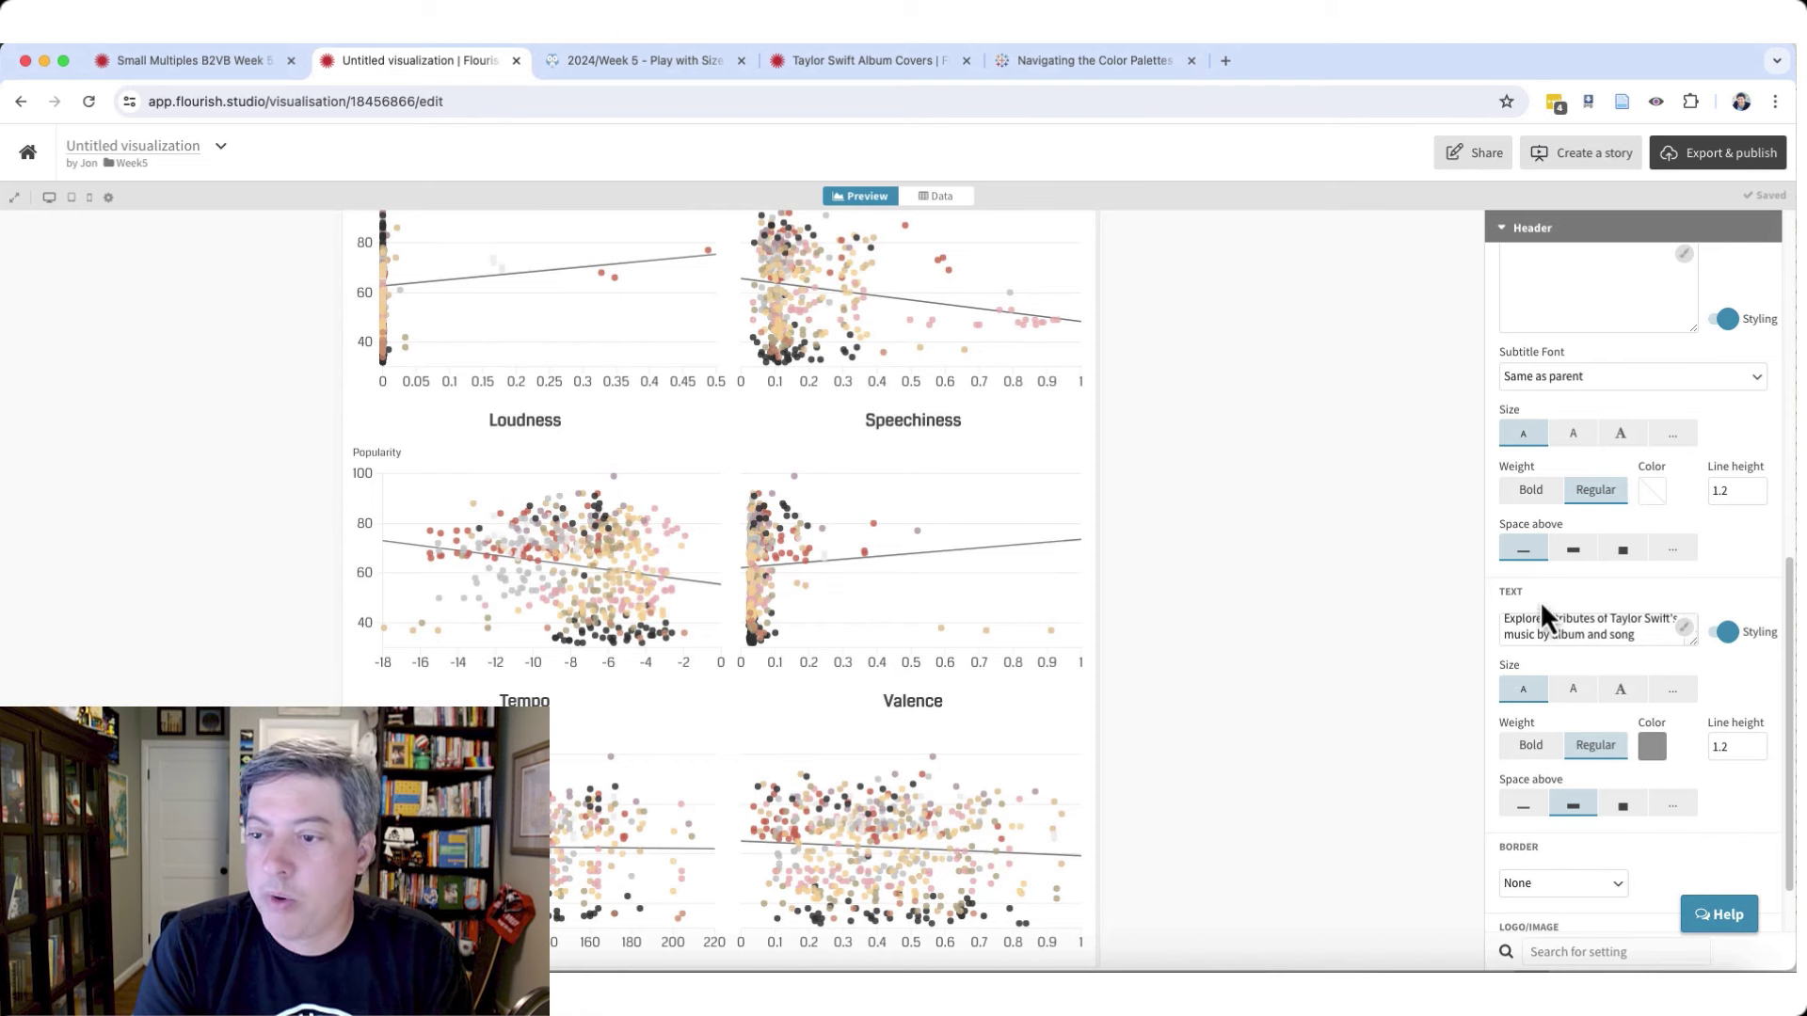
{"action": "left_click", "coordinate": [1506, 235]}
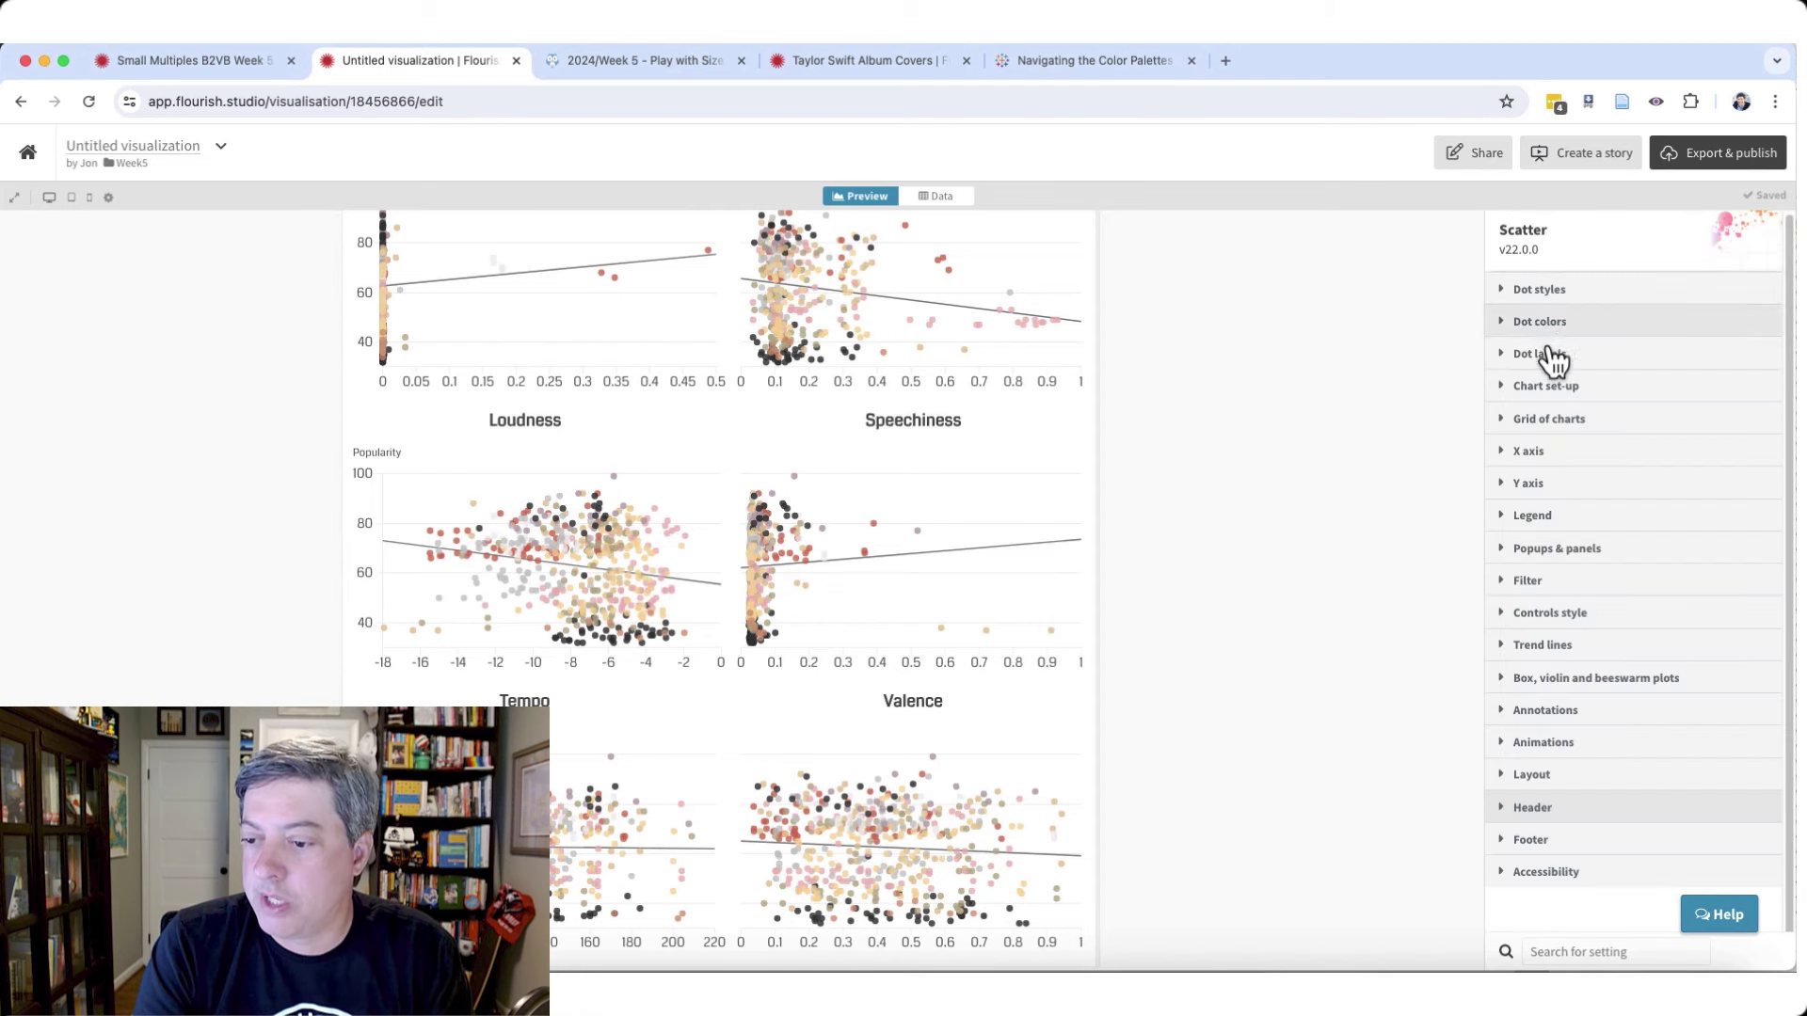
- Enter "B2VB Week #5" as the first source name in the chart's footer
{"action": "left_click", "coordinate": [1552, 841]}
{"action": "scroll", "coordinate": [1552, 748], "scroll_direction": "down", "scroll_amount": 4}
{"action": "left_click", "coordinate": [1533, 633]}
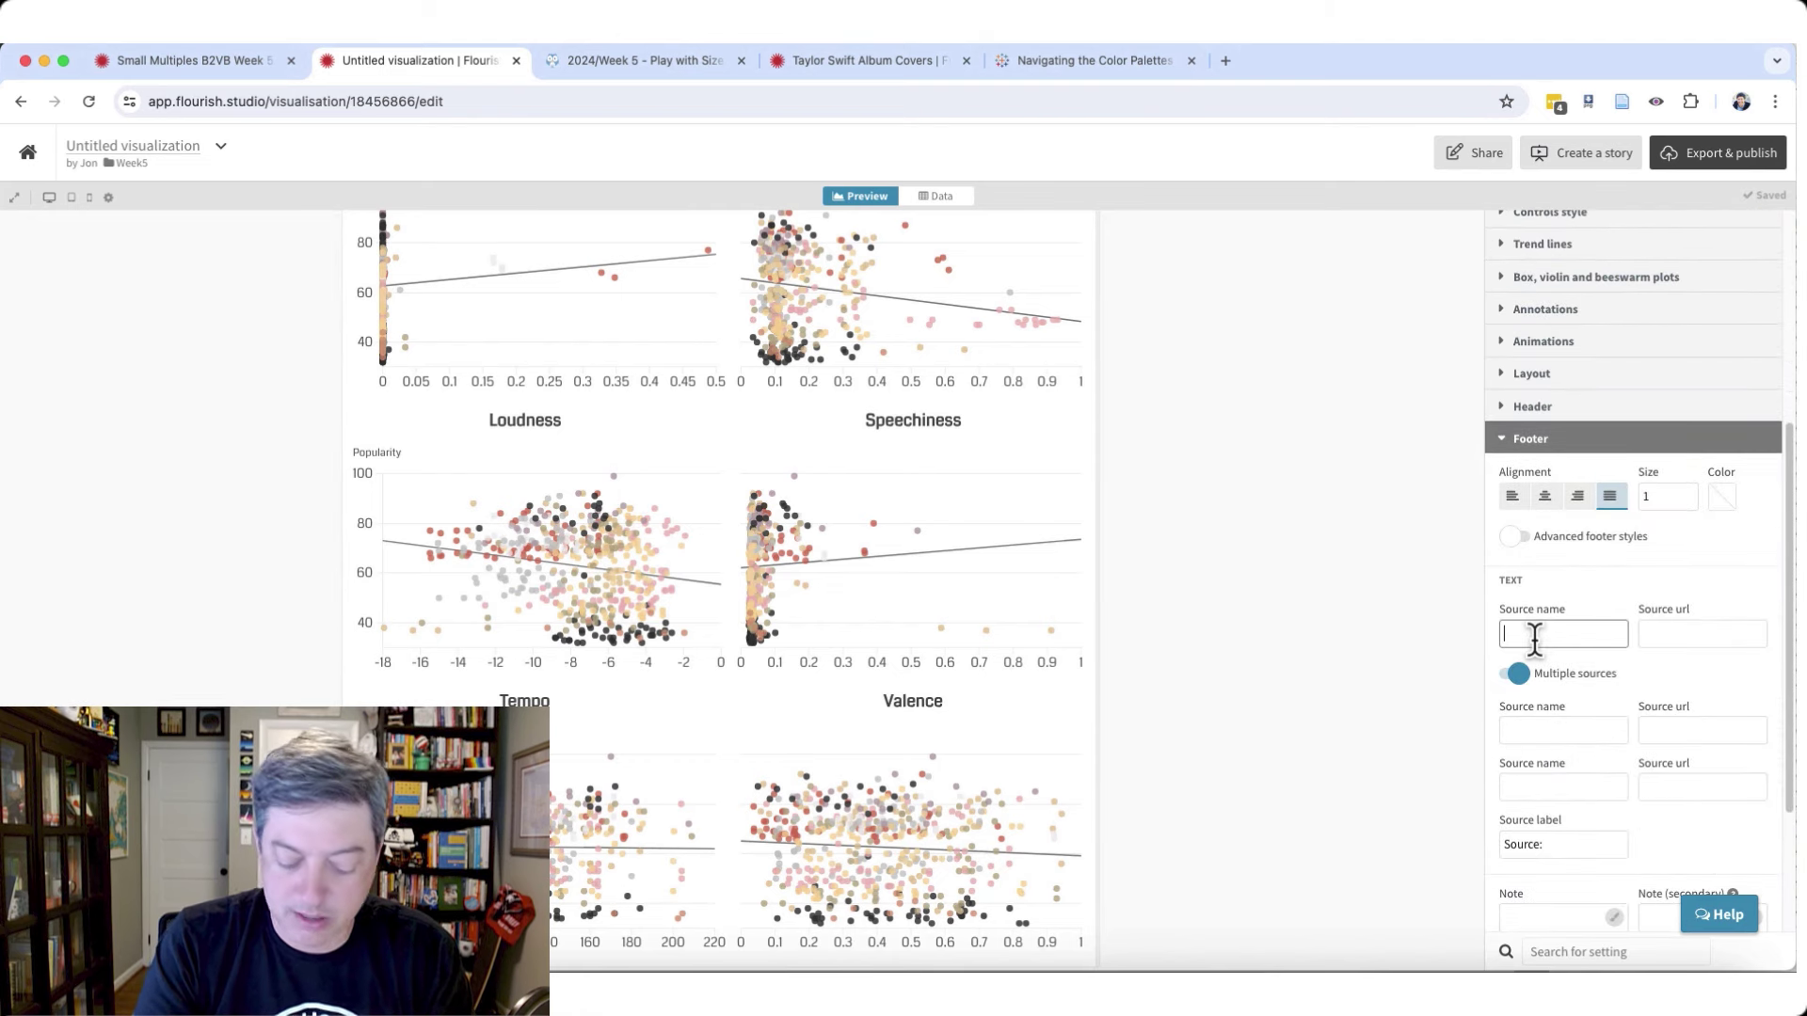
{"action": "type", "text": "B2VB Wee"}
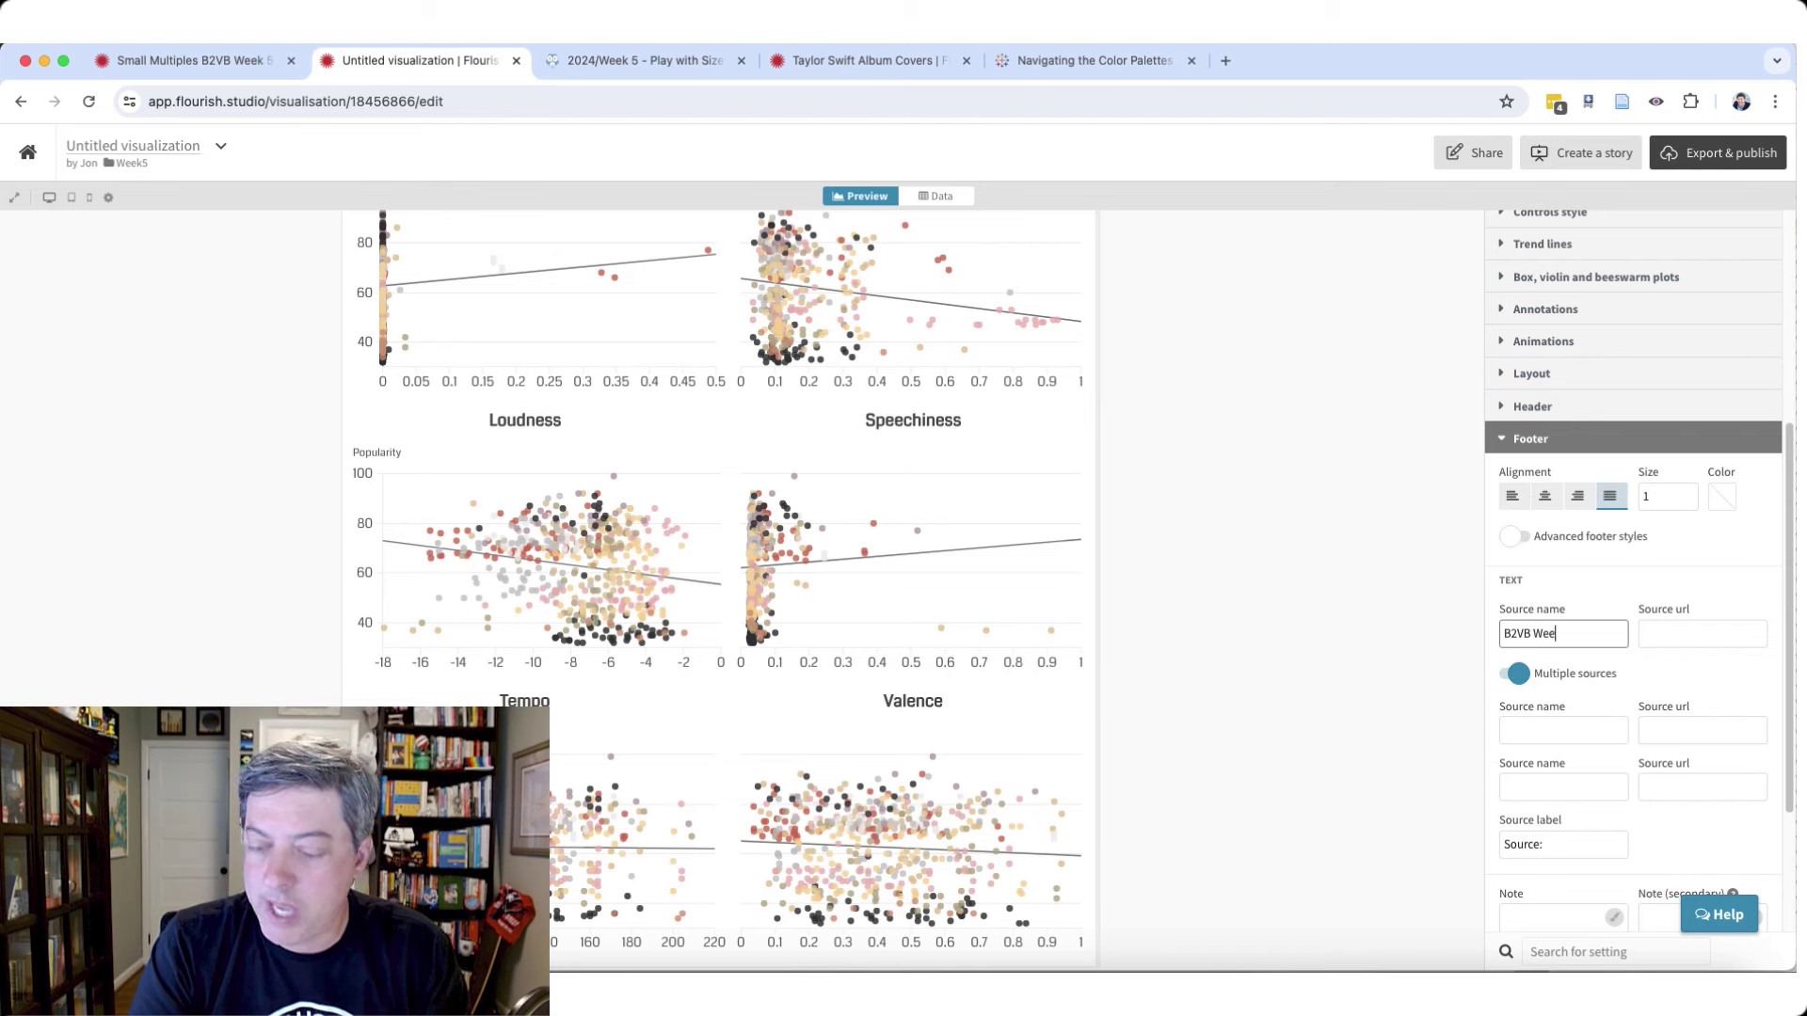
{"action": "type", "text": "k #5"}
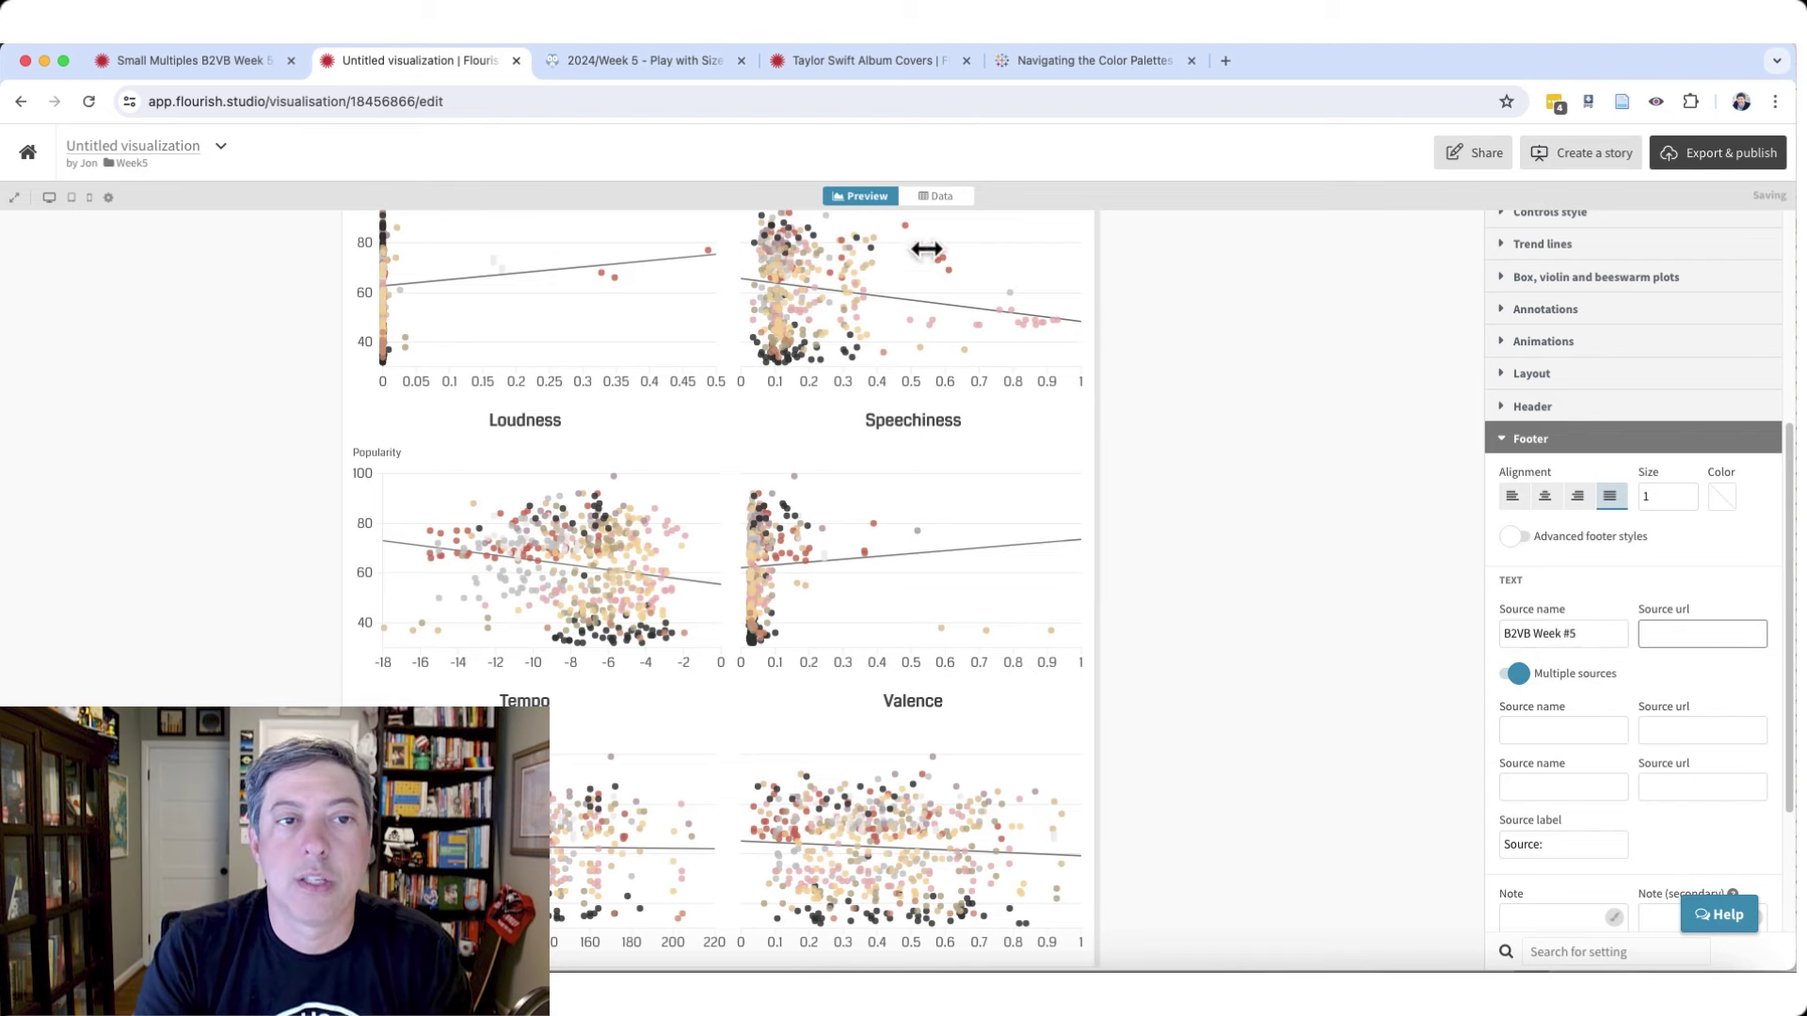
- Copy the web address of the data.world "2024/Week 5 - Play with Size" dataset into the footer's source URL
{"action": "left_click", "coordinate": [627, 64]}
{"action": "left_click", "coordinate": [626, 94]}
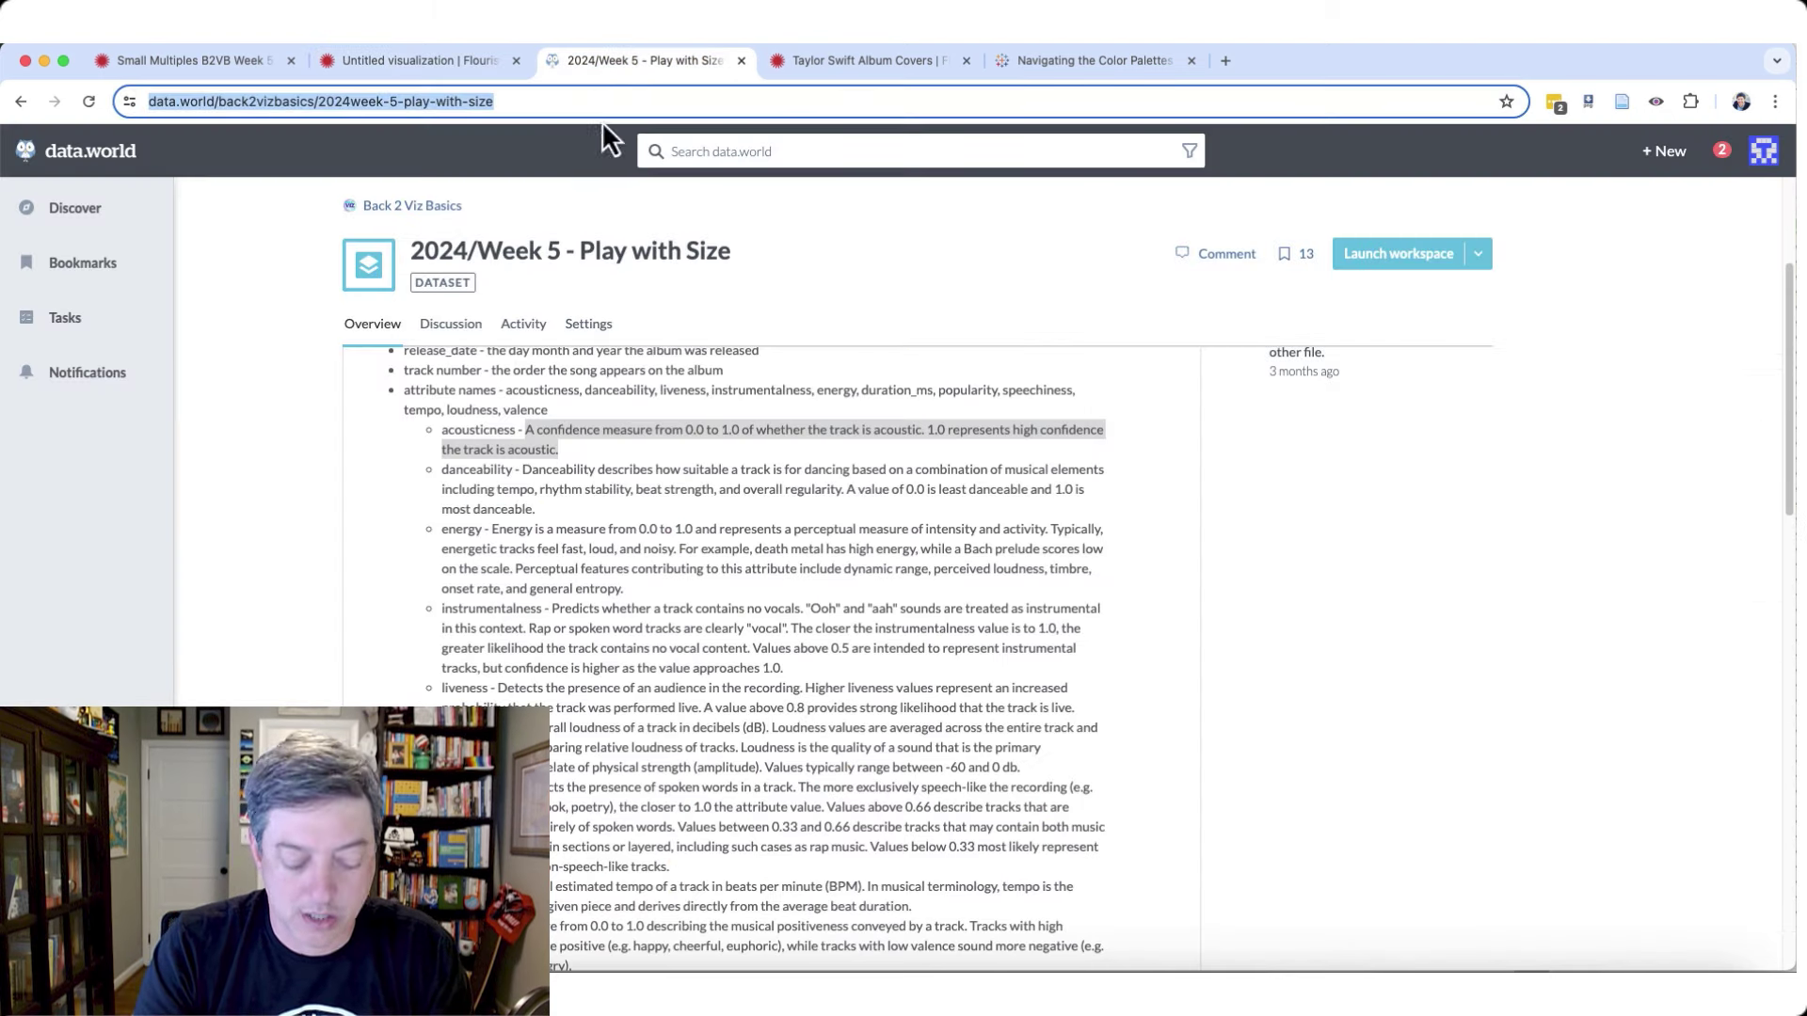
{"action": "left_click", "coordinate": [480, 62]}
{"action": "left_click", "coordinate": [1695, 632]}
{"action": "key", "text": "super+v"}
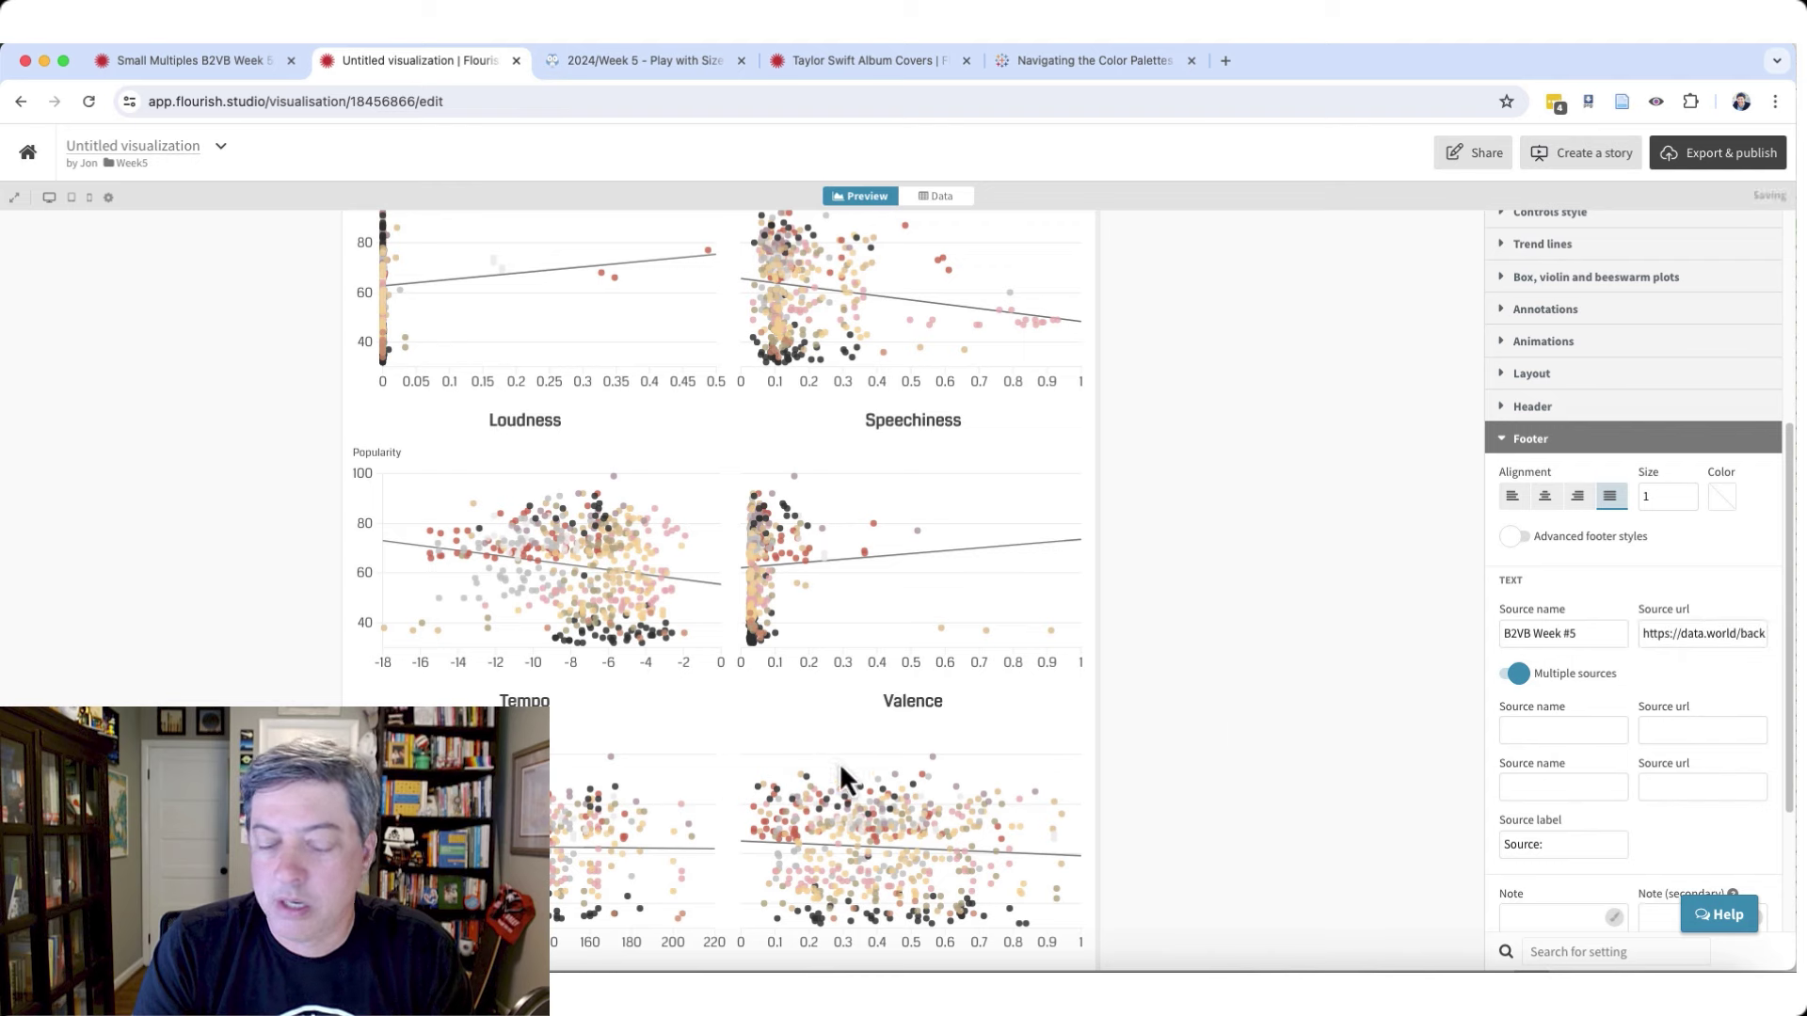
{"action": "scroll", "coordinate": [760, 762], "scroll_direction": "down", "scroll_amount": 1}
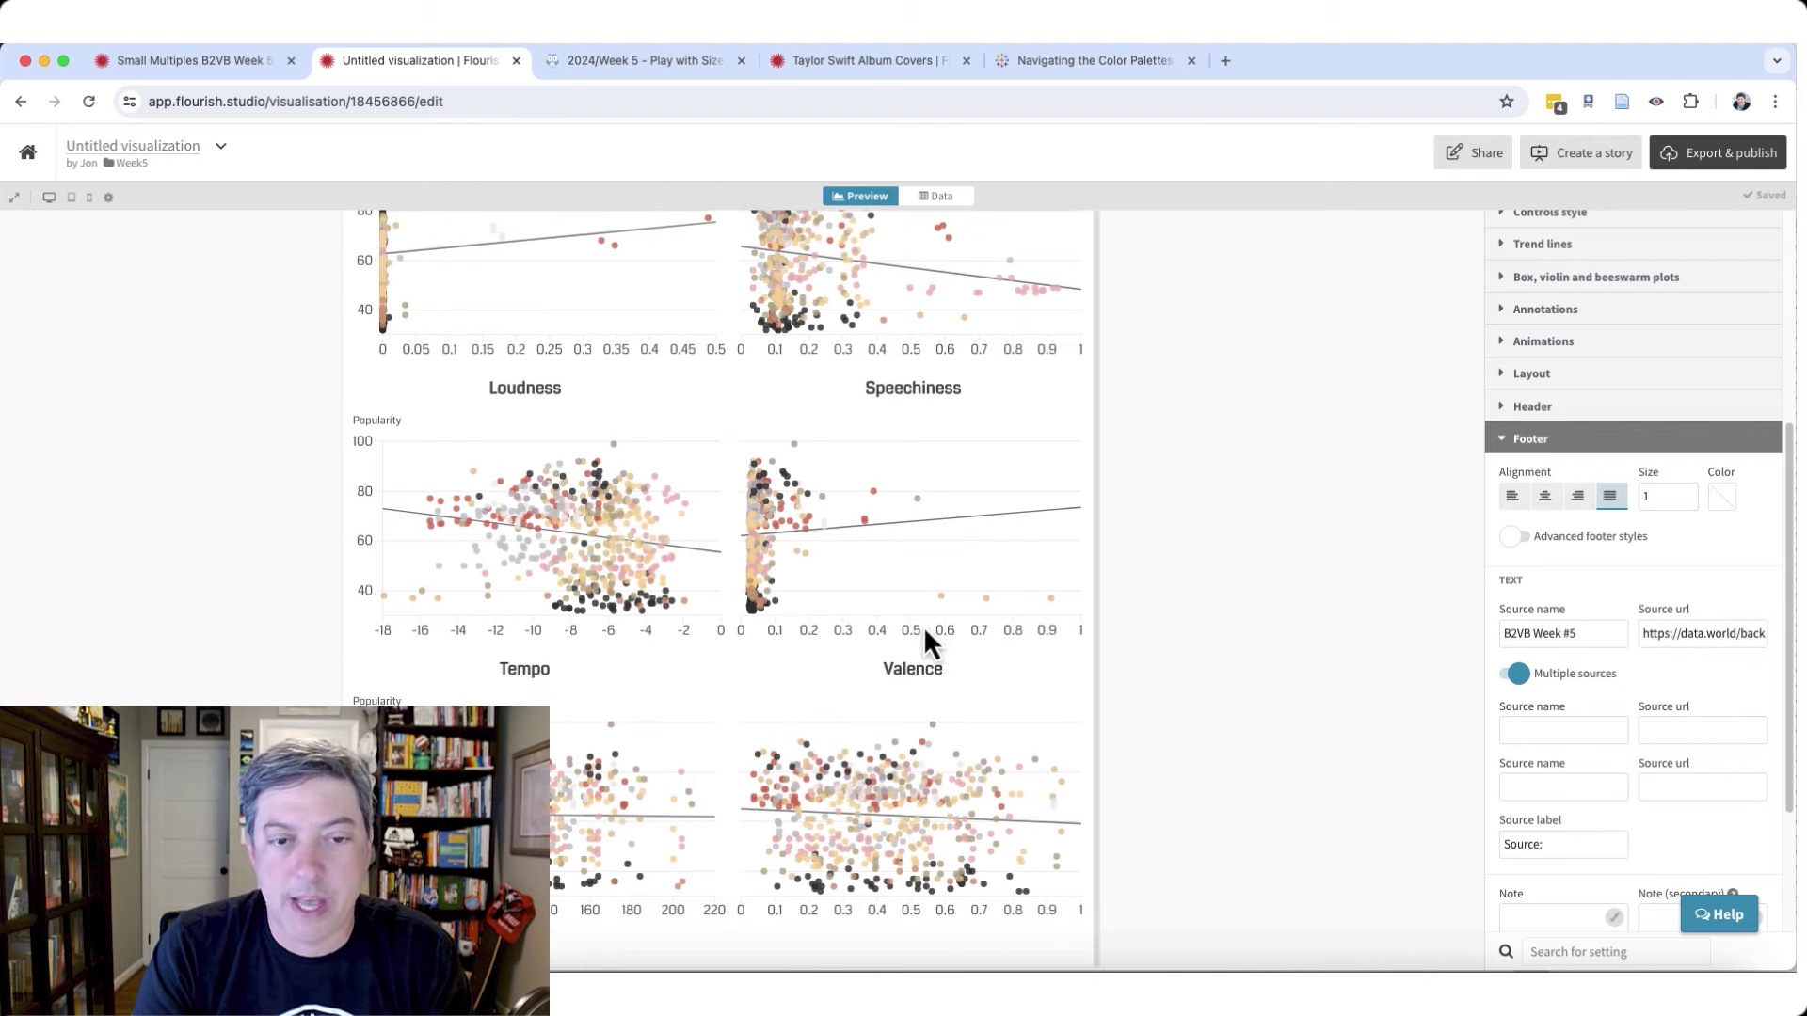
{"action": "scroll", "coordinate": [923, 625], "scroll_direction": "up", "scroll_amount": 10}
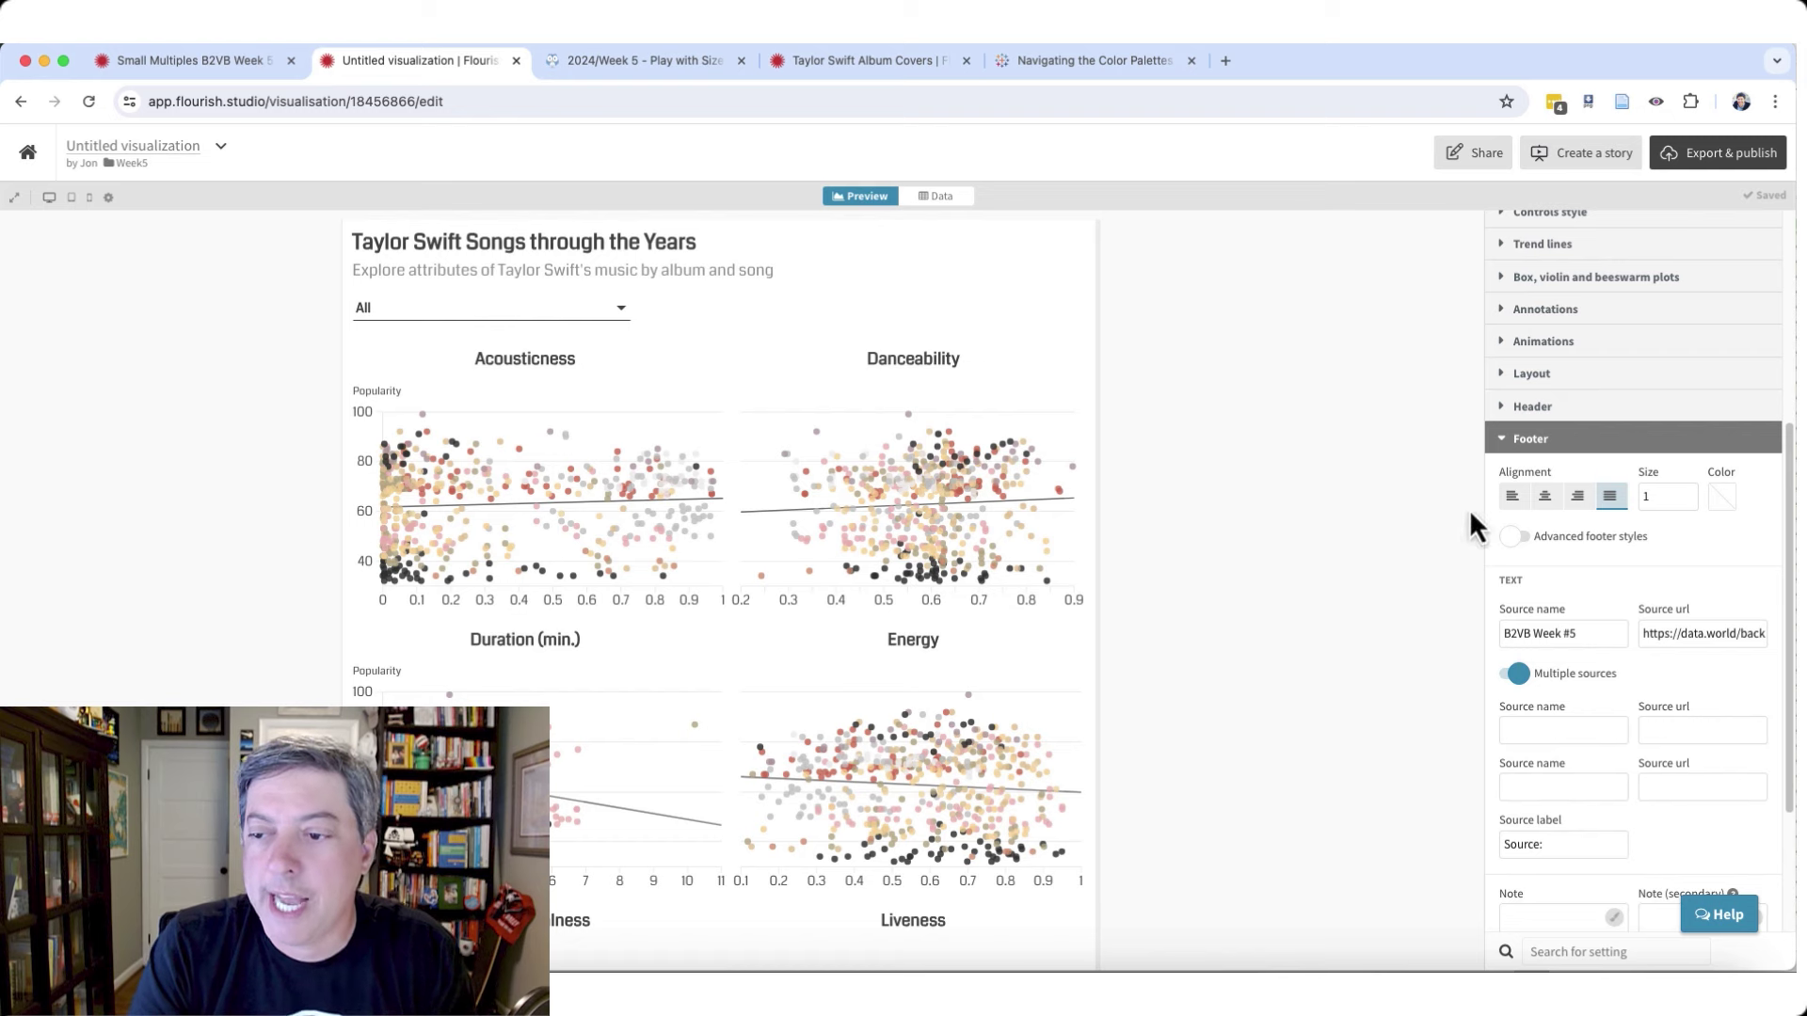
{"action": "left_click", "coordinate": [1526, 439]}
- Compare the dot popups with the finished chart, then switch the new chart's popups to custom content and show their style options
{"action": "mouse_move", "coordinate": [969, 461]}
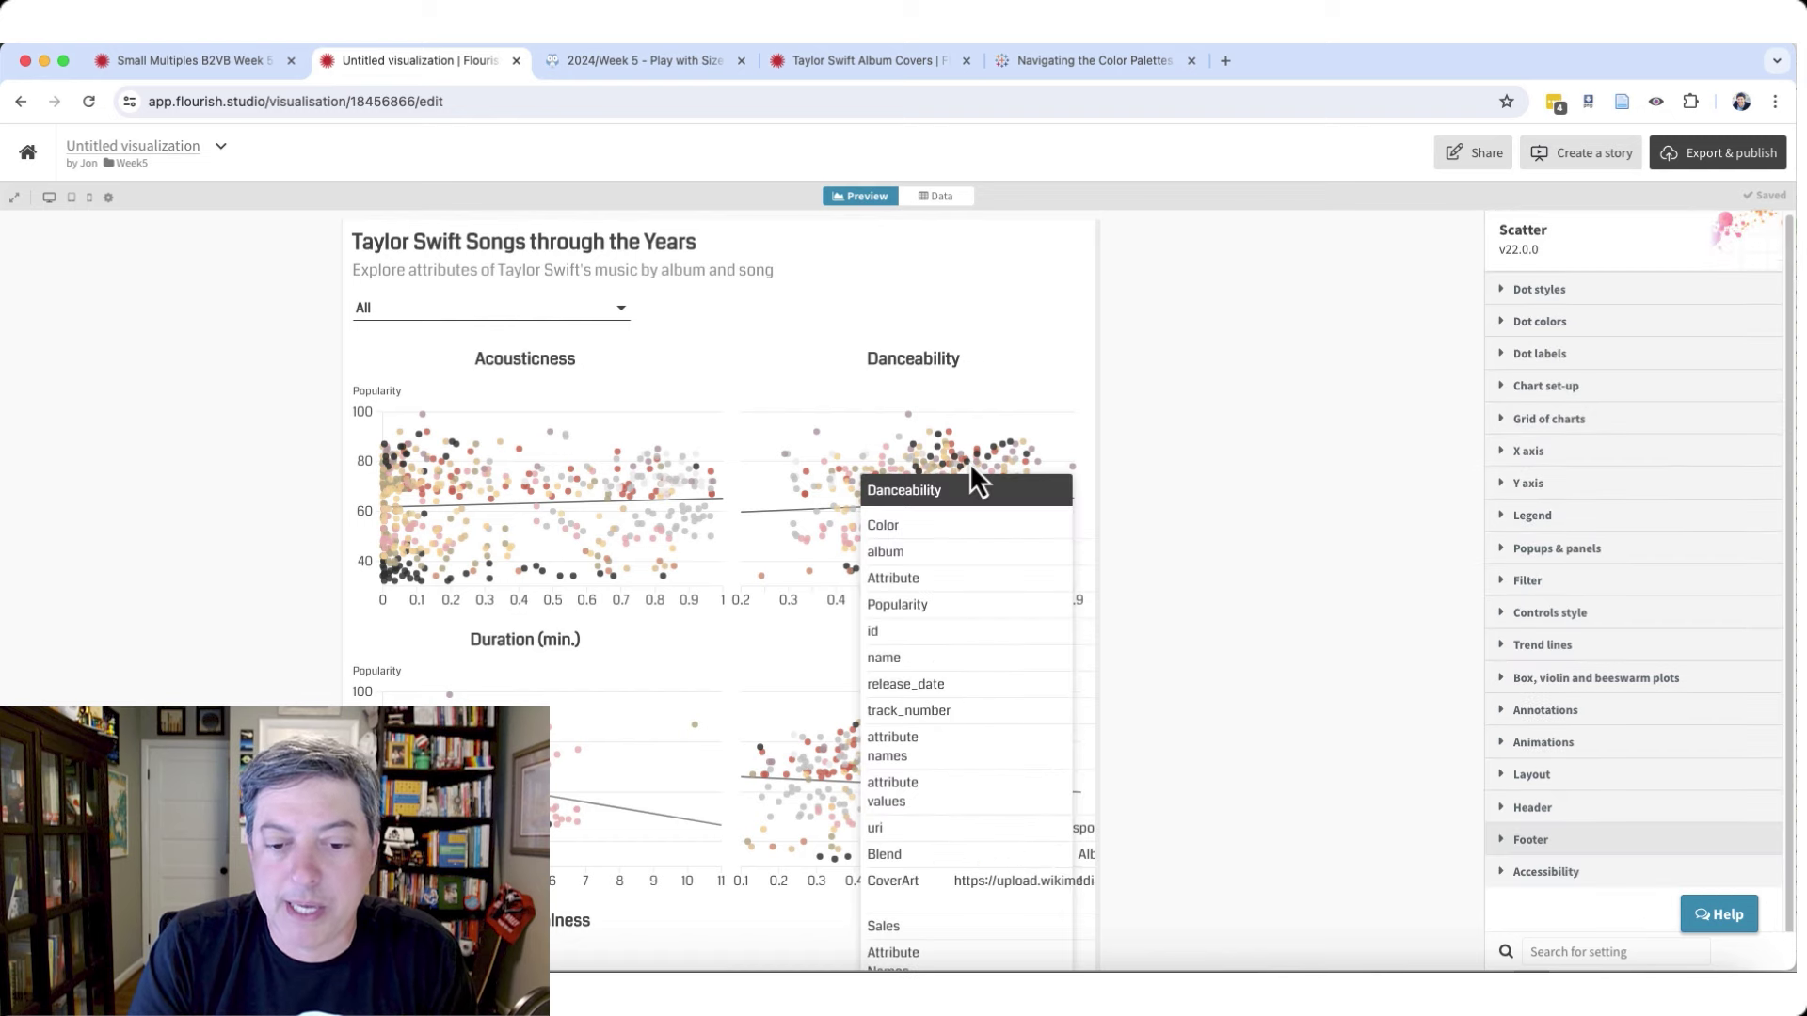
{"action": "left_click", "coordinate": [215, 64]}
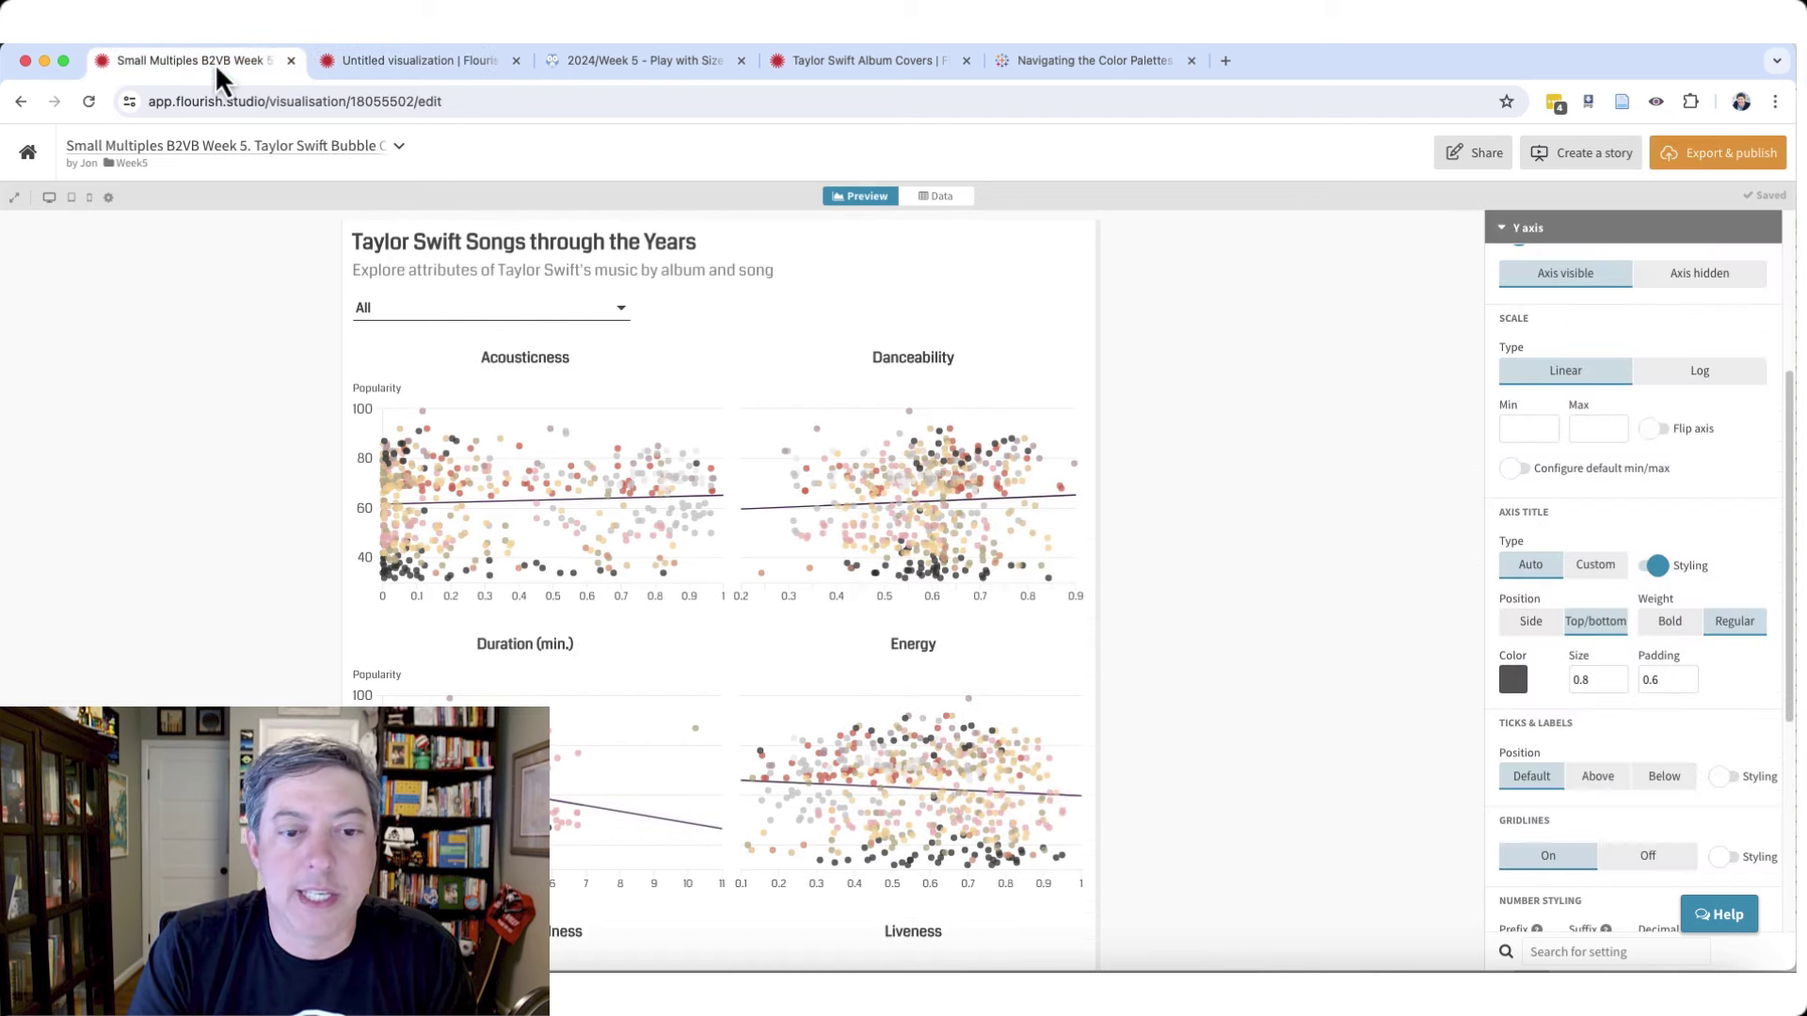
{"action": "mouse_move", "coordinate": [859, 474]}
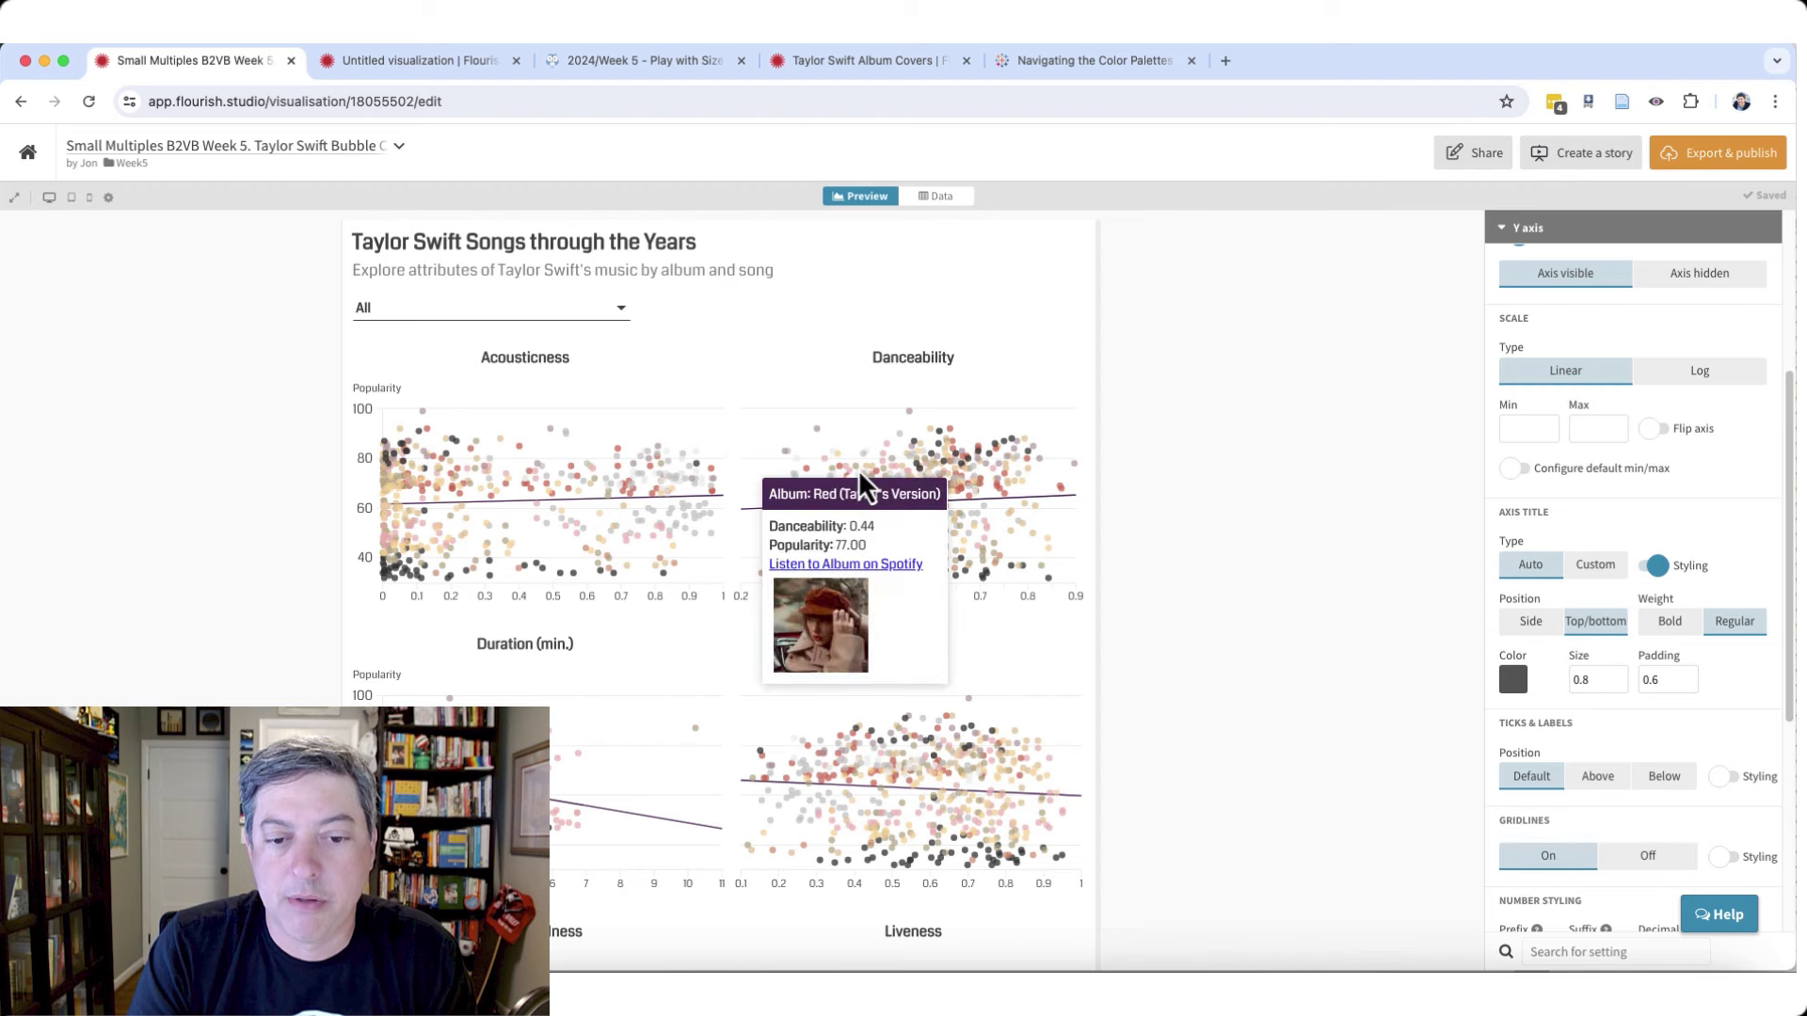
{"action": "left_click", "coordinate": [385, 68]}
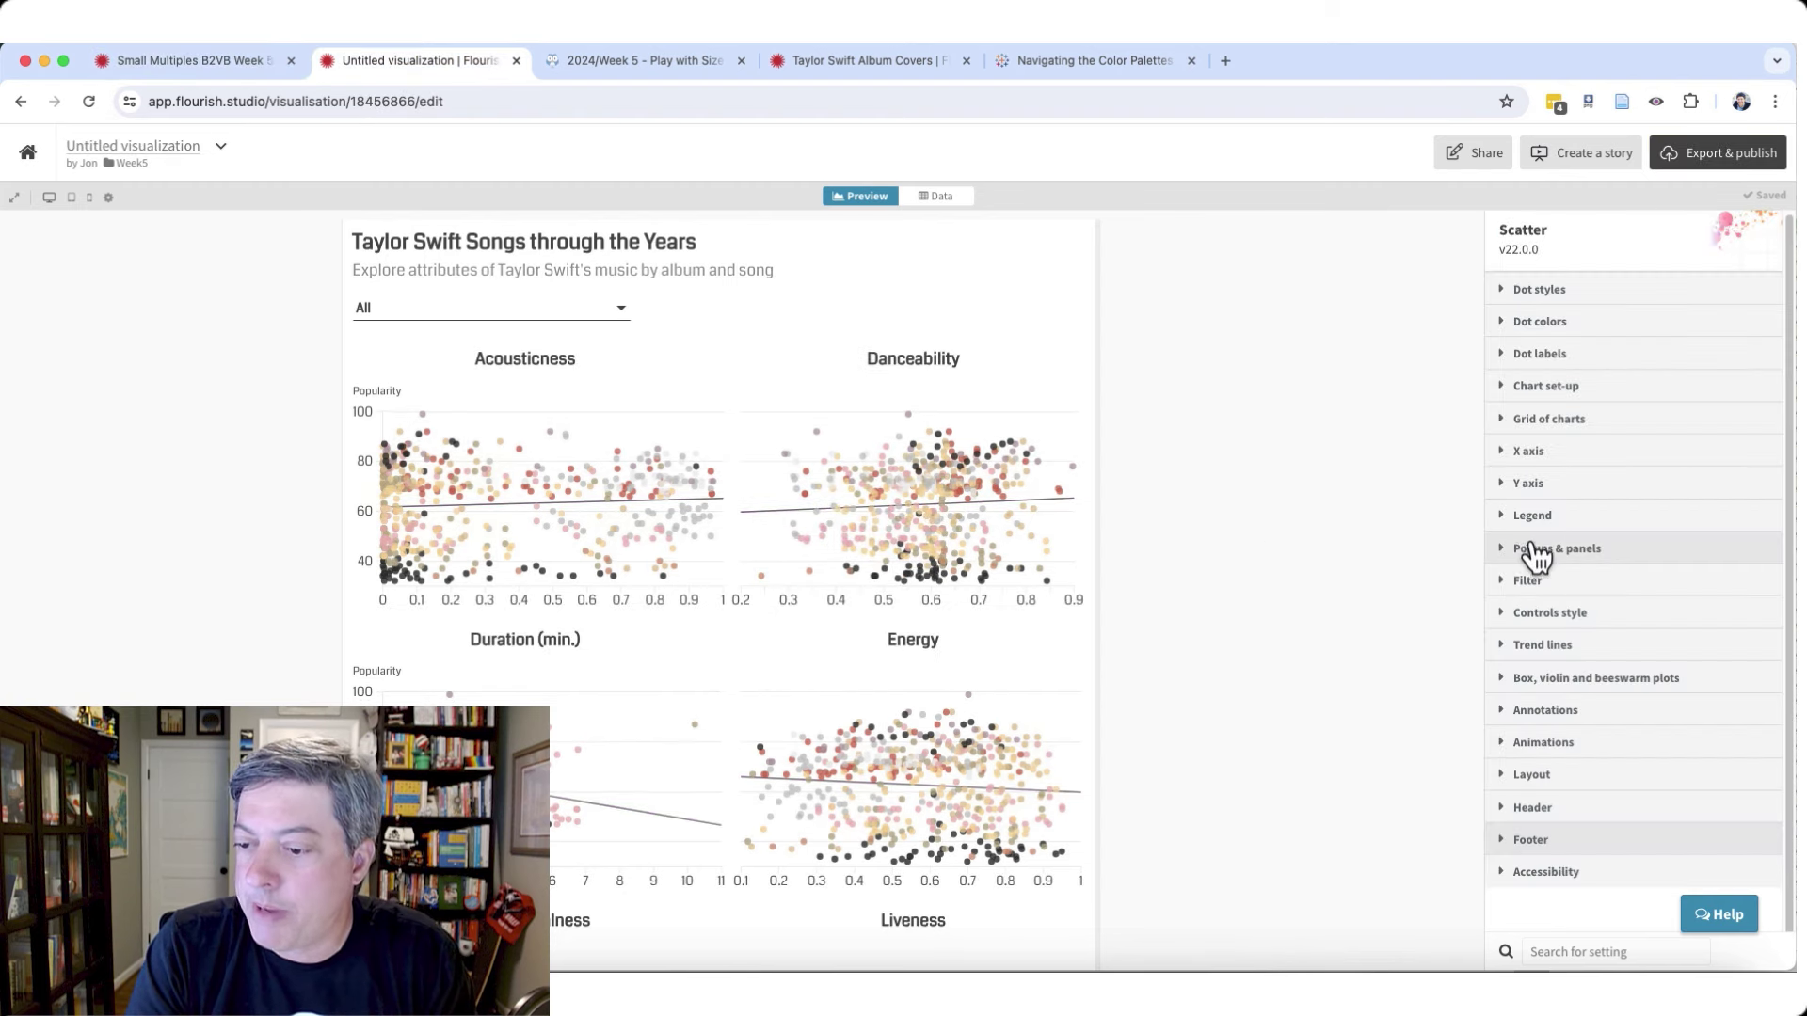
{"action": "left_click", "coordinate": [1600, 551]}
{"action": "left_click", "coordinate": [1613, 627]}
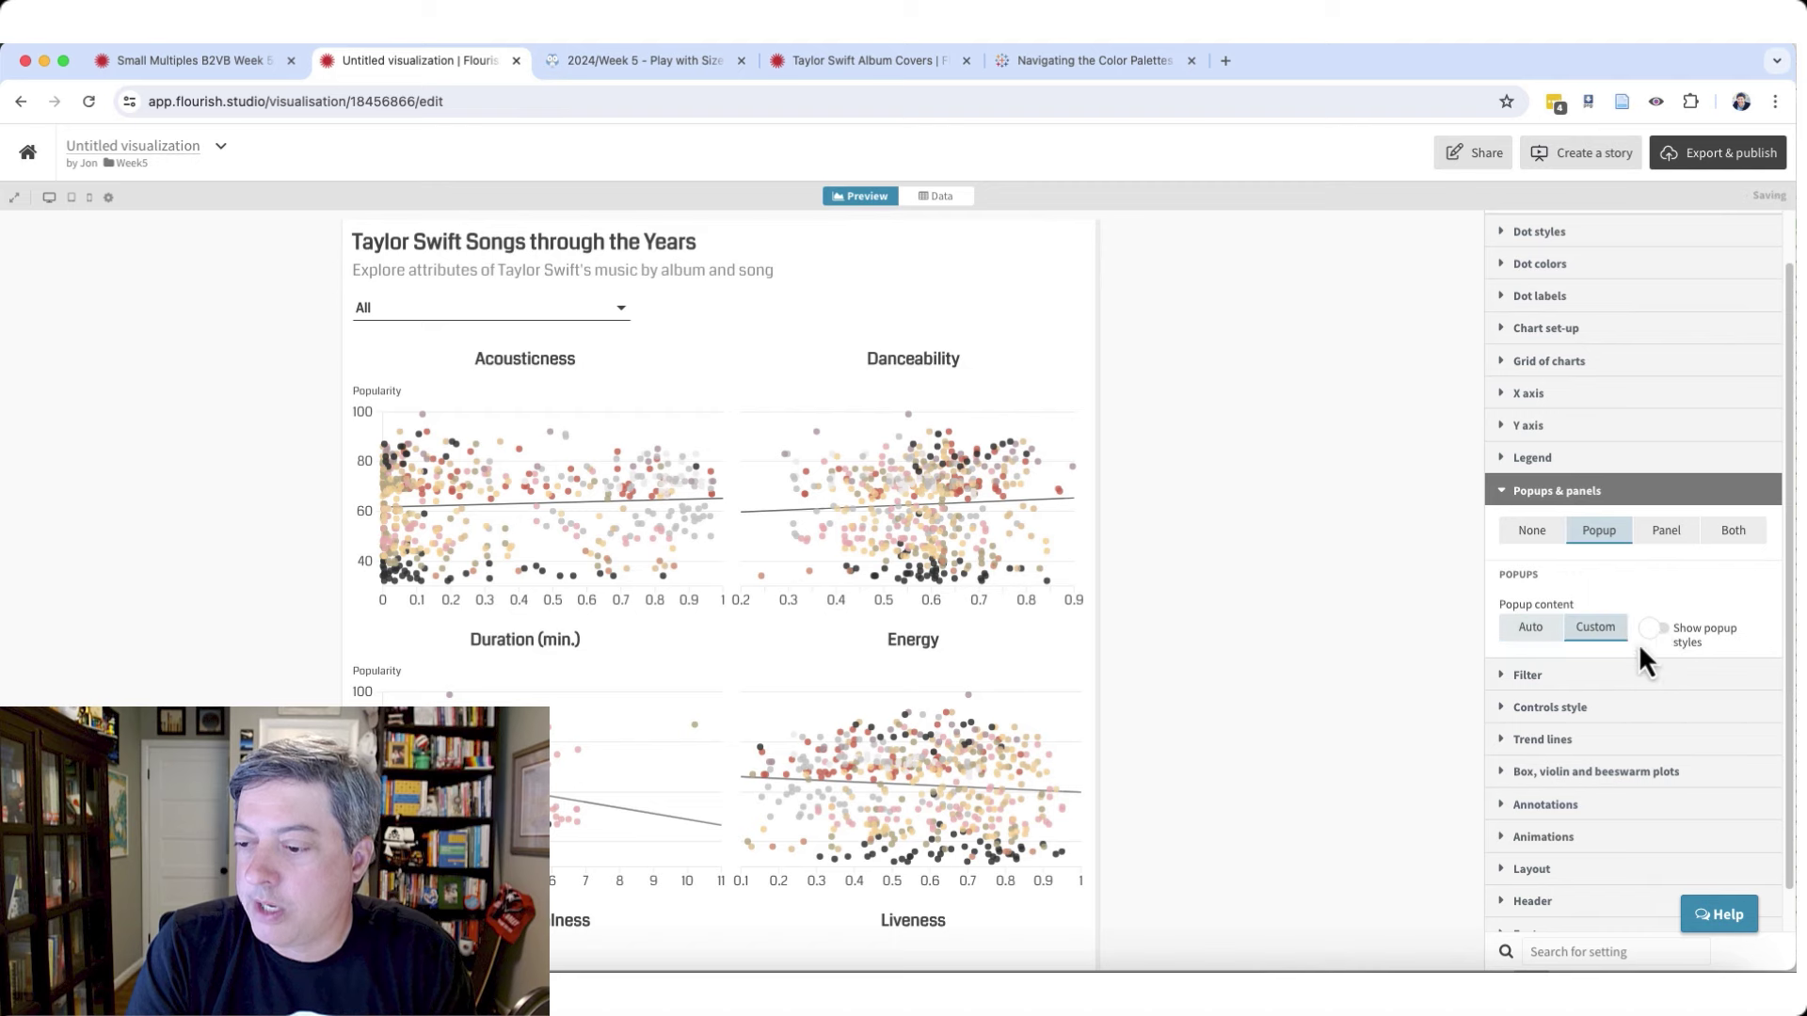
{"action": "left_click", "coordinate": [1656, 629]}
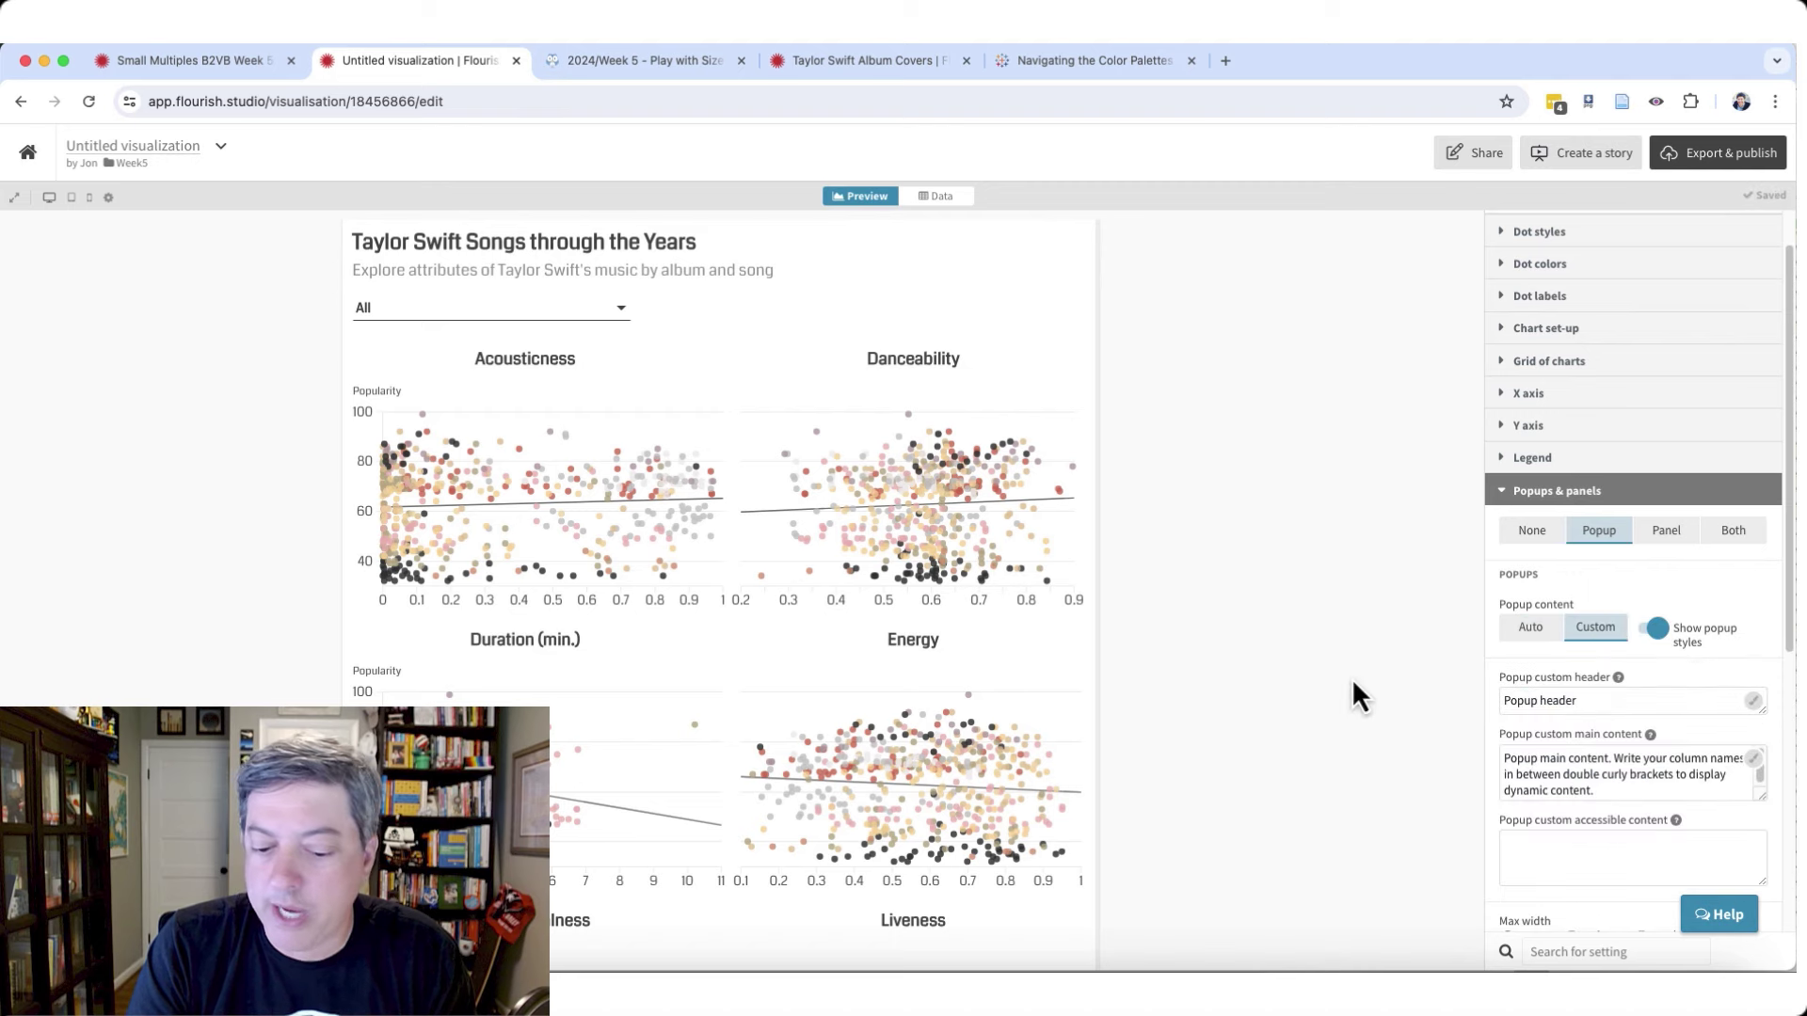
- Switch to Visual Studio Code and copy the attribute, Popularity and "Listen to Album on Spotify" link lines of the HTML snippet
{"action": "key", "text": "super+Tab"}
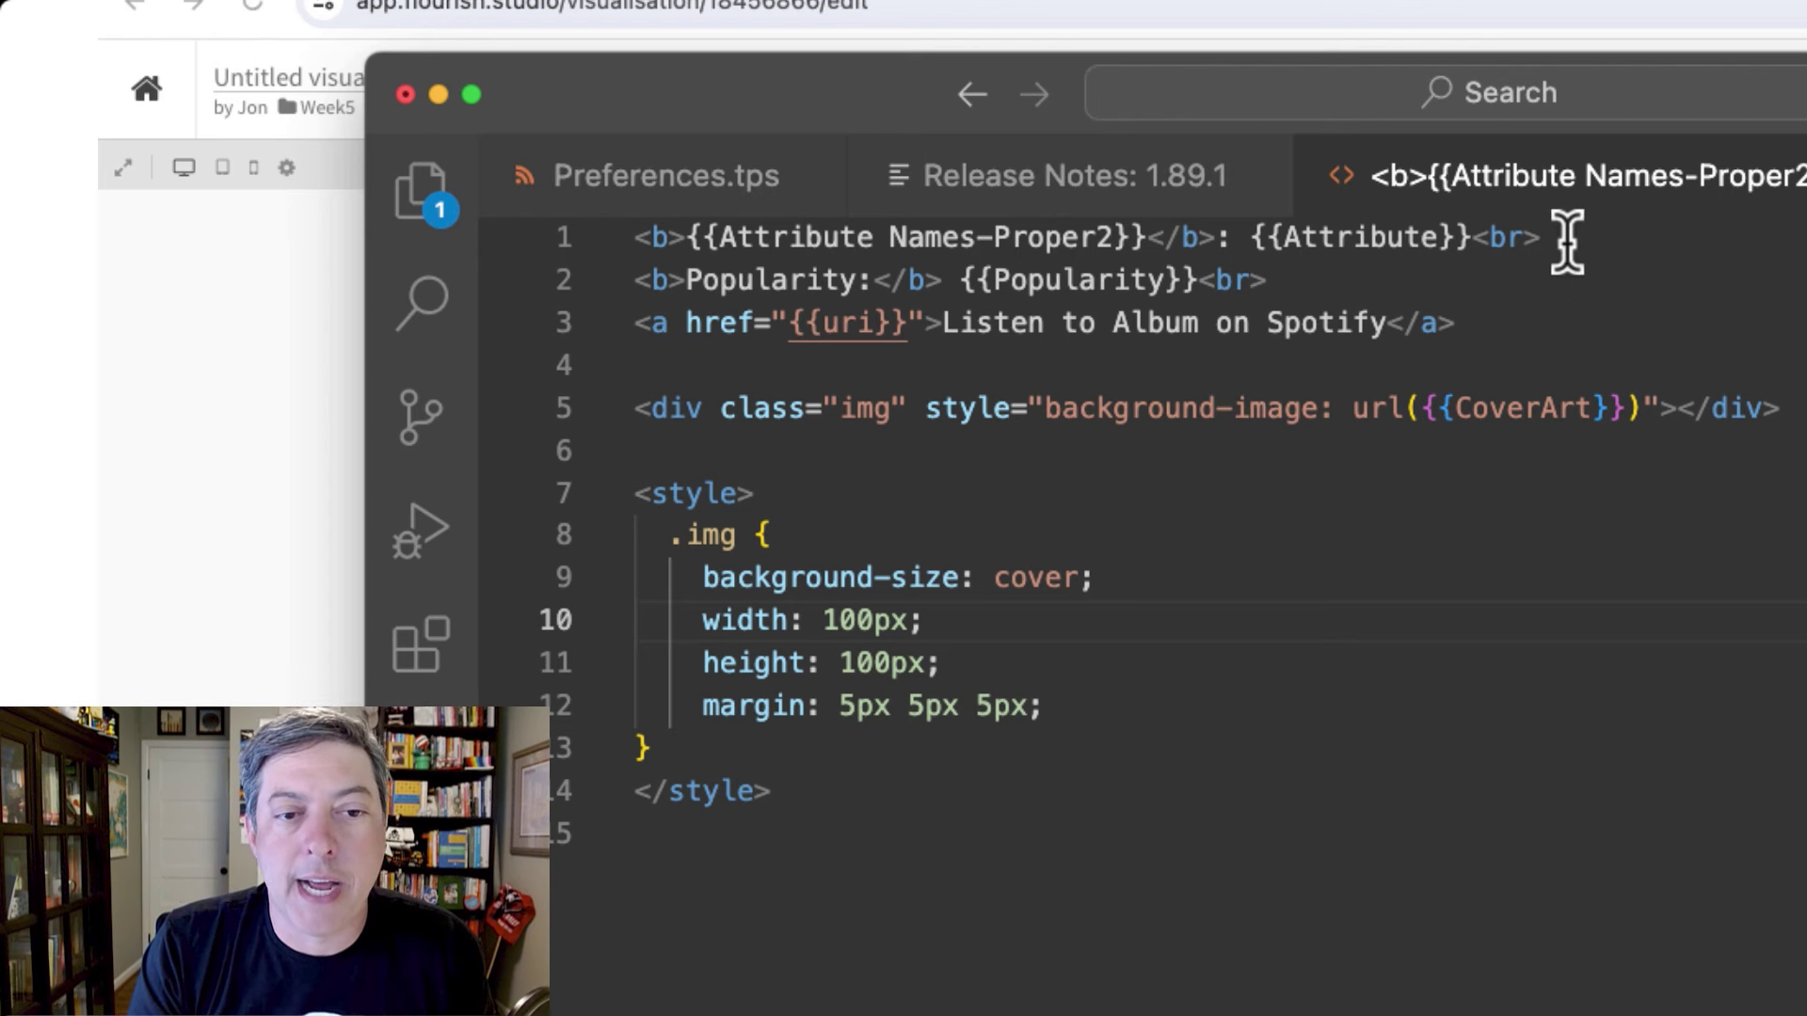
{"action": "left_click_drag", "start_coordinate": [1565, 242], "coordinate": [590, 257]}
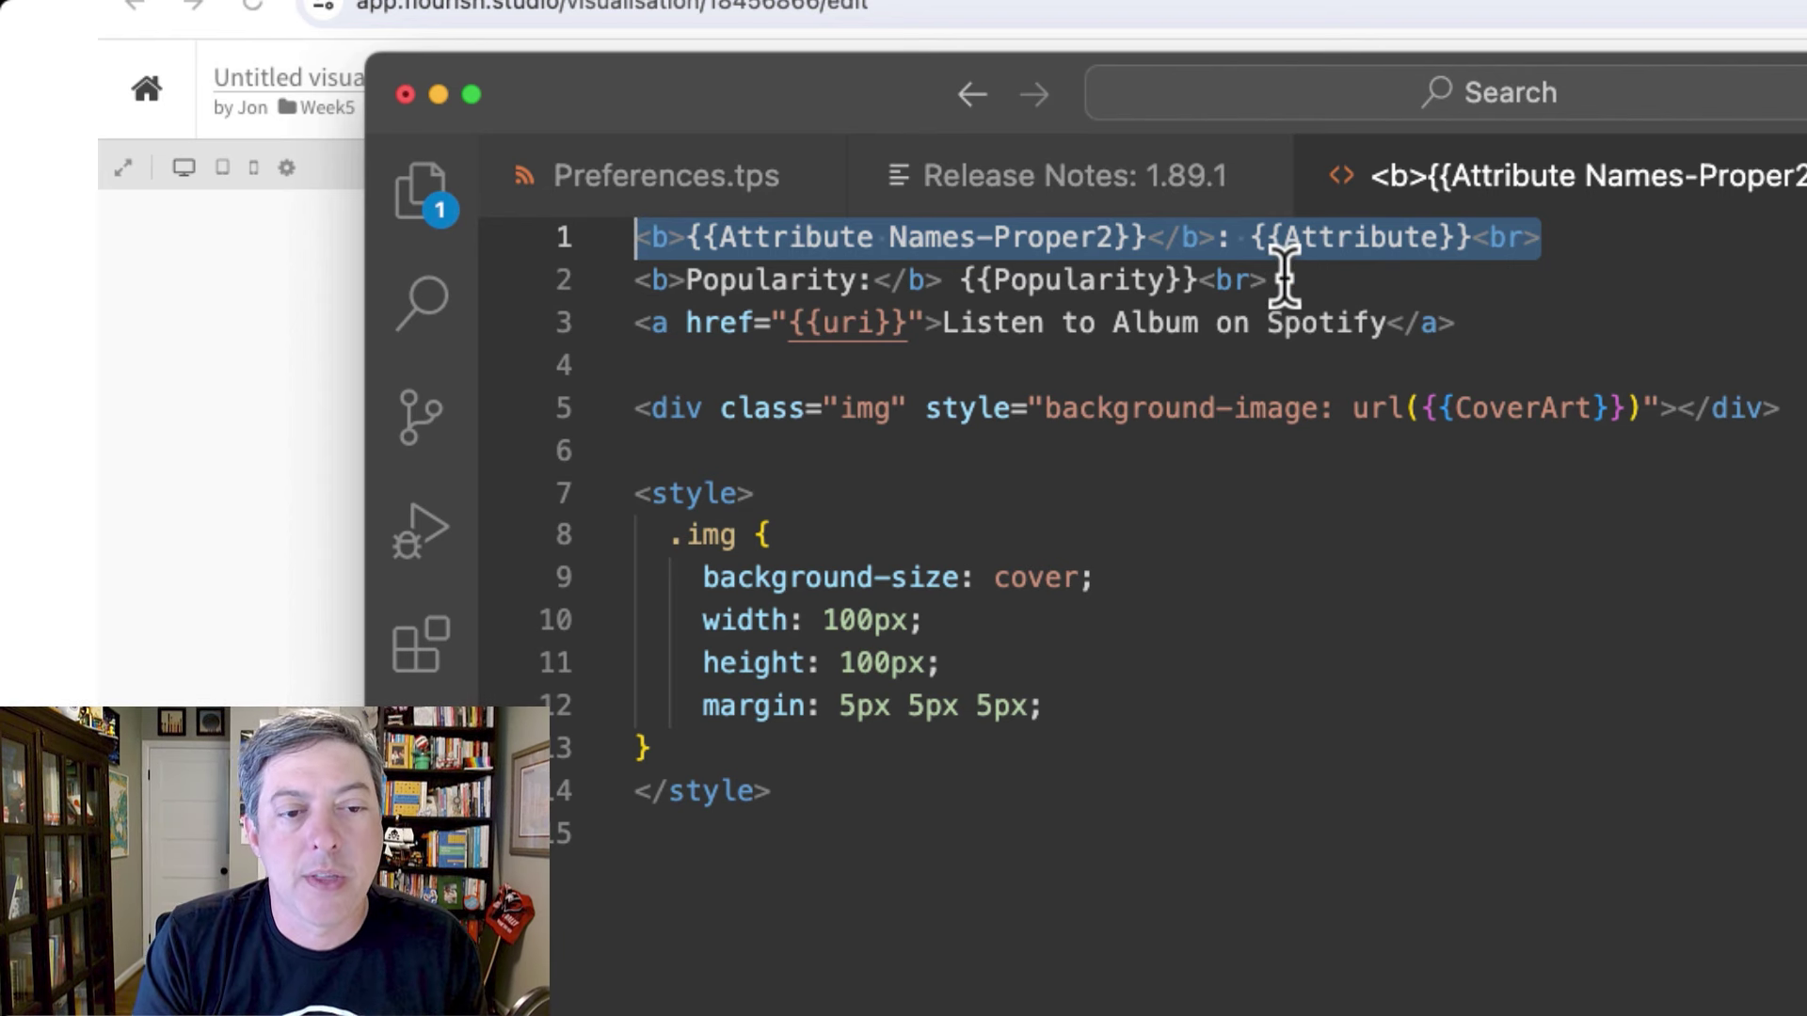
{"action": "left_click_drag", "start_coordinate": [1277, 279], "coordinate": [632, 280]}
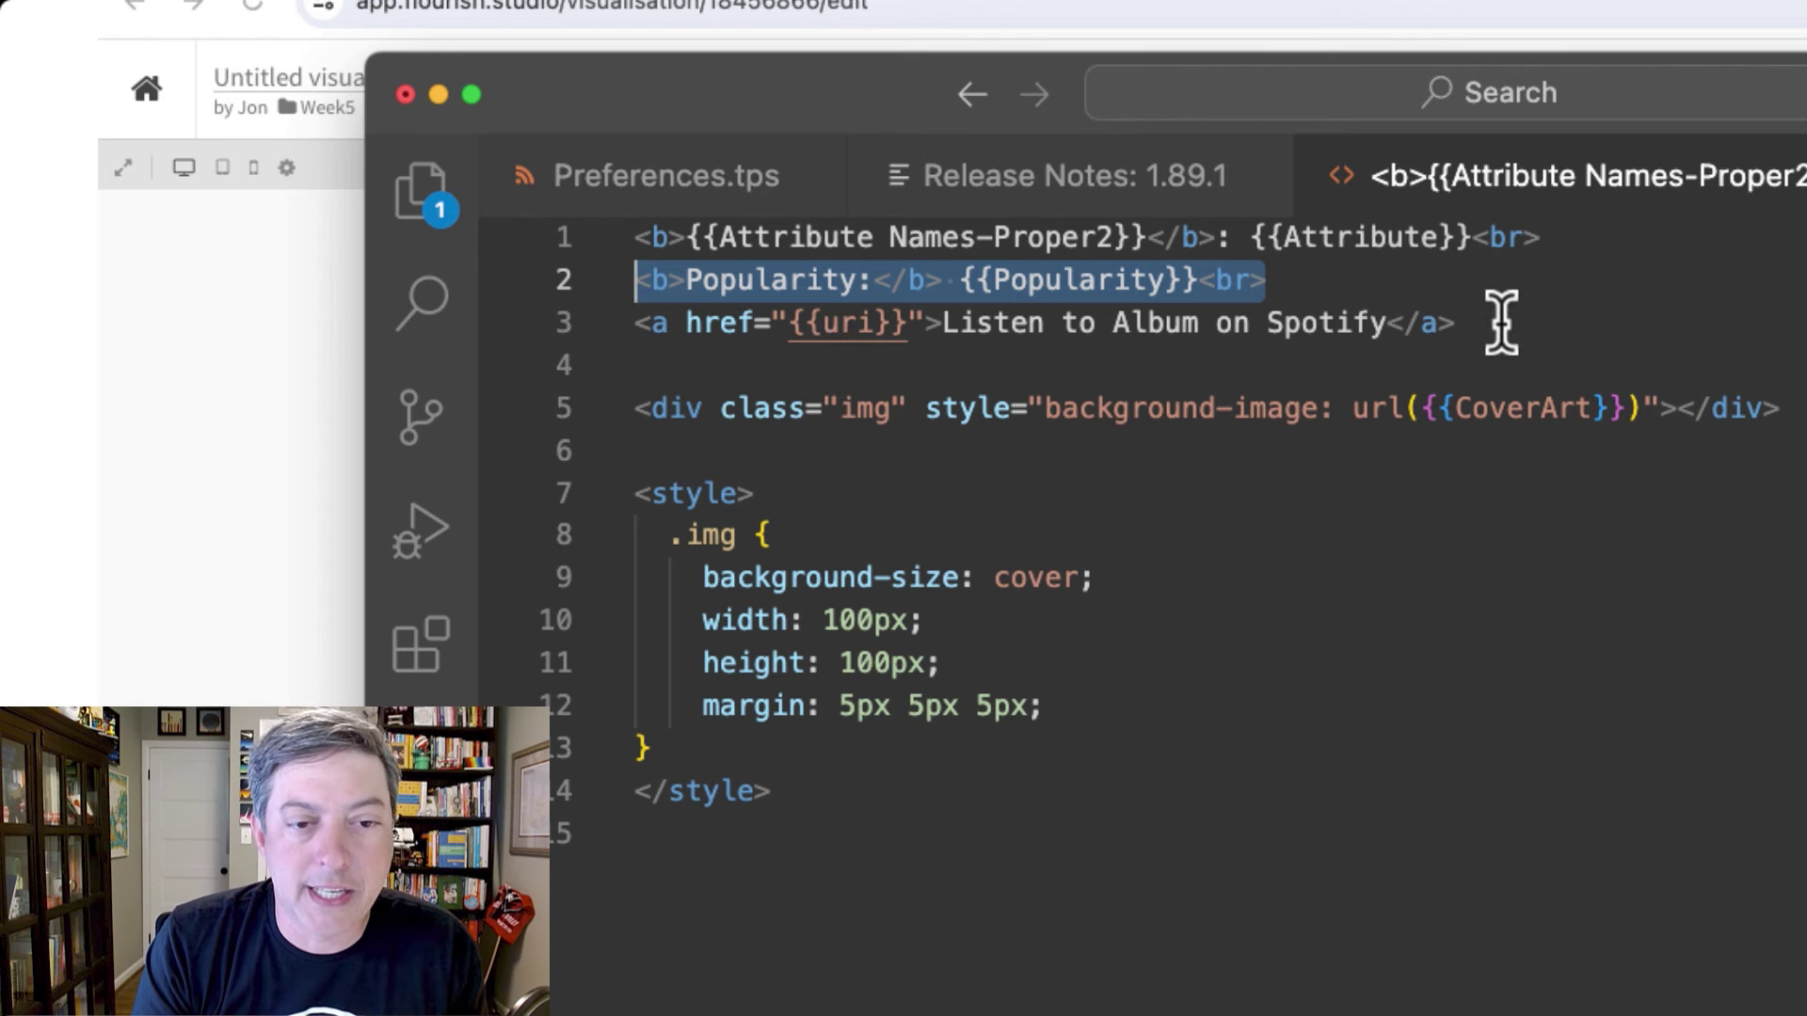
{"action": "left_click_drag", "start_coordinate": [1497, 322], "coordinate": [605, 323]}
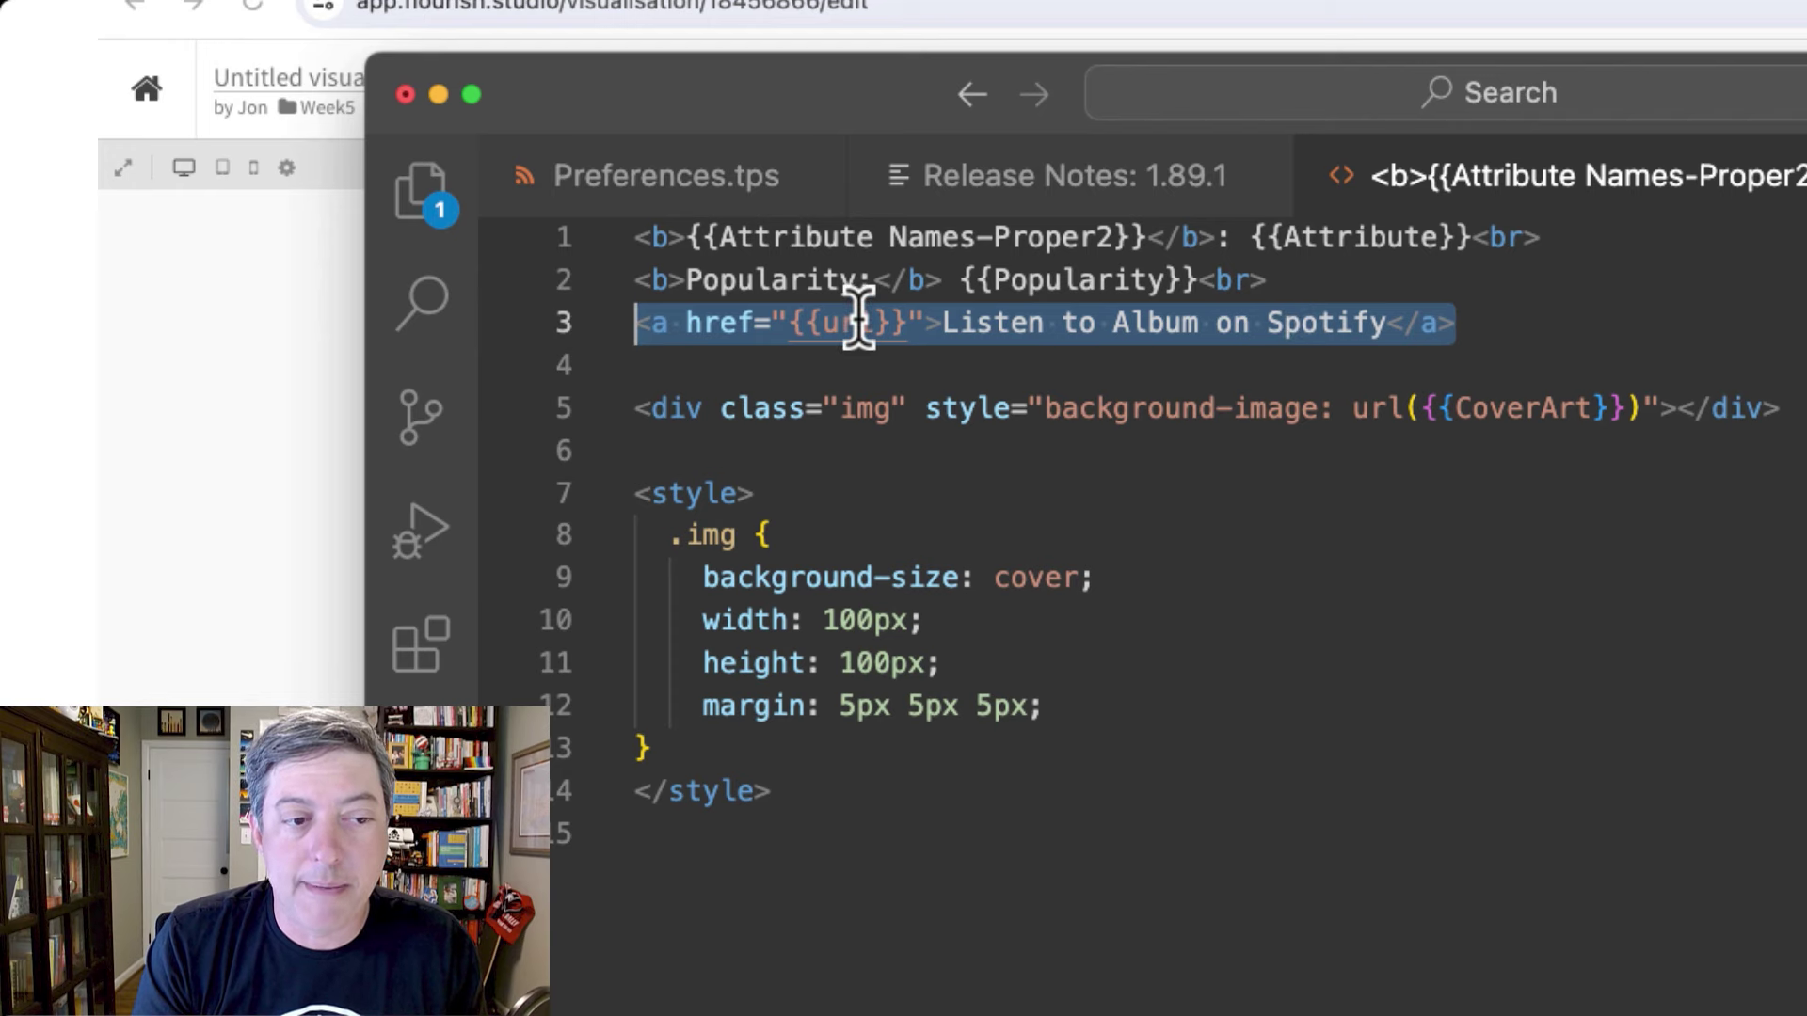
{"action": "key", "text": "Right"}
{"action": "left_click", "coordinate": [636, 236], "text": "shift"}
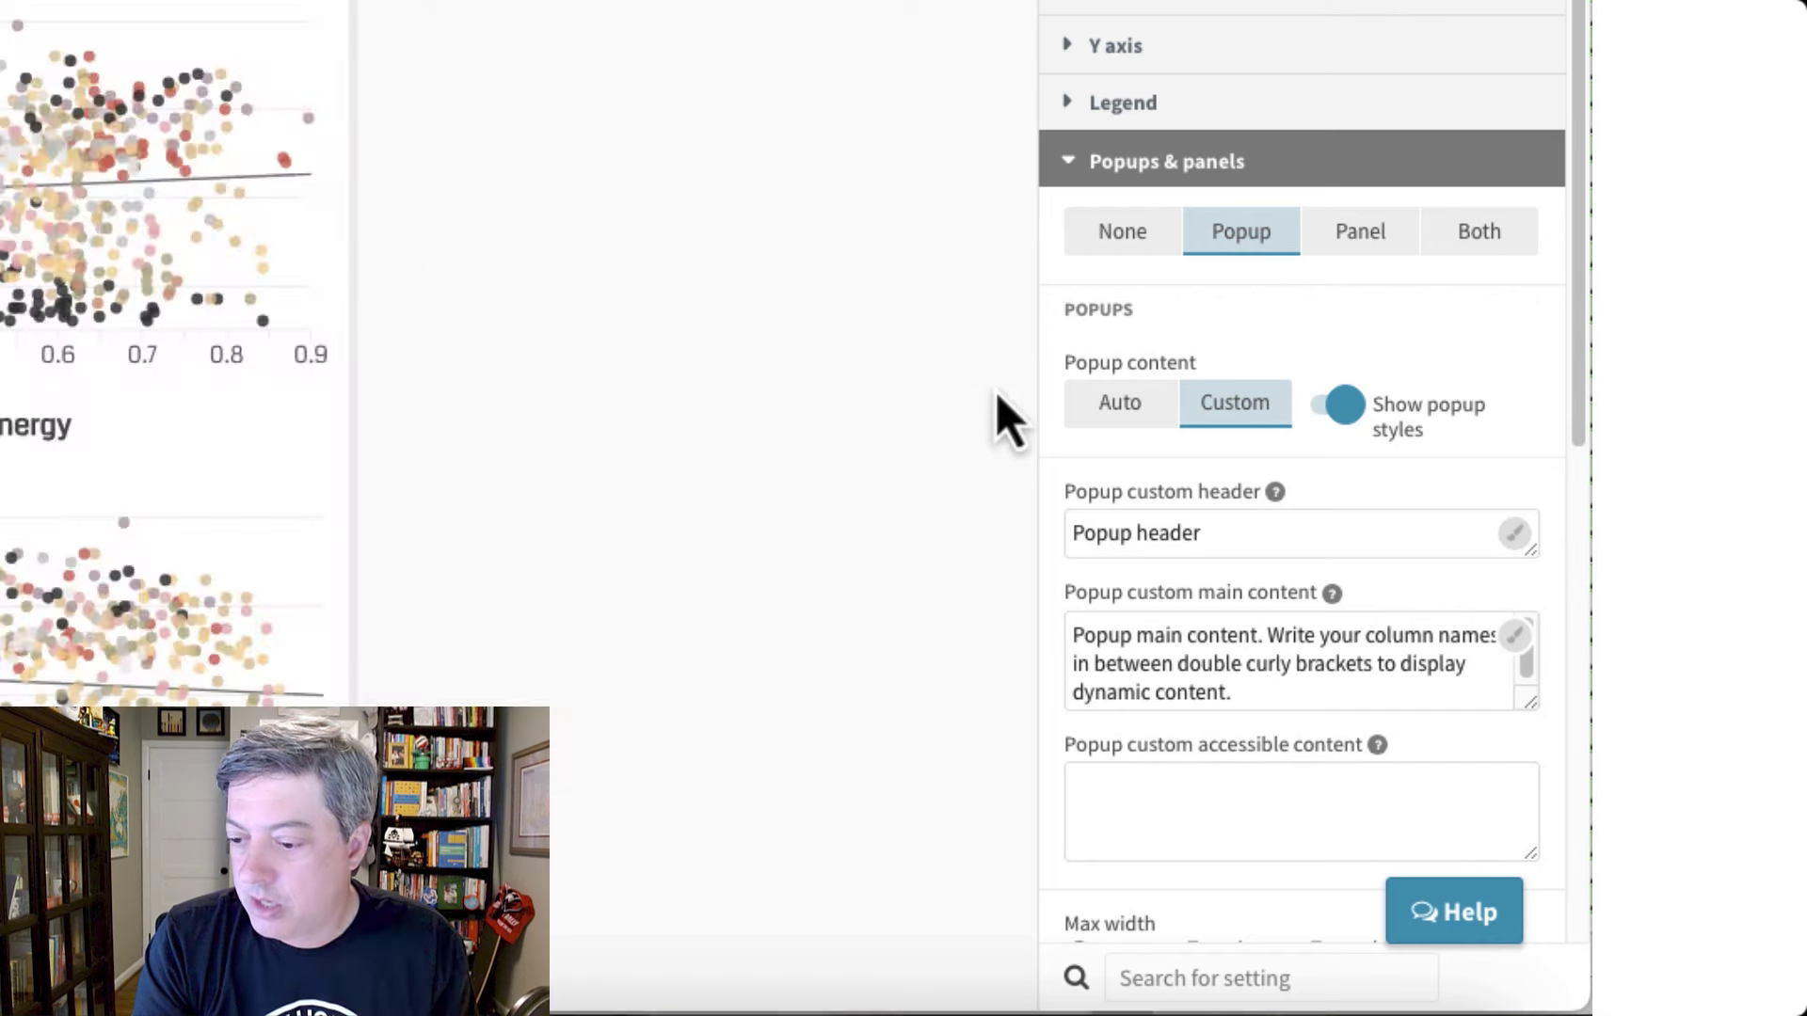
- Replace the popup's custom main content with the copied attribute, Popularity and Spotify link HTML, and enlarge its entry area
{"action": "left_click", "coordinate": [1164, 686]}
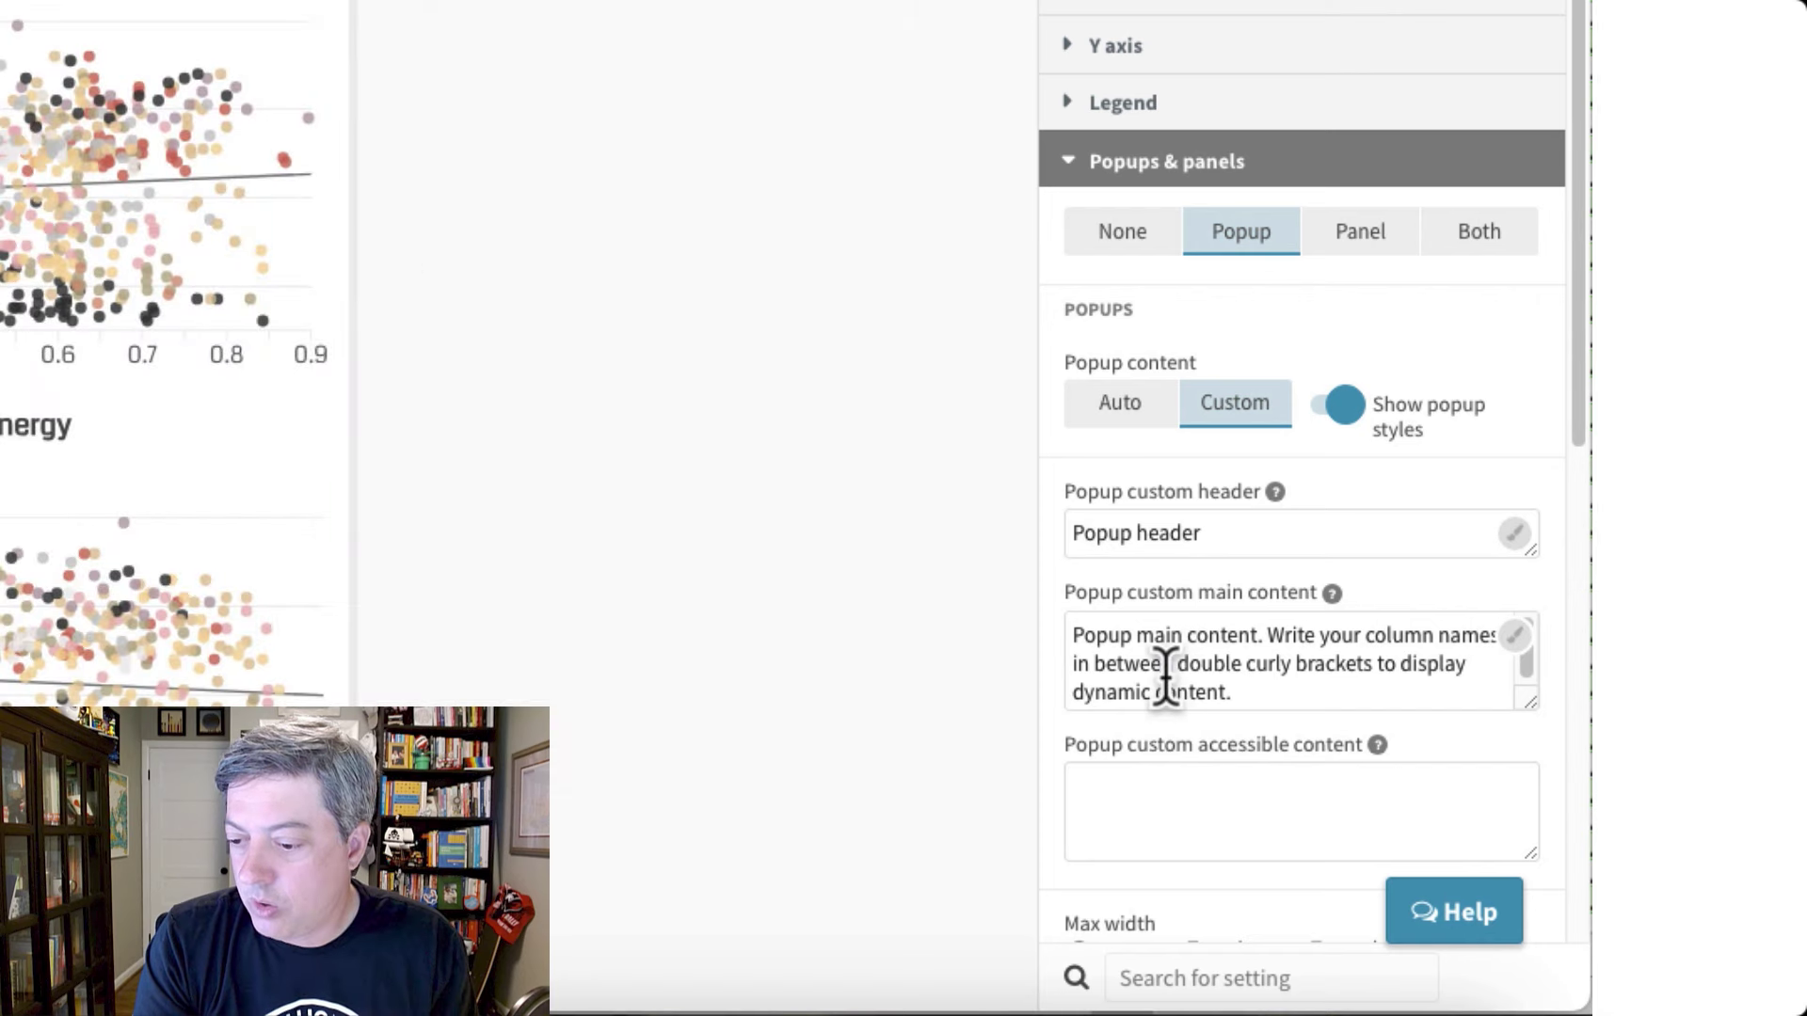
{"action": "key", "text": "ctrl+a"}
{"action": "type", "text": "<b>{{Attribute Names Property}}</b>: {{Attribute}}<br> <b>Popularity:</b> {{Popularity}}<br> <a href=\"{{uri}}\">Listen to Album on Spotify</a>"}
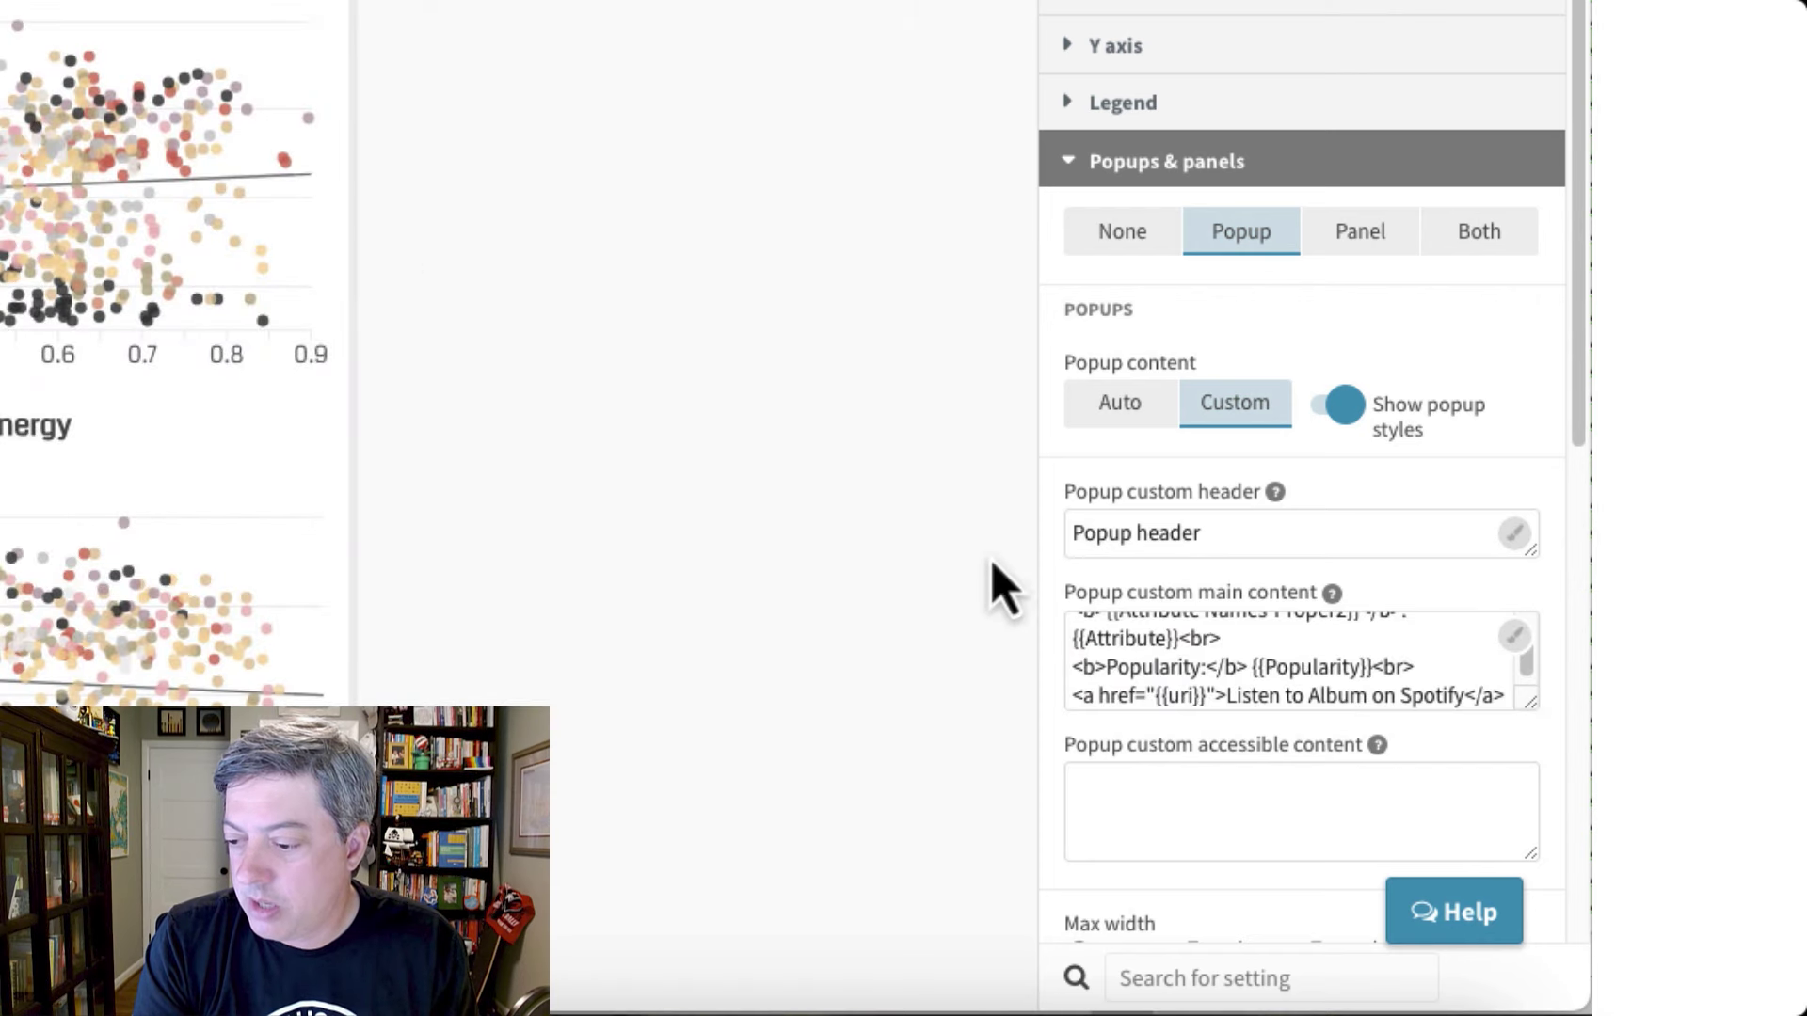
{"action": "left_click_drag", "start_coordinate": [1526, 704], "coordinate": [1547, 841]}
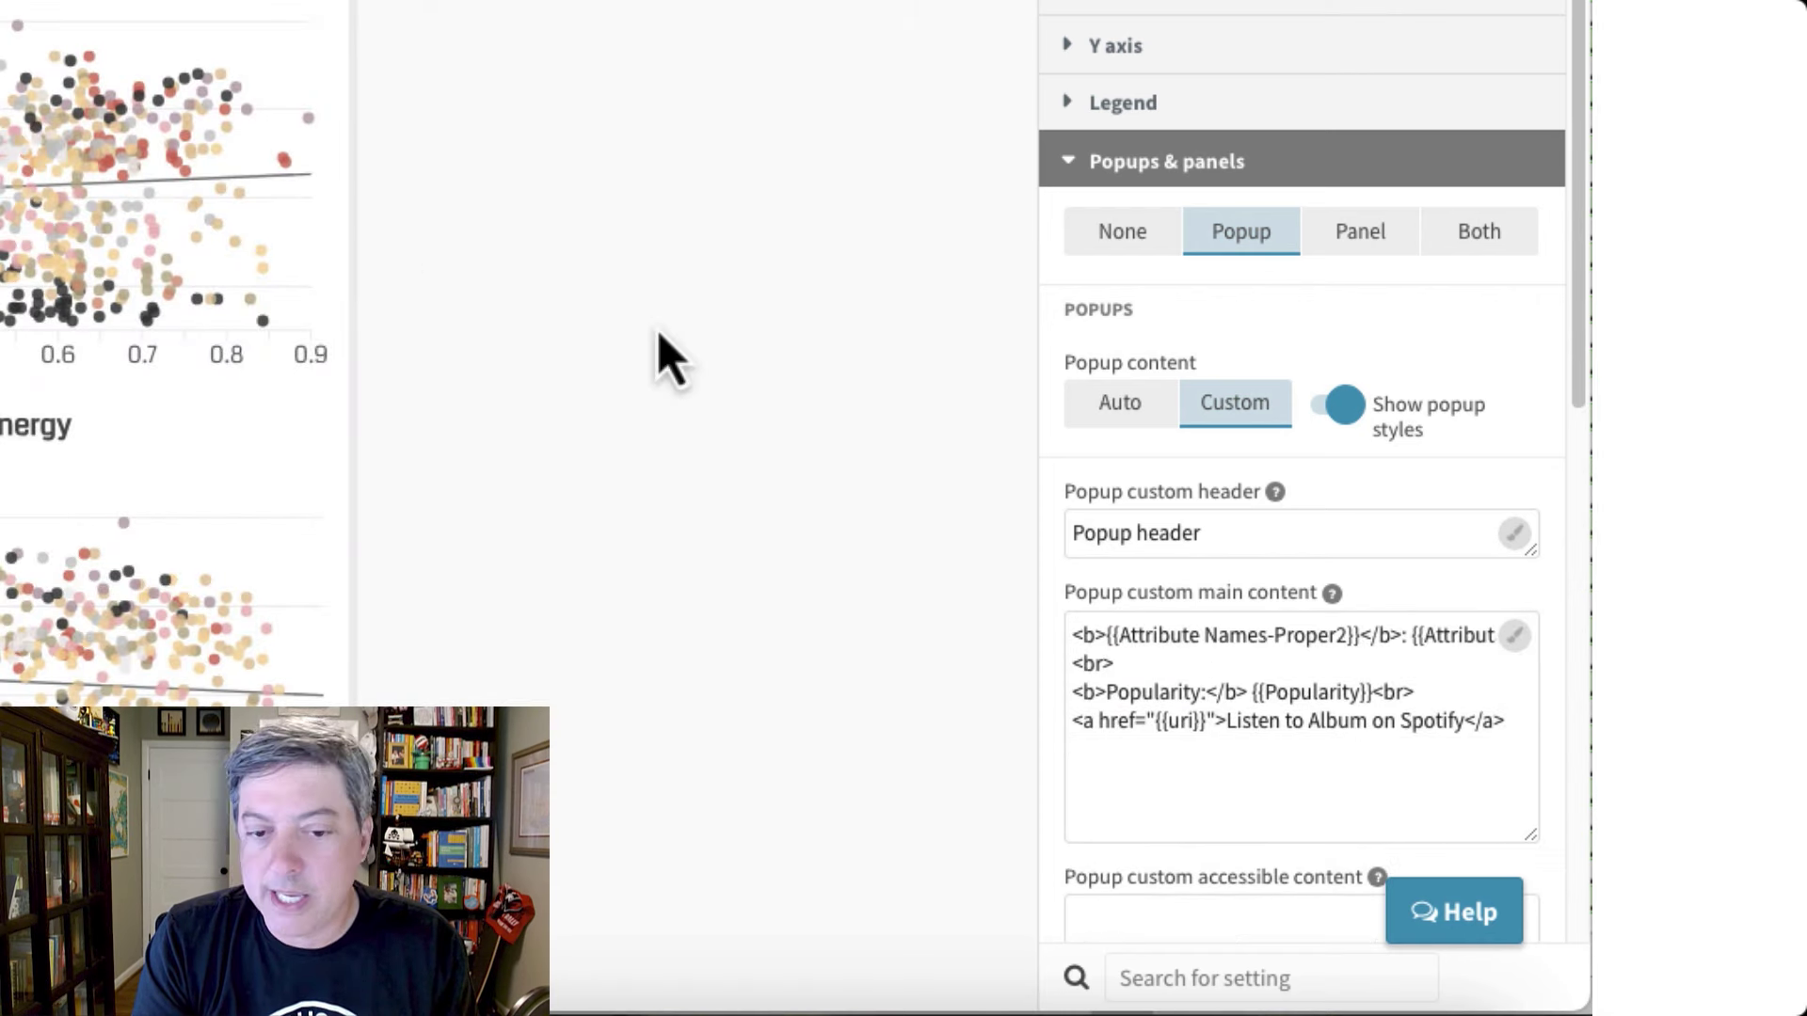
{"action": "mouse_move", "coordinate": [51, 131]}
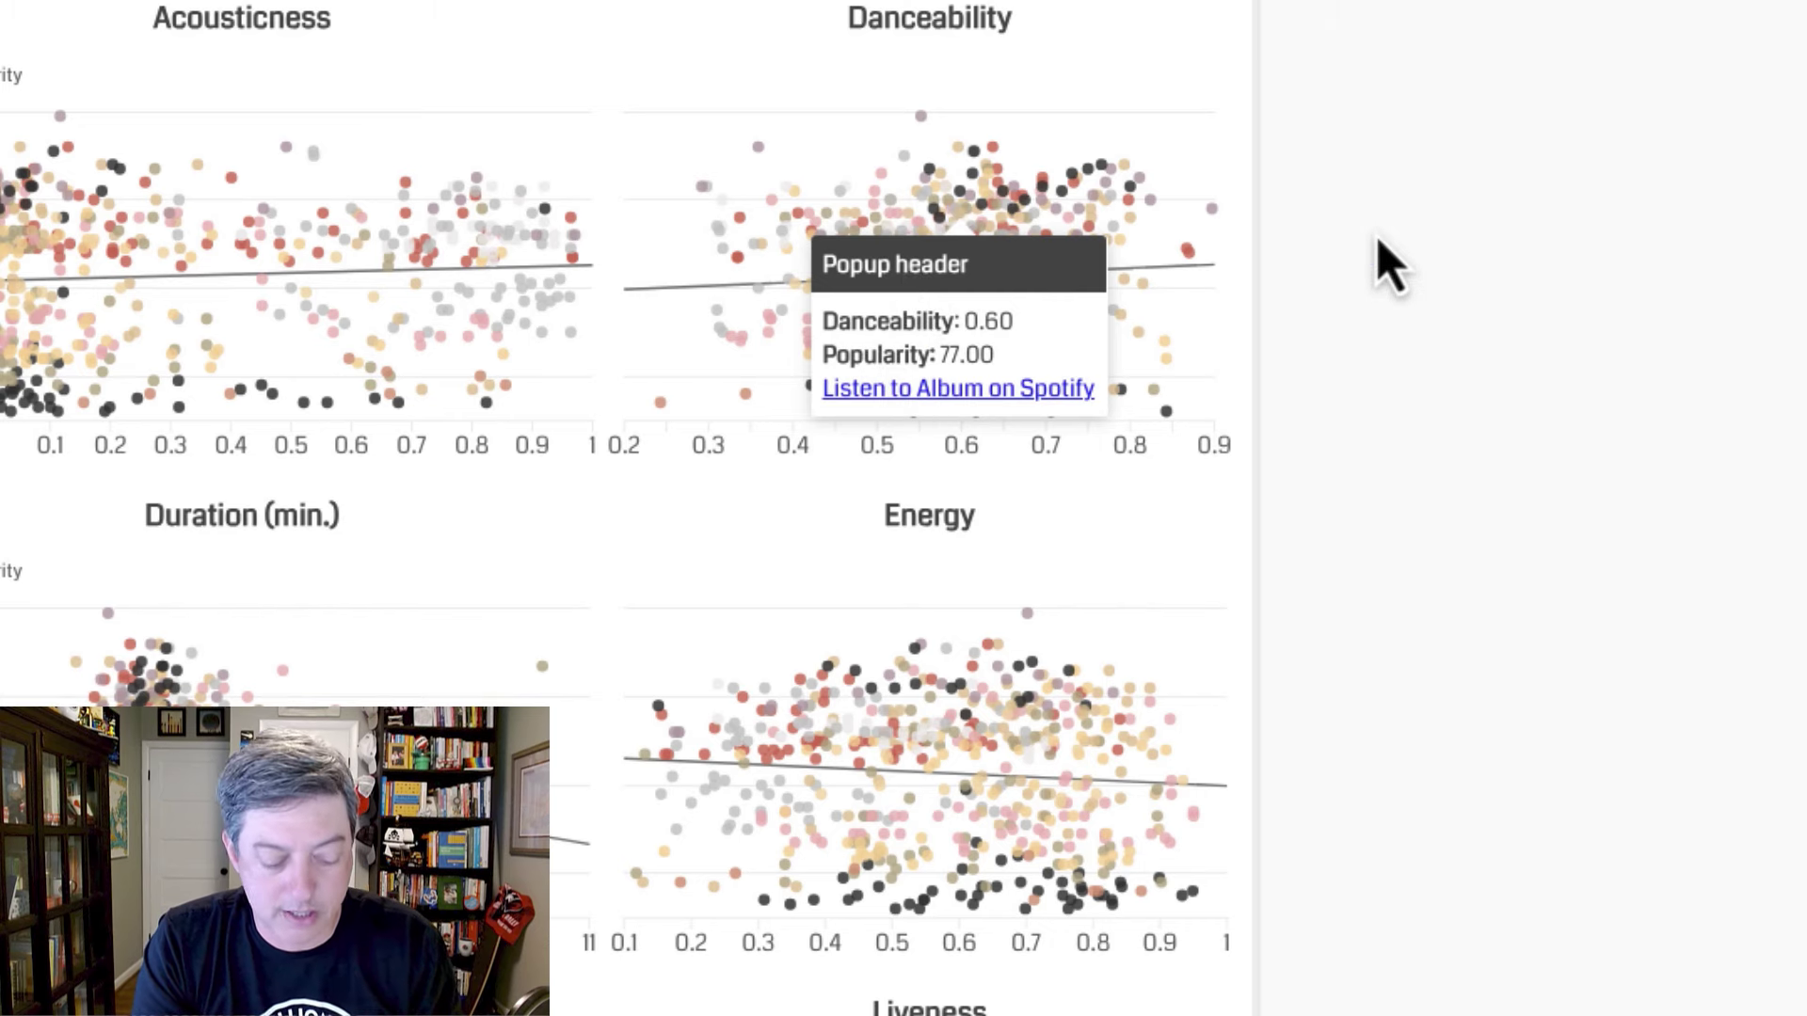
- Return to Visual Studio Code and copy the CoverArt background-image div together with the .img style block
{"action": "key", "text": "super+Tab"}
{"action": "left_click", "coordinate": [170, 353]}
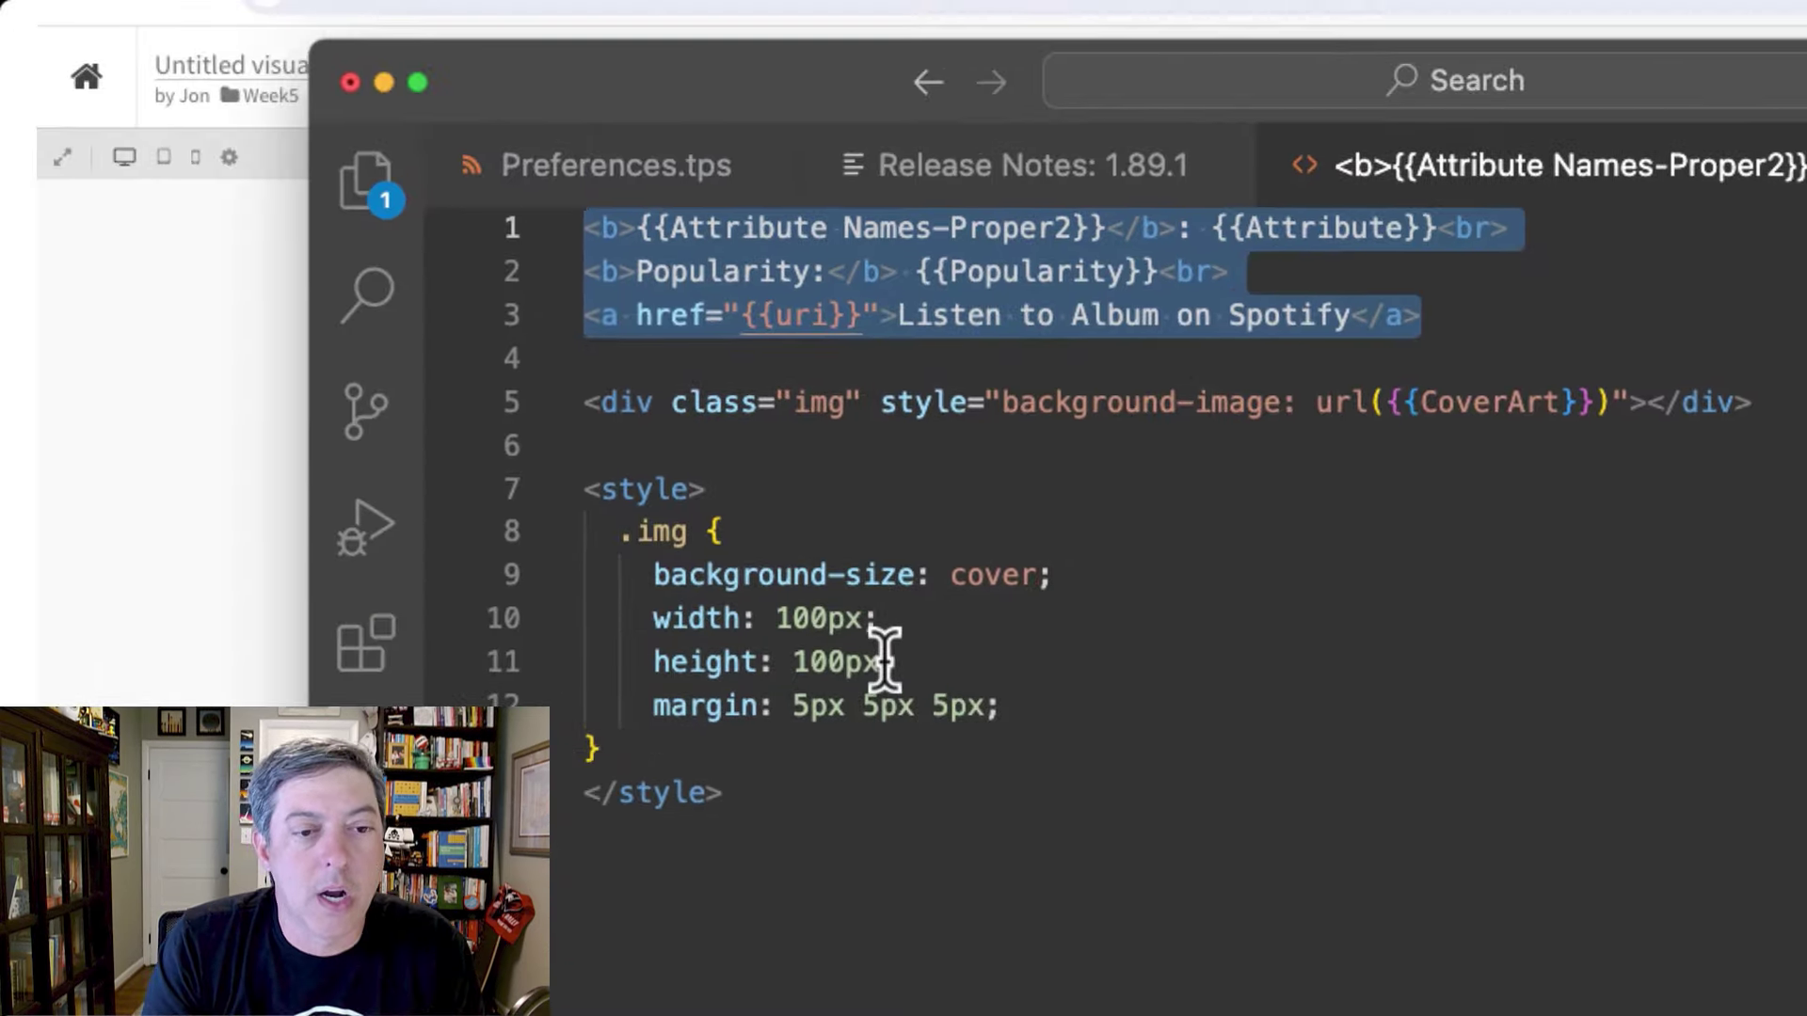
{"action": "left_click", "coordinate": [1136, 777]}
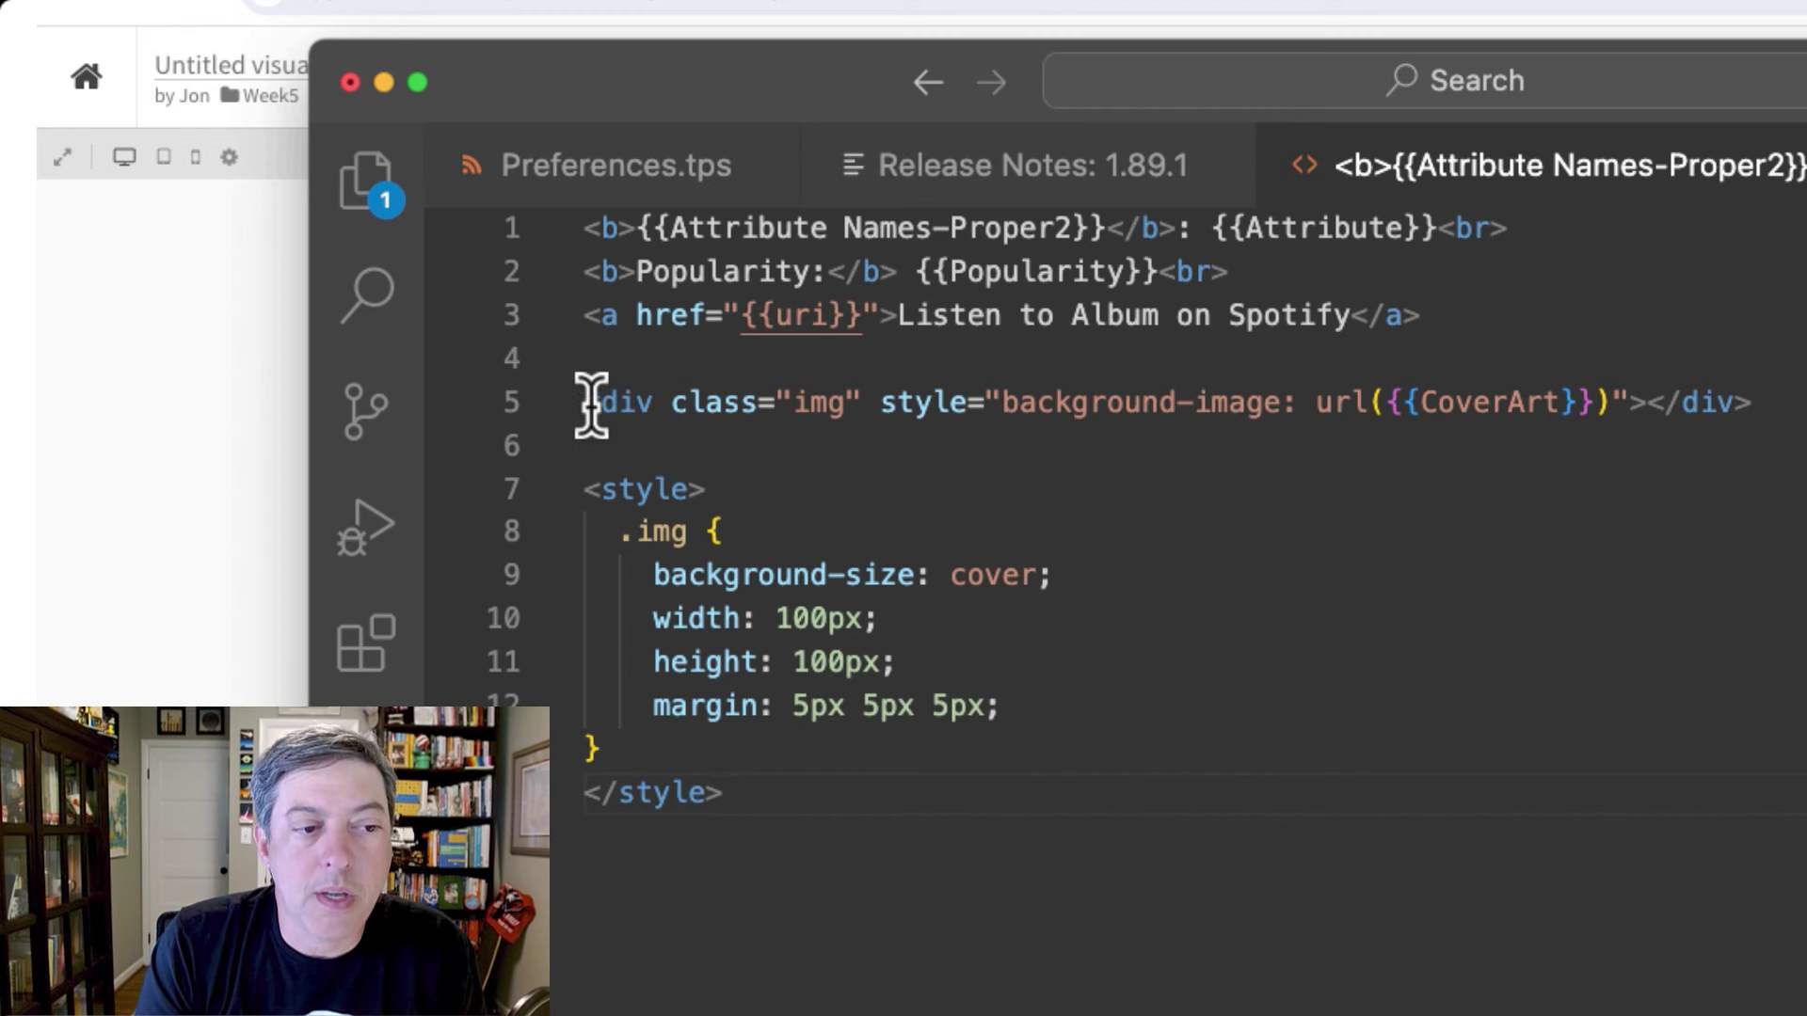
{"action": "left_click_drag", "start_coordinate": [584, 404], "coordinate": [1752, 403]}
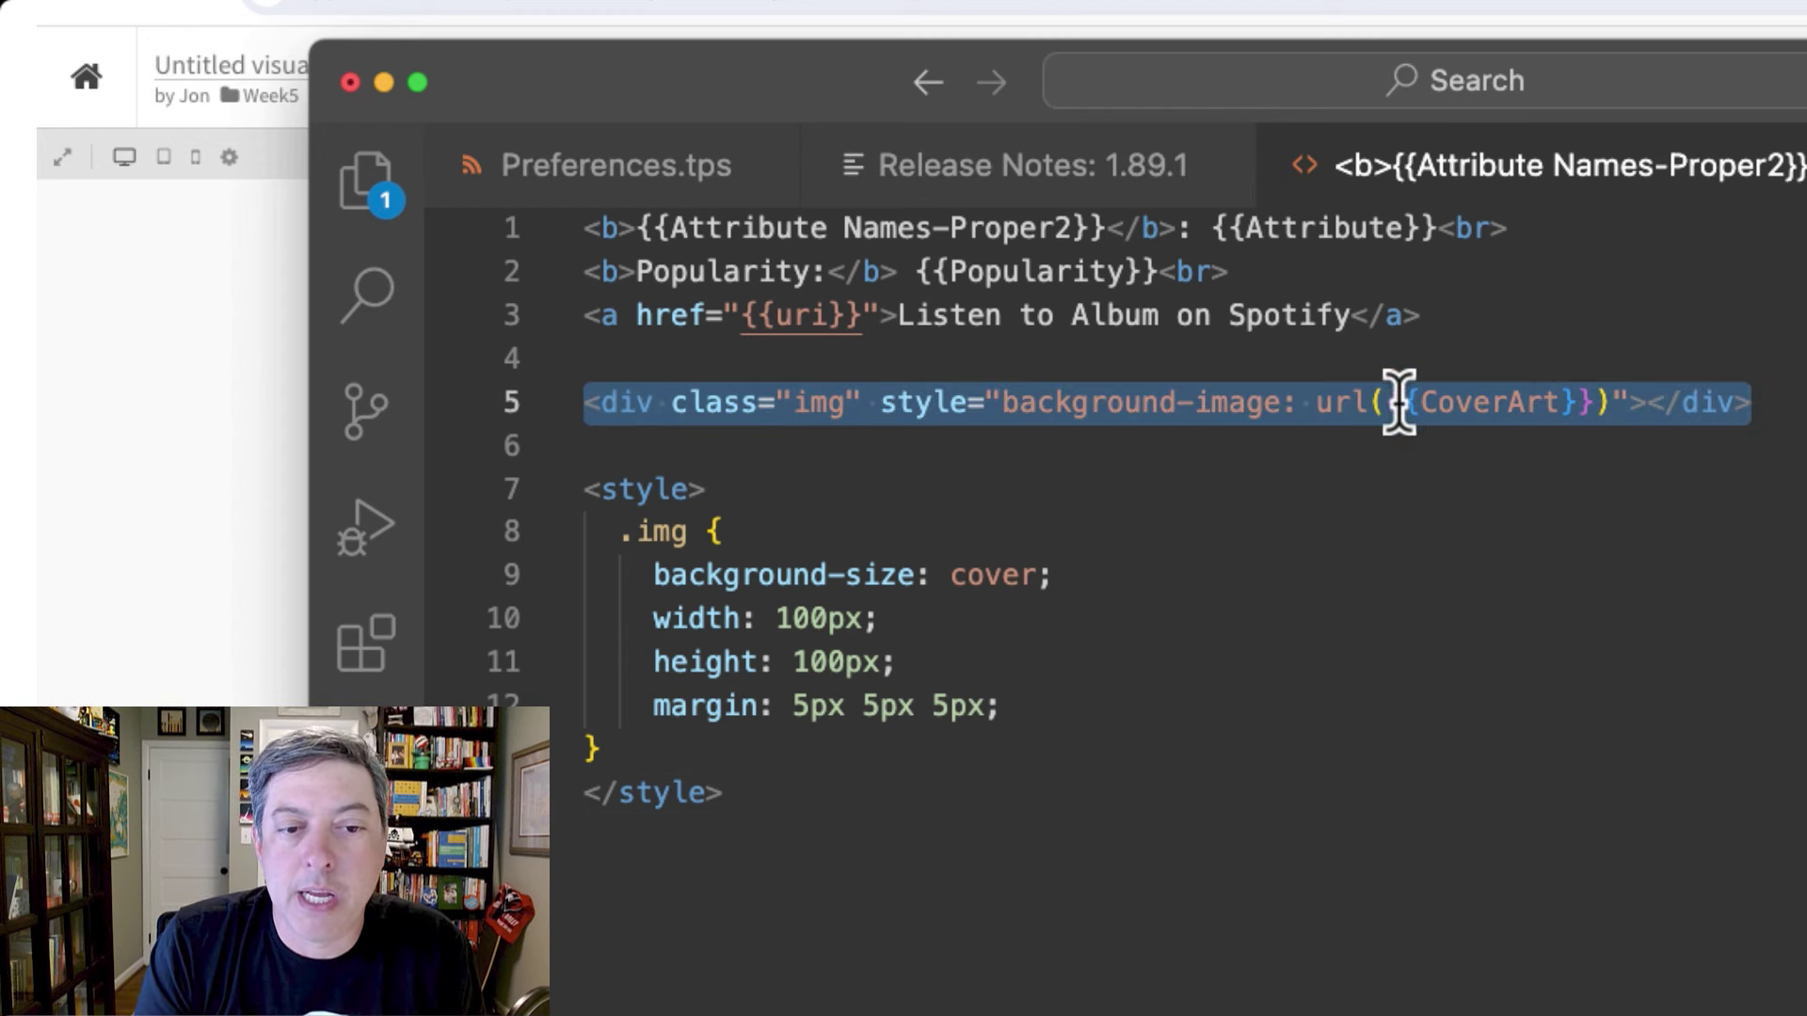
{"action": "left_click", "coordinate": [1352, 402]}
{"action": "left_click_drag", "start_coordinate": [1402, 402], "coordinate": [1472, 405]}
{"action": "left_click", "coordinate": [1783, 402]}
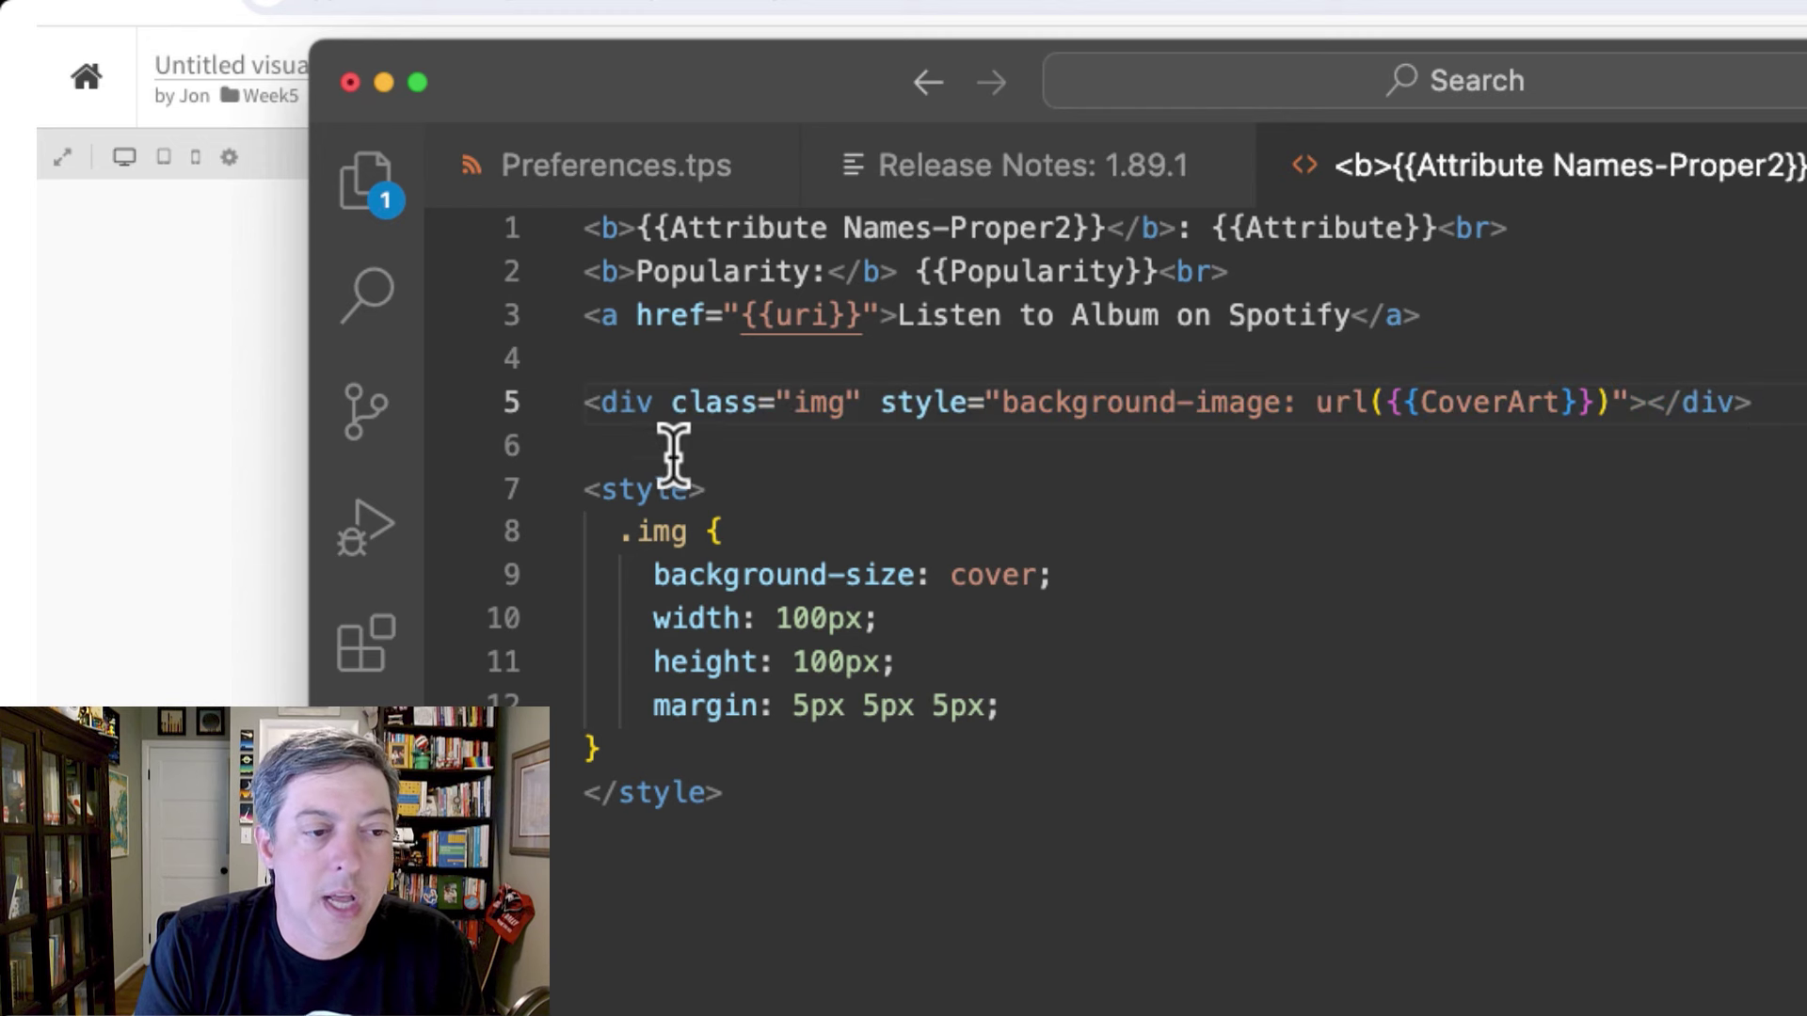
{"action": "left_click_drag", "start_coordinate": [746, 791], "coordinate": [555, 402]}
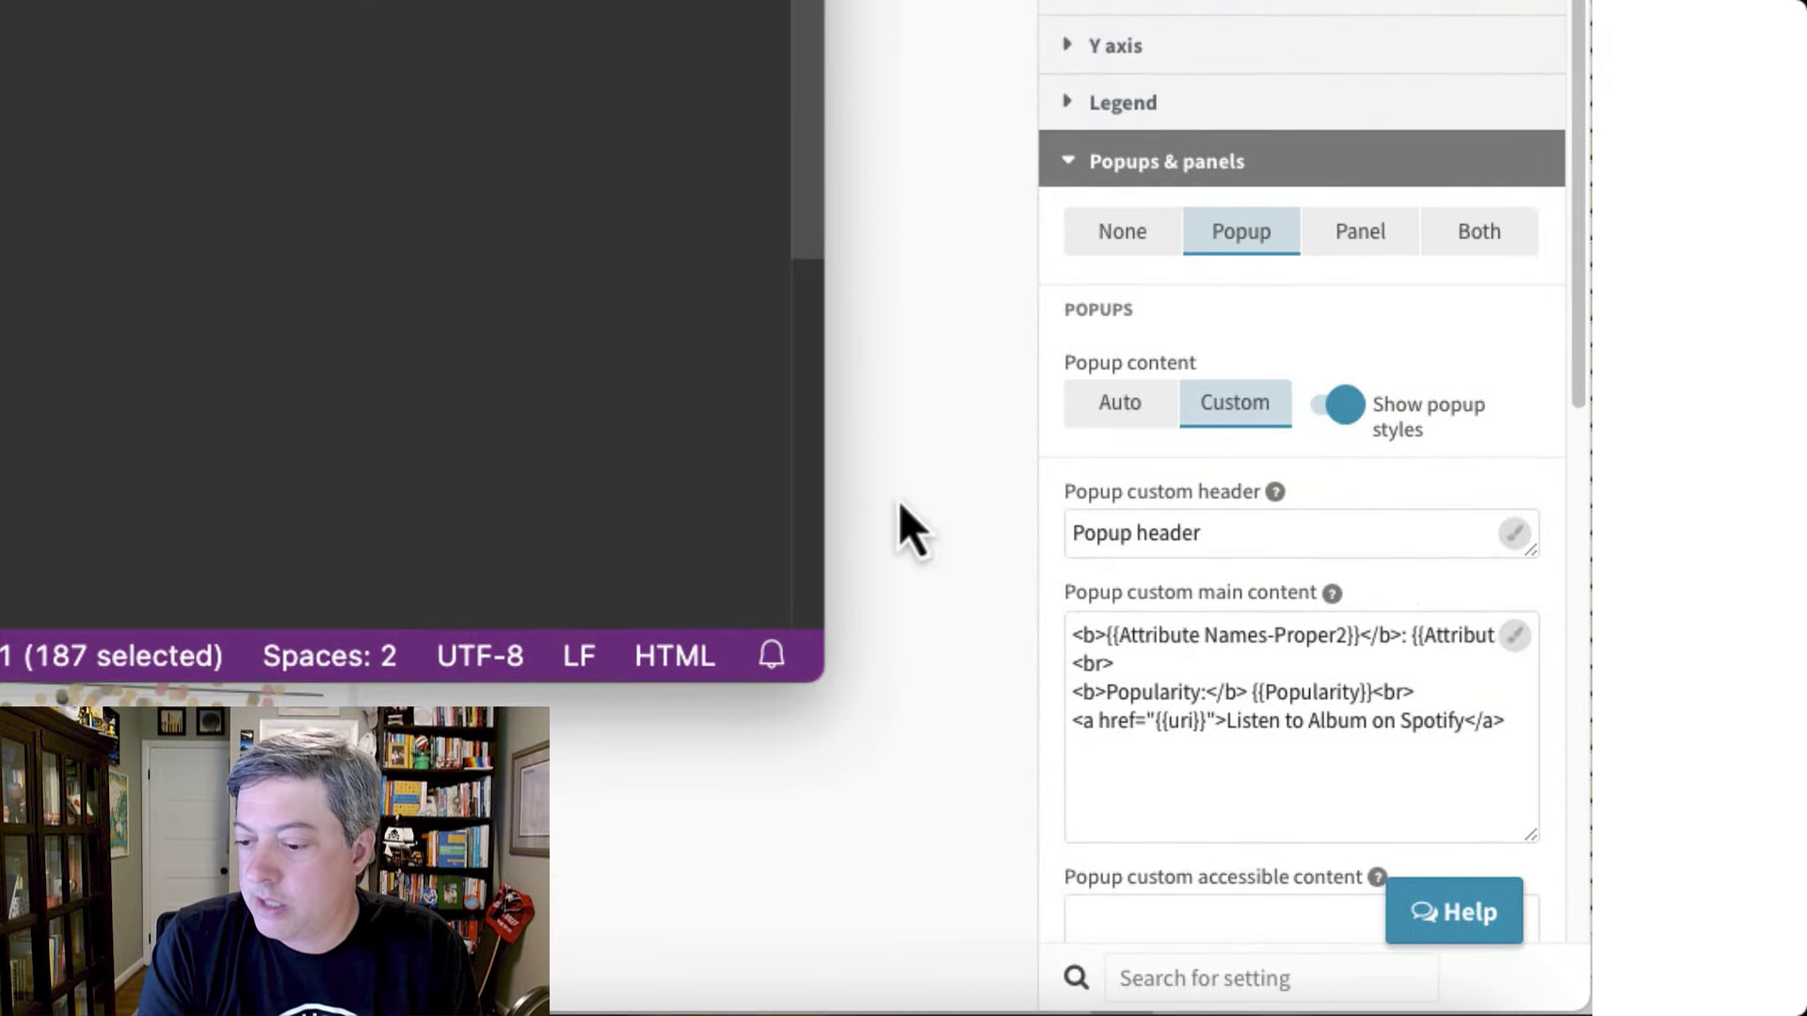
- Add the copied CoverArt div and .img style block below the Spotify link in the popup's main content and check a dot's popup
{"action": "left_click", "coordinate": [1309, 792]}
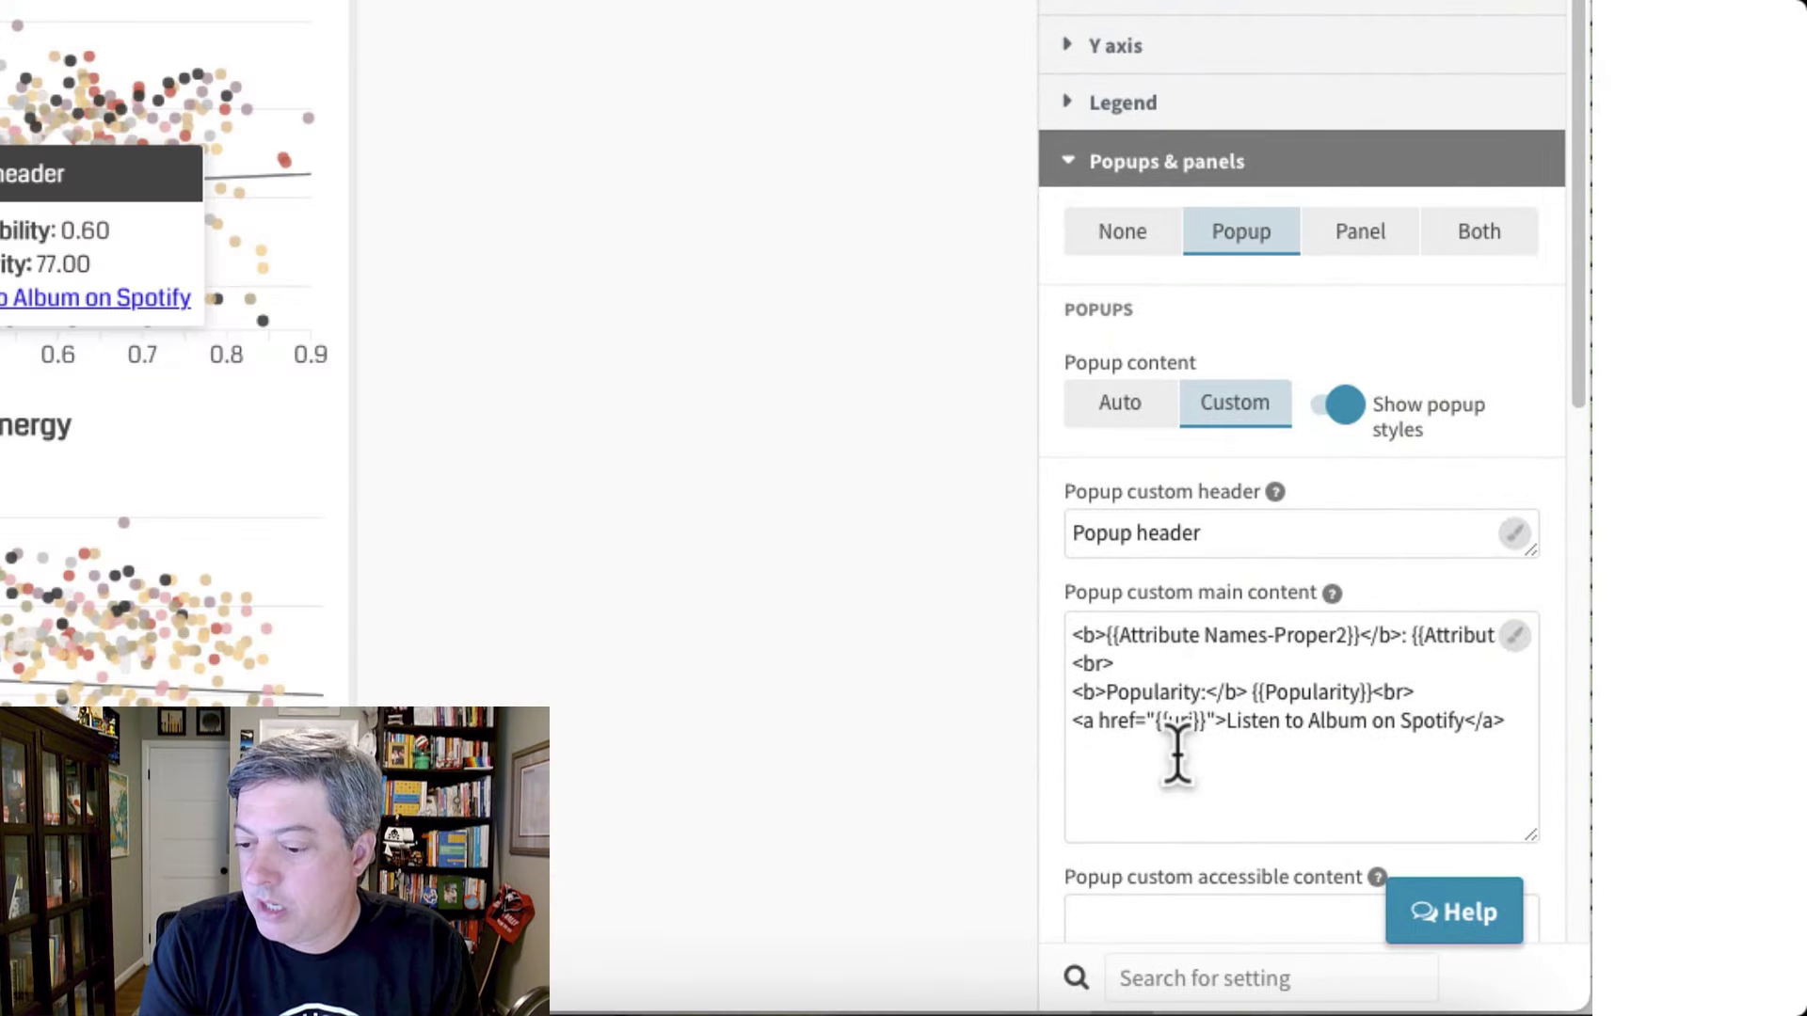
{"action": "key", "text": "Return"}
{"action": "key", "text": "super+v"}
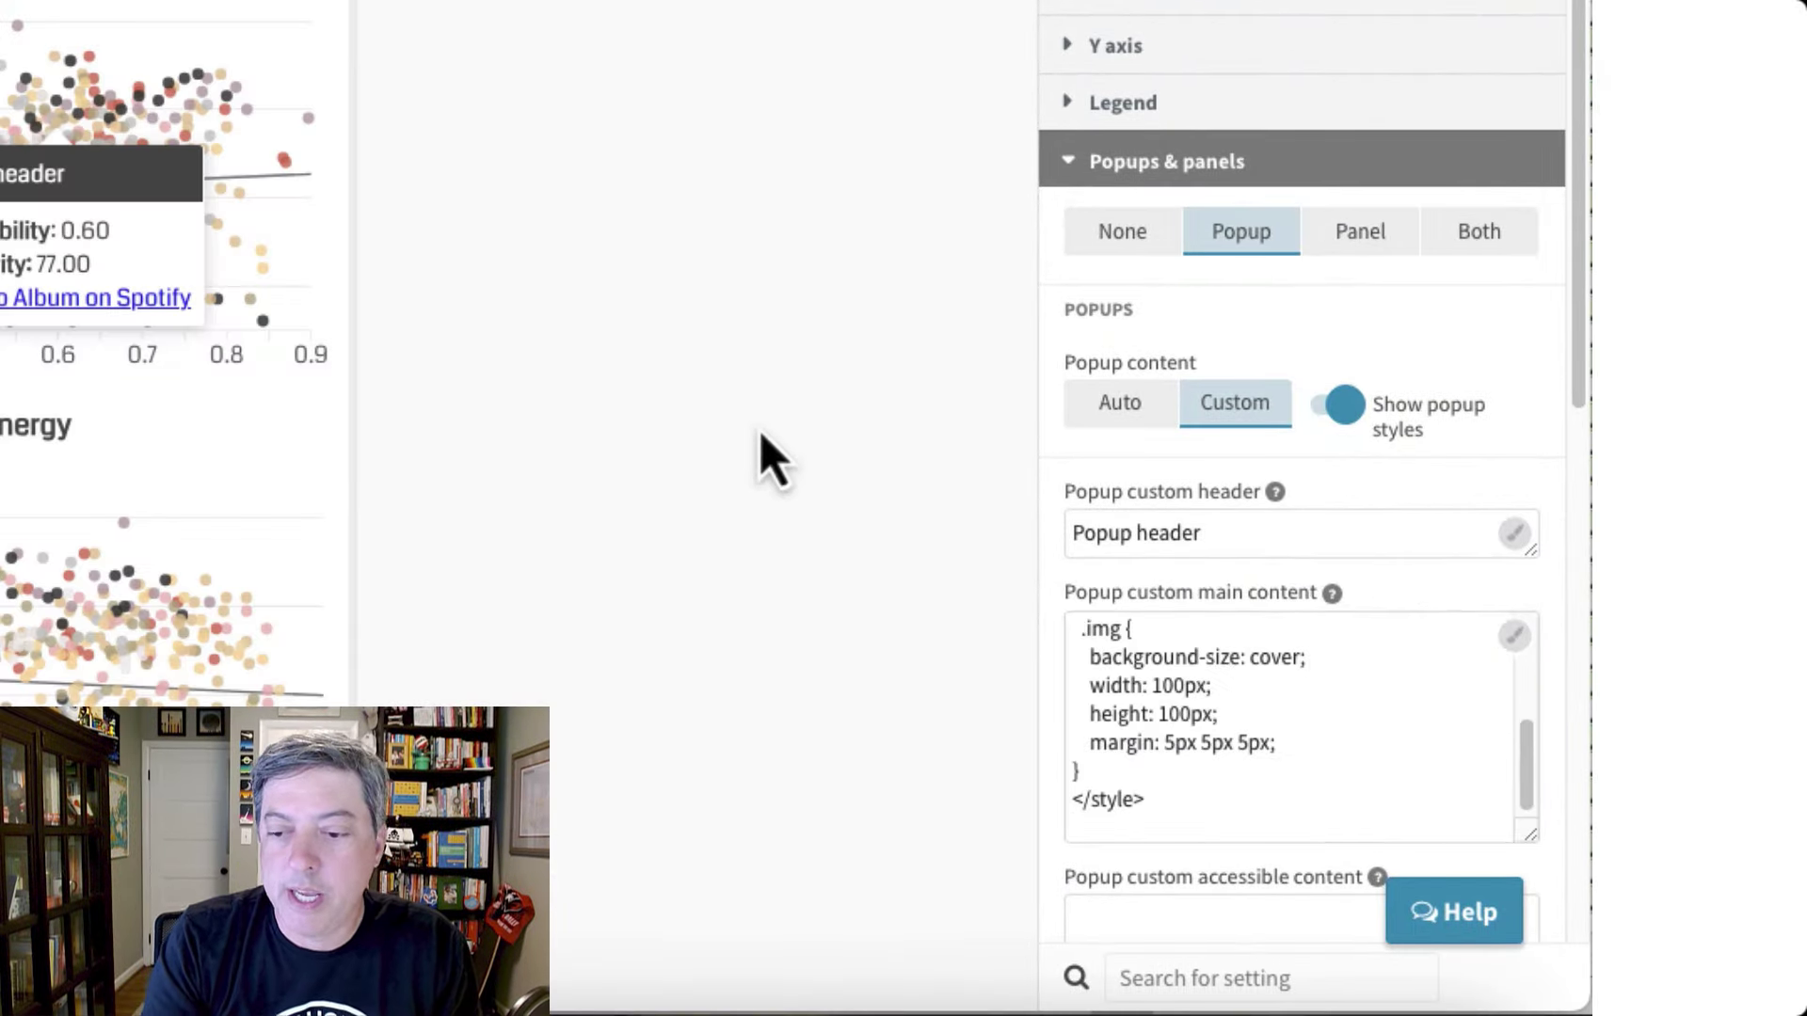
{"action": "mouse_move", "coordinate": [140, 104]}
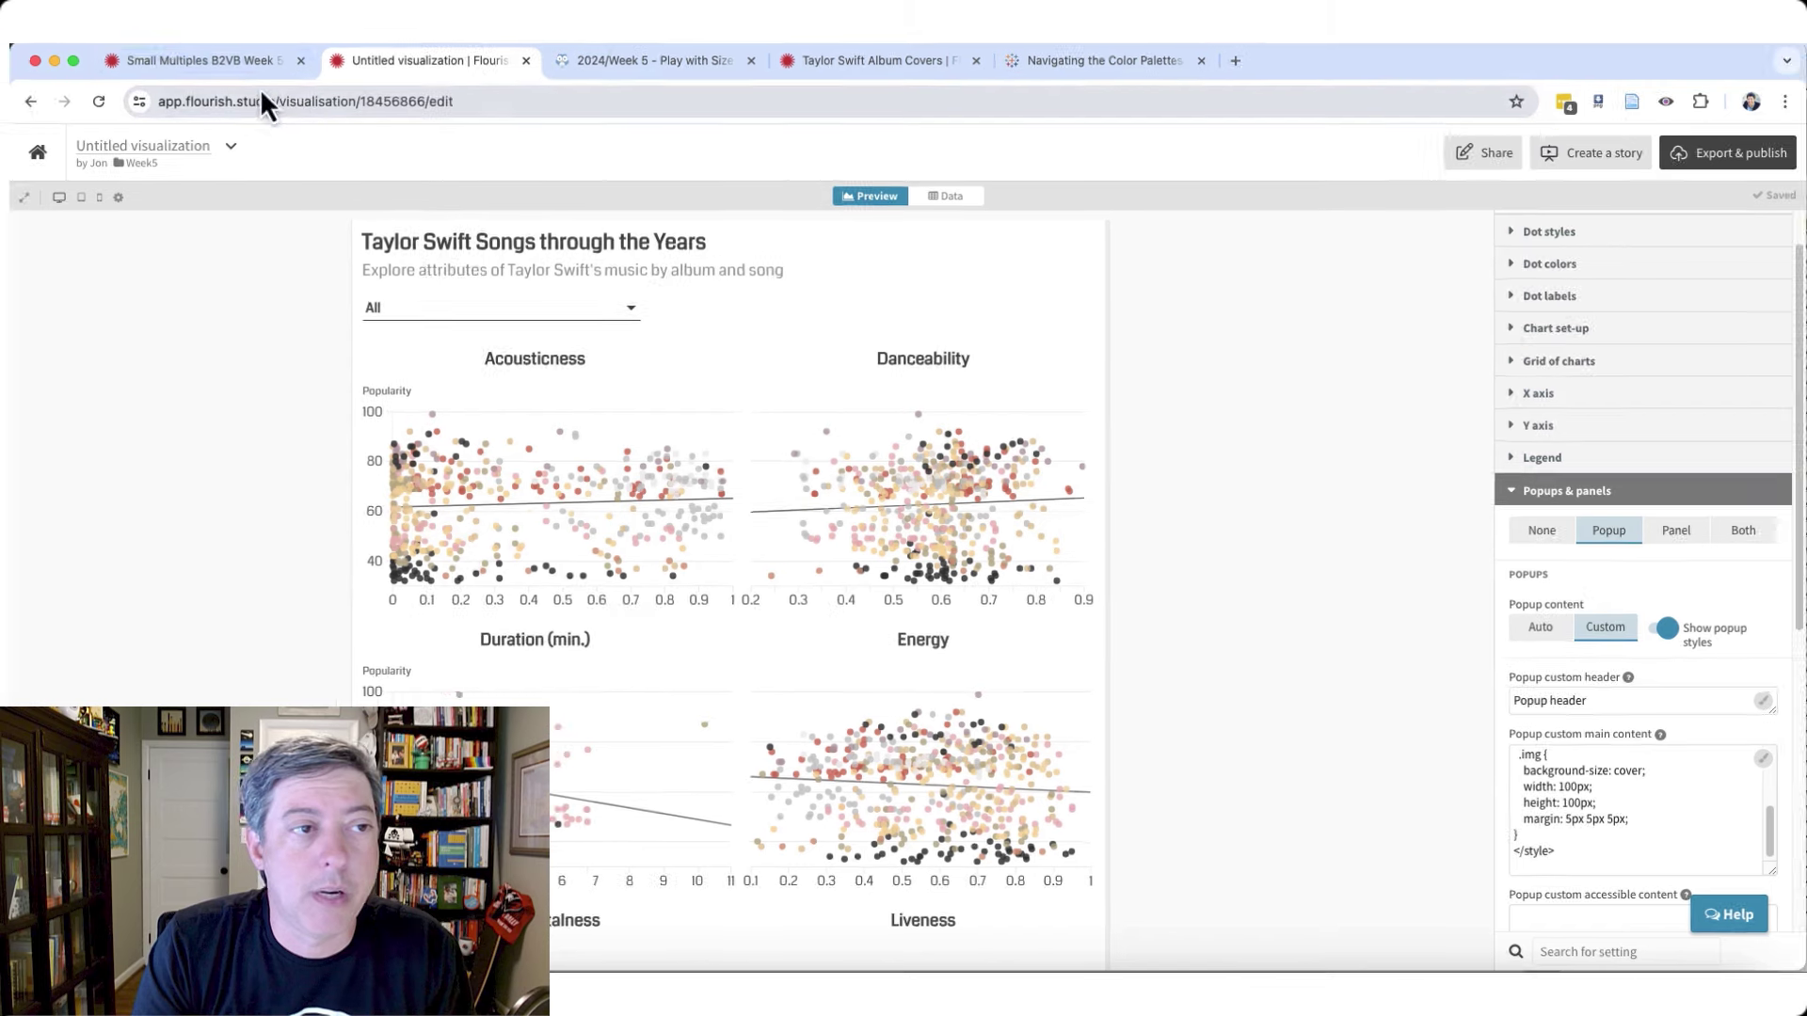
- Check the popup heading in the finished chart and replace the new chart's popup header text with the {{album}} field
{"action": "left_click", "coordinate": [247, 66]}
{"action": "mouse_move", "coordinate": [925, 524]}
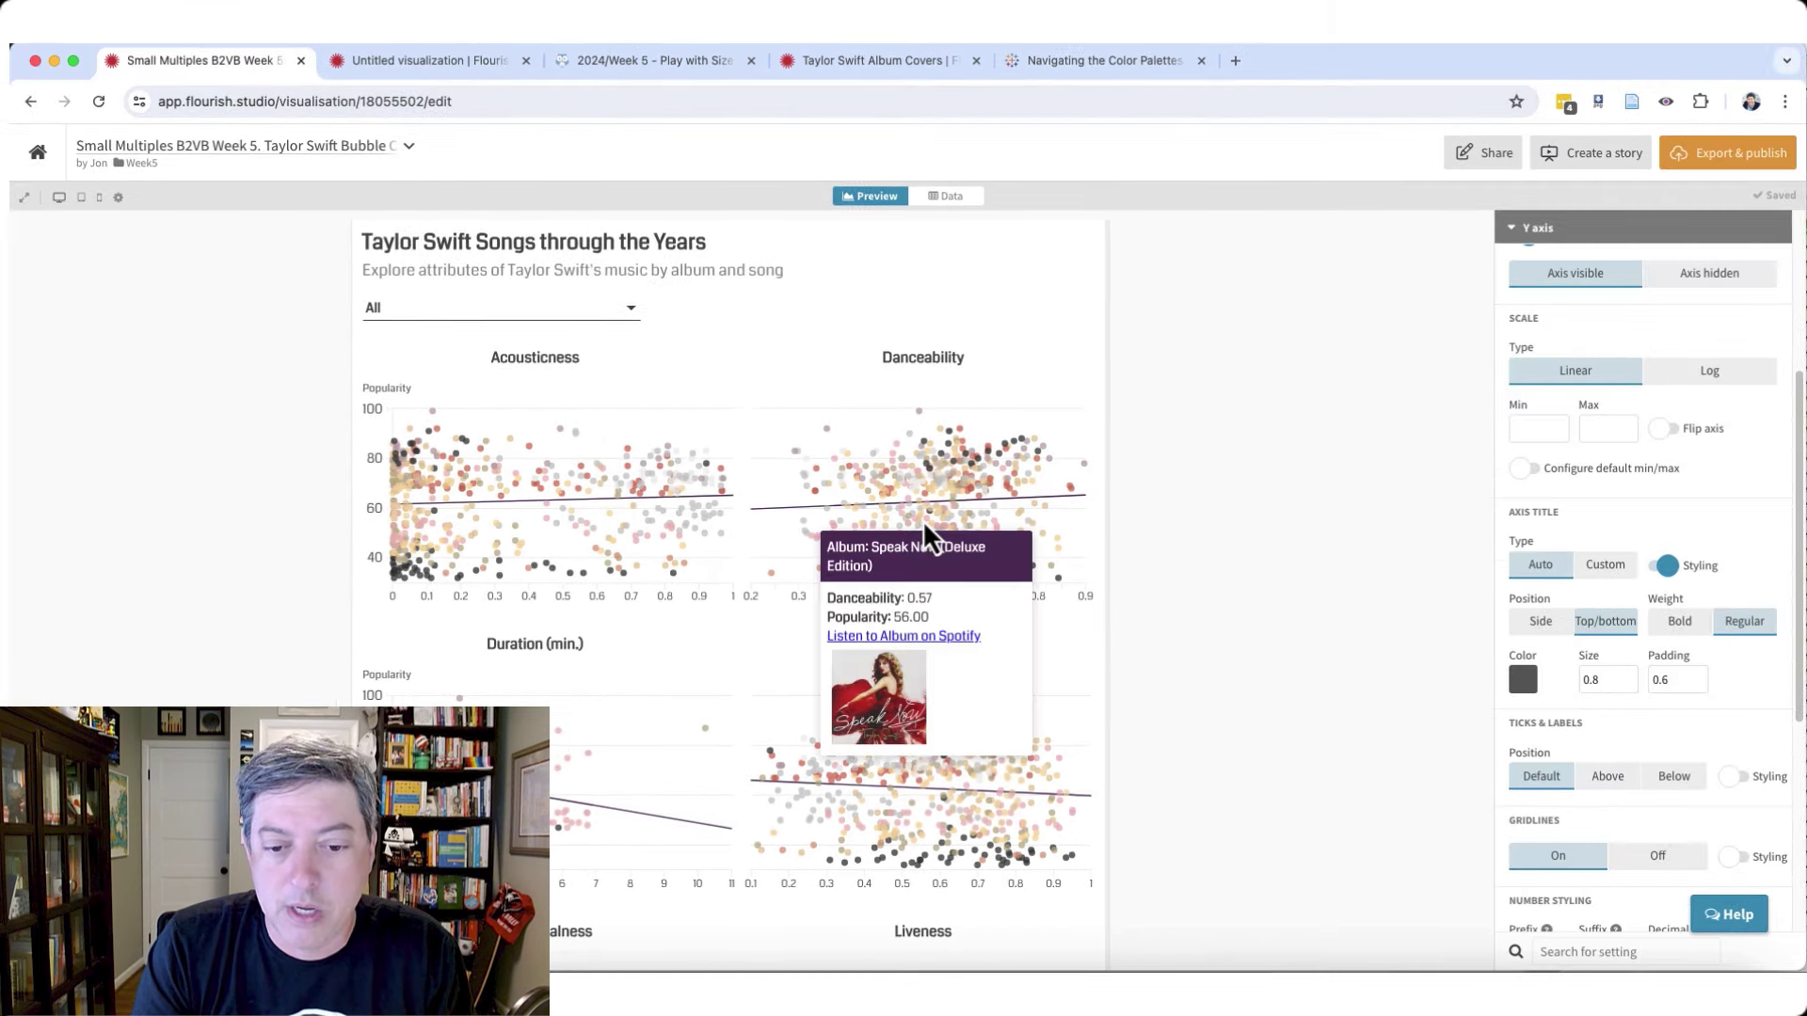
{"action": "left_click", "coordinate": [382, 64]}
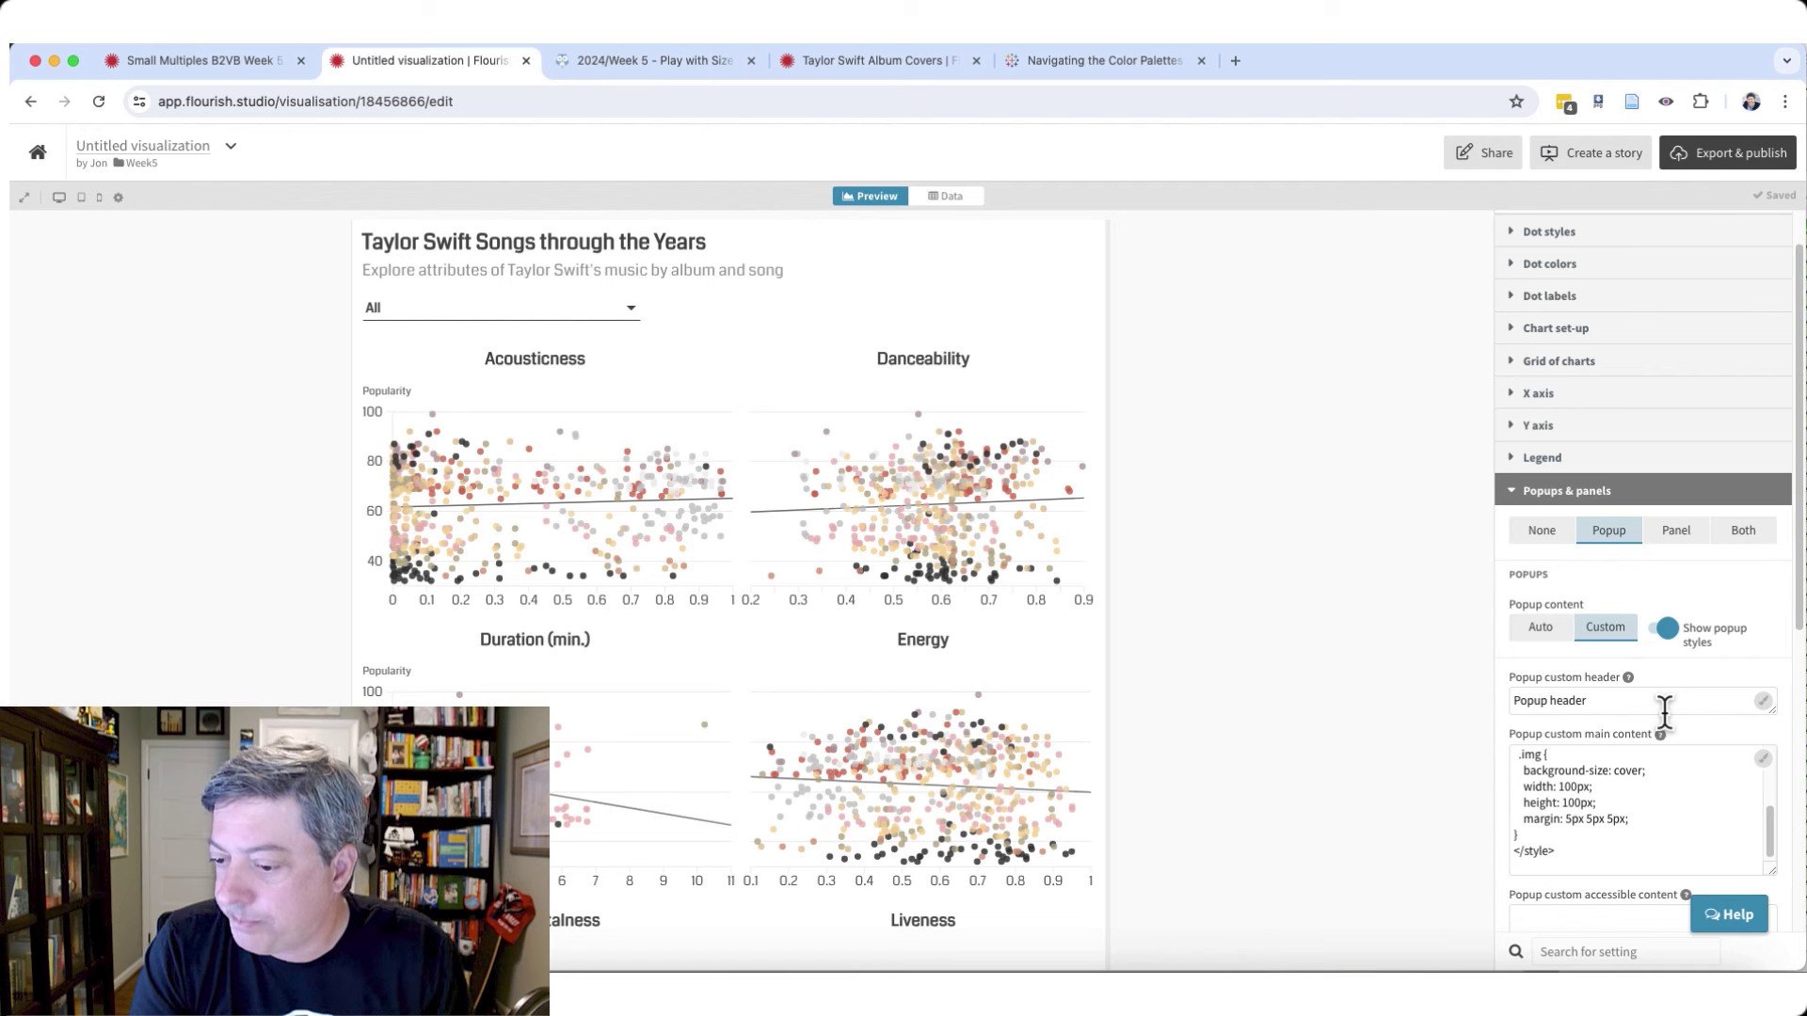
{"action": "left_click", "coordinate": [1761, 702]}
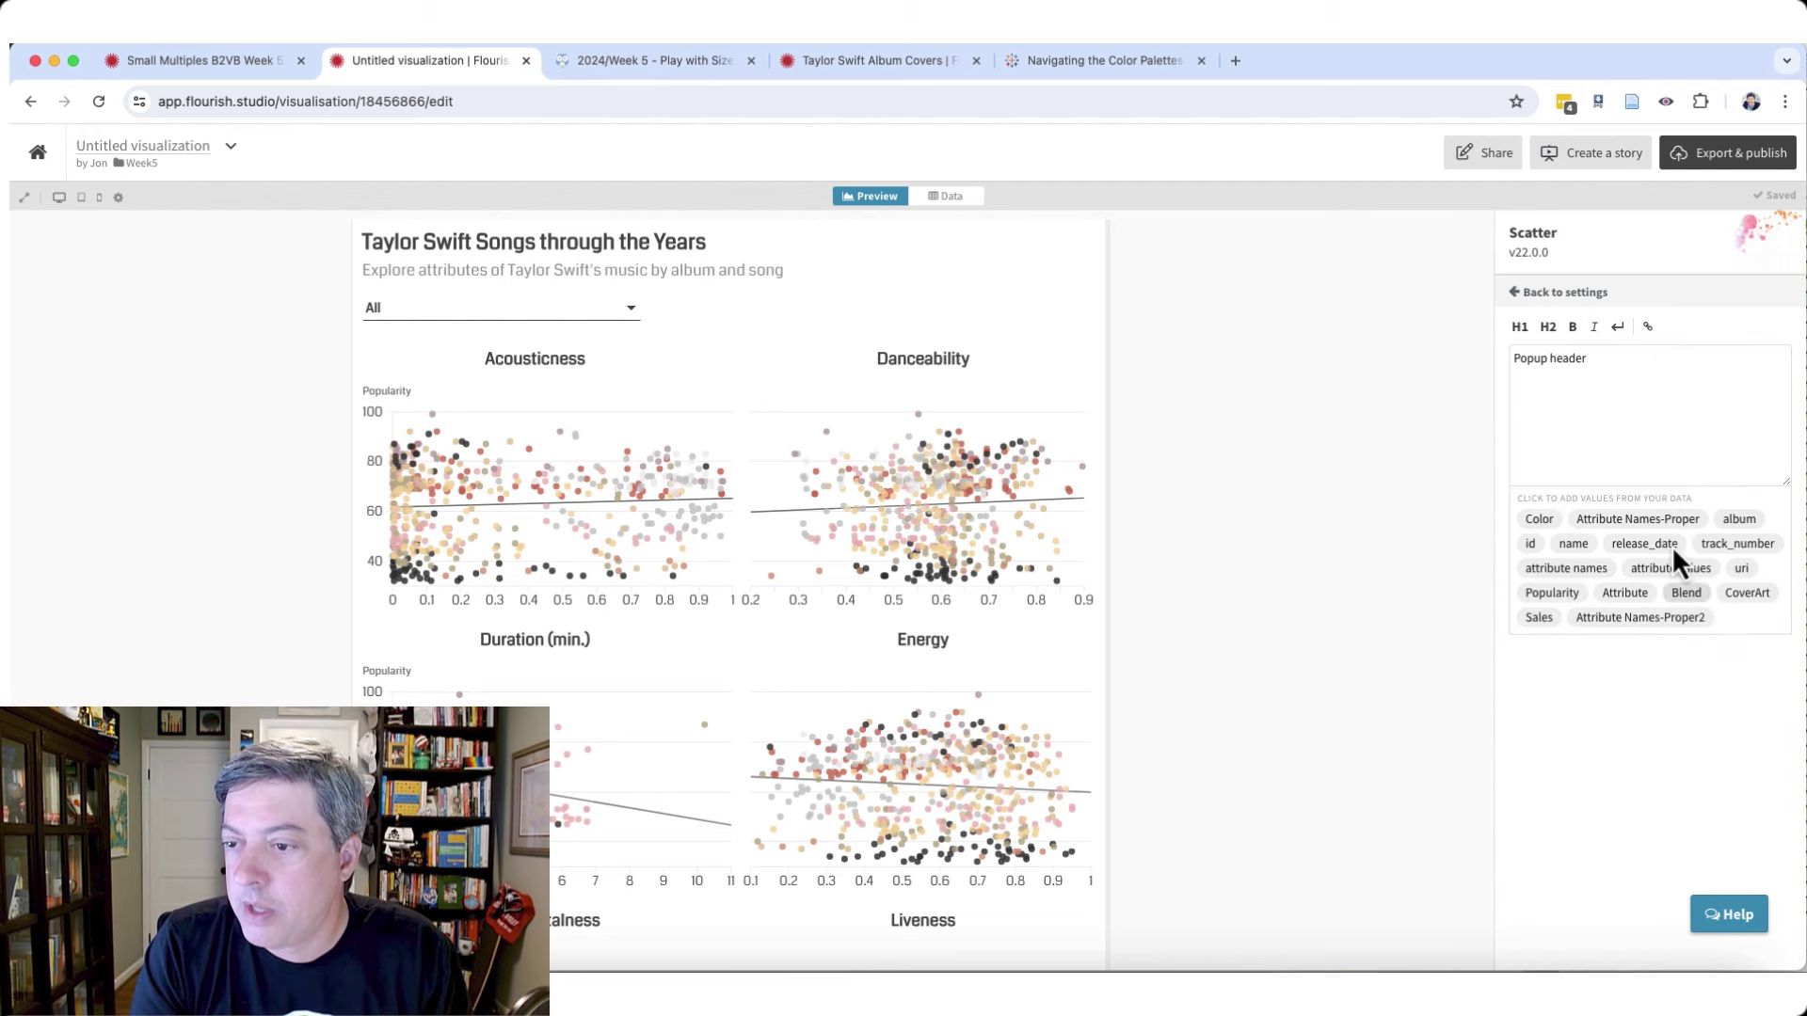
{"action": "left_click_drag", "start_coordinate": [1609, 367], "coordinate": [1454, 363]}
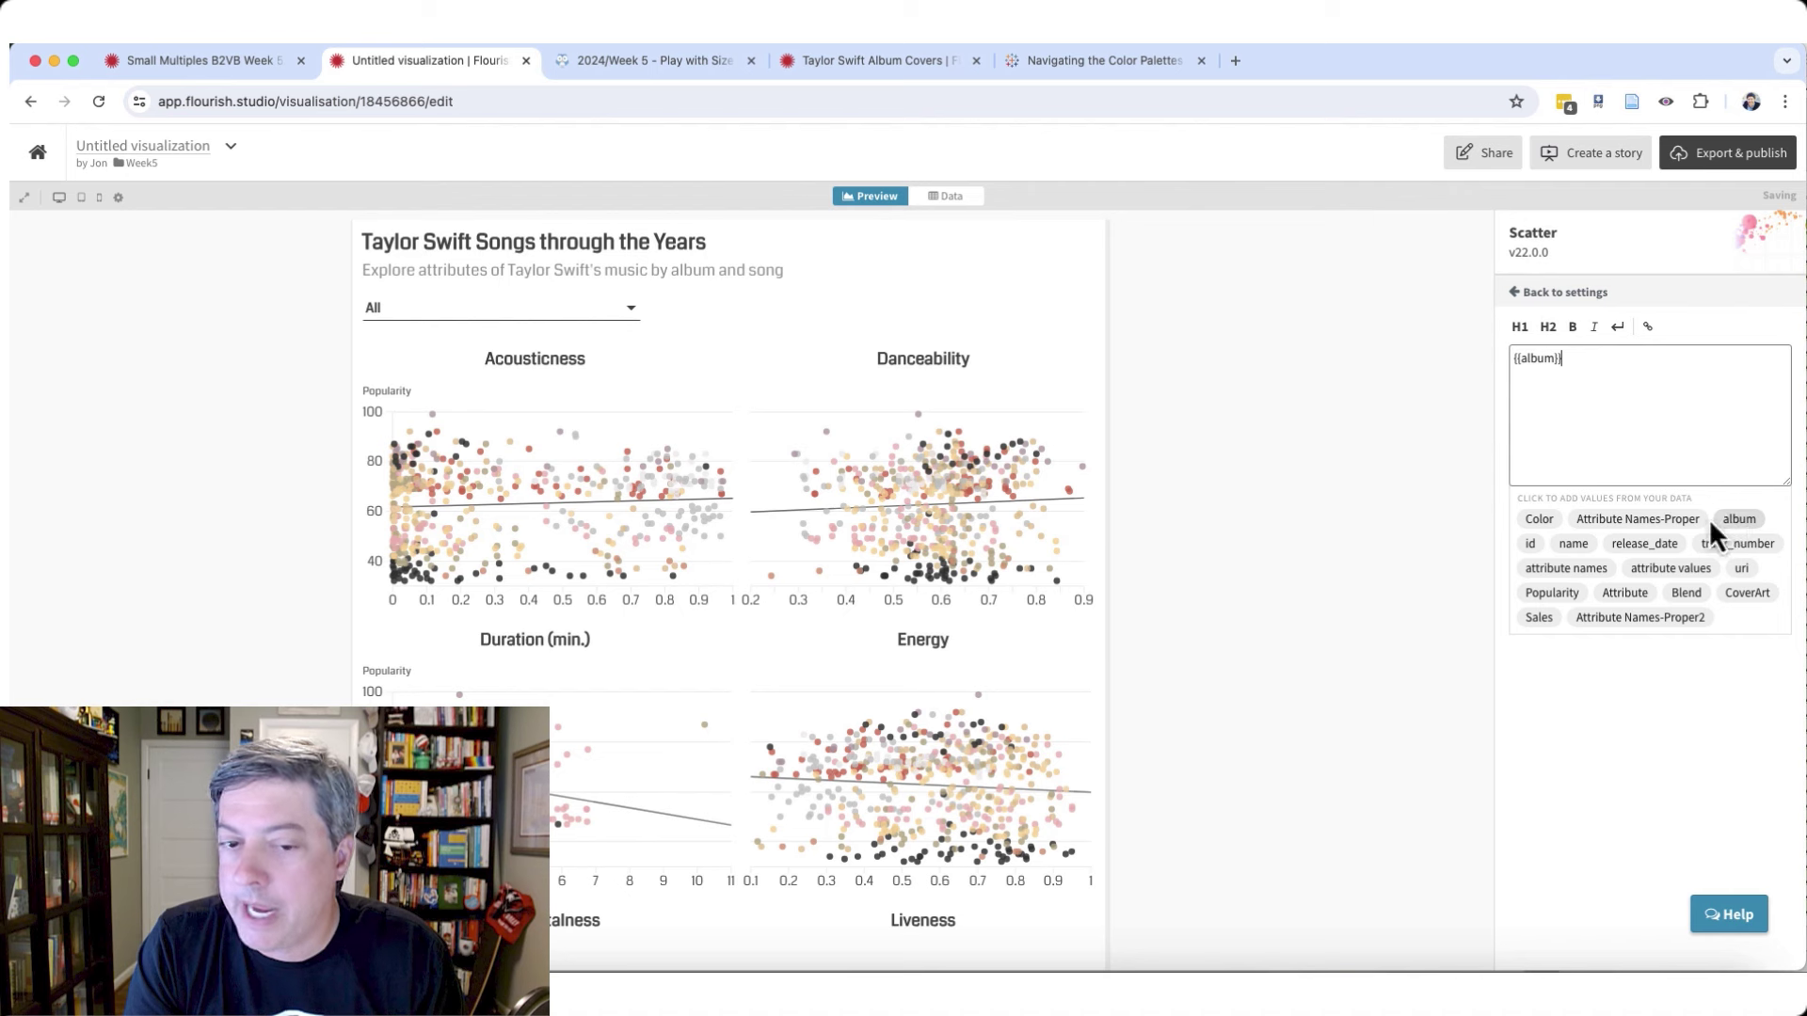
{"action": "left_click", "coordinate": [986, 465]}
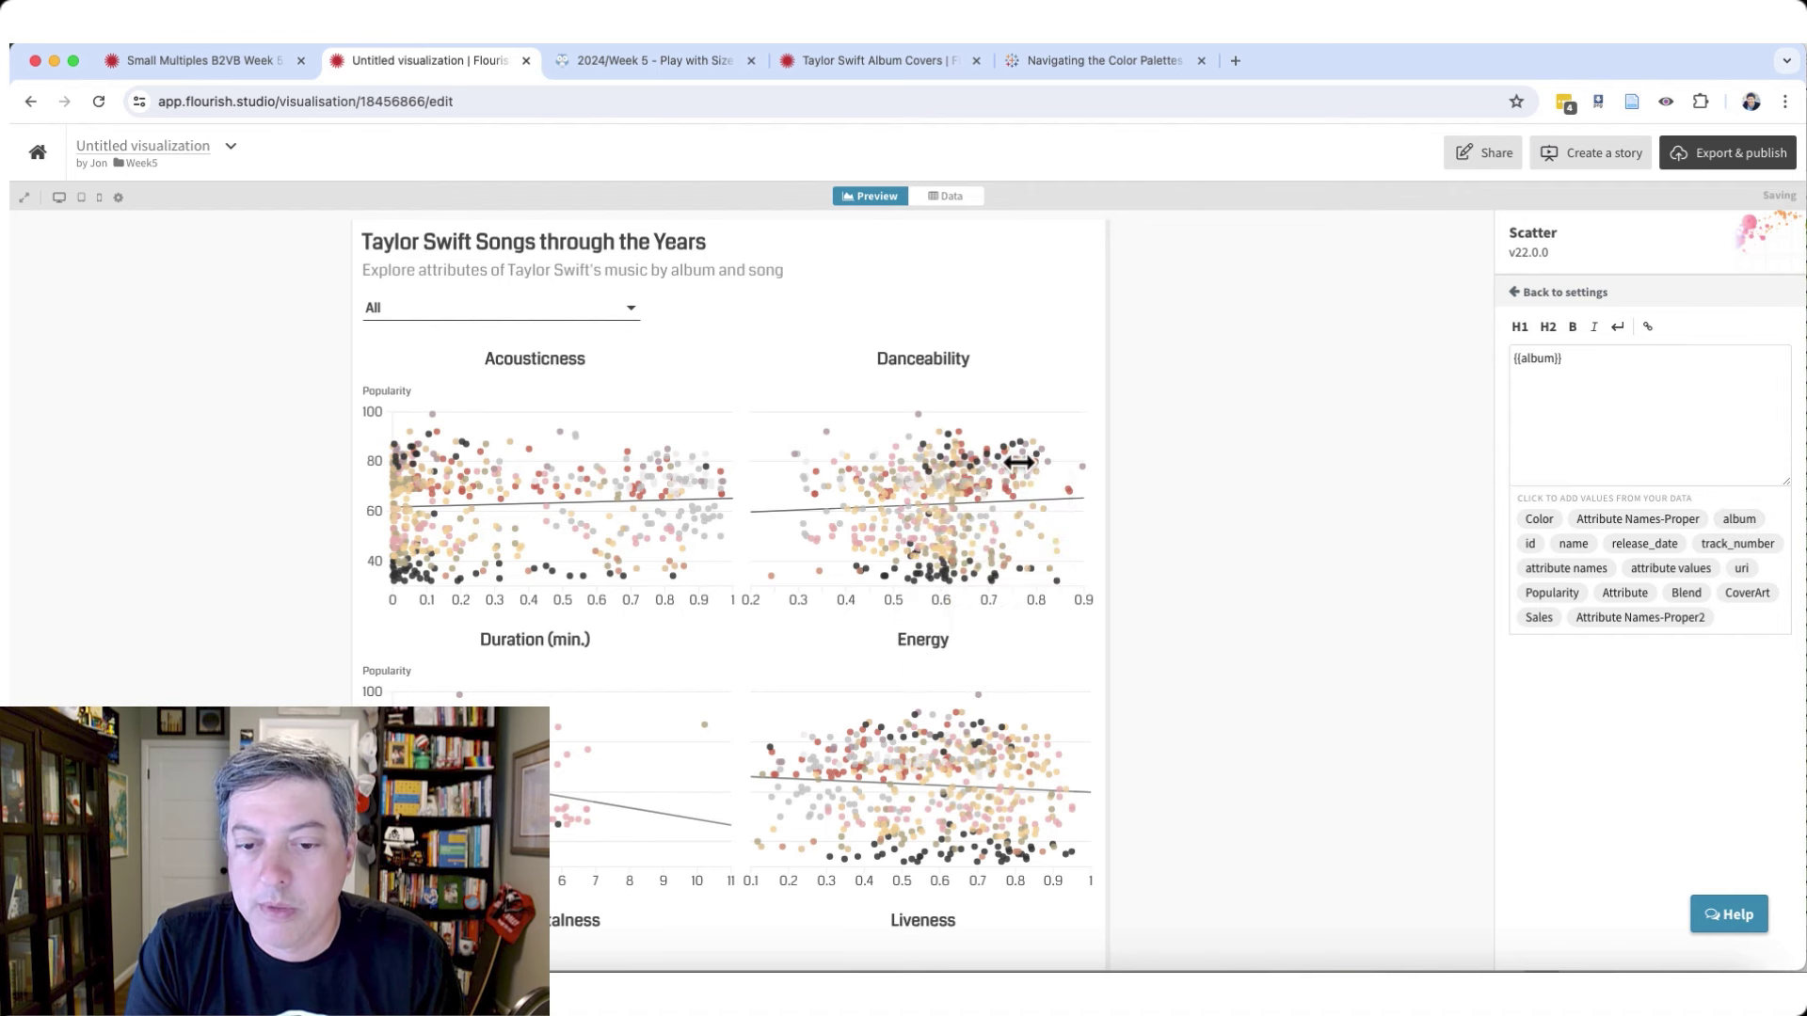
- Check a dot's popup in the new chart, view the finished chart for comparison, and return to the new chart's popup style settings
{"action": "mouse_move", "coordinate": [985, 459]}
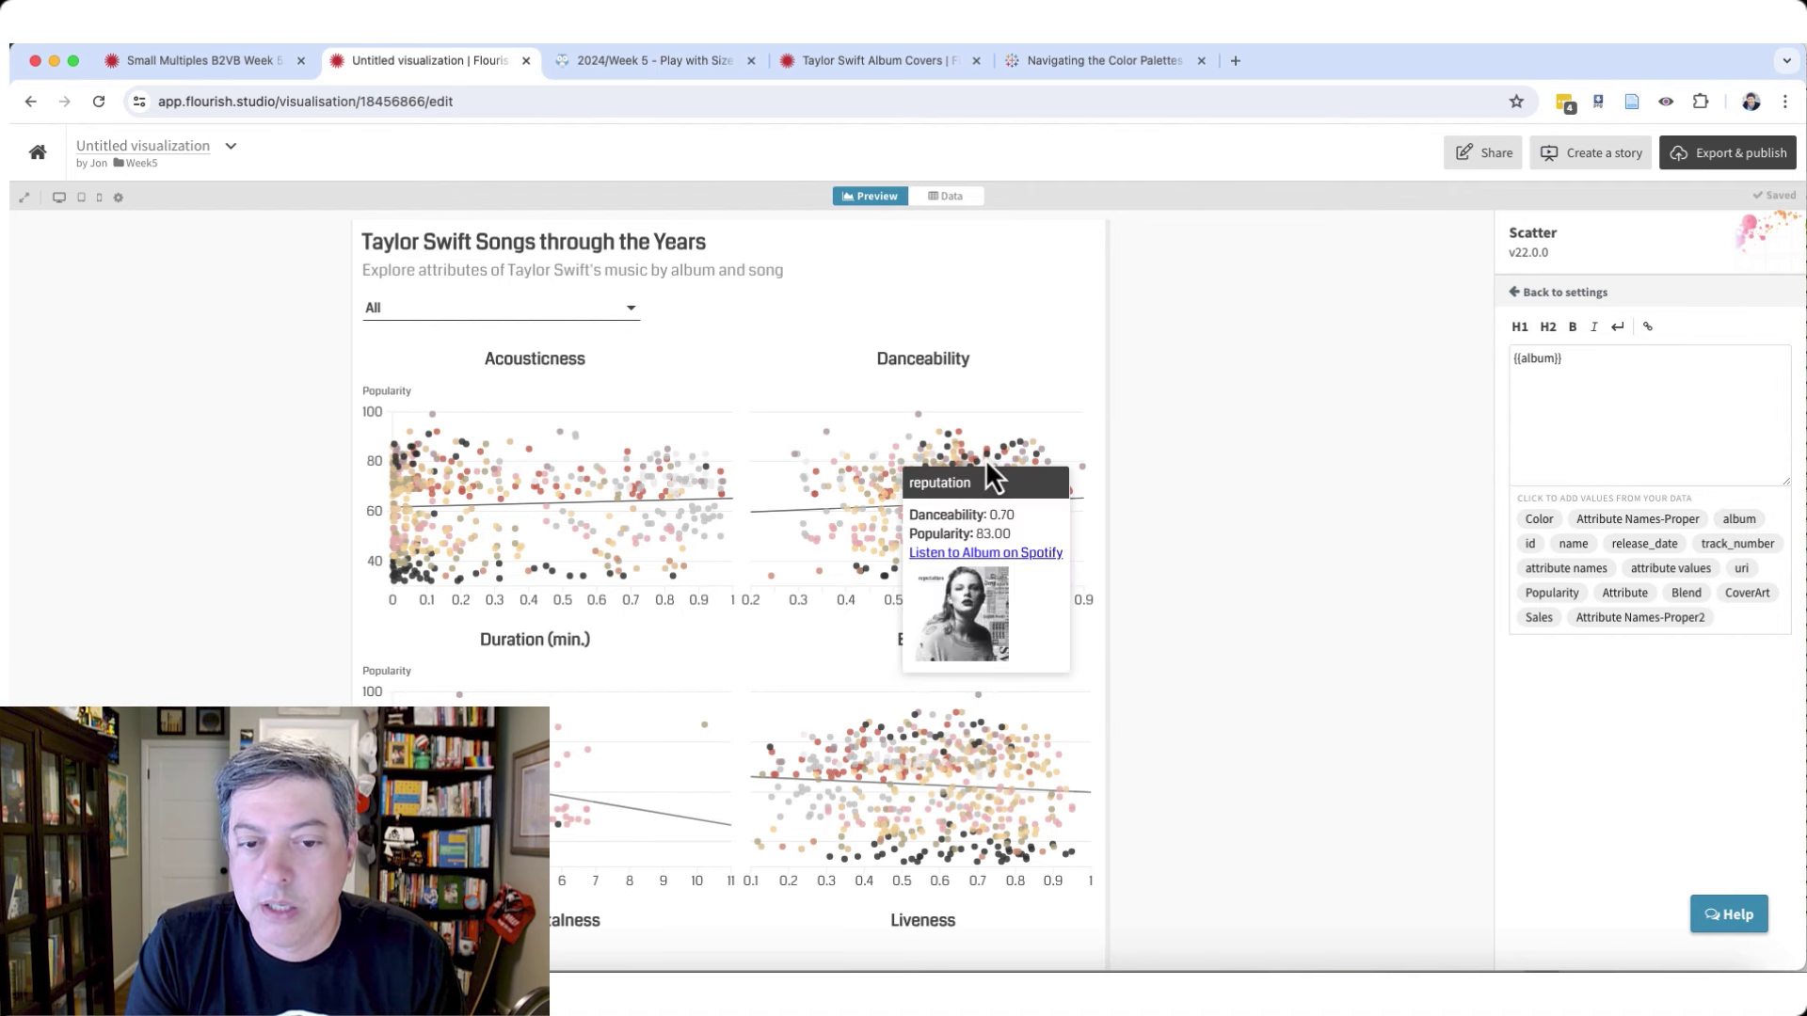
{"action": "left_click", "coordinate": [198, 60]}
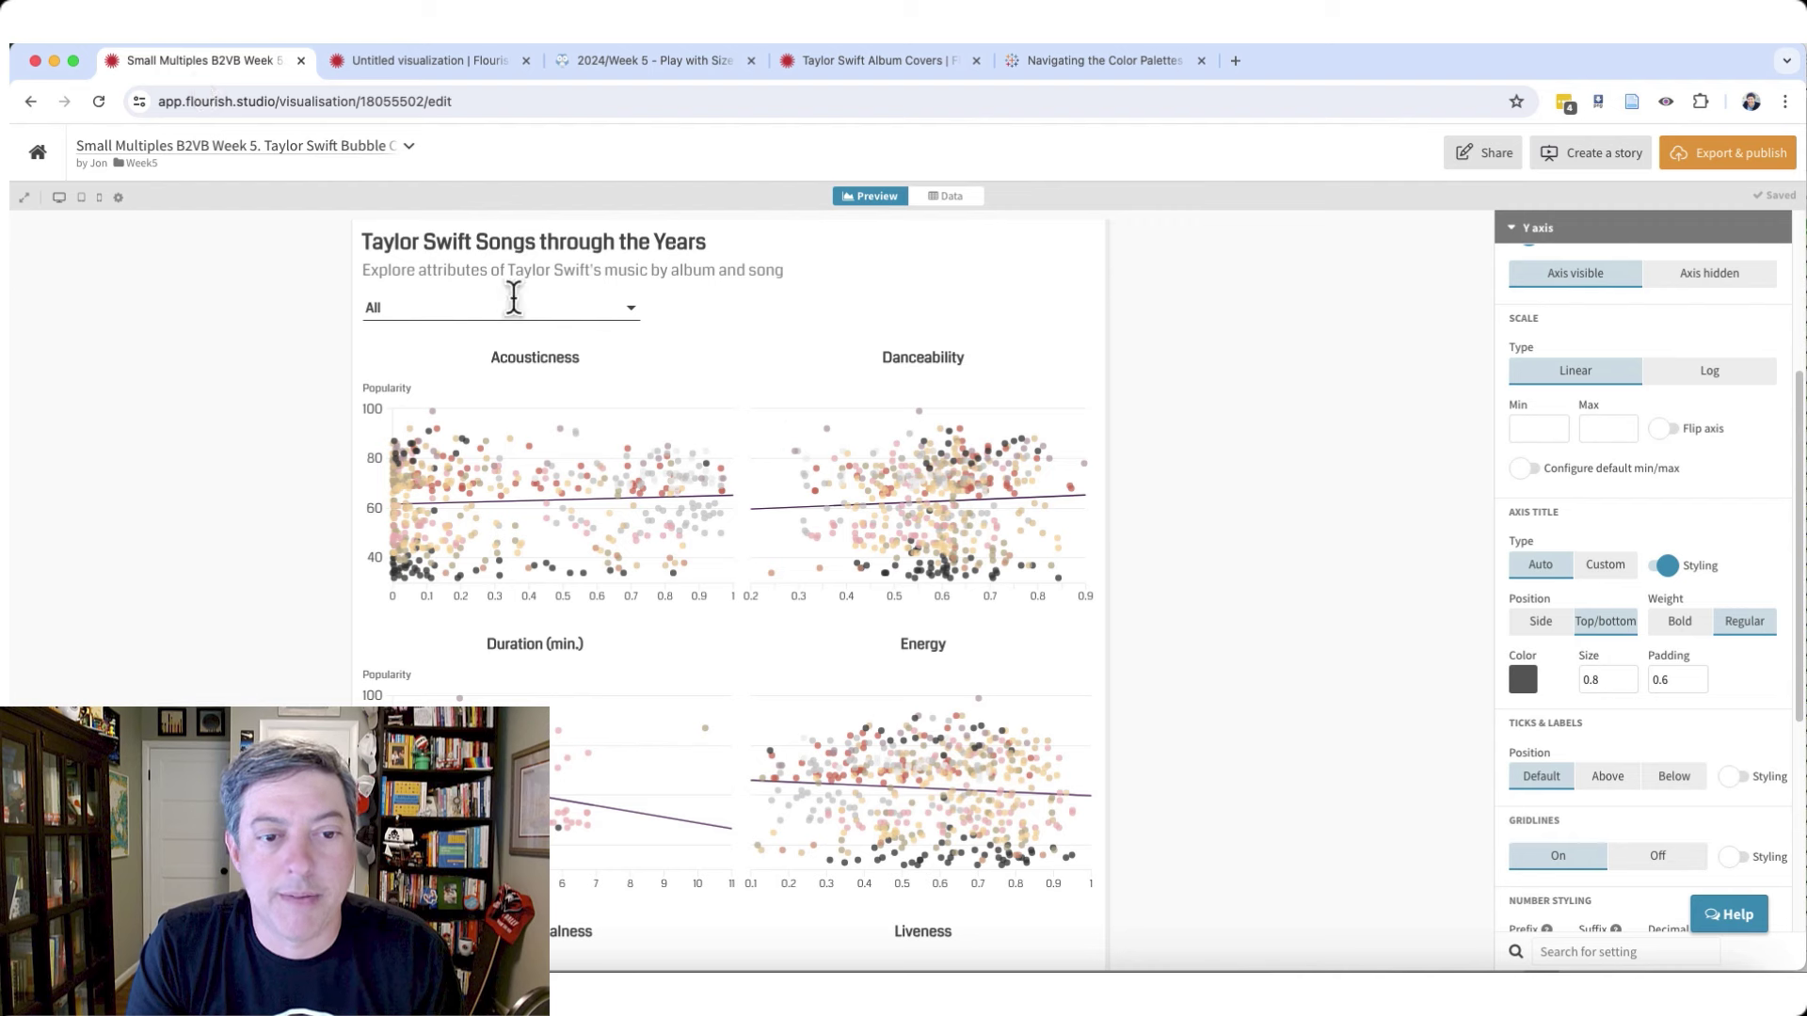
{"action": "mouse_move", "coordinate": [866, 471]}
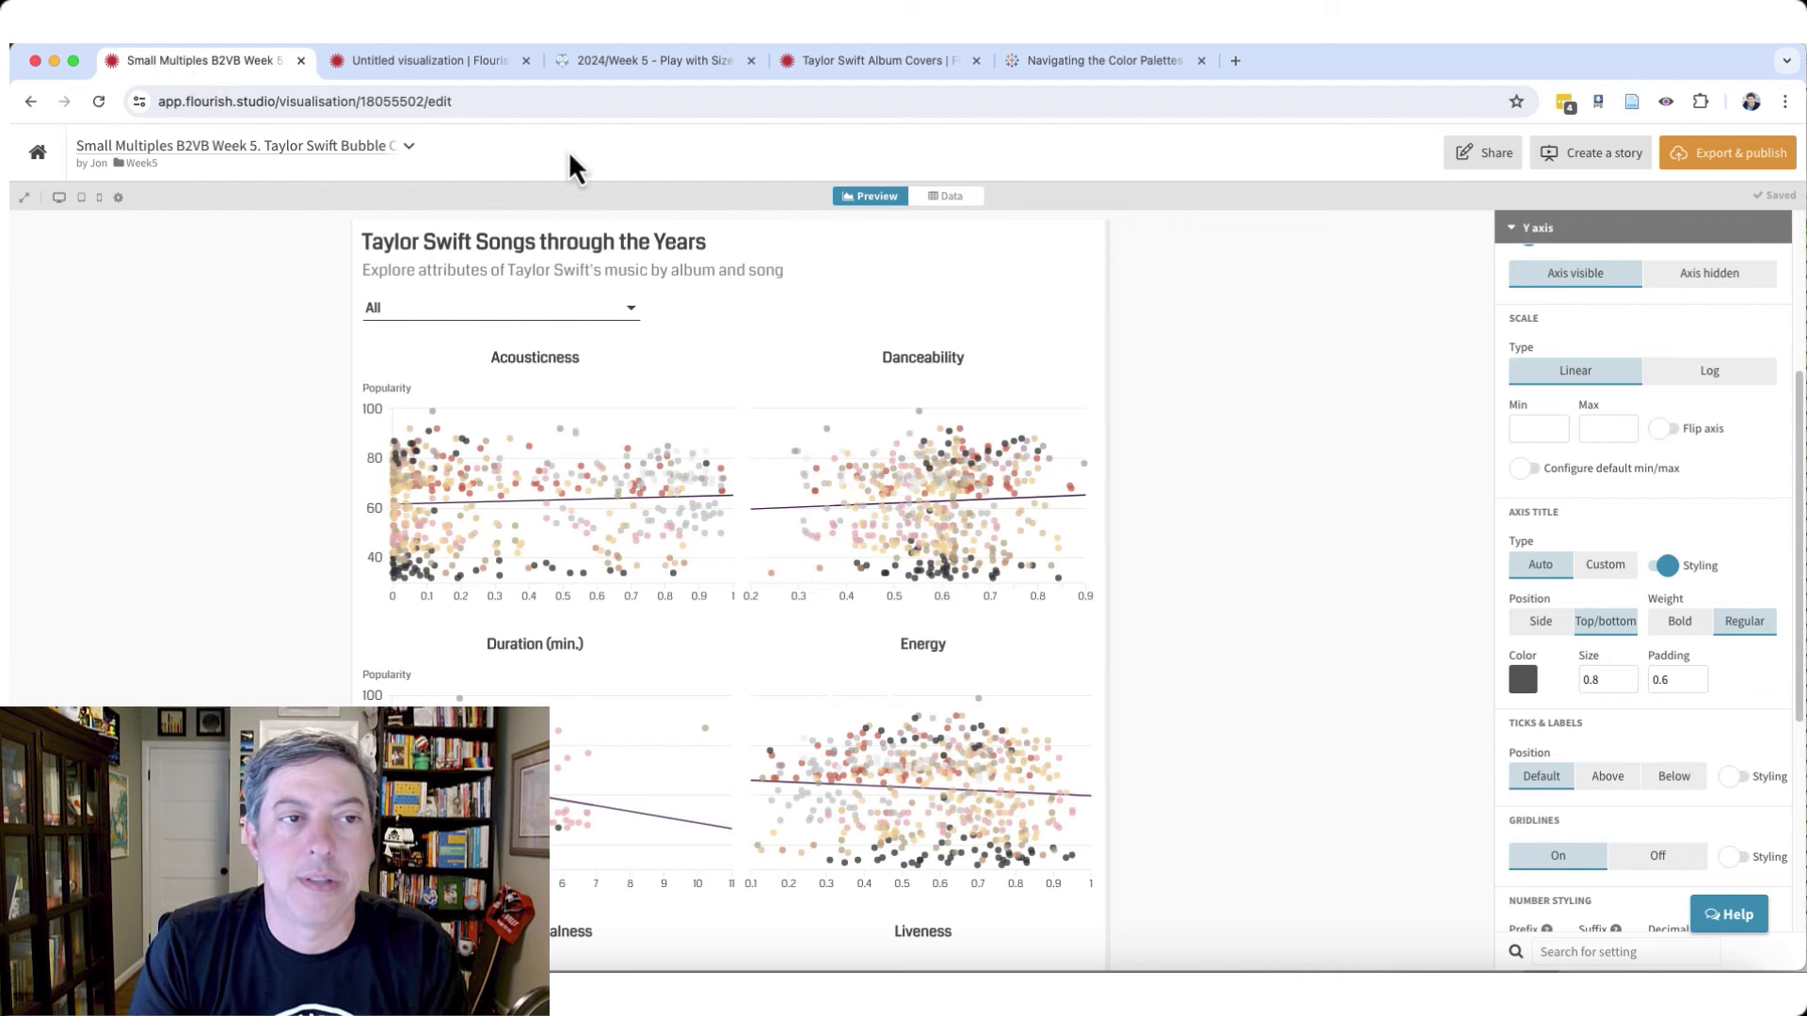
{"action": "left_click", "coordinate": [466, 64]}
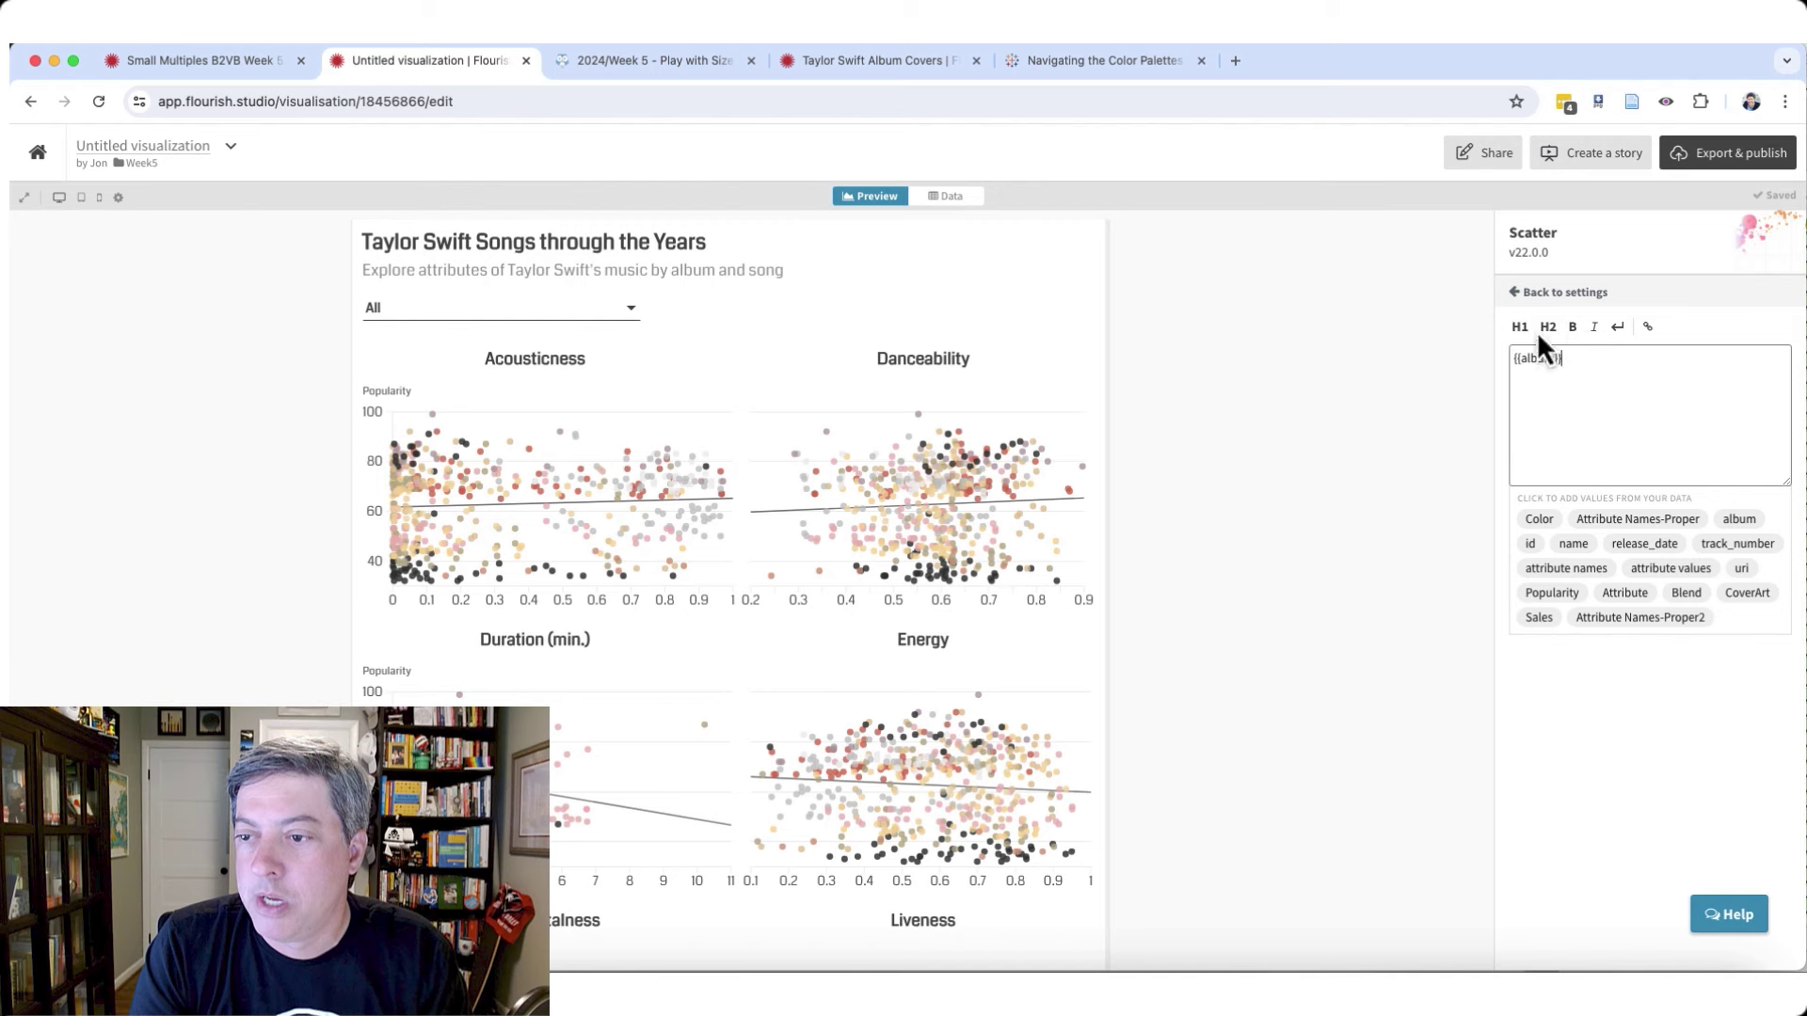
{"action": "left_click", "coordinate": [1516, 292]}
{"action": "scroll", "coordinate": [1624, 686], "scroll_direction": "down", "scroll_amount": 5}
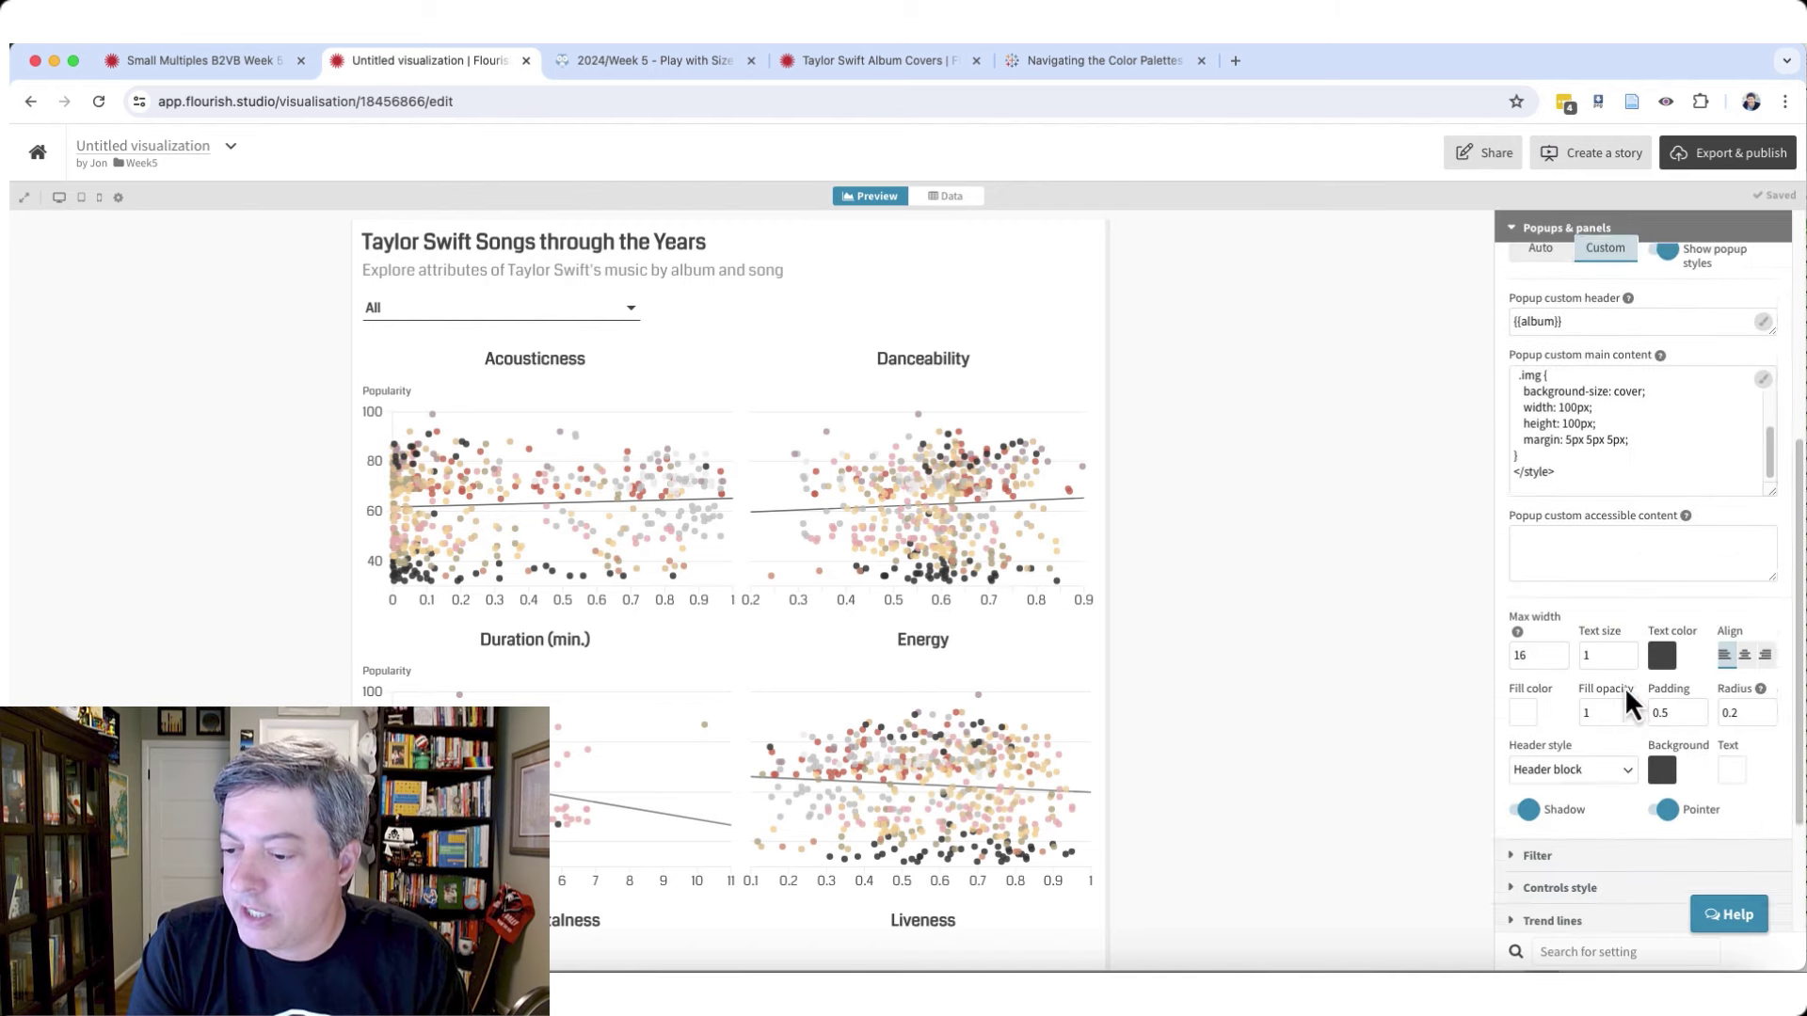
- Look up the hex code of the popup header background color in the finished chart's popup settings
{"action": "left_click", "coordinate": [211, 62]}
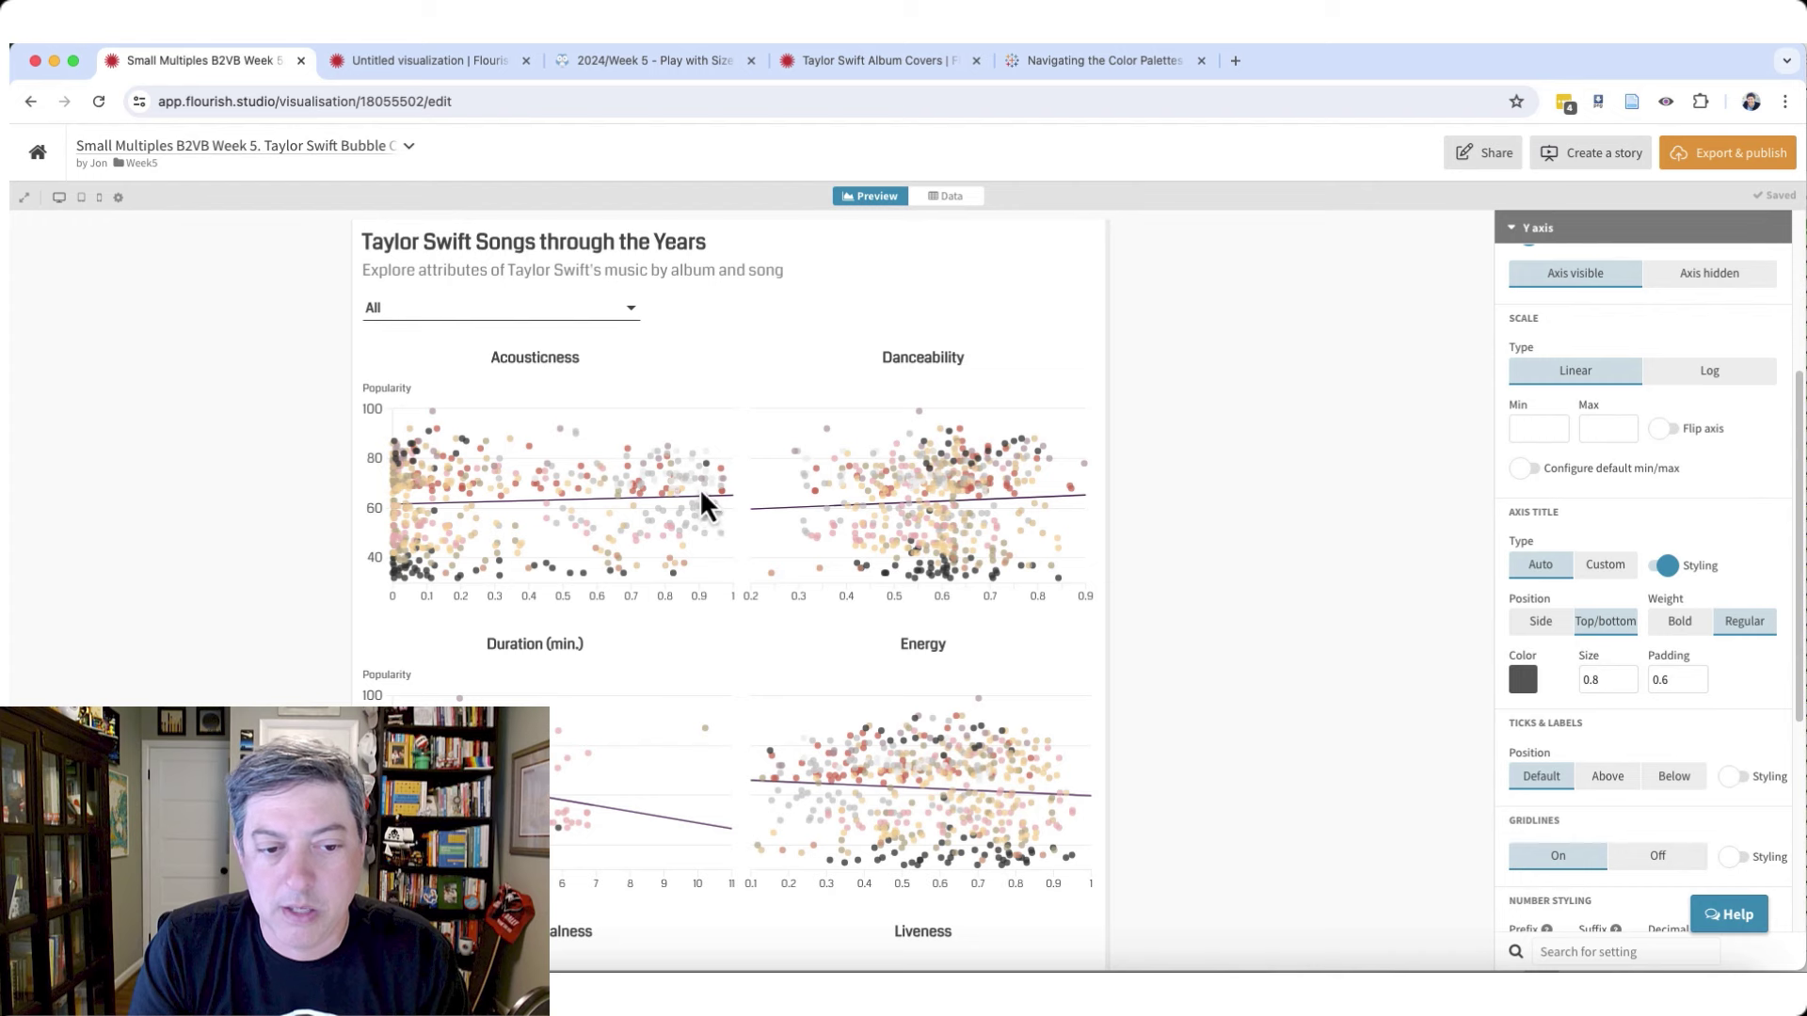
{"action": "mouse_move", "coordinate": [692, 490]}
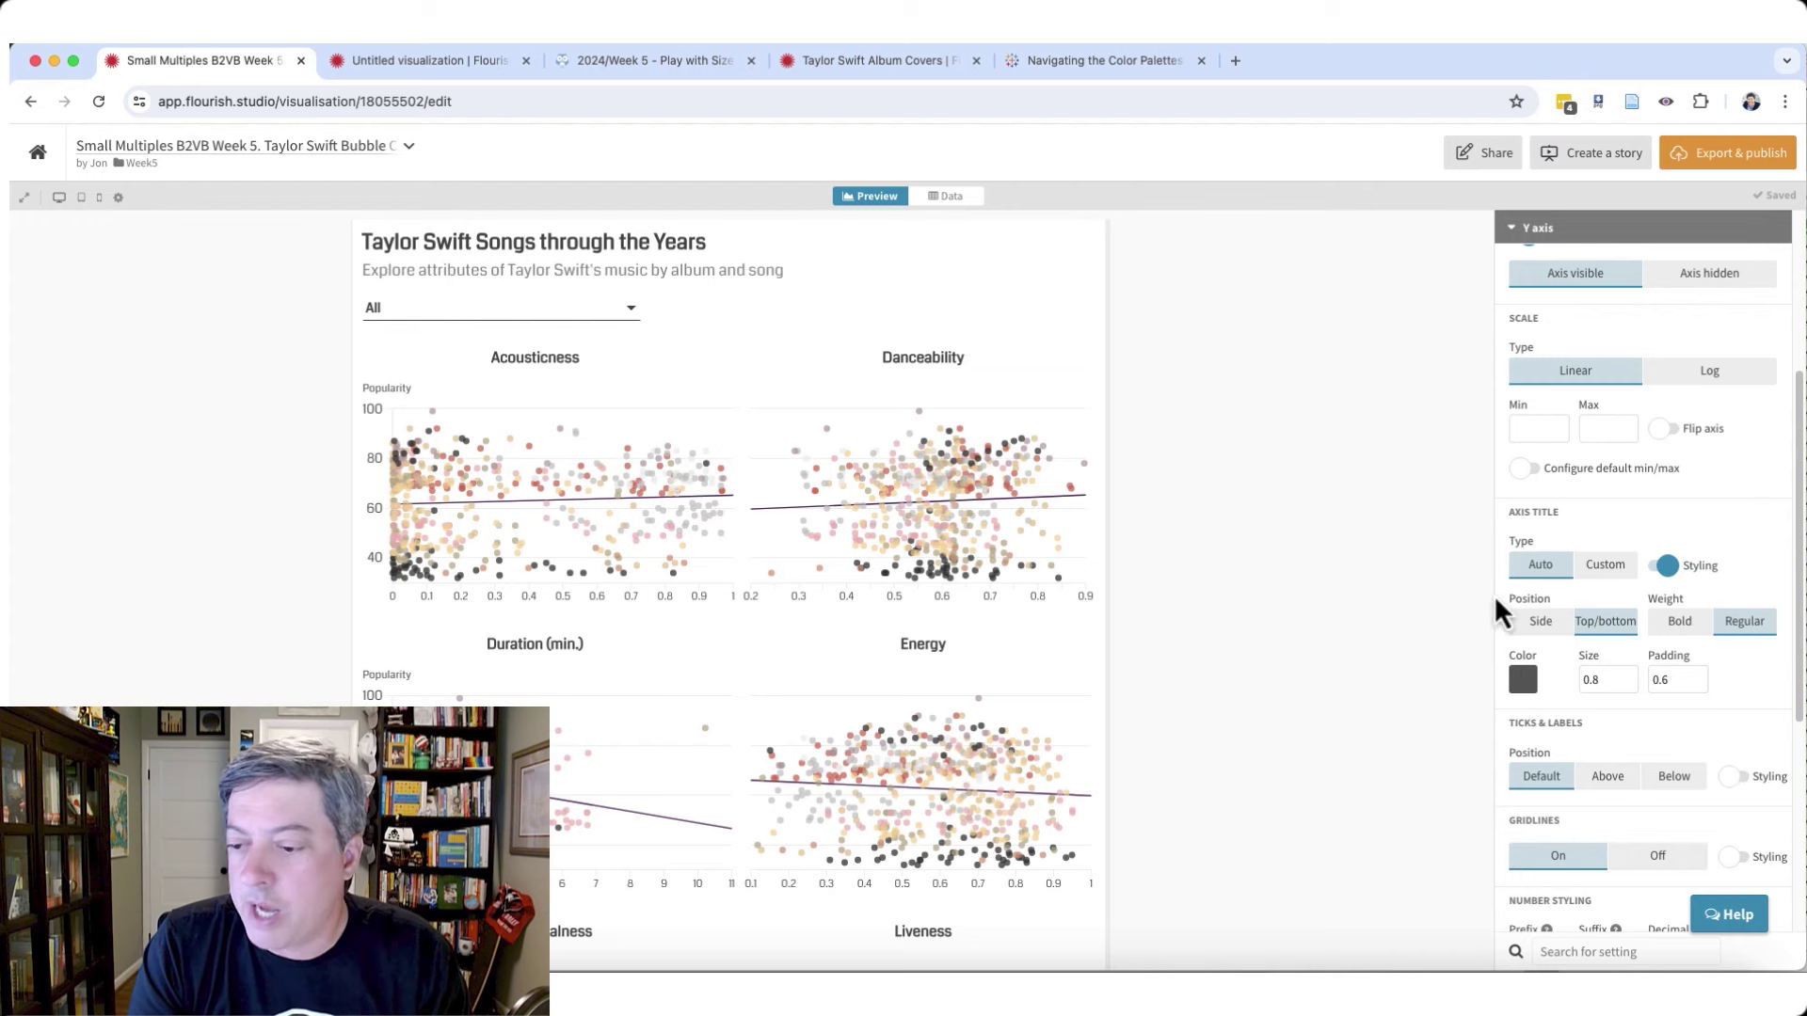
{"action": "scroll", "coordinate": [1586, 583], "scroll_direction": "down", "scroll_amount": 2}
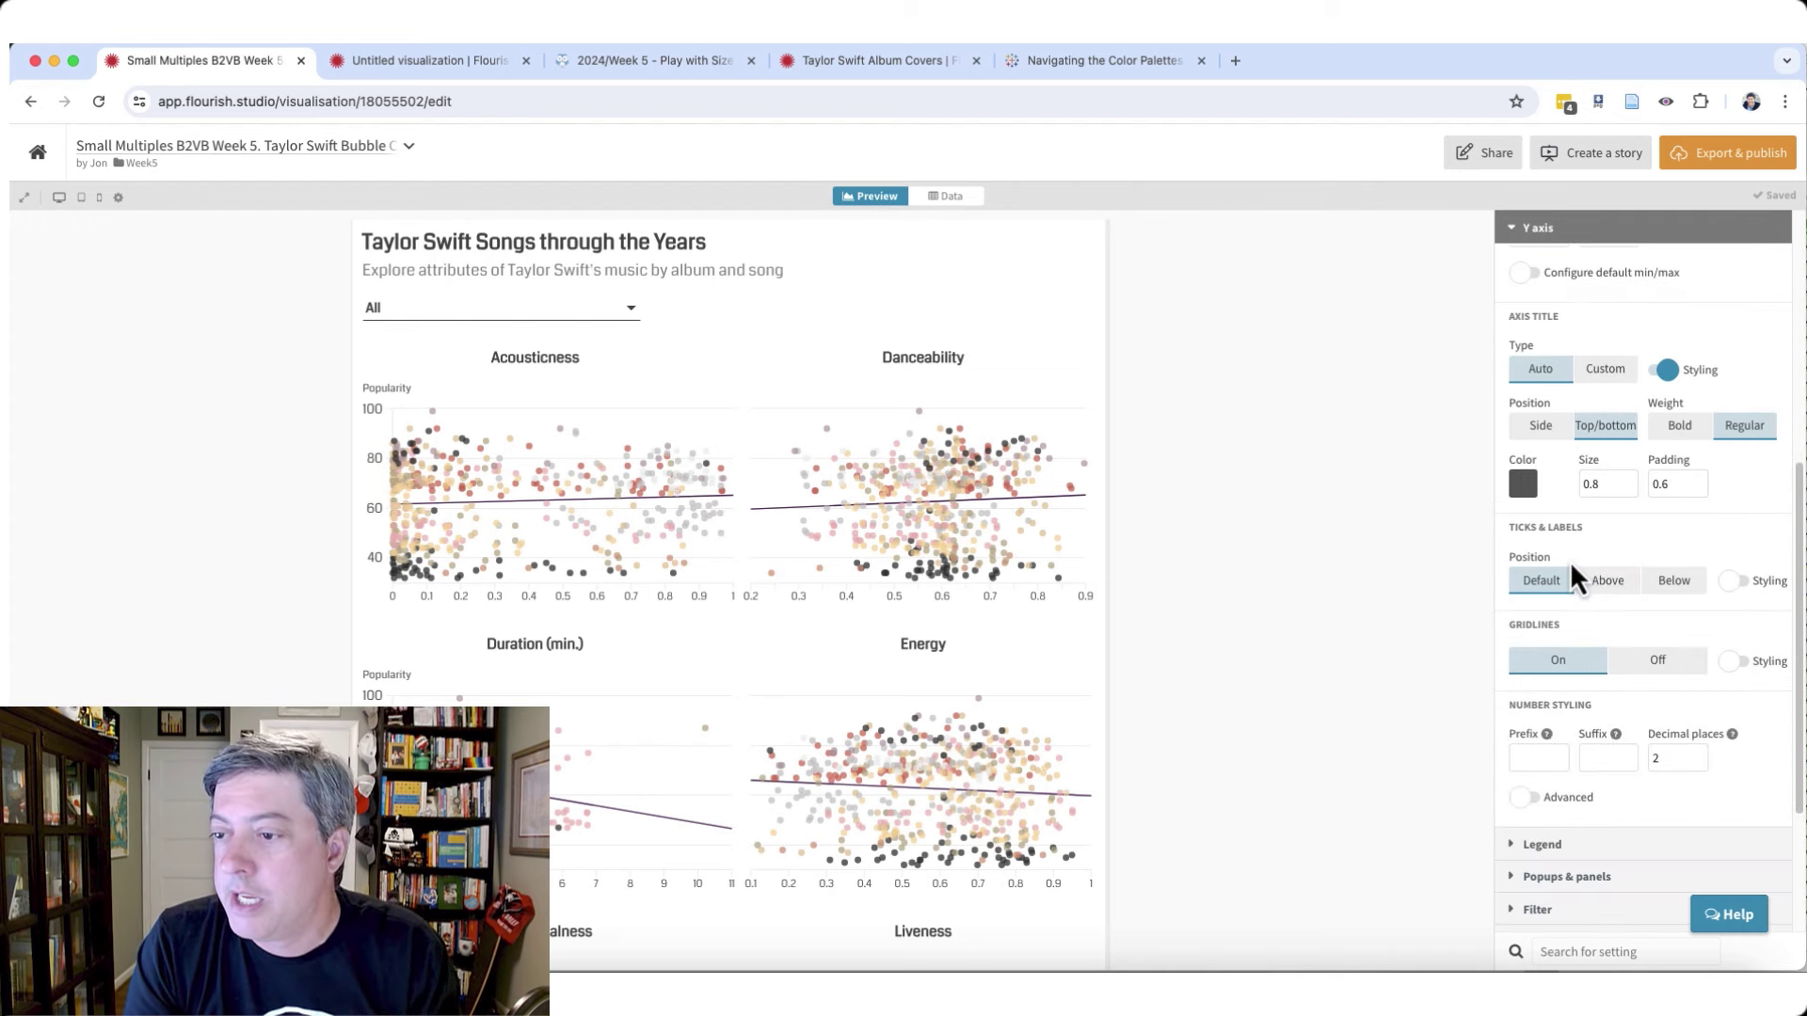
{"action": "scroll", "coordinate": [1571, 565], "scroll_direction": "up", "scroll_amount": 3}
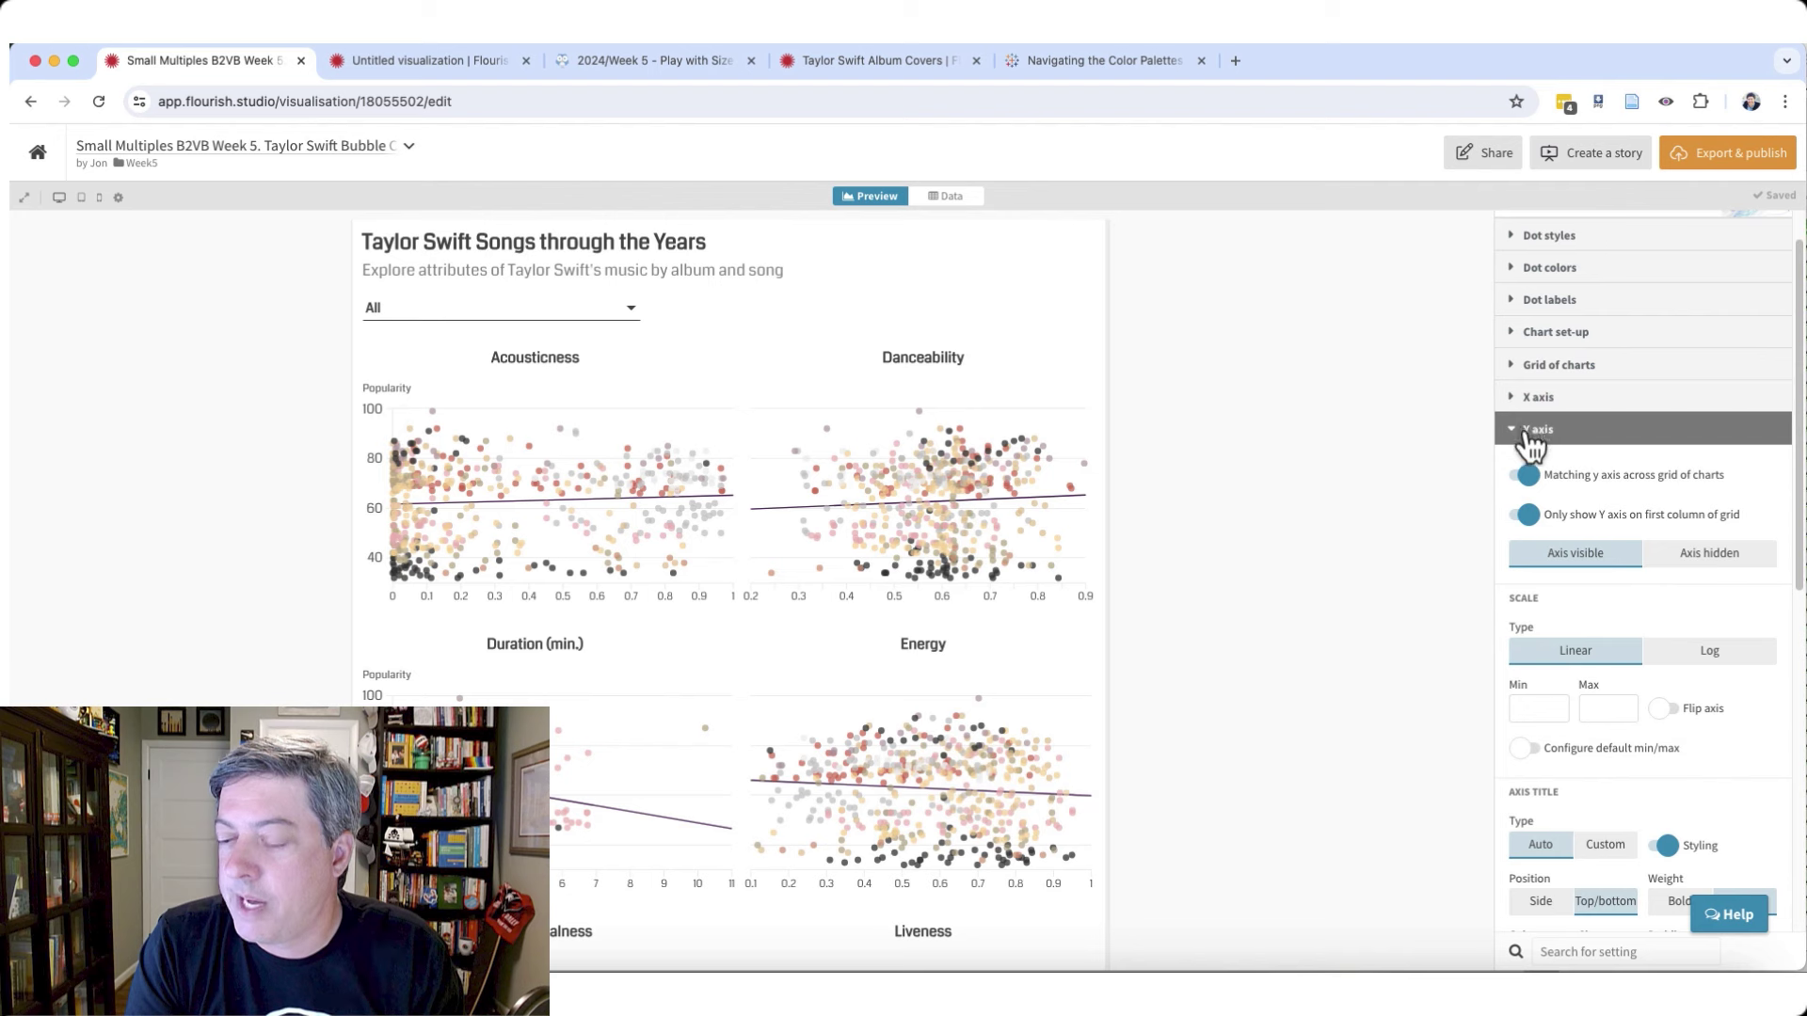
{"action": "left_click", "coordinate": [1561, 429]}
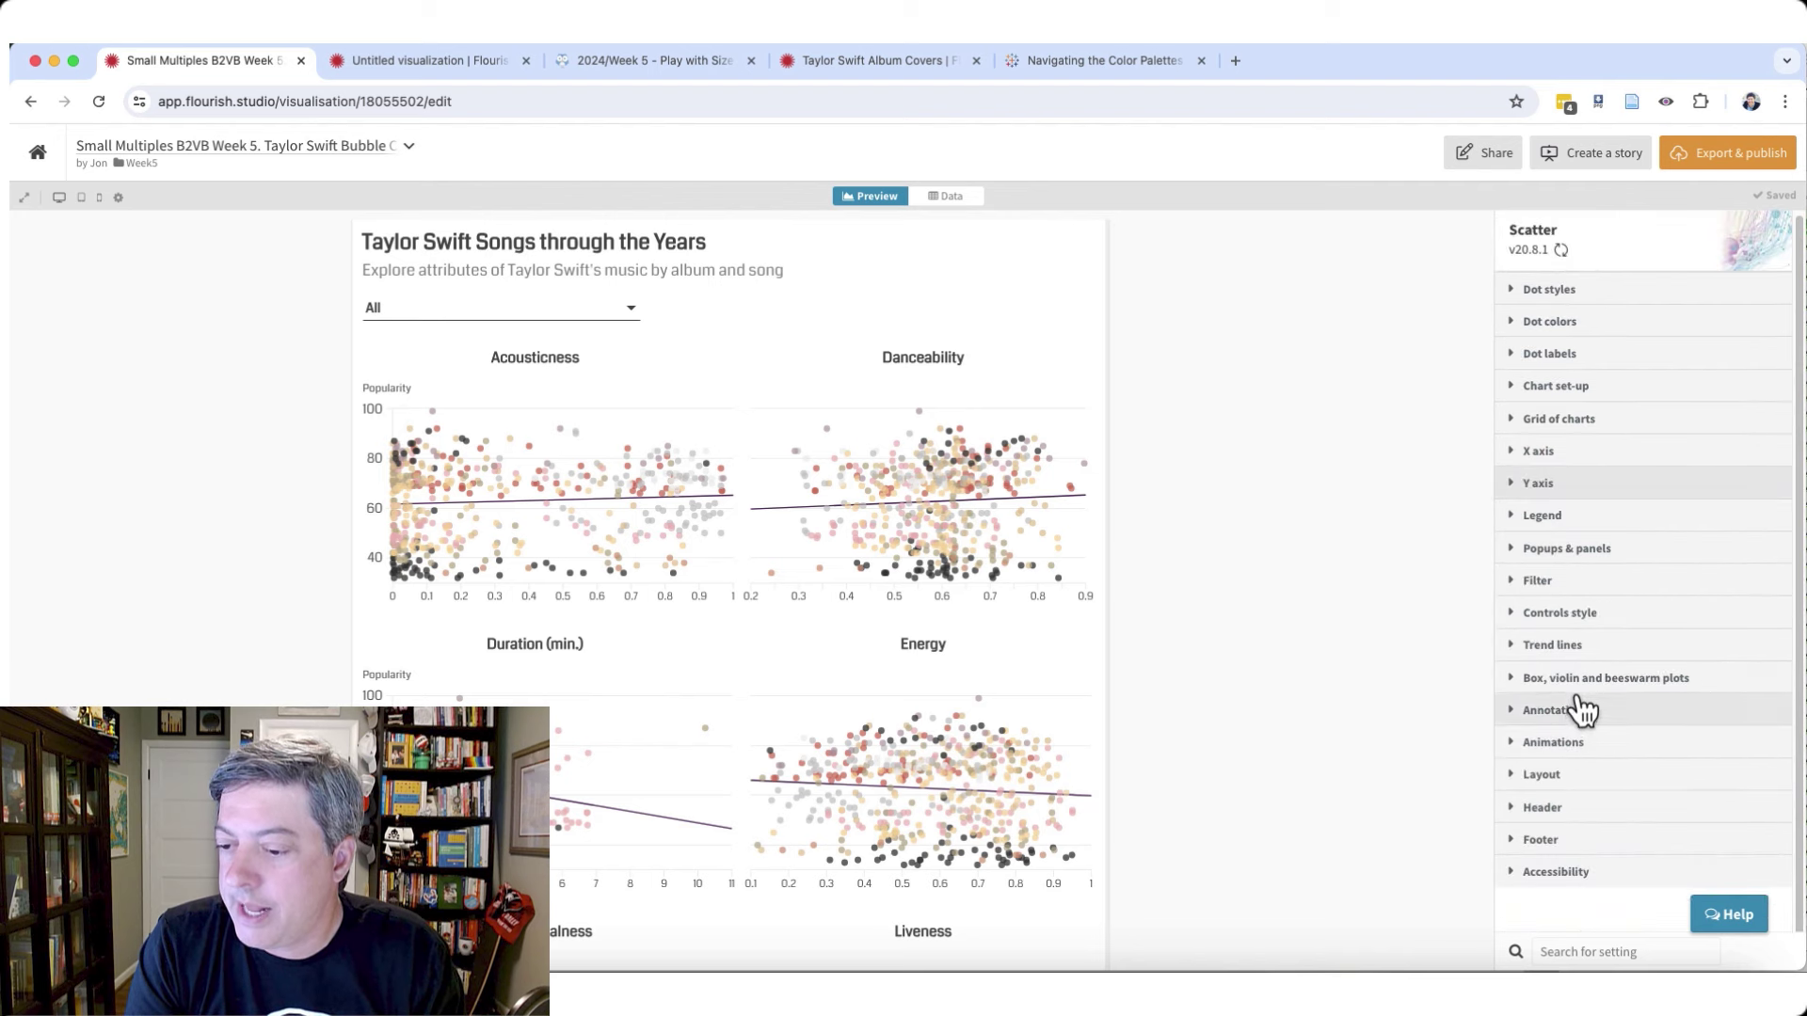
{"action": "left_click", "coordinate": [1555, 550]}
{"action": "scroll", "coordinate": [1599, 616], "scroll_direction": "down", "scroll_amount": 3}
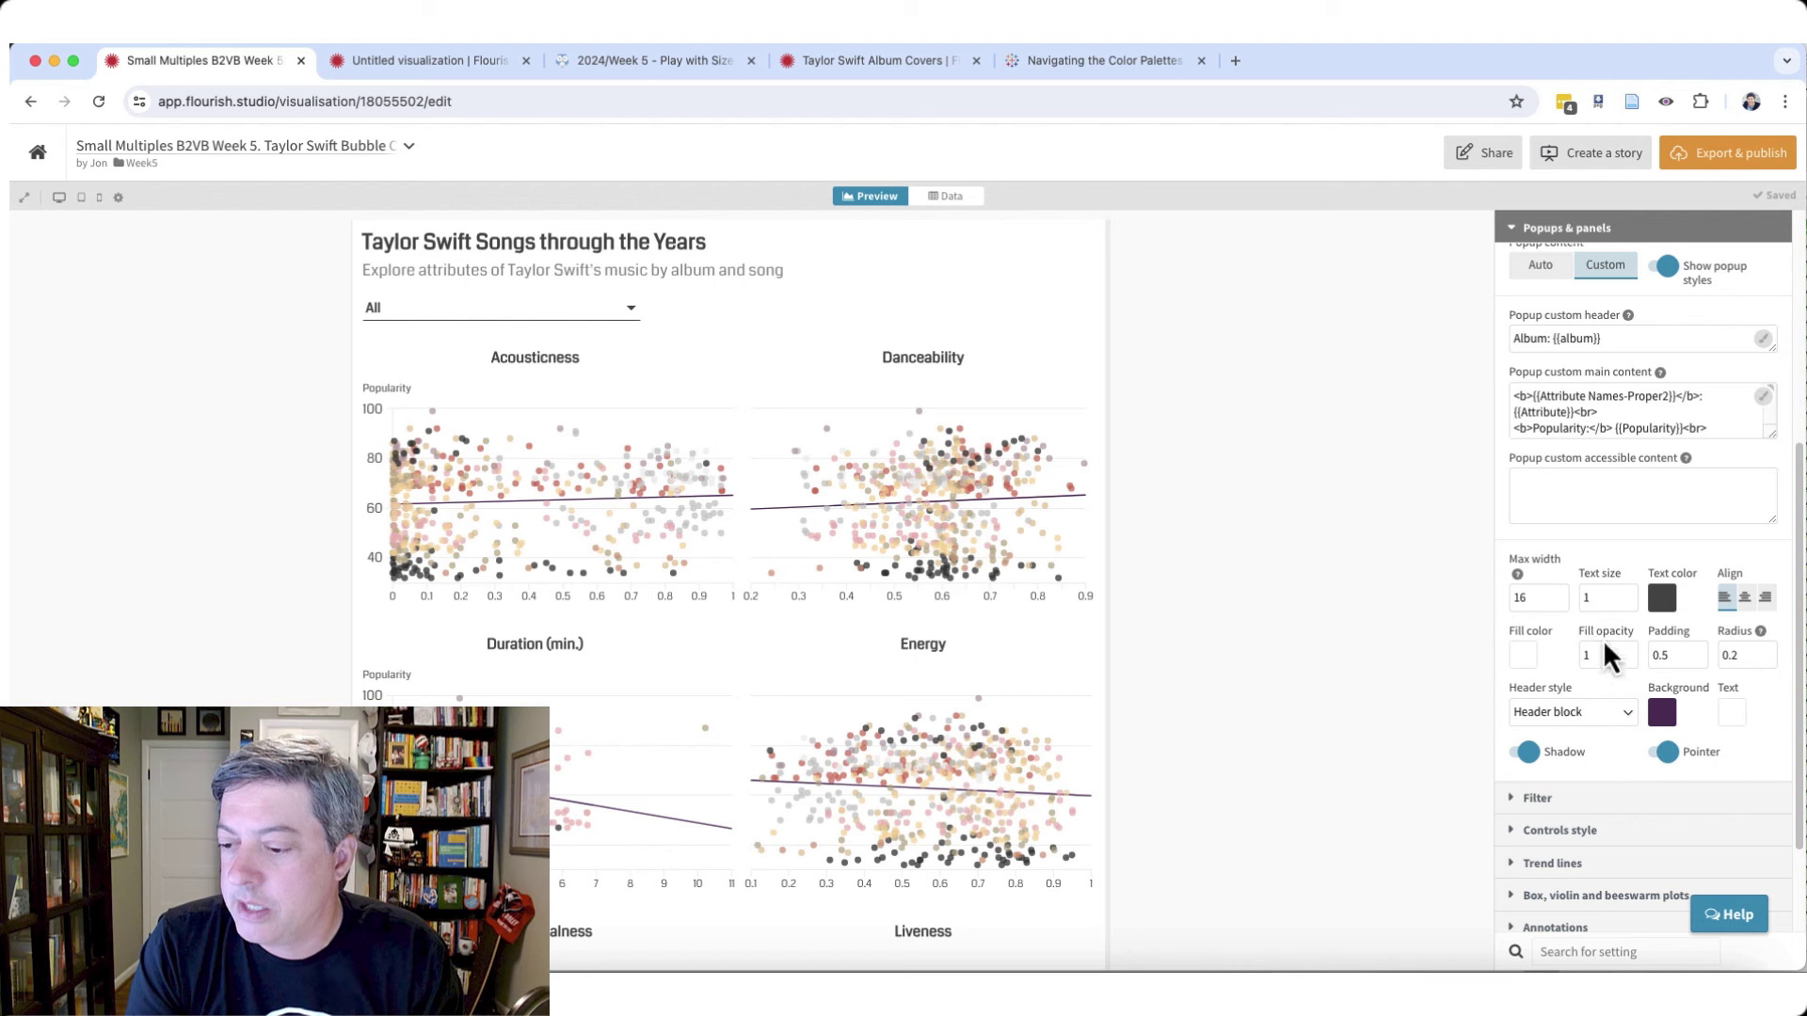
{"action": "left_click", "coordinate": [1659, 713]}
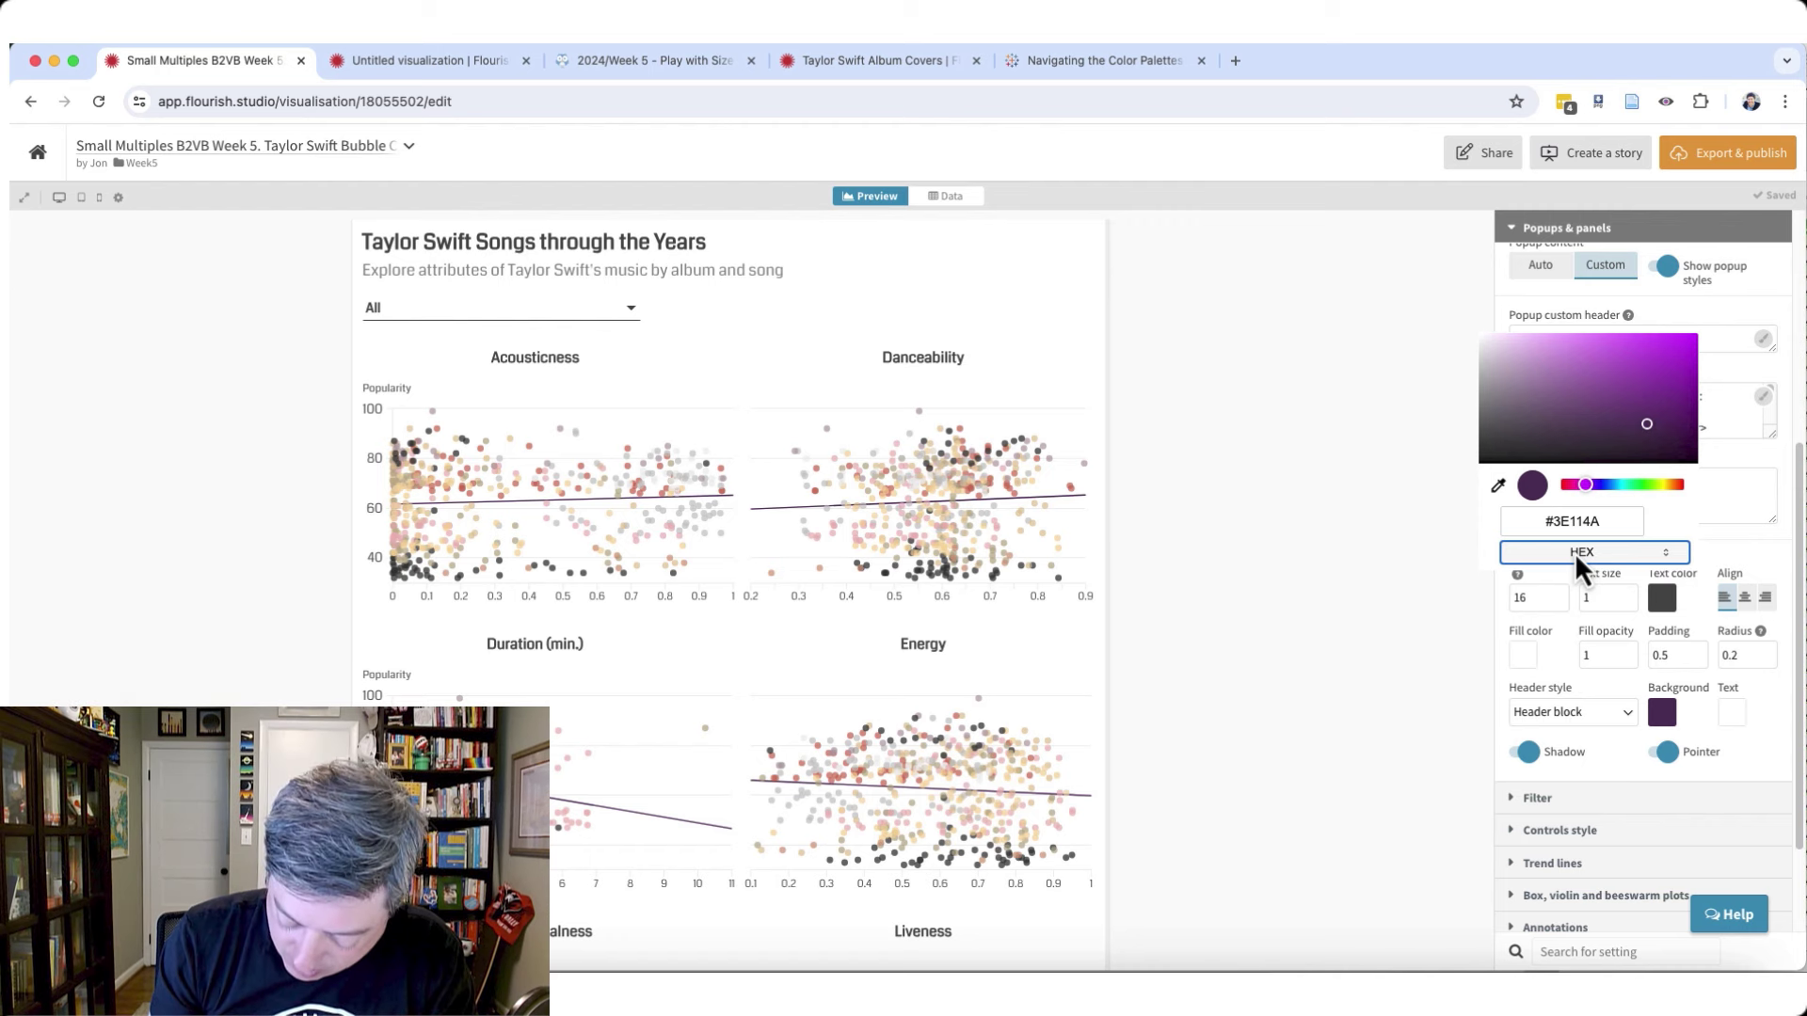
{"action": "left_click", "coordinate": [1294, 433]}
- Set the new chart's popup header background color to #3E114A
{"action": "left_click", "coordinate": [378, 66]}
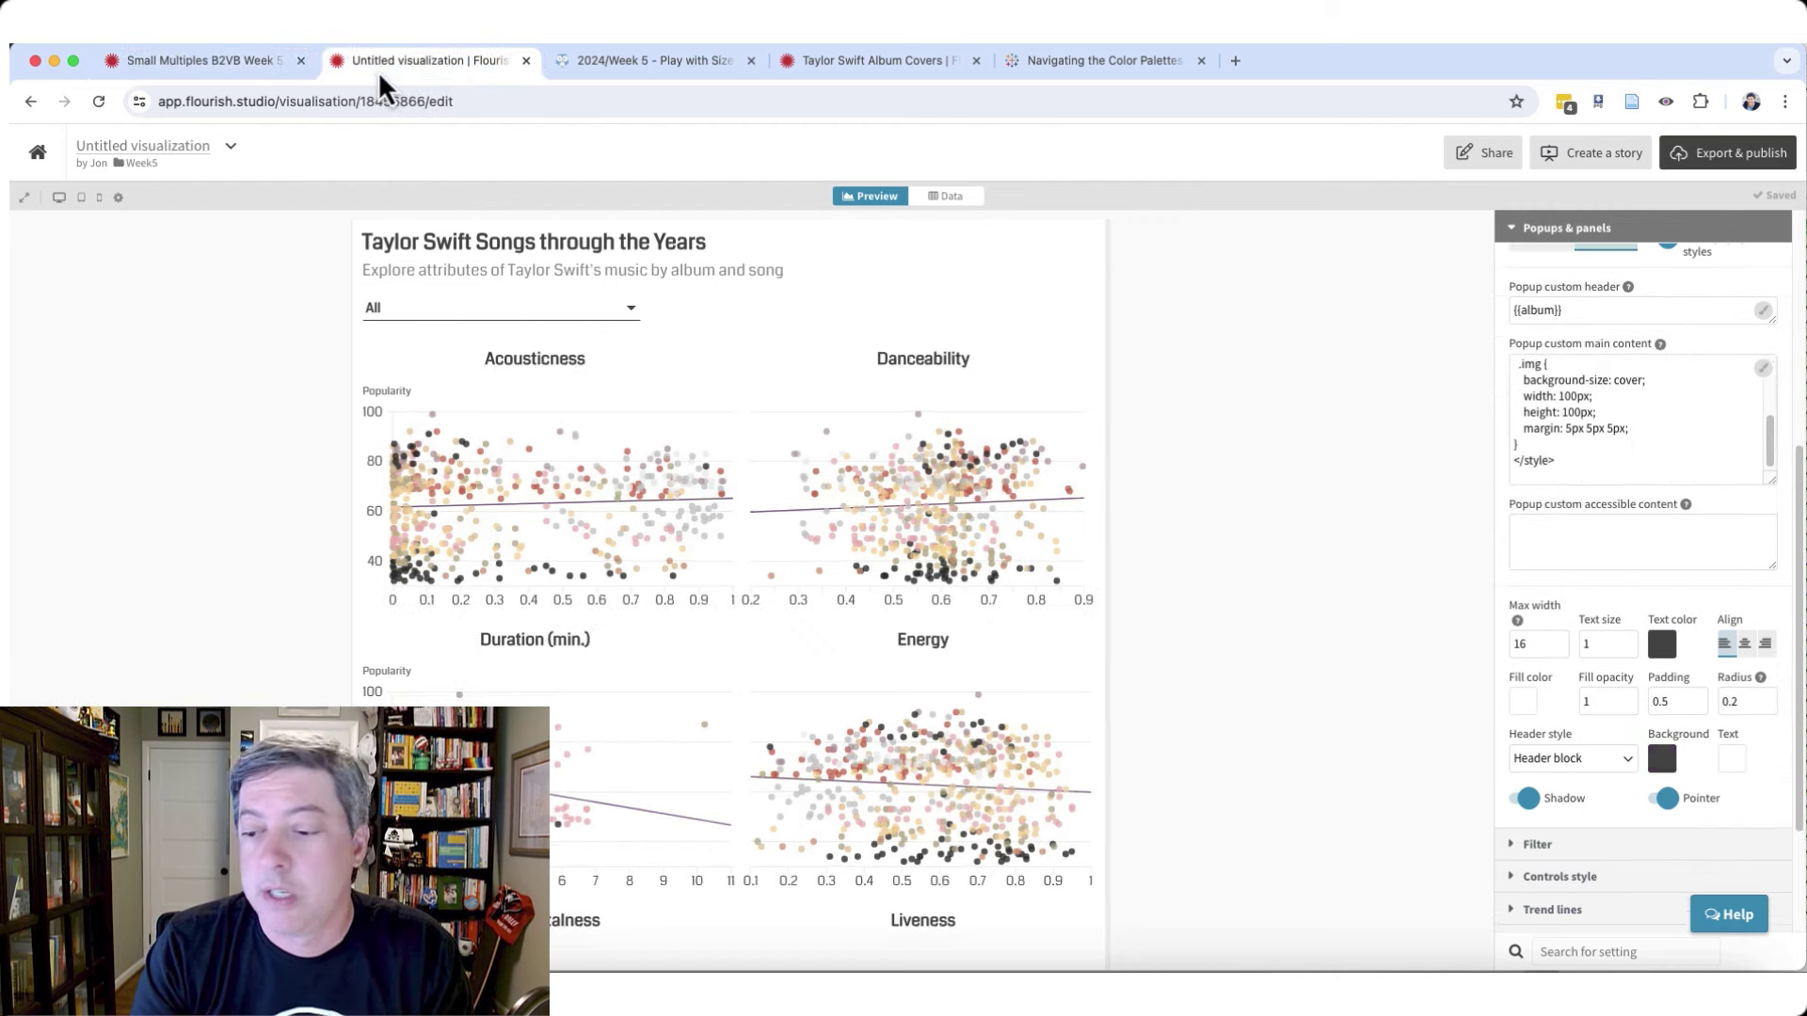
{"action": "left_click", "coordinate": [1659, 761]}
{"action": "left_click", "coordinate": [1532, 600]}
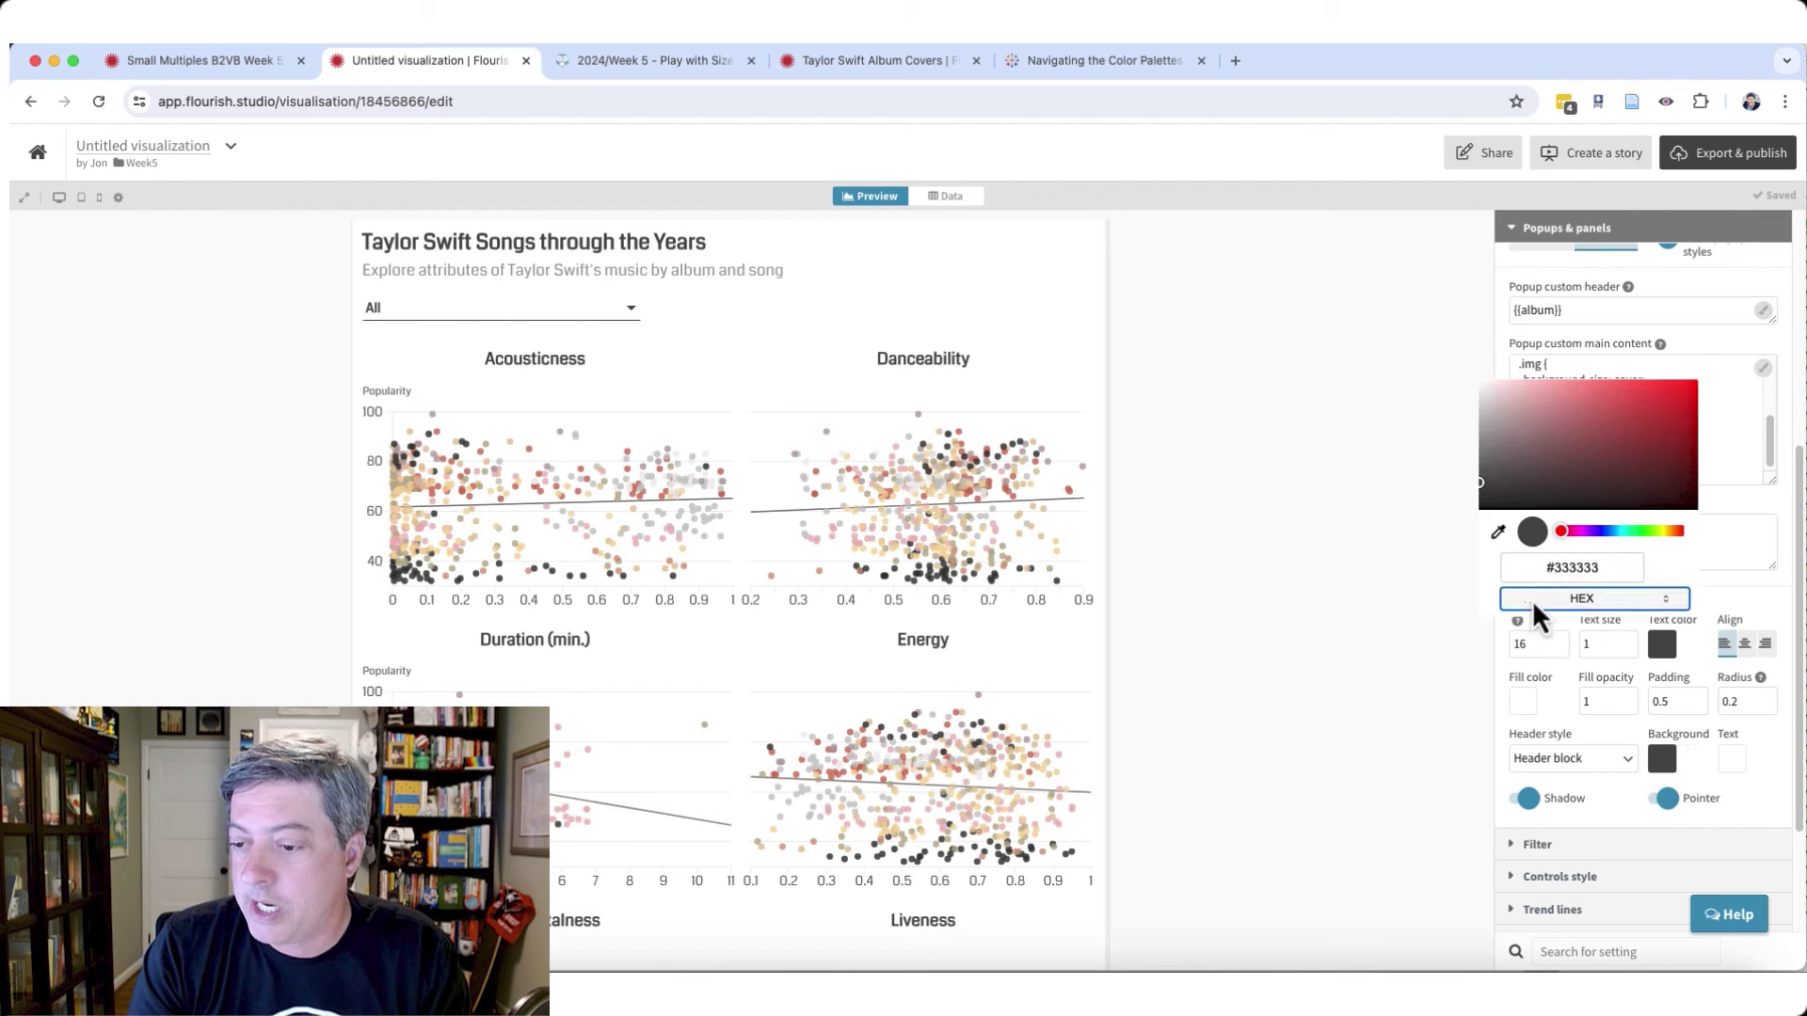
{"action": "double_click", "coordinate": [1562, 568]}
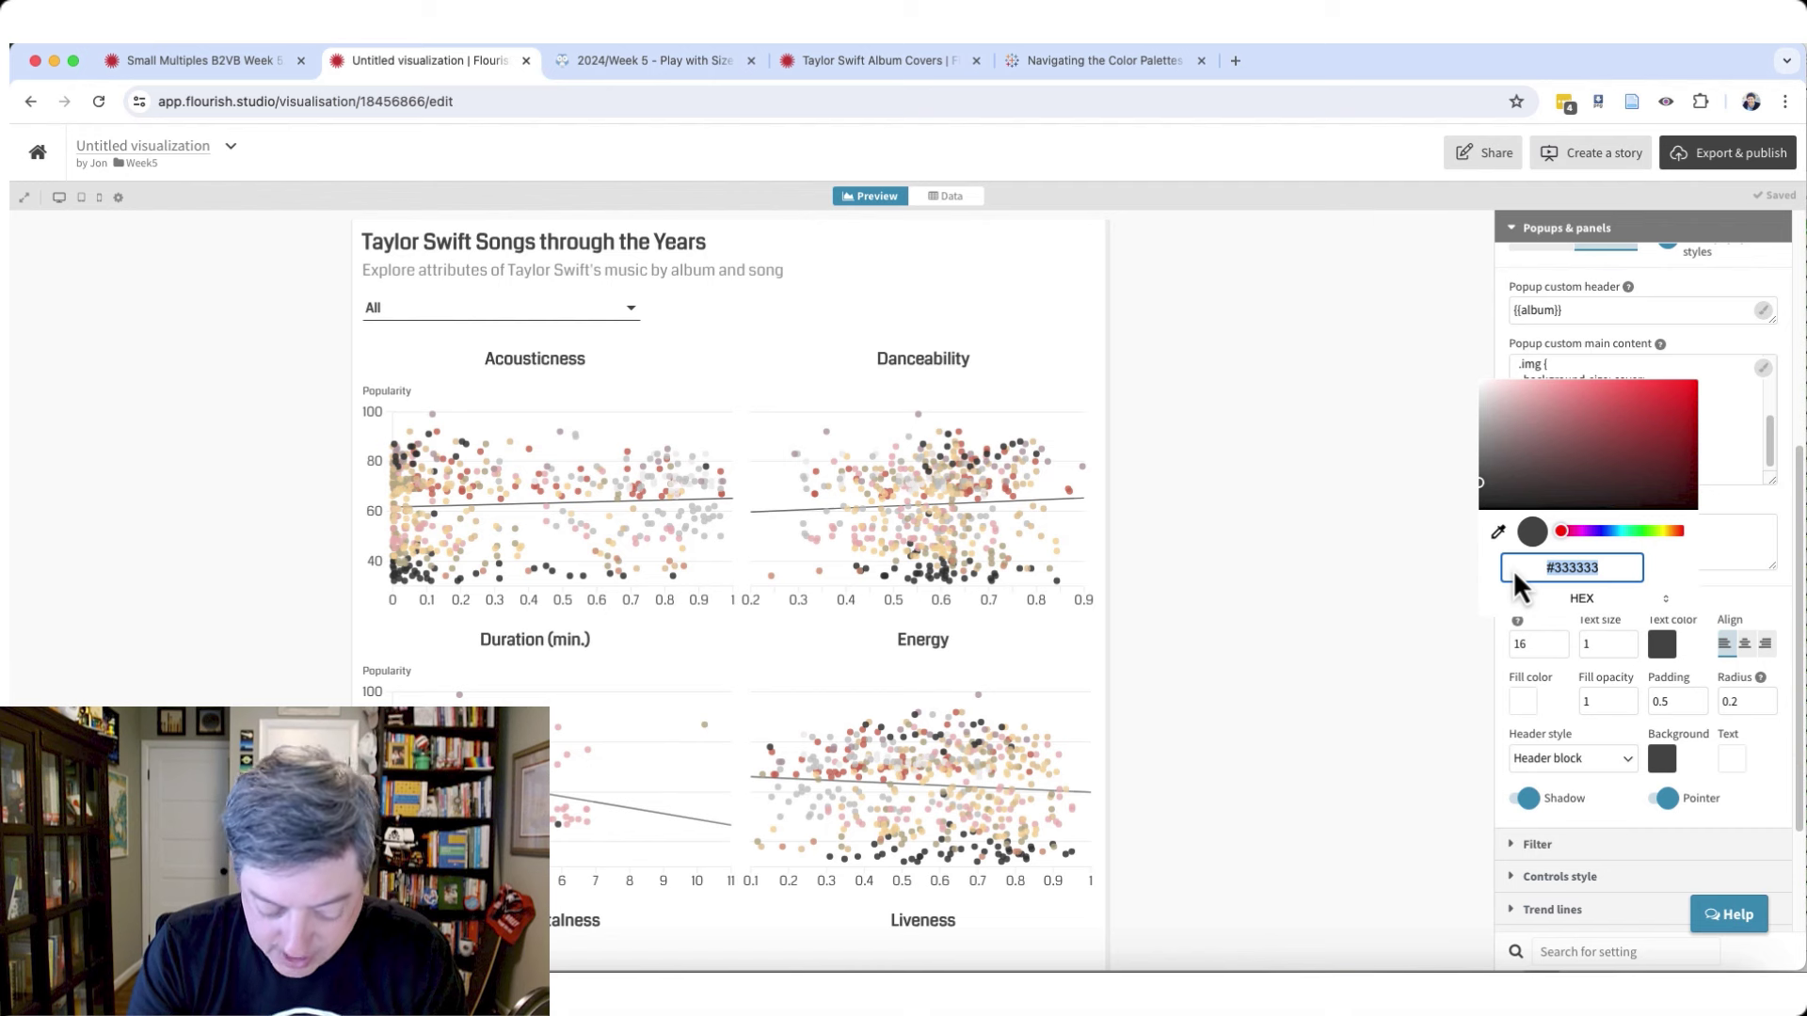
{"action": "type", "text": "3E"}
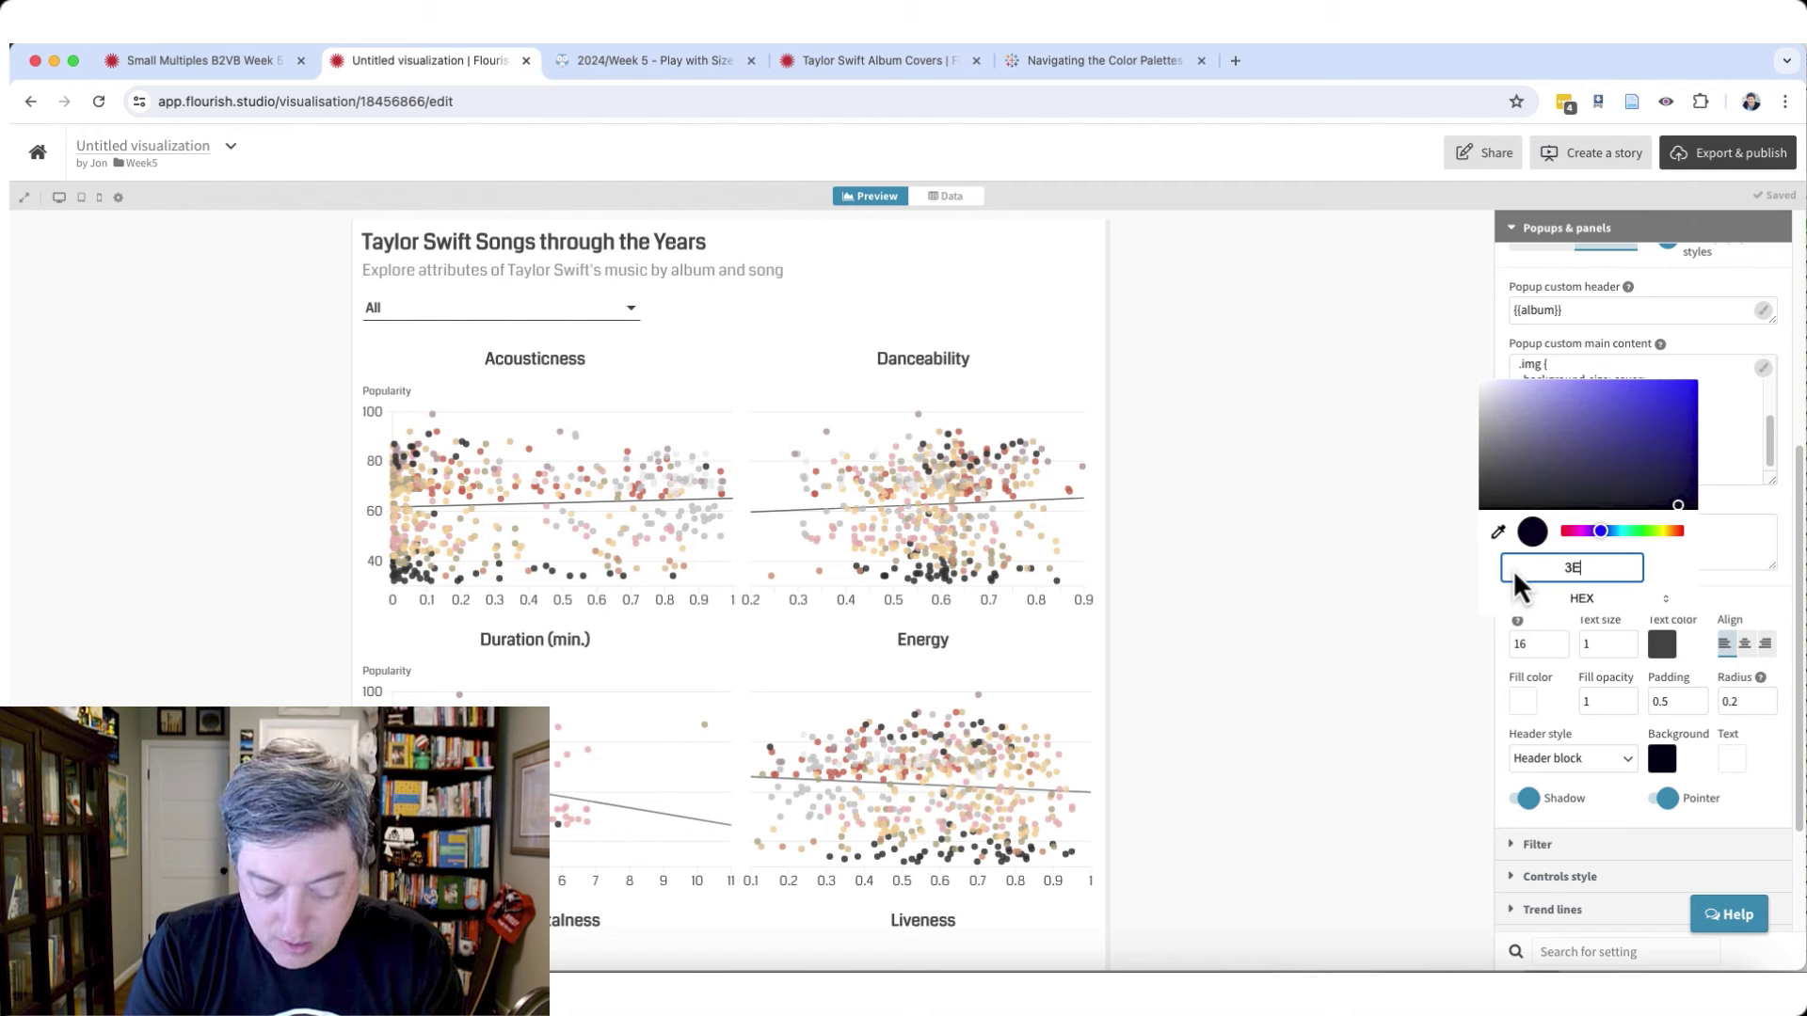
{"action": "type", "text": "114A"}
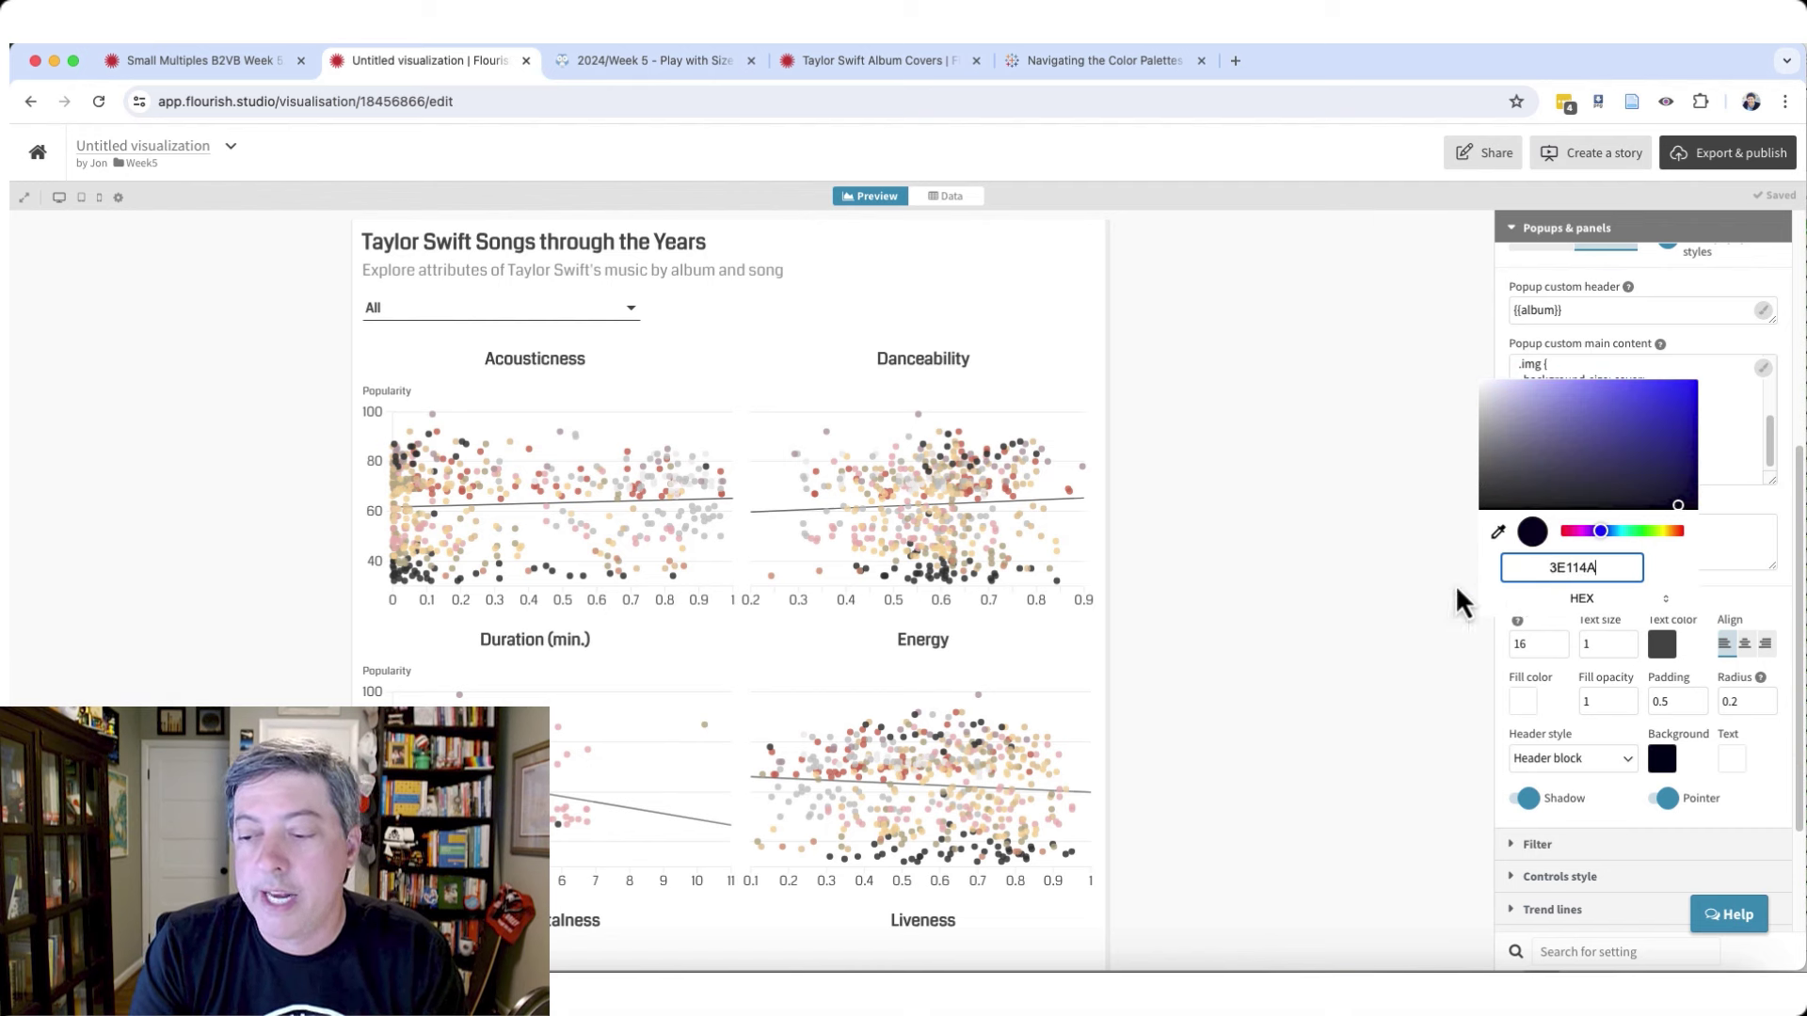
{"action": "key", "text": "Tab"}
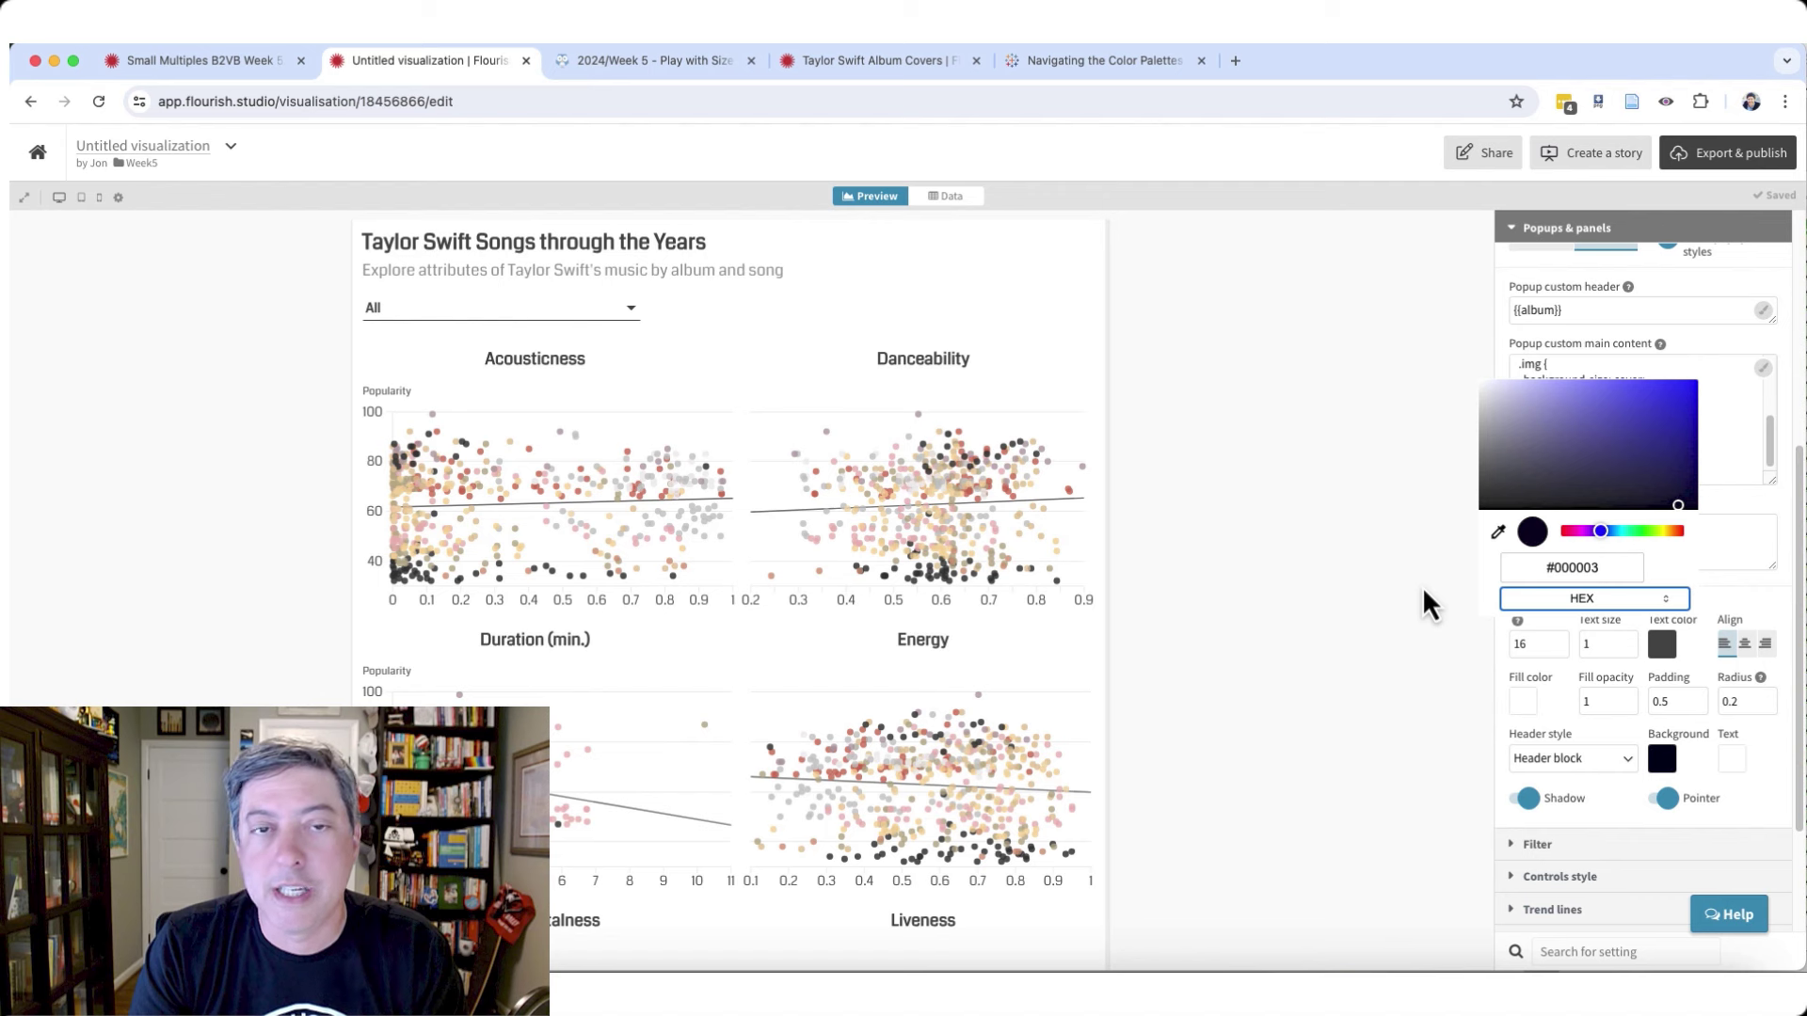
{"action": "left_click_drag", "start_coordinate": [1551, 570], "coordinate": [1576, 571]}
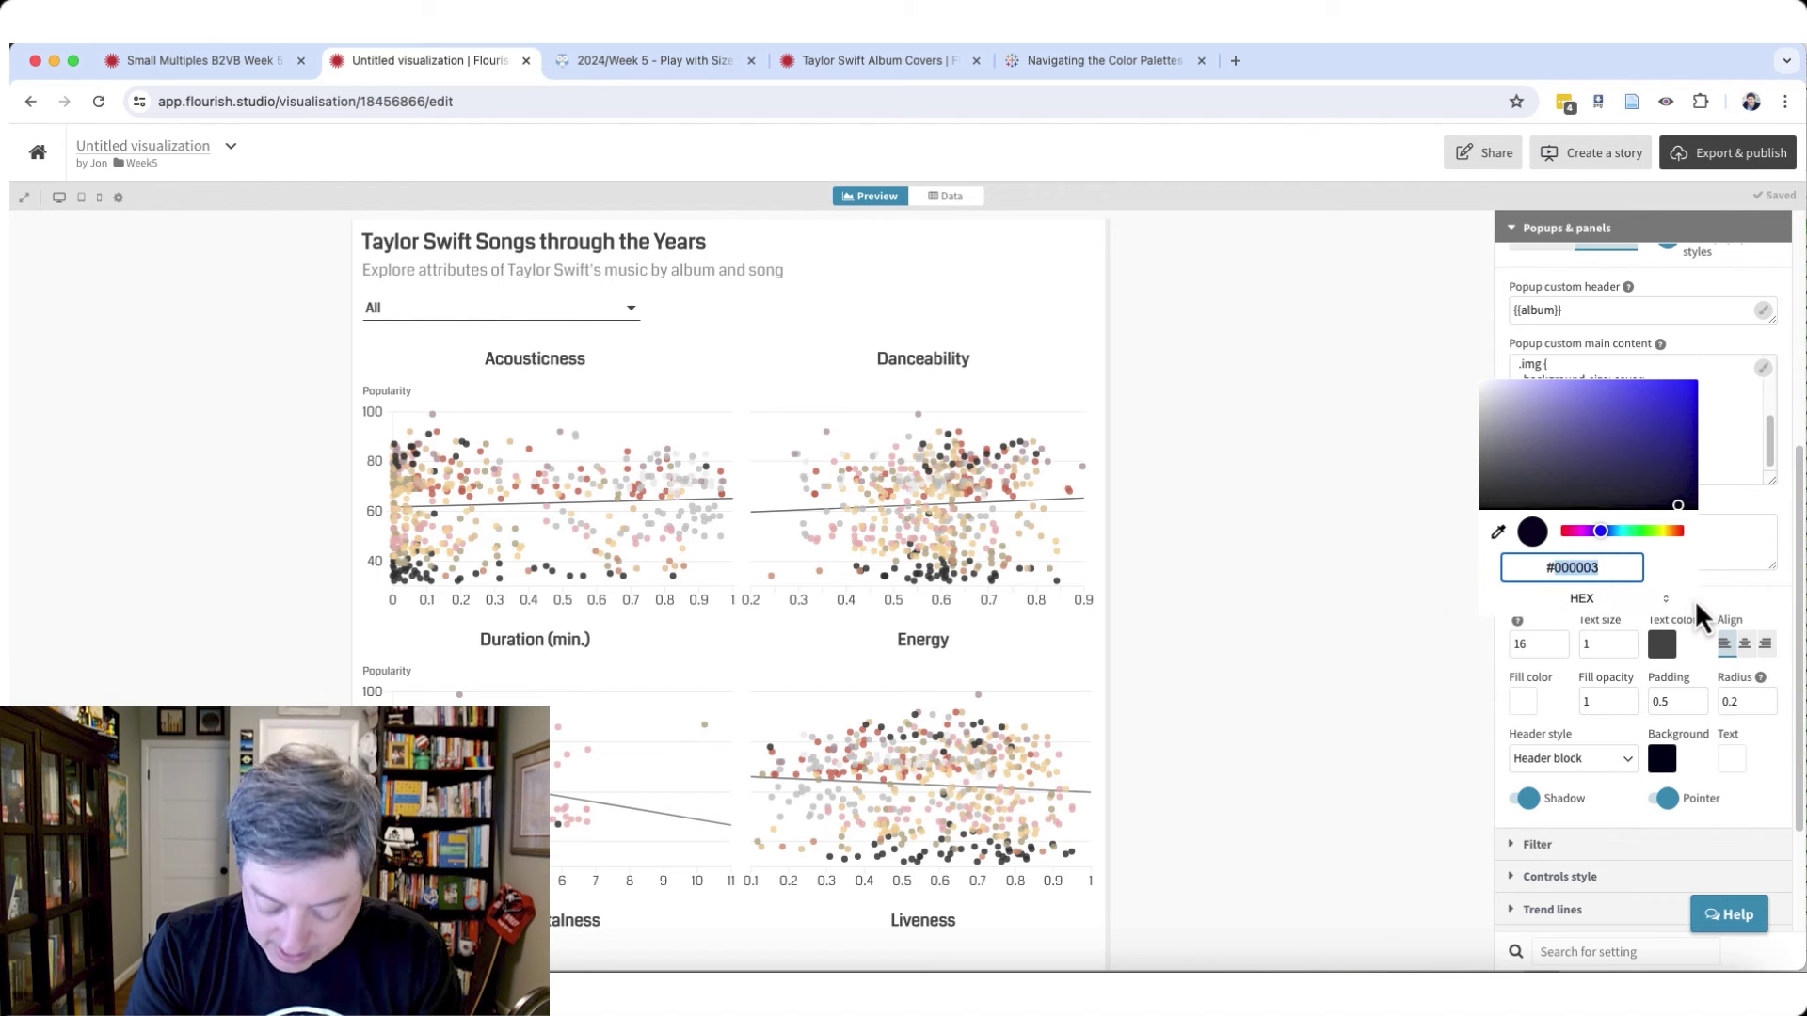
{"action": "type", "text": "3E114"}
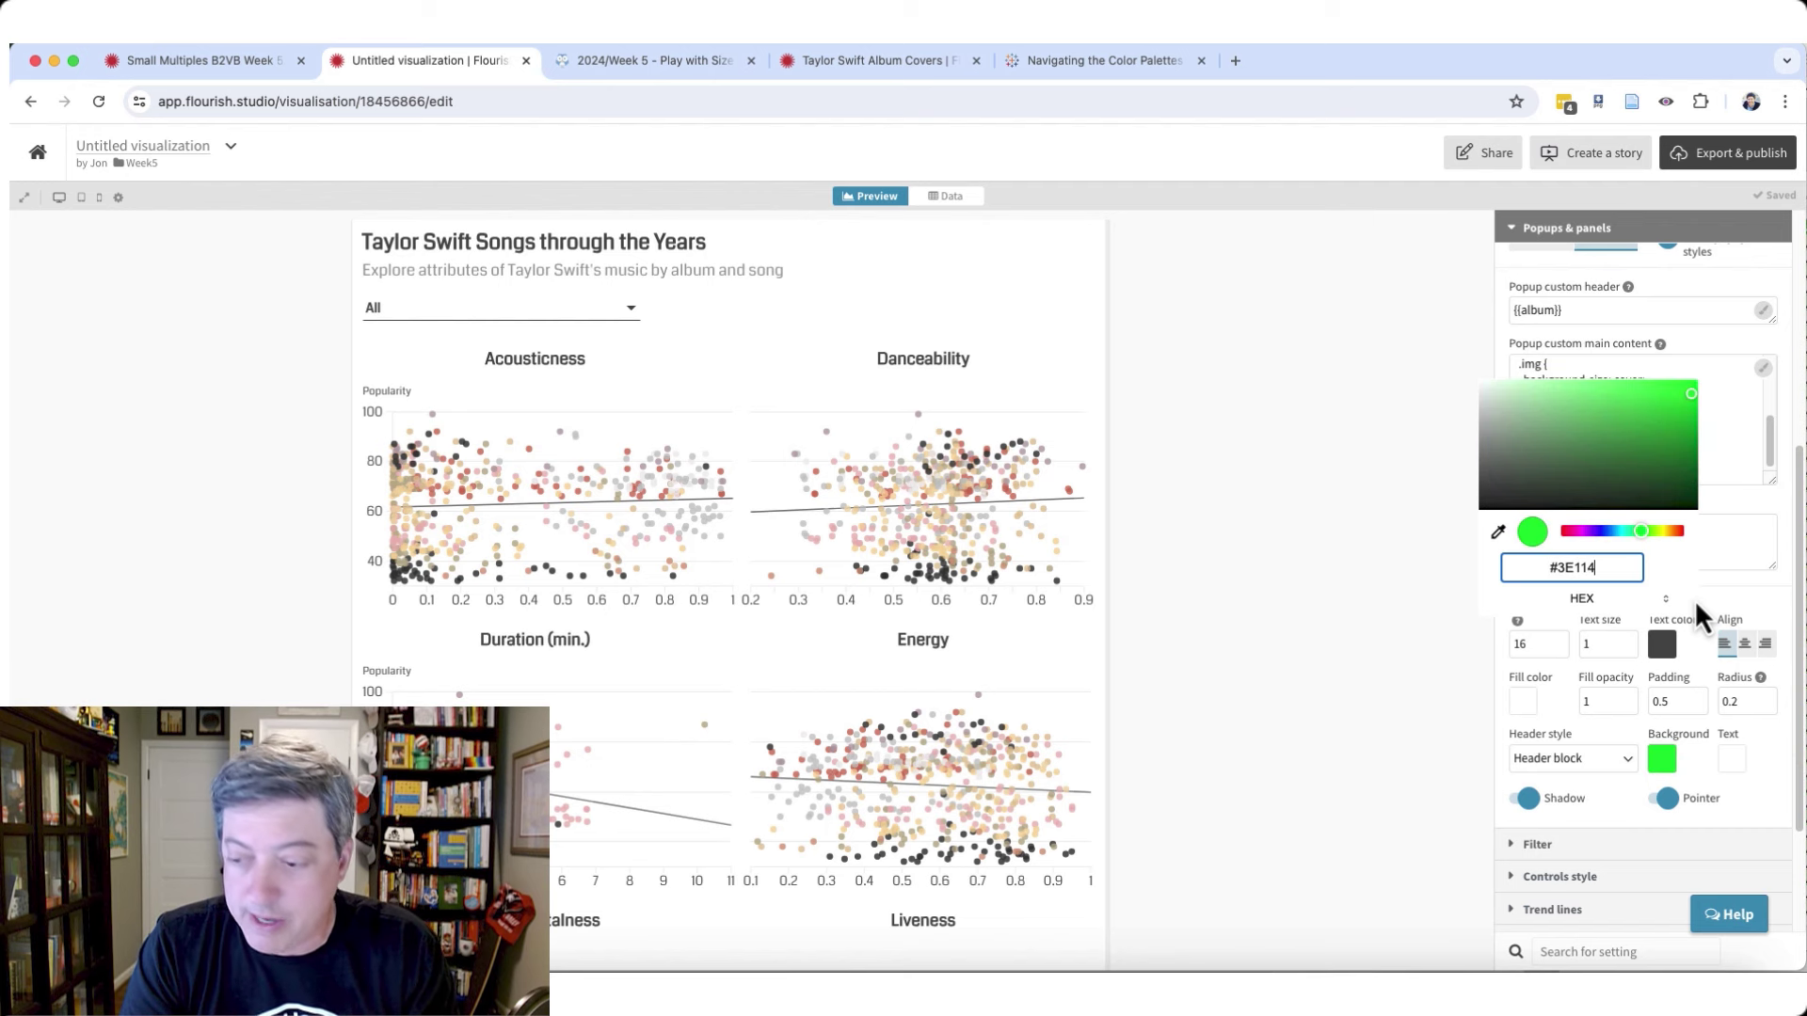
{"action": "type", "text": "A"}
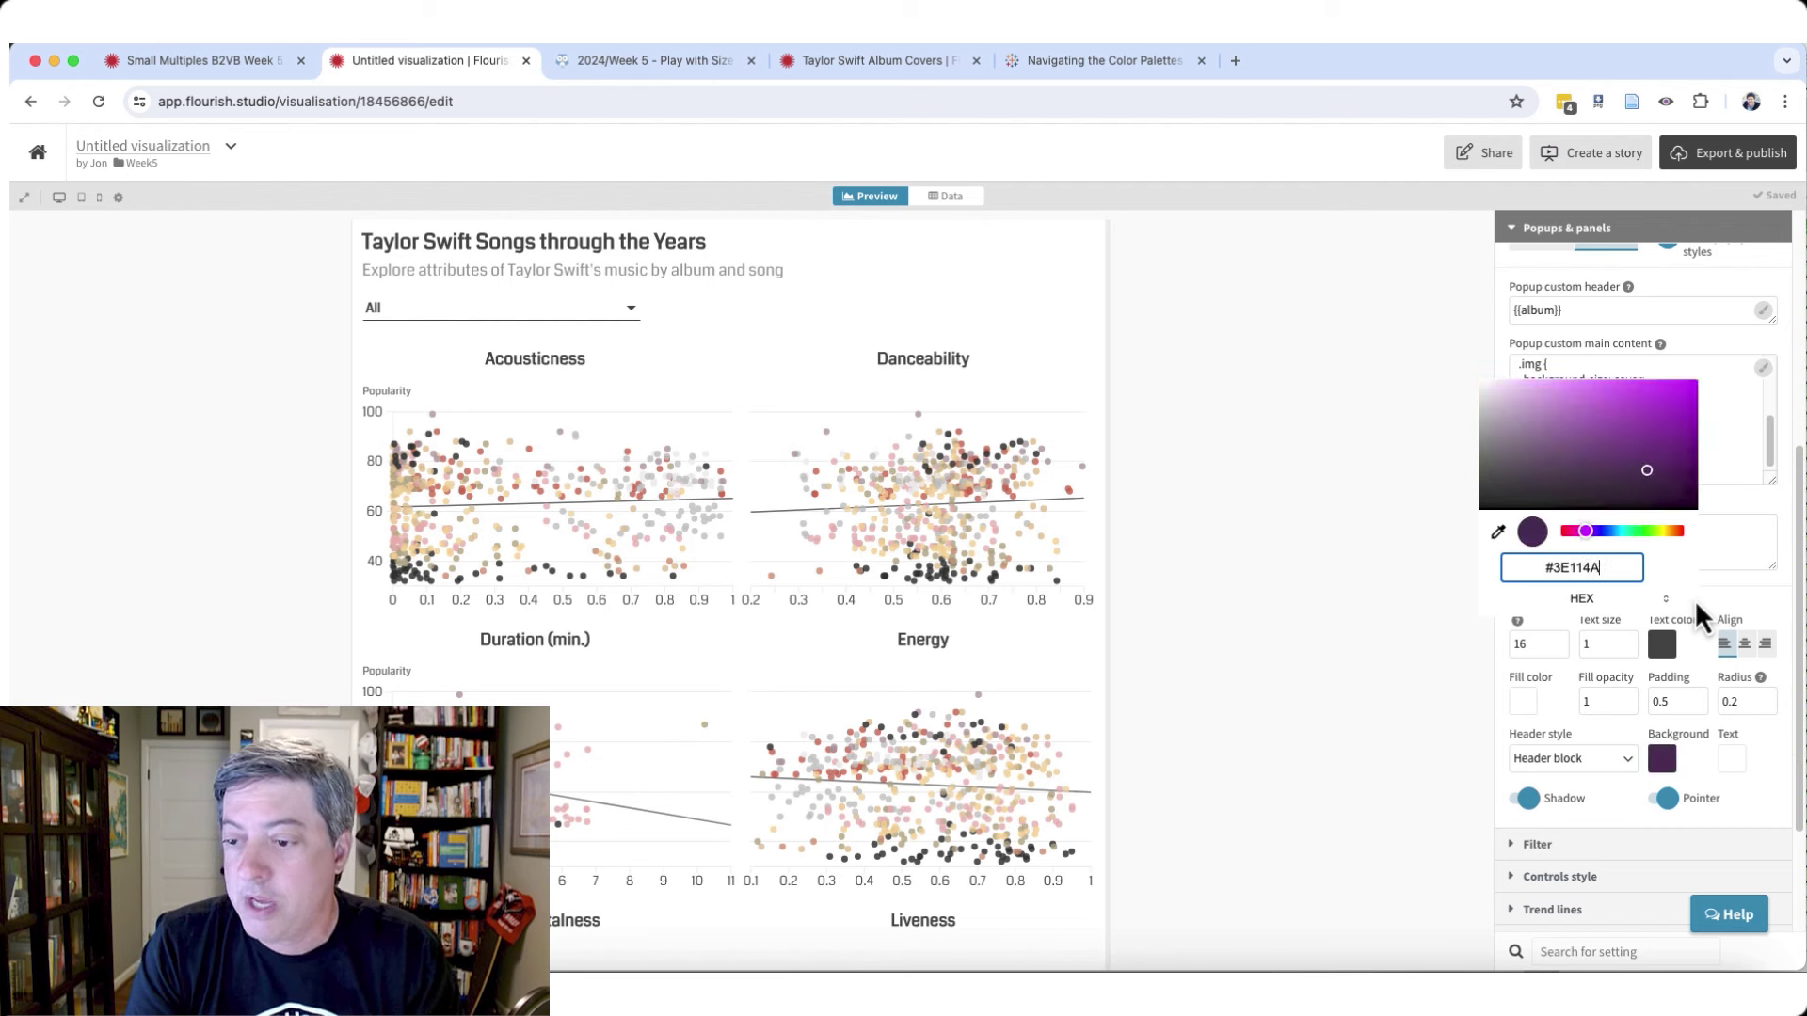
{"action": "left_click", "coordinate": [1449, 575]}
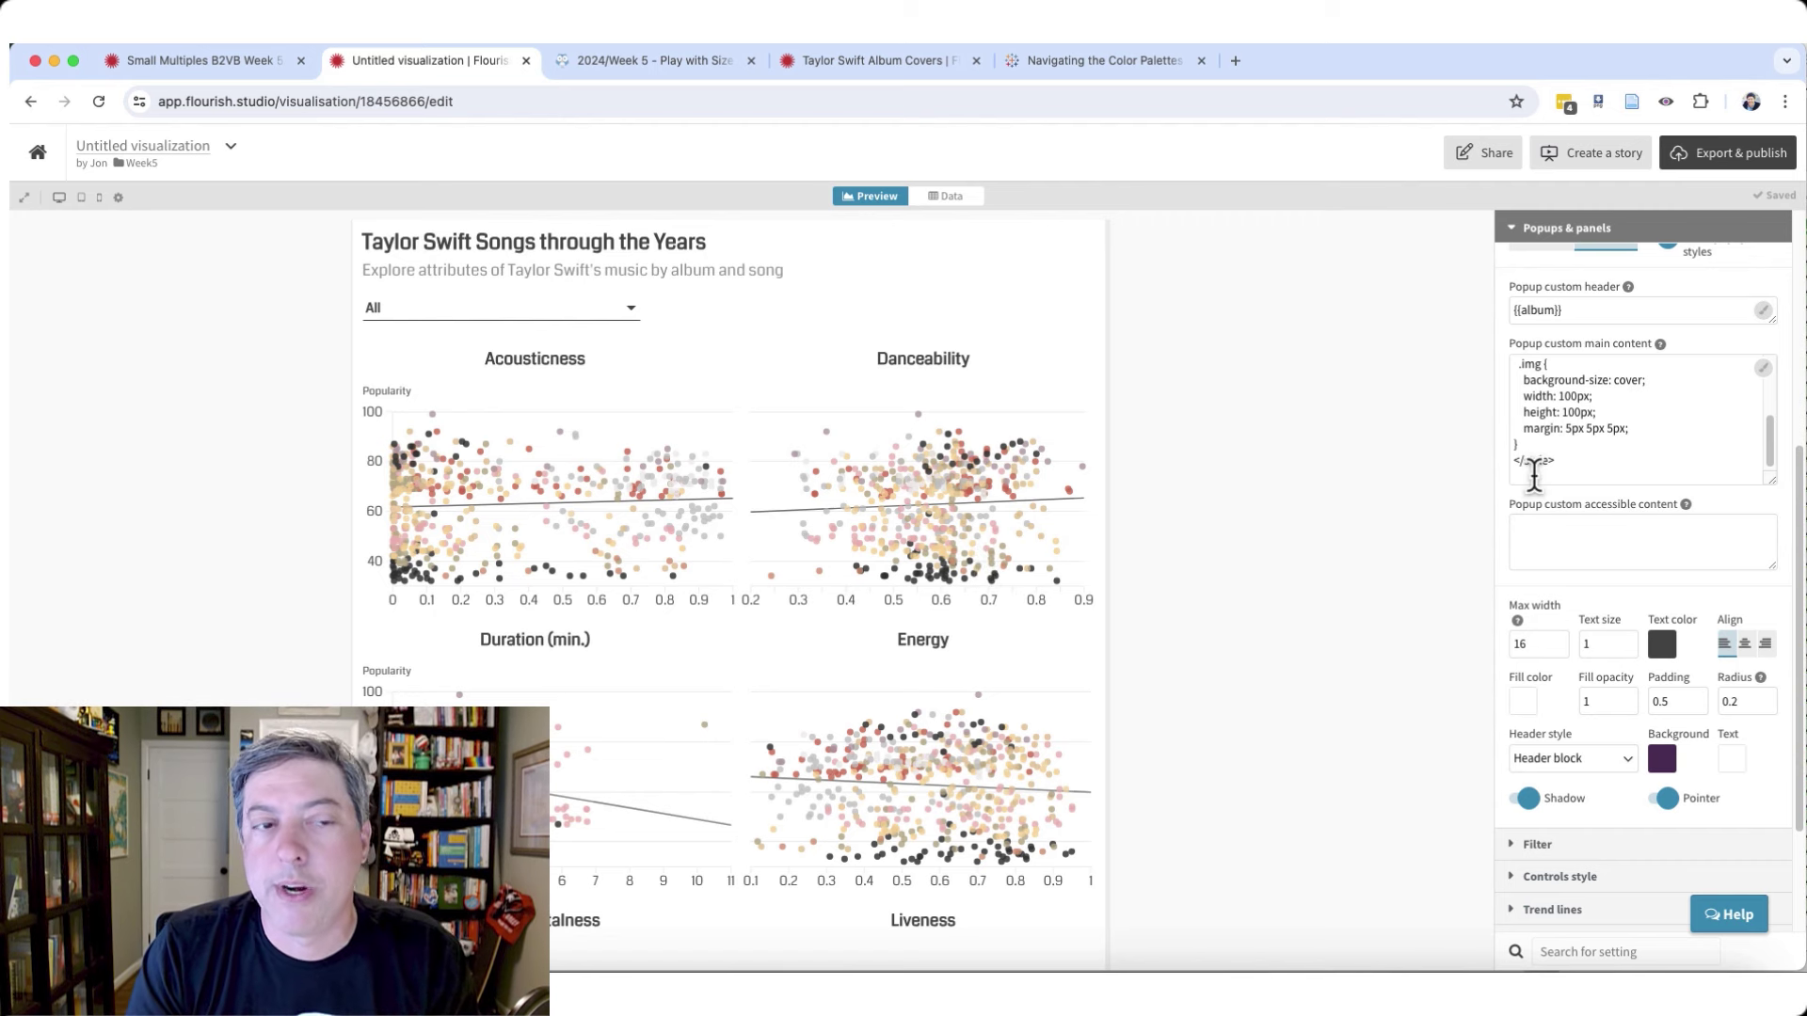
- Review the new chart's dot color overrides and examine the album color palettes in the Tableau Public dashboard
{"action": "left_click", "coordinate": [1509, 228]}
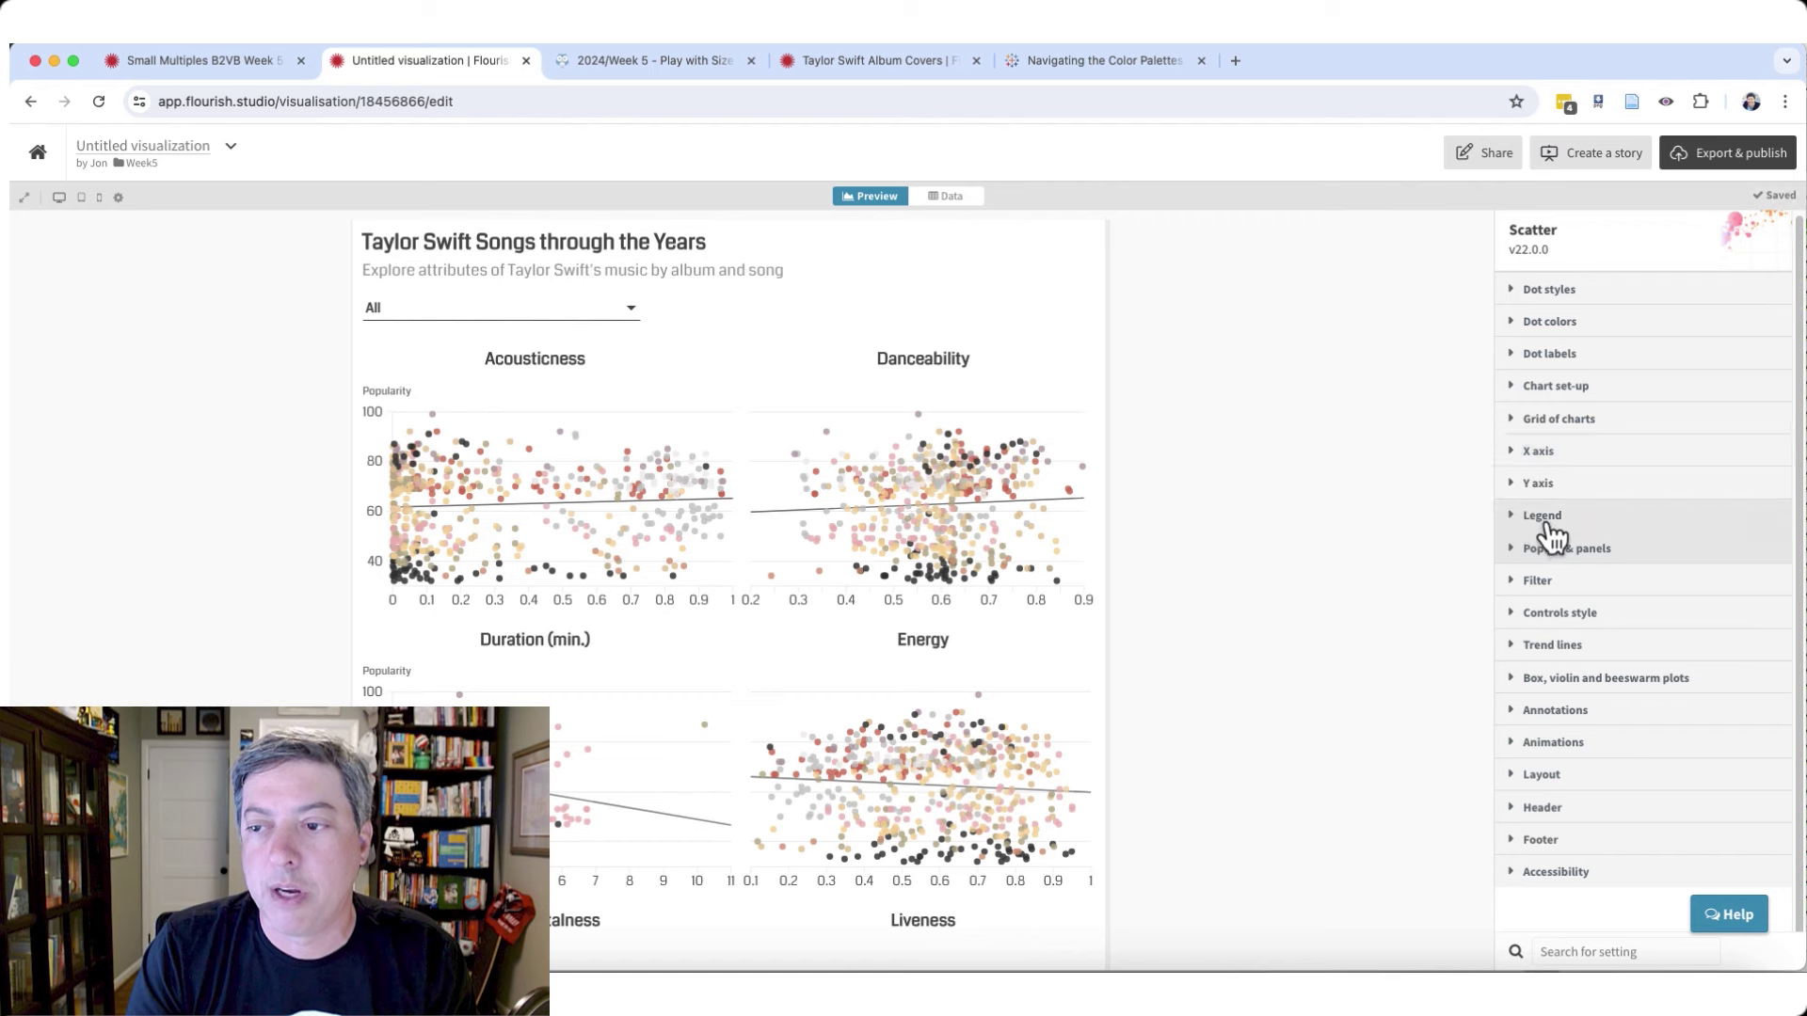
{"action": "left_click", "coordinate": [1552, 321]}
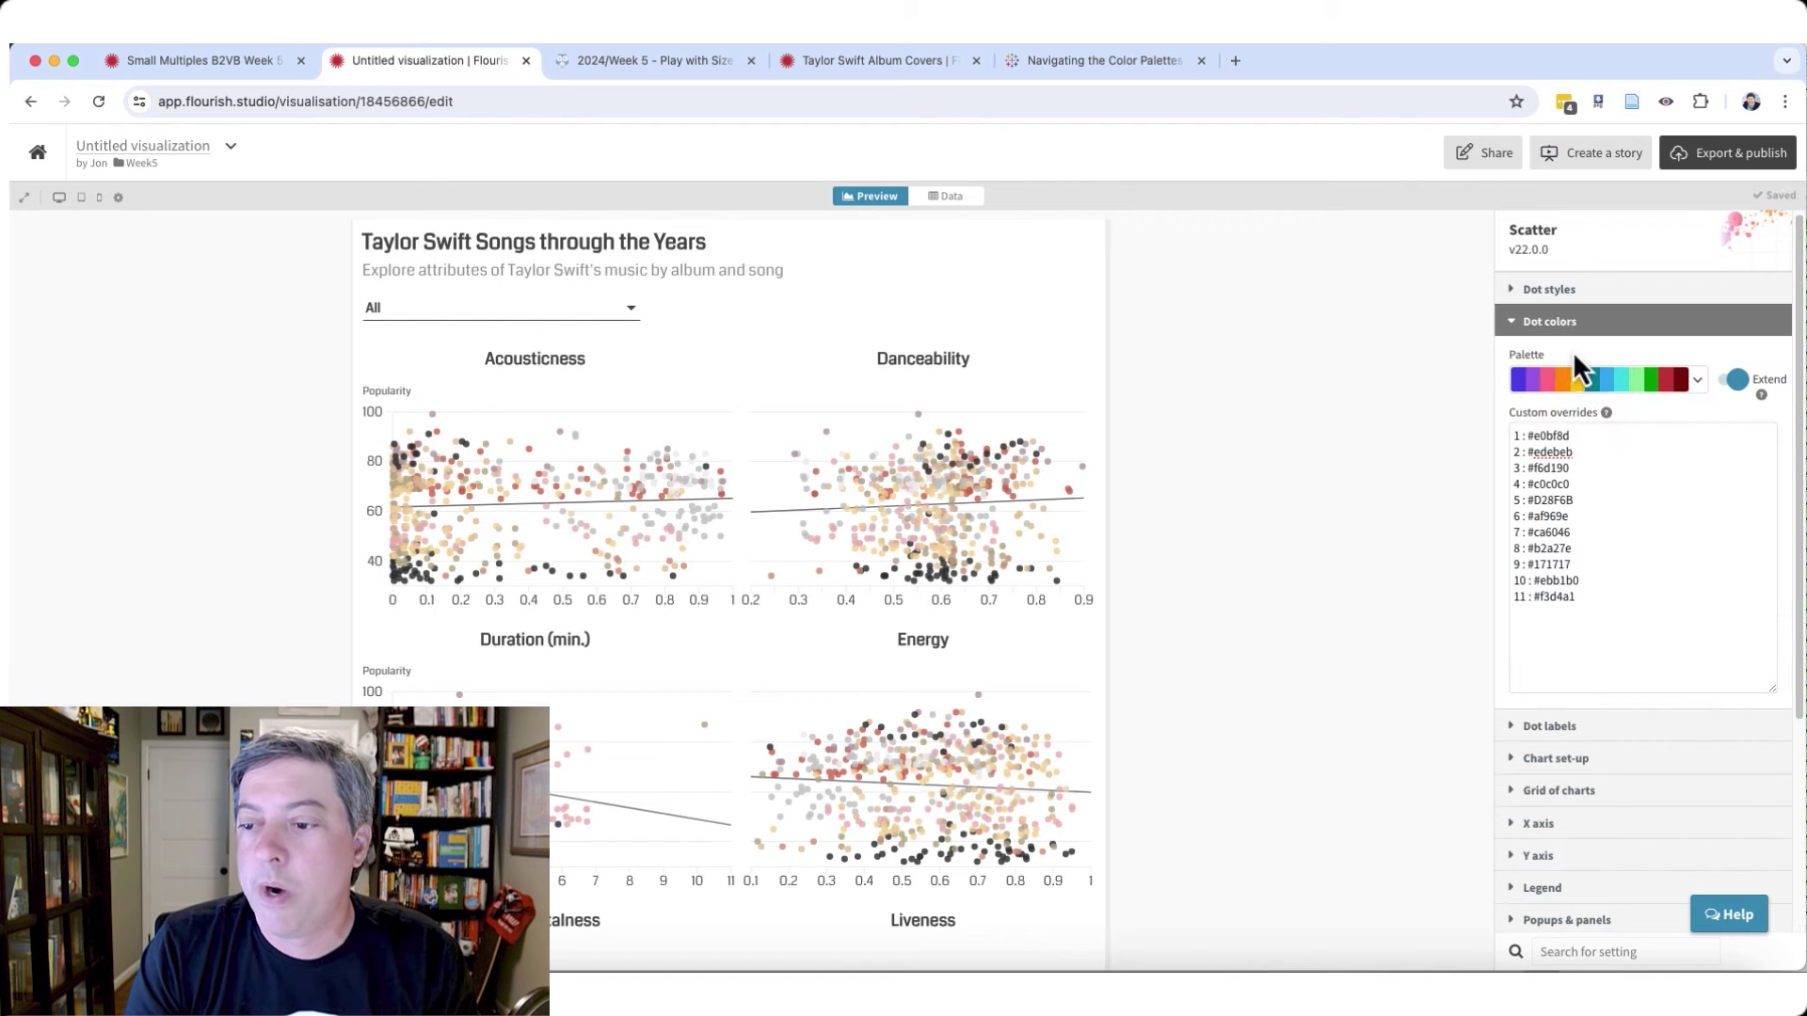
{"action": "left_click", "coordinate": [1033, 68]}
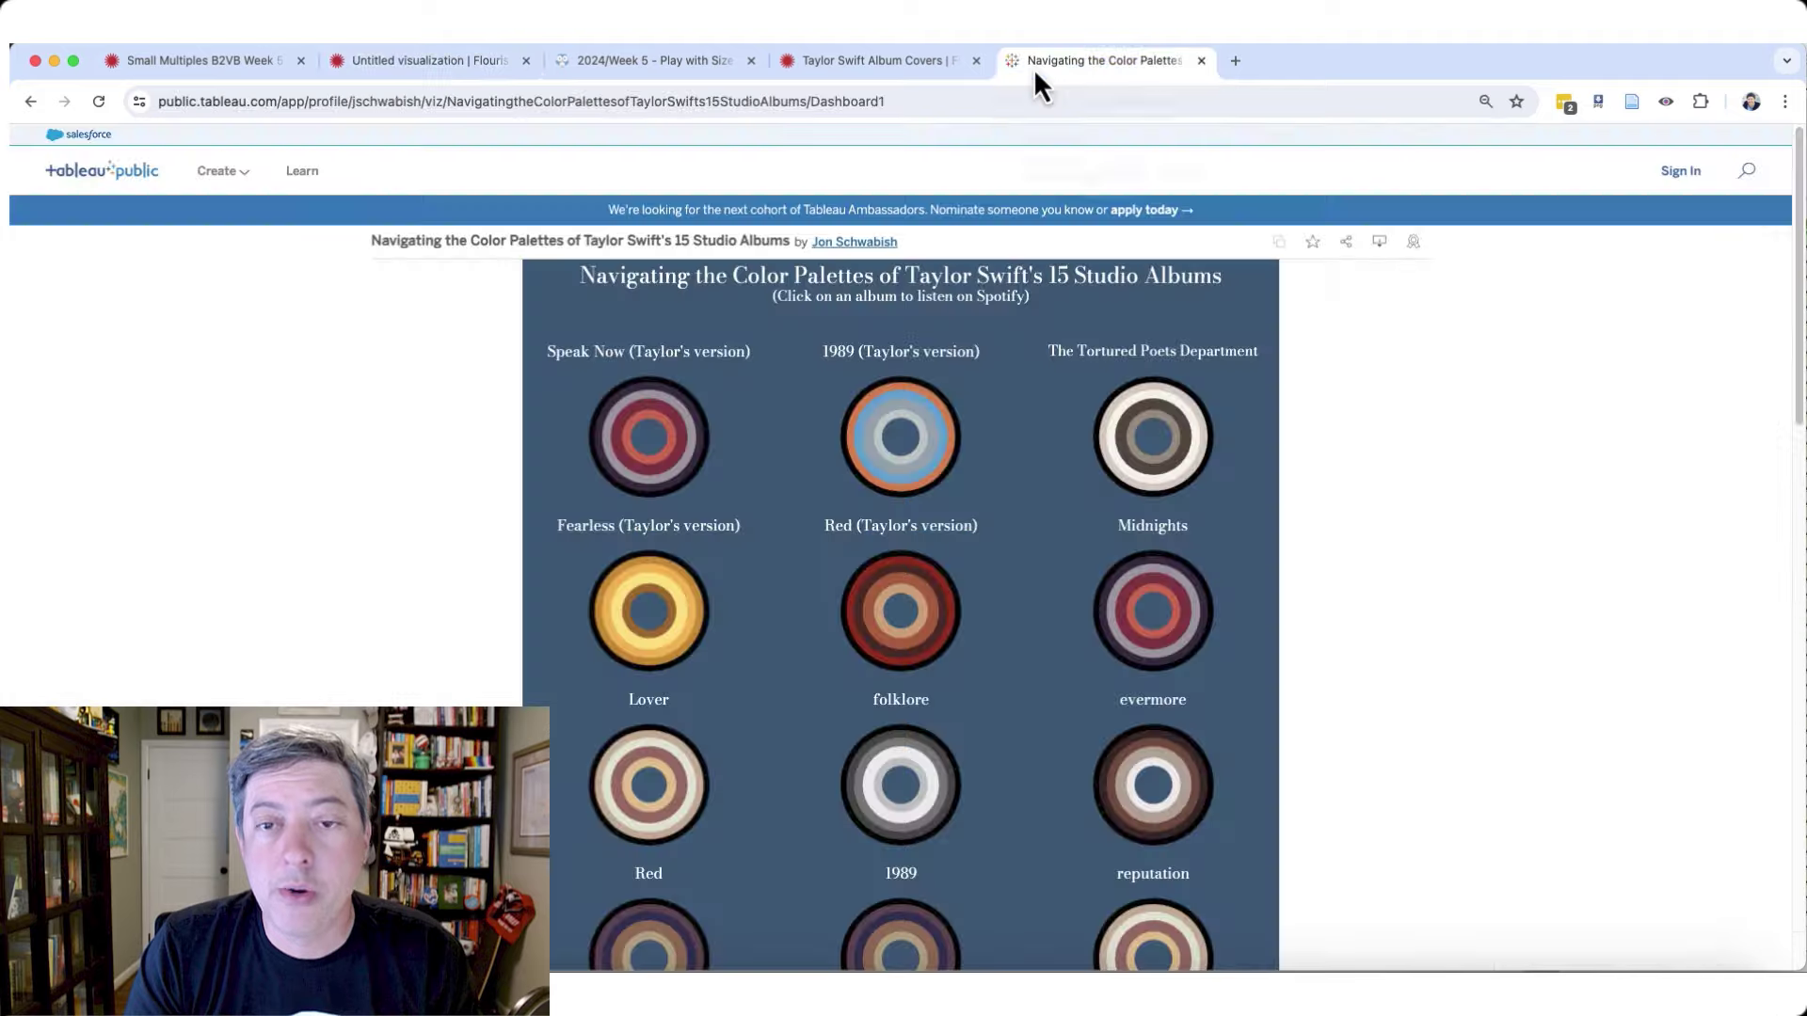
{"action": "scroll", "coordinate": [1380, 515], "scroll_direction": "down", "scroll_amount": 6}
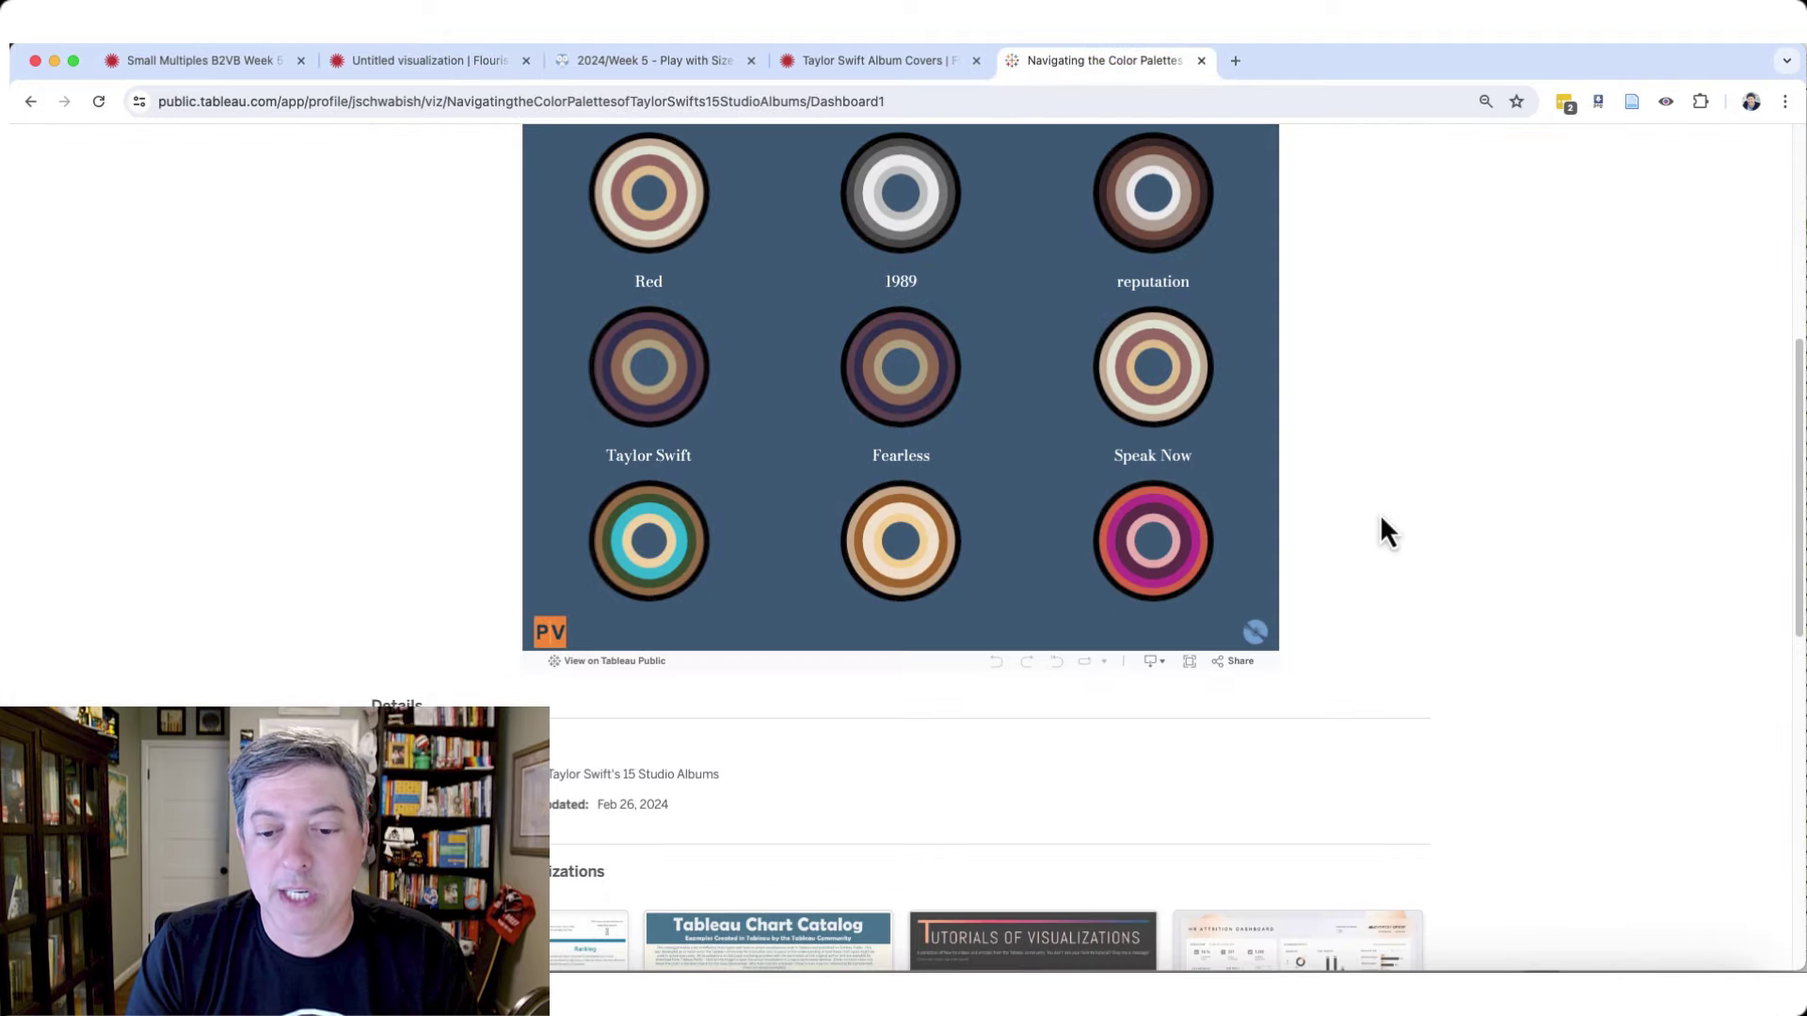
{"action": "scroll", "coordinate": [1379, 513], "scroll_direction": "up", "scroll_amount": 4}
{"action": "scroll", "coordinate": [1378, 516], "scroll_direction": "up", "scroll_amount": 4}
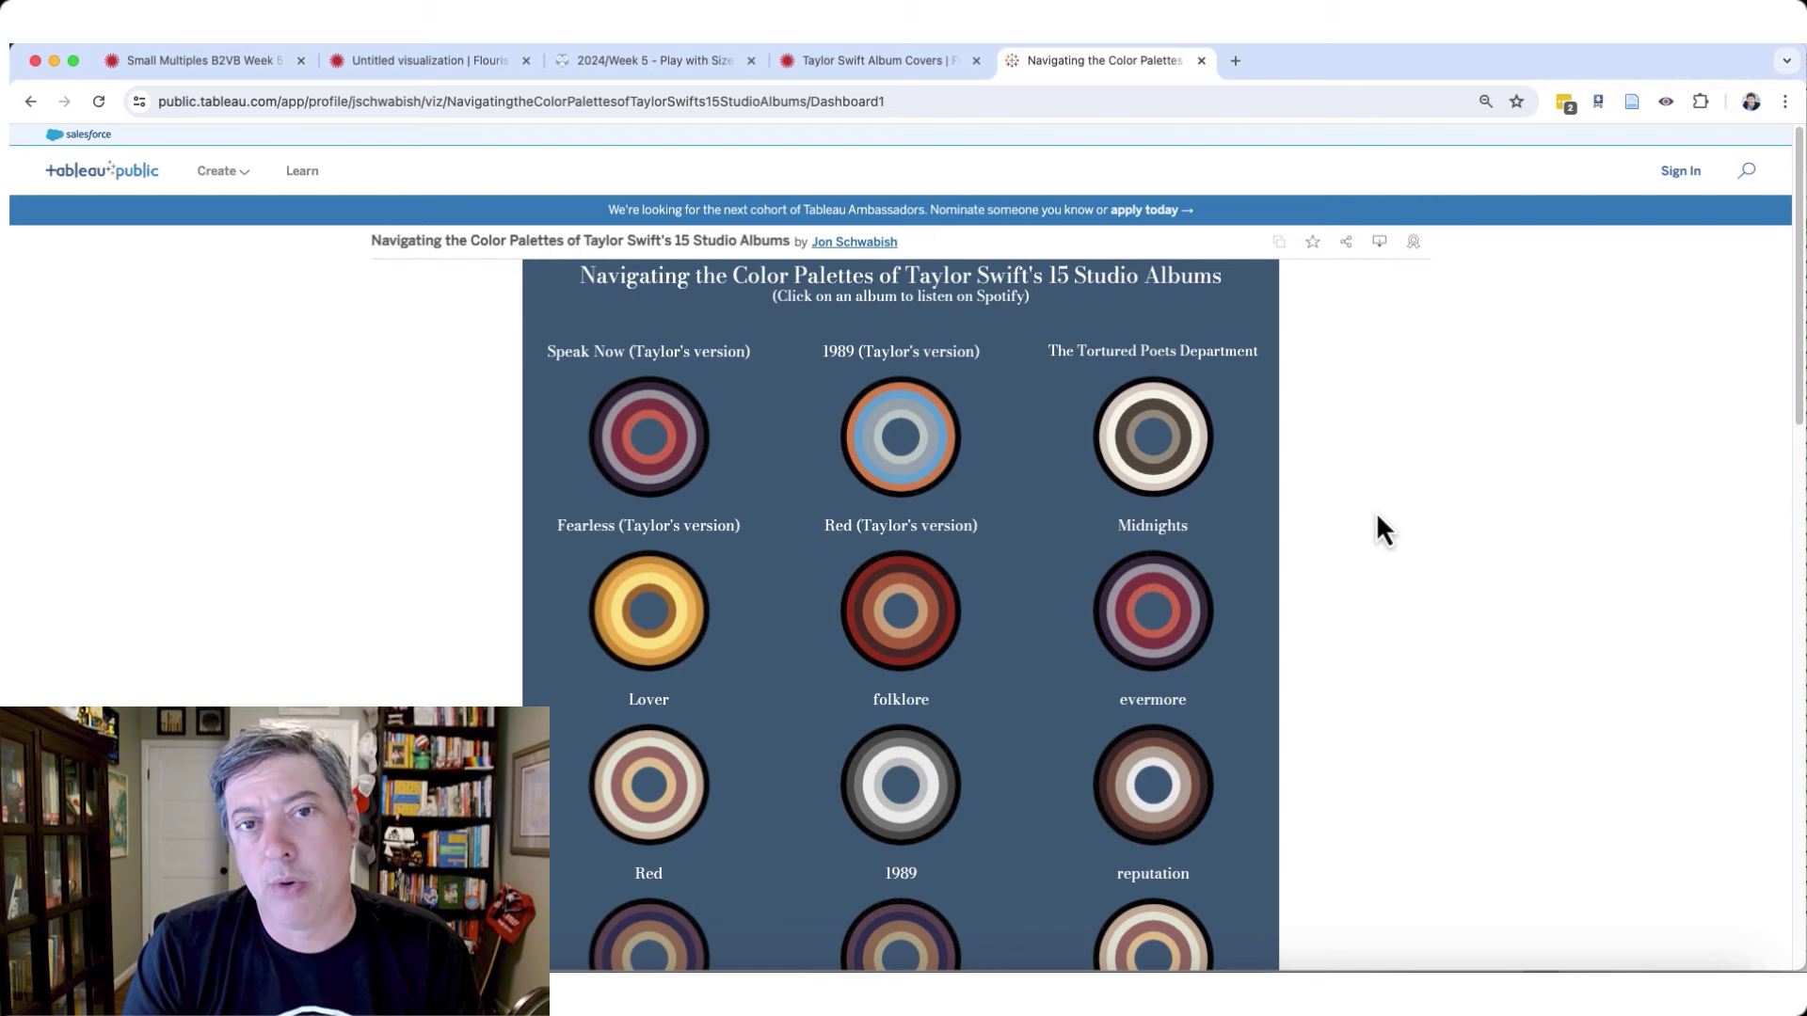
{"action": "scroll", "coordinate": [1376, 512], "scroll_direction": "down", "scroll_amount": 1}
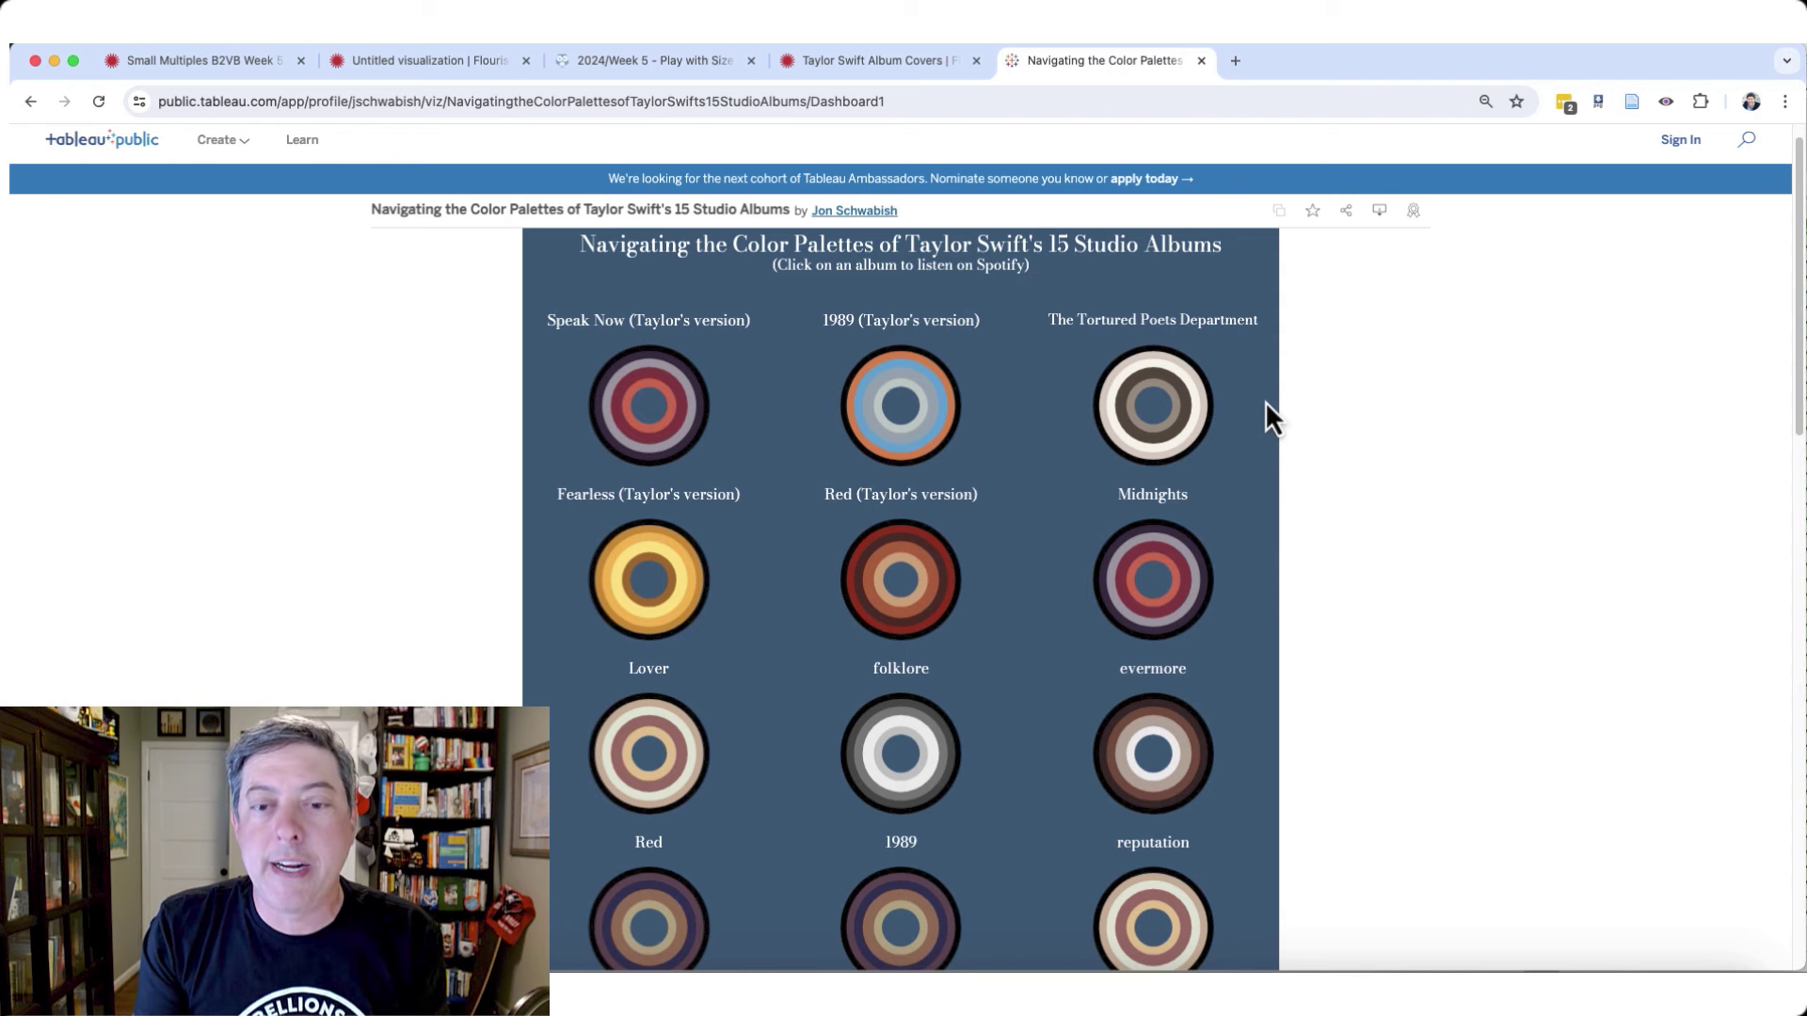
- Examine the ring palettes in the Taylor Swift Album Covers radar chart and check the popup for 1989 (Taylor's Version)
{"action": "left_click", "coordinate": [881, 60]}
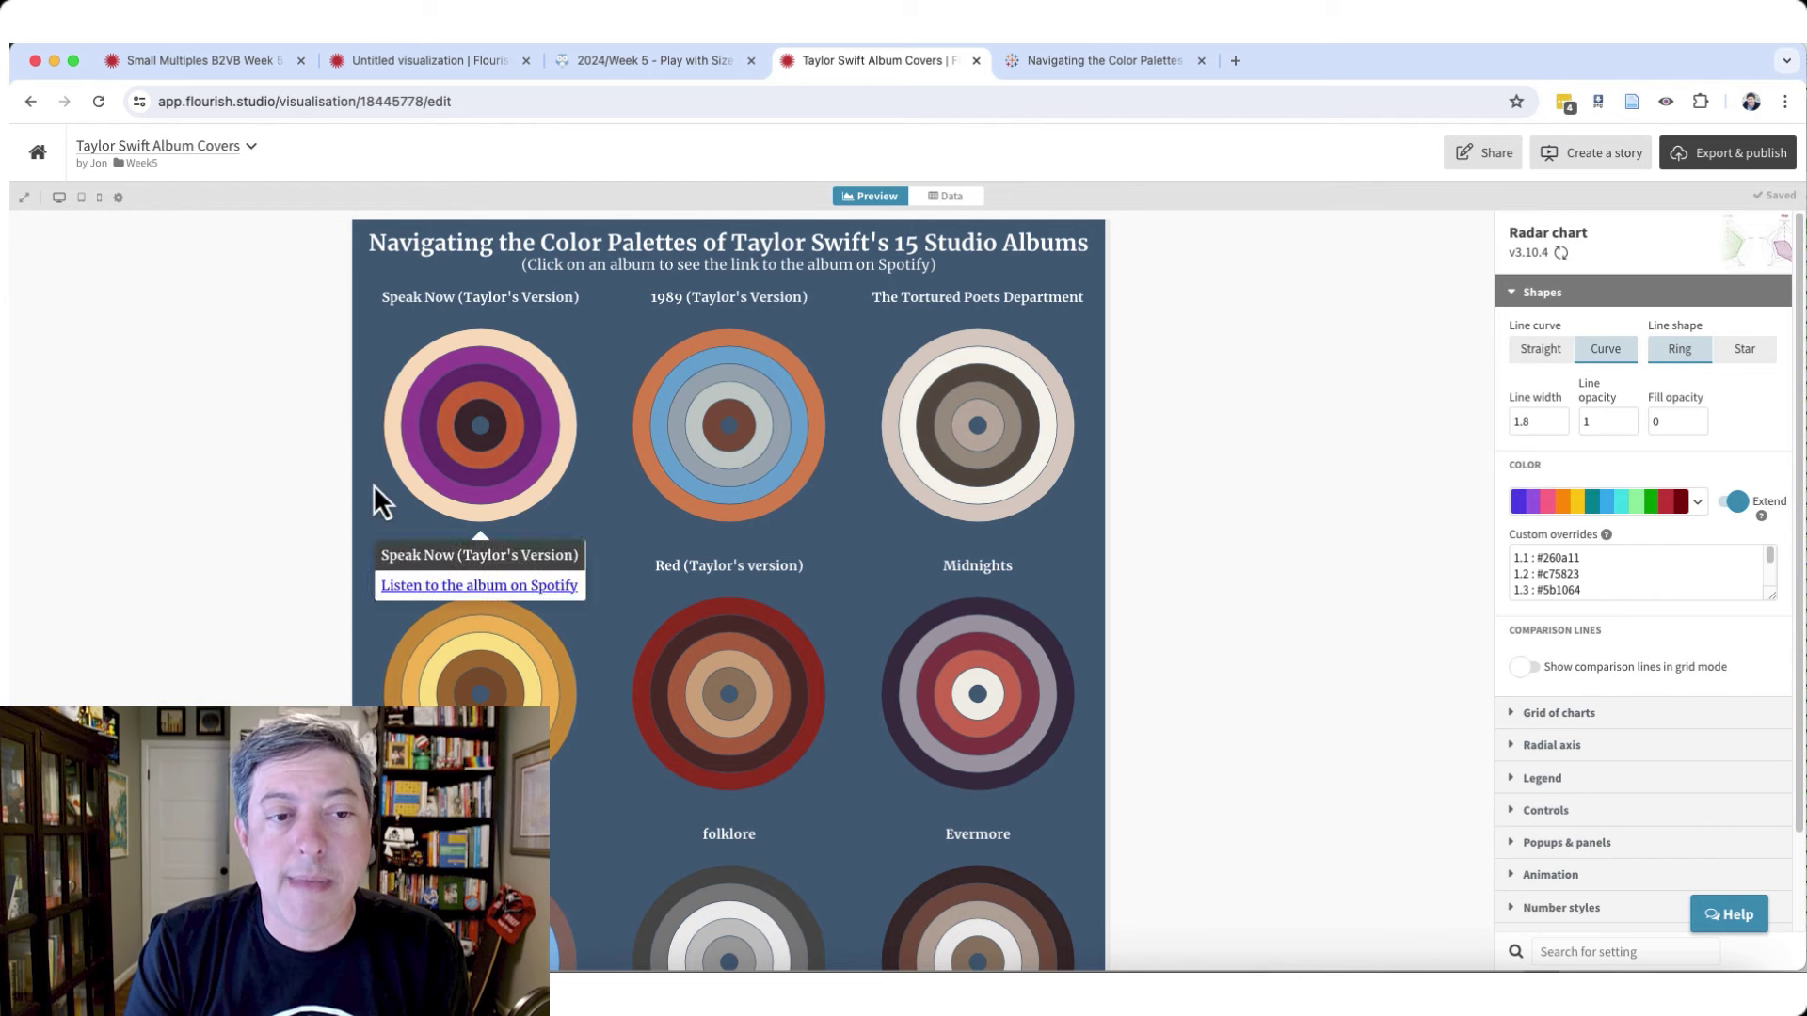
{"action": "scroll", "coordinate": [244, 557], "scroll_direction": "down", "scroll_amount": 6}
{"action": "scroll", "coordinate": [244, 559], "scroll_direction": "down", "scroll_amount": 1}
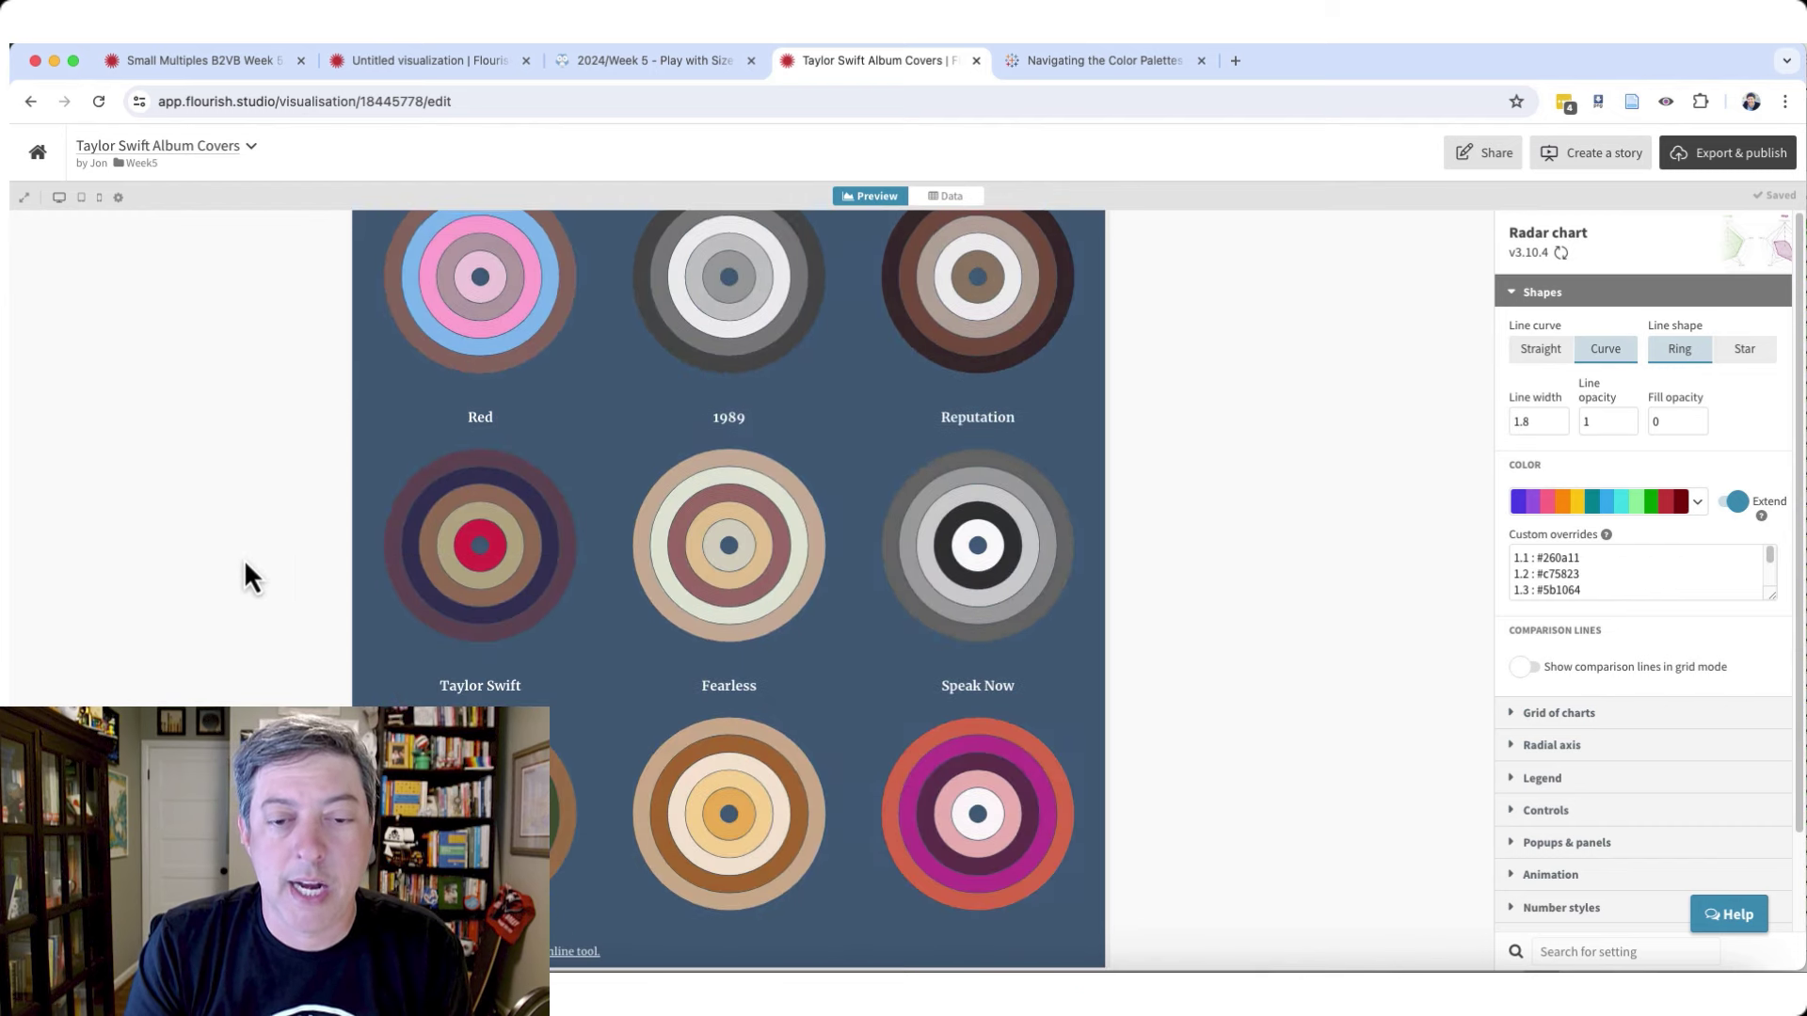
{"action": "scroll", "coordinate": [244, 559], "scroll_direction": "up", "scroll_amount": 6}
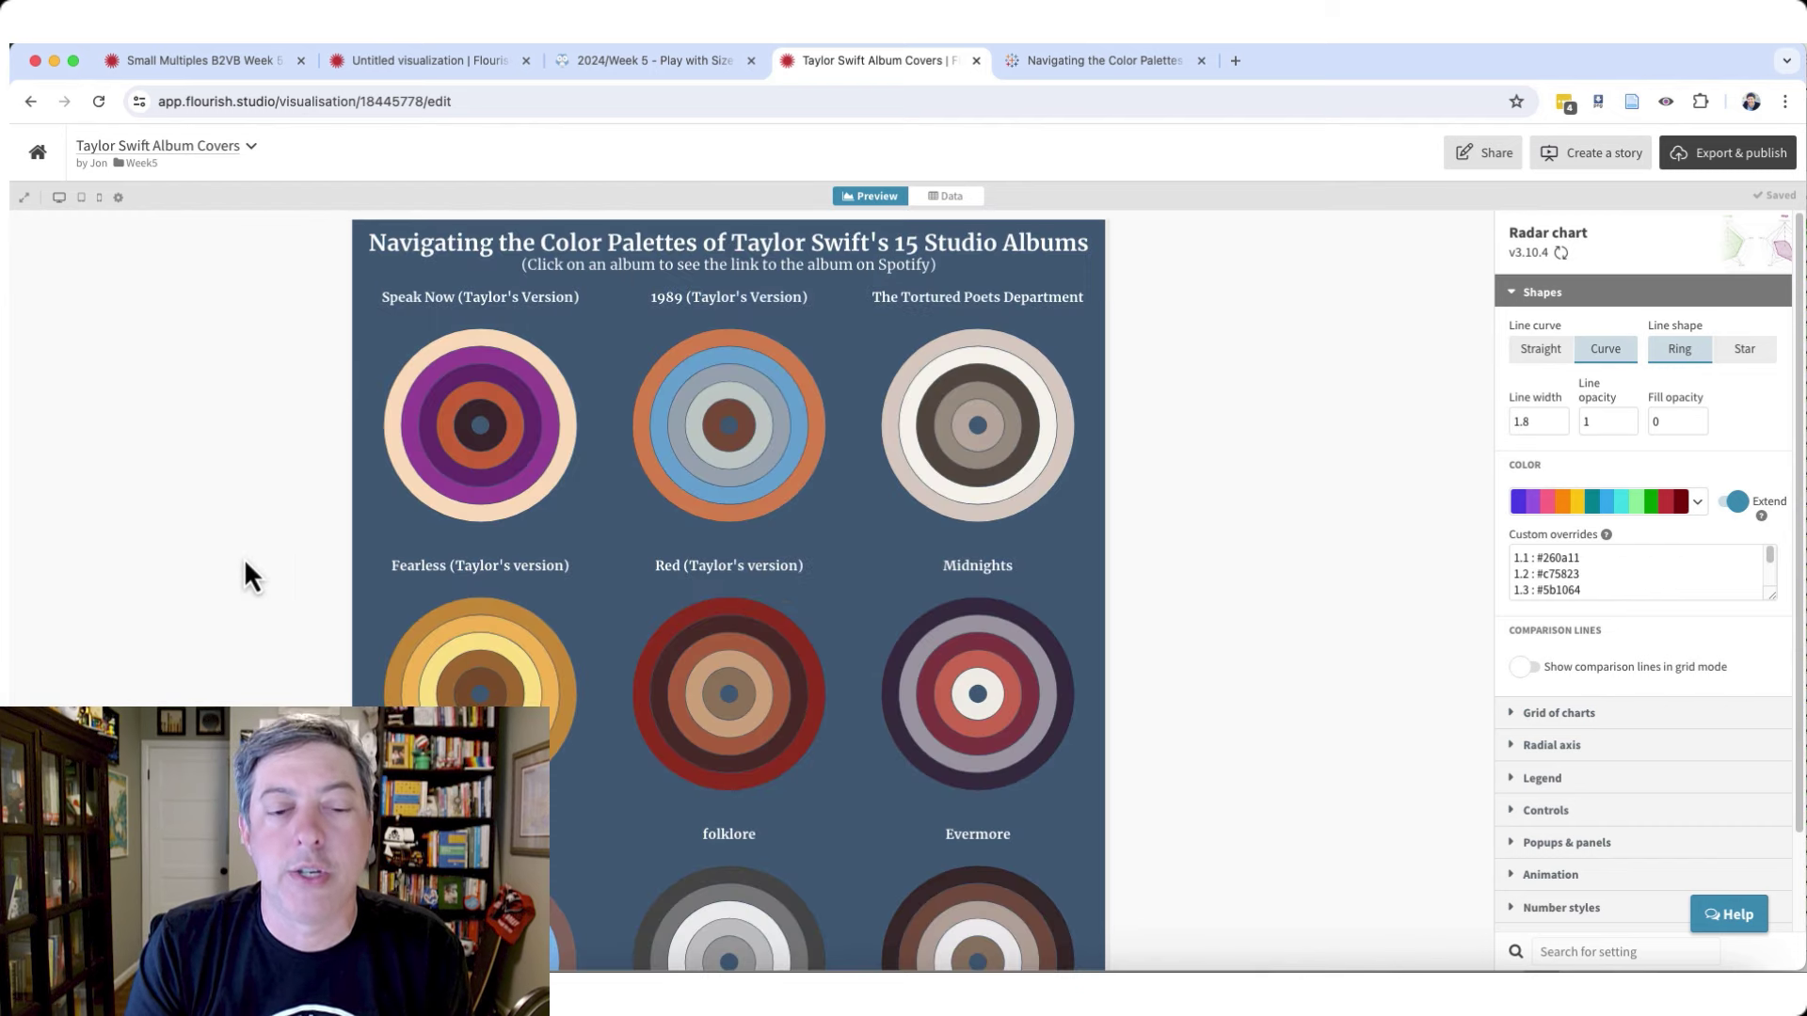
{"action": "left_click", "coordinate": [742, 480]}
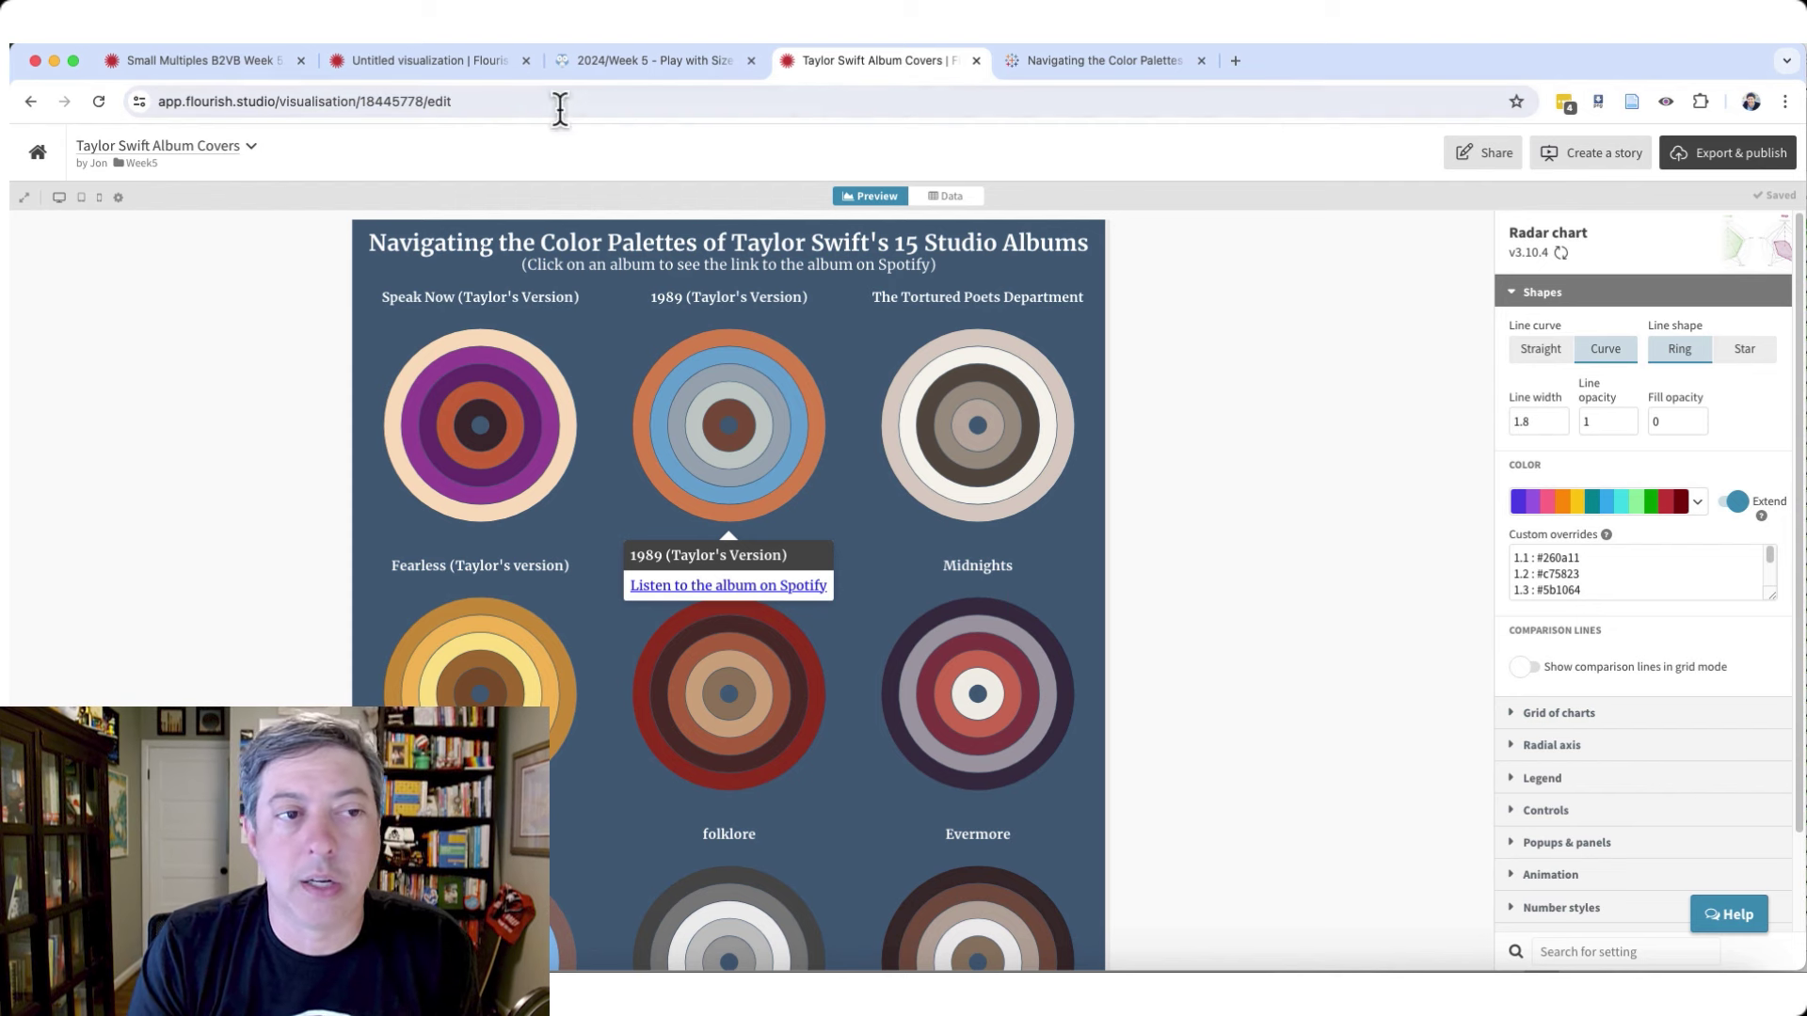
- Return to the new scatter chart, review the hex codes in the custom dot color overrides and check a Danceability dot's popup
{"action": "left_click", "coordinate": [460, 70]}
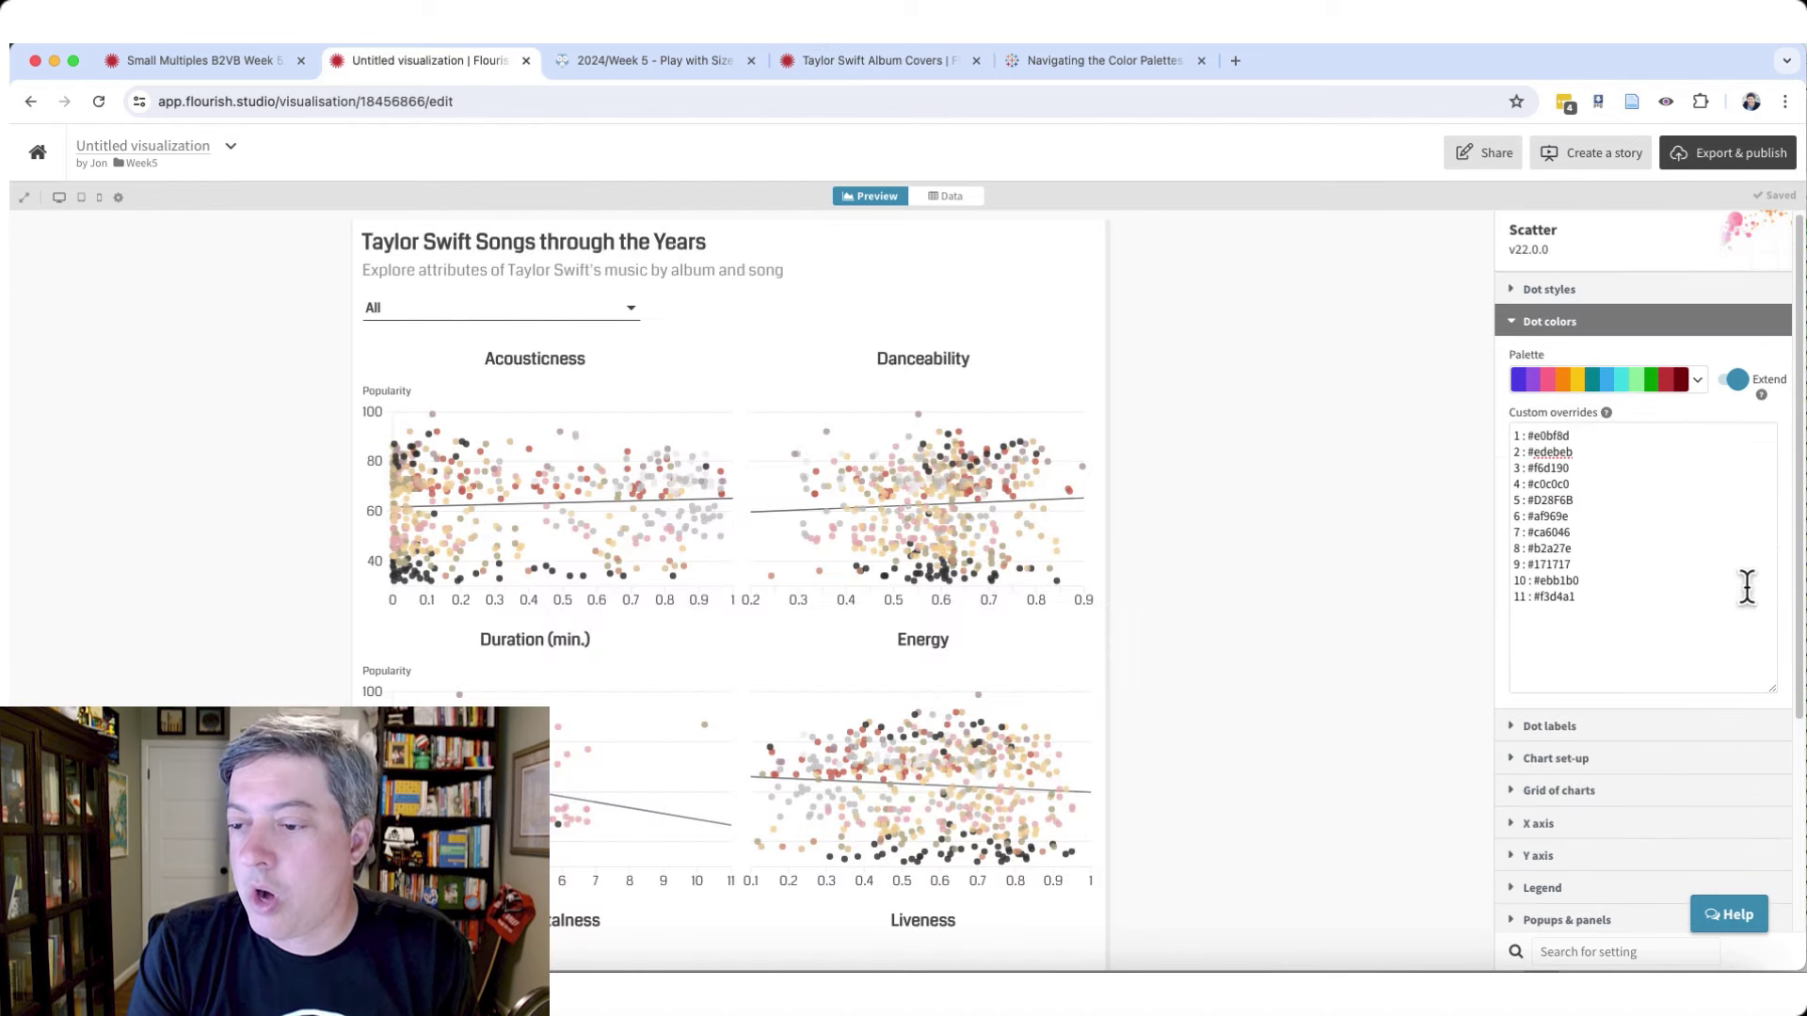
{"action": "left_click_drag", "start_coordinate": [1526, 435], "coordinate": [1572, 453]}
{"action": "left_click", "coordinate": [1303, 496]}
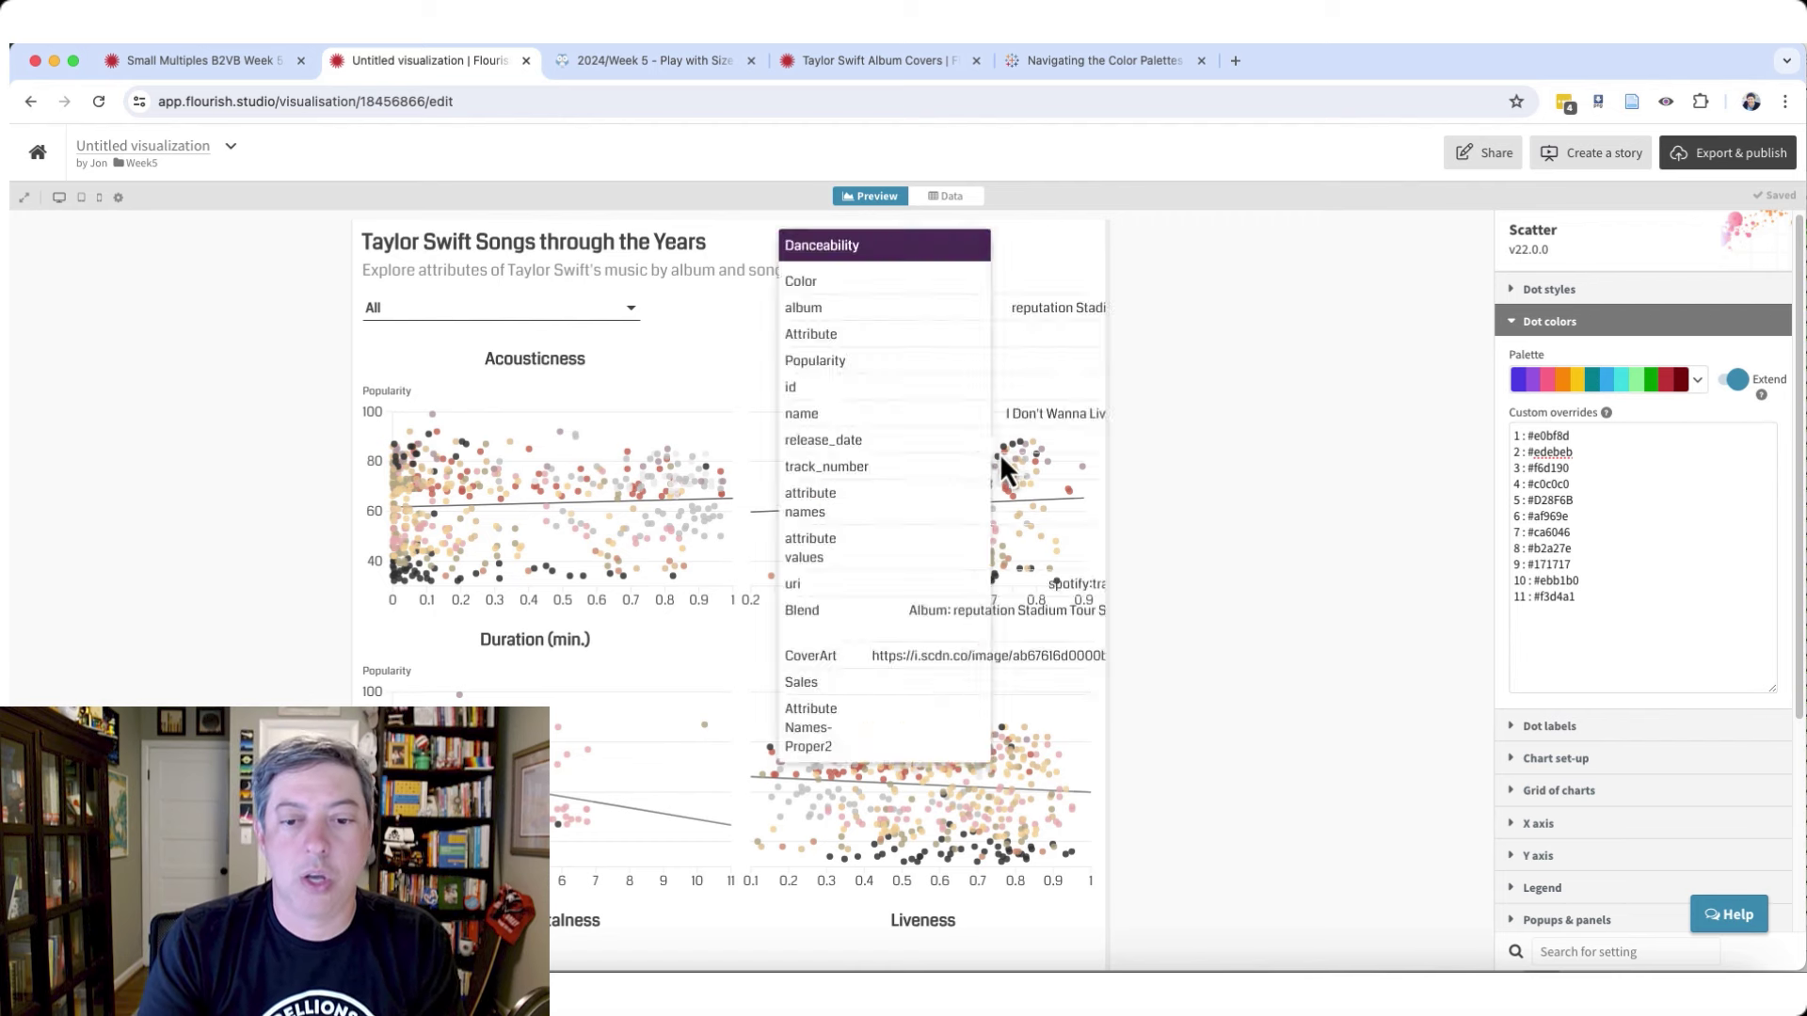
- Switch the scatter chart's popup content to custom, using the {{album}} header and the styled album image content
{"action": "left_click", "coordinate": [1554, 322]}
{"action": "left_click", "coordinate": [1567, 549]}
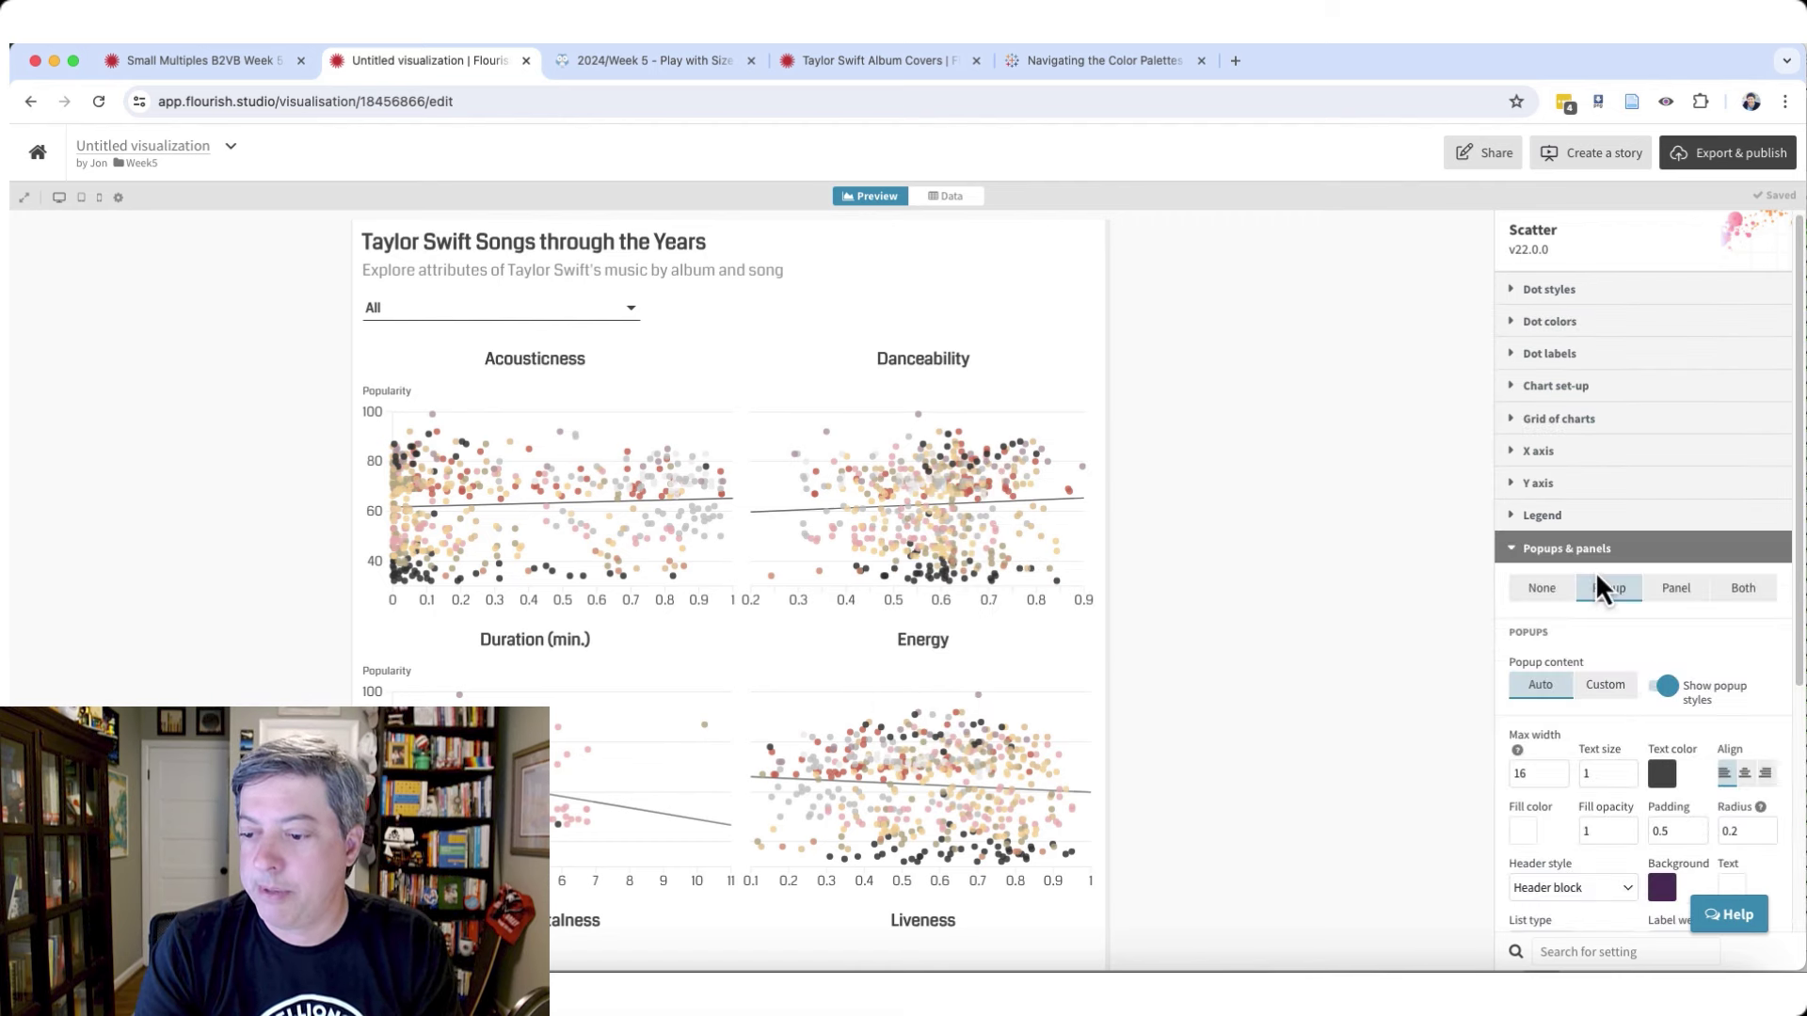
{"action": "scroll", "coordinate": [1597, 585], "scroll_direction": "down", "scroll_amount": 5}
{"action": "scroll", "coordinate": [1666, 638], "scroll_direction": "up", "scroll_amount": 3}
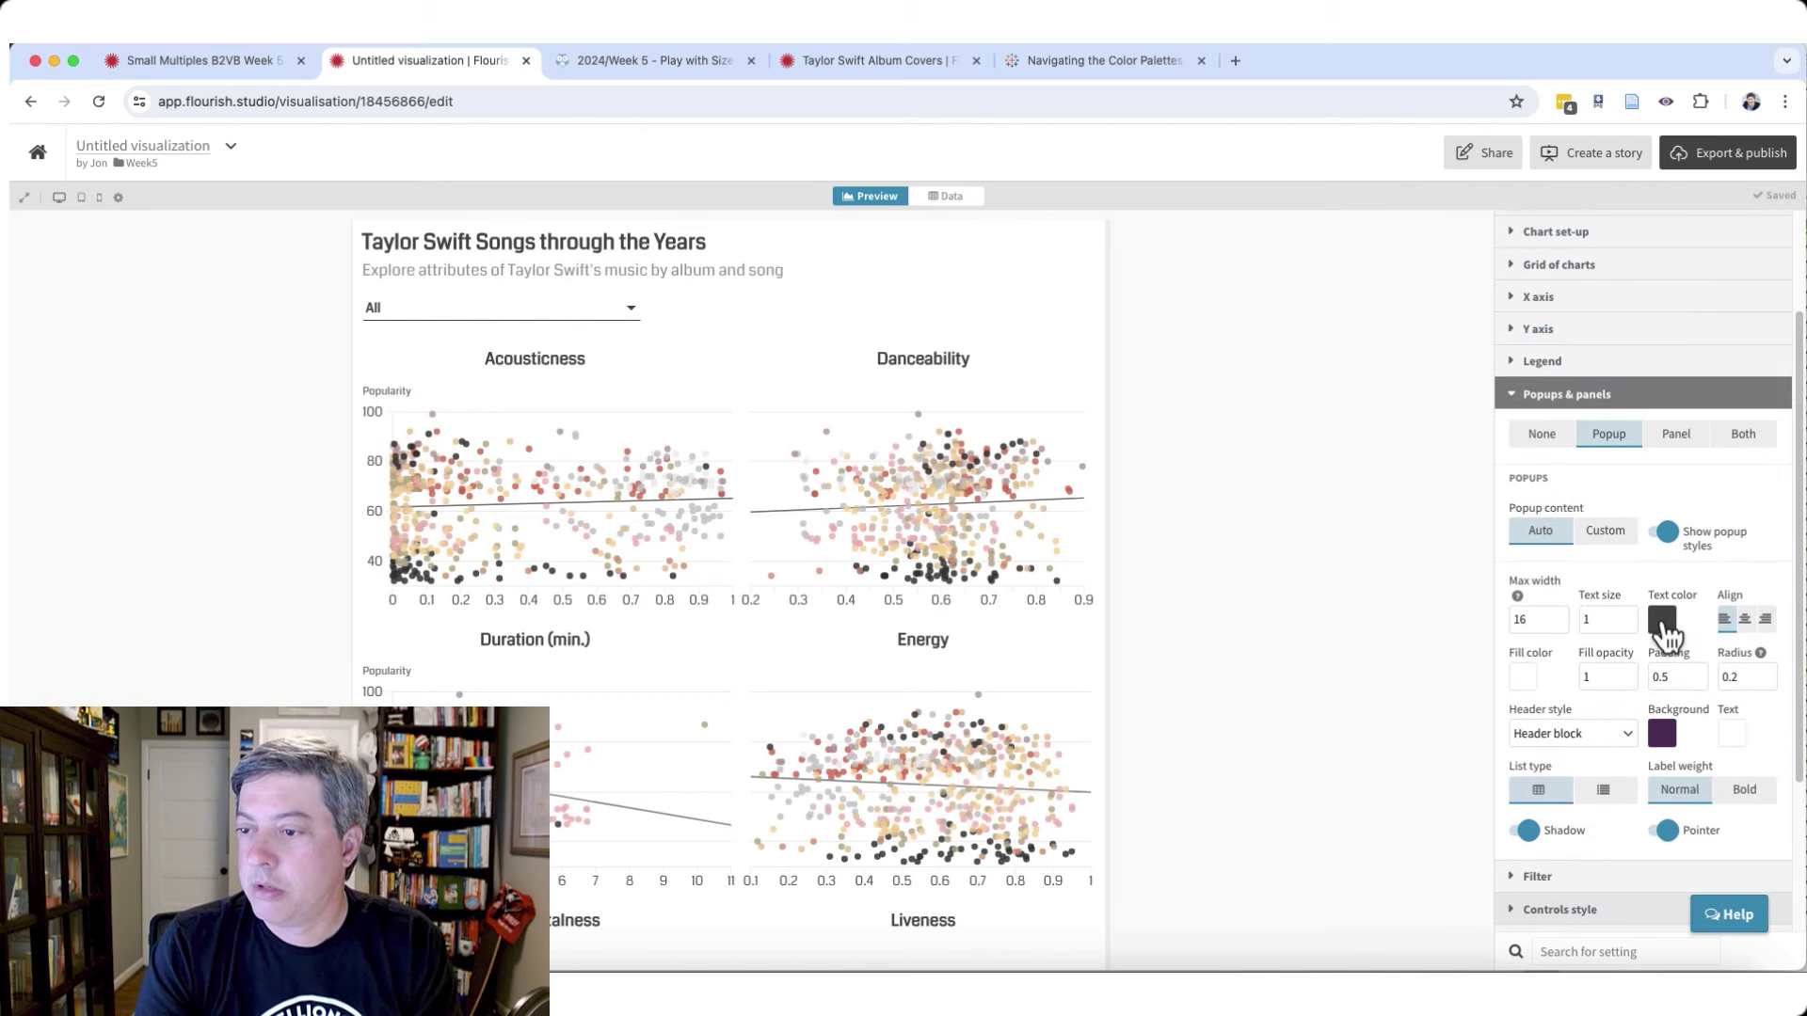
{"action": "left_click", "coordinate": [1607, 535]}
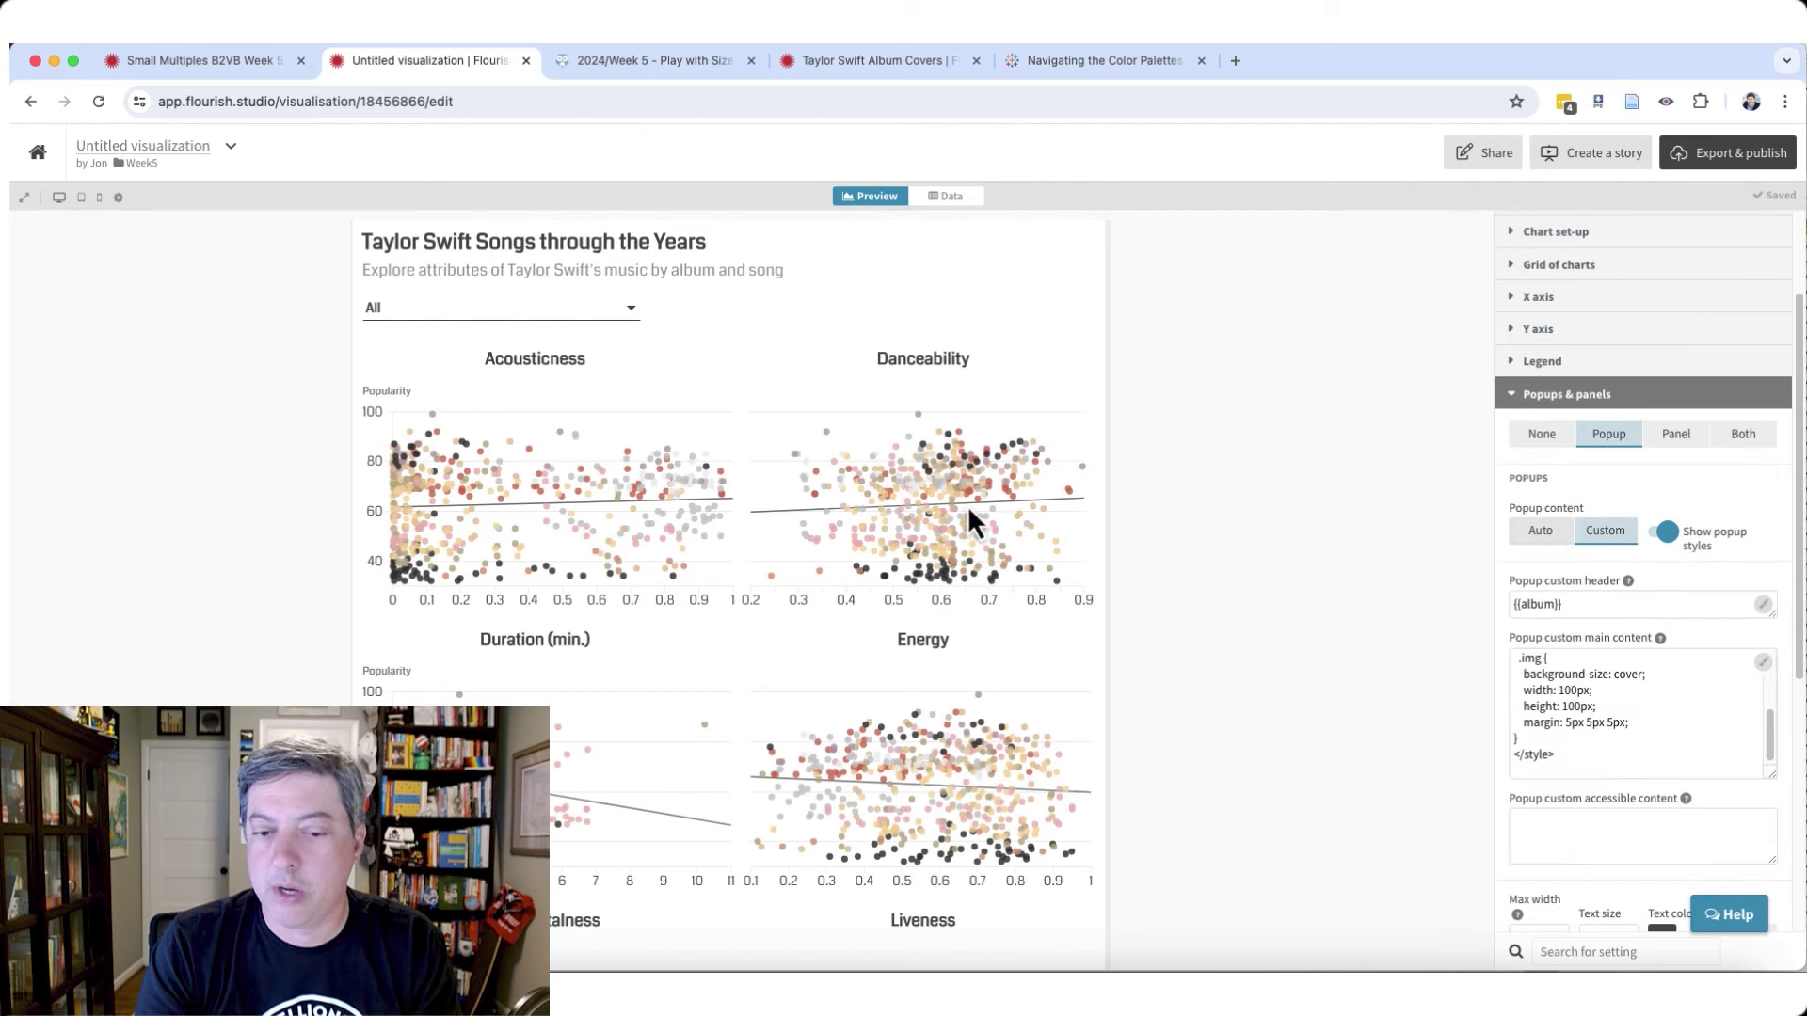
{"action": "mouse_move", "coordinate": [965, 504]}
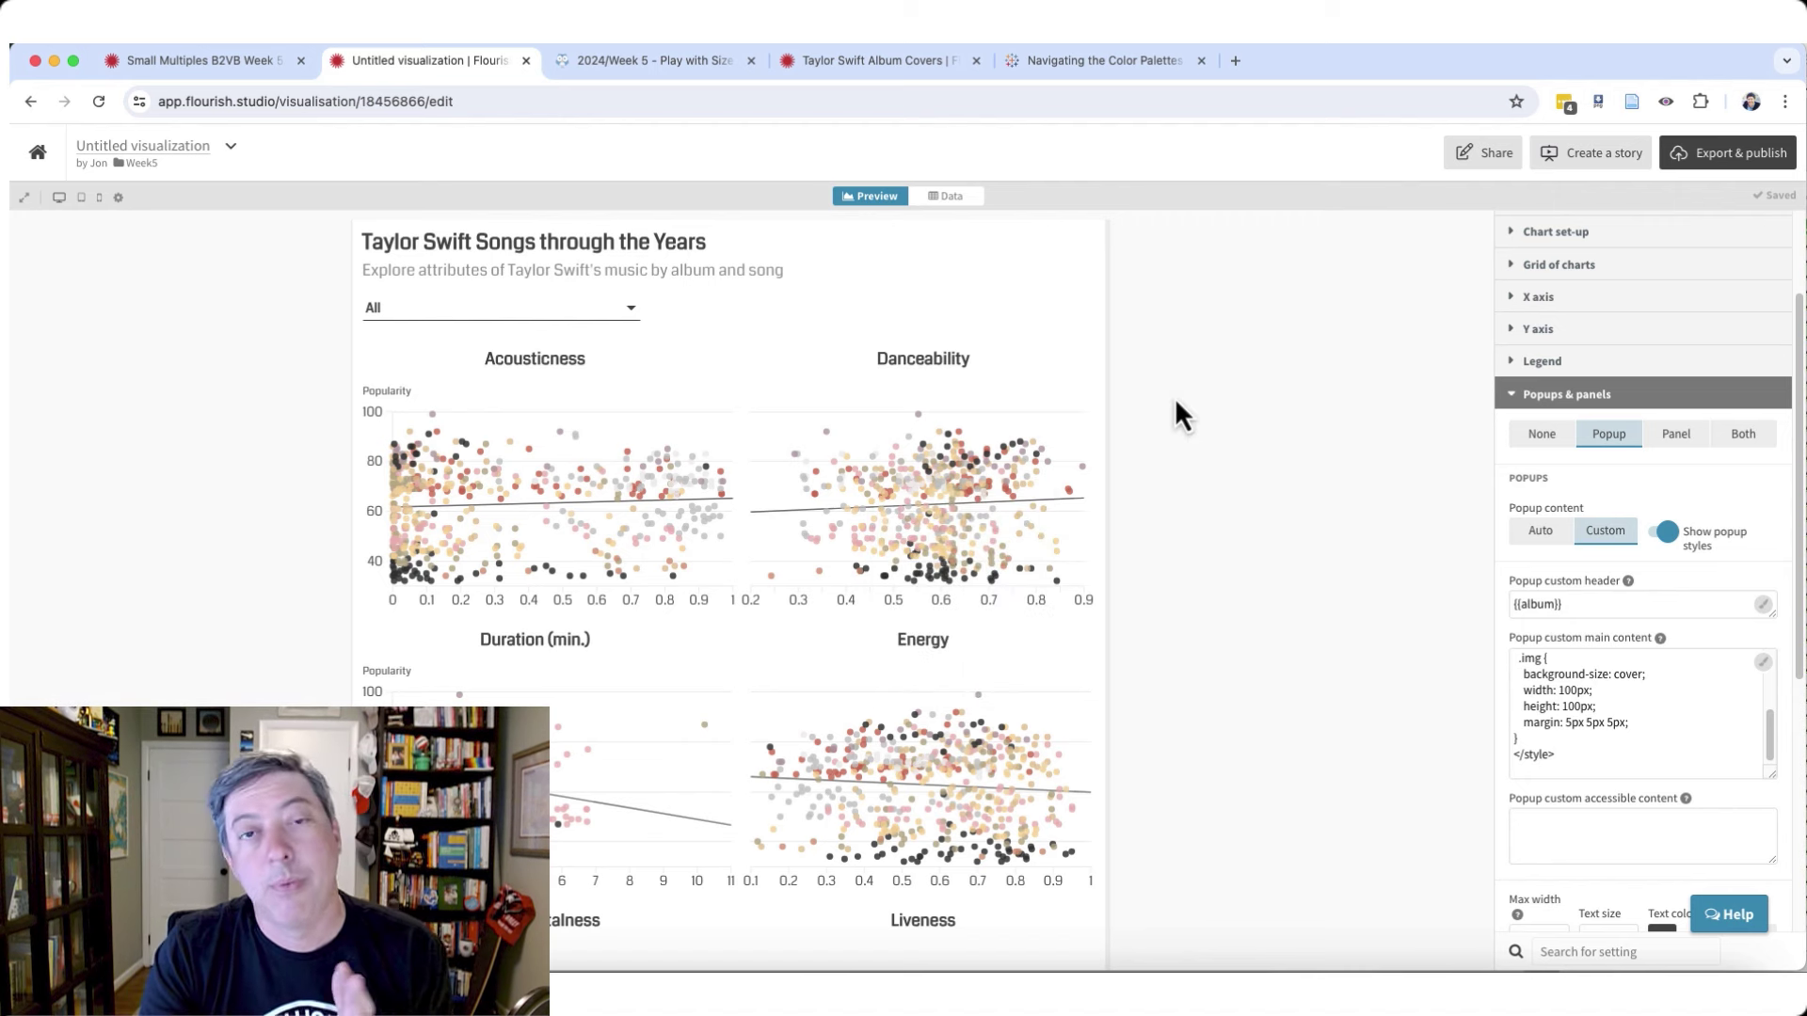
- Look through the whole grid of attribute charts and check a folklore dot's popup in the Acousticness chart
{"action": "scroll", "coordinate": [1154, 493], "scroll_direction": "down", "scroll_amount": 5}
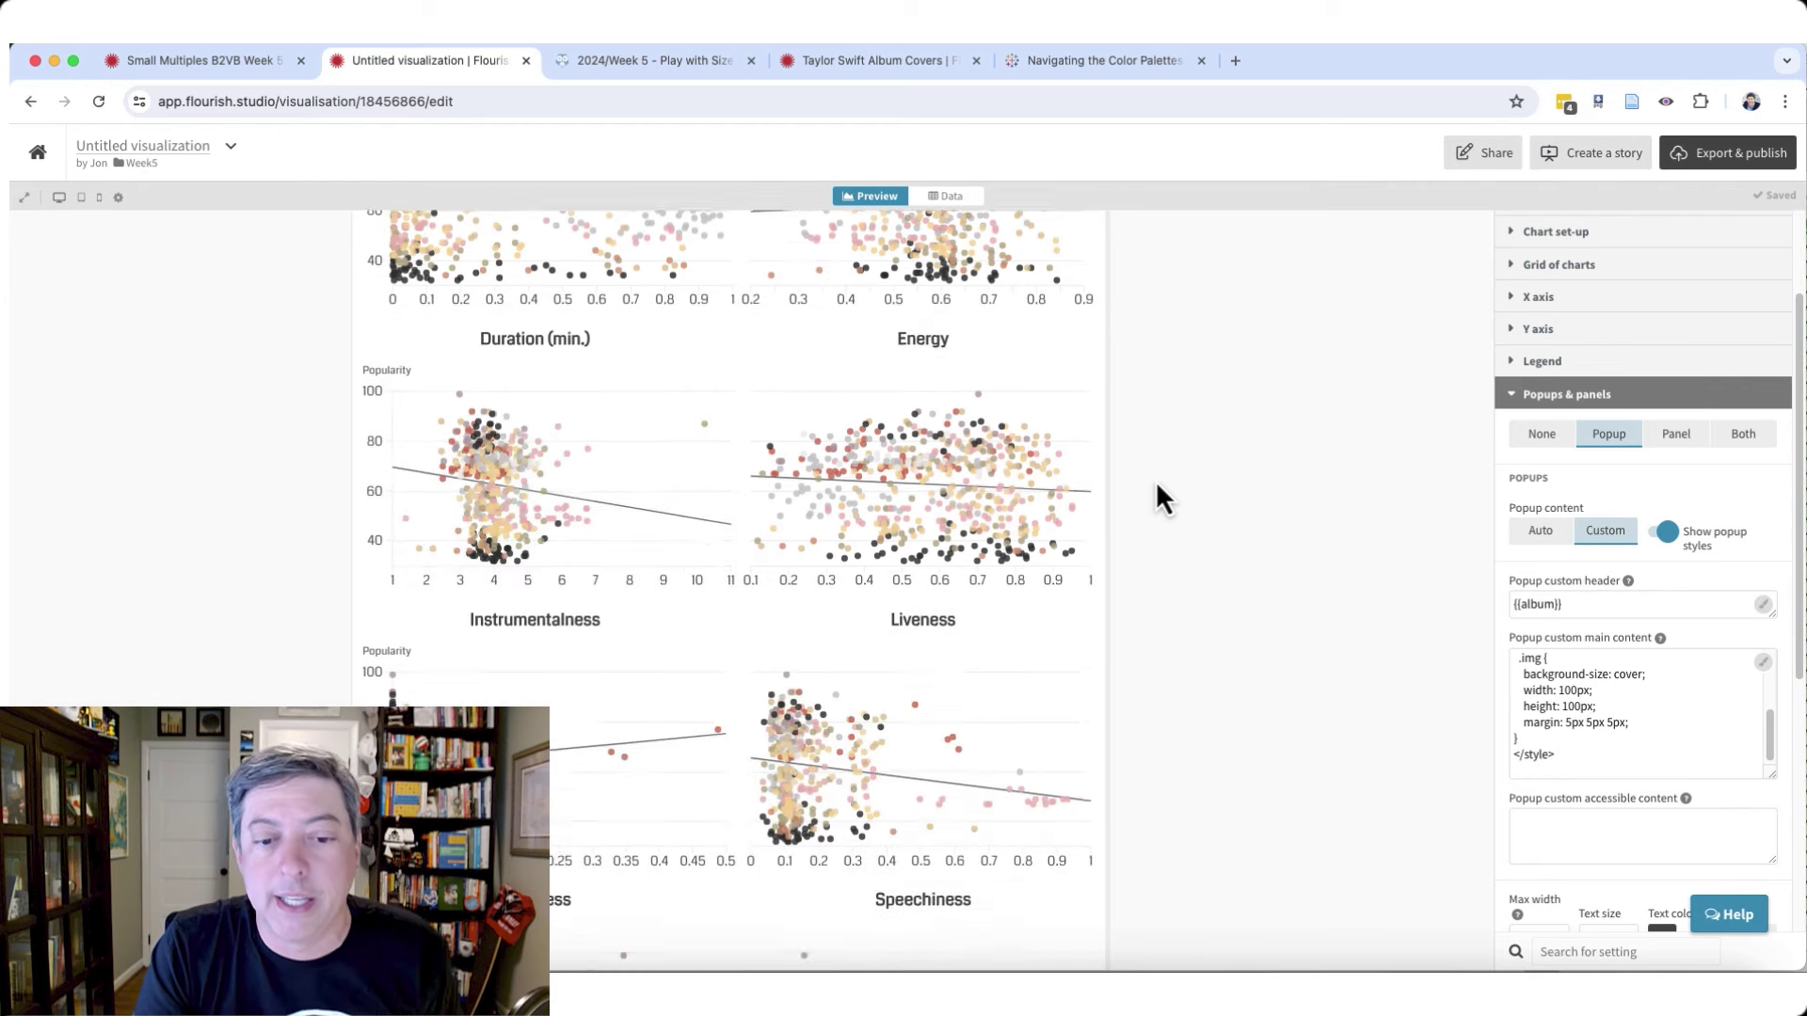
{"action": "scroll", "coordinate": [1157, 486], "scroll_direction": "down", "scroll_amount": 6}
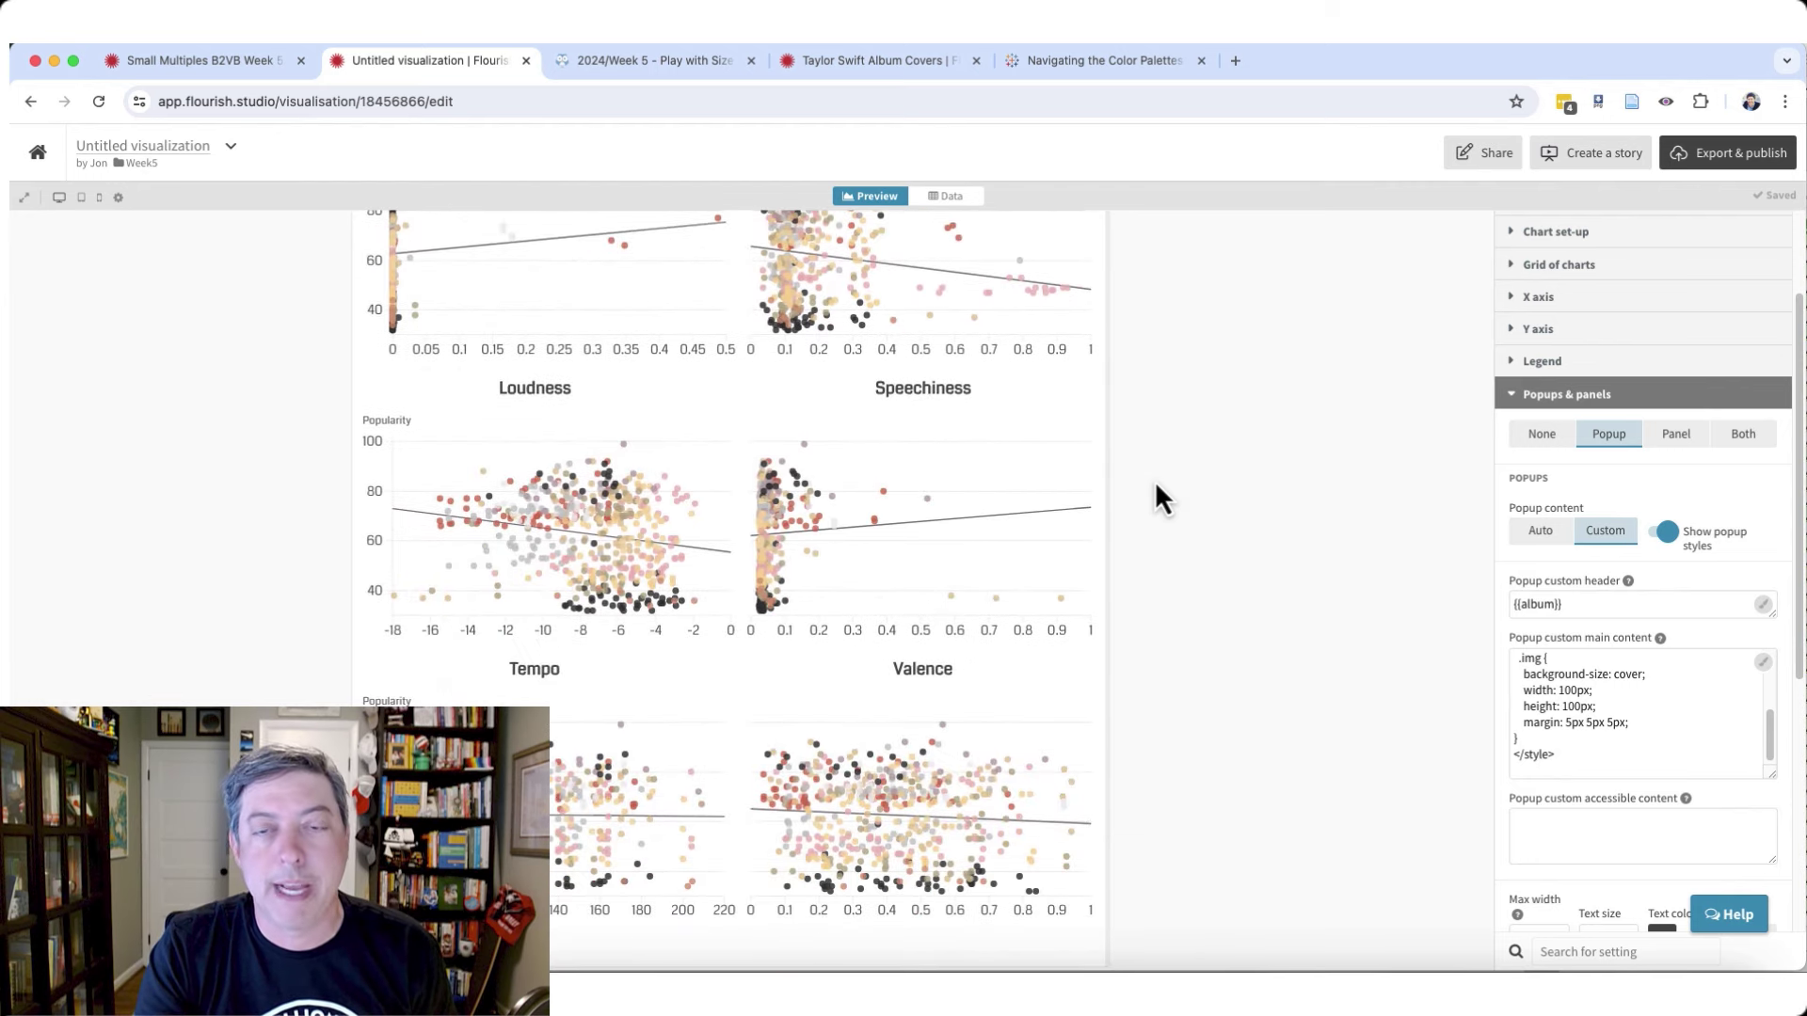
{"action": "scroll", "coordinate": [1154, 481], "scroll_direction": "up", "scroll_amount": 12}
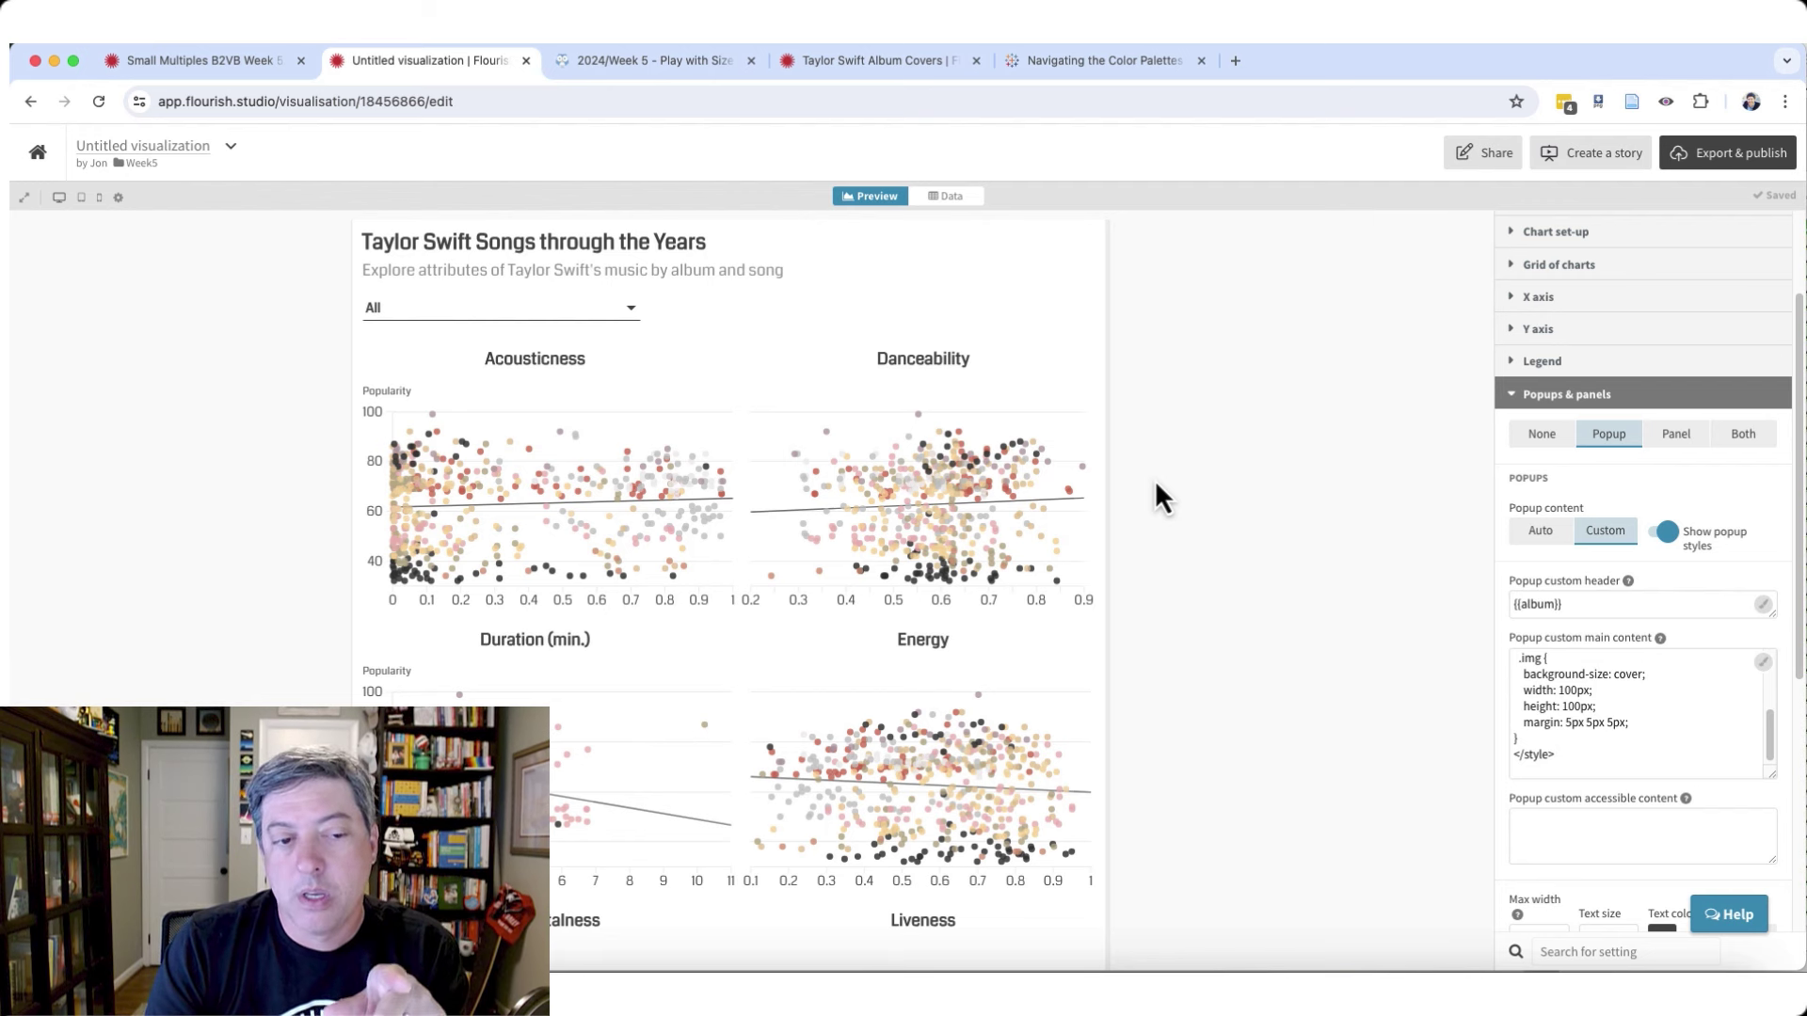
{"action": "left_click_drag", "start_coordinate": [486, 361], "coordinate": [564, 358]}
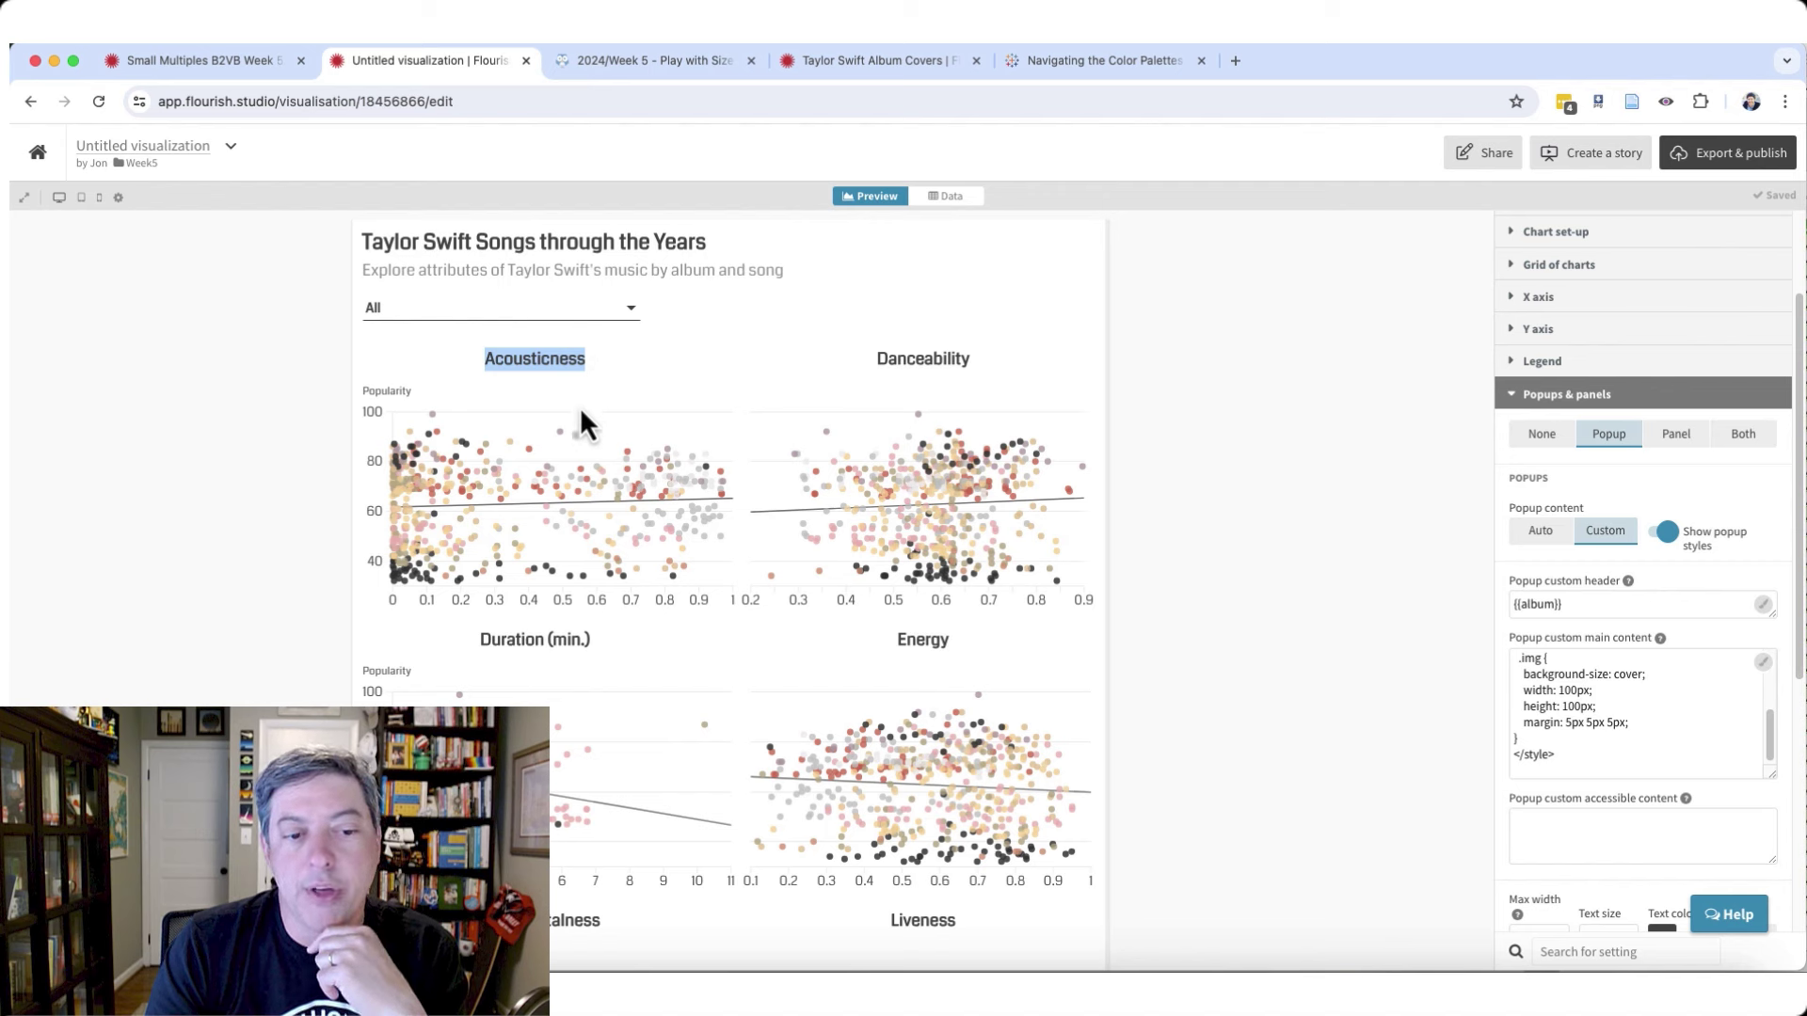
{"action": "mouse_move", "coordinate": [575, 435]}
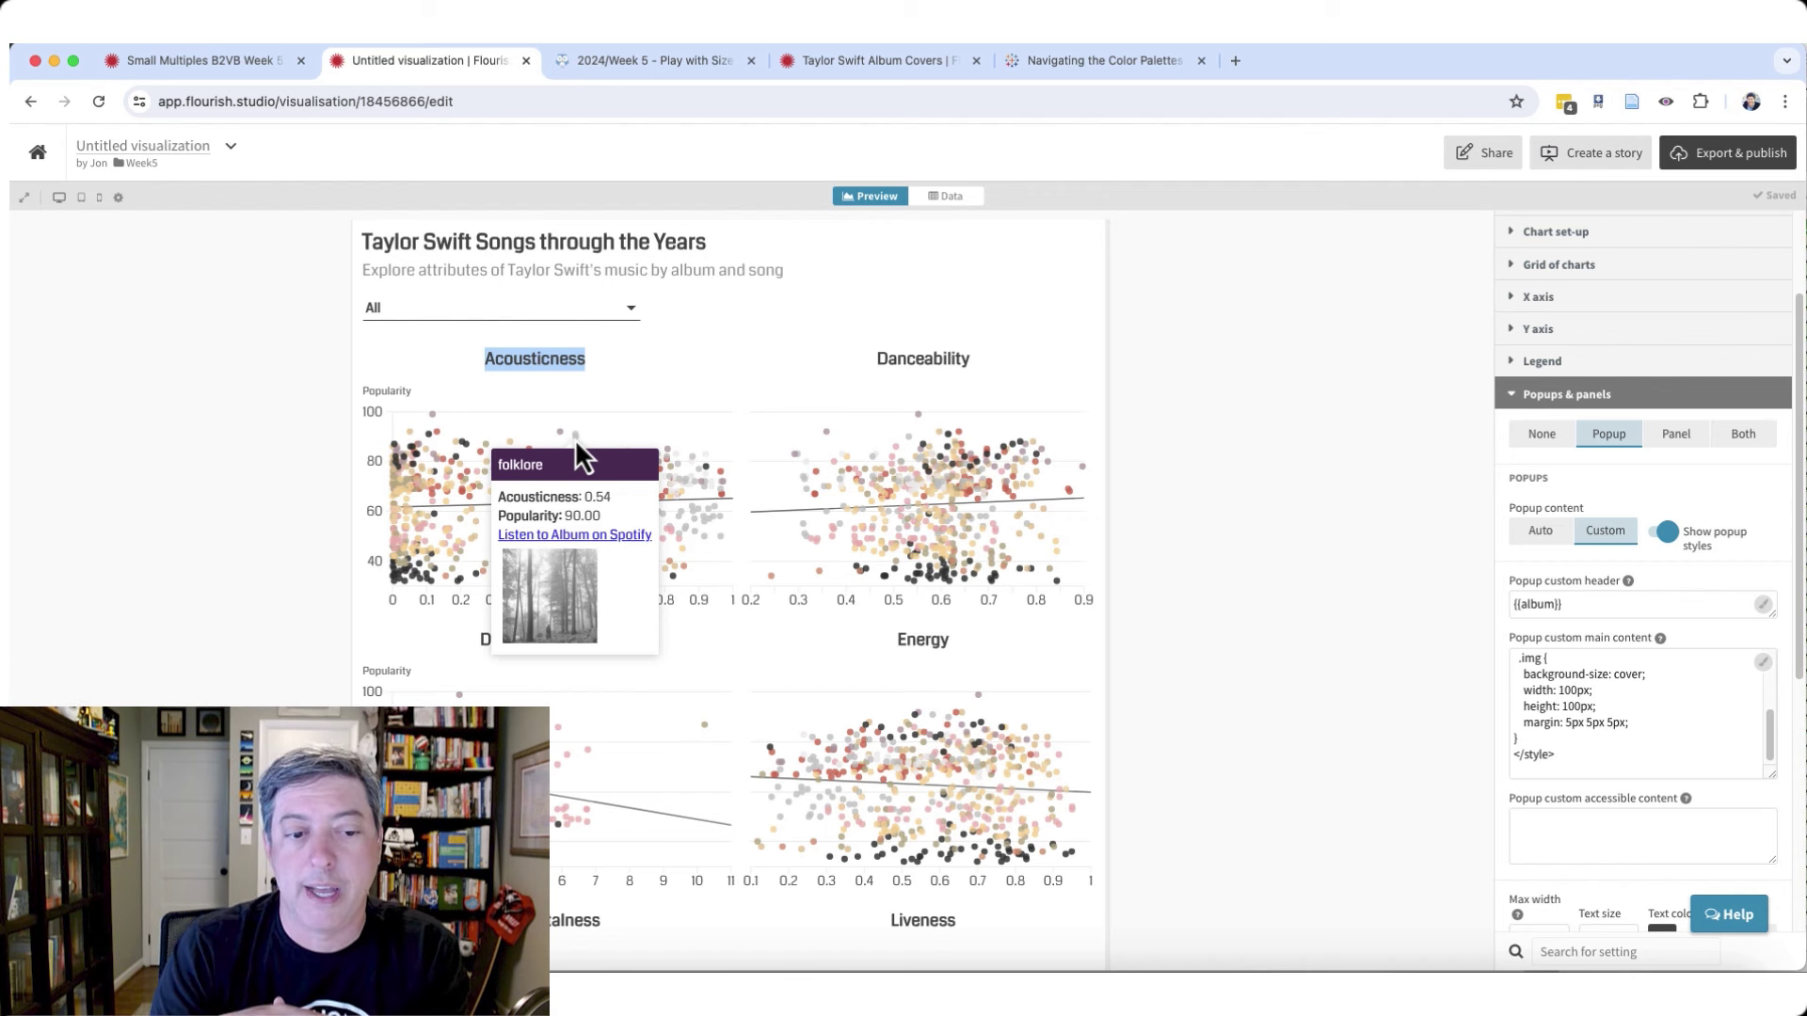
{"action": "left_click_drag", "start_coordinate": [481, 390], "coordinate": [598, 405]}
{"action": "left_click", "coordinate": [505, 380]}
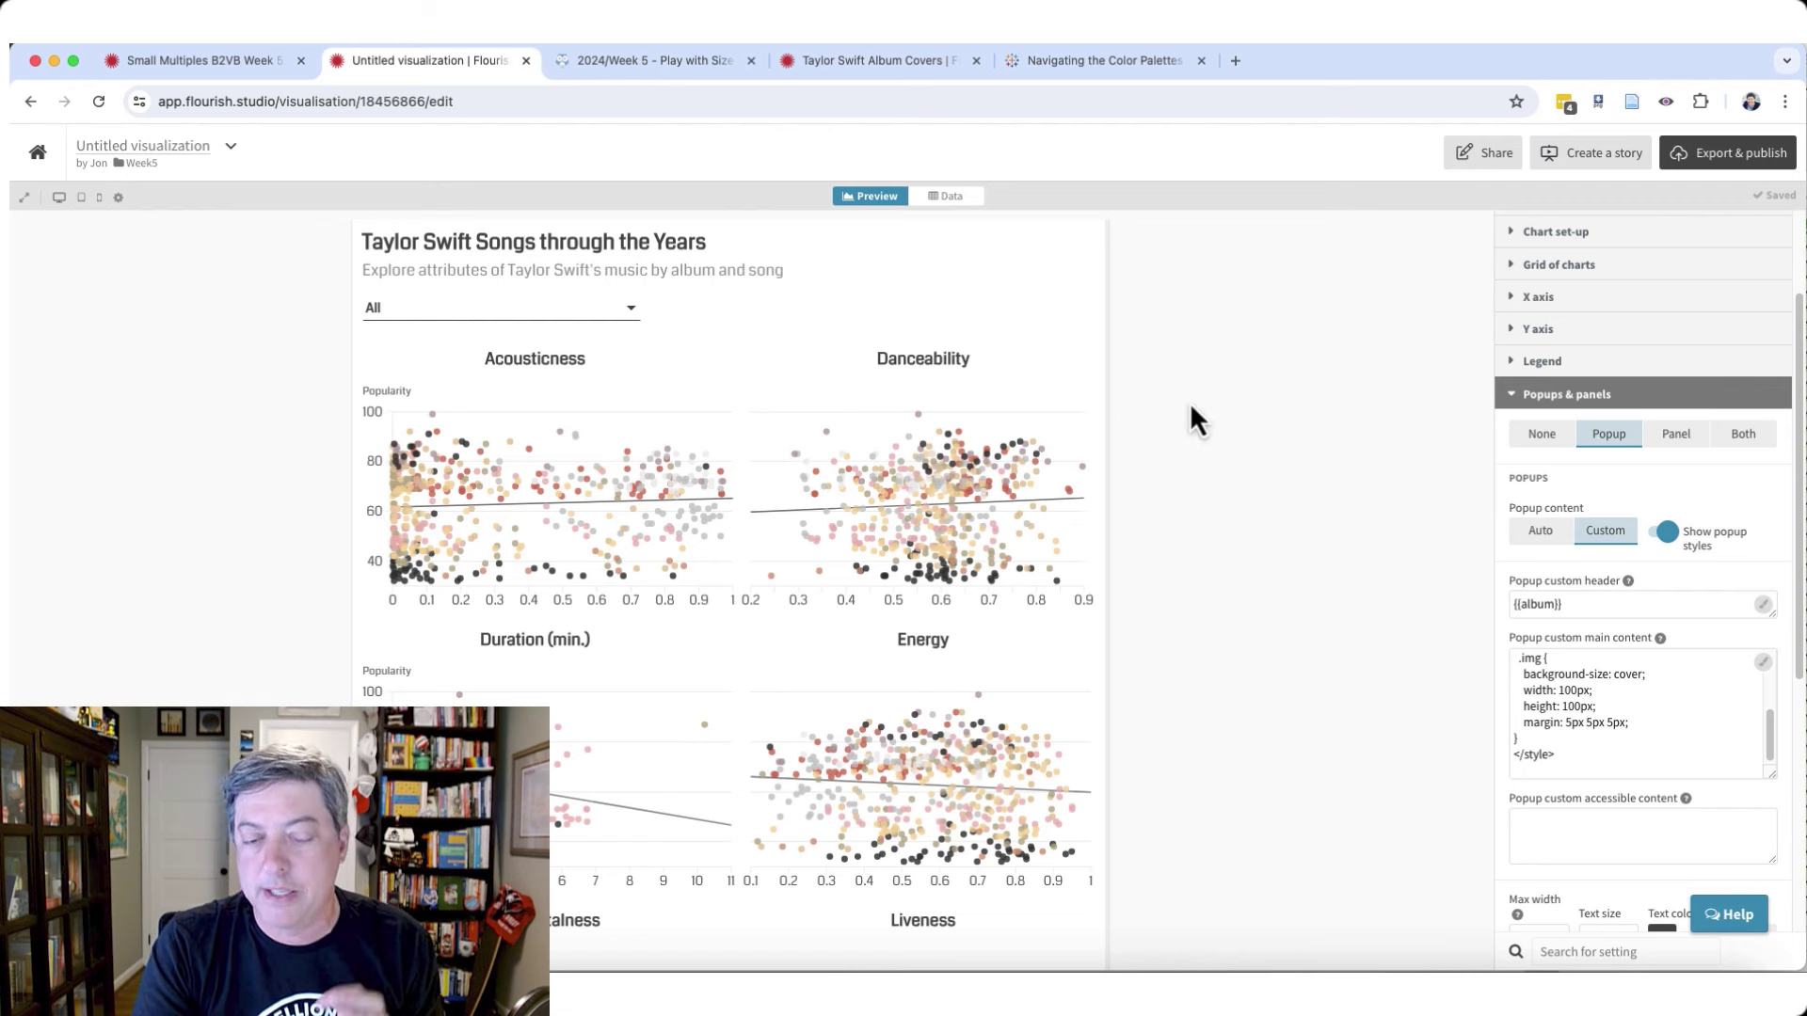
- Start adding the chart to a Canva presentation and open the Flourish app page in Canva
{"action": "left_click", "coordinate": [1710, 158]}
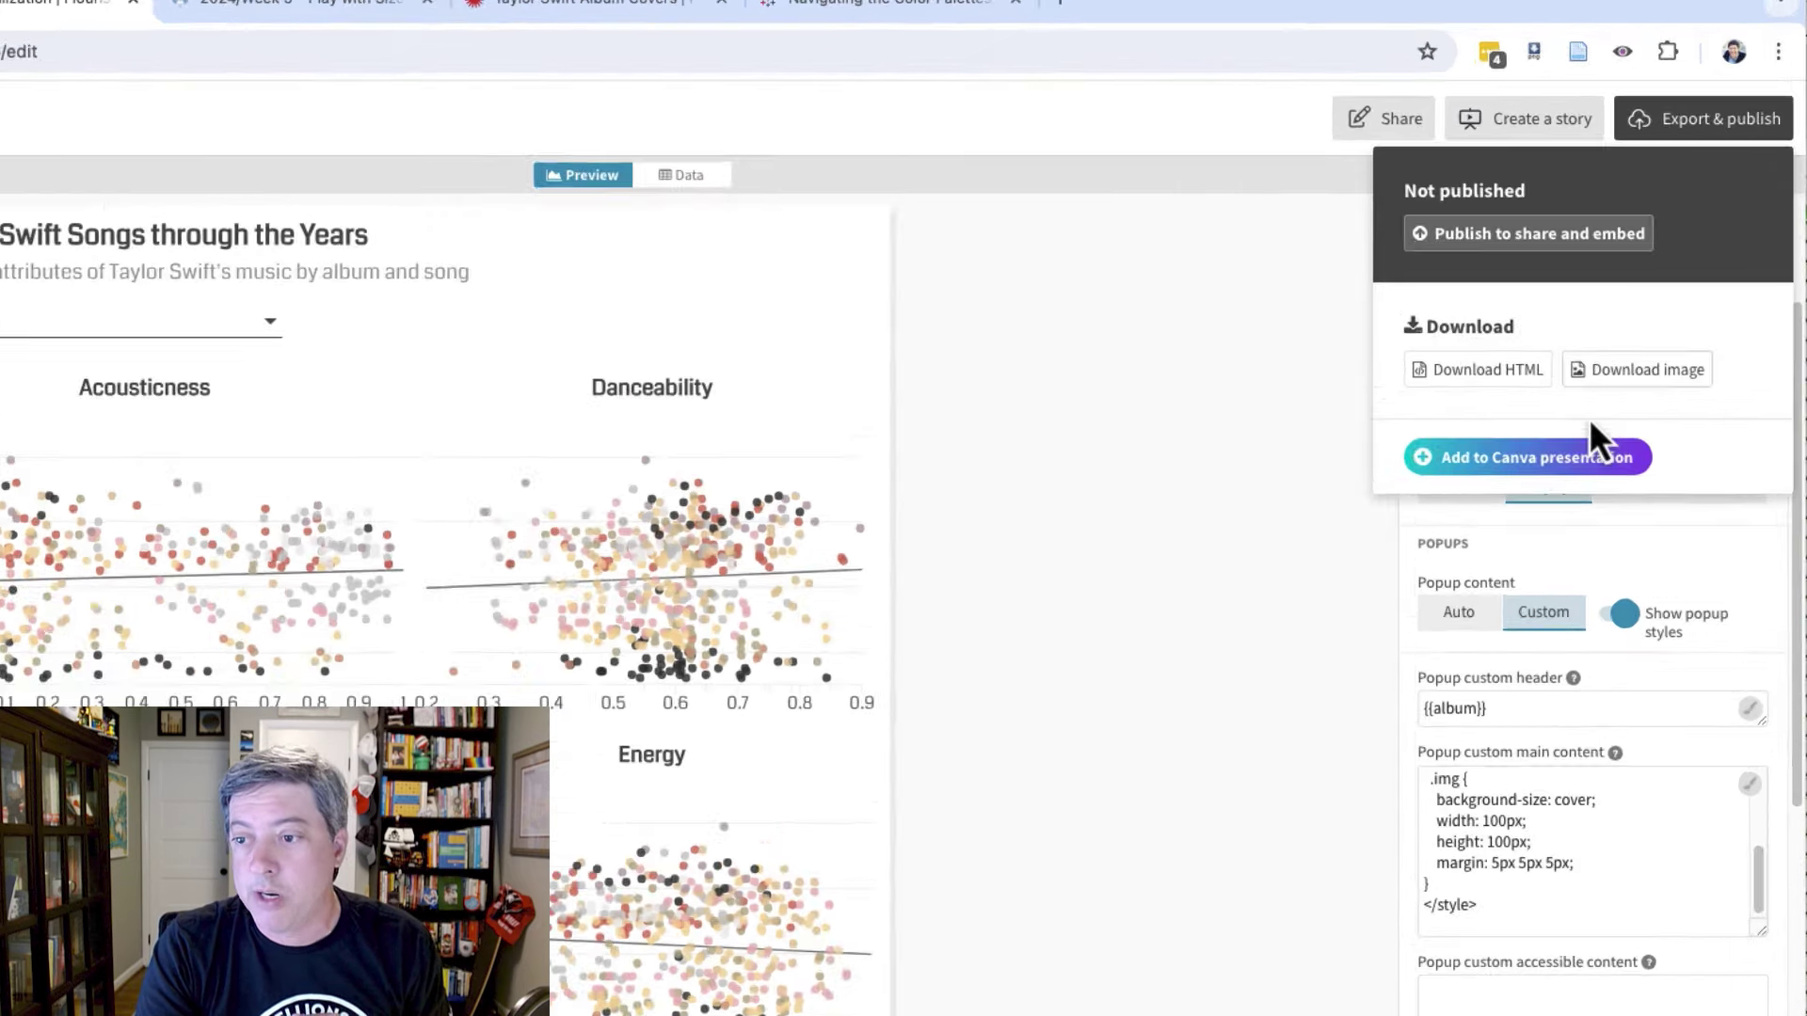
{"action": "left_click", "coordinate": [1431, 536]}
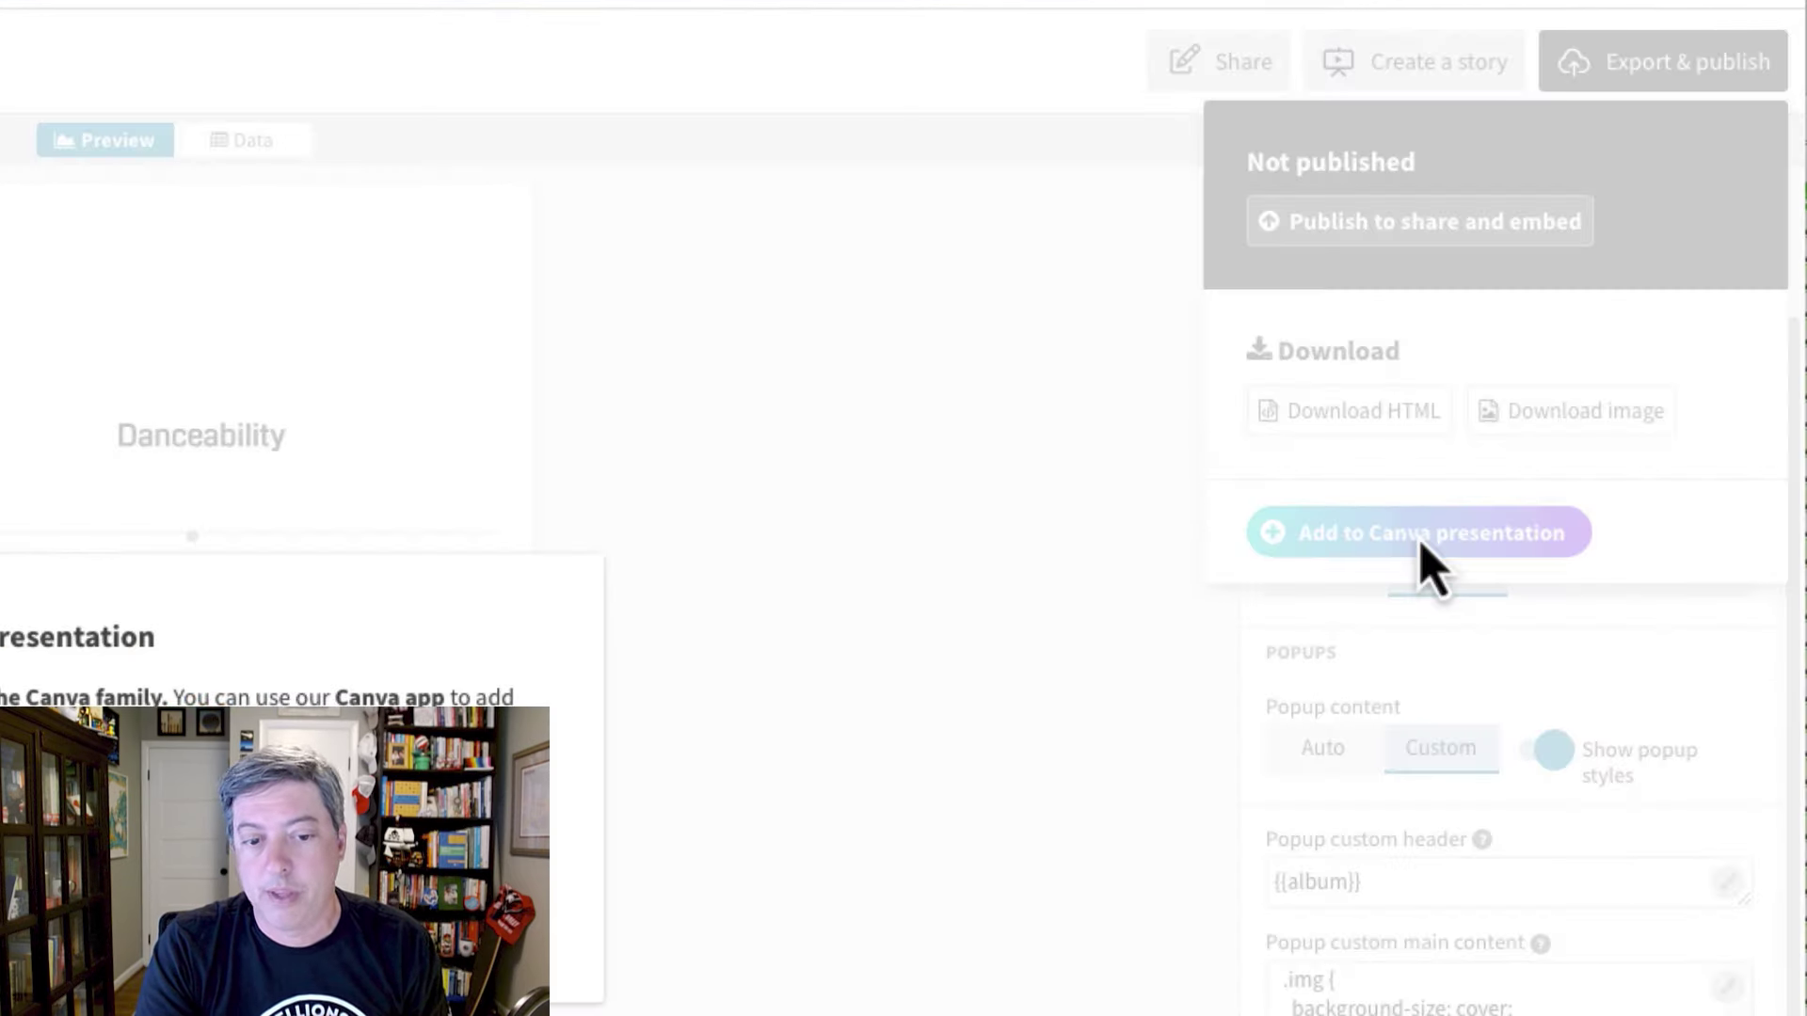
{"action": "left_click", "coordinate": [645, 776]}
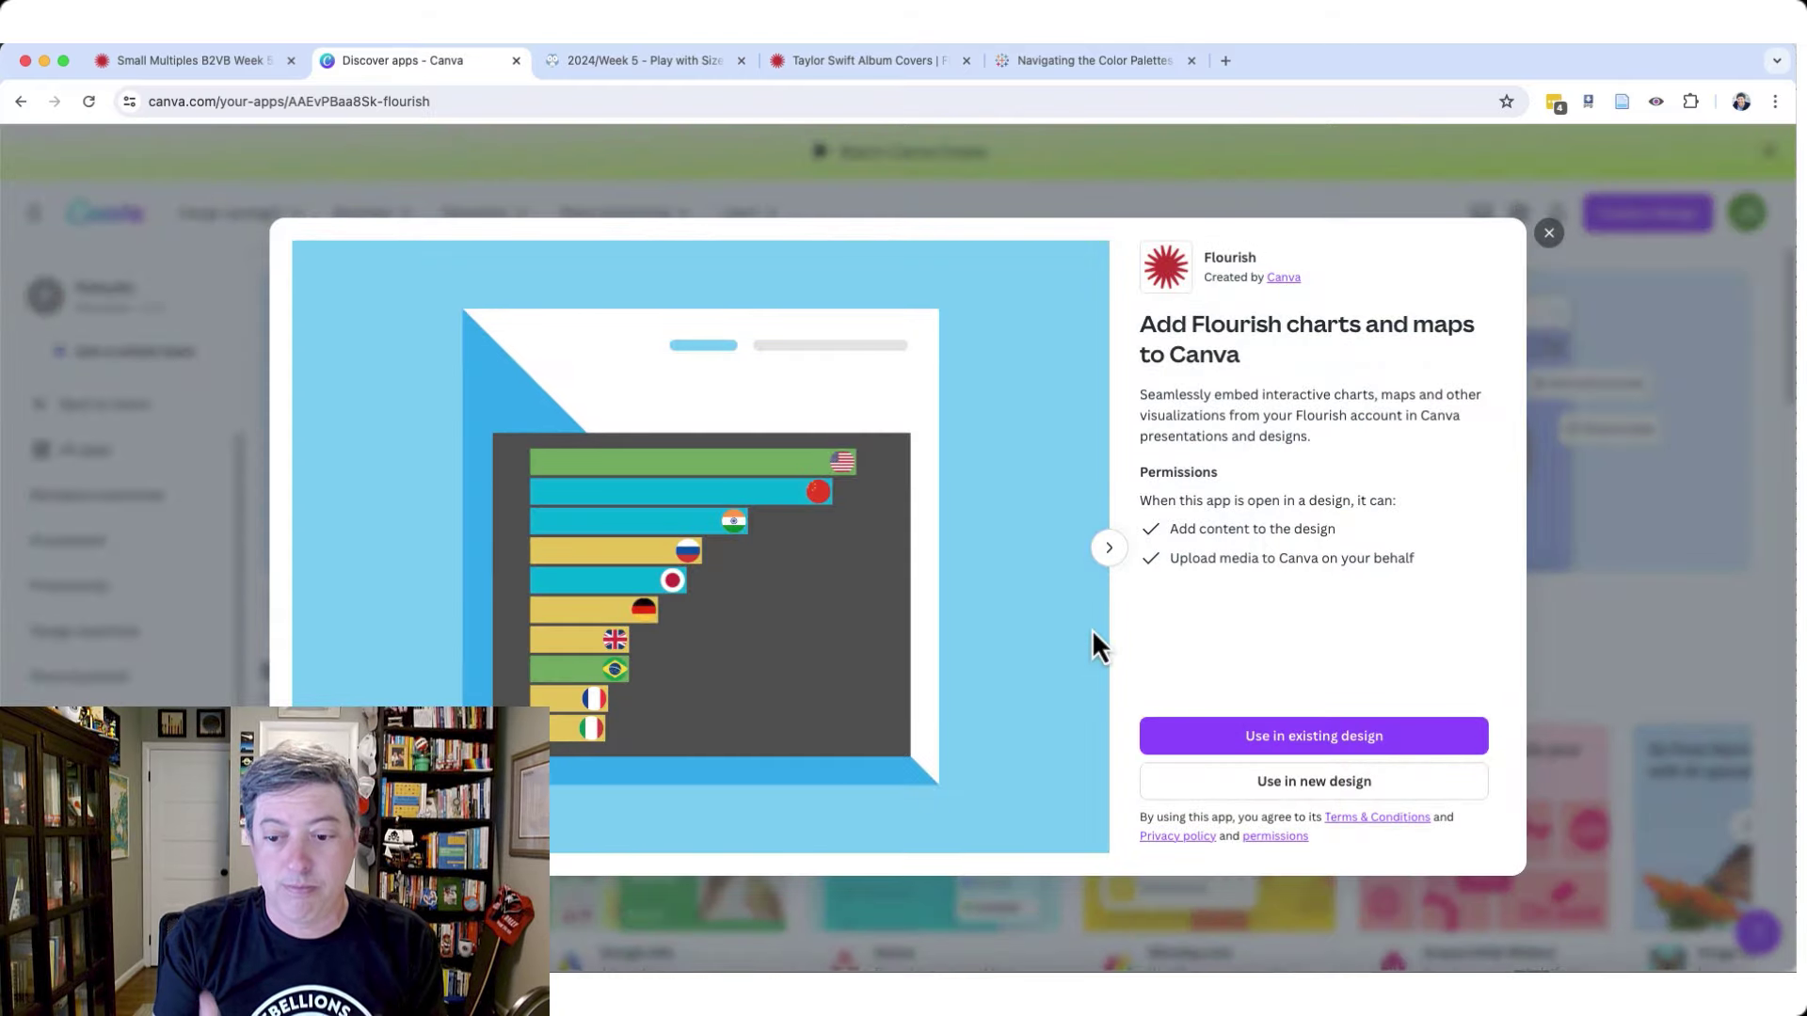
- Create a new Canva design with the Flourish app at a custom size of 600 × 800 px
{"action": "left_click", "coordinate": [1341, 787]}
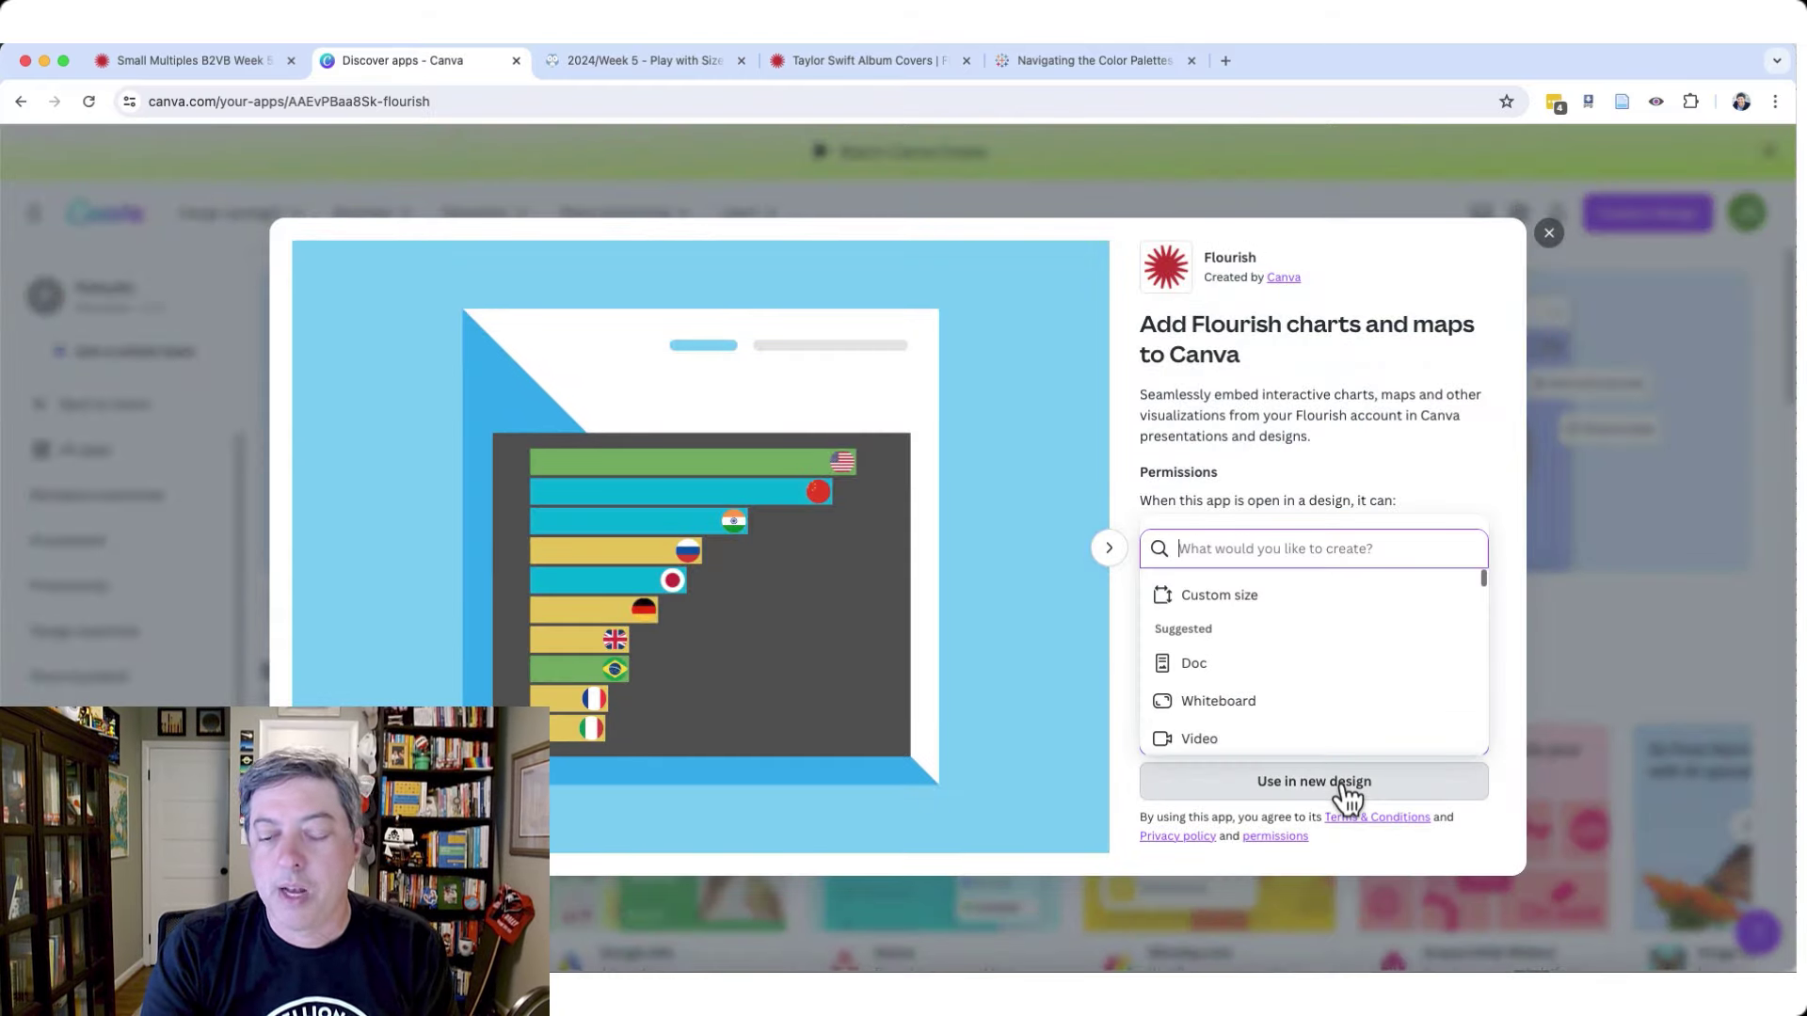
{"action": "left_click", "coordinate": [1247, 602]}
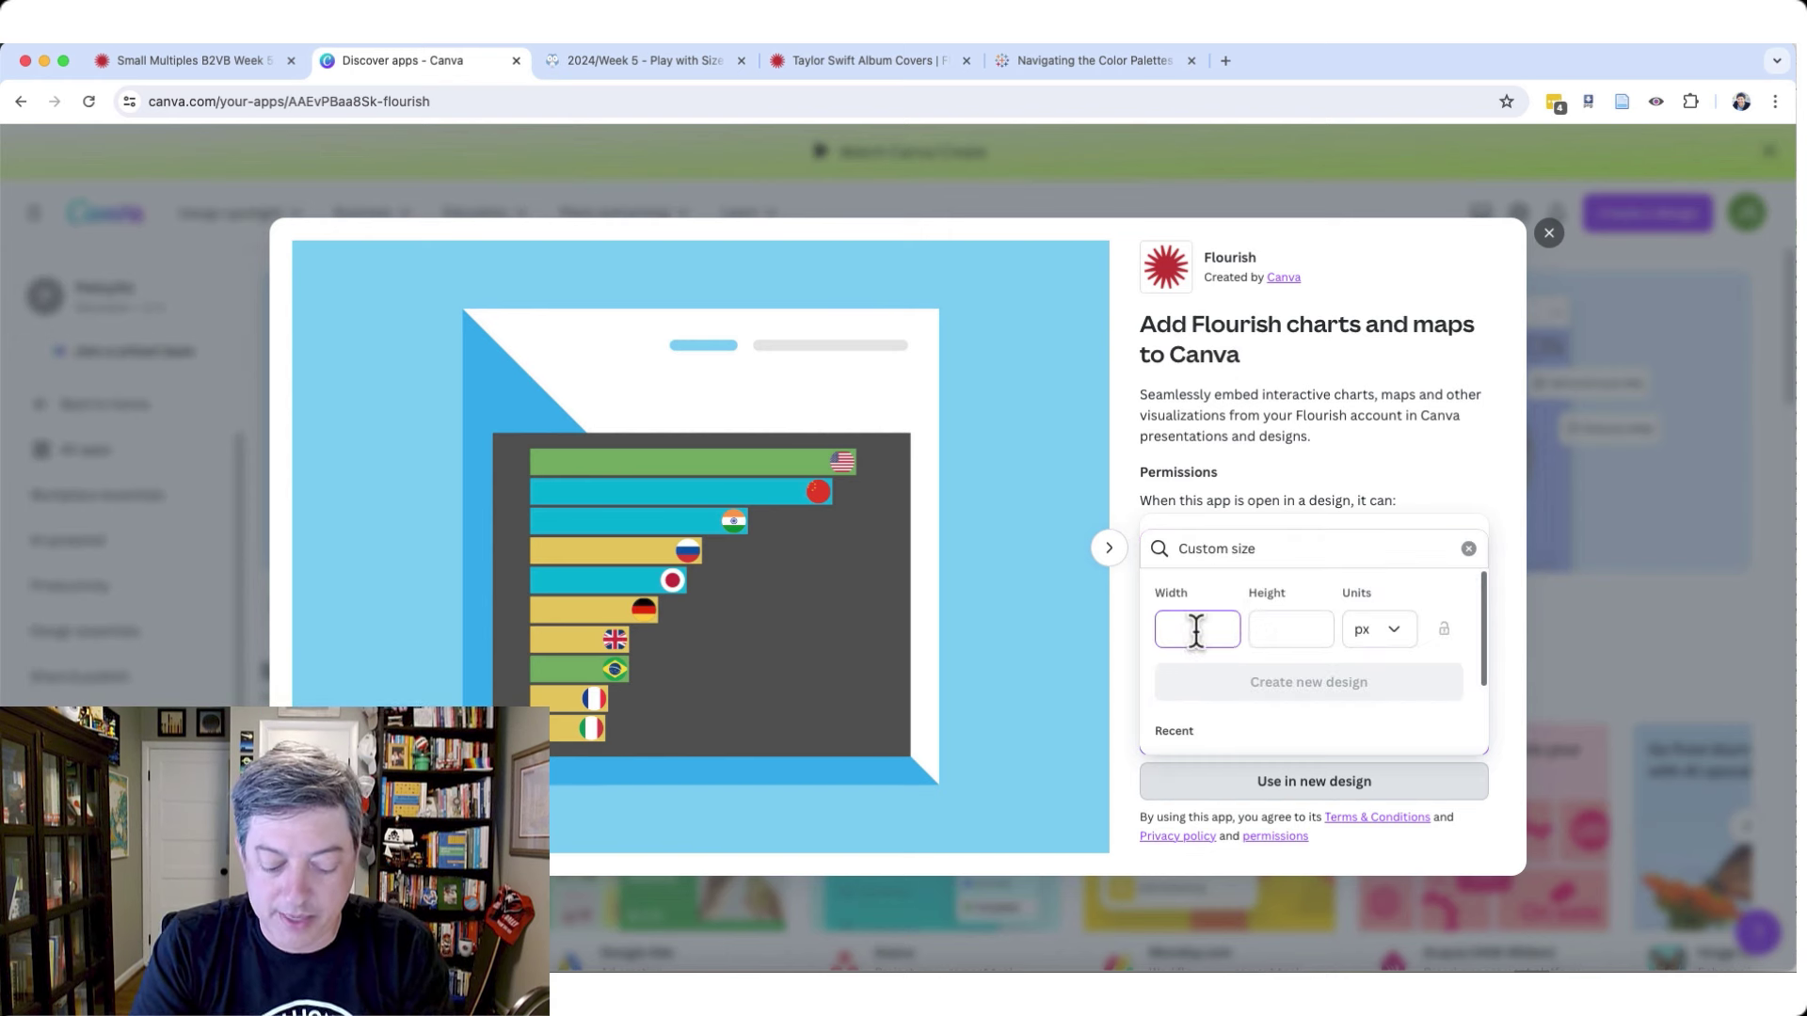
{"action": "type", "text": "600"}
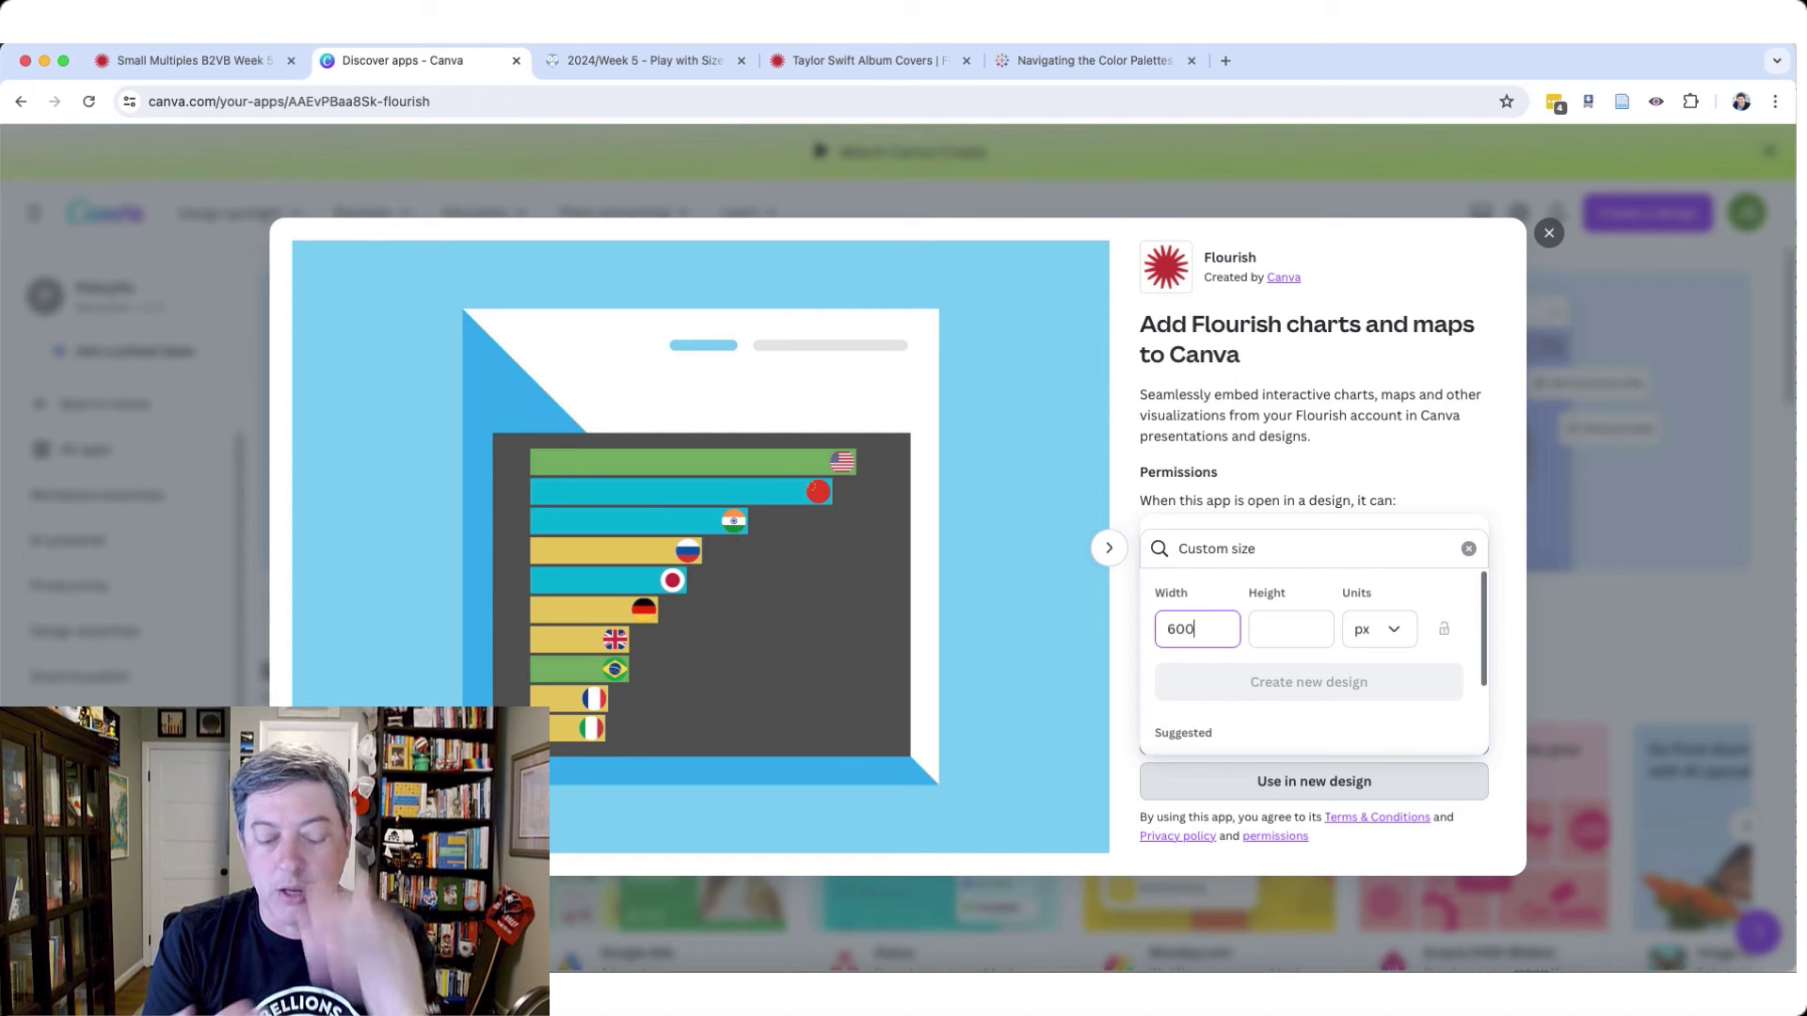
{"action": "left_click", "coordinate": [1290, 628]}
{"action": "type", "text": "800"}
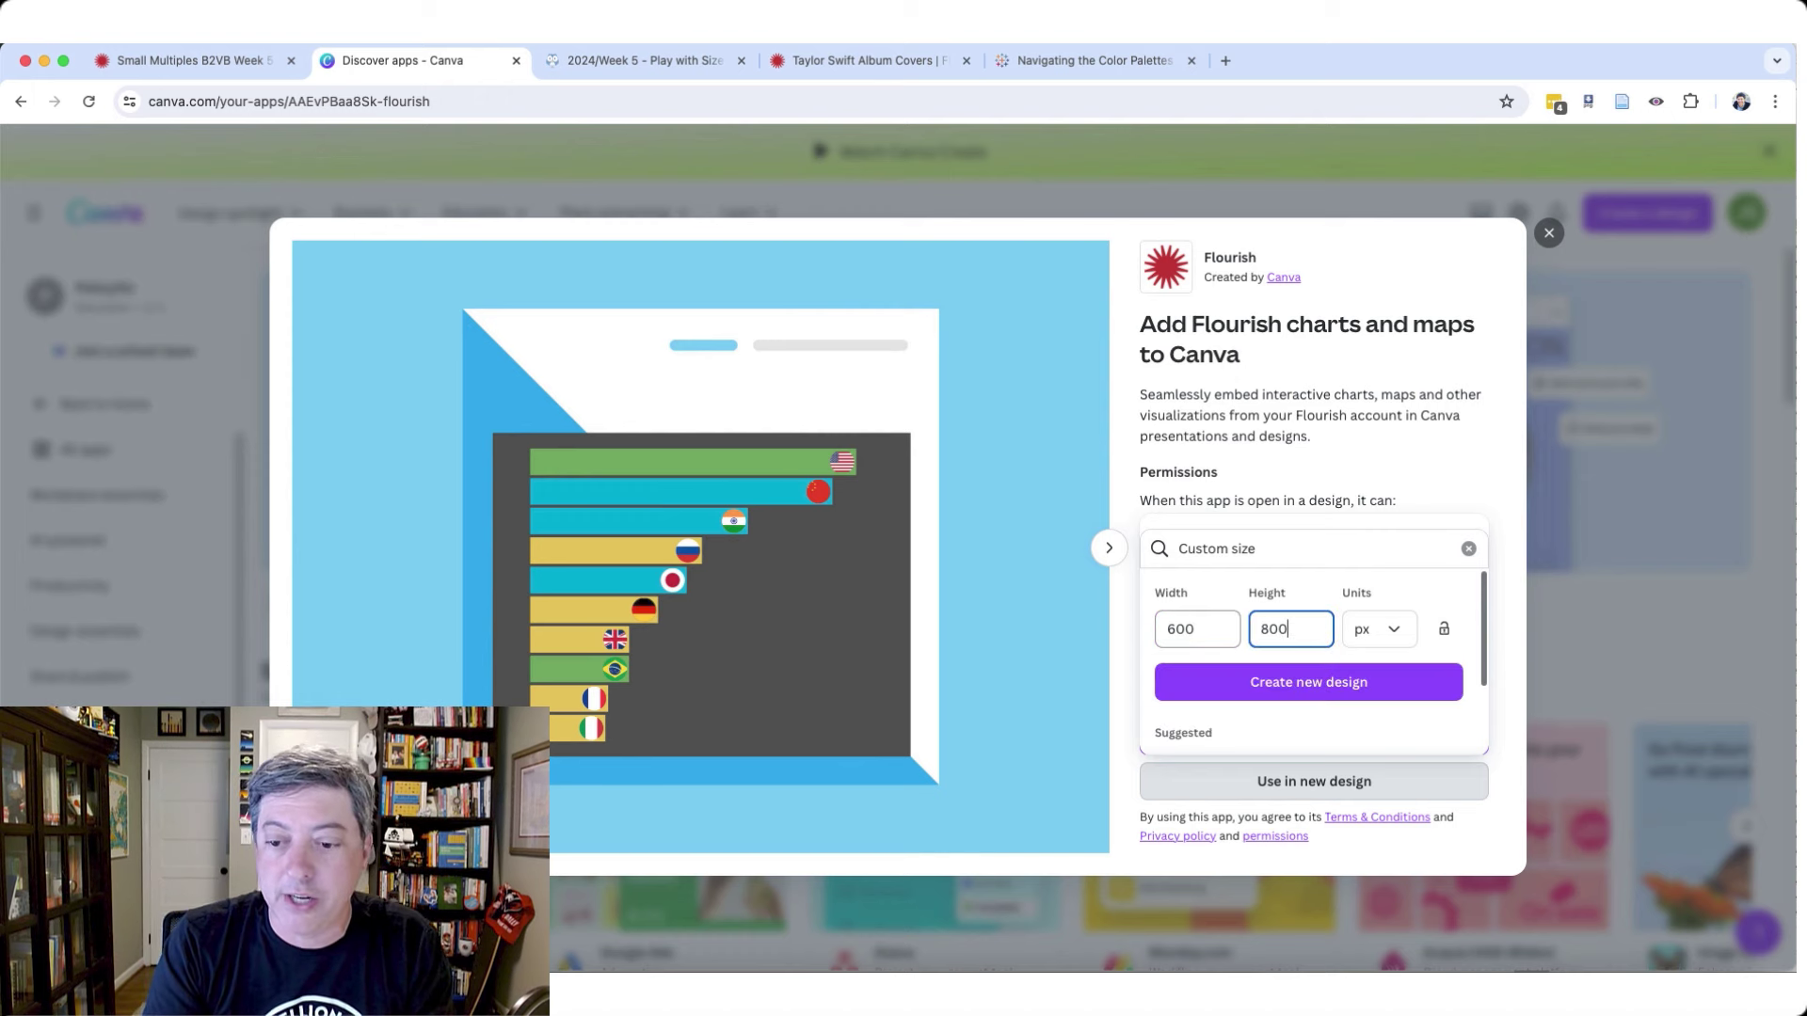
{"action": "left_click", "coordinate": [1240, 683]}
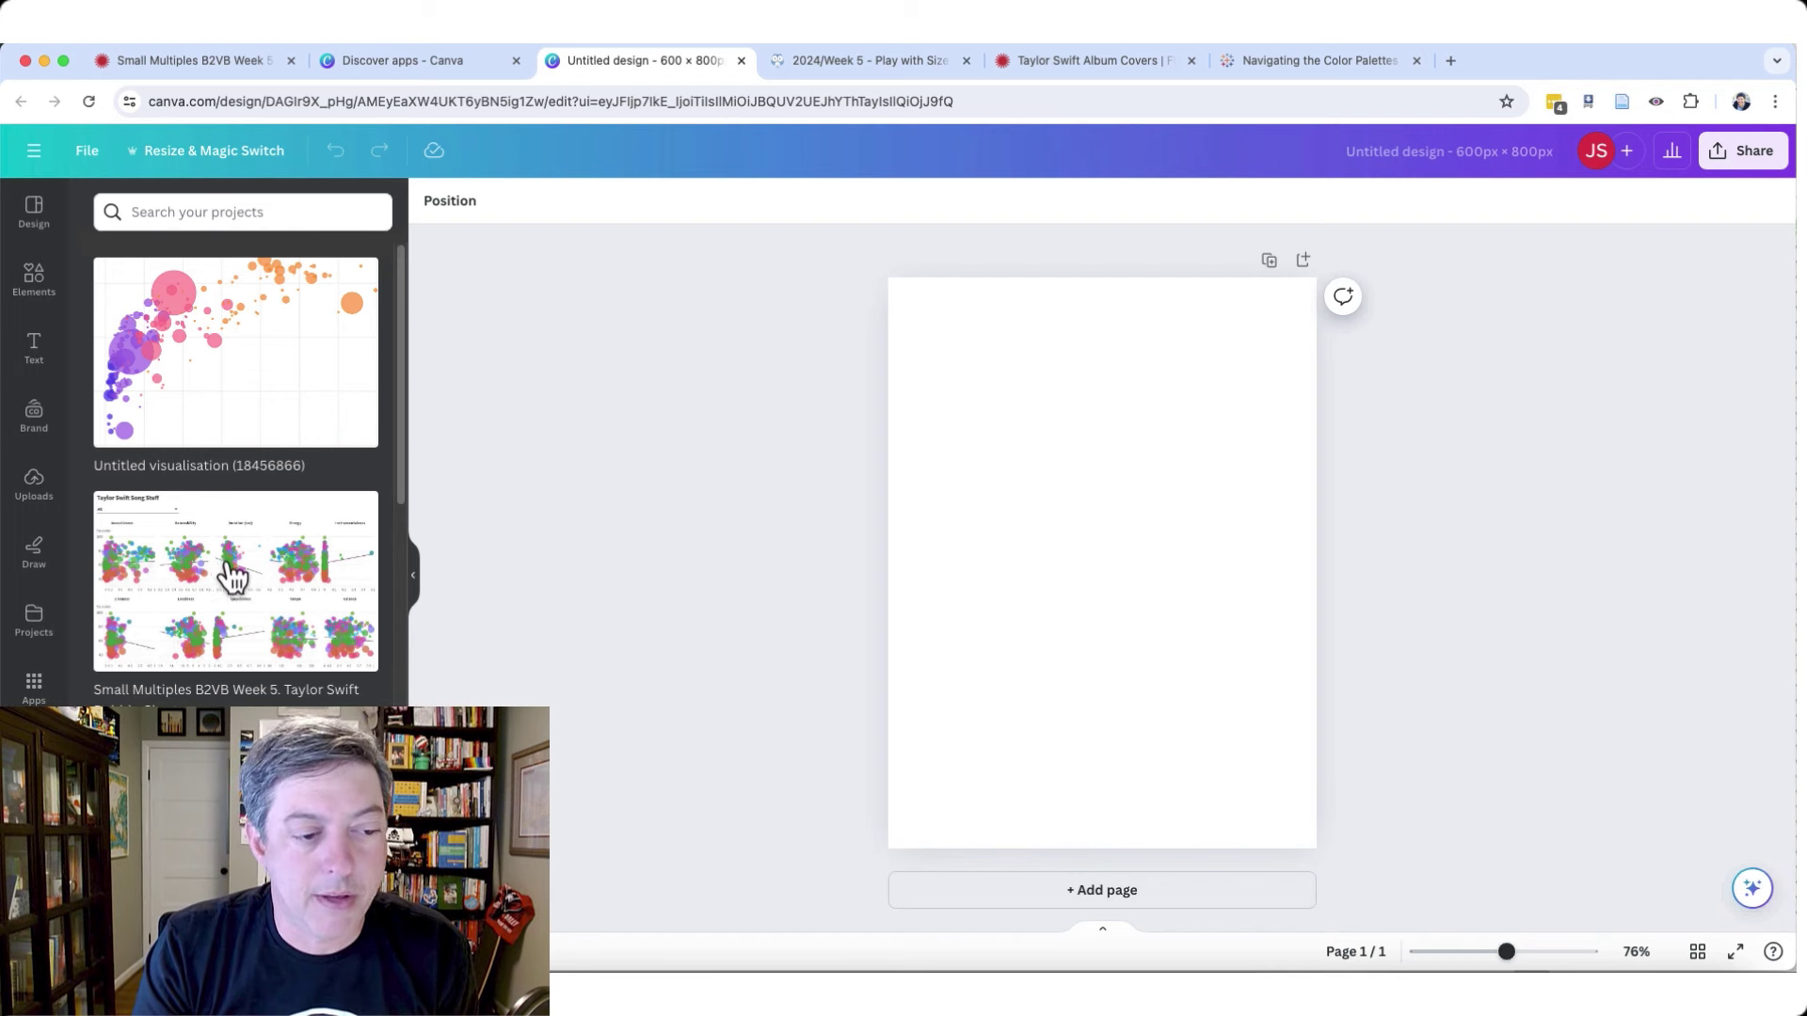
- Place the Small Multiples B2VB Week 5 Taylor Swift chart on the blank page and stretch it to fill the whole page
{"action": "left_click_drag", "start_coordinate": [233, 574], "coordinate": [969, 512]}
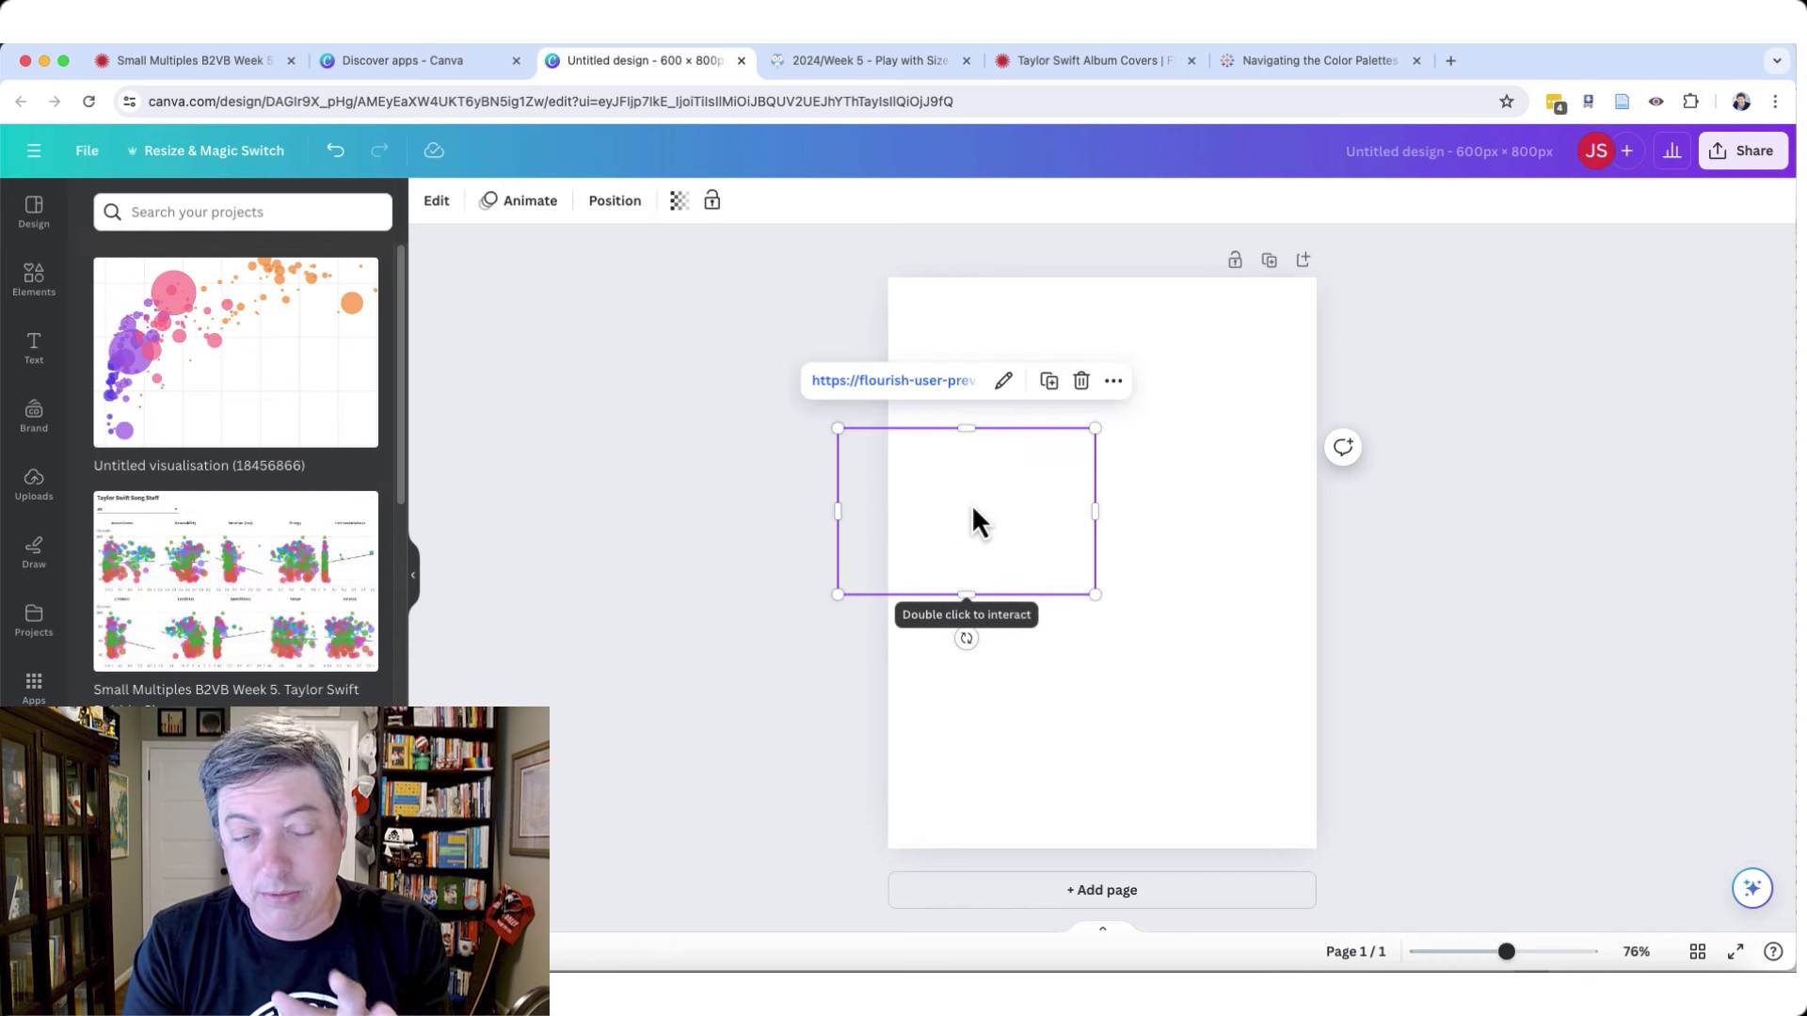
{"action": "left_click_drag", "start_coordinate": [1000, 508], "coordinate": [1049, 351]}
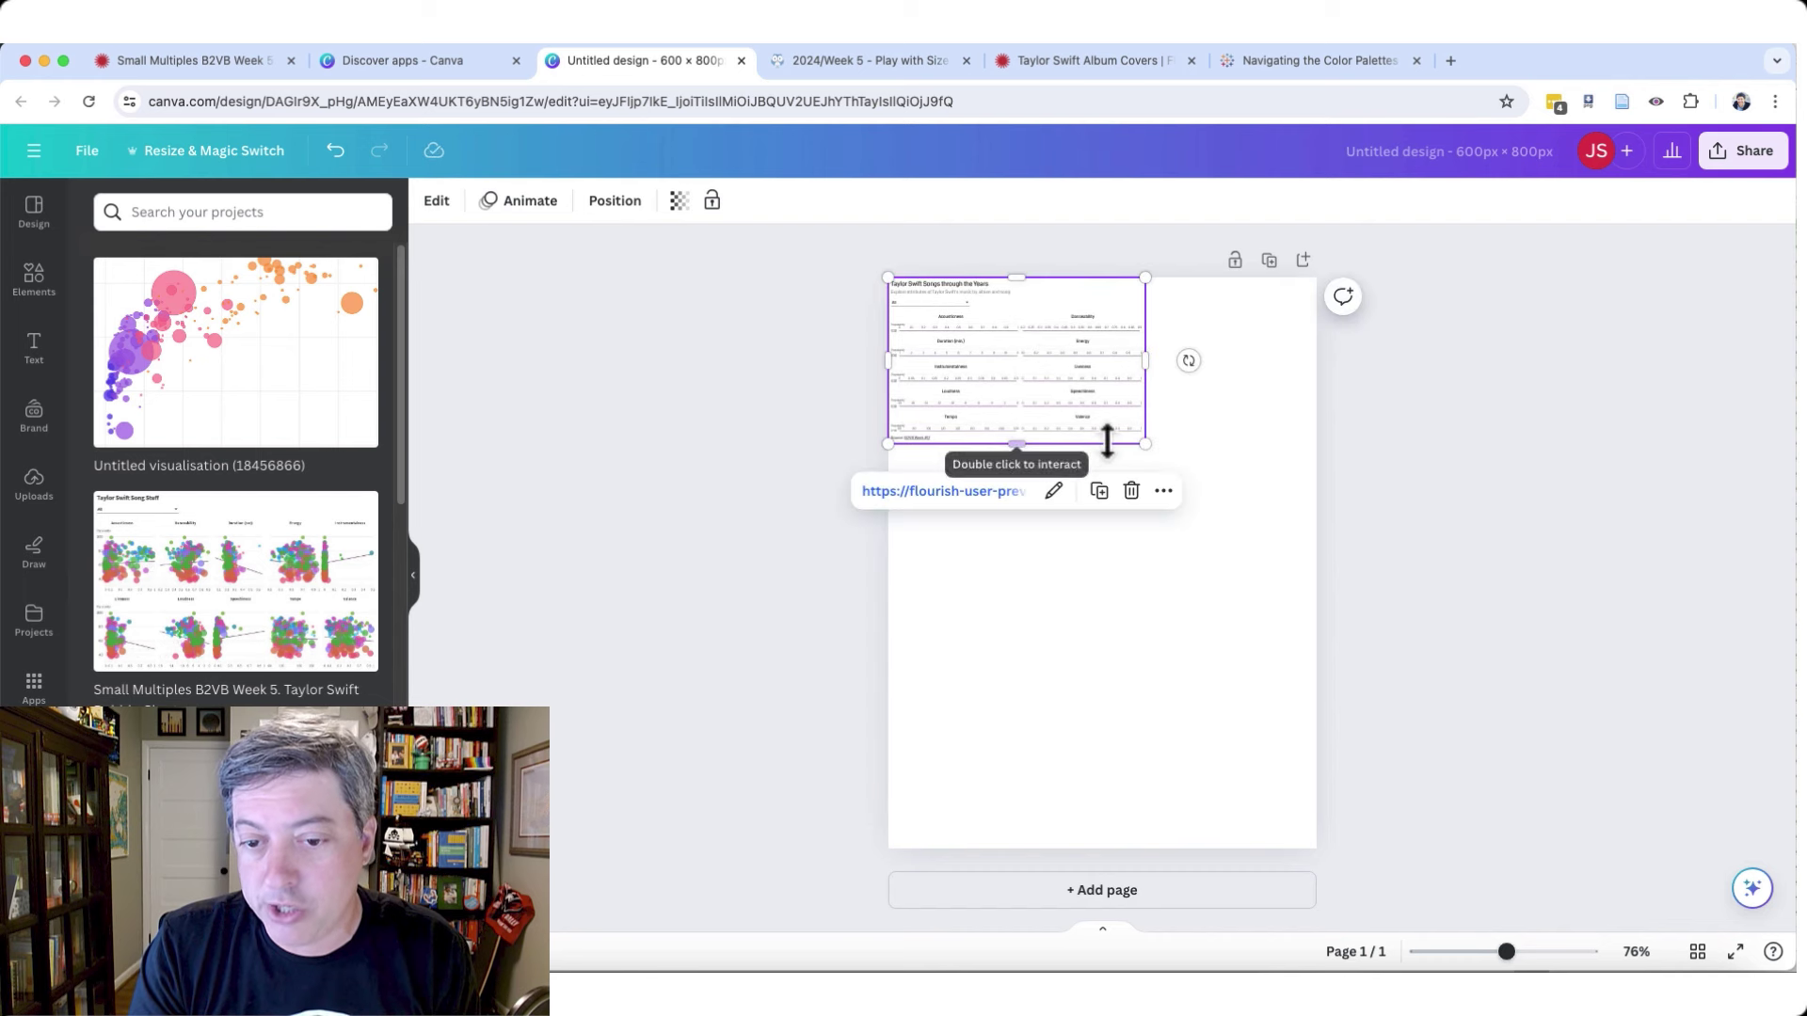
{"action": "left_click_drag", "start_coordinate": [1020, 442], "coordinate": [1020, 847]}
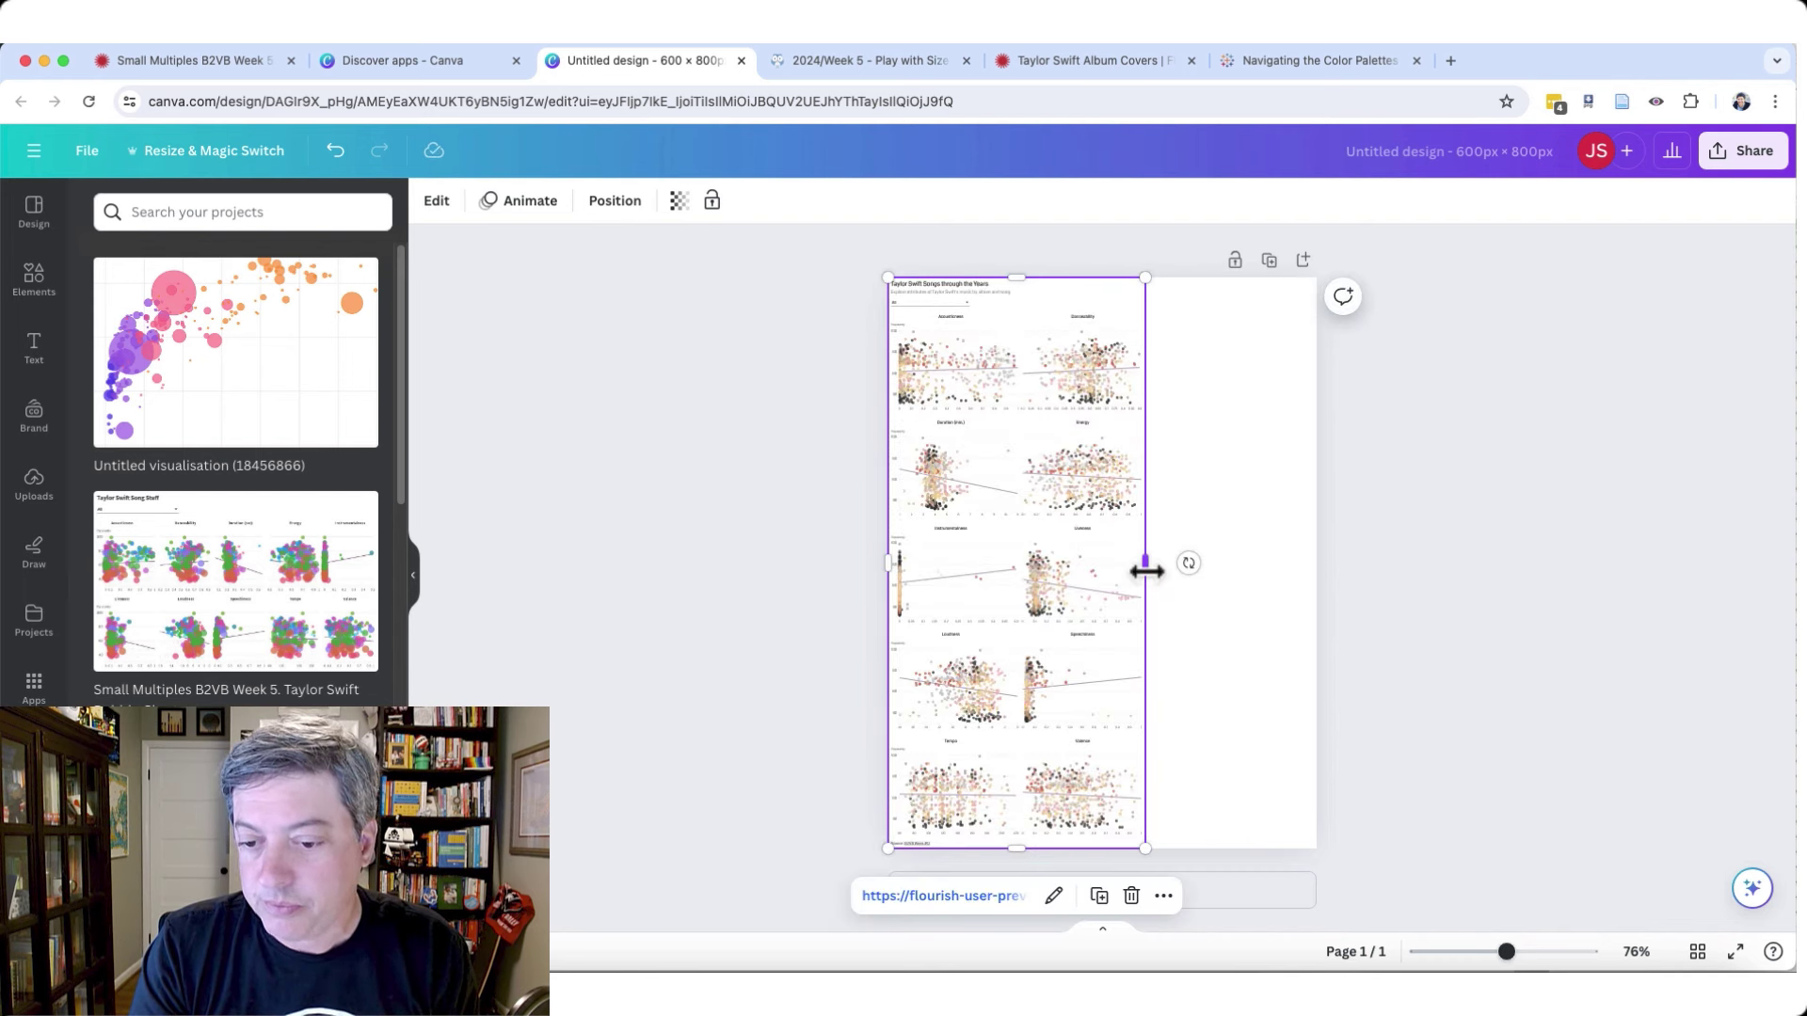
{"action": "left_click_drag", "start_coordinate": [1146, 572], "coordinate": [1316, 568]}
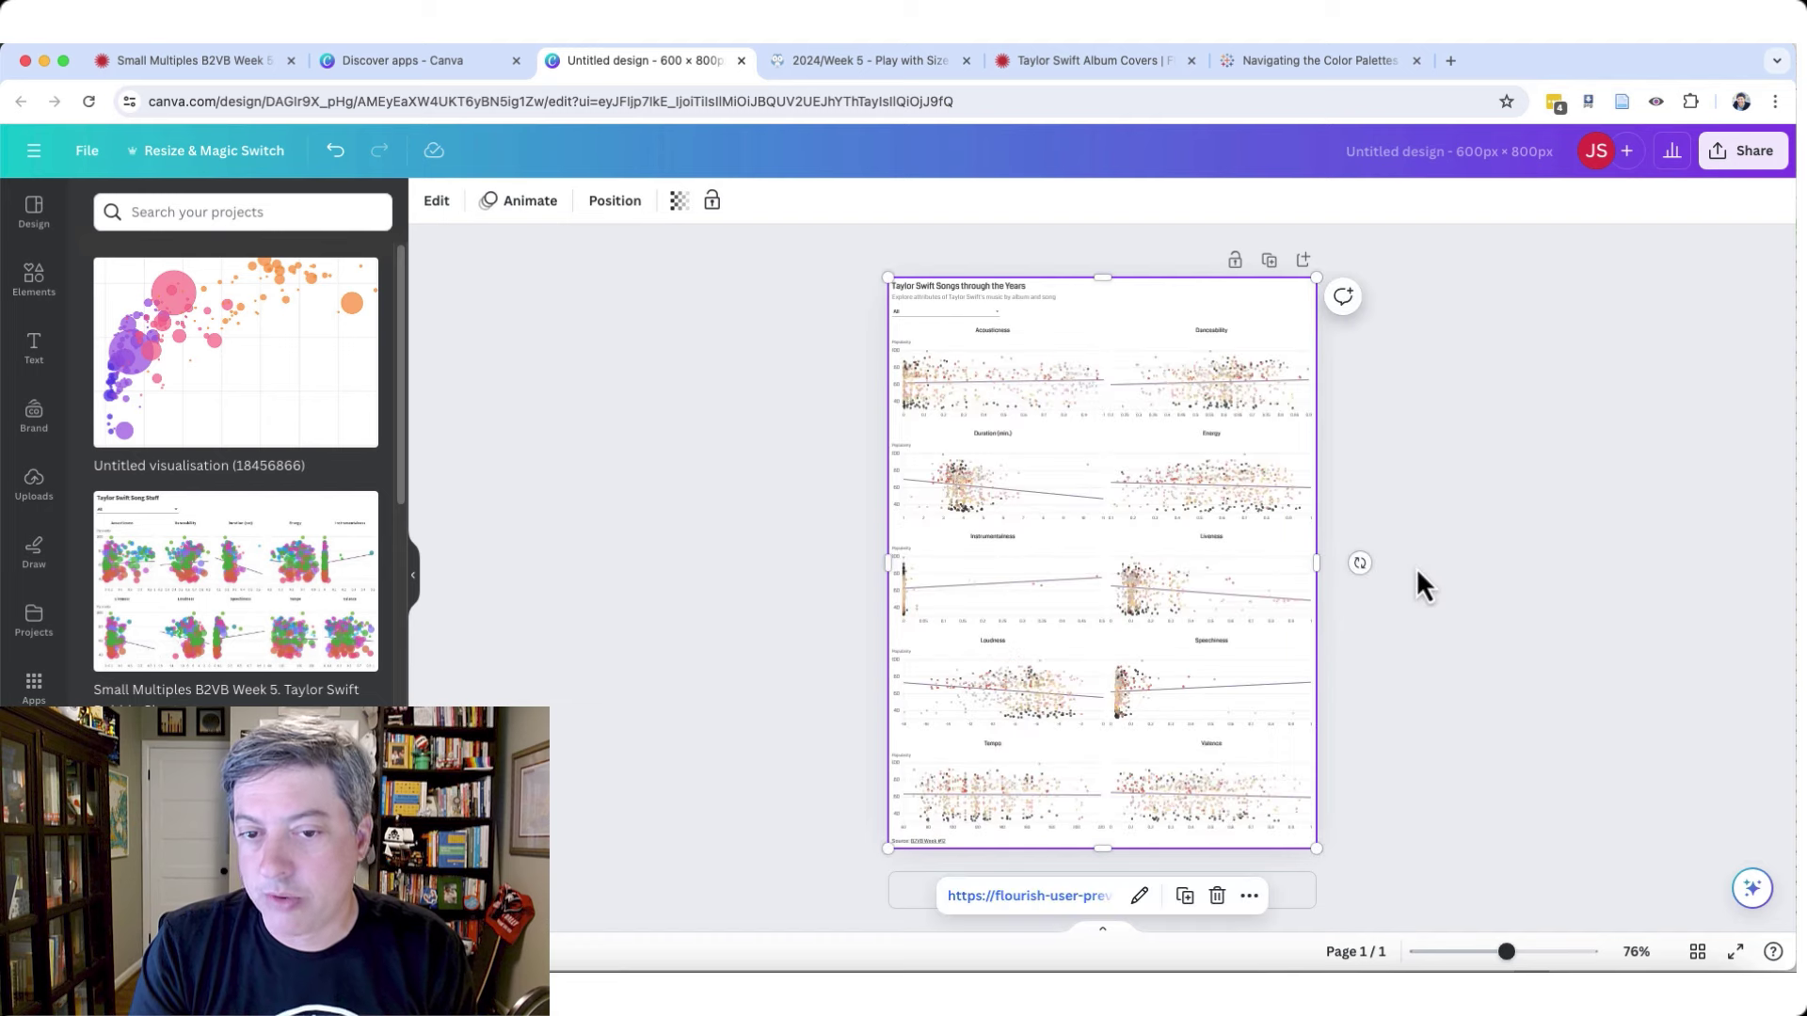
{"action": "left_click", "coordinate": [1419, 572]}
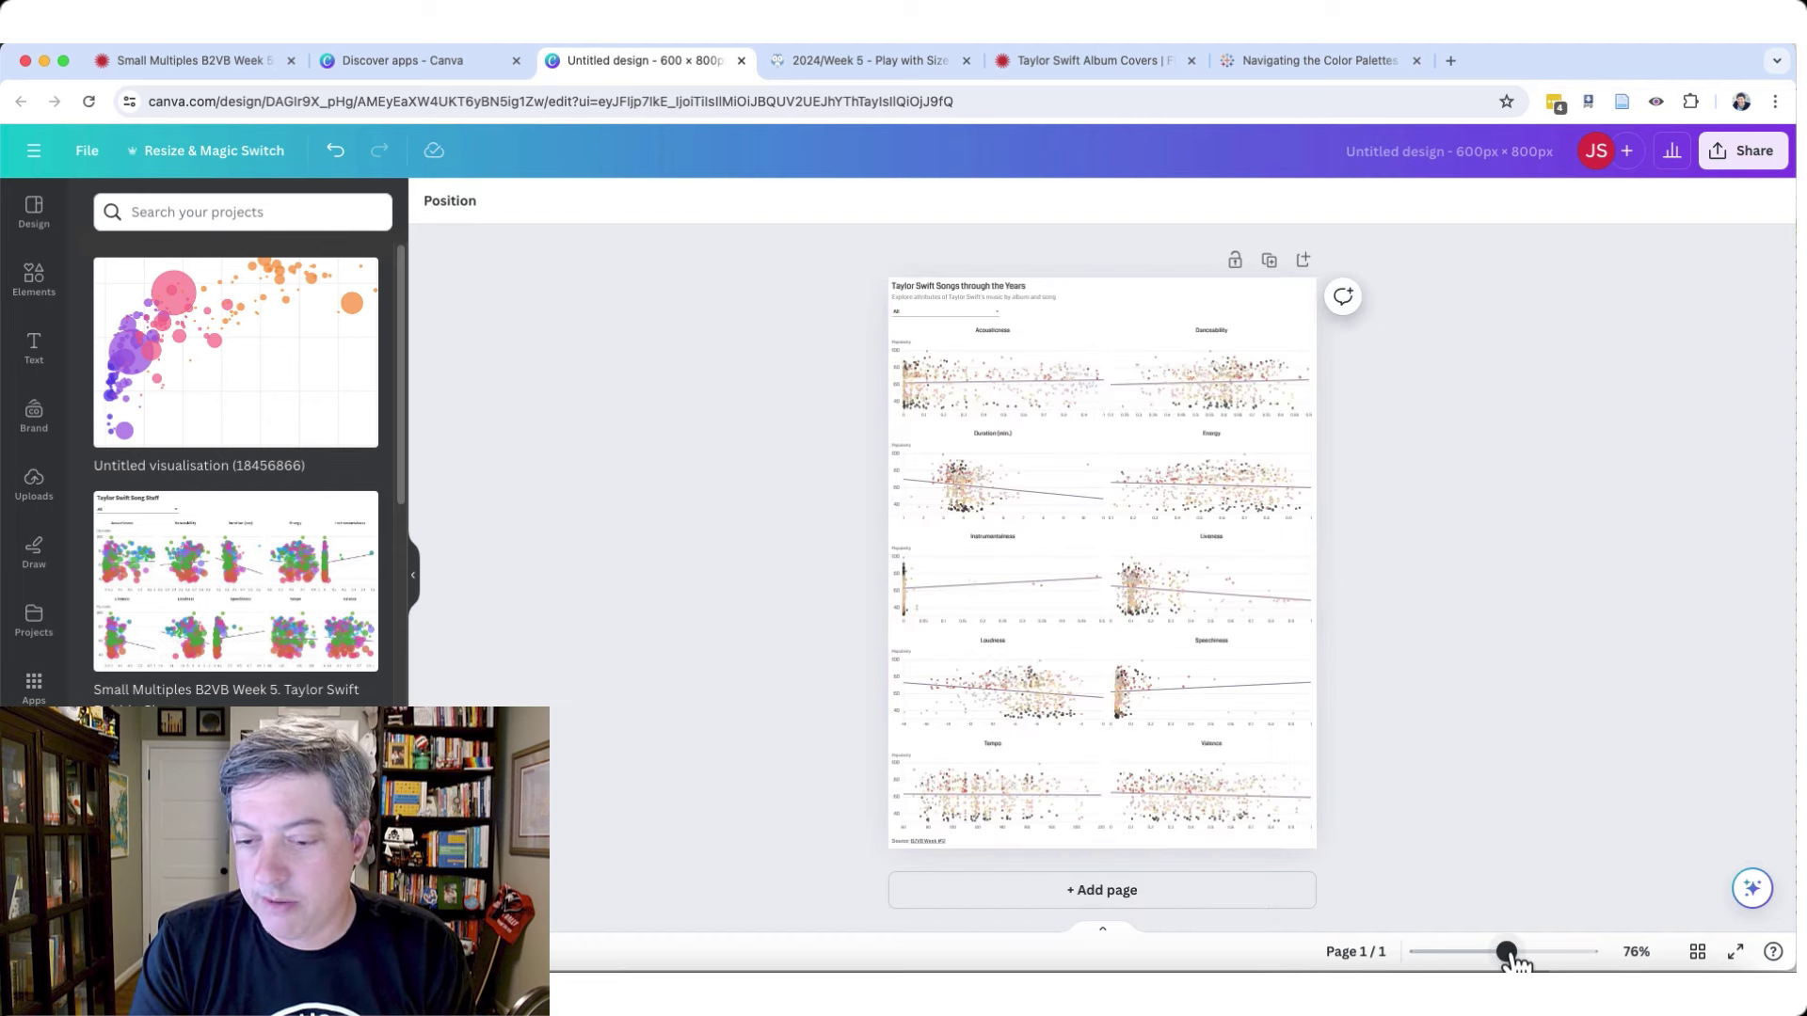
- Enlarge the page view to 142% and check the popups of folklore dots in the embedded Acousticness chart
{"action": "left_click_drag", "start_coordinate": [1510, 955], "coordinate": [1538, 955]}
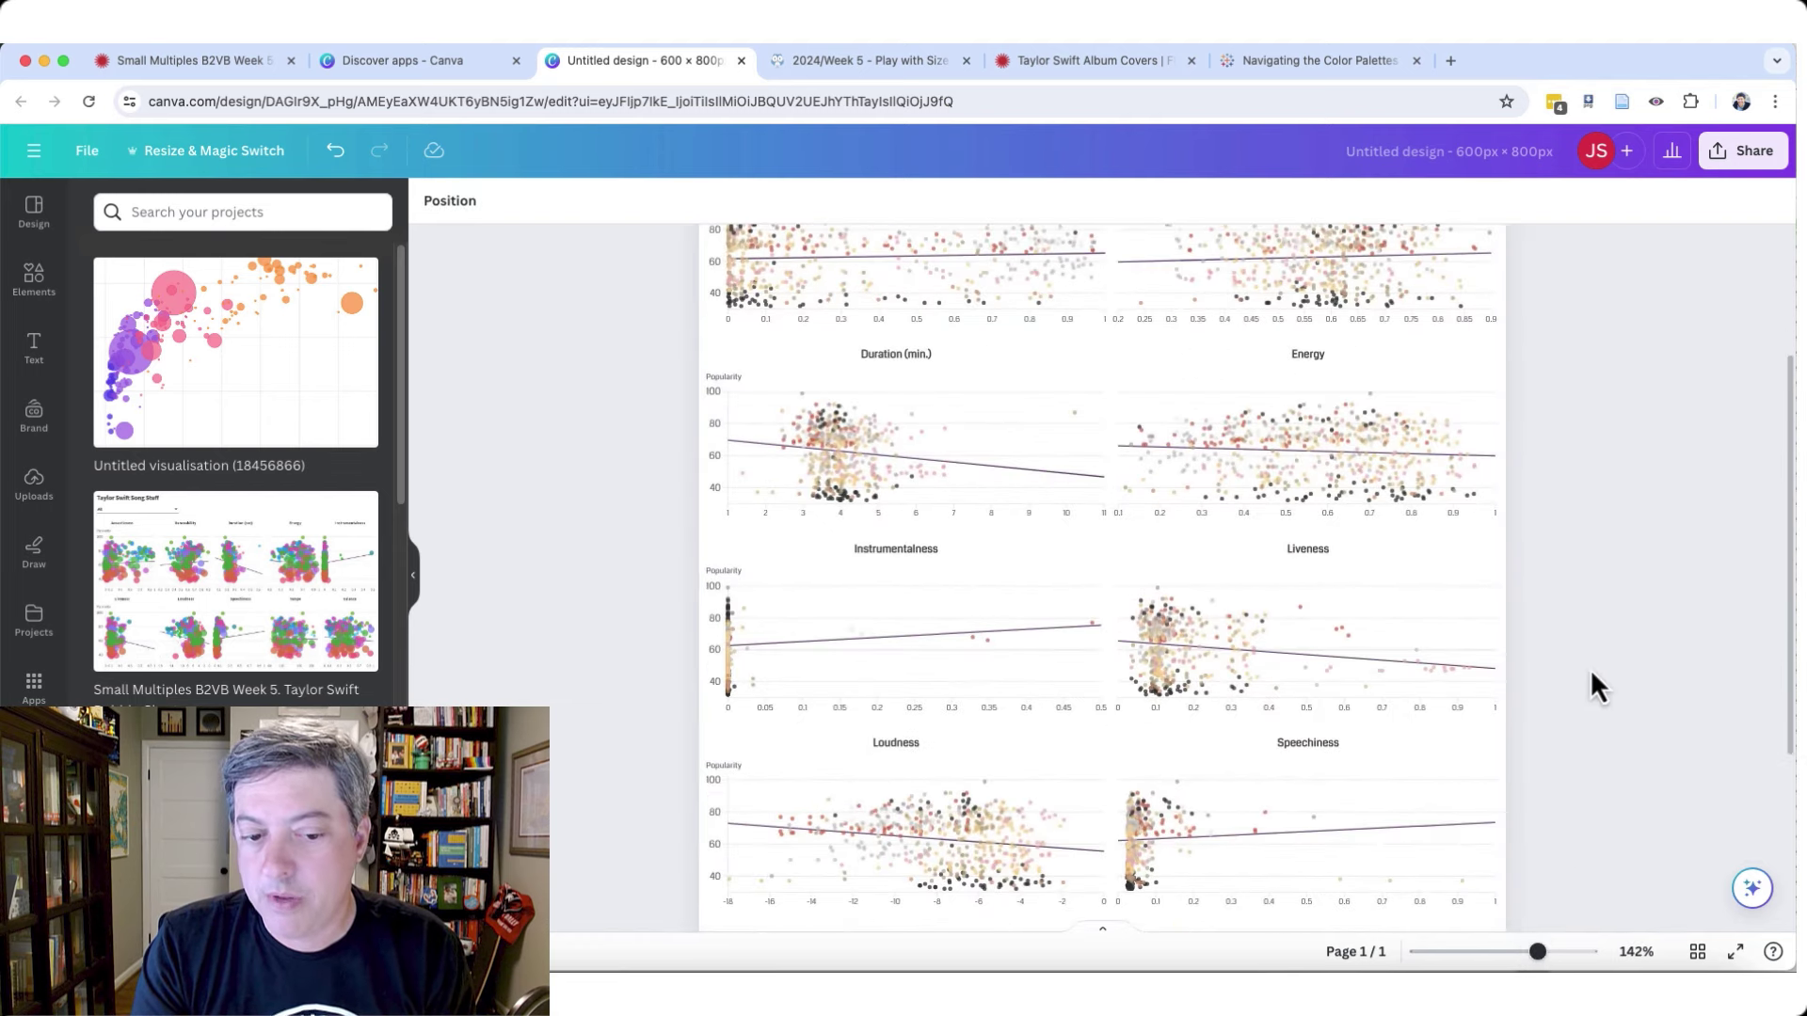
{"action": "scroll", "coordinate": [1571, 649], "scroll_direction": "up", "scroll_amount": 4}
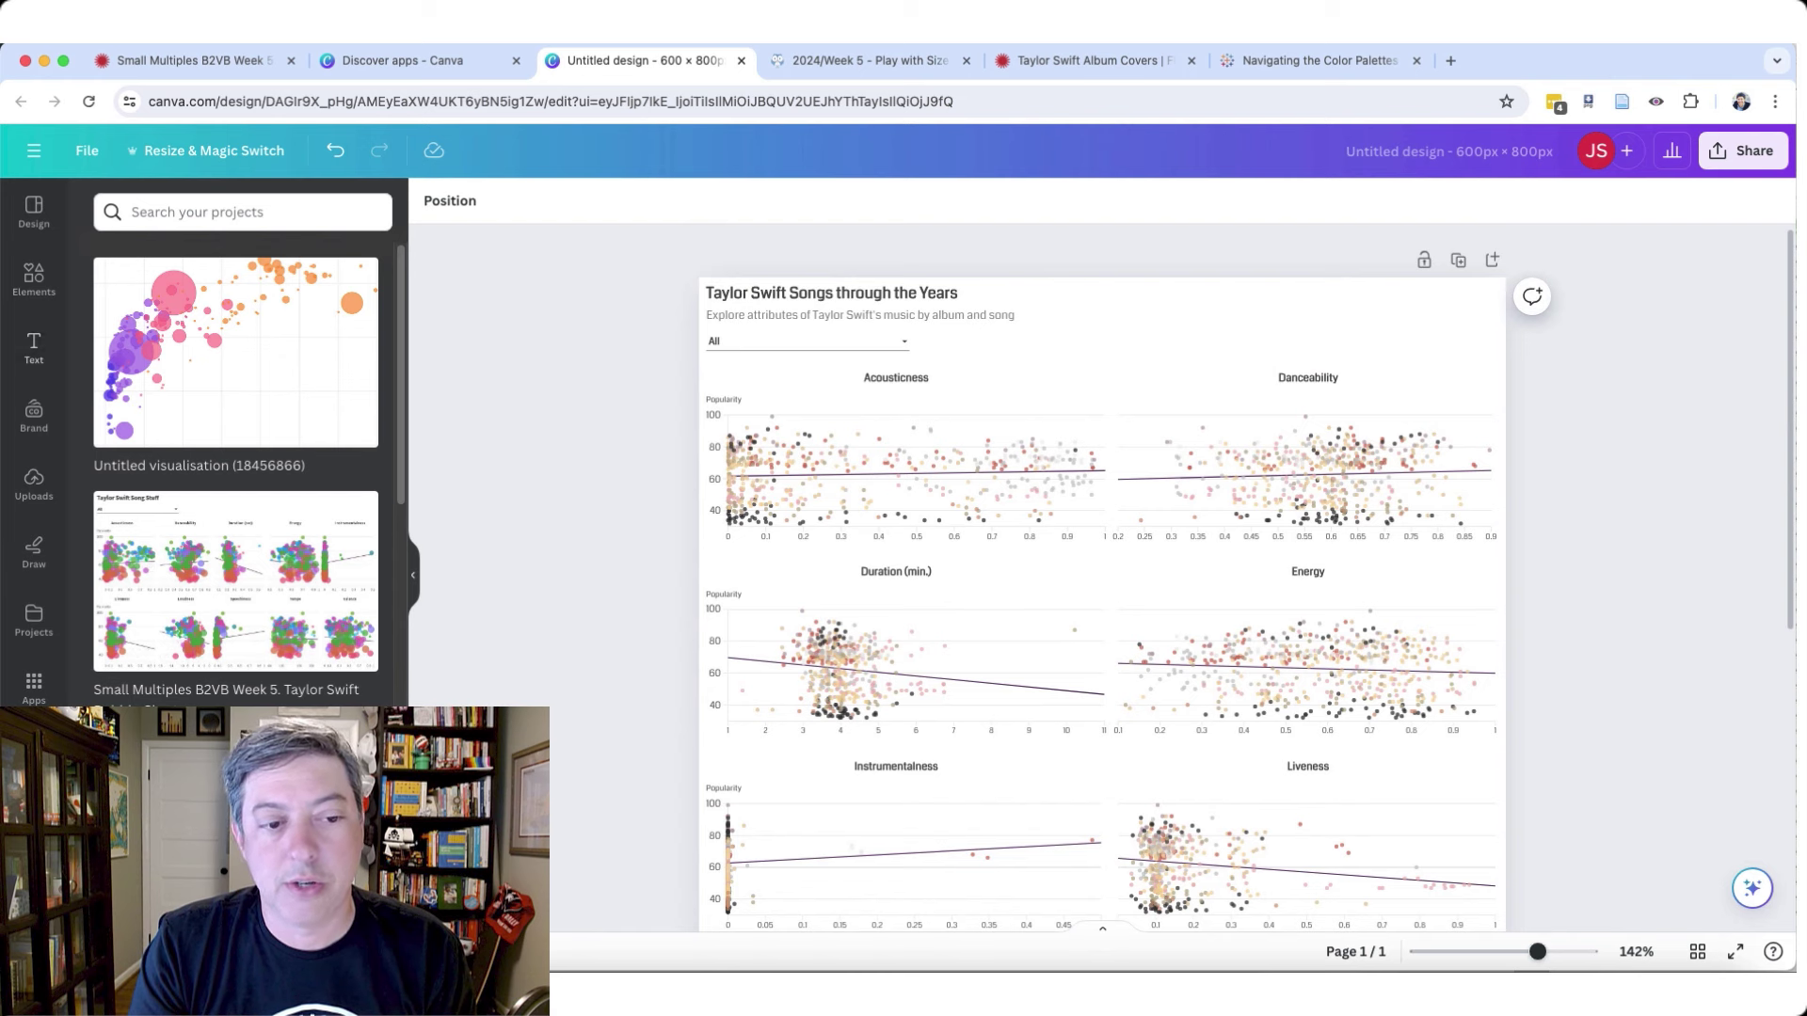
{"action": "left_click", "coordinate": [846, 511]}
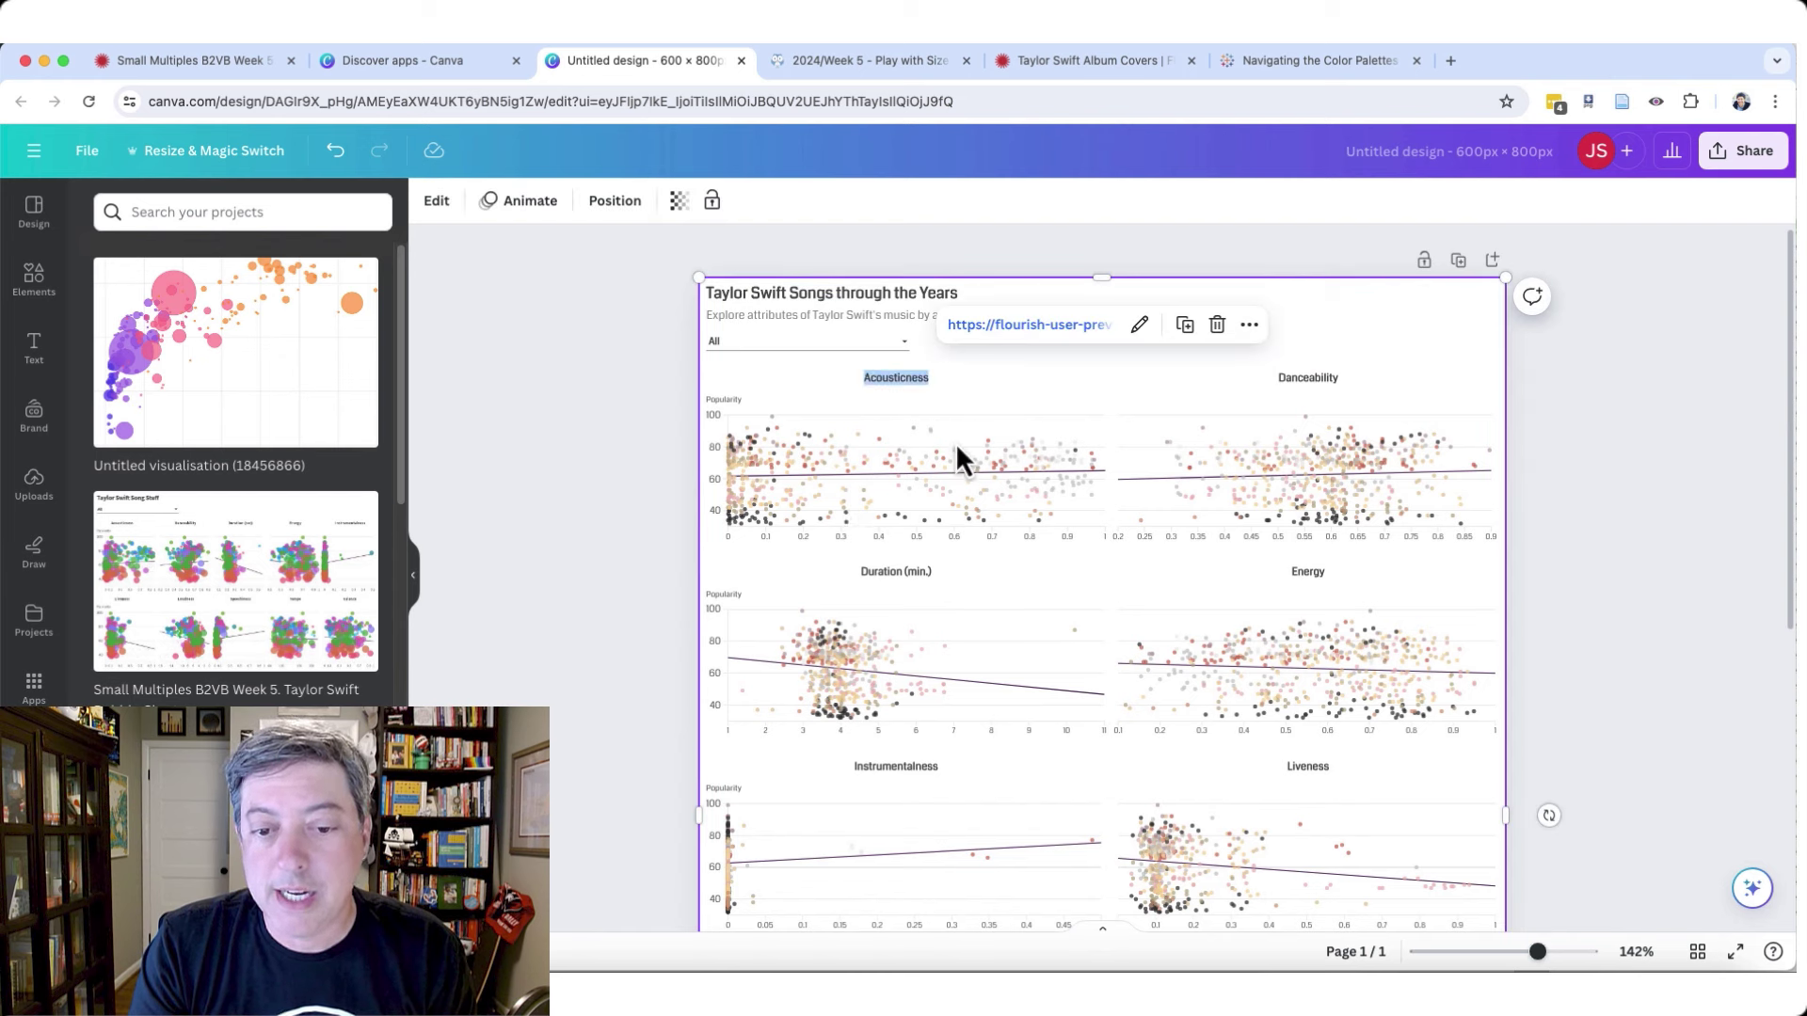
{"action": "mouse_move", "coordinate": [954, 457]}
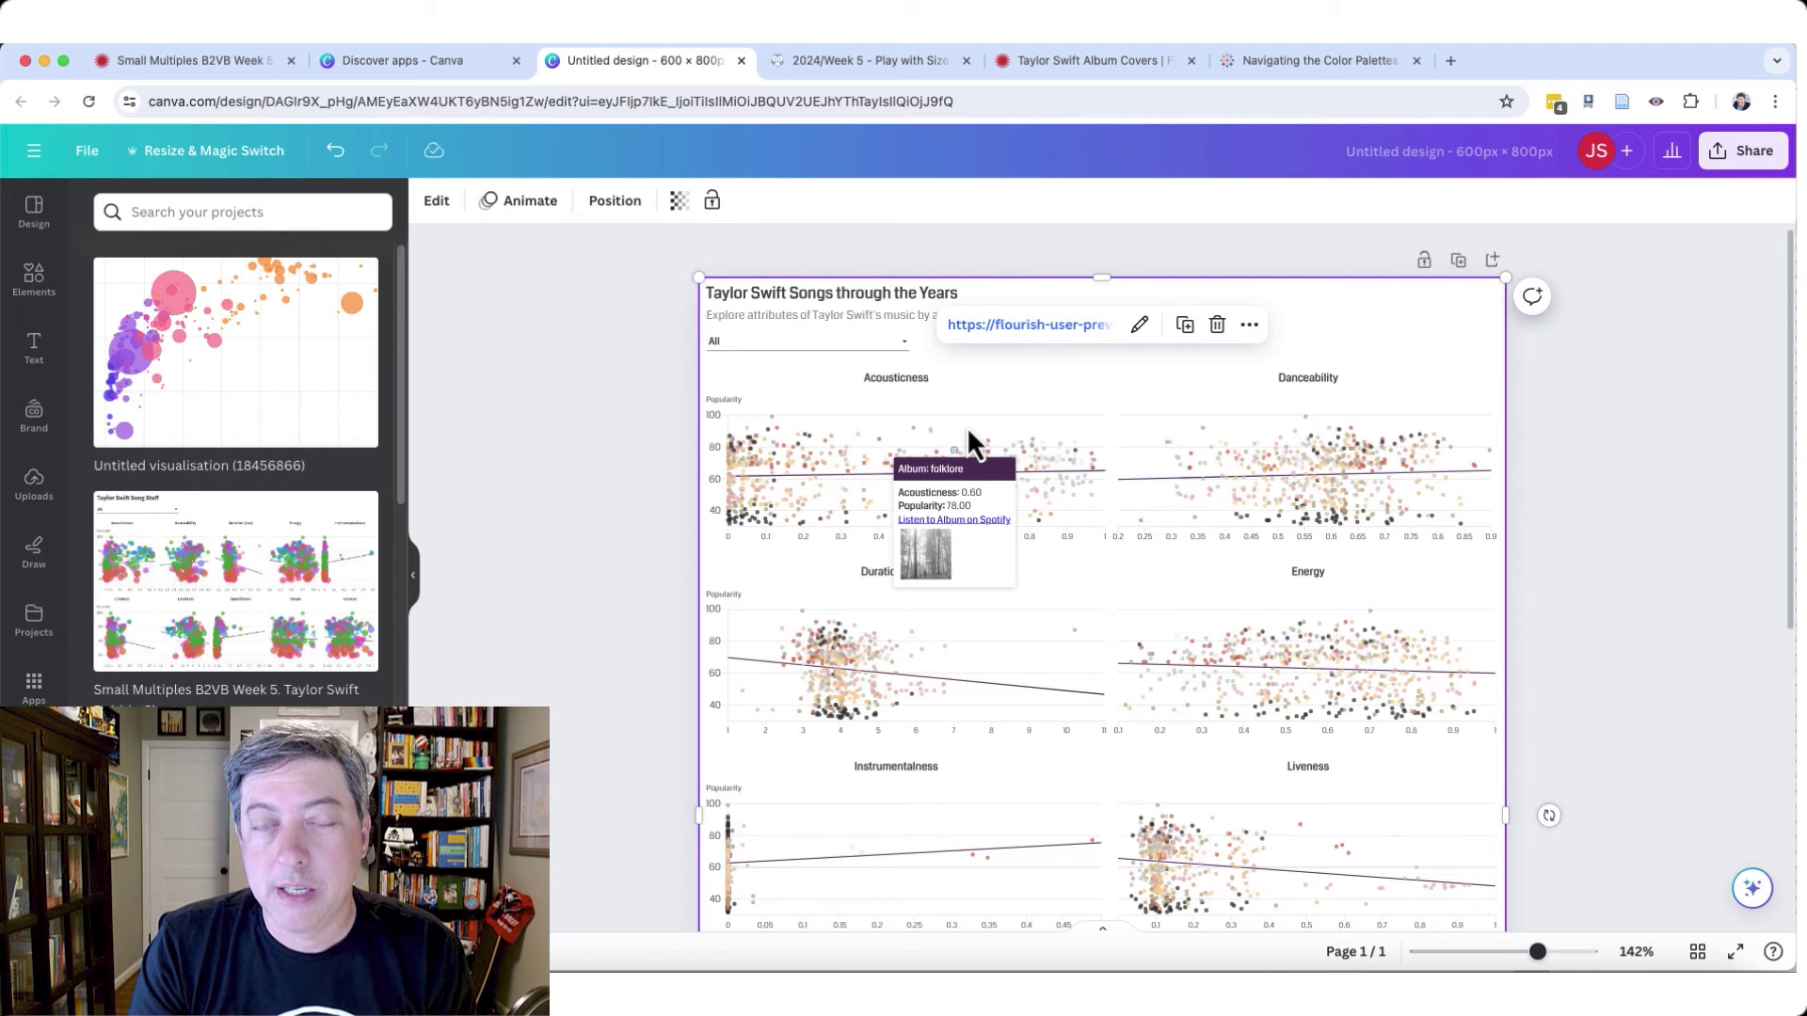
{"action": "mouse_move", "coordinate": [1047, 450]}
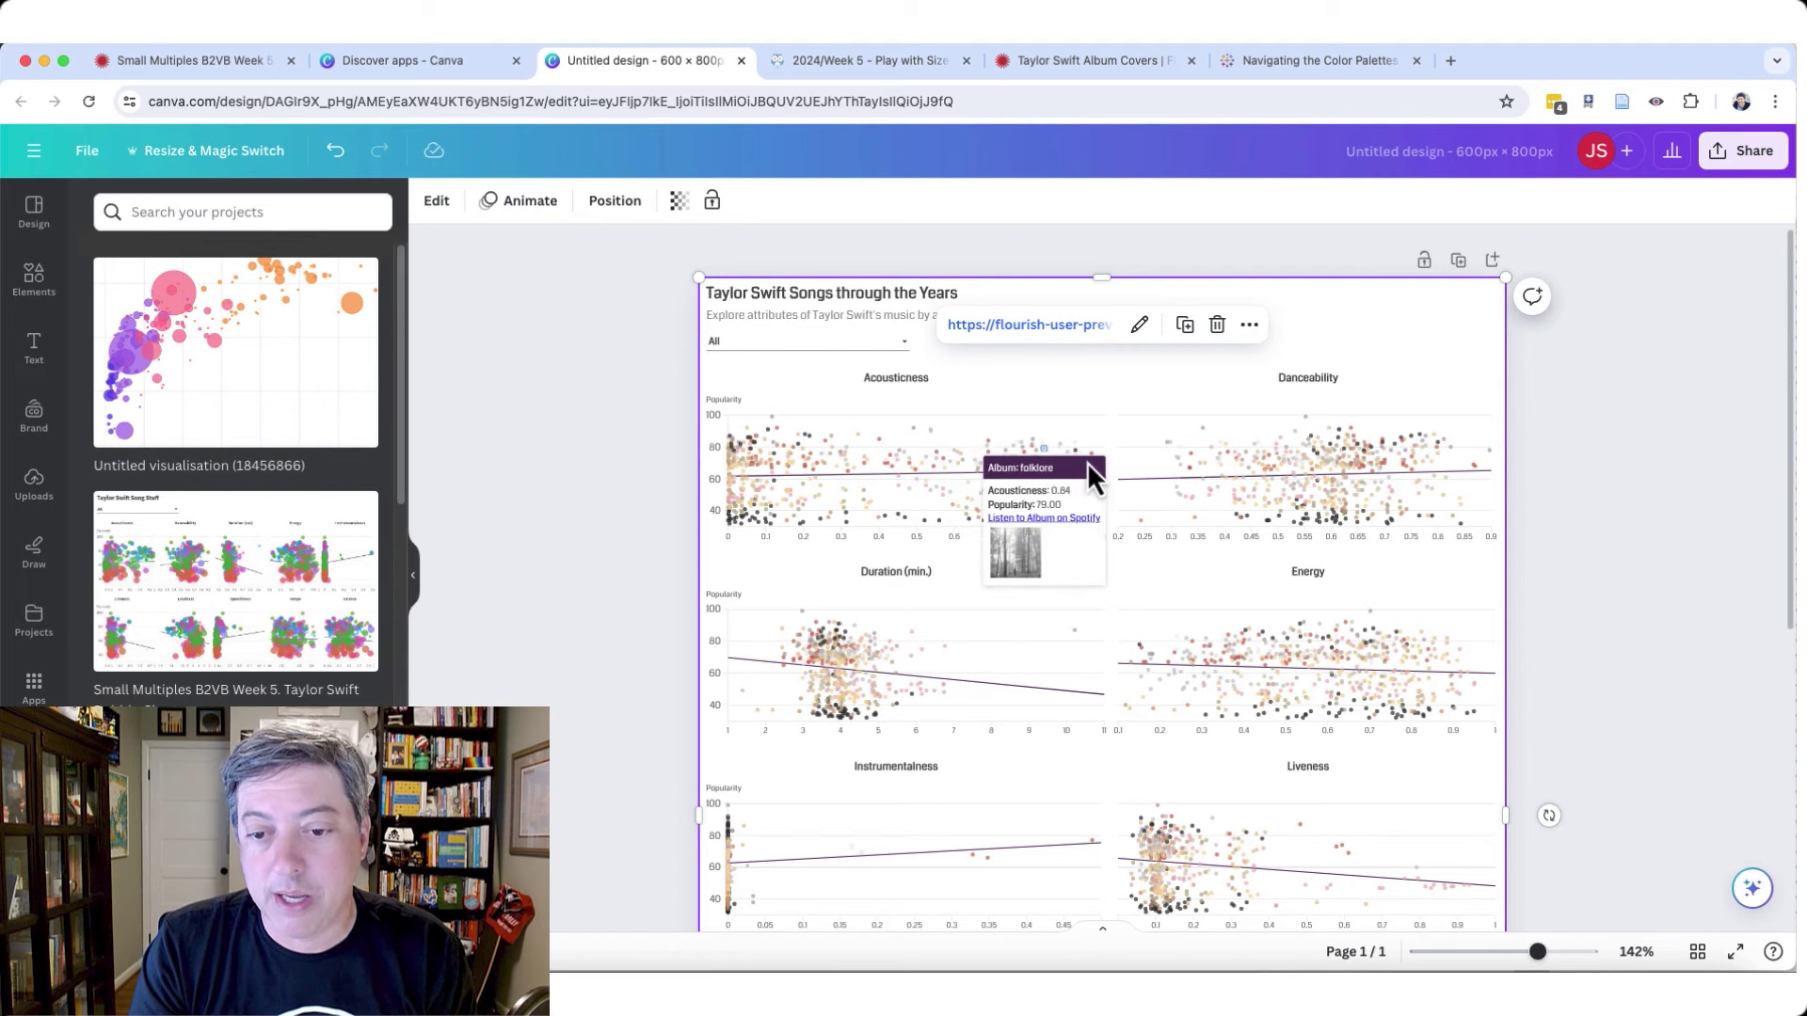
- Test the embedded chart's album filter with 1989 (Taylor's Version) [Deluxe] and reset it to All
{"action": "left_click", "coordinate": [876, 343]}
{"action": "key", "text": "Escape"}
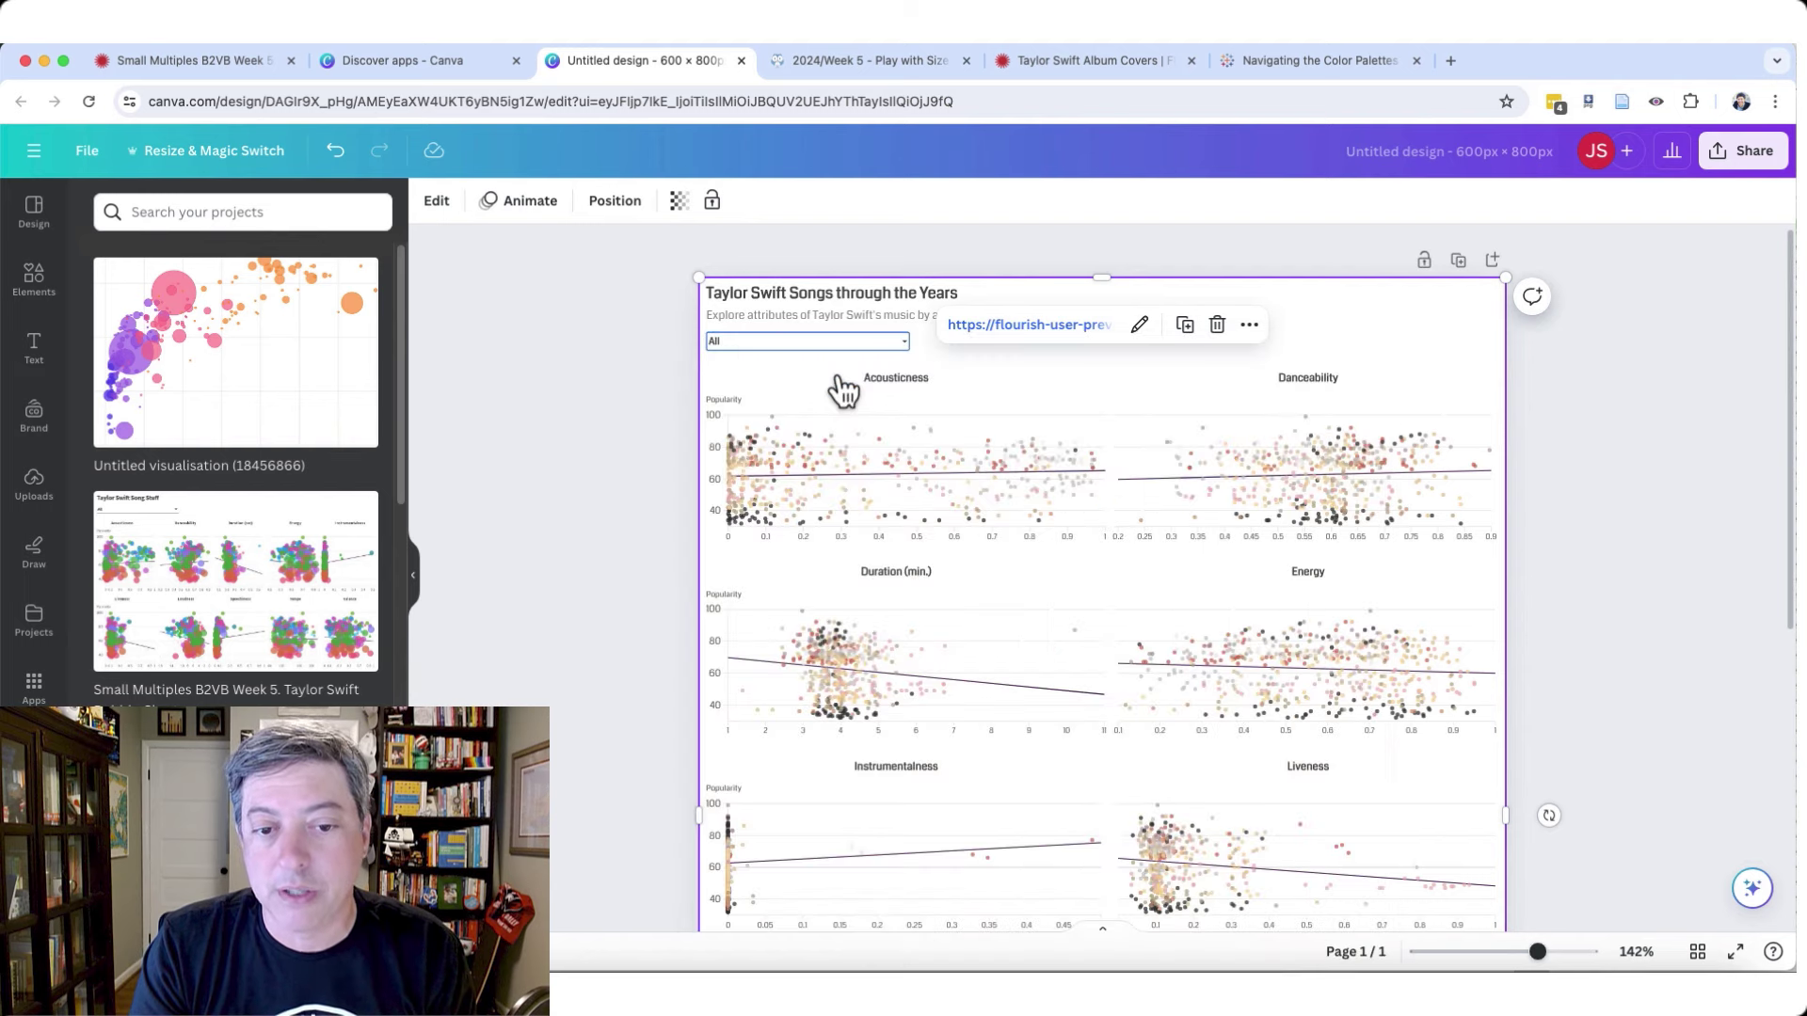
{"action": "key", "text": "Down"}
{"action": "left_click", "coordinate": [841, 347]}
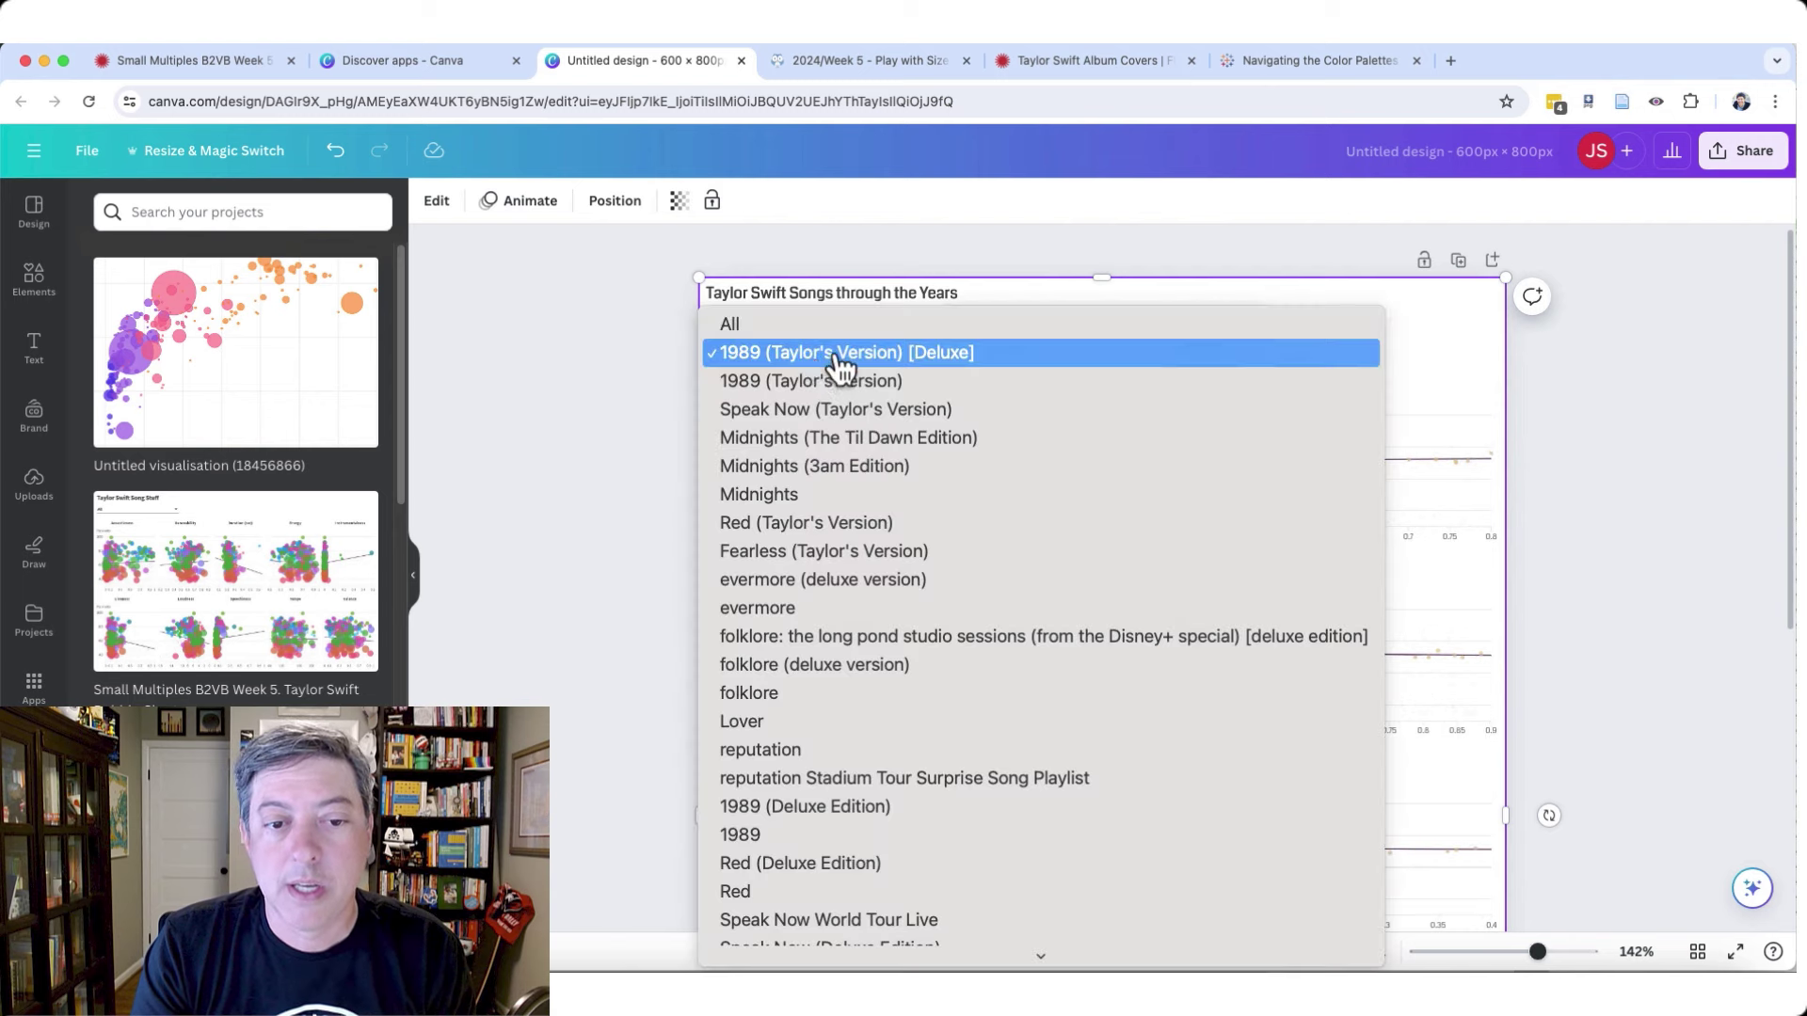
{"action": "left_click", "coordinate": [795, 326]}
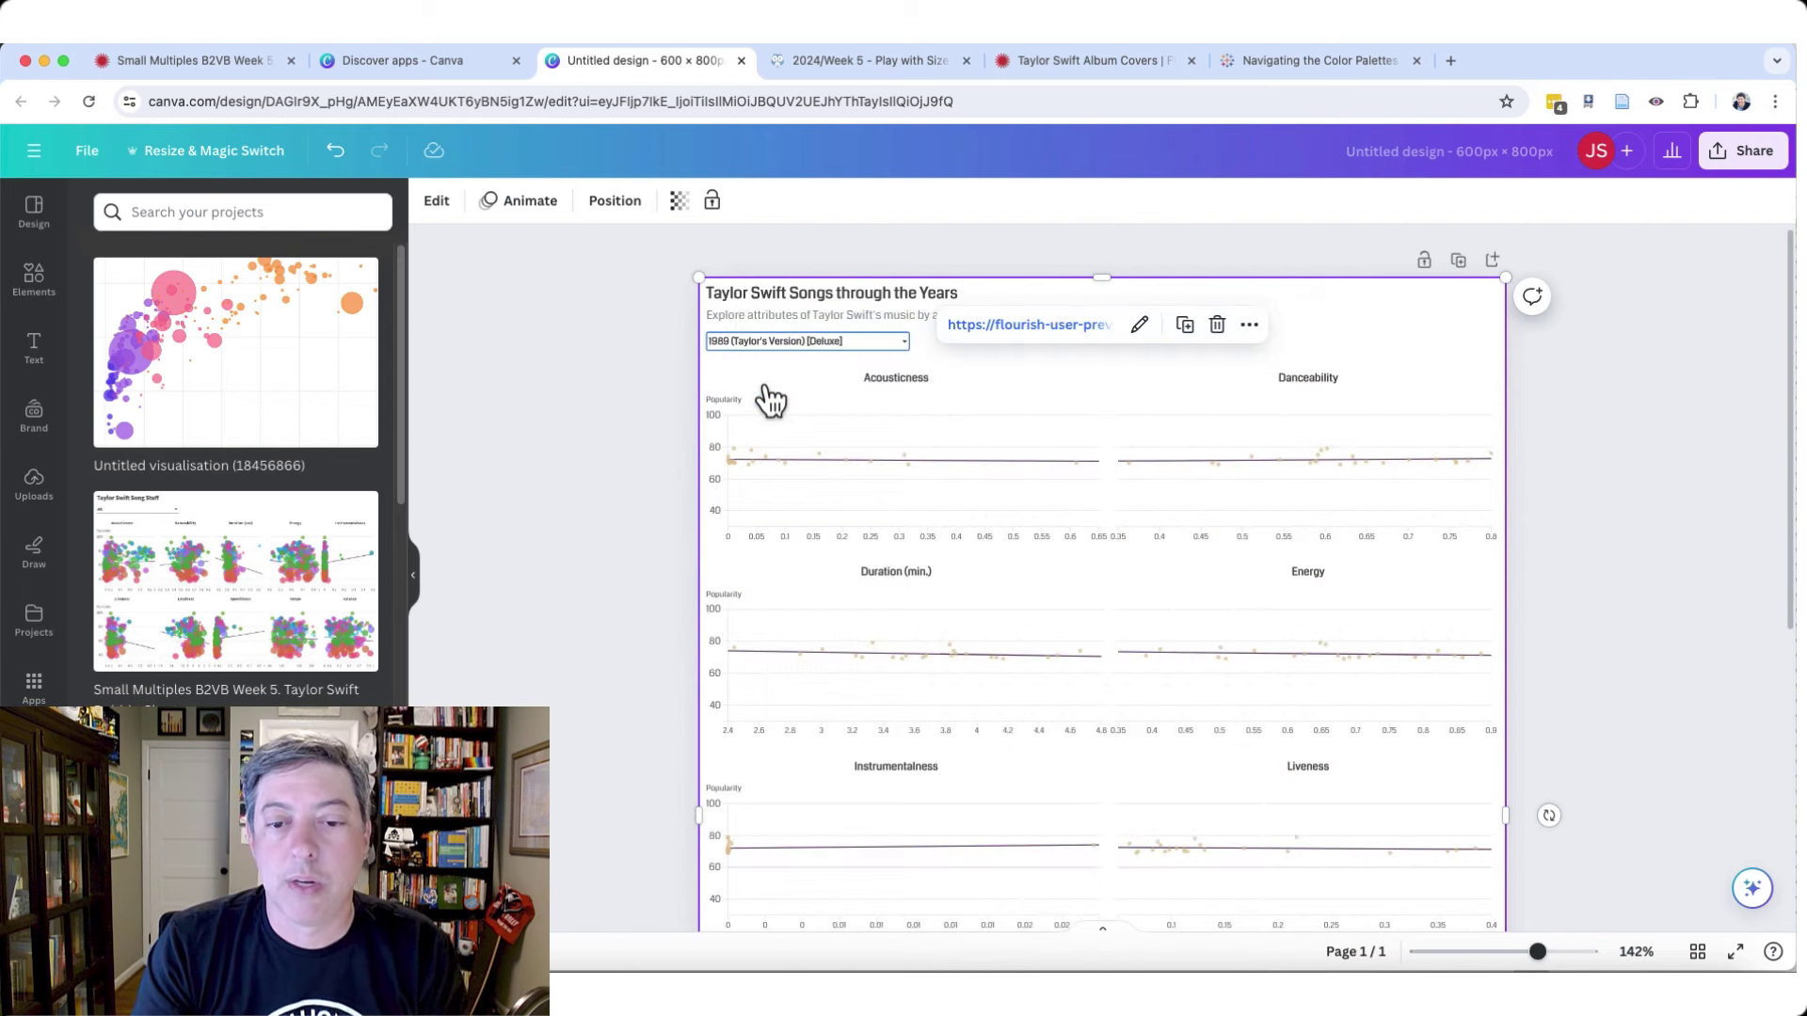
{"action": "left_click", "coordinate": [591, 387]}
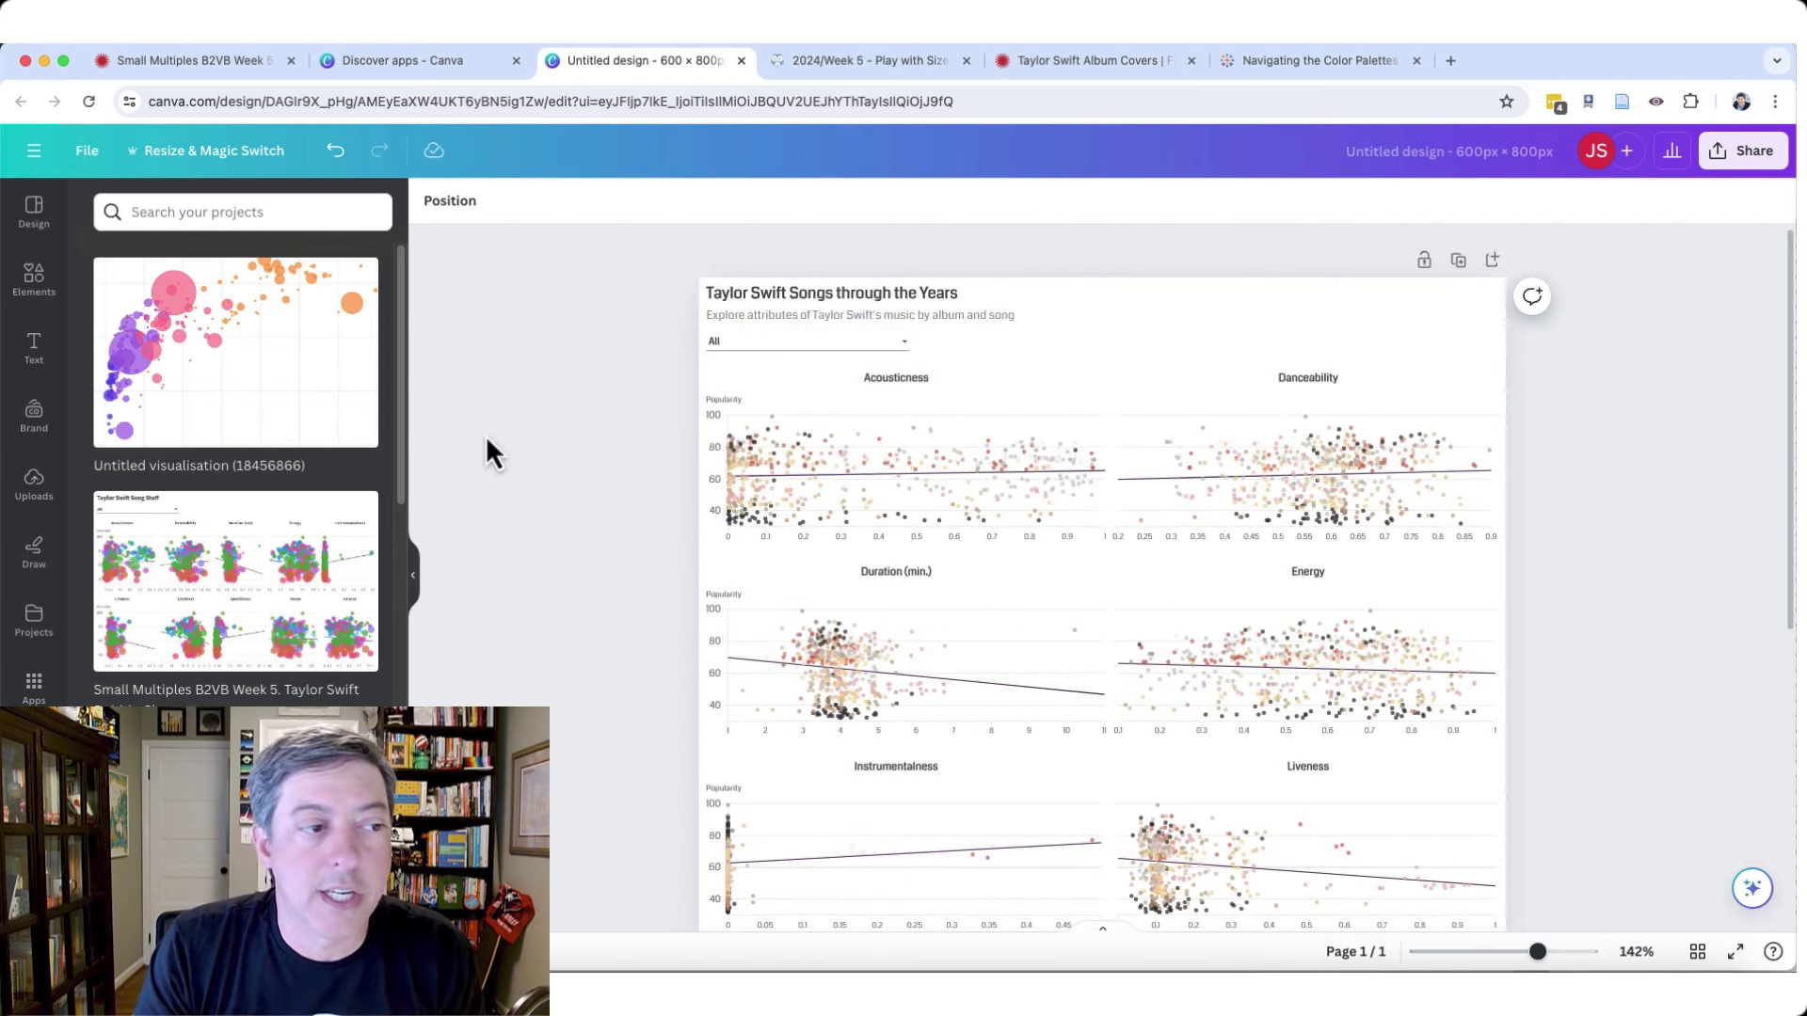
- Add a body text box to the design and copy the acousticness definition from the 2024/Week 5 - Play with Size dataset page
{"action": "left_click", "coordinate": [34, 353]}
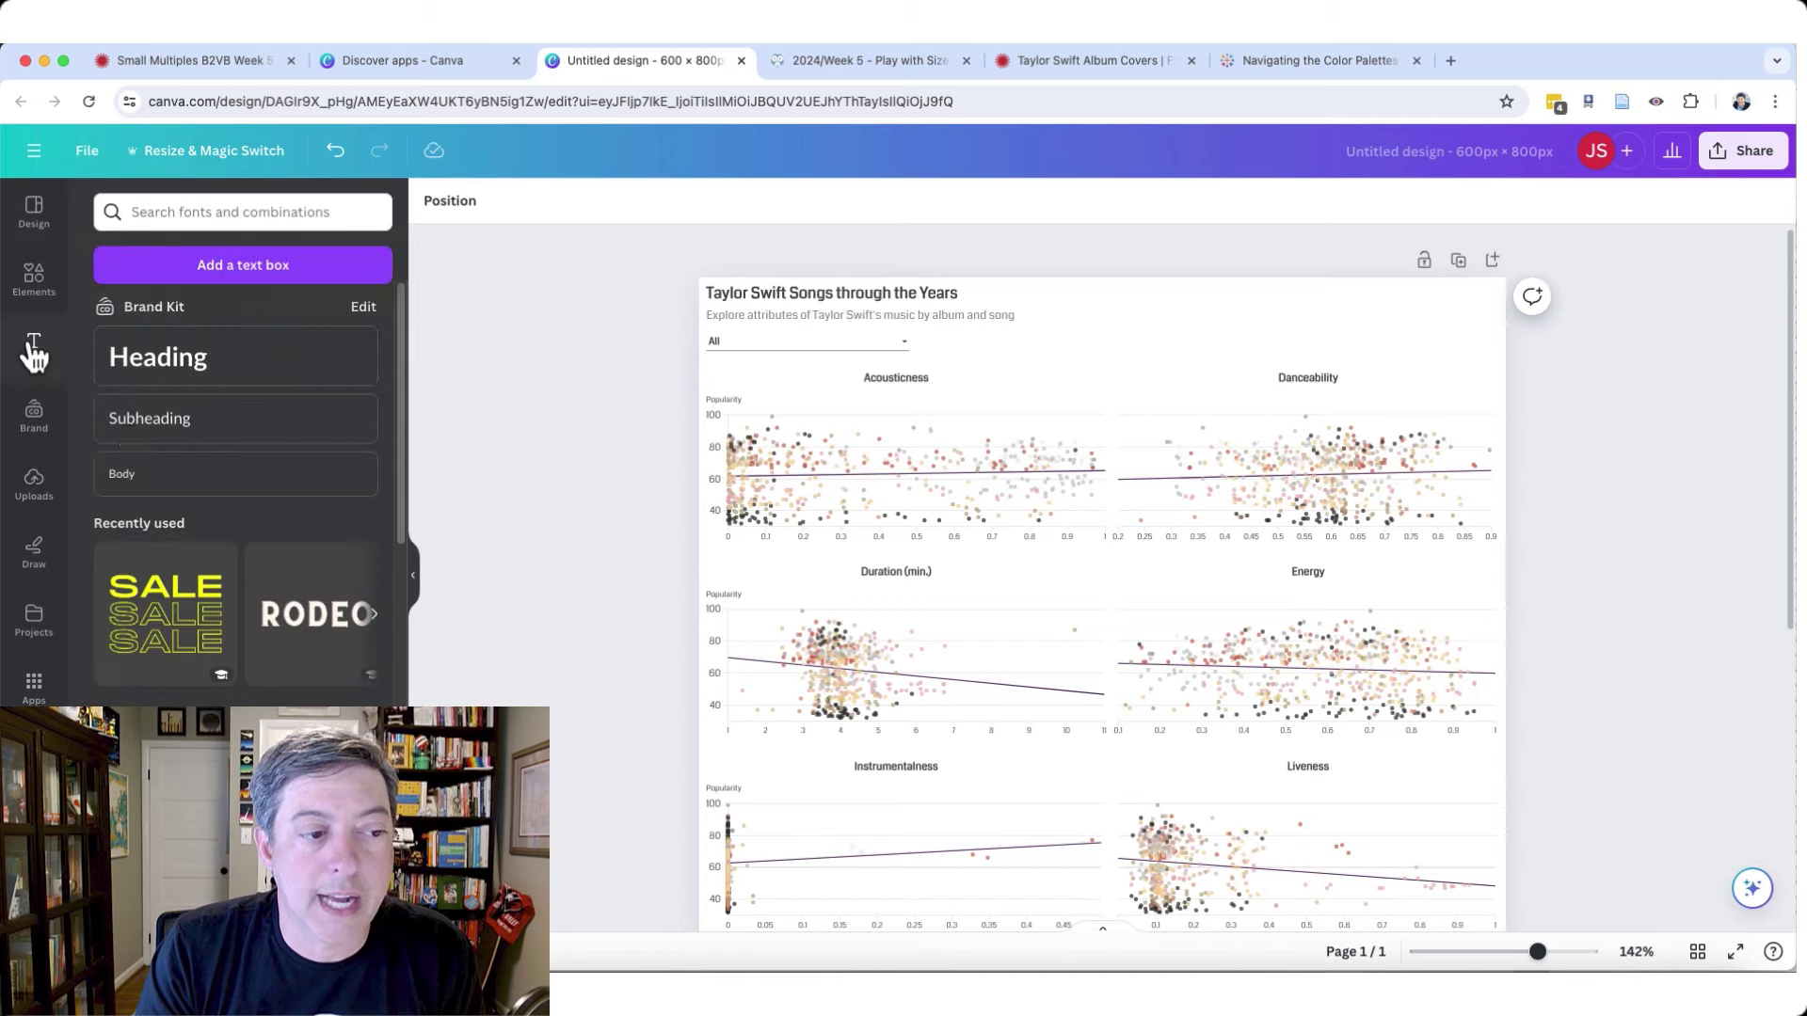
{"action": "left_click", "coordinate": [161, 476]}
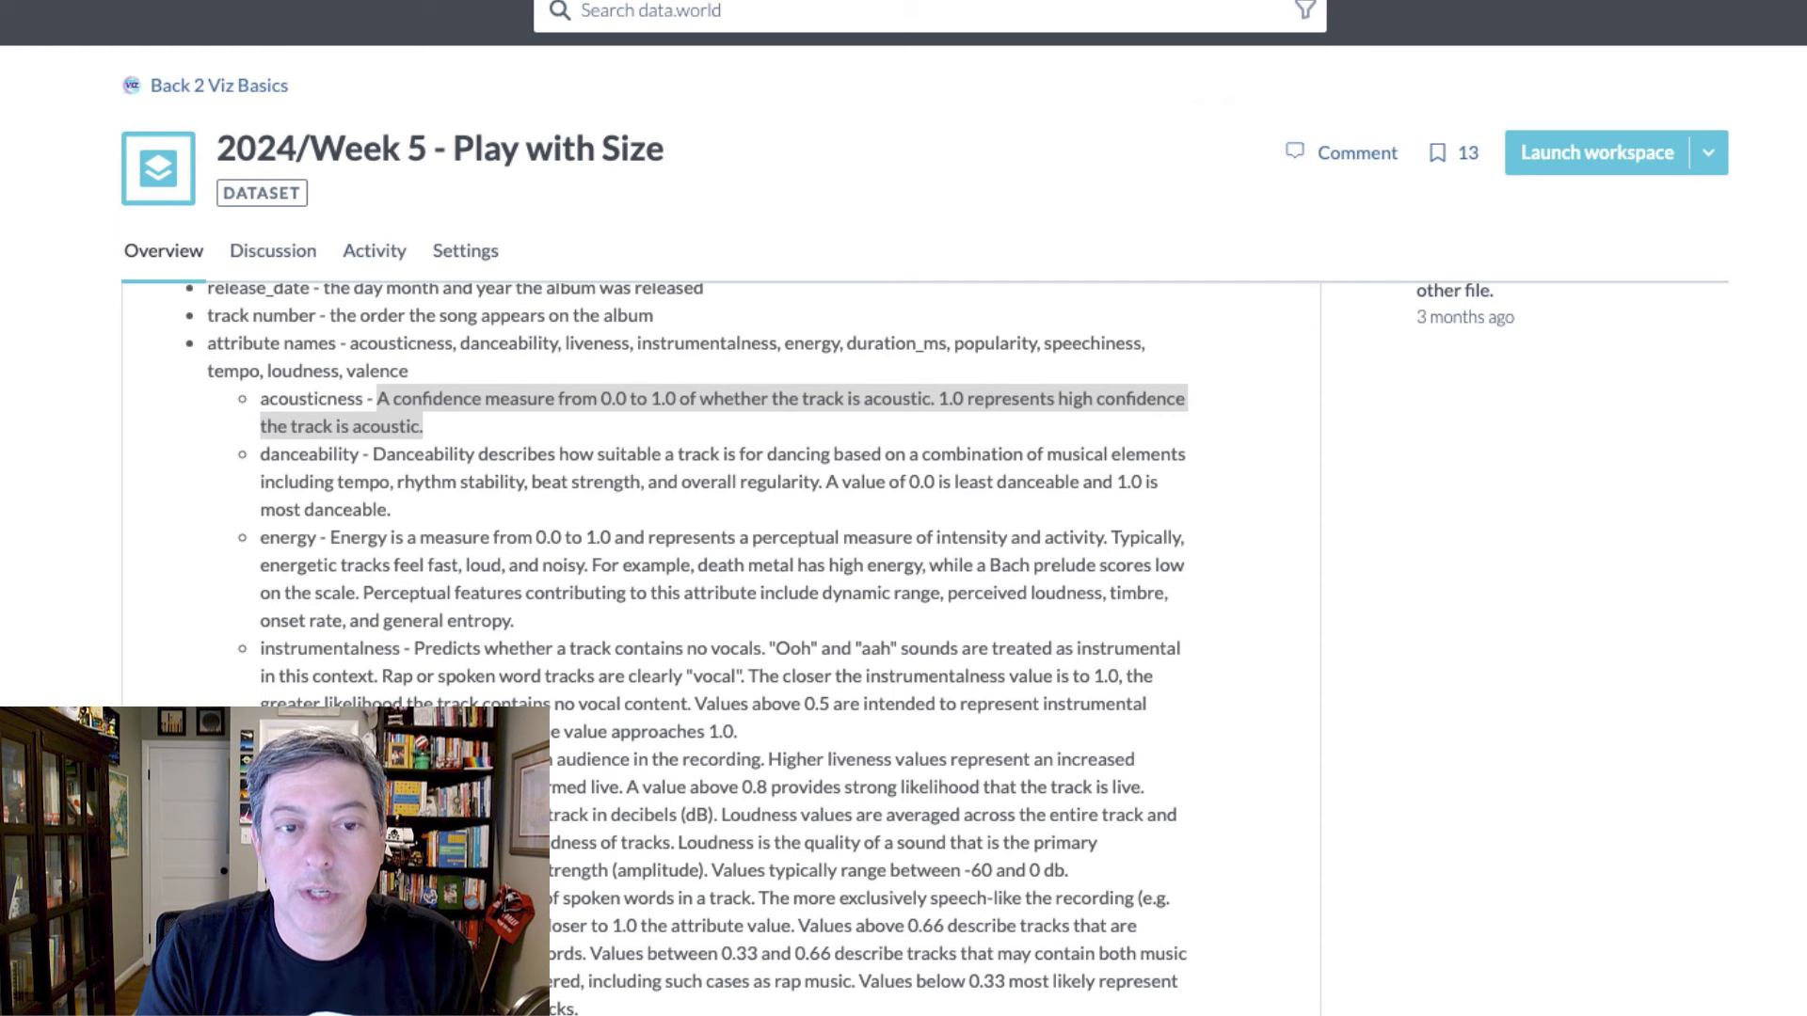
{"action": "left_click_drag", "start_coordinate": [448, 435], "coordinate": [386, 411]}
{"action": "key", "text": "ctrl+c"}
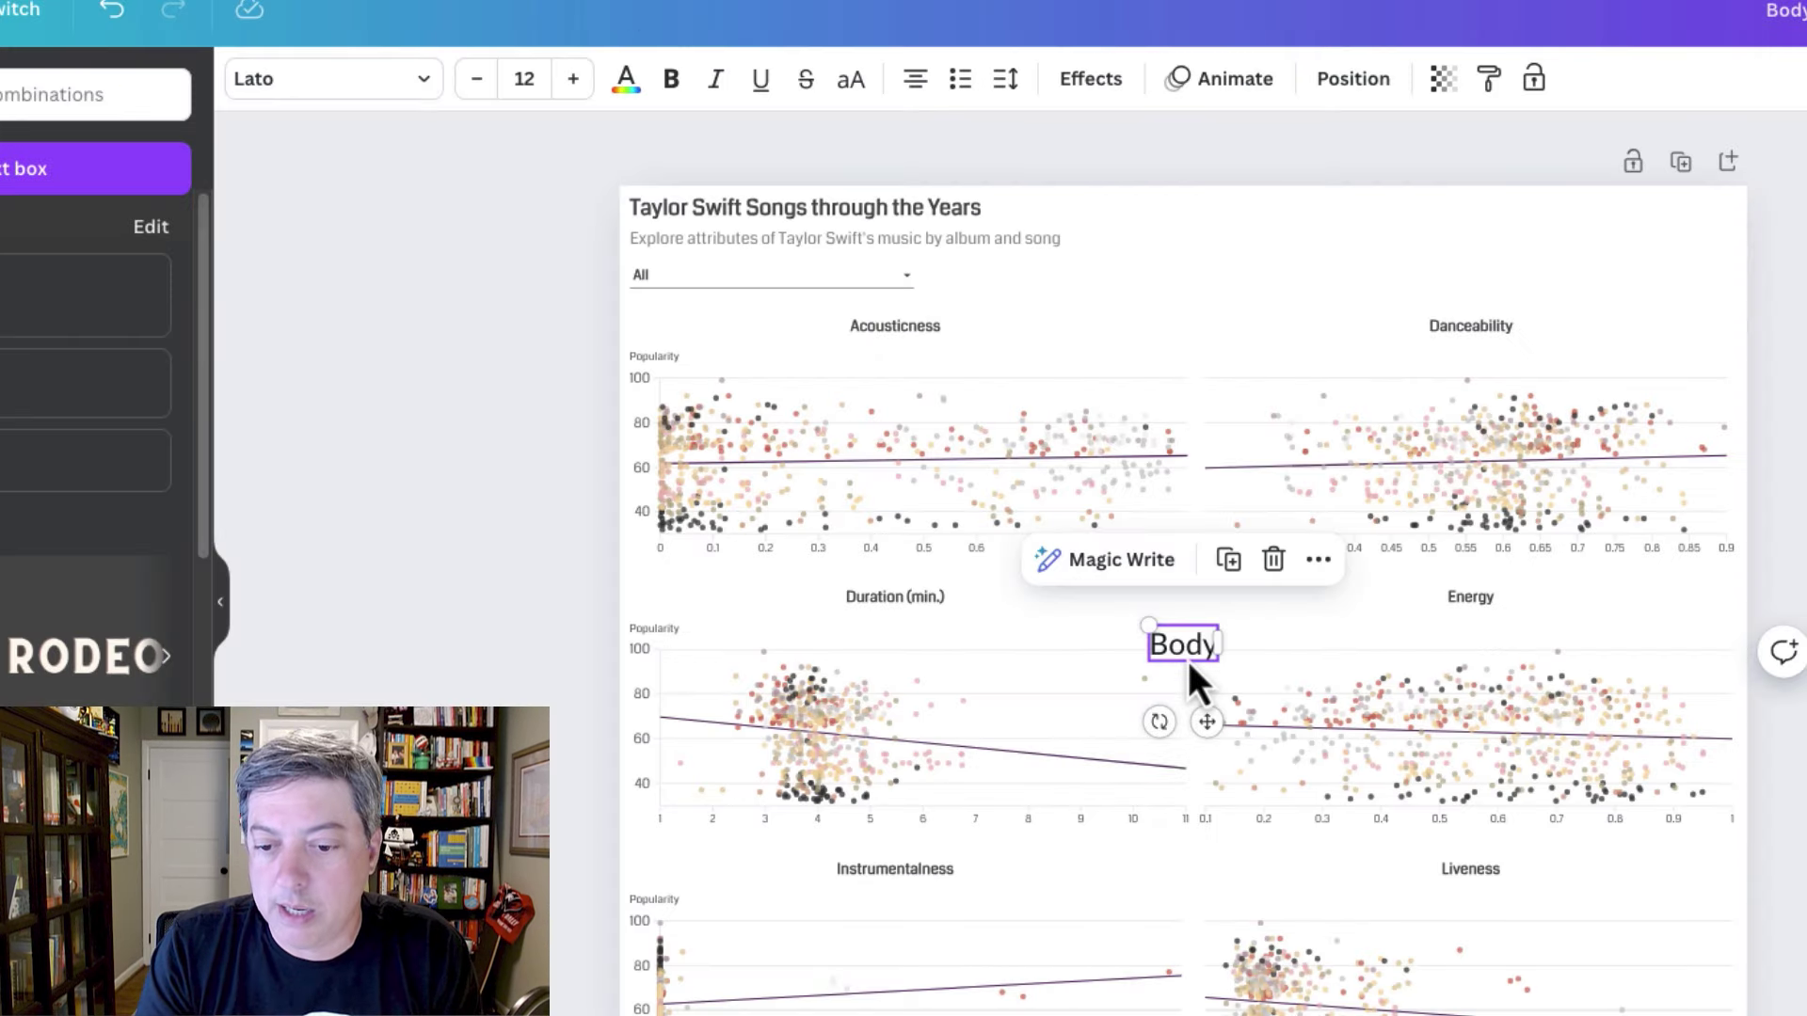
- Paste the copied acousticness definition into the Body text box and reduce its font size to 7
{"action": "double_click", "coordinate": [1188, 658]}
{"action": "key", "text": "ctrl+v"}
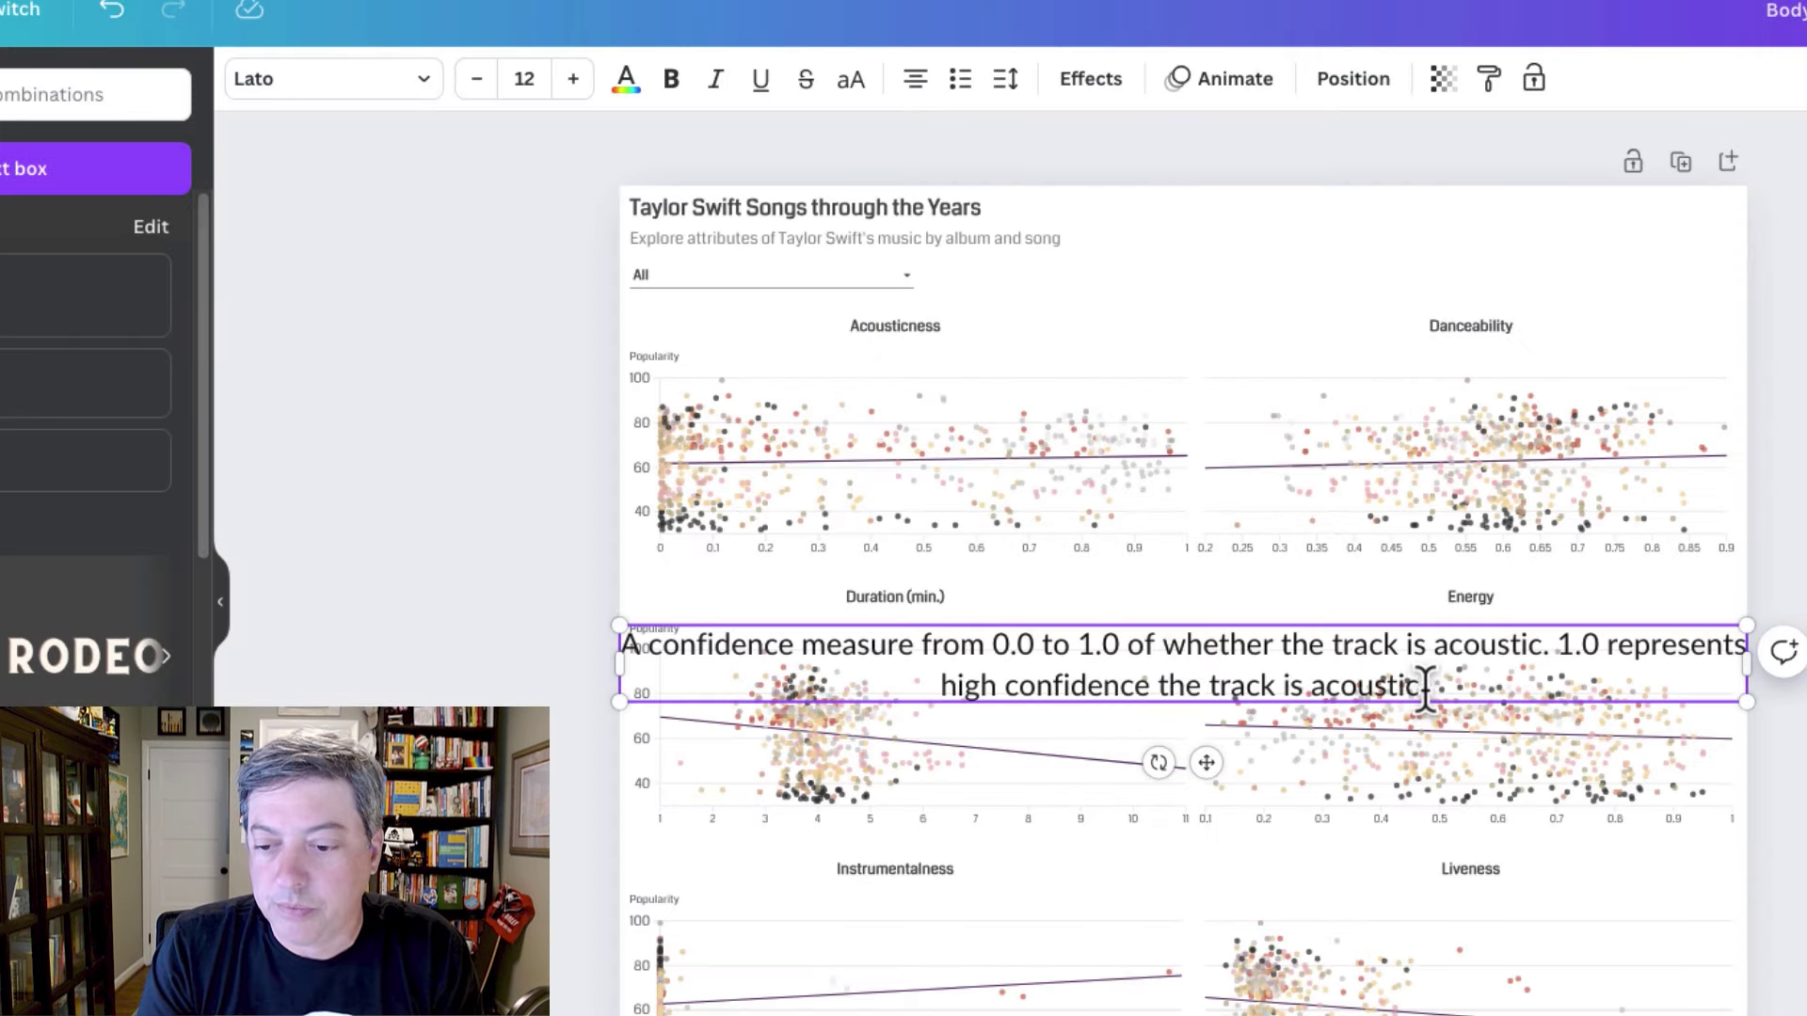
{"action": "left_click_drag", "start_coordinate": [1423, 686], "coordinate": [593, 673]}
{"action": "triple_click", "coordinate": [826, 658]}
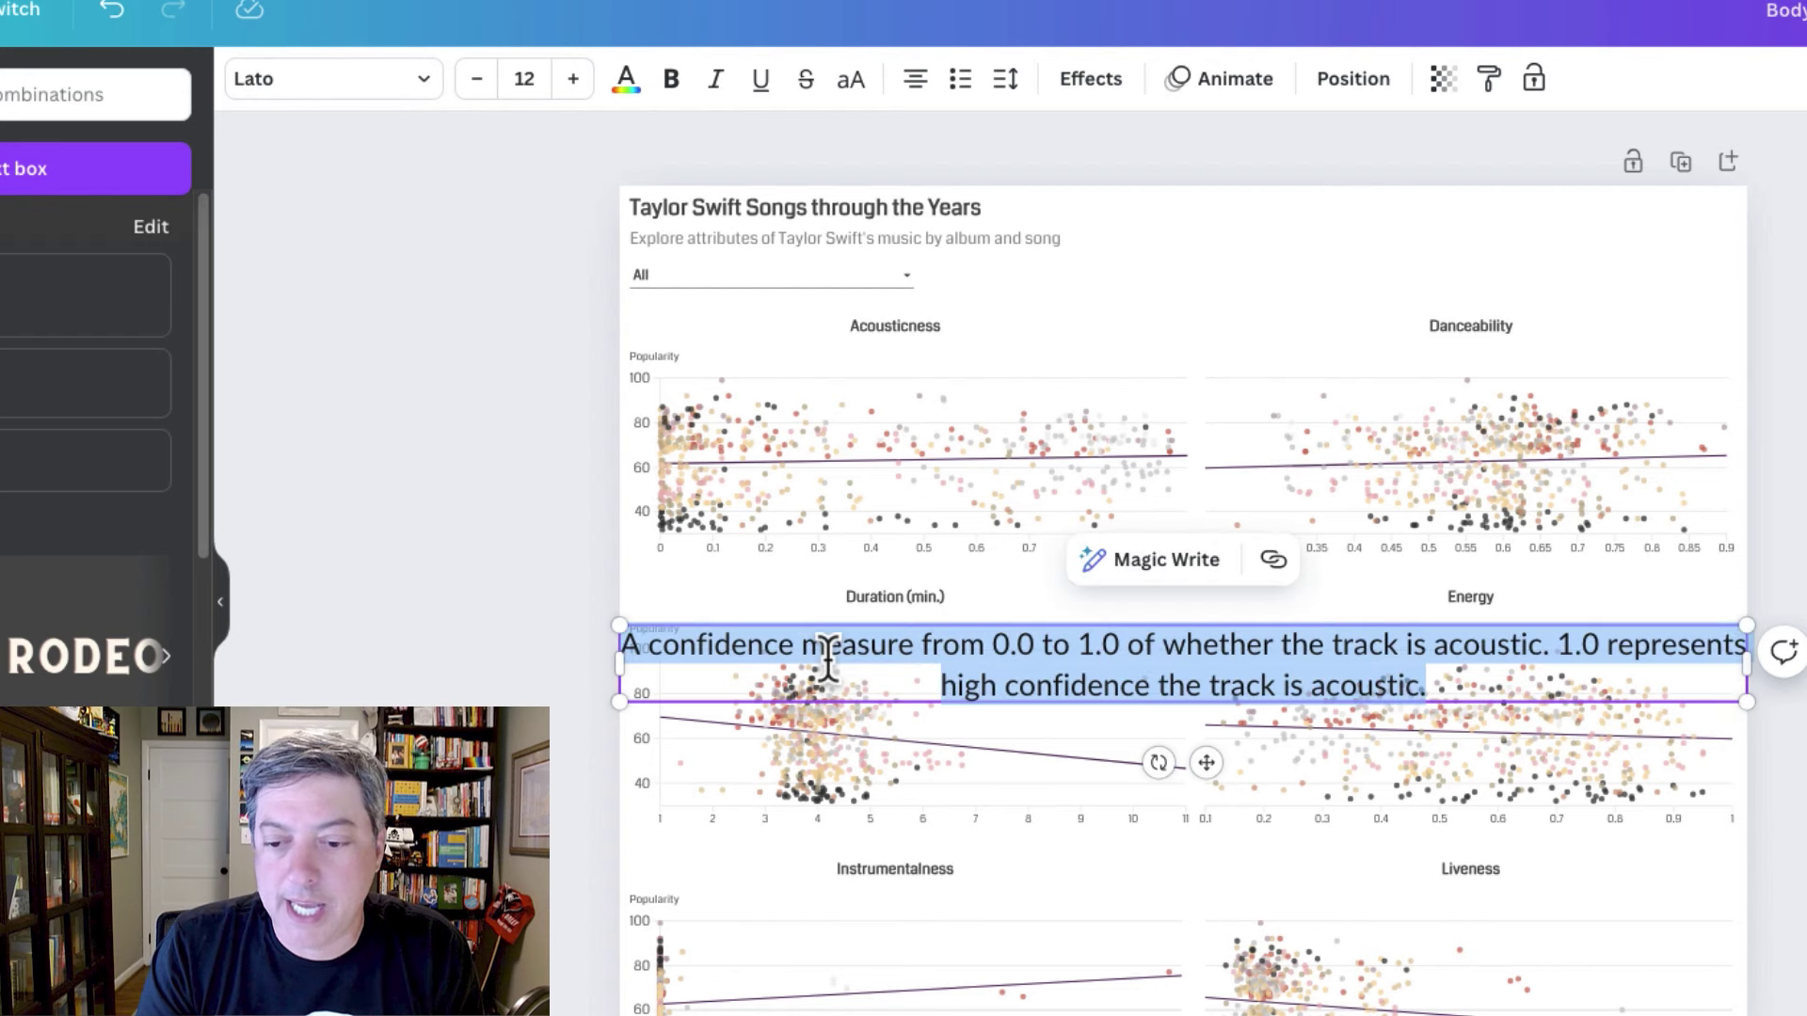
{"action": "left_click", "coordinate": [481, 83]}
{"action": "left_click", "coordinate": [482, 82]}
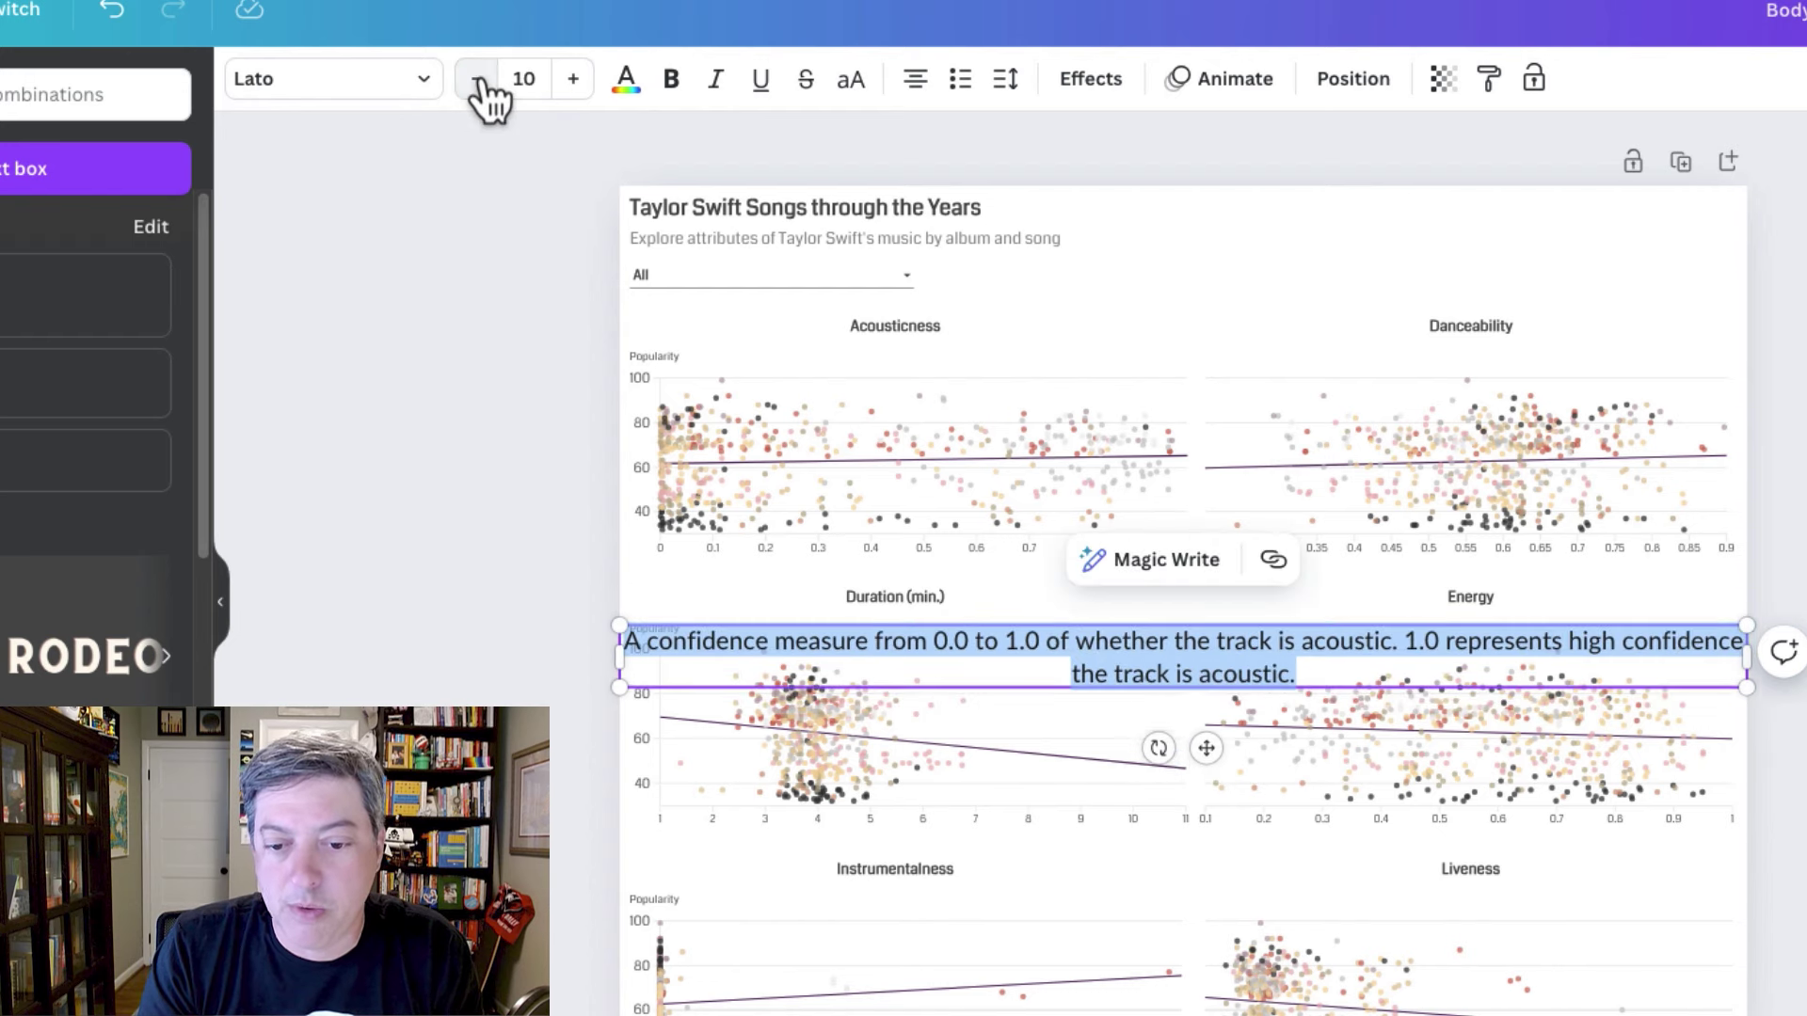
{"action": "left_click", "coordinate": [482, 83]}
{"action": "left_click", "coordinate": [482, 83]}
{"action": "left_click", "coordinate": [482, 83]}
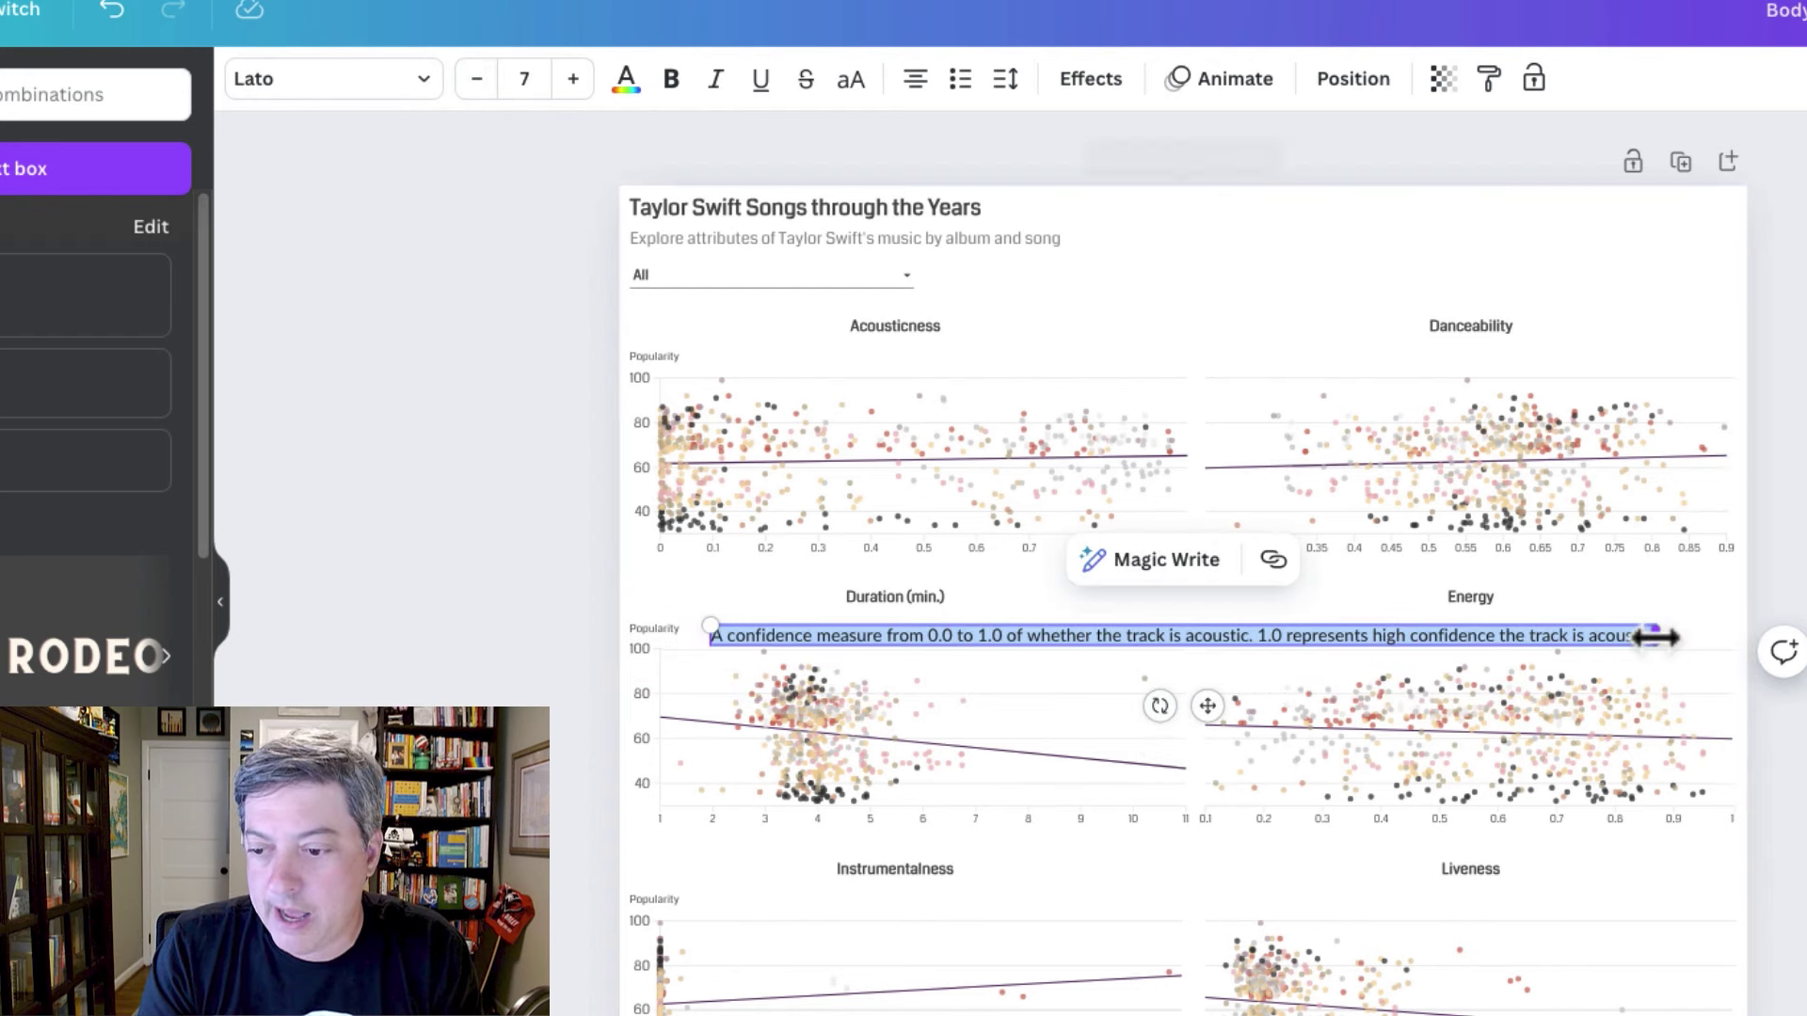
- Narrow the definition box to two lines, centre it under the Acousticness chart title and set its font size to 5
{"action": "left_click_drag", "start_coordinate": [1657, 636], "coordinate": [1183, 661]}
{"action": "left_click_drag", "start_coordinate": [969, 702], "coordinate": [943, 454]}
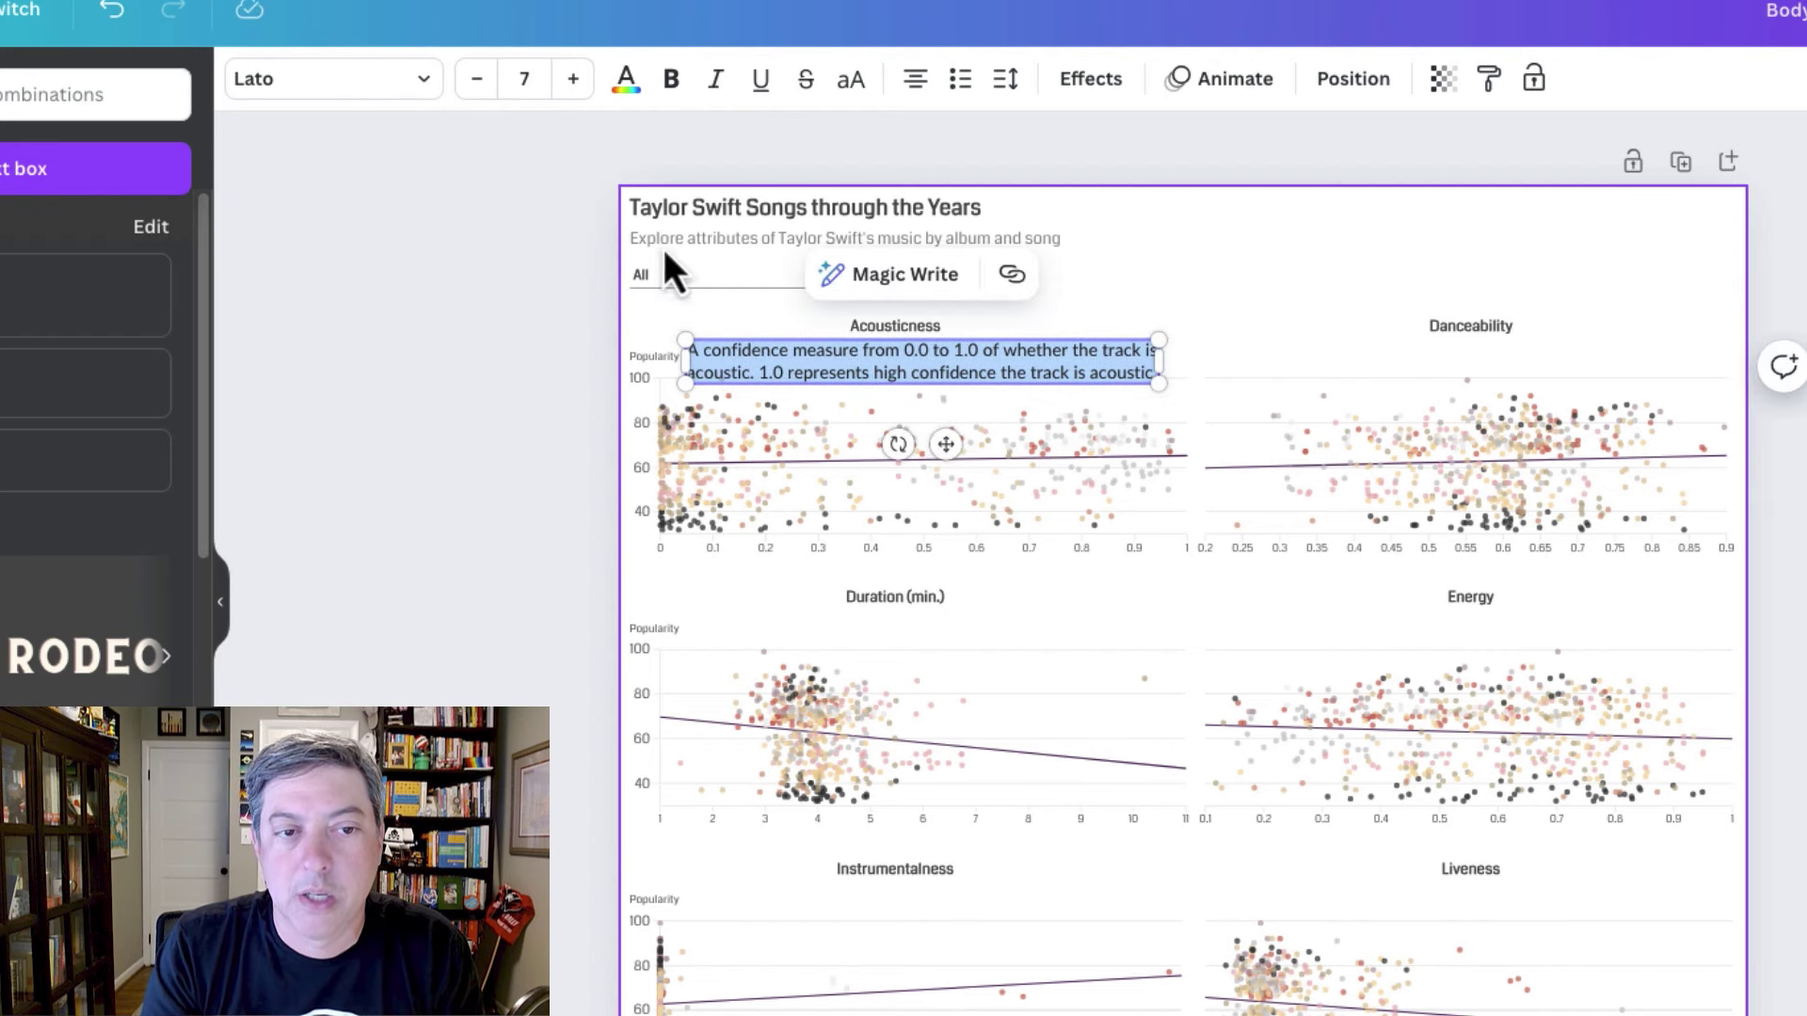
{"action": "left_click", "coordinate": [477, 81]}
{"action": "left_click", "coordinate": [478, 85]}
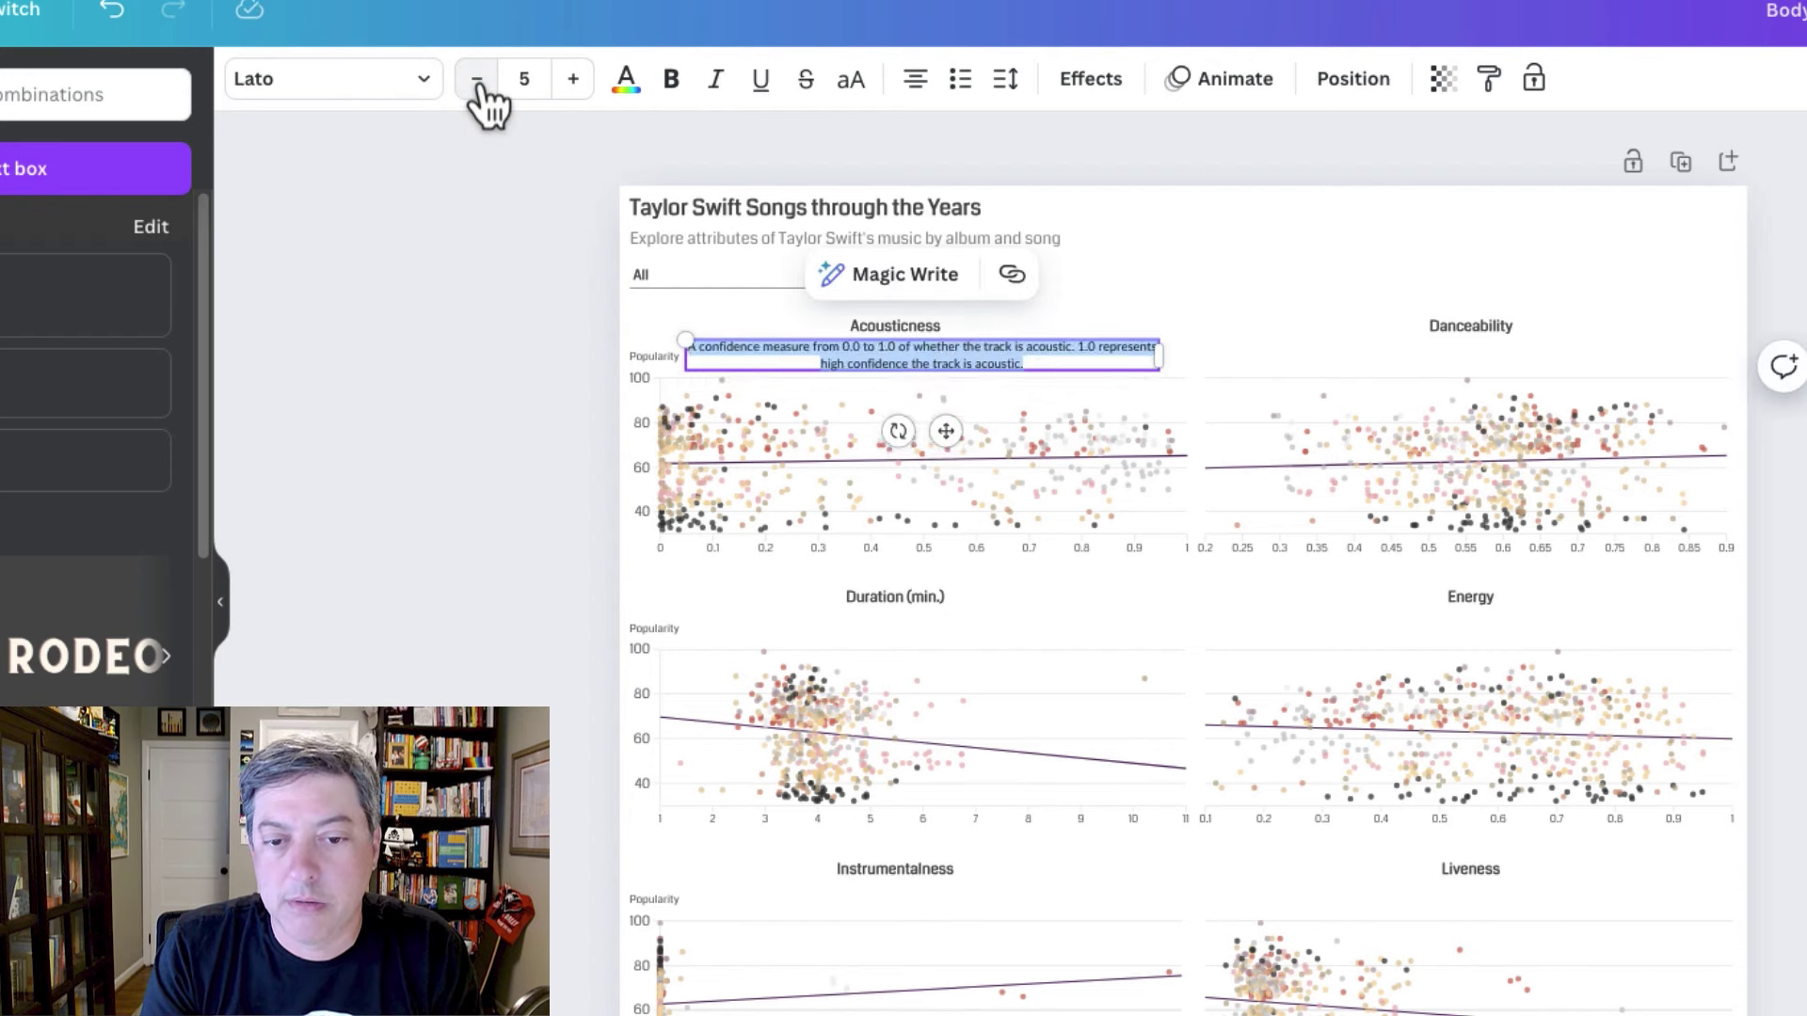
{"action": "left_click_drag", "start_coordinate": [1151, 354], "coordinate": [1054, 356]}
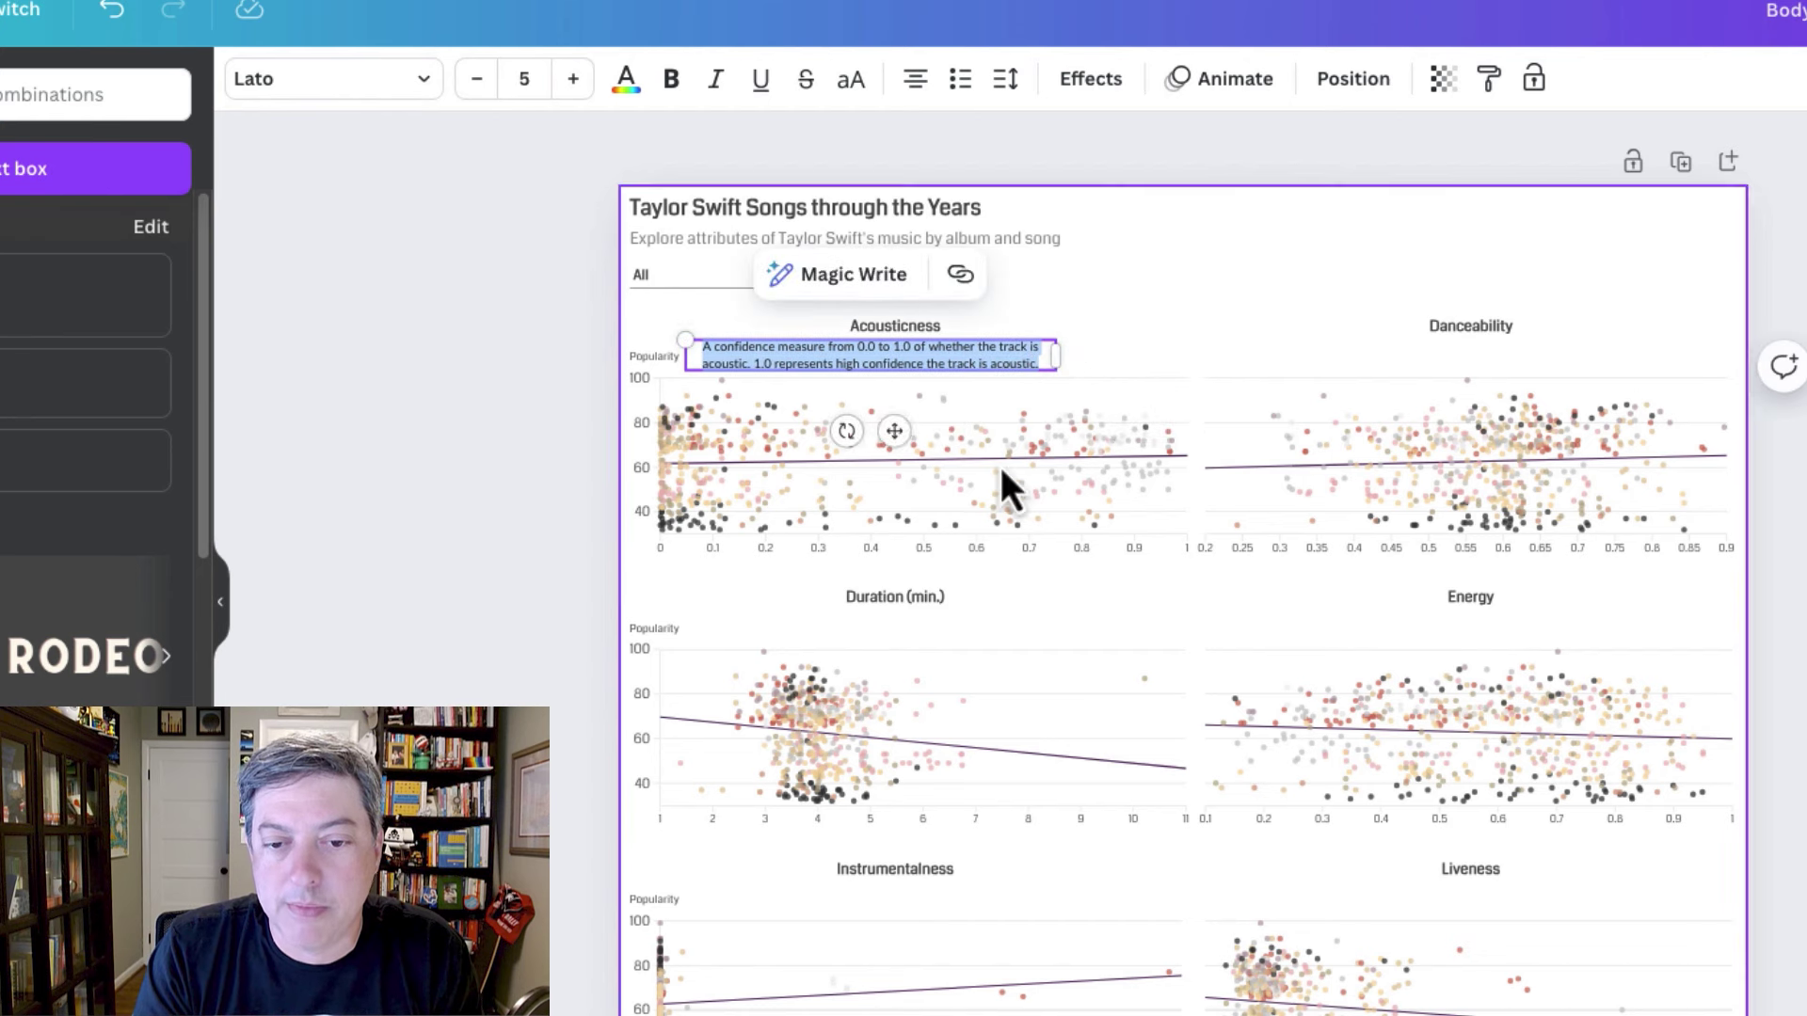
{"action": "left_click_drag", "start_coordinate": [895, 434], "coordinate": [932, 434]}
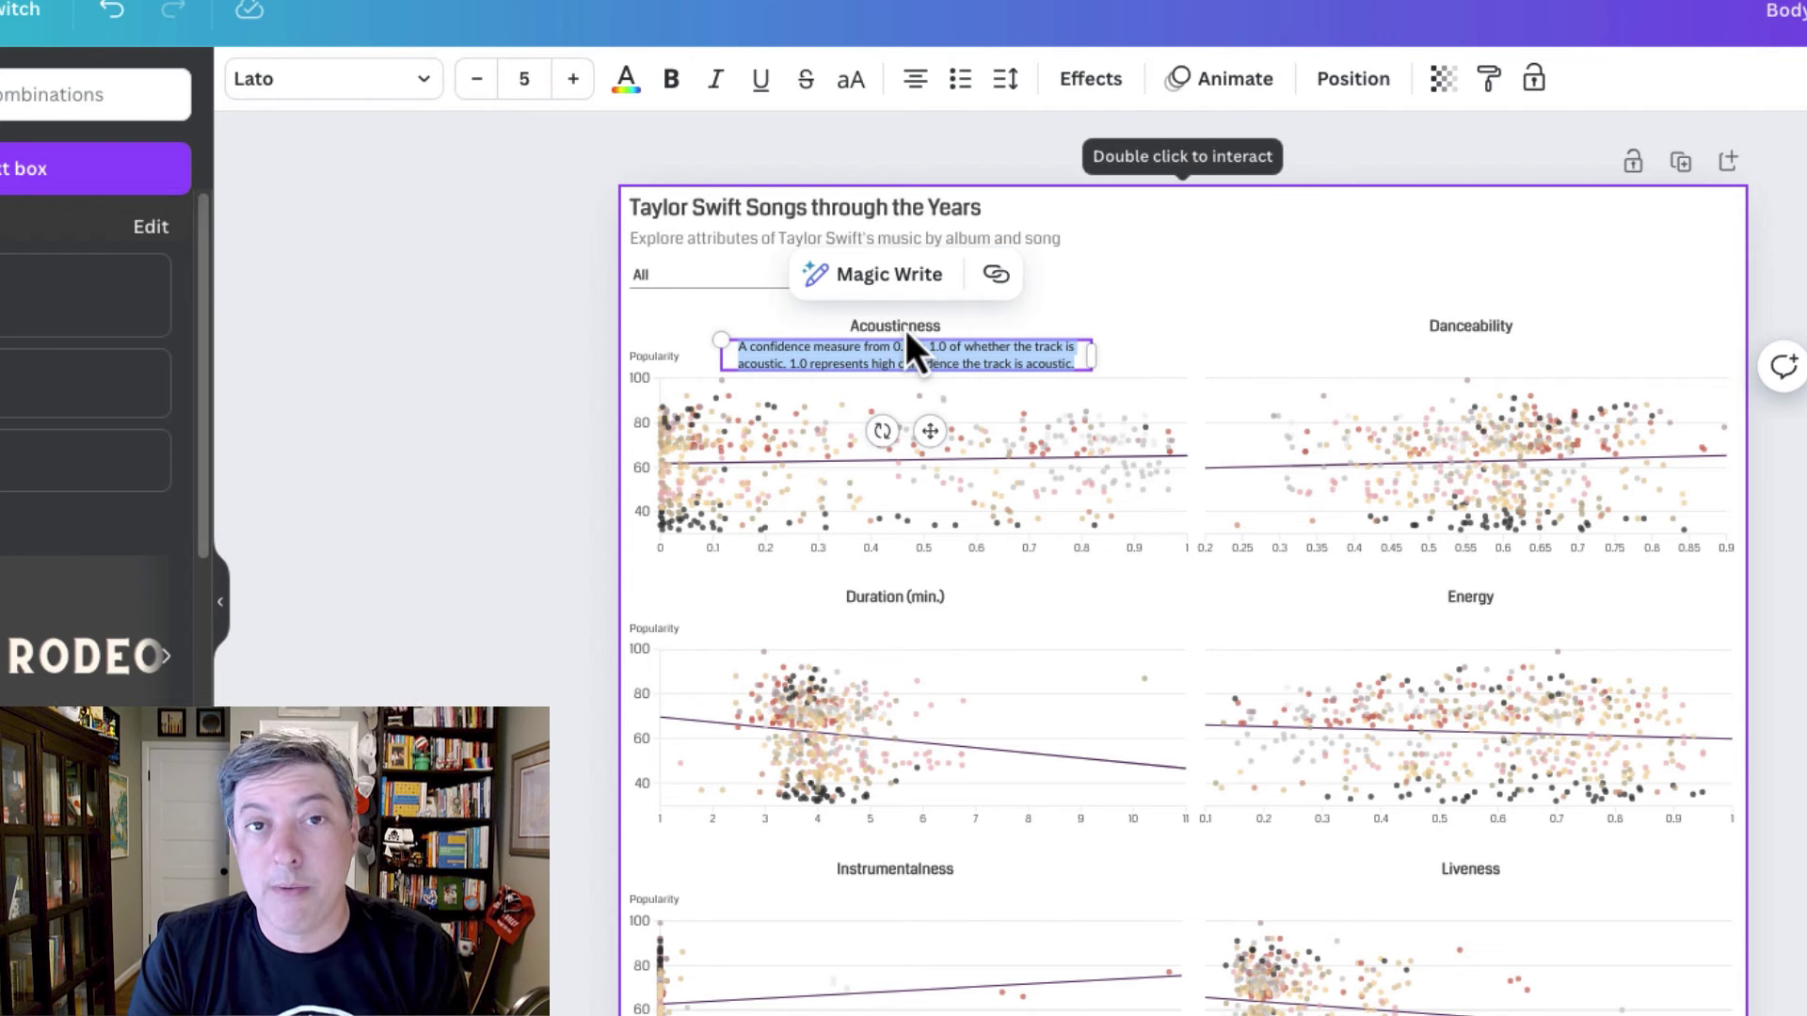
- Change the acousticness definition's font to Arial
{"action": "left_click", "coordinate": [353, 112]}
{"action": "left_click", "coordinate": [28, 162]}
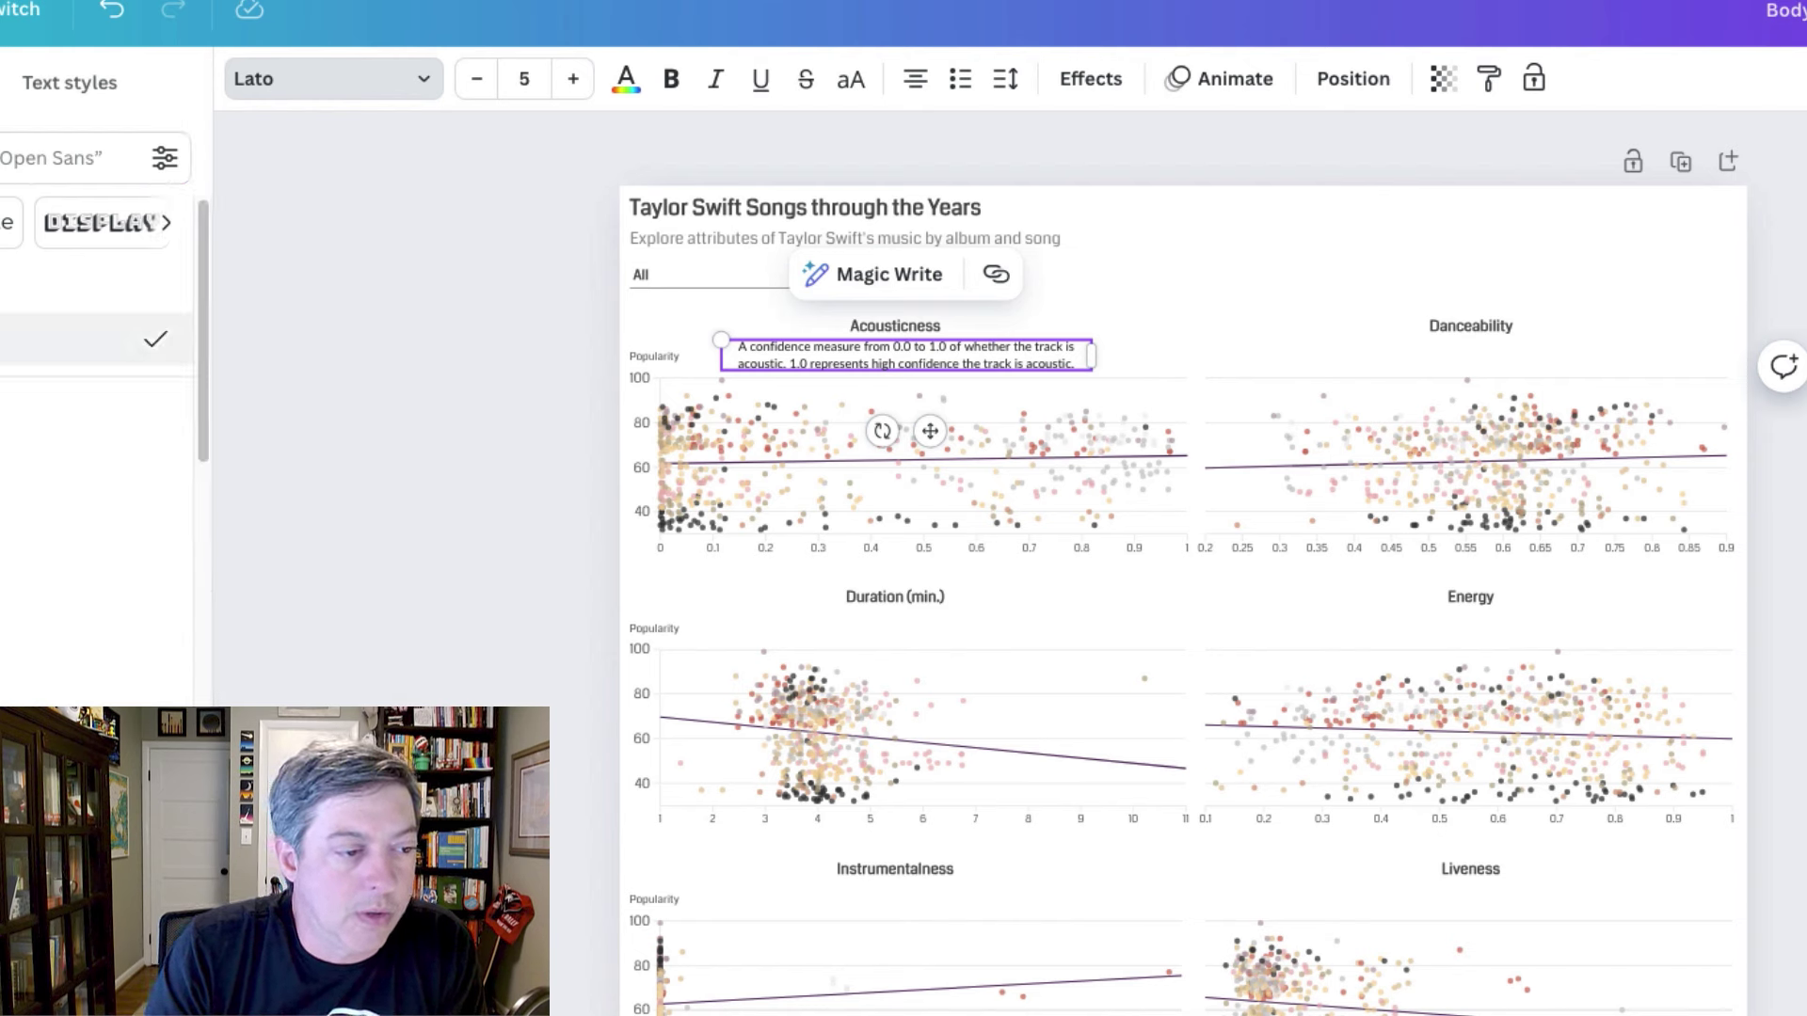
{"action": "key", "text": "Return"}
{"action": "key", "text": "Escape"}
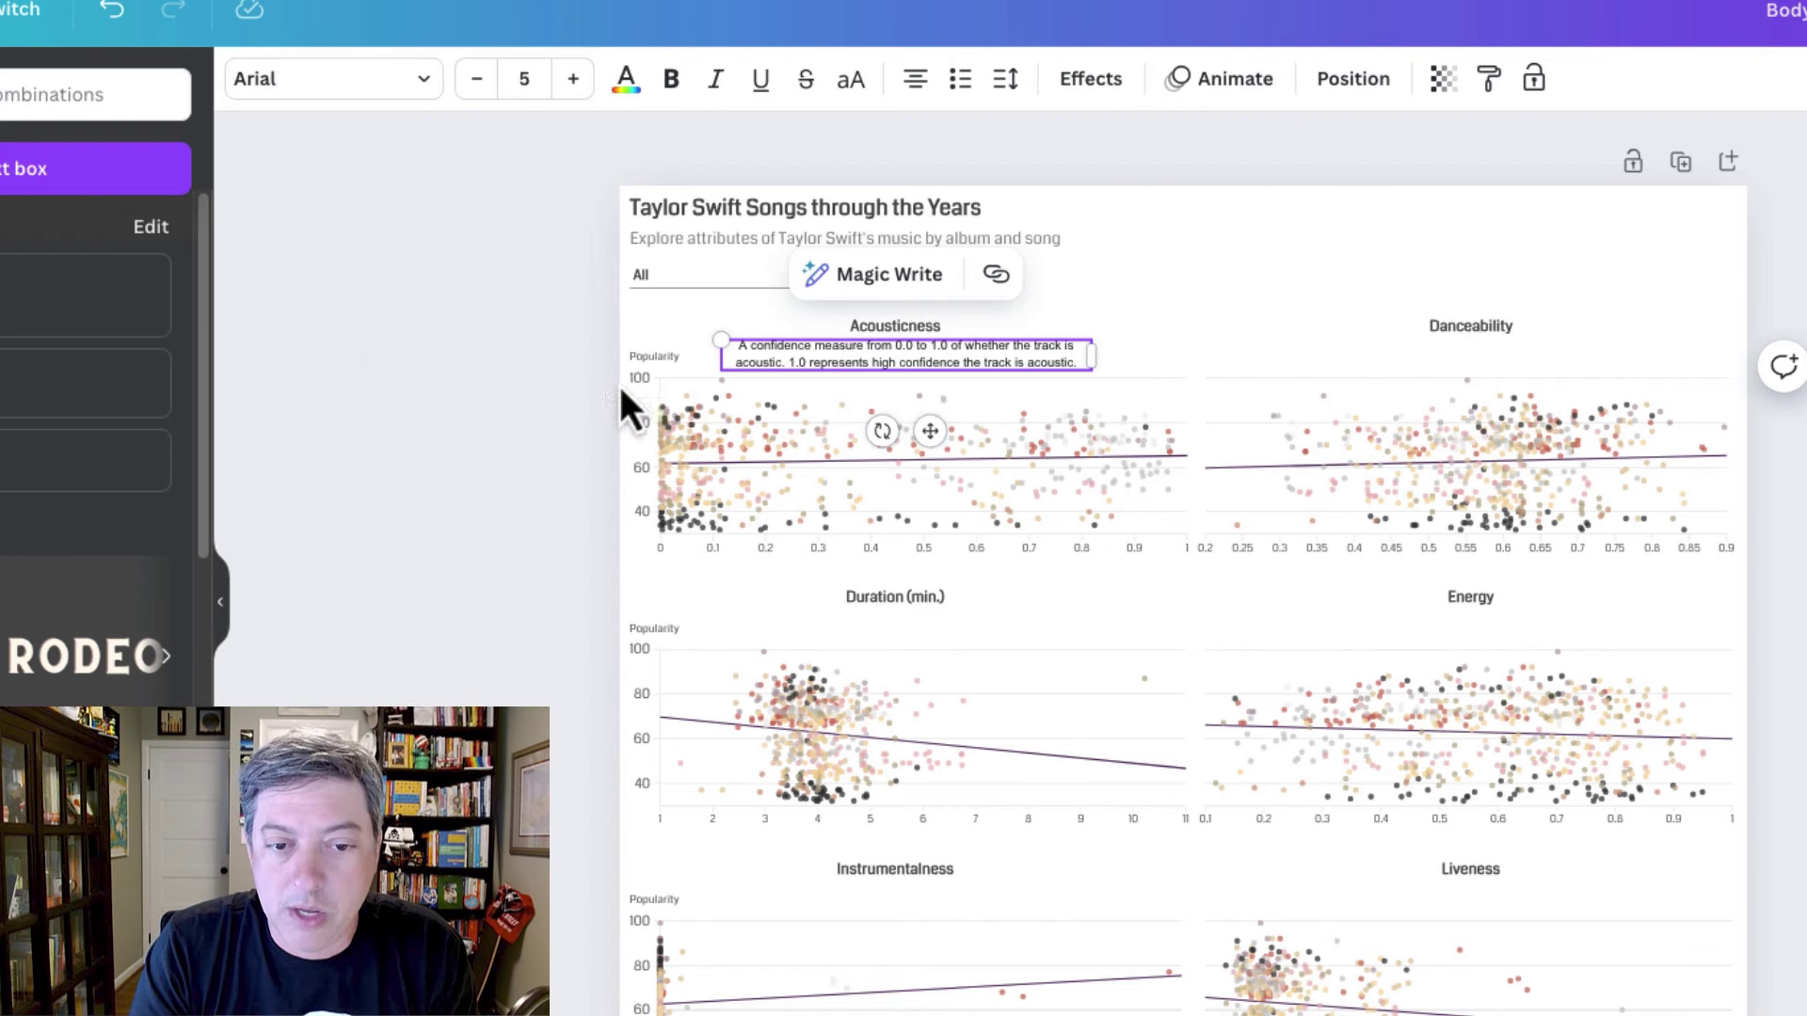
- Duplicate the definition box under the Danceability title and replace its text with the danceability definition from the dataset page
{"action": "left_click", "coordinate": [843, 369]}
{"action": "key", "text": "ctrl+d"}
{"action": "left_click_drag", "start_coordinate": [854, 384], "coordinate": [1427, 355]}
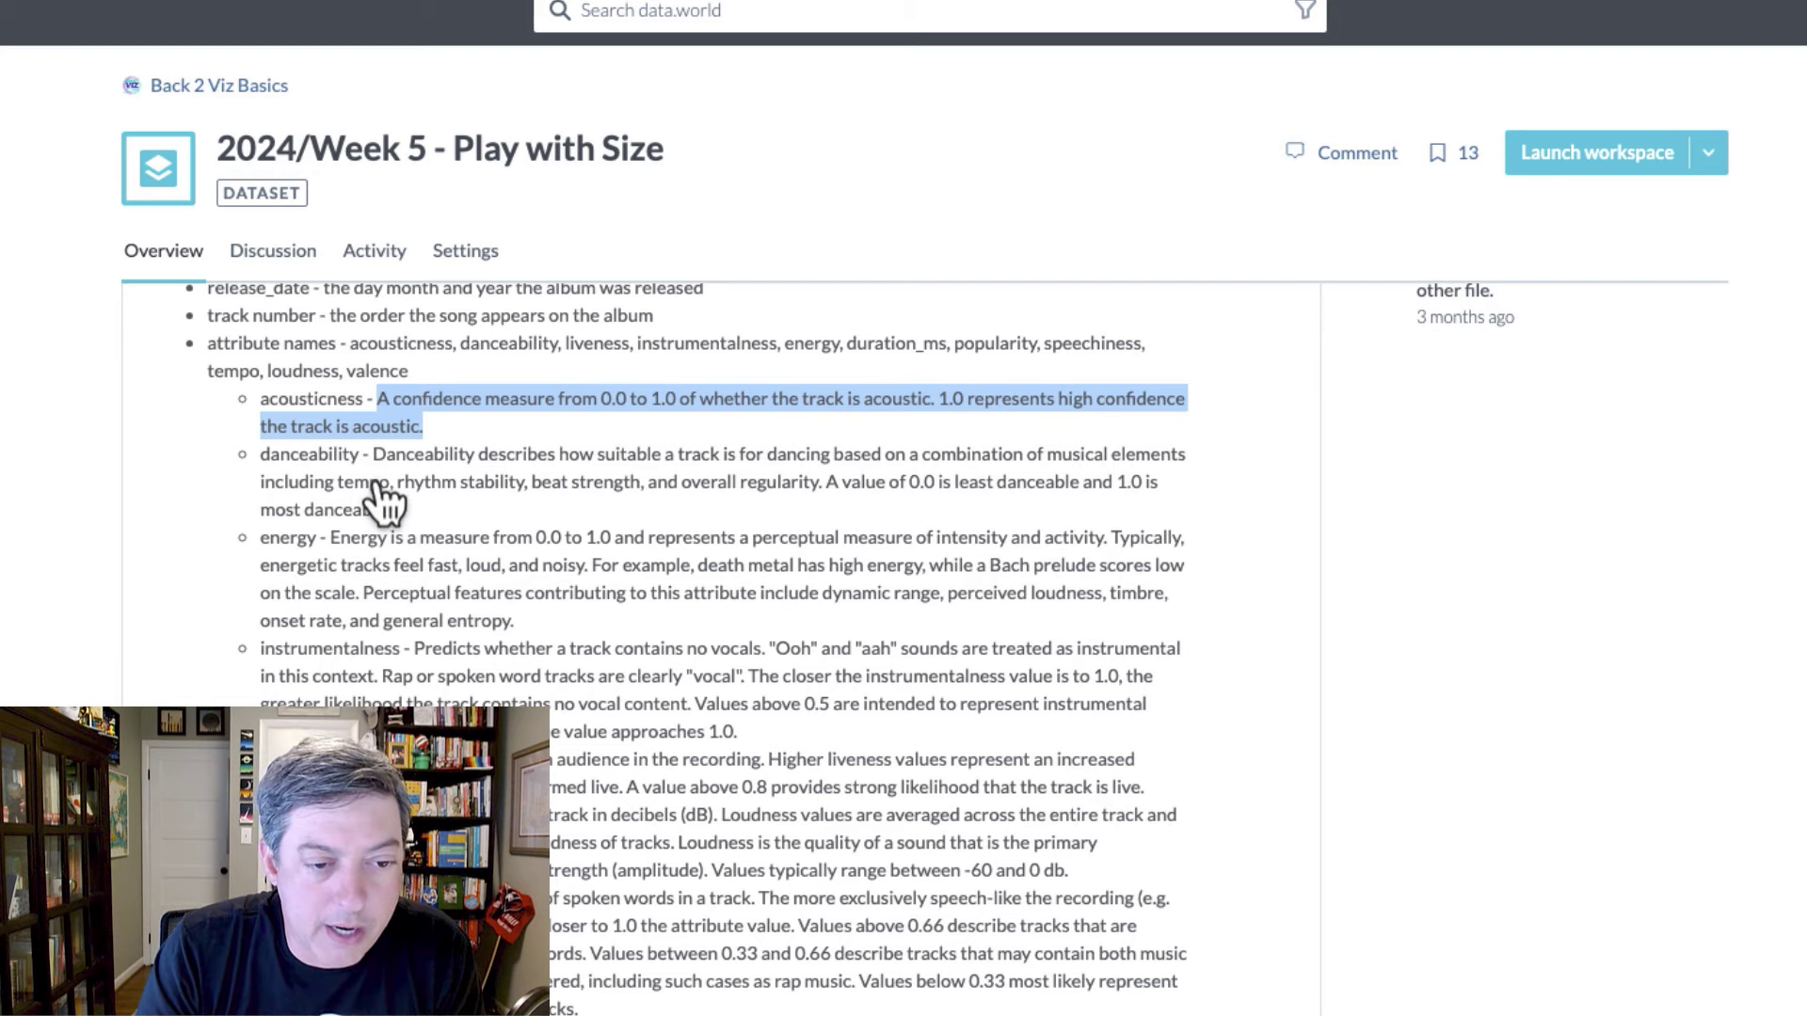
{"action": "triple_click", "coordinate": [376, 482]}
{"action": "key", "text": "ctrl+c"}
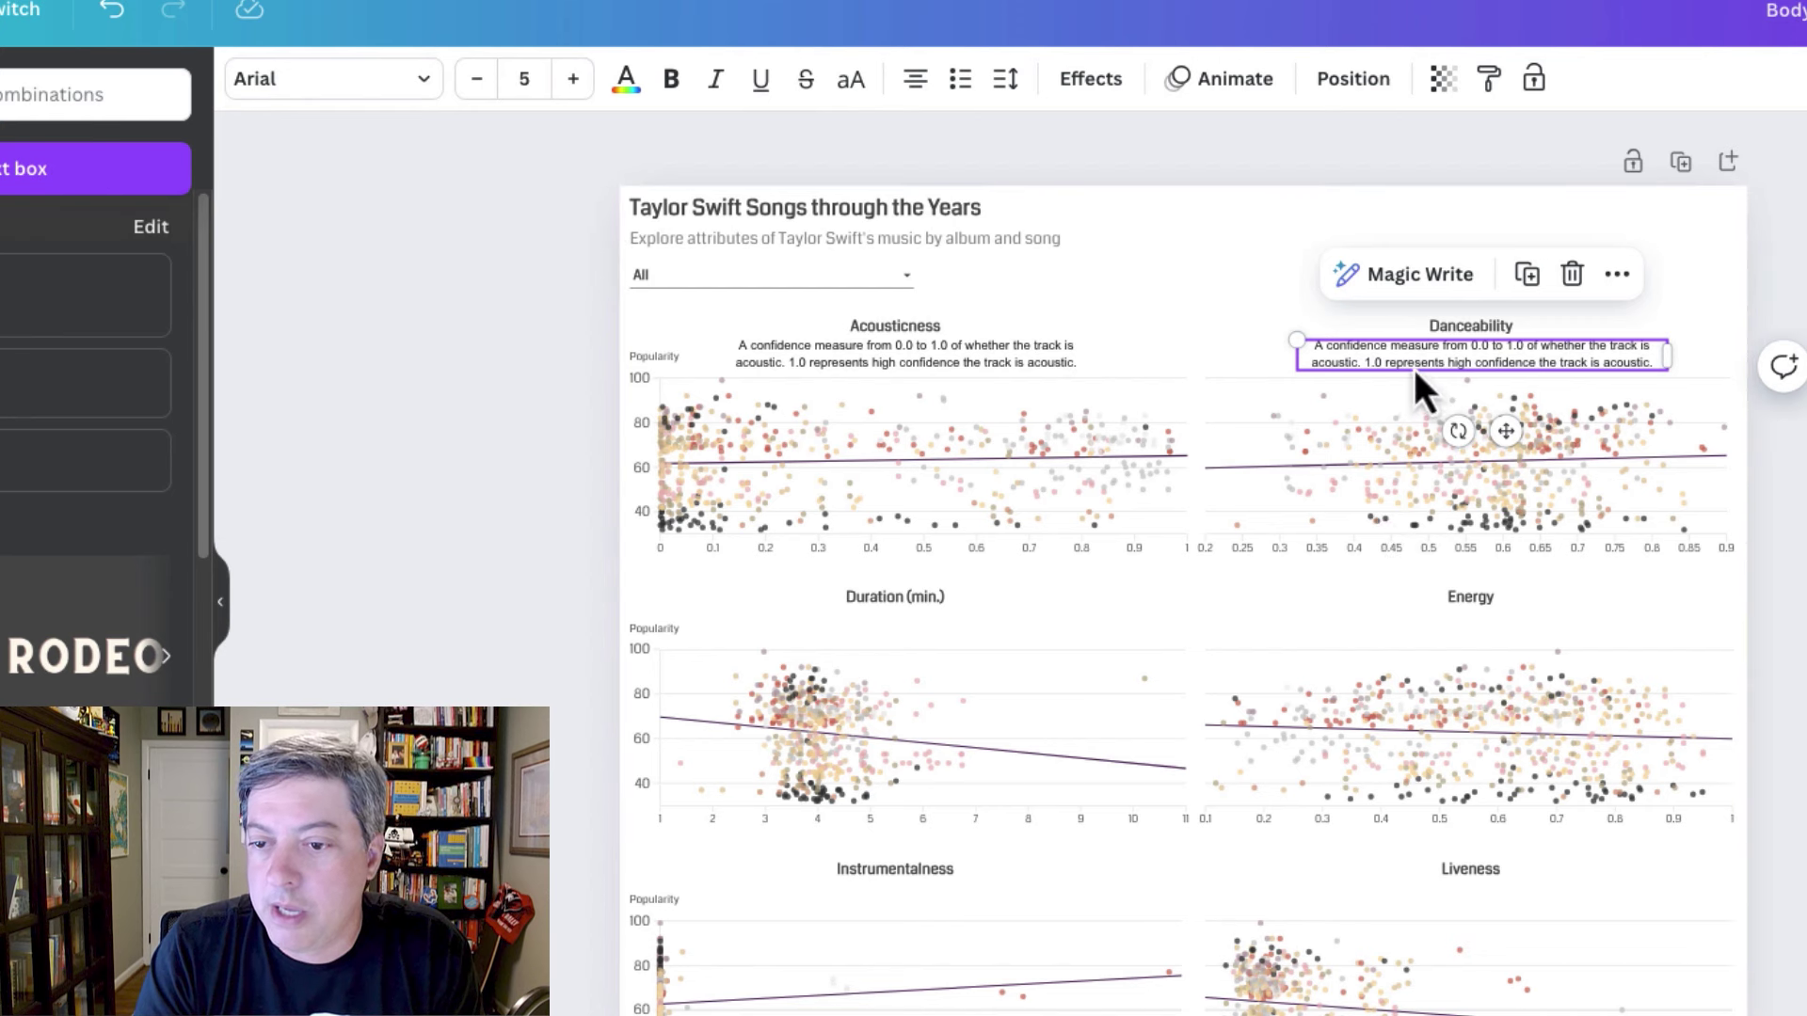
{"action": "double_click", "coordinate": [1413, 365]}
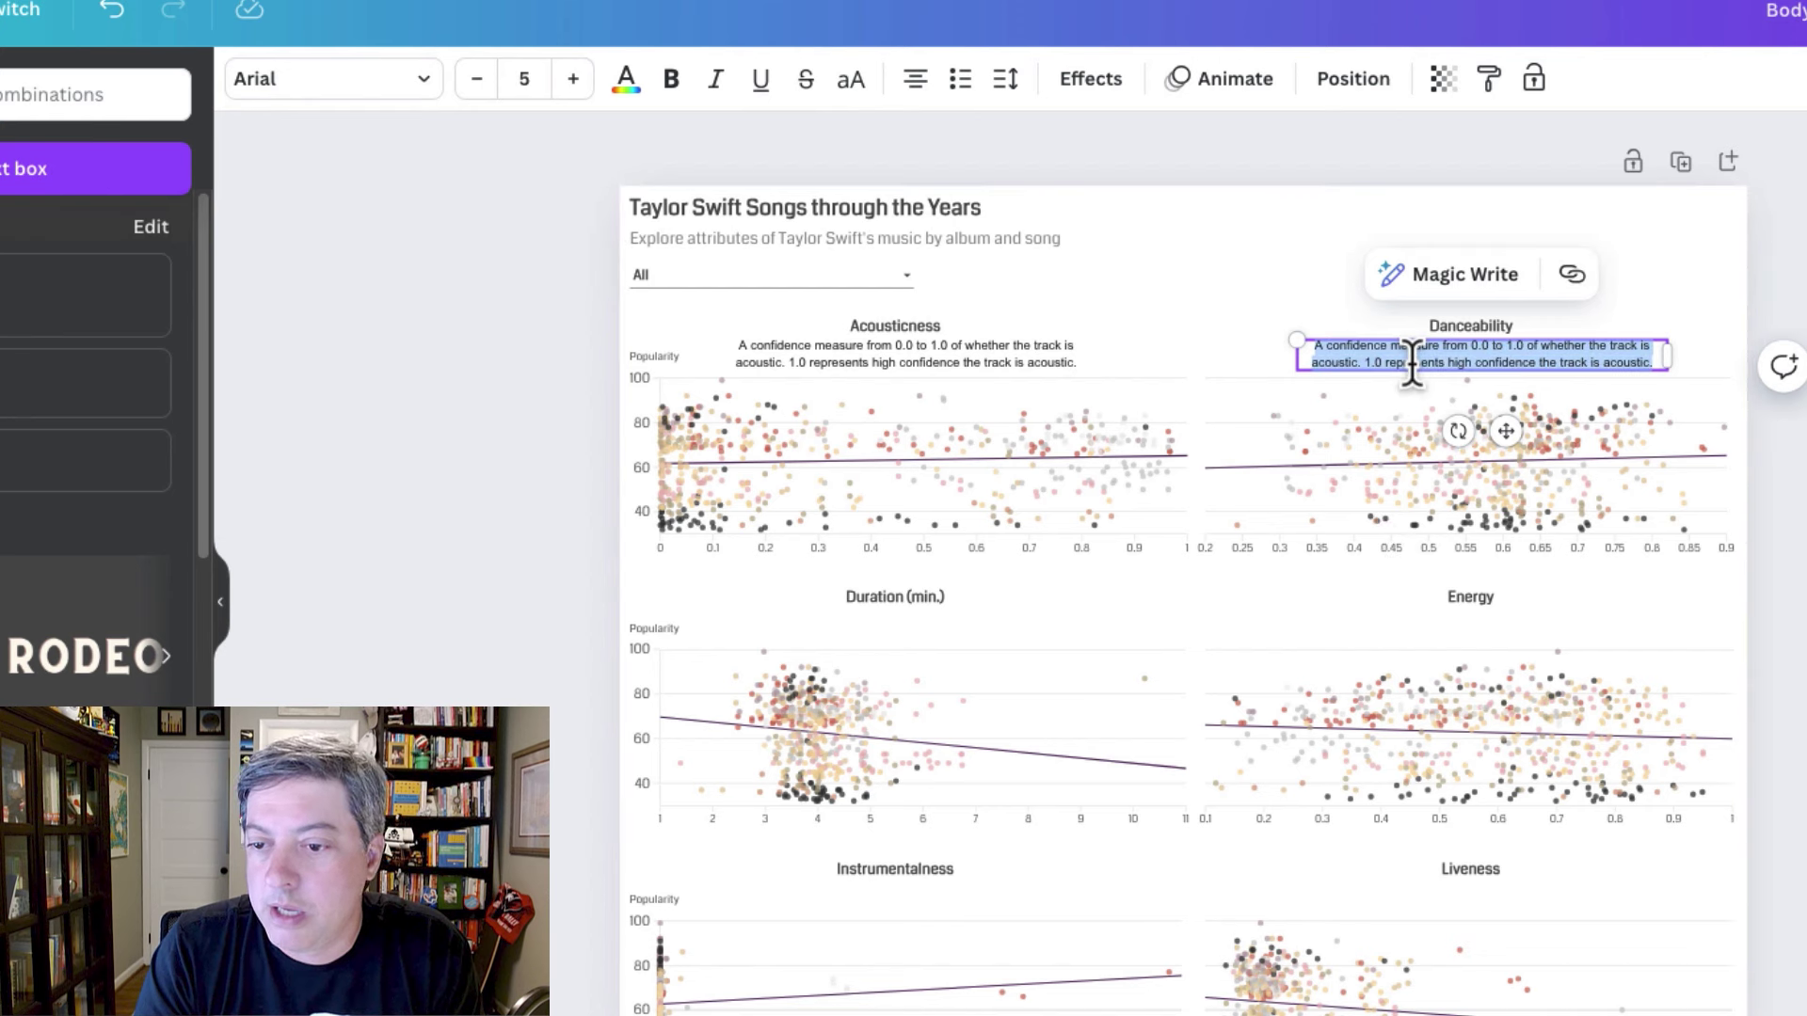
{"action": "key", "text": "ctrl+v"}
{"action": "left_click", "coordinate": [1689, 483]}
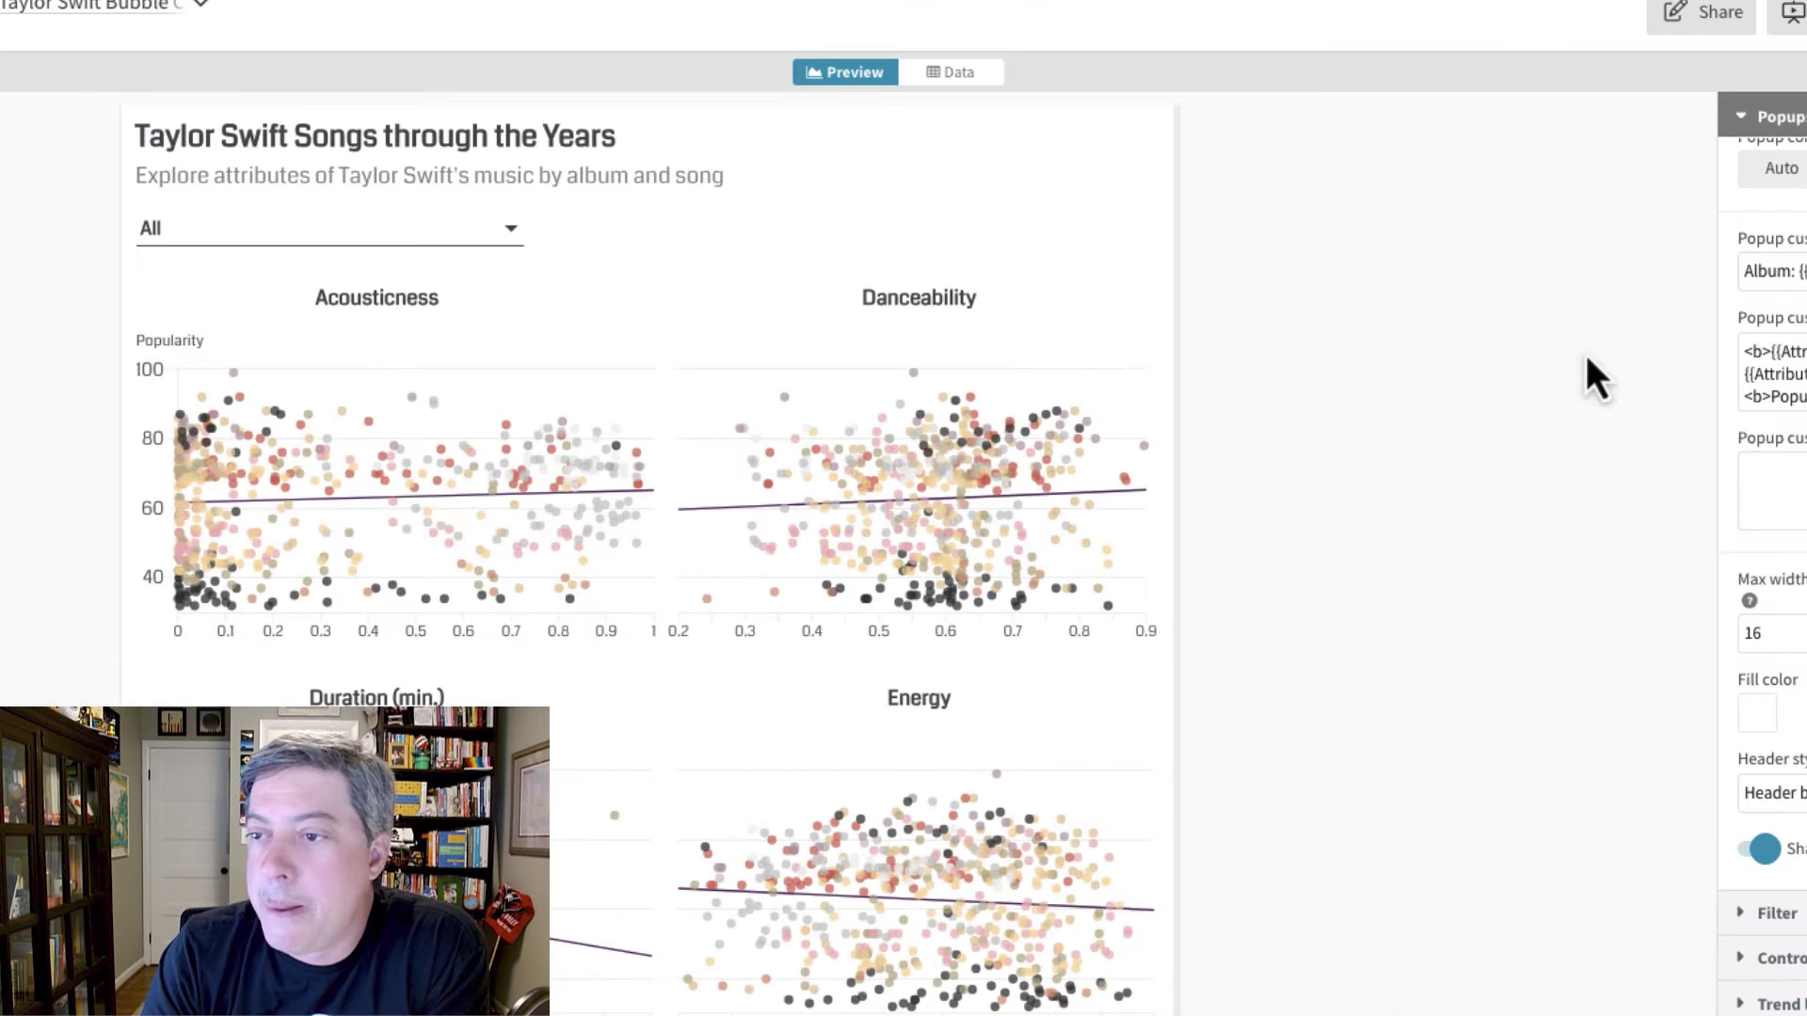
- In the Flourish chart's header settings, try a larger space above the description text and return it to medium
{"action": "left_click", "coordinate": [1737, 127]}
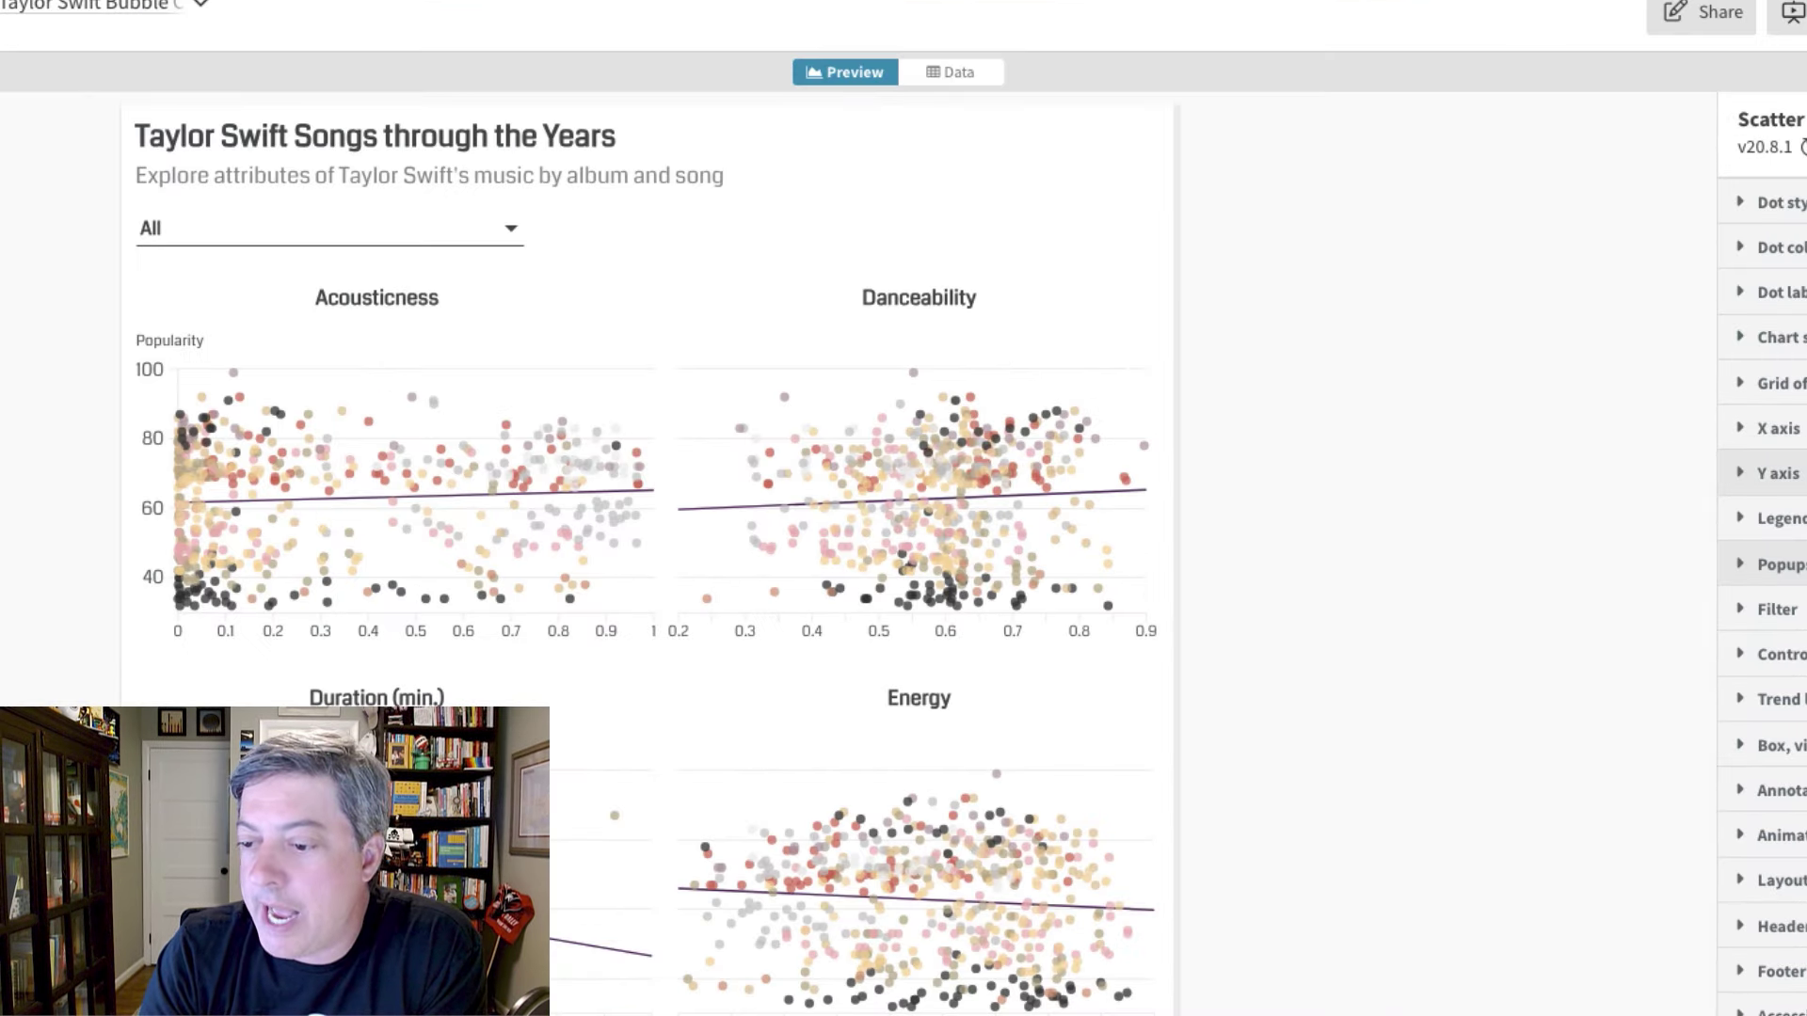
{"action": "left_click", "coordinate": [1781, 926]}
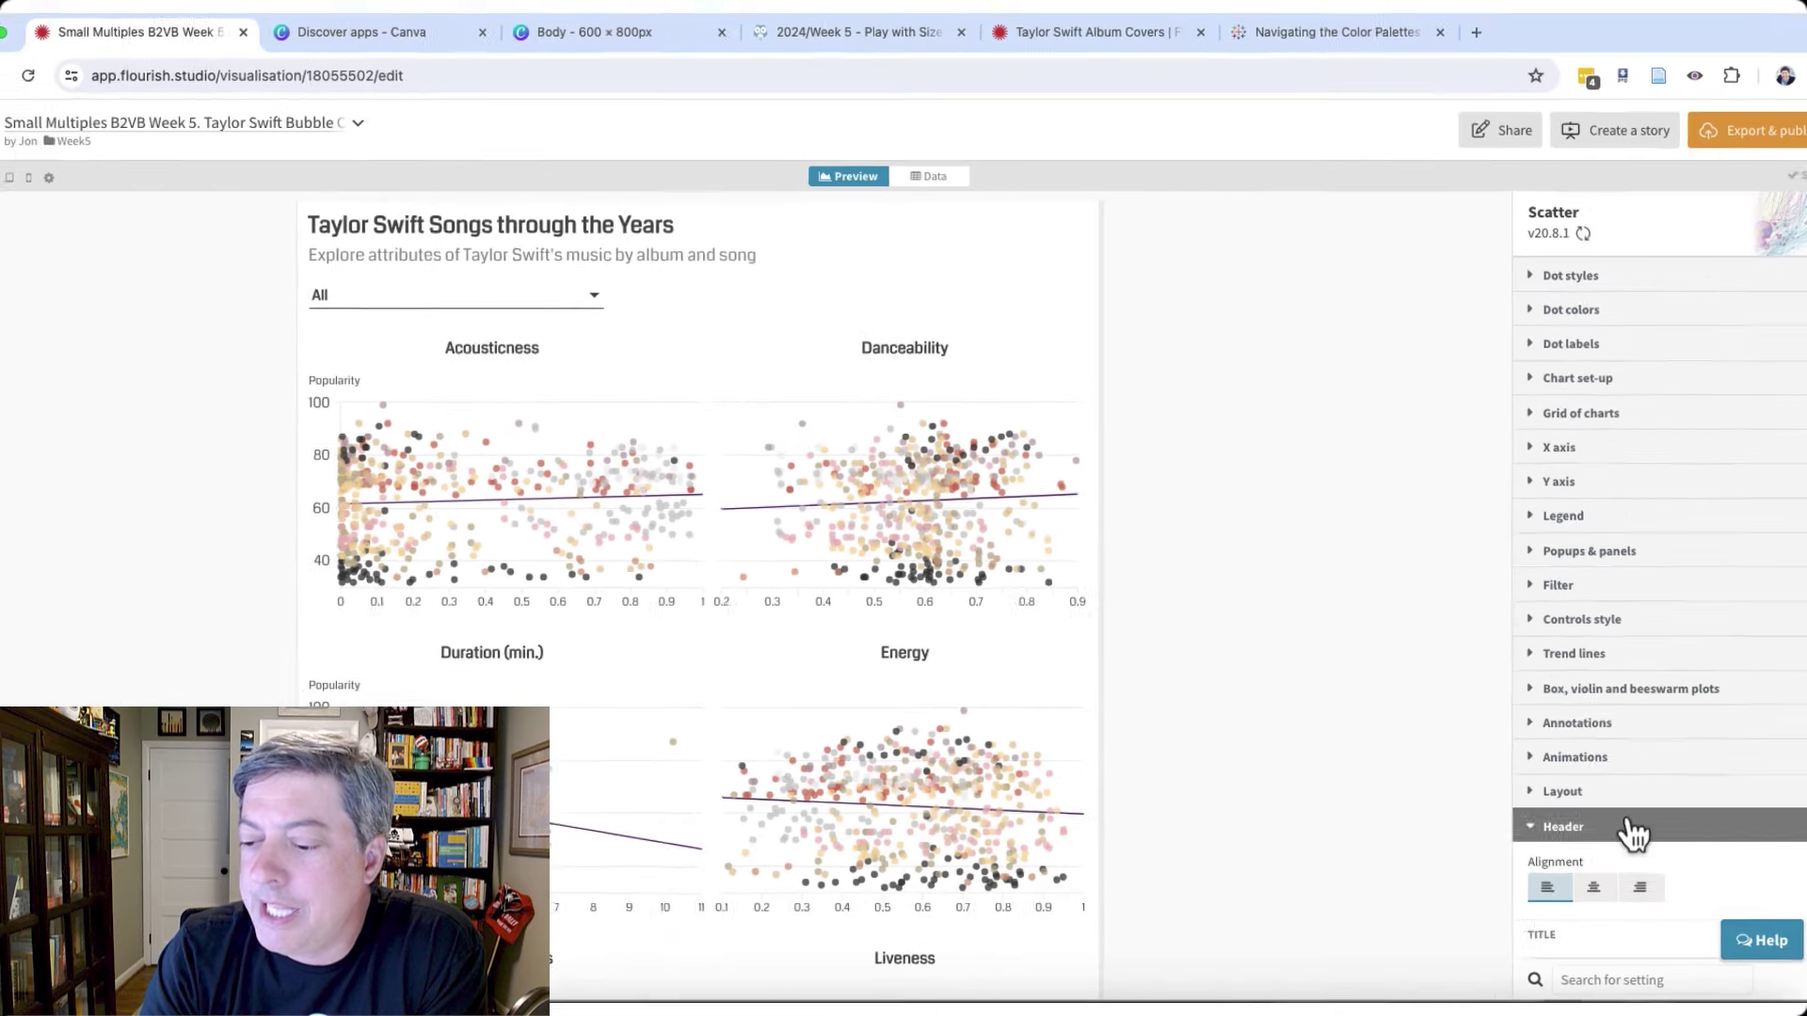
{"action": "scroll", "coordinate": [1640, 728], "scroll_direction": "down", "scroll_amount": 6}
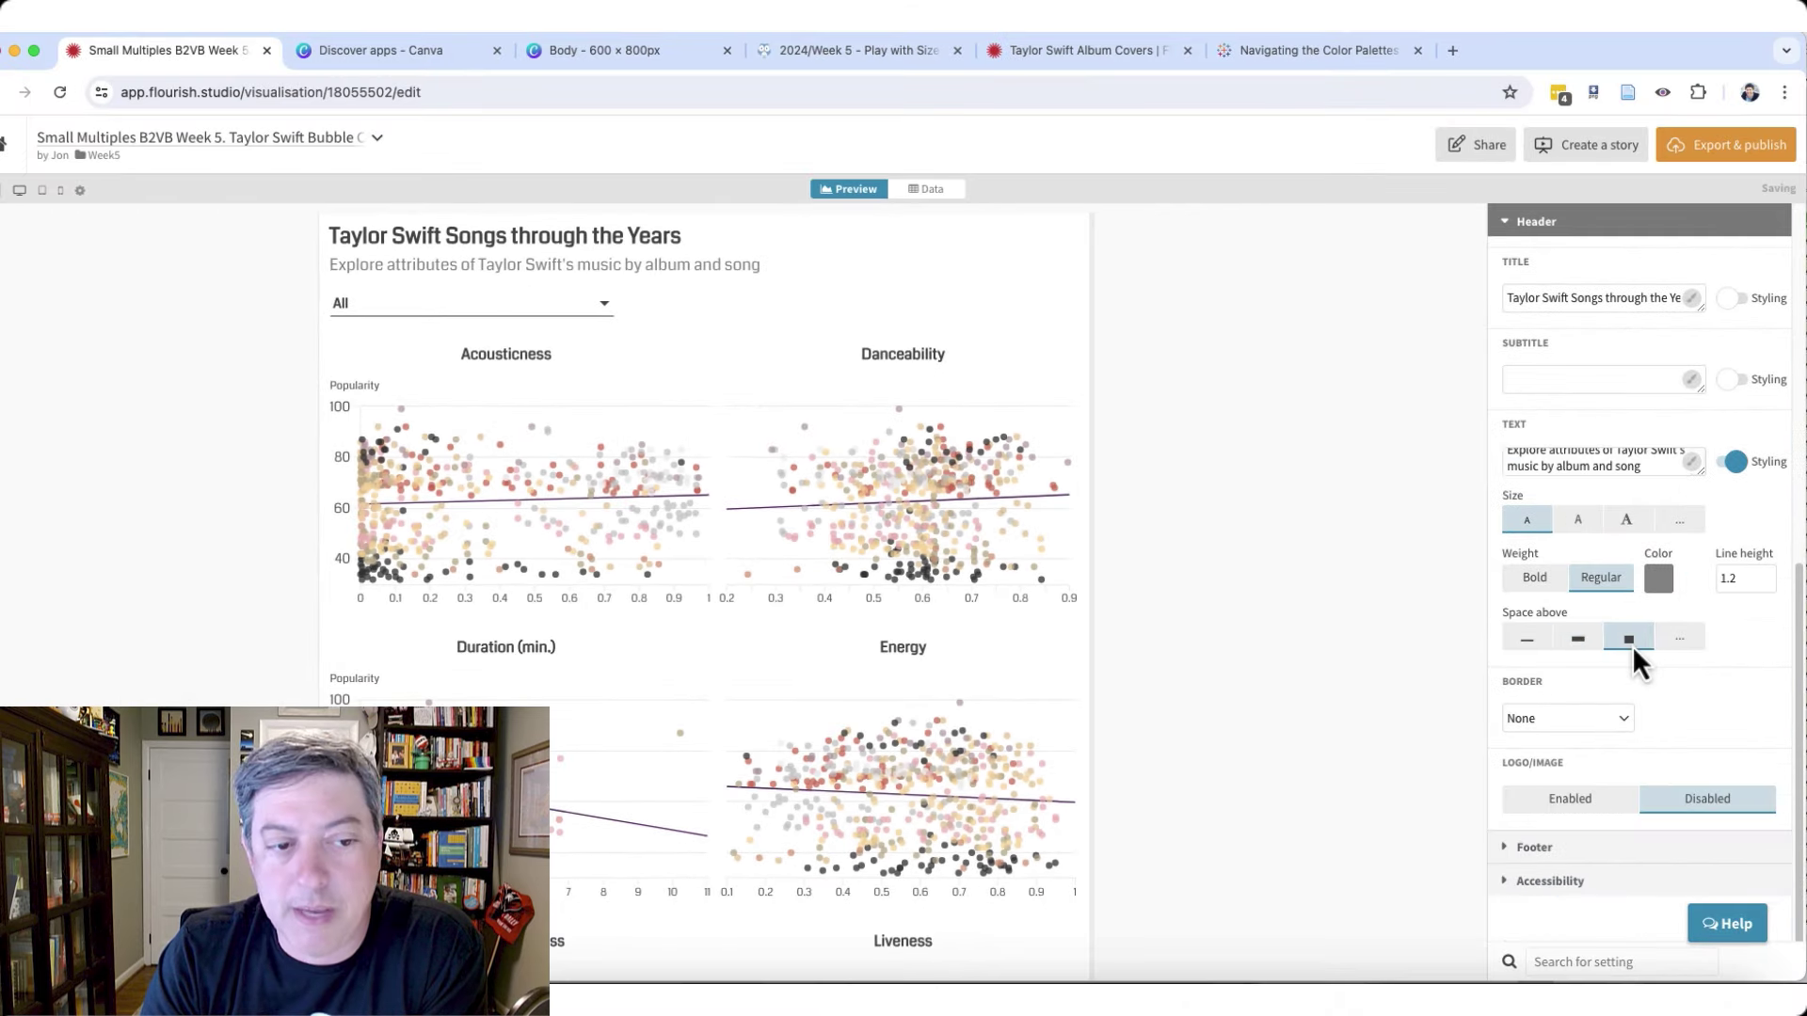
{"action": "left_click", "coordinate": [1577, 639]}
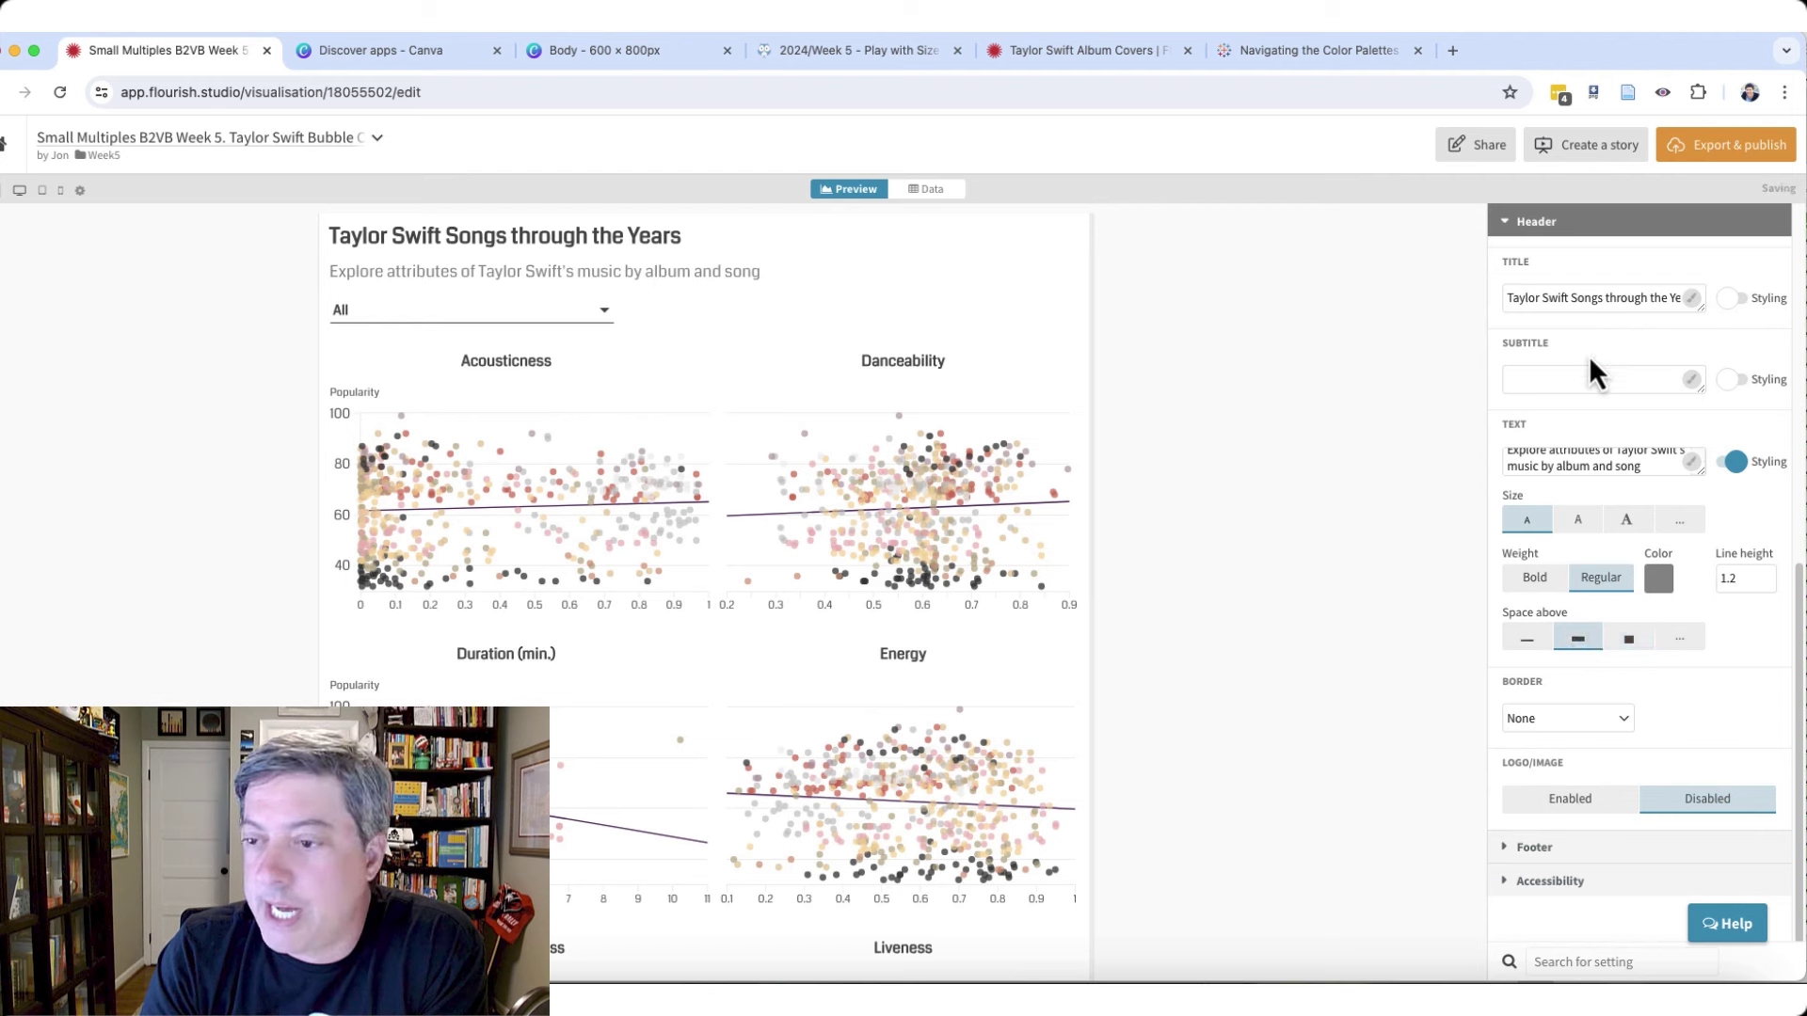
{"action": "left_click", "coordinate": [1498, 220]}
- Set the chart layout's custom space between sections to 10 and look over the preview
{"action": "left_click", "coordinate": [1591, 780]}
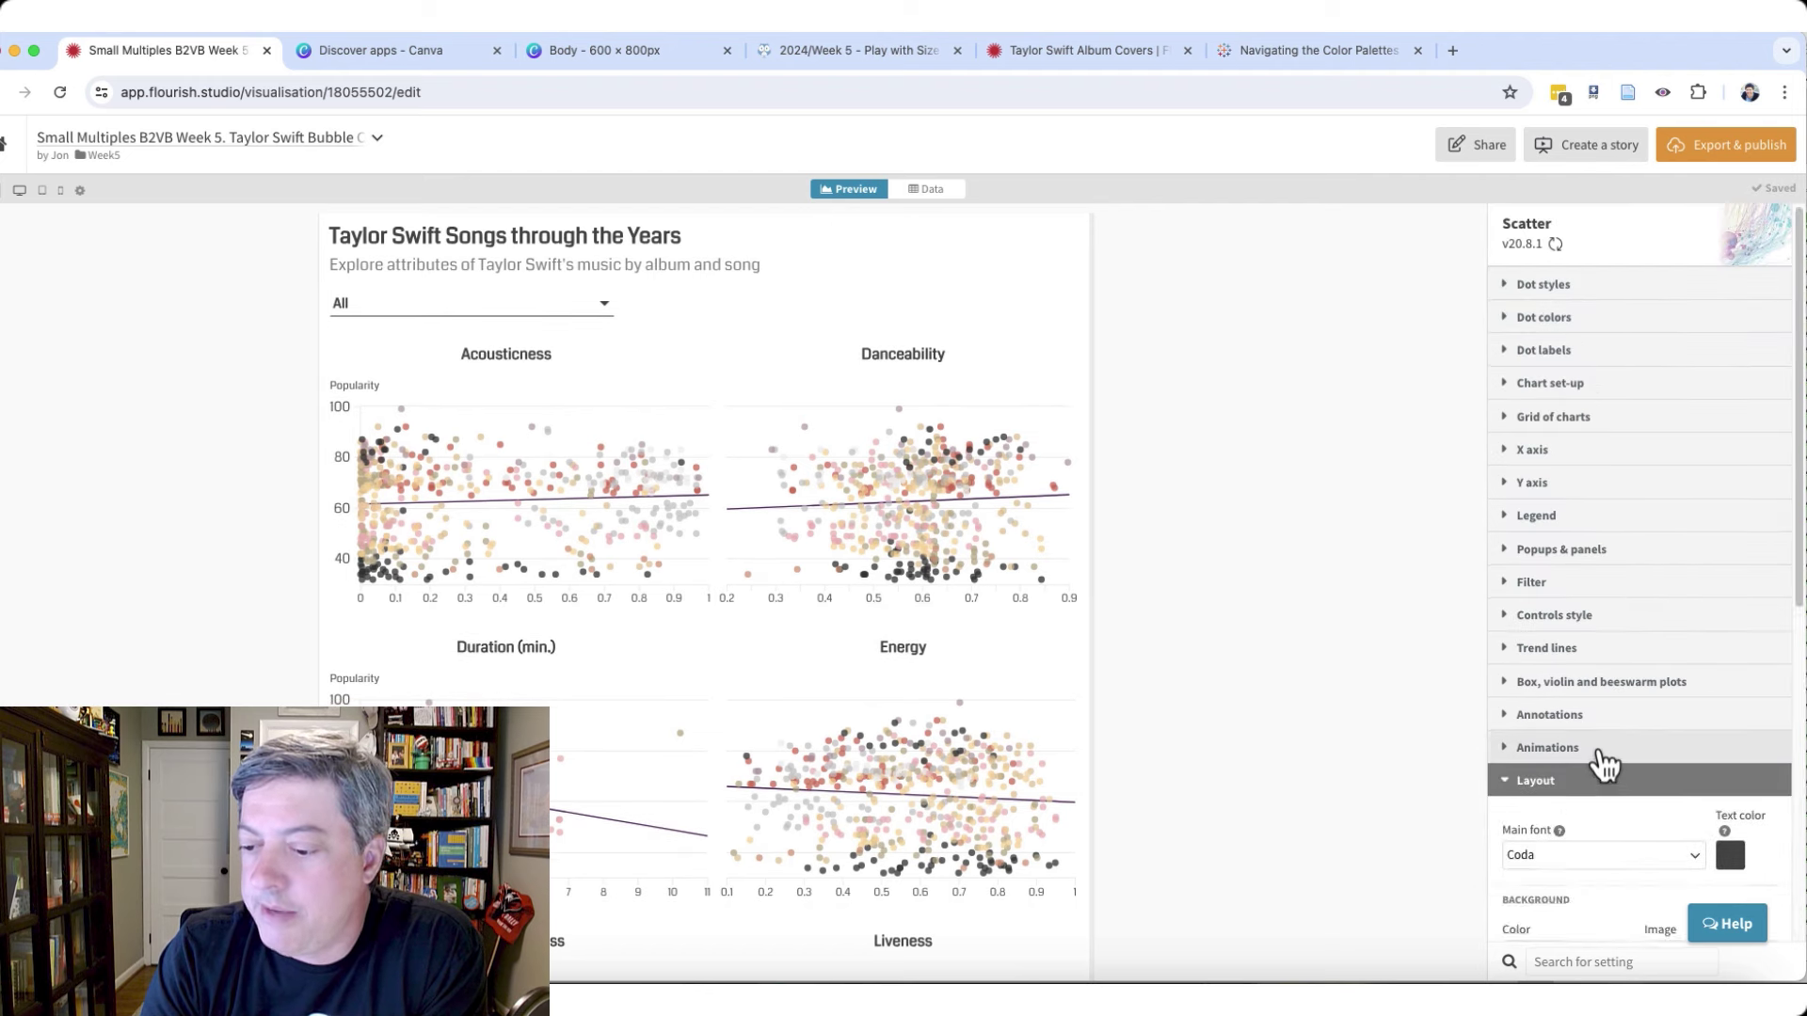
{"action": "scroll", "coordinate": [1602, 765], "scroll_direction": "down", "scroll_amount": 10}
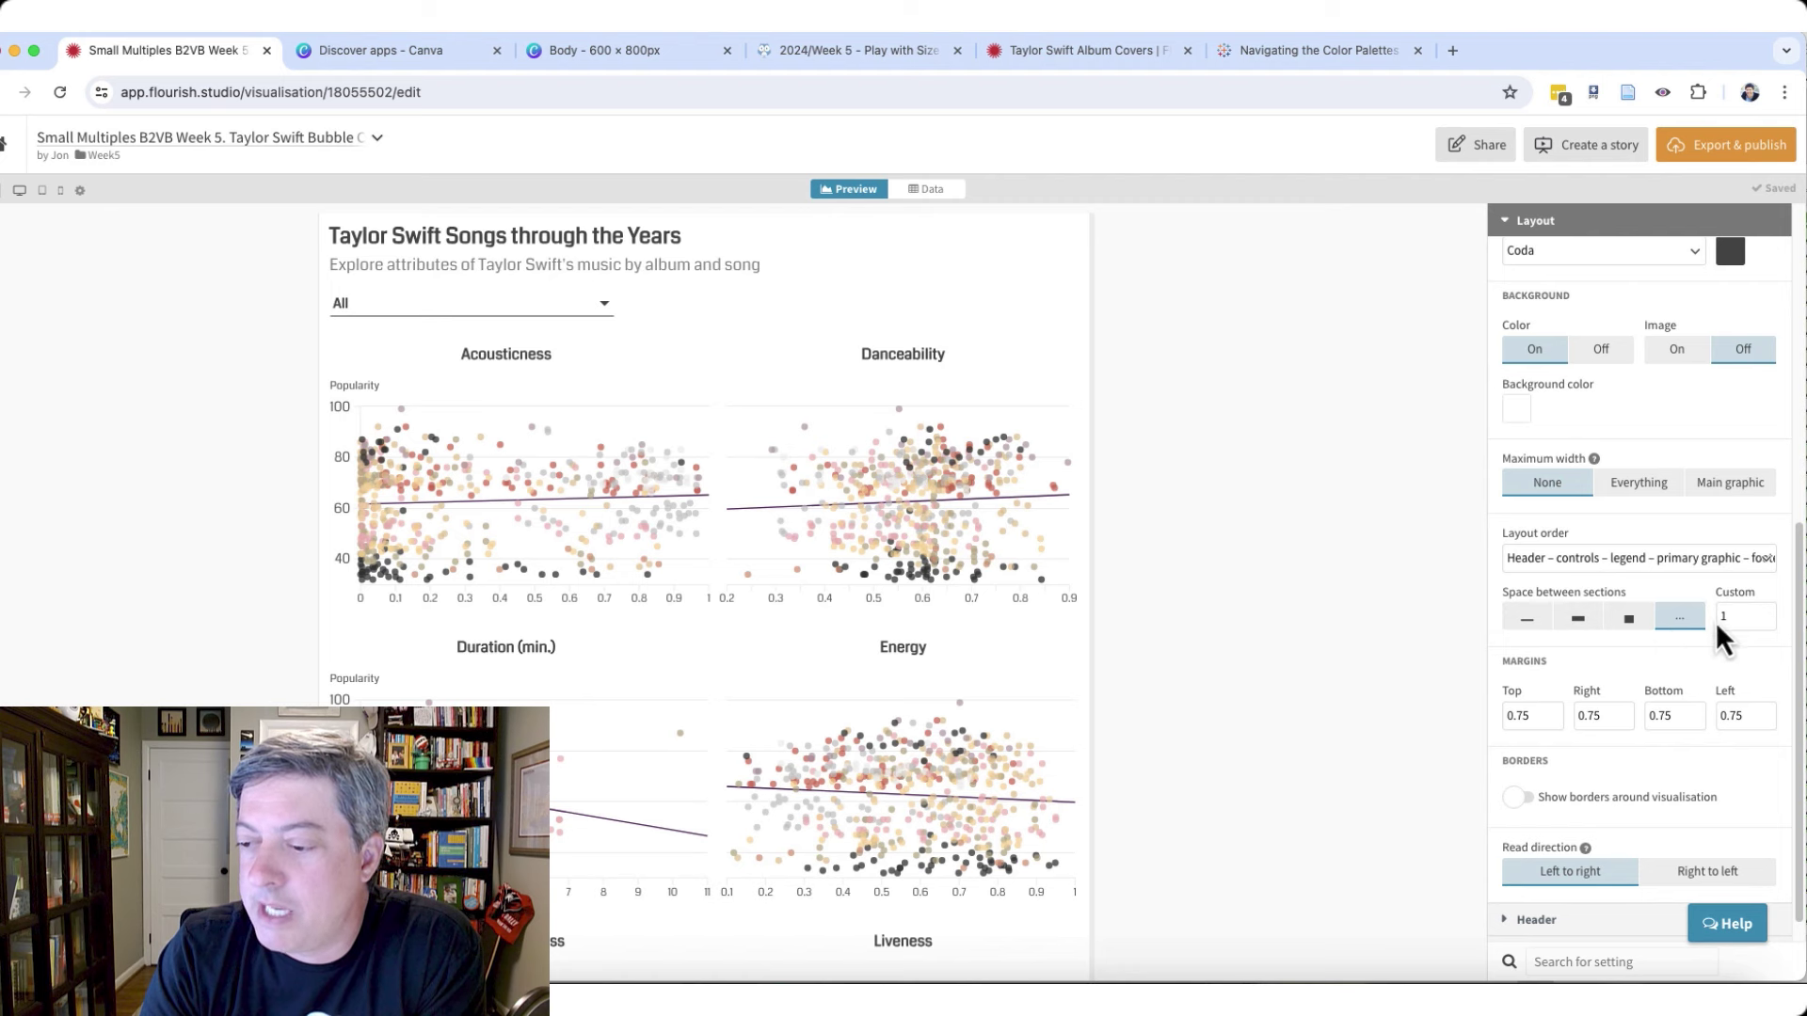
{"action": "left_click", "coordinate": [1767, 612]}
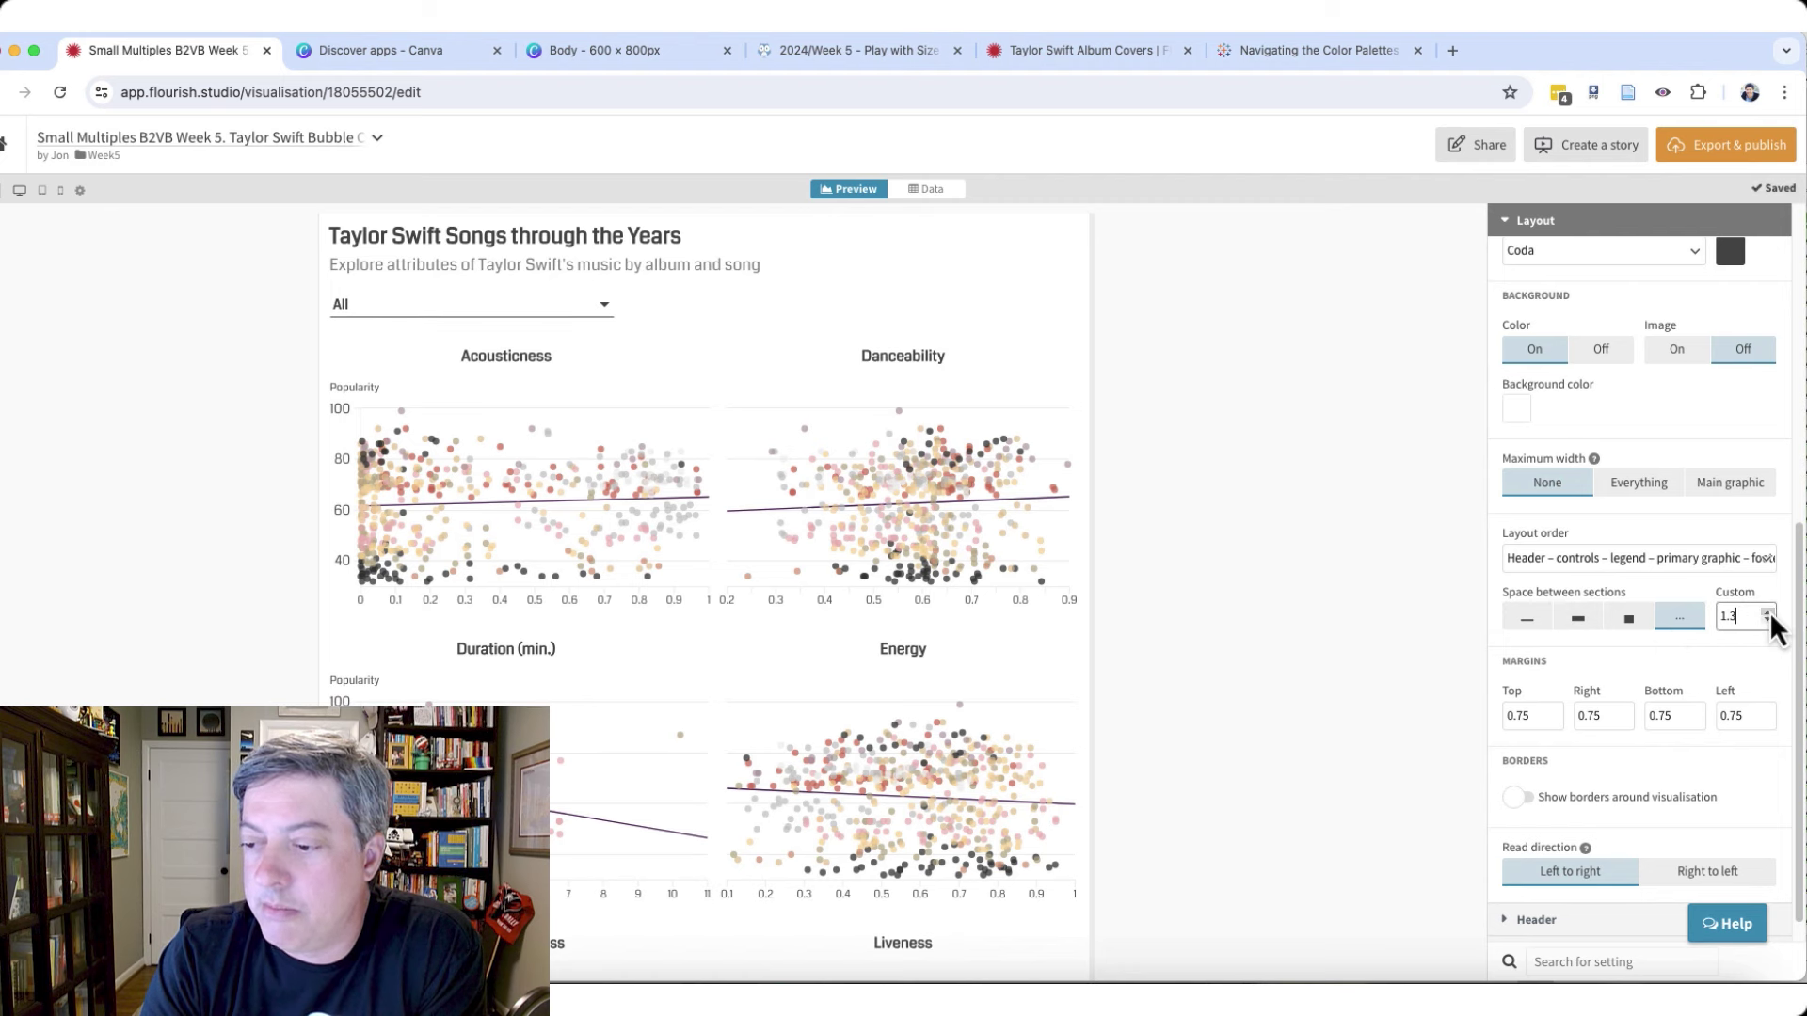
{"action": "left_click", "coordinate": [1767, 612]}
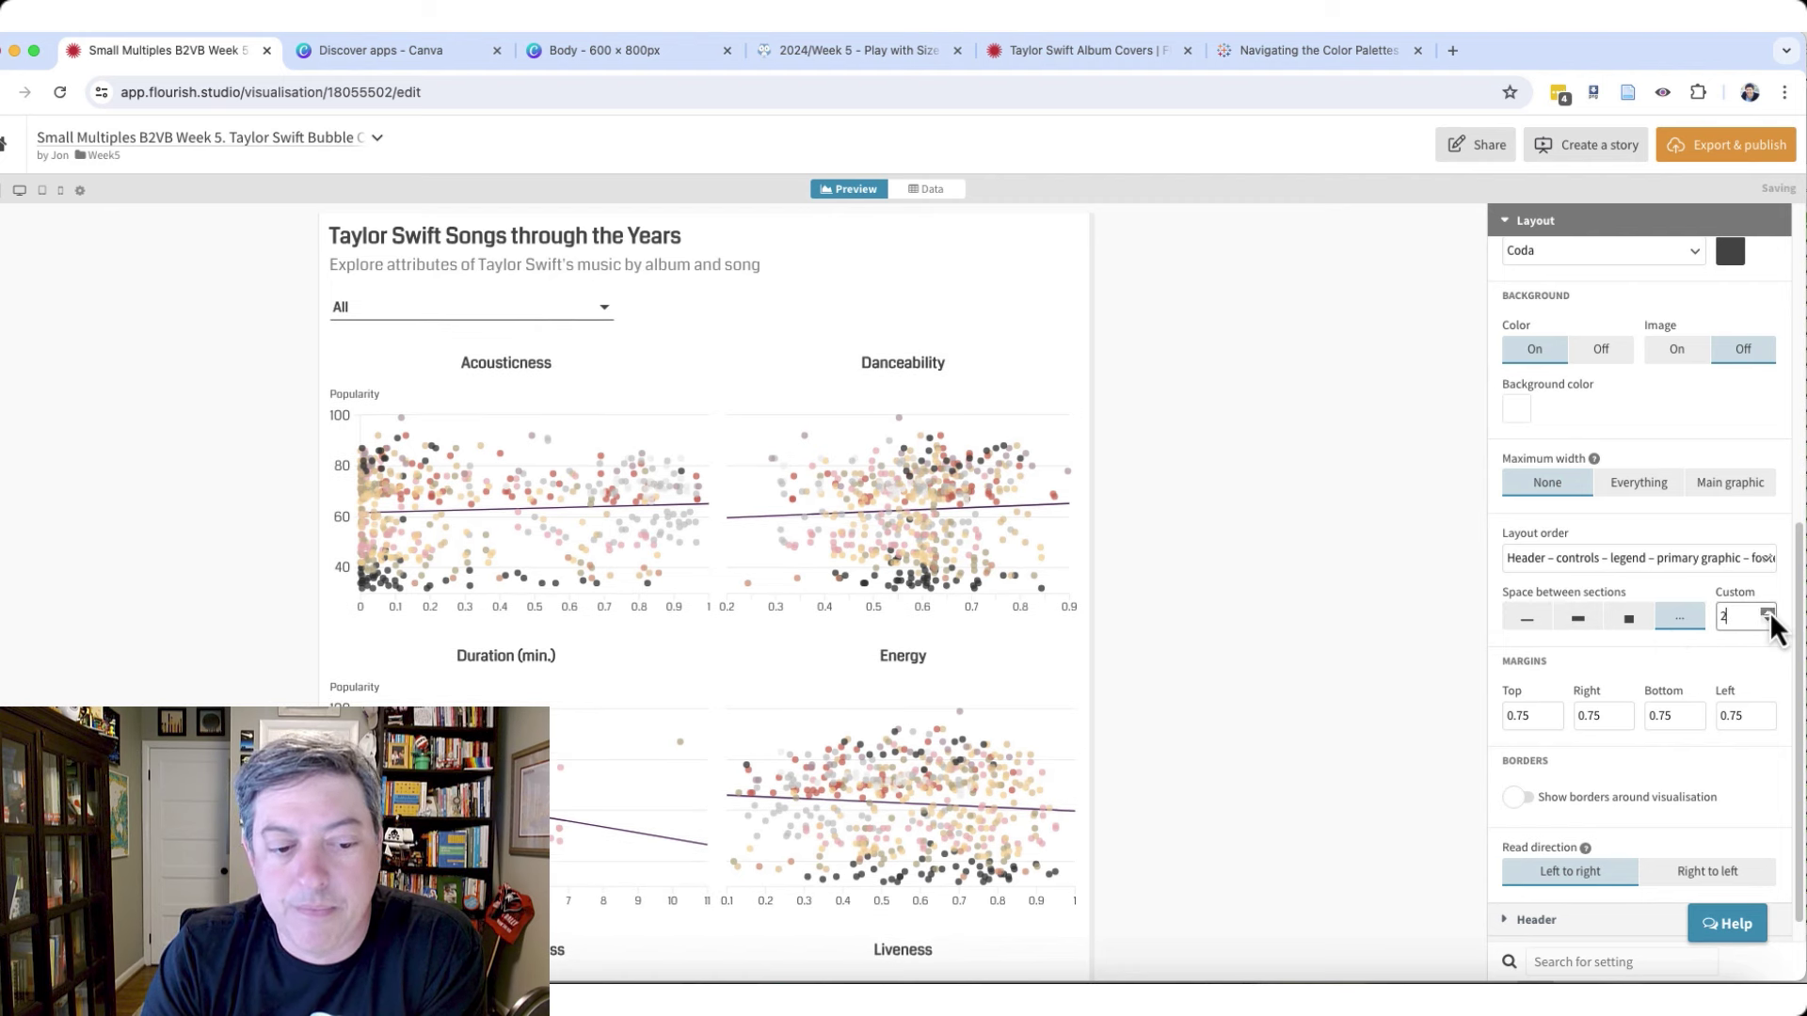
{"action": "left_click", "coordinate": [1767, 612]}
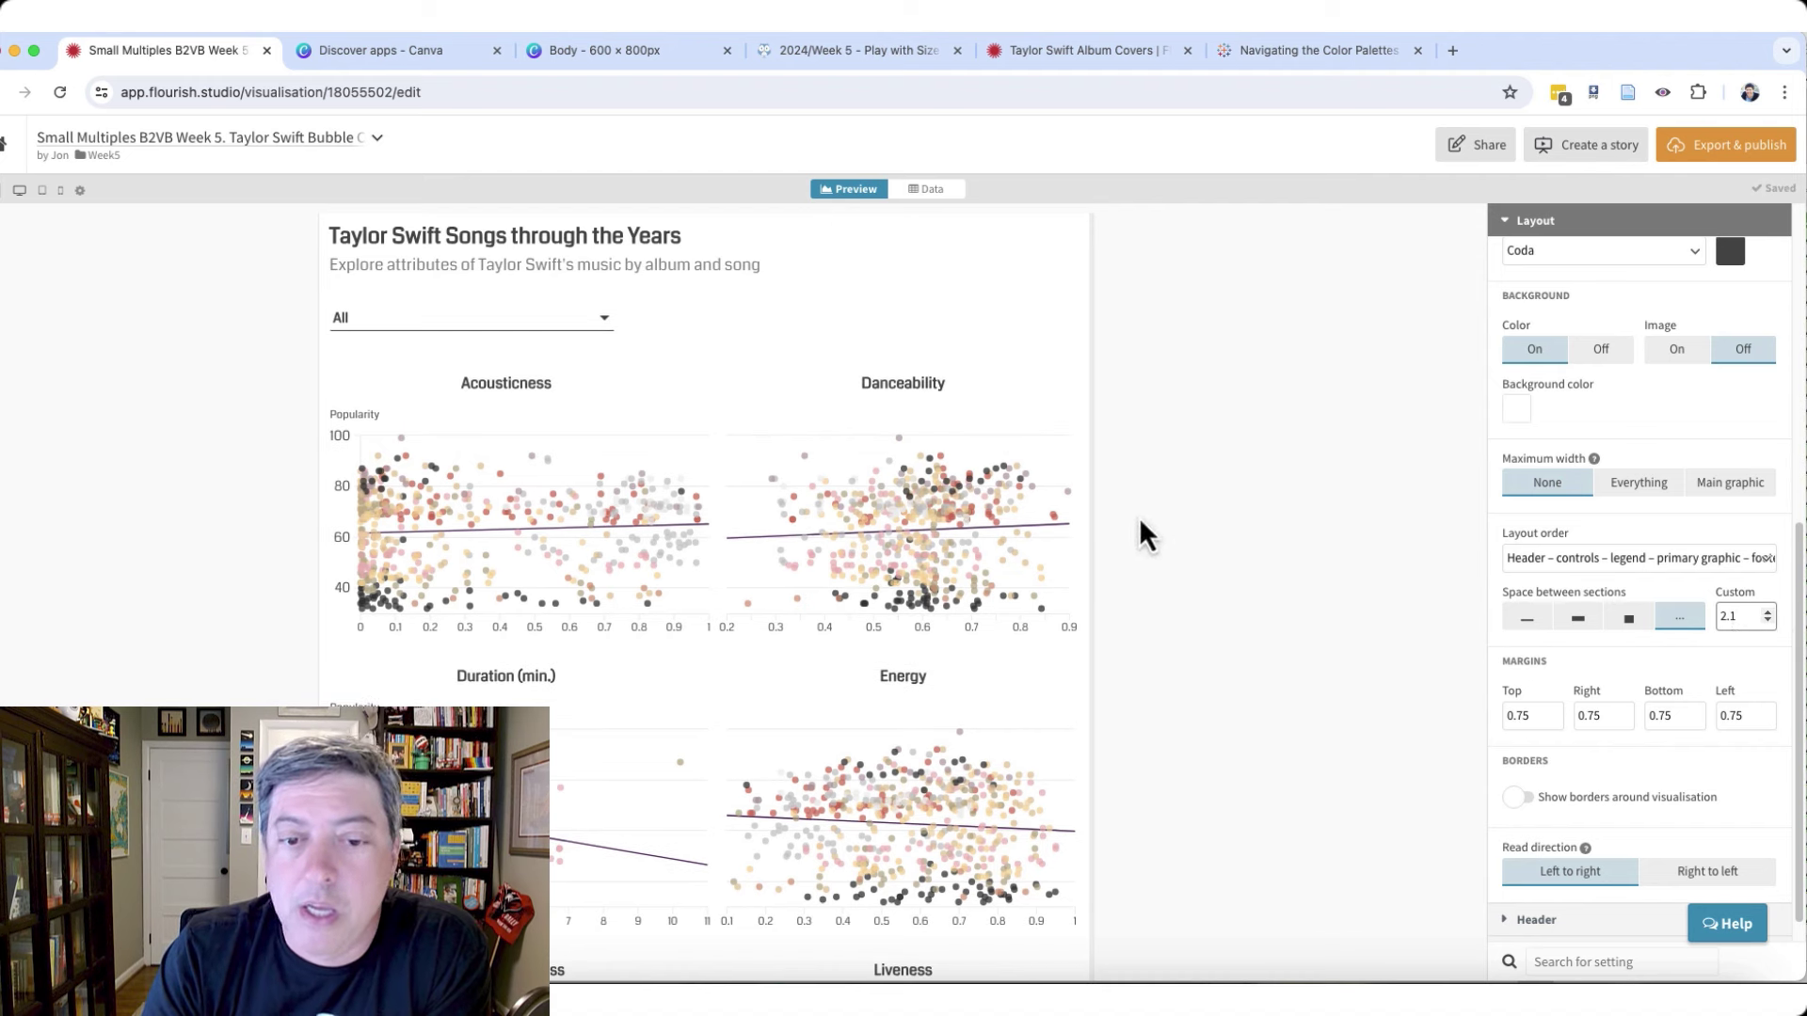
{"action": "left_click_drag", "start_coordinate": [1736, 615], "coordinate": [1705, 624]}
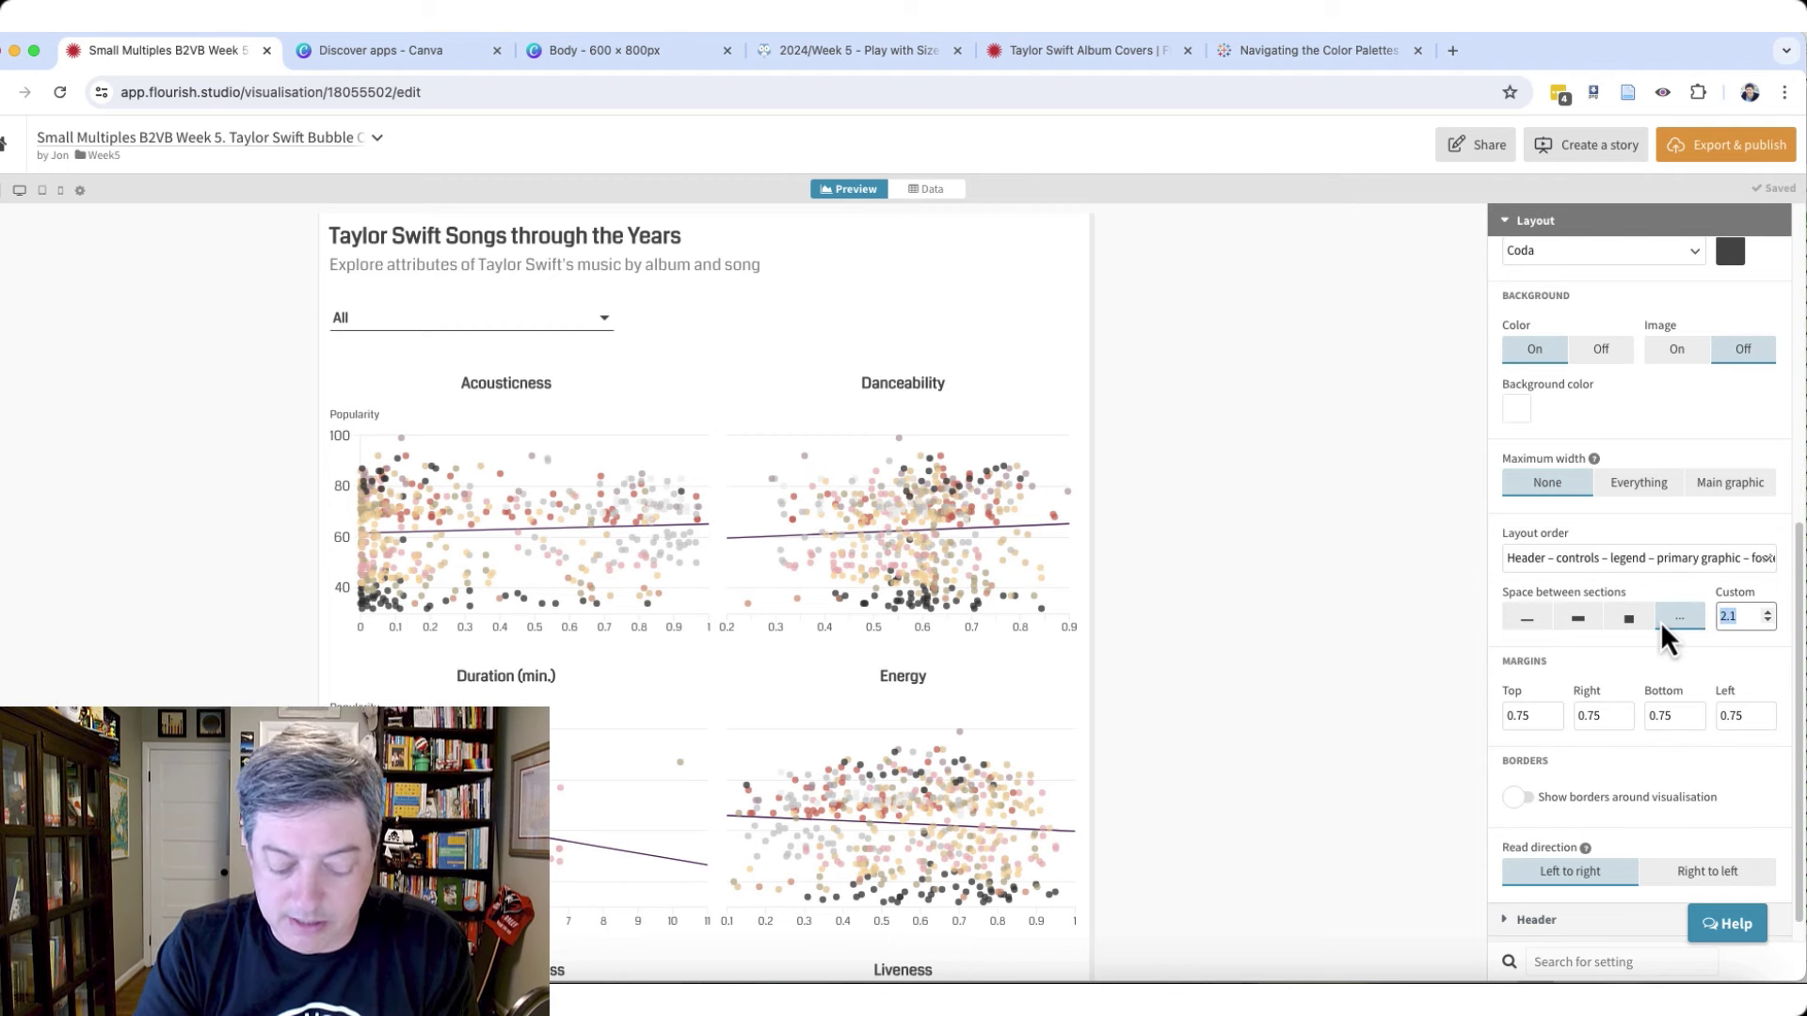
{"action": "type", "text": "10"}
{"action": "key", "text": "Tab"}
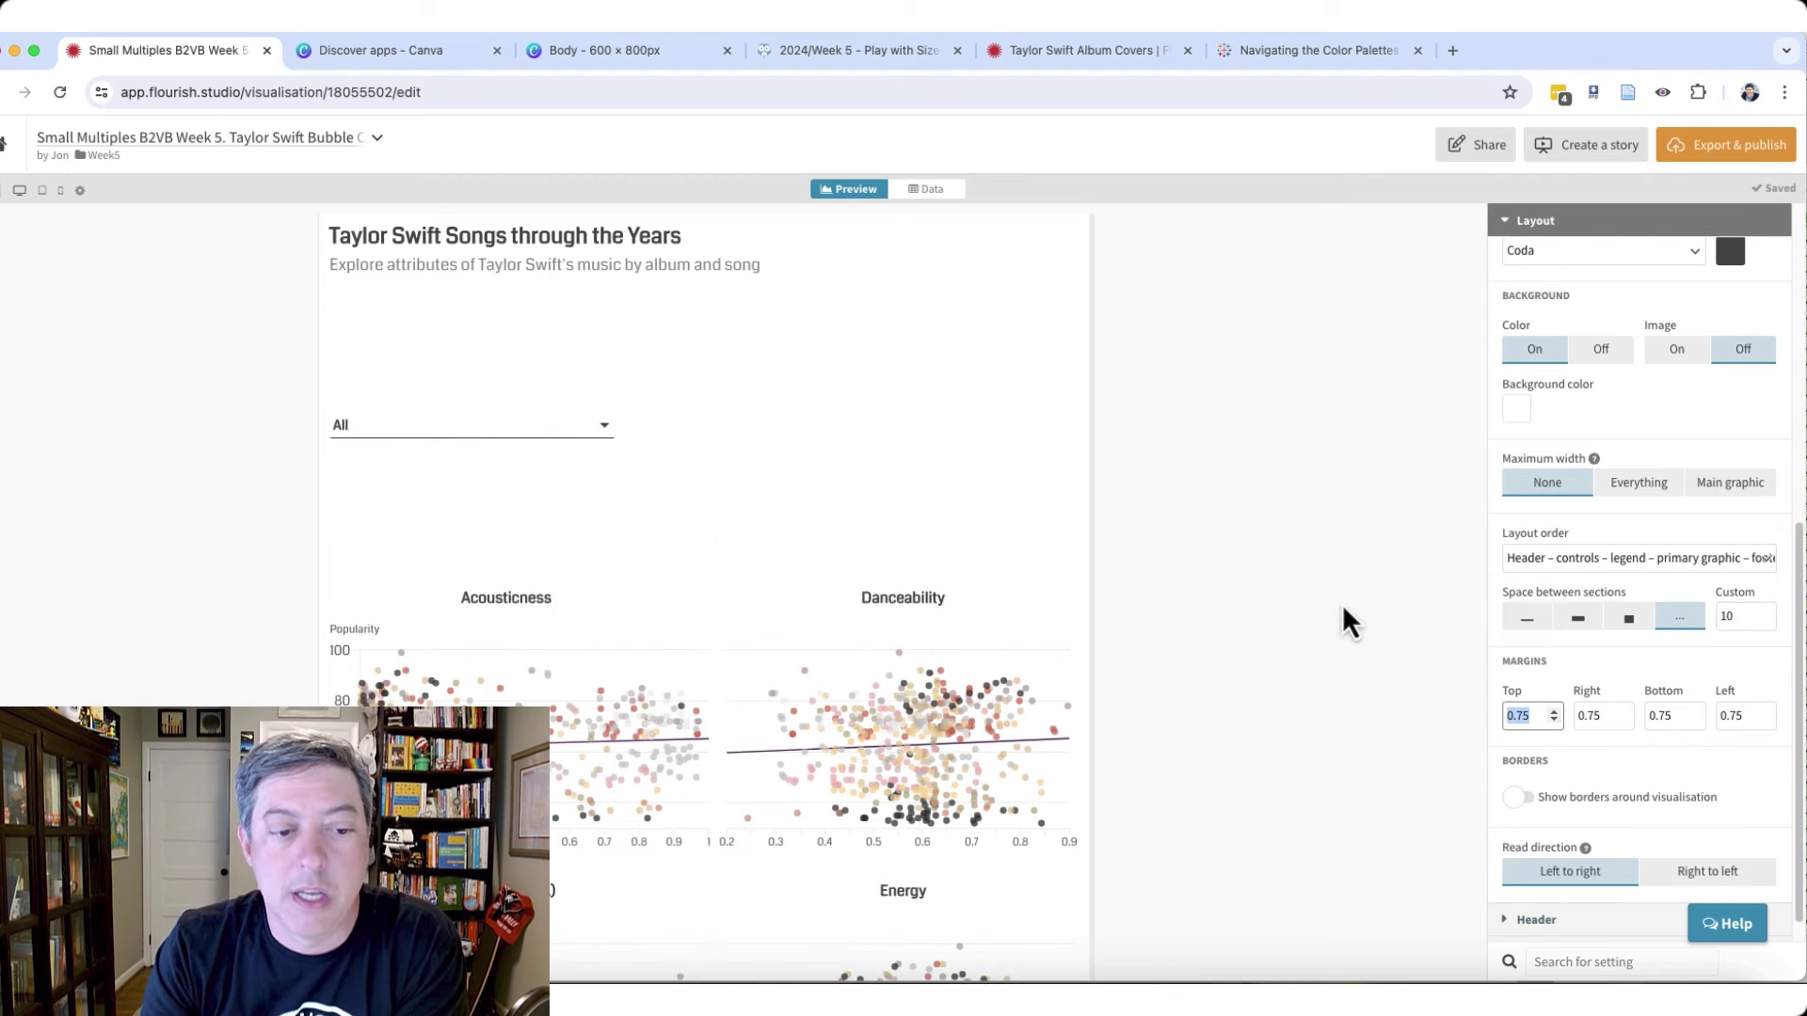
{"action": "scroll", "coordinate": [1128, 654], "scroll_direction": "down", "scroll_amount": 6}
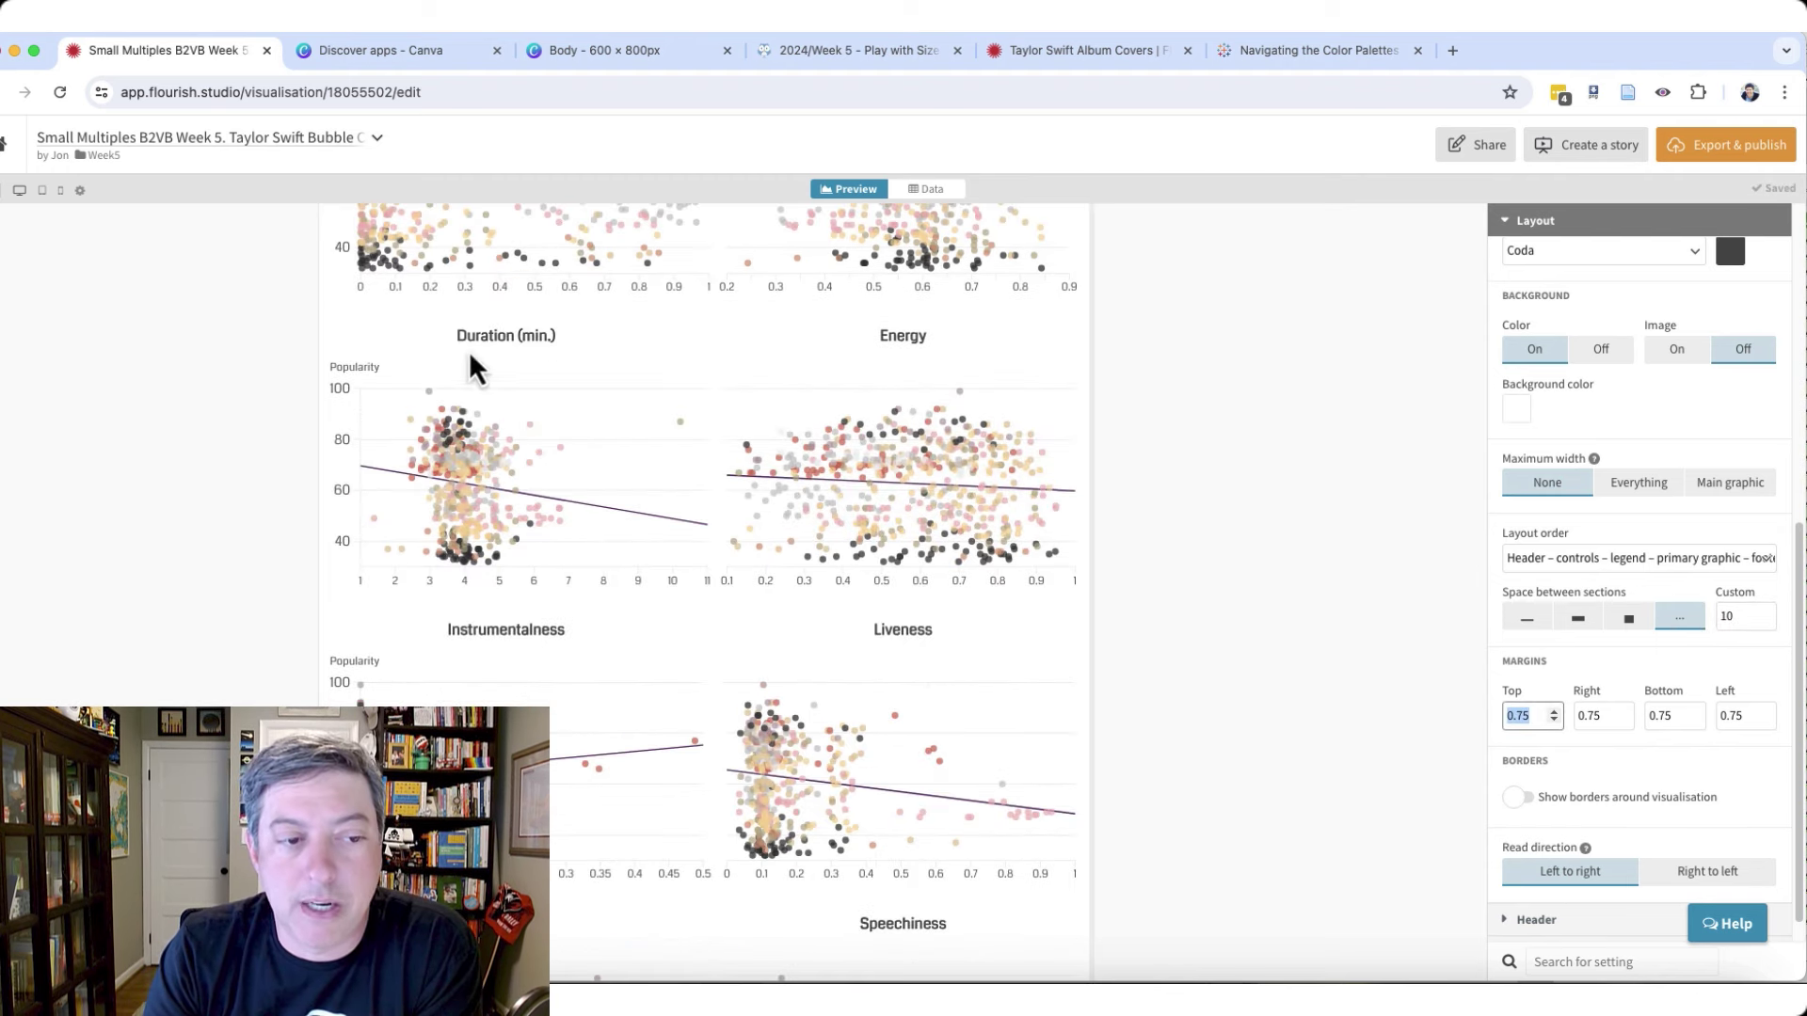
{"action": "scroll", "coordinate": [527, 424], "scroll_direction": "up", "scroll_amount": 6}
- Set the vertical margin between the charts in the grid to 10 and check the spacing around the Duration title
{"action": "scroll", "coordinate": [1562, 442], "scroll_direction": "up", "scroll_amount": 5}
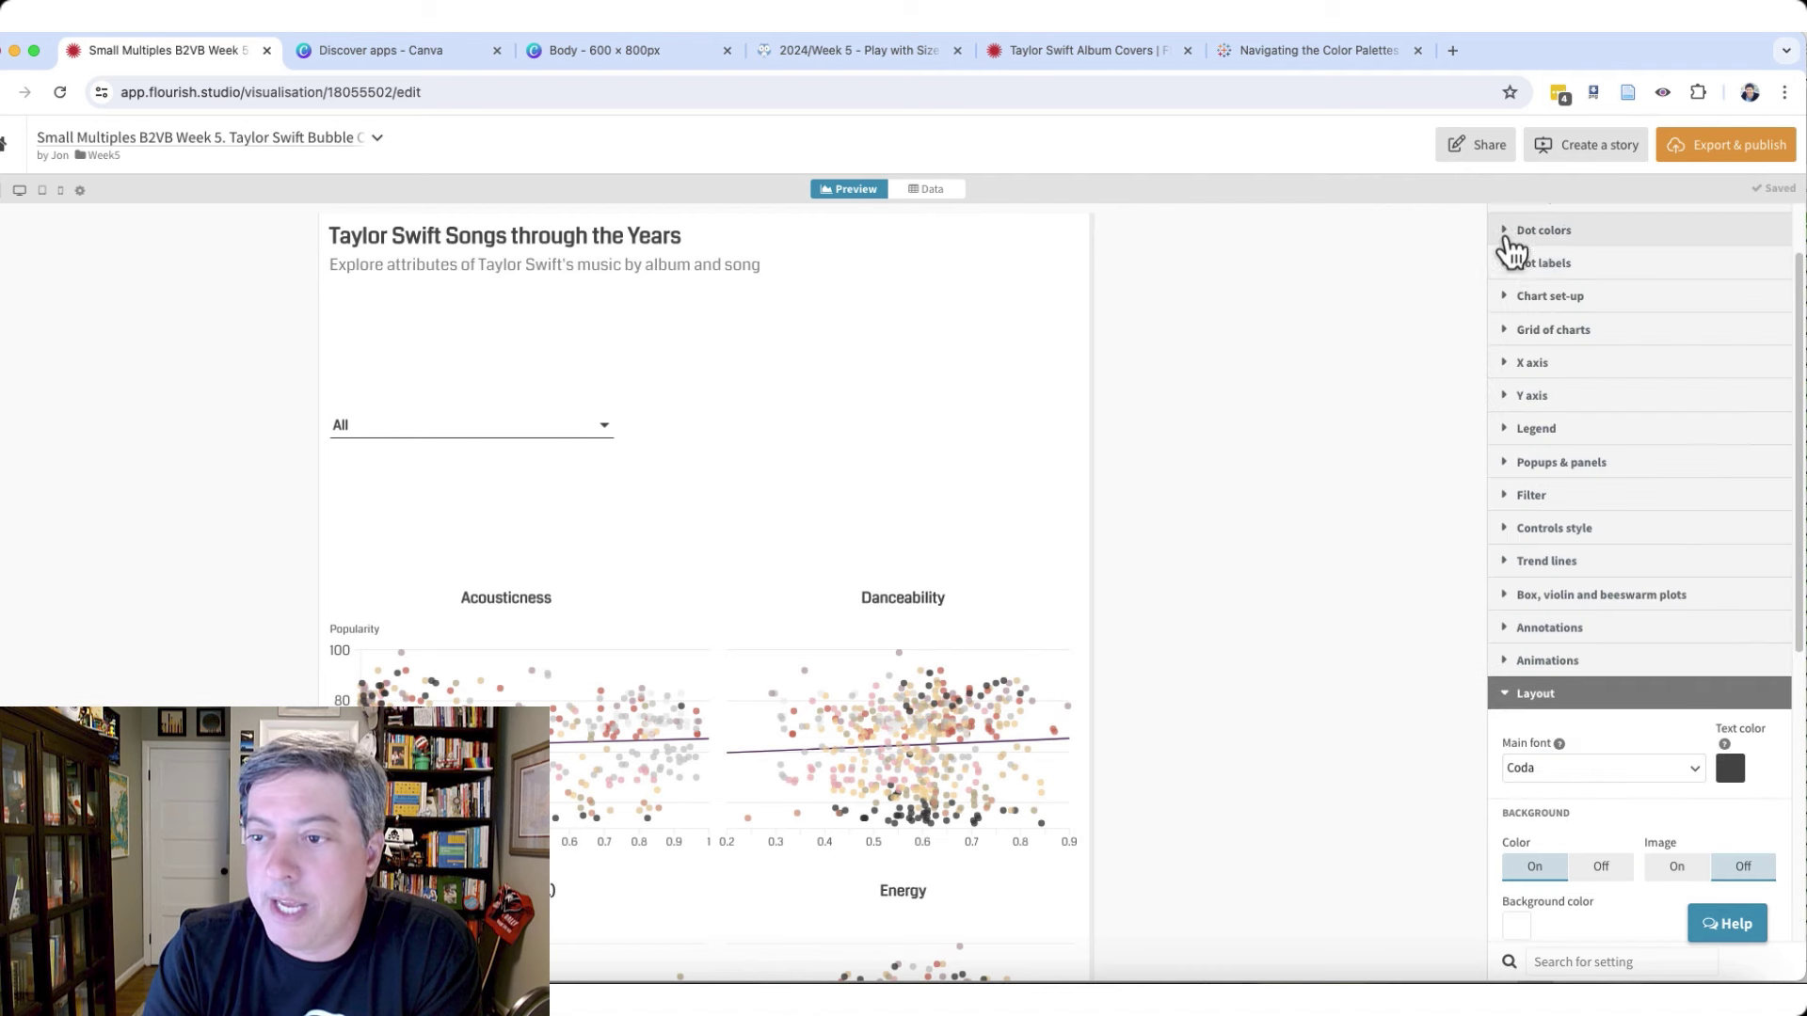
{"action": "left_click", "coordinate": [1554, 335]}
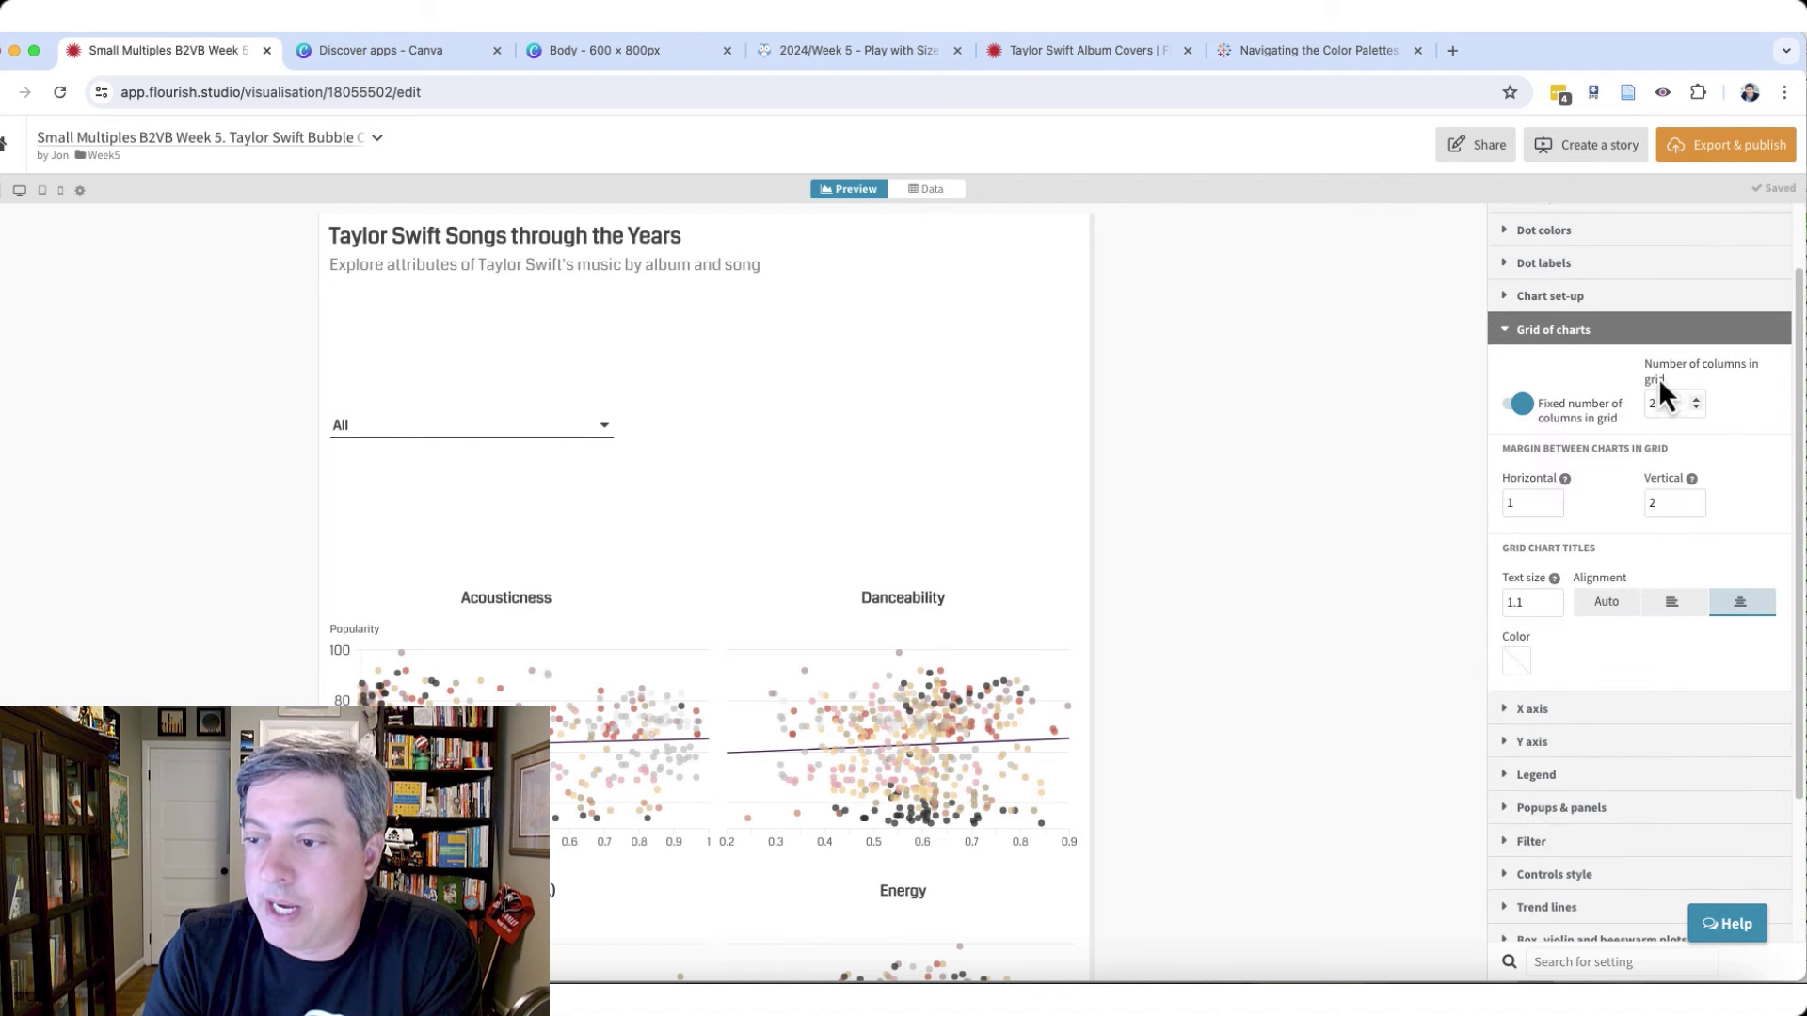
{"action": "double_click", "coordinate": [1652, 503]}
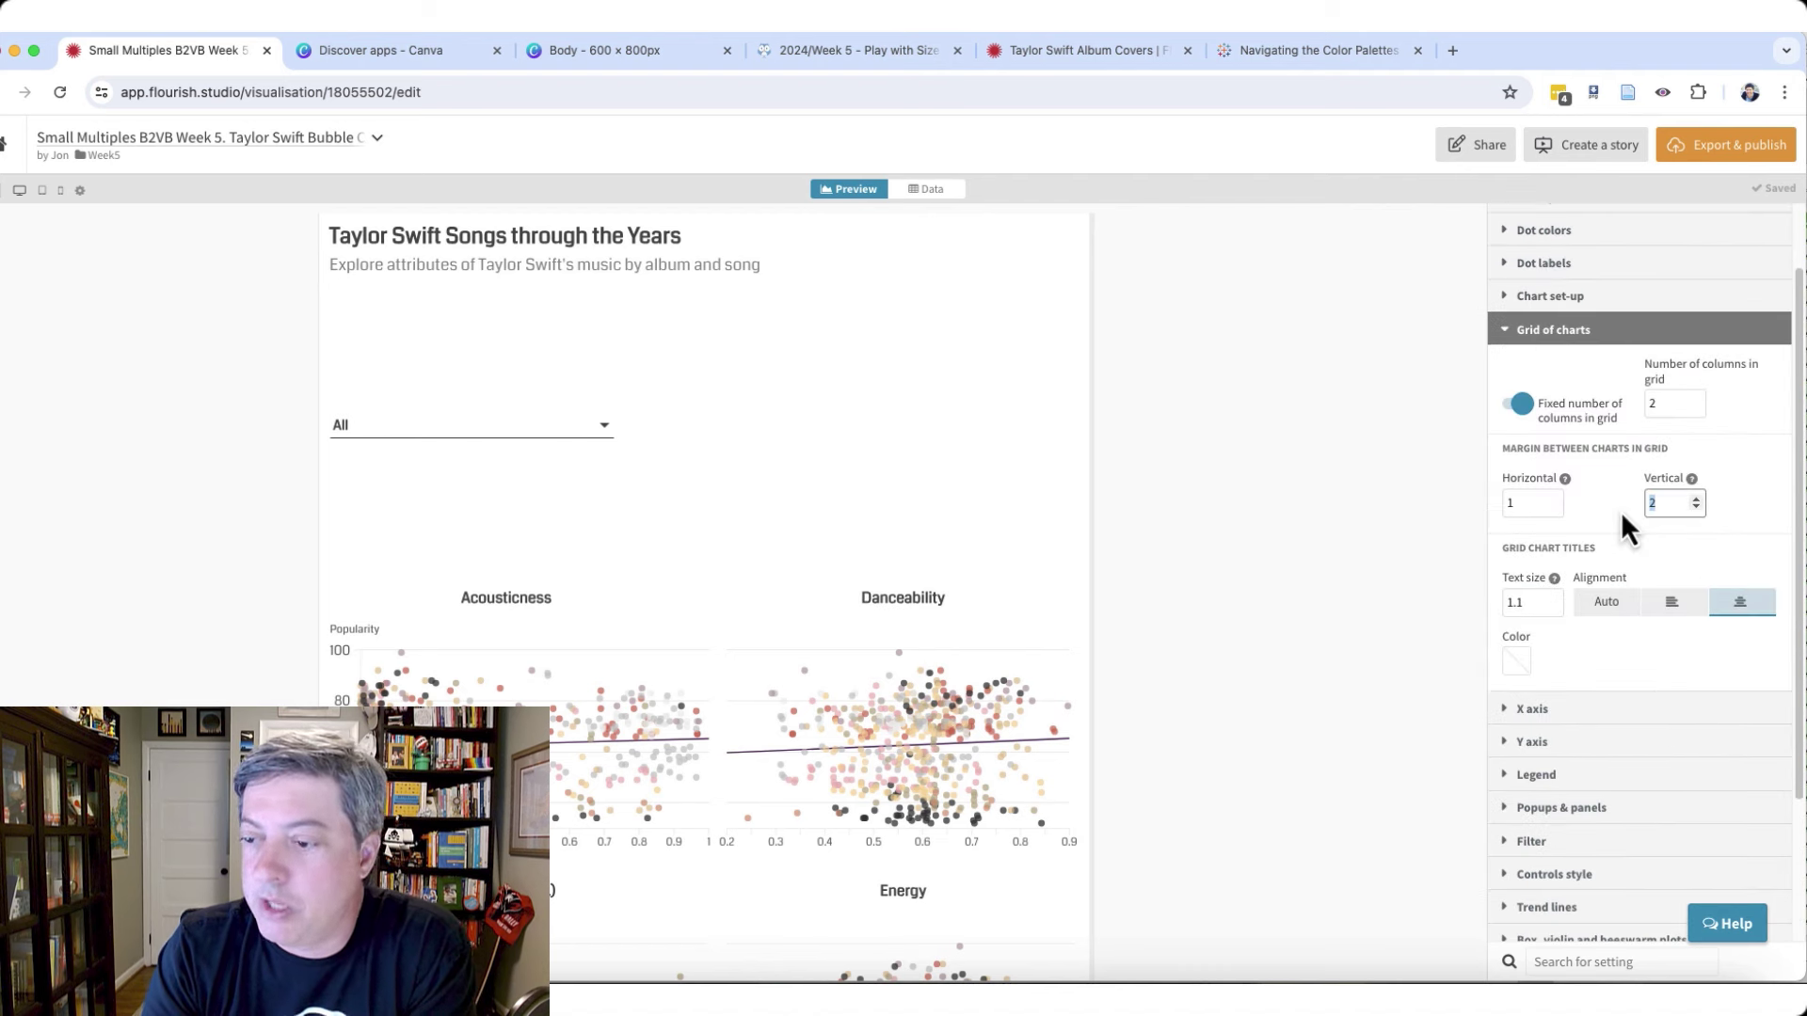
{"action": "type", "text": "10"}
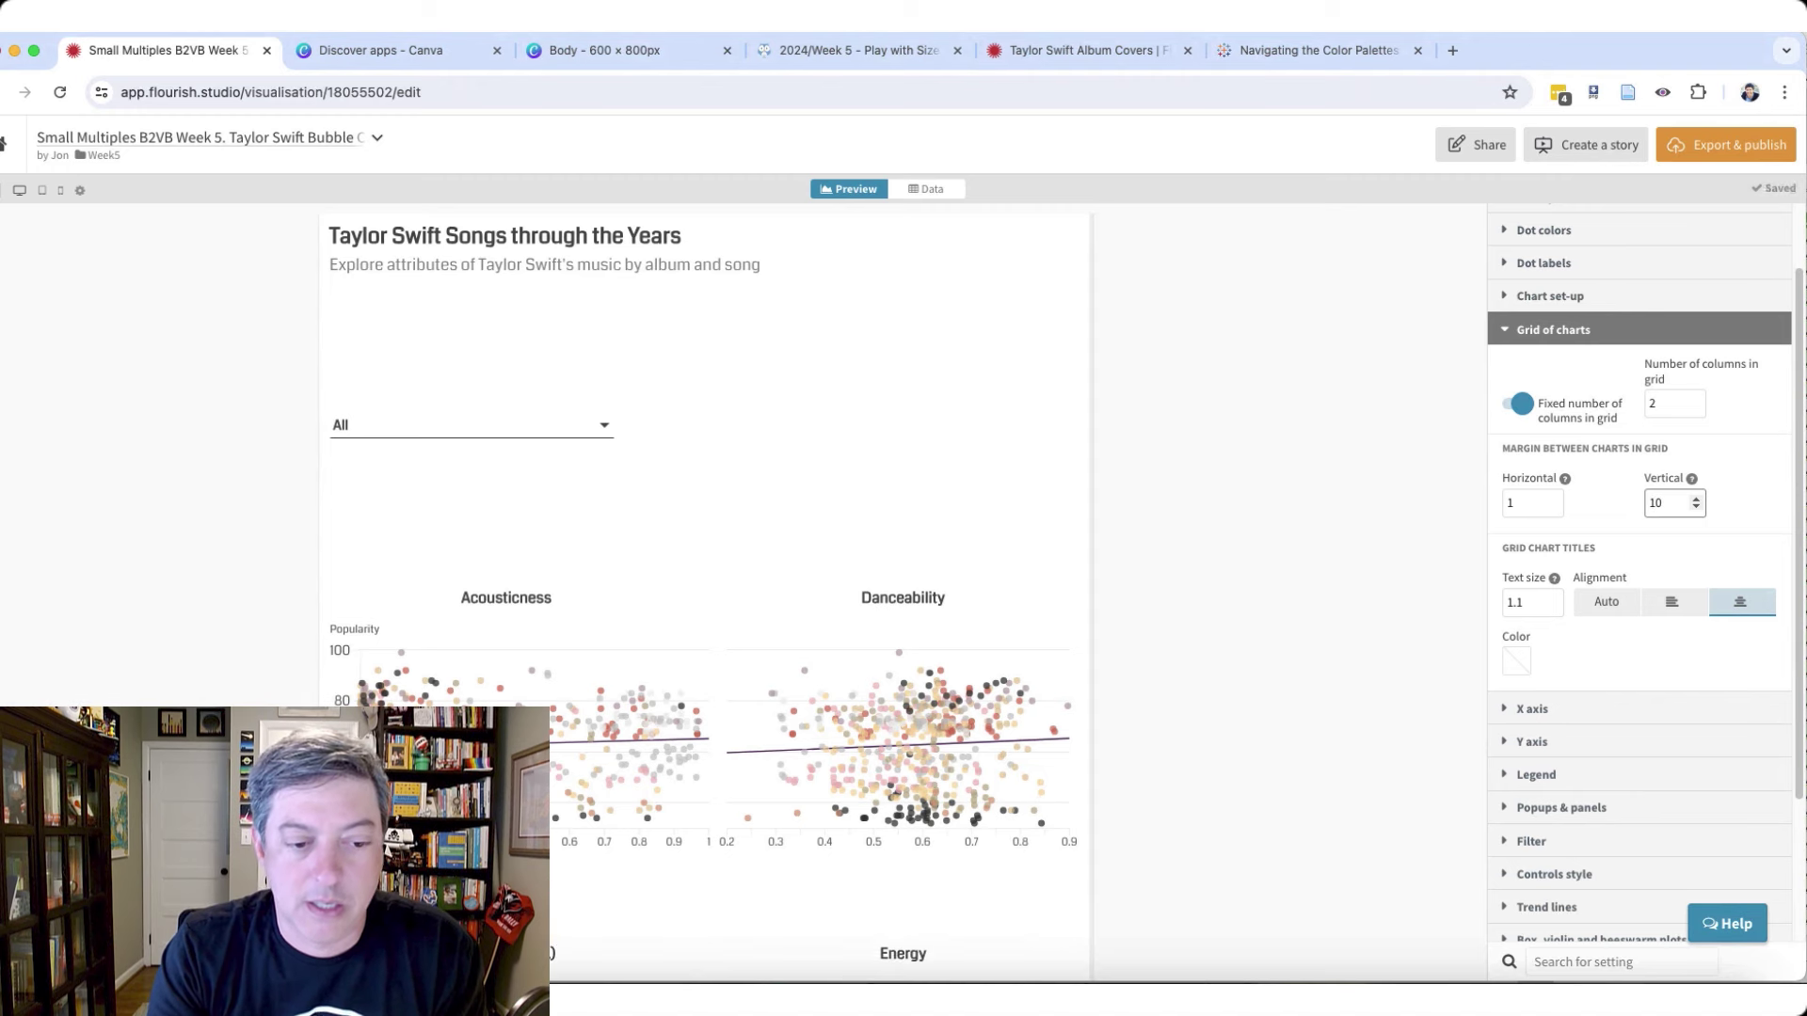
{"action": "scroll", "coordinate": [1228, 612], "scroll_direction": "down", "scroll_amount": 5}
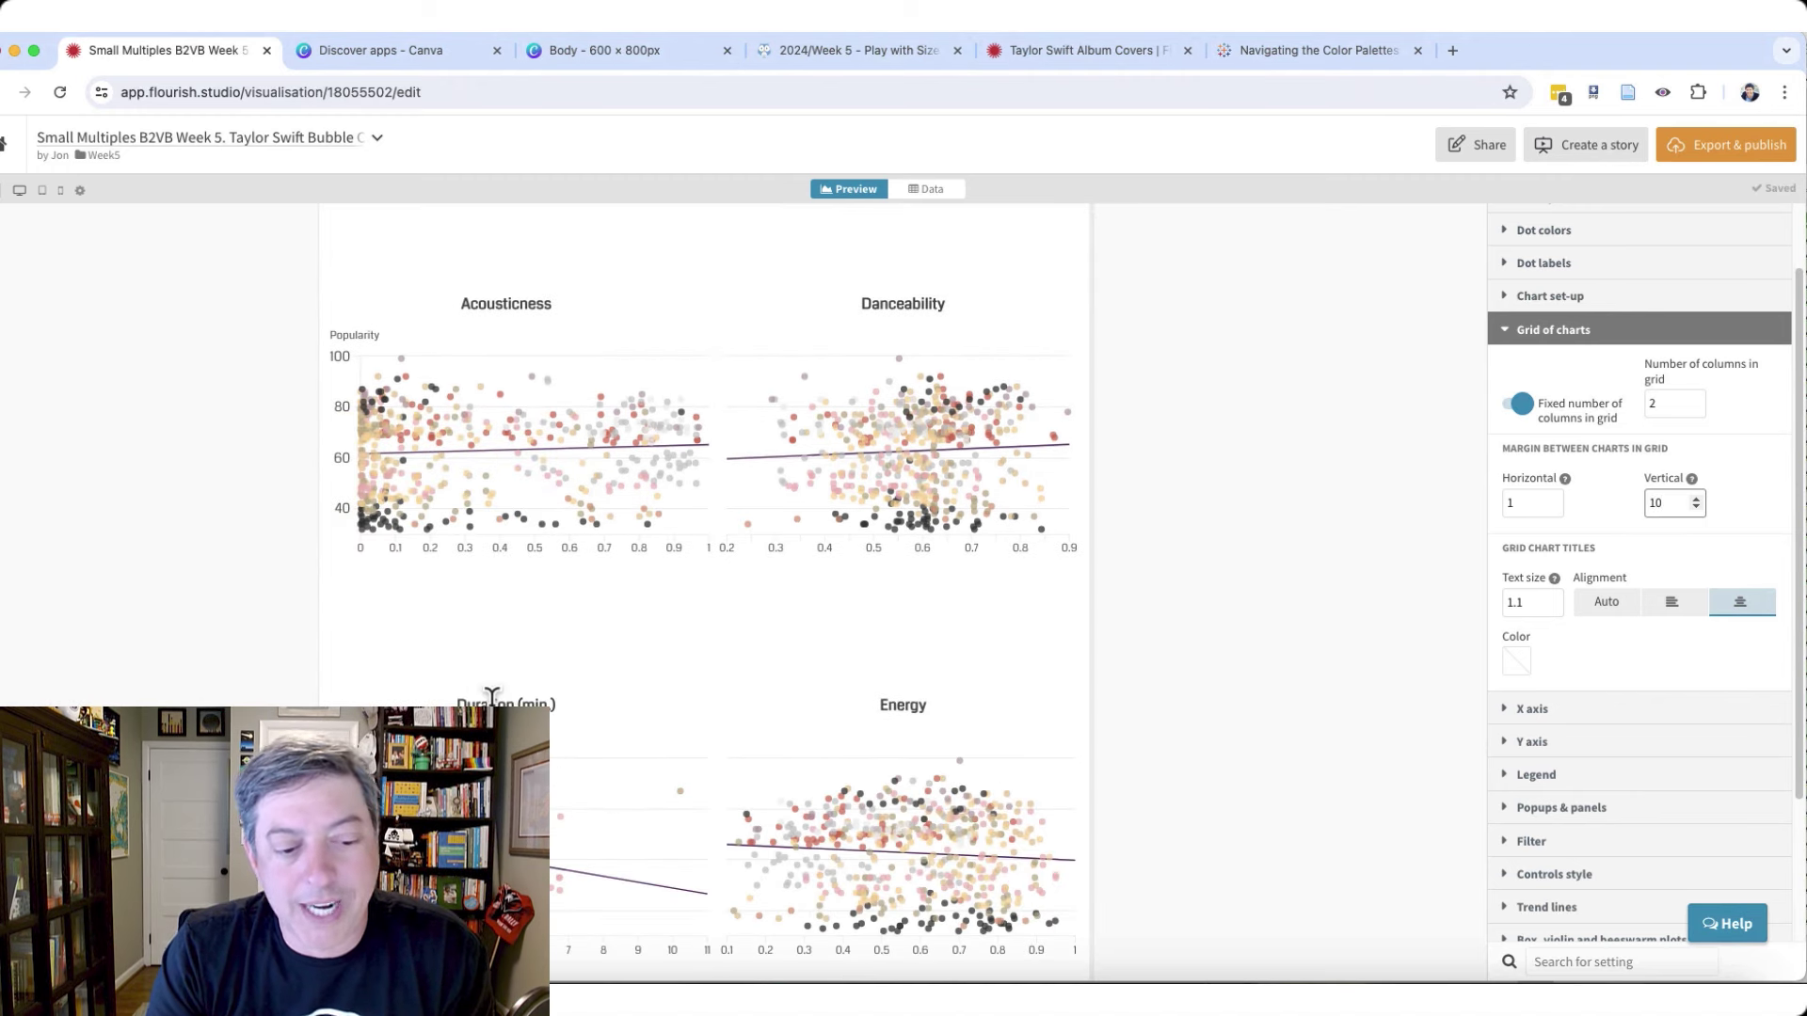
{"action": "left_click_drag", "start_coordinate": [455, 700], "coordinate": [538, 698]}
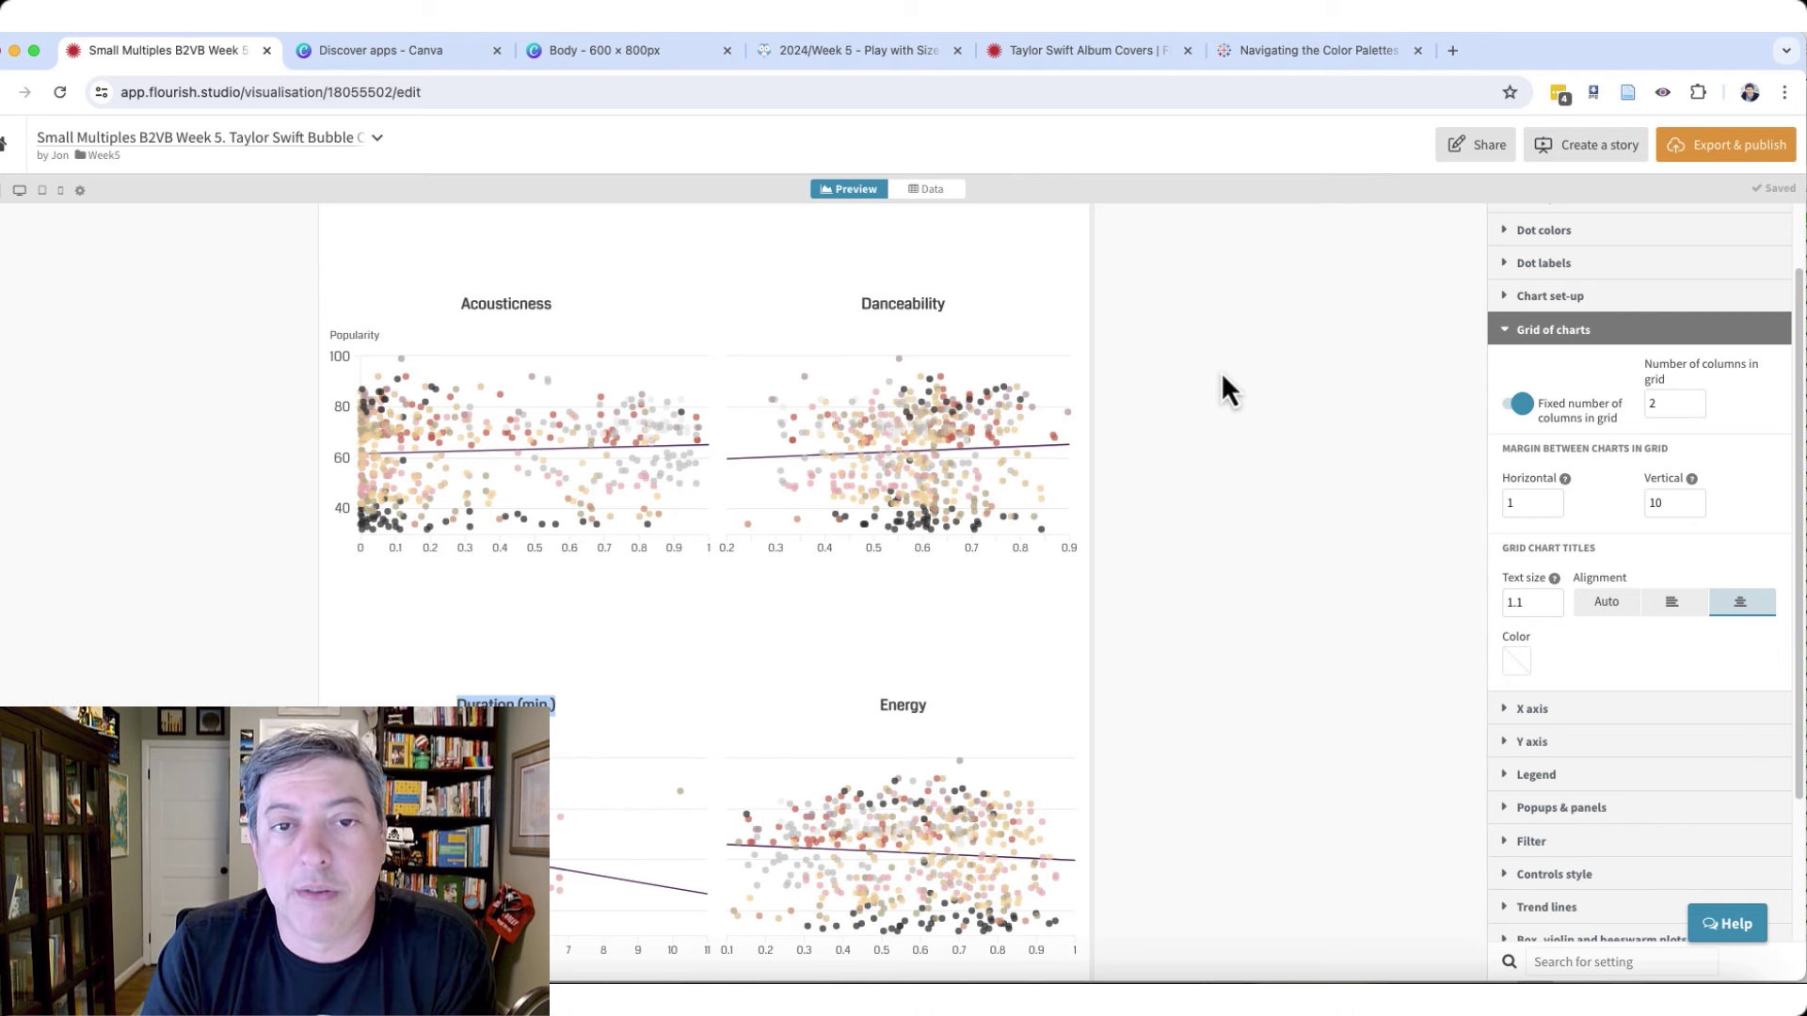
{"action": "left_click", "coordinate": [1543, 334]}
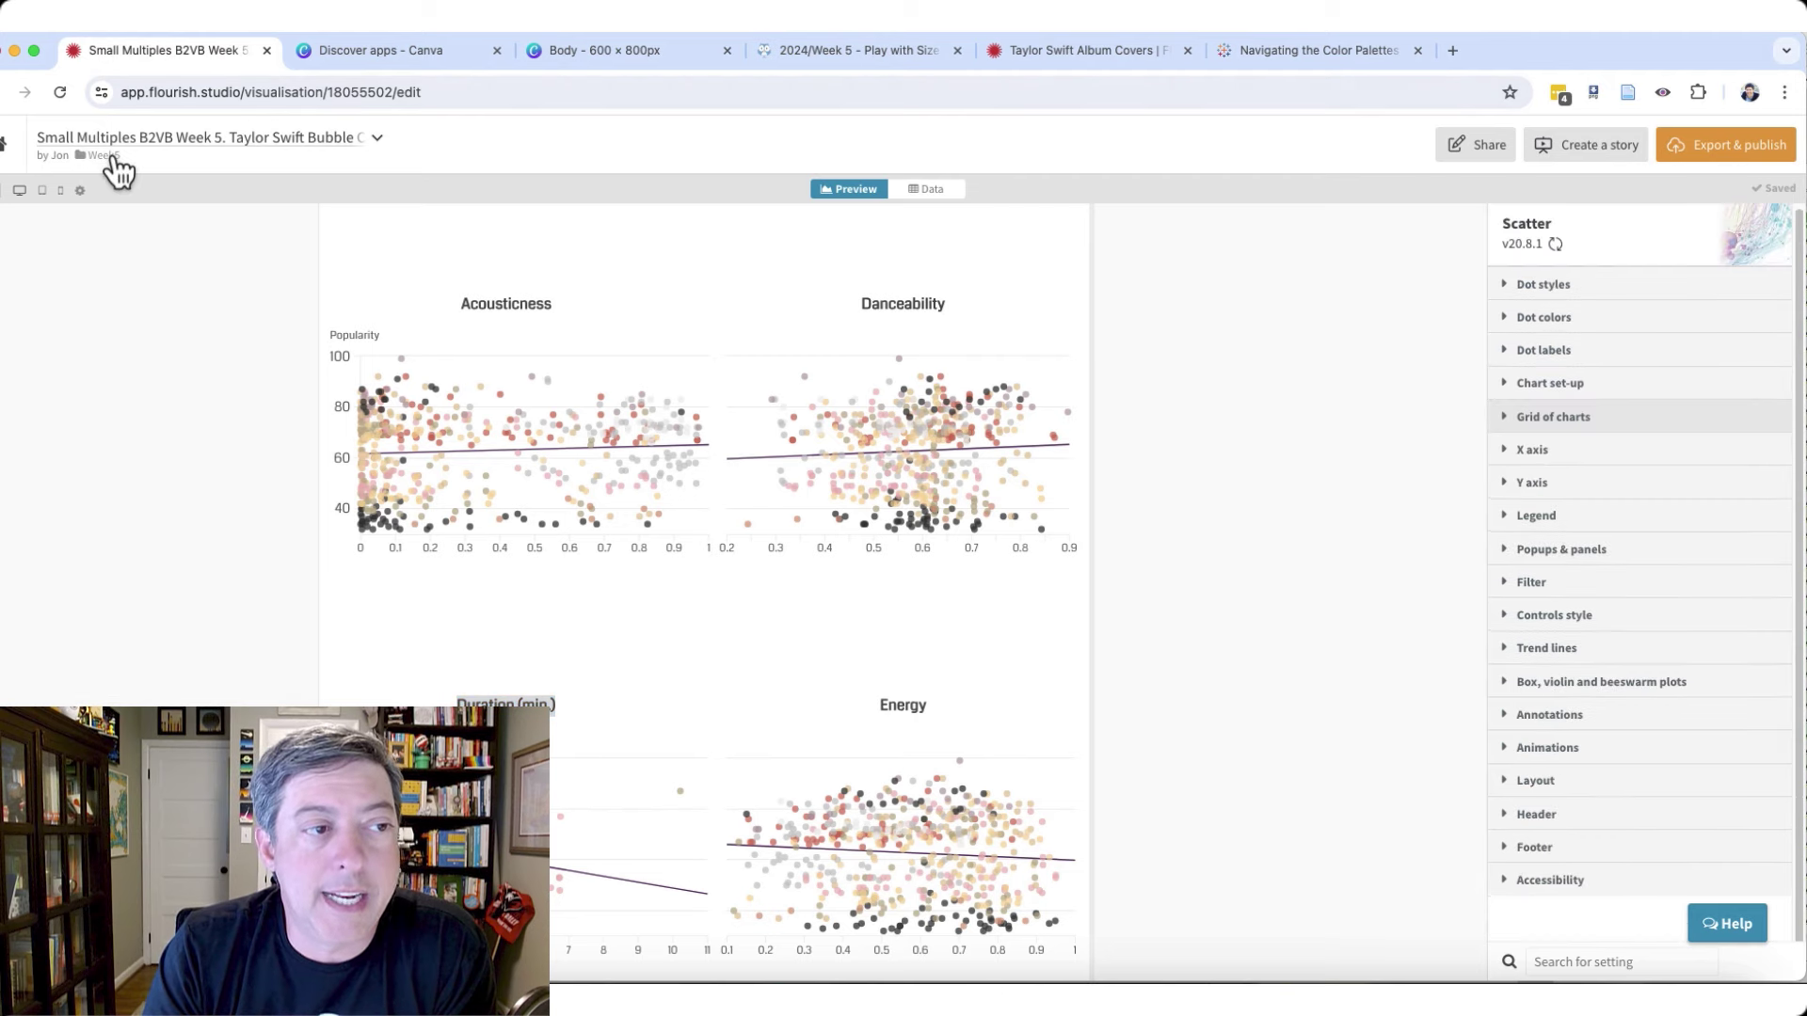
- Check how the new spacing affects the embedded charts in the Canva design, and return to the Flourish editor
{"action": "left_click", "coordinate": [573, 54]}
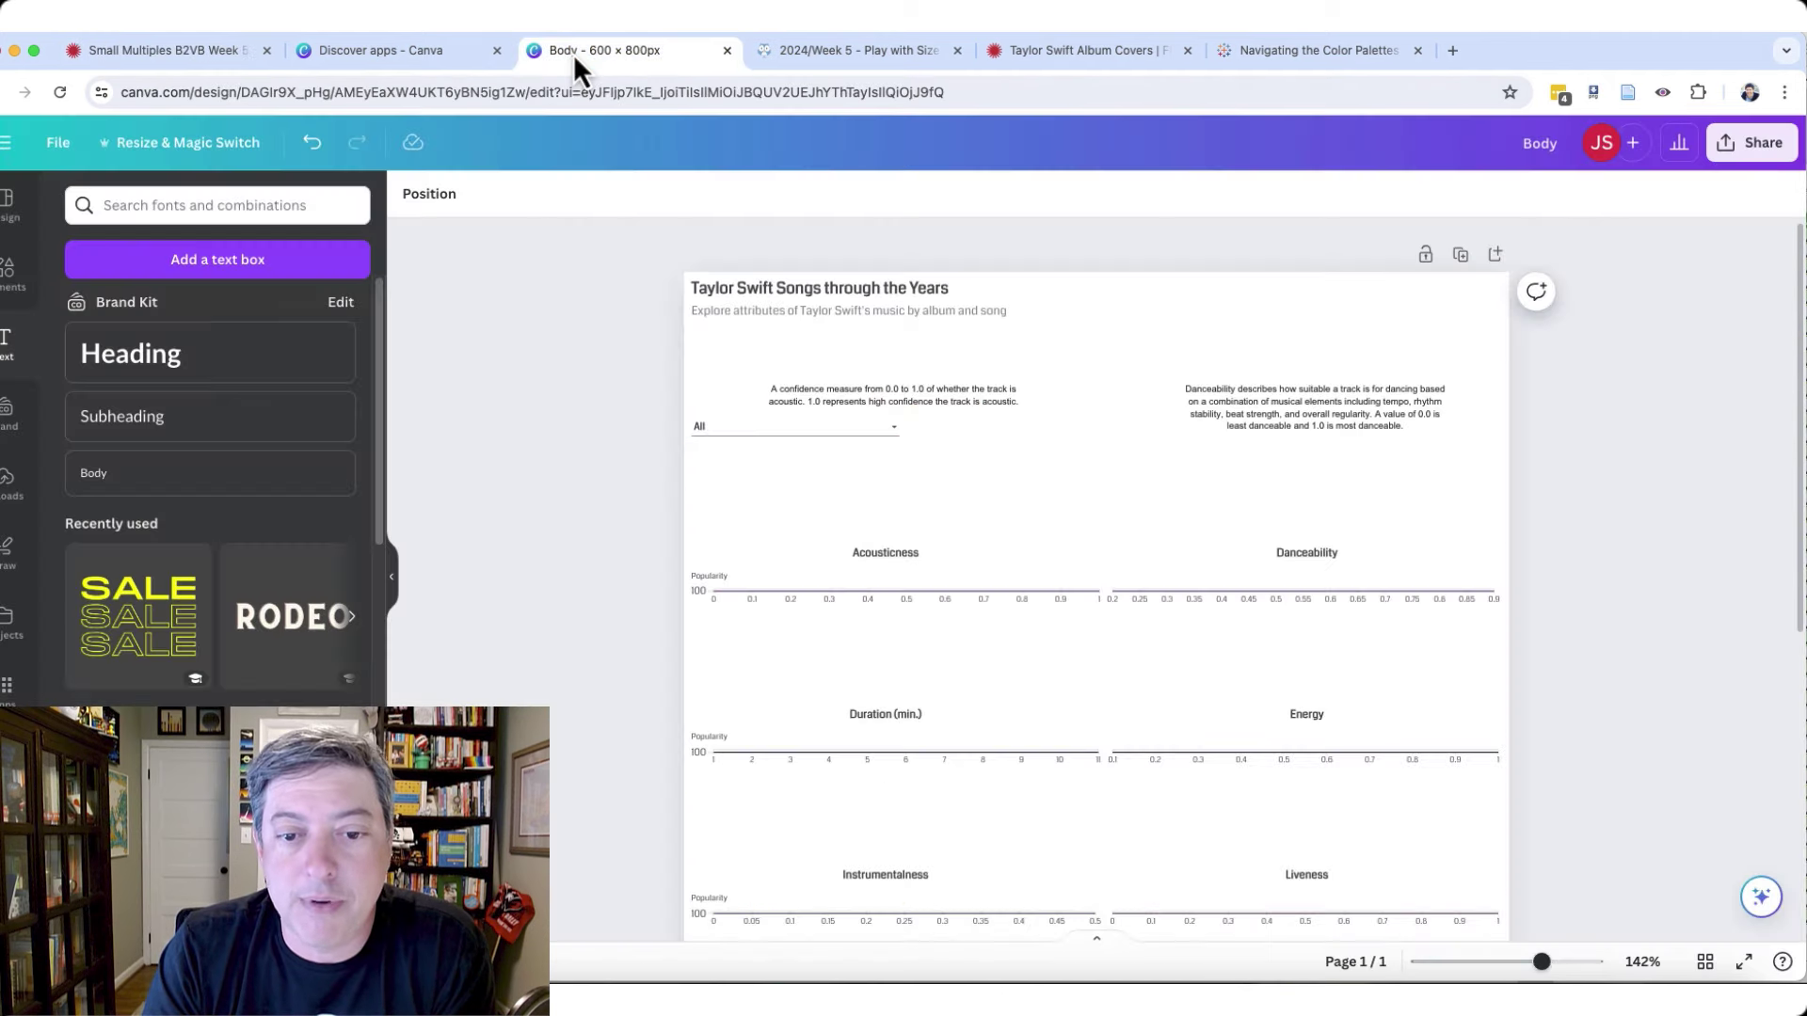
{"action": "scroll", "coordinate": [1204, 602], "scroll_direction": "down", "scroll_amount": 5}
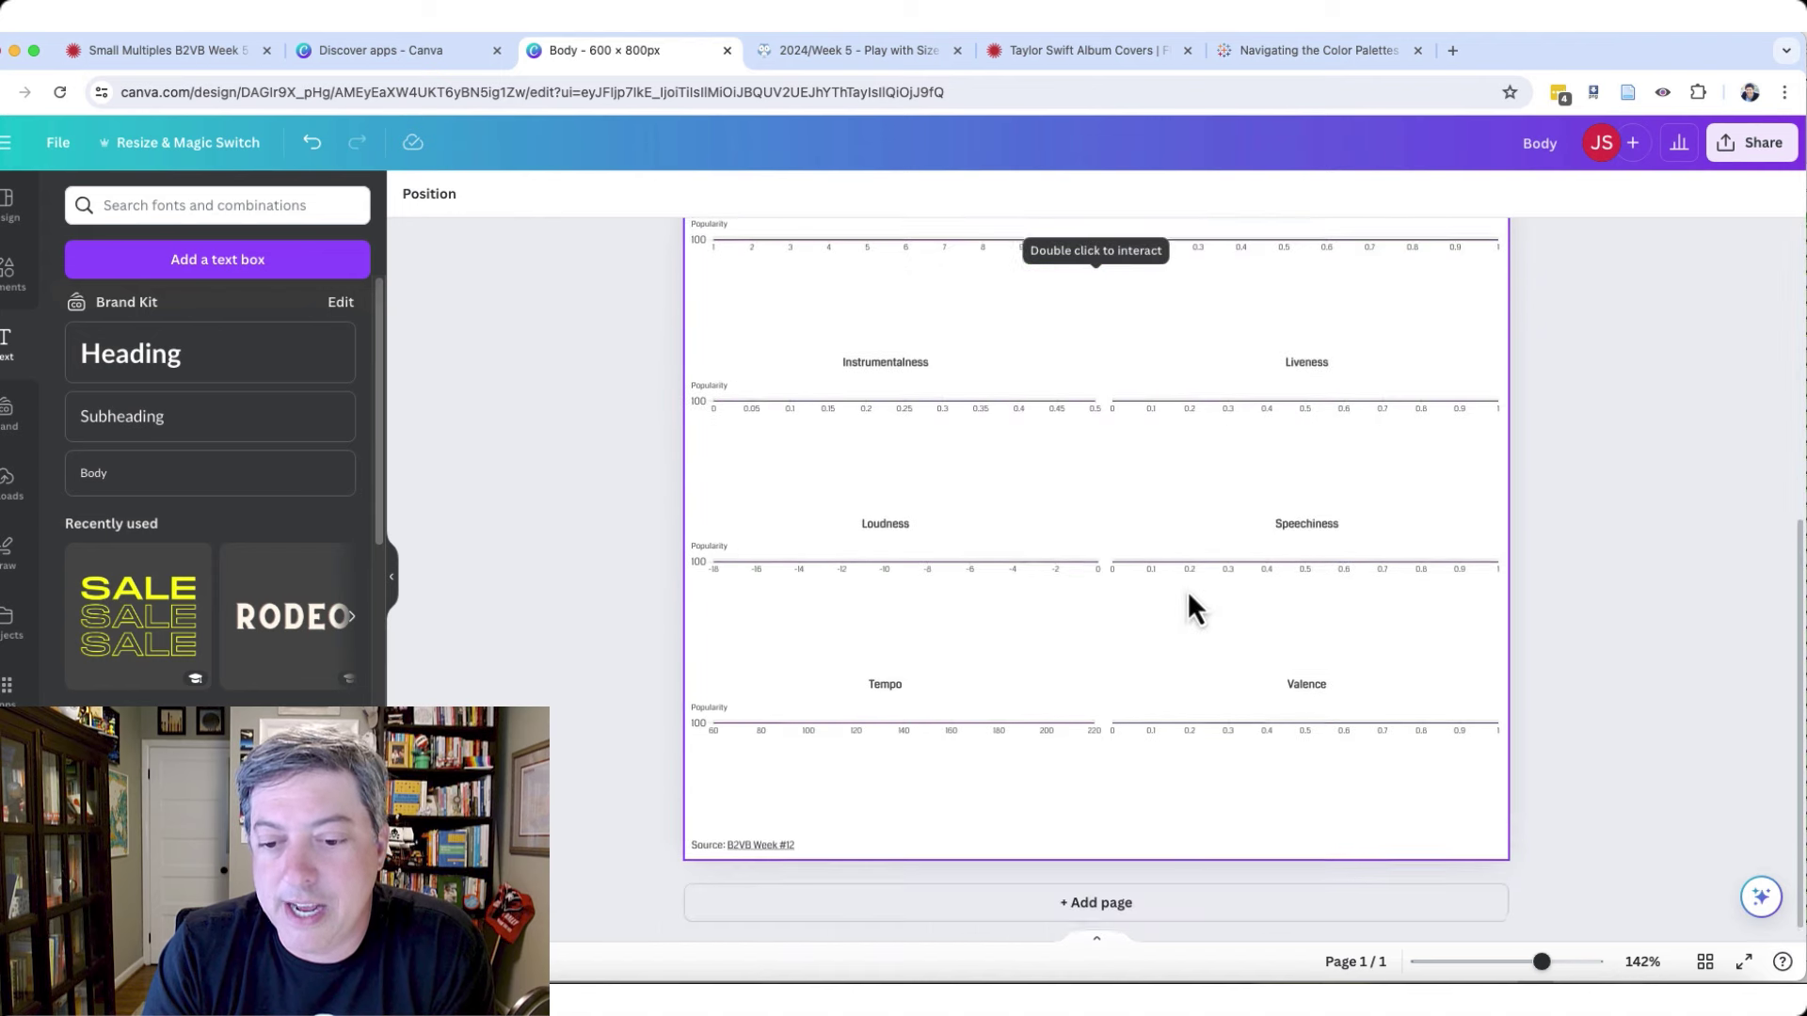
{"action": "scroll", "coordinate": [930, 542], "scroll_direction": "up", "scroll_amount": 3}
{"action": "scroll", "coordinate": [932, 517], "scroll_direction": "up", "scroll_amount": 2}
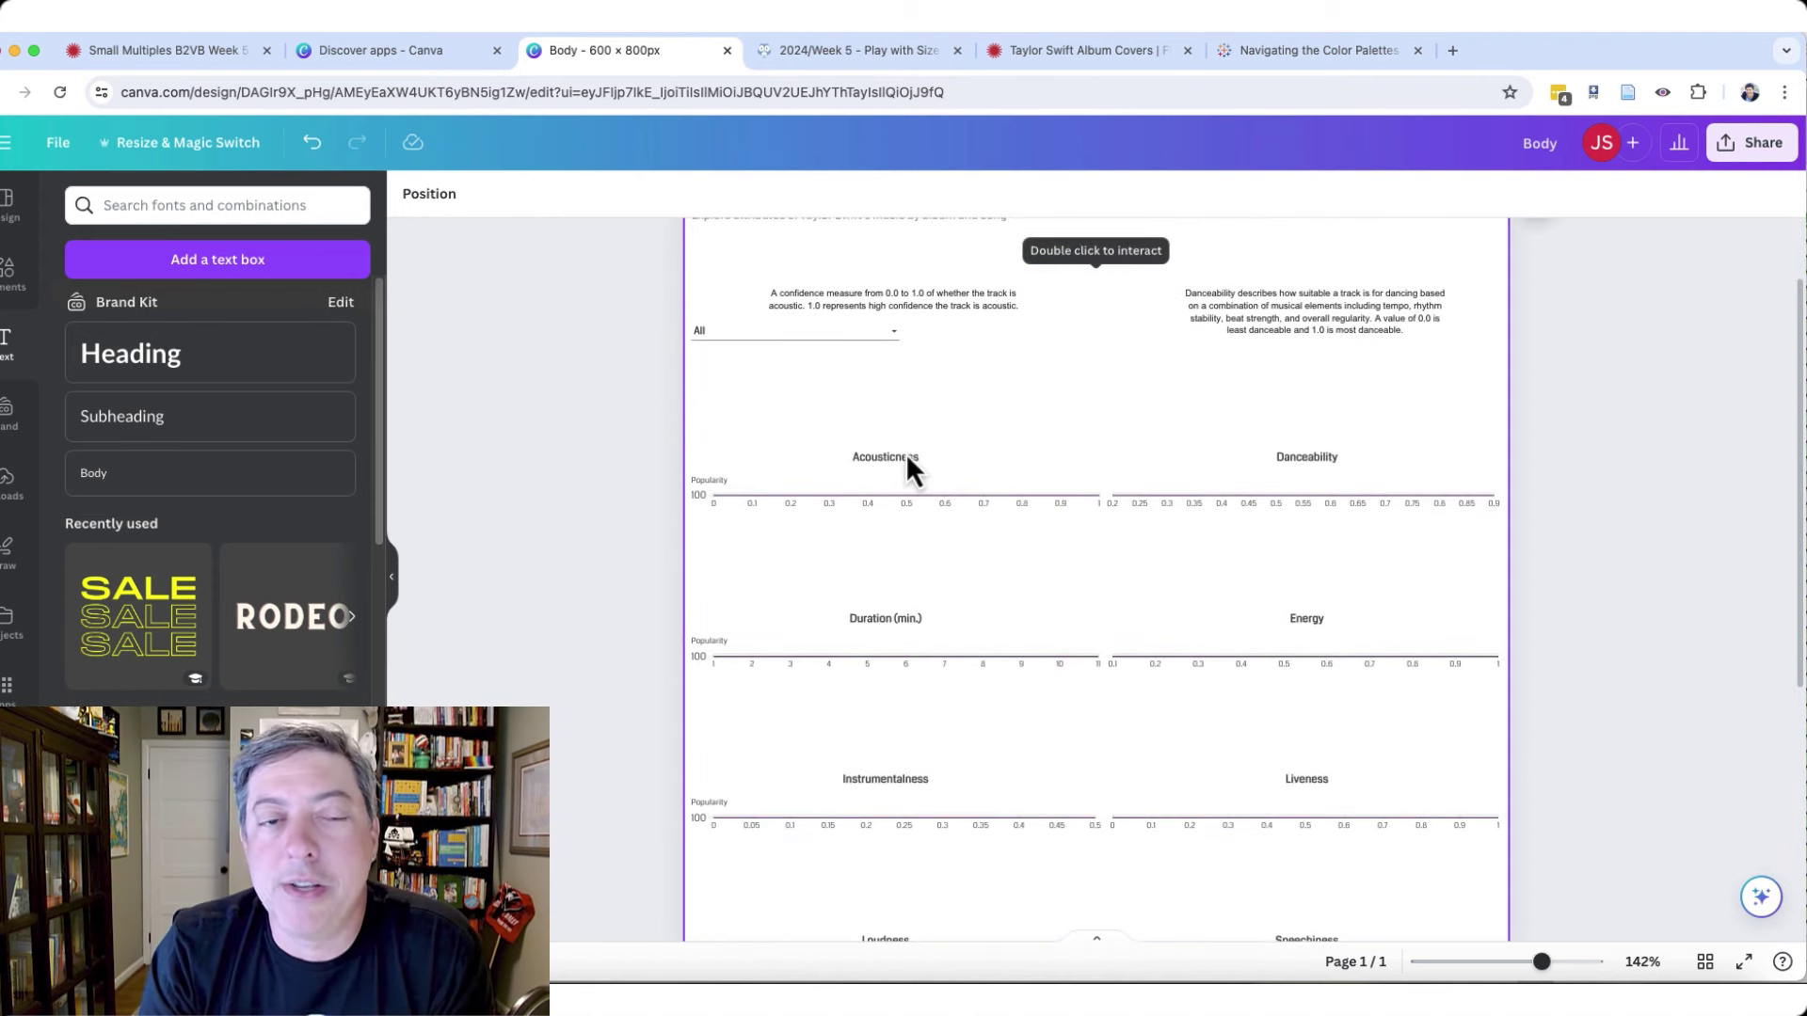
{"action": "left_click", "coordinate": [201, 63]}
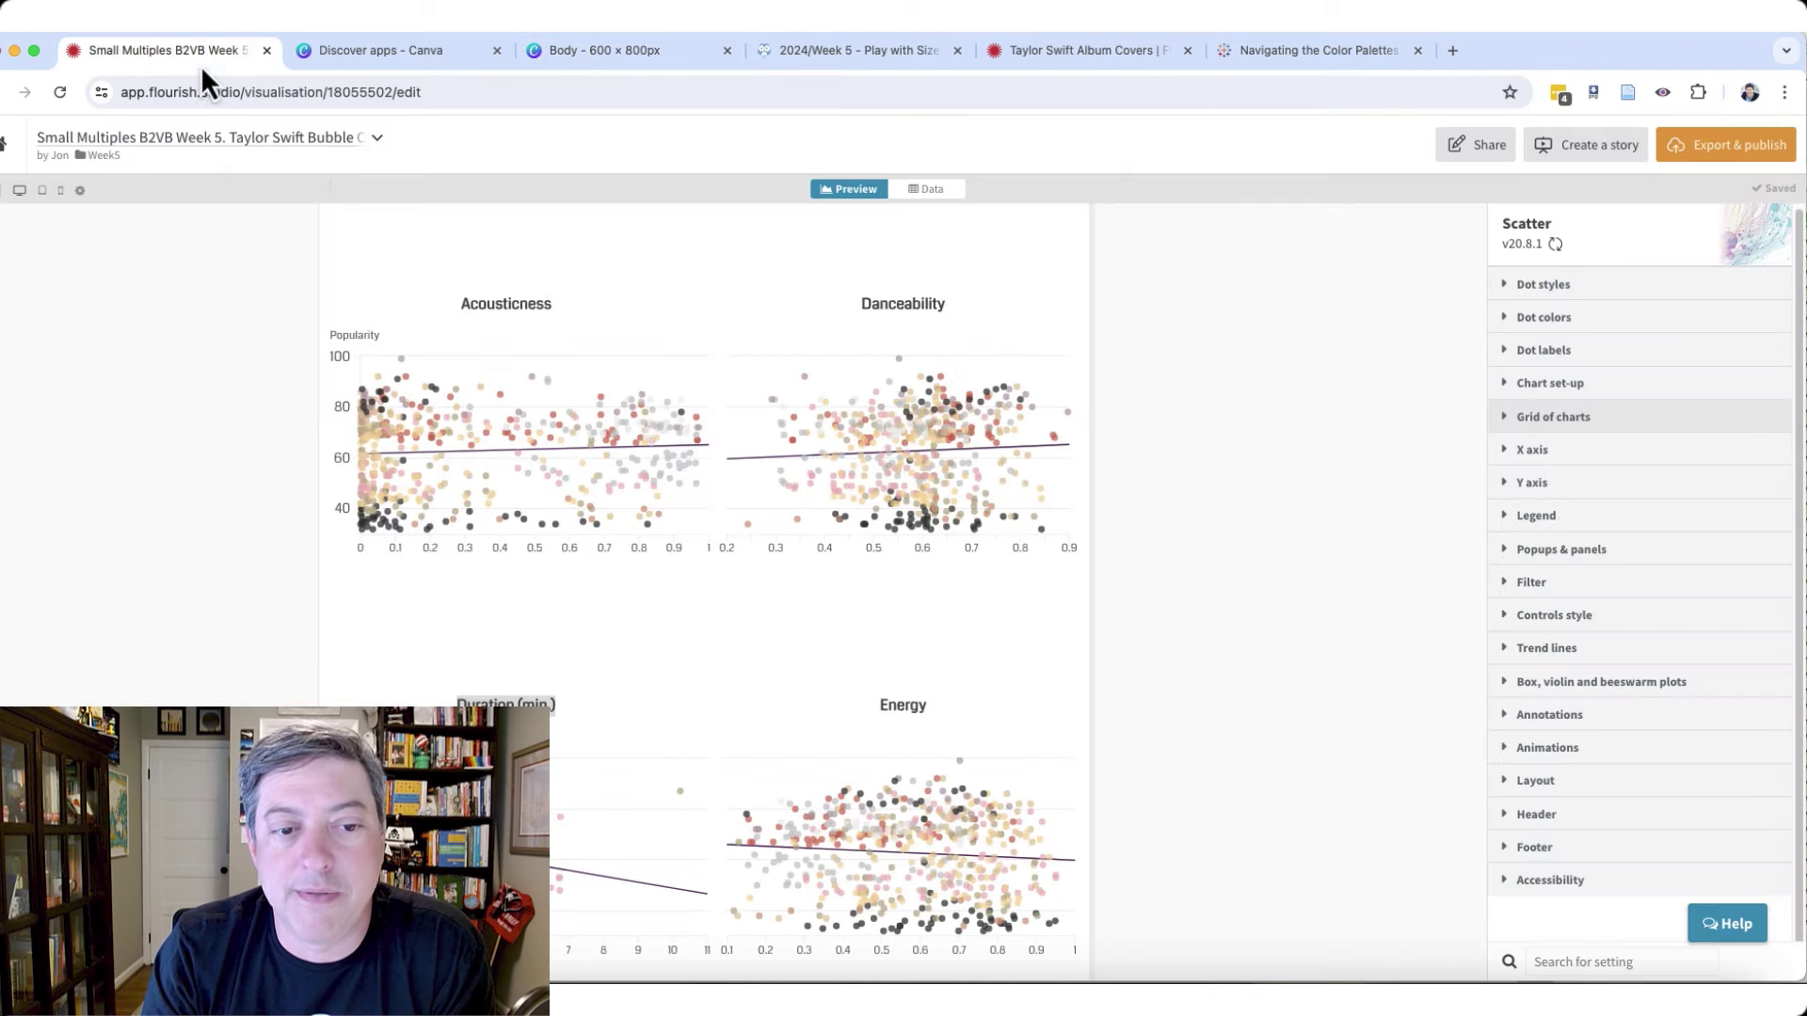